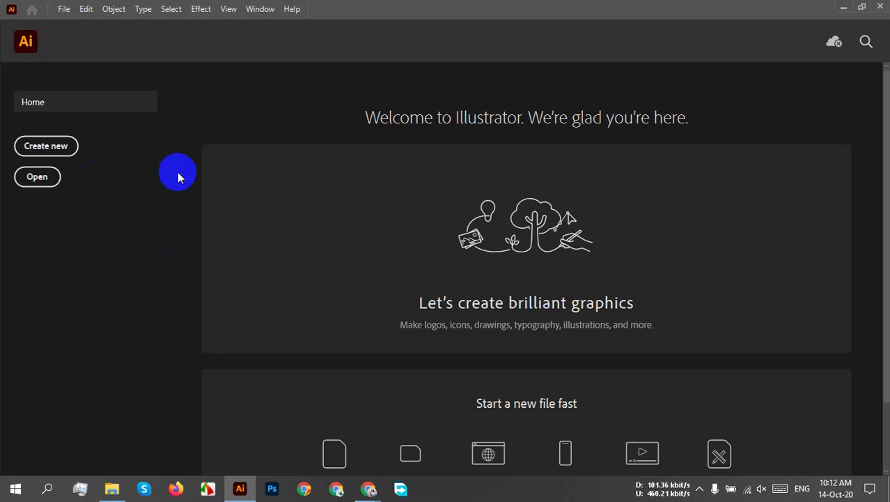
Start a new document from the A4 print preset and set its units to inches.
left_click(51, 153)
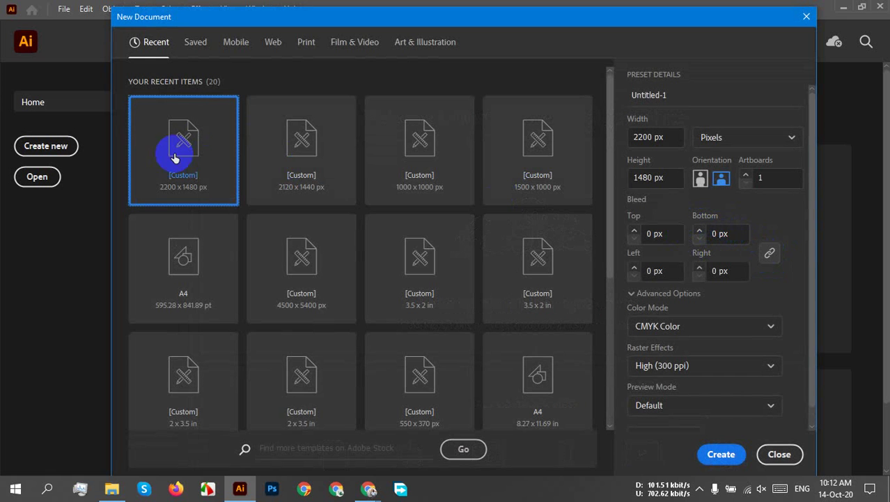
left_click(309, 52)
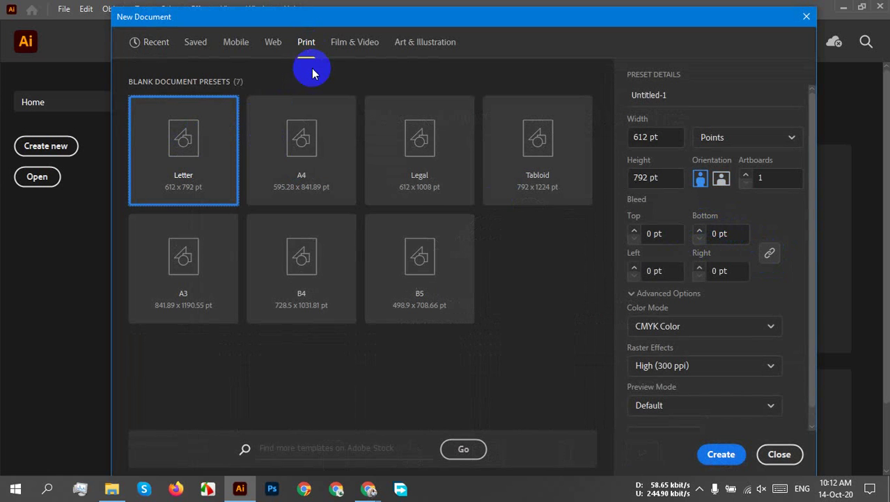
left_click(294, 119)
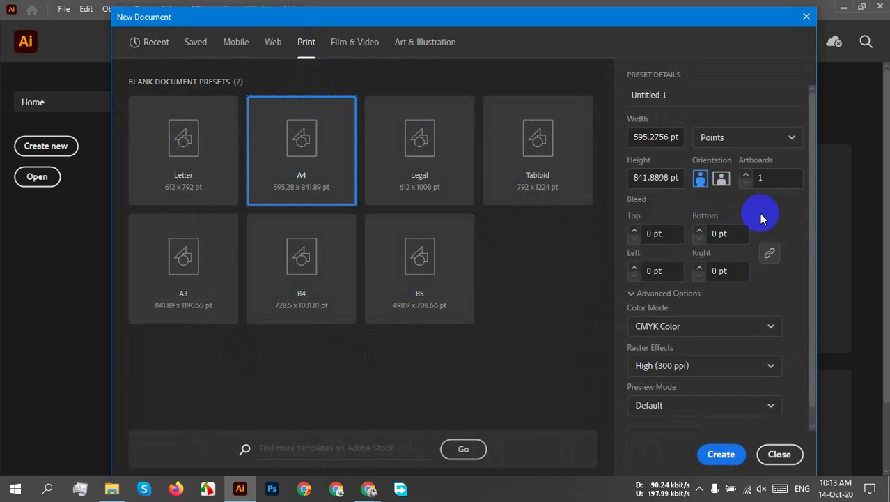
left_click(740, 139)
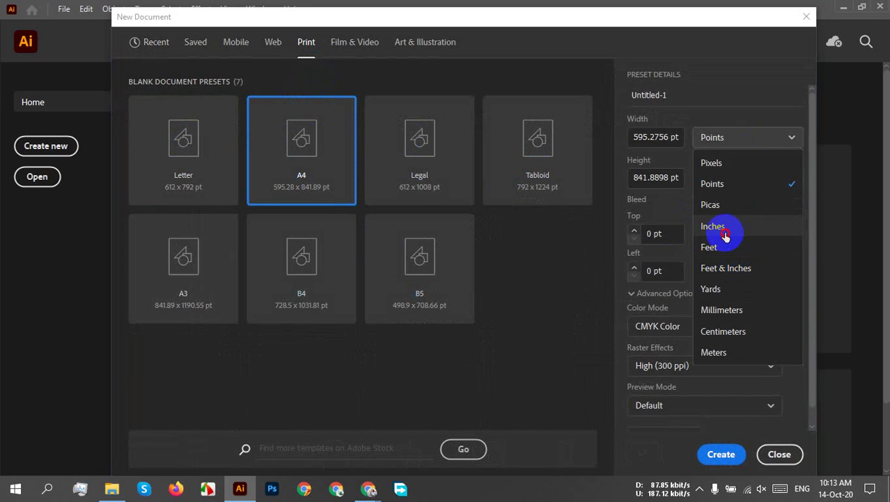
left_click(728, 228)
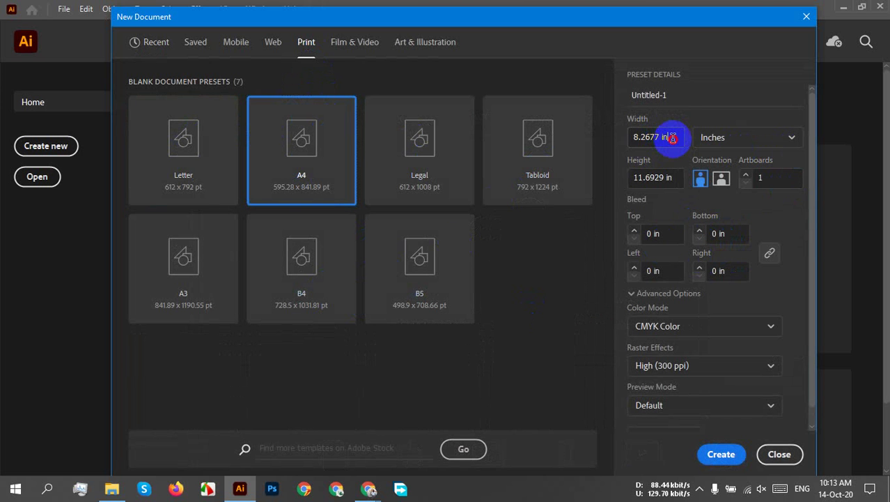
Switch the new document's page orientation to landscape.
left_click_drag(670, 136, 609, 136)
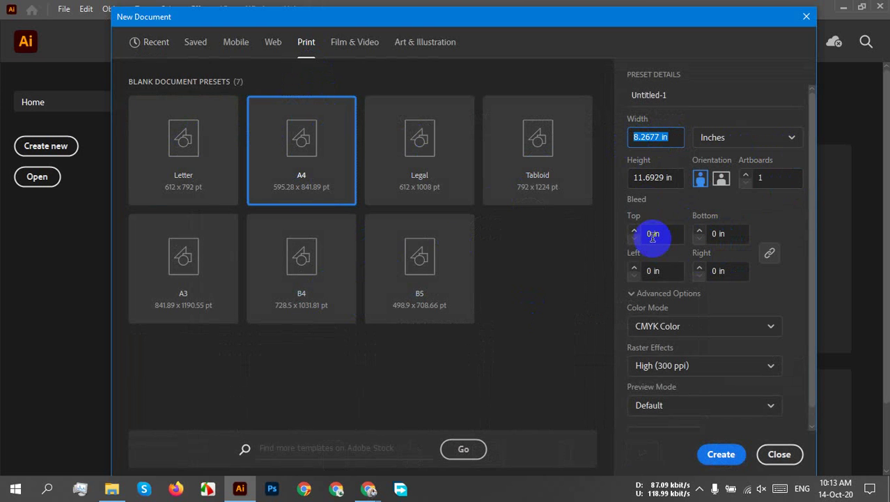
left_click(670, 137)
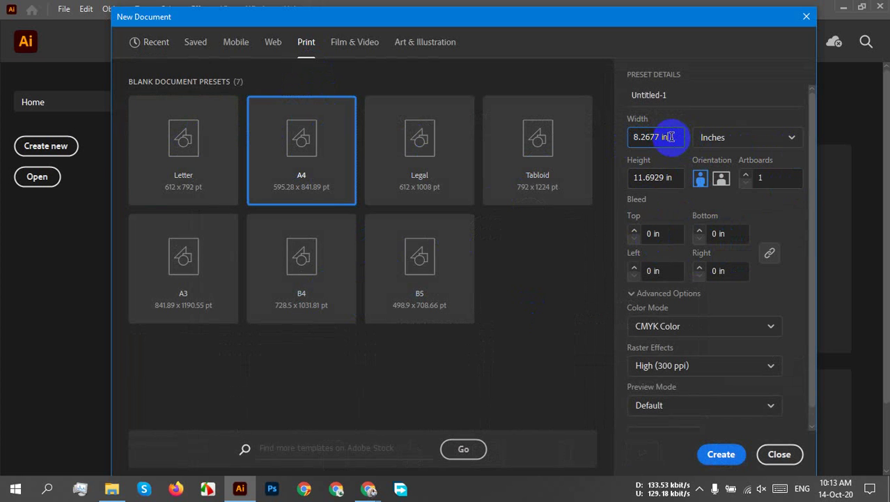
left_click_drag(670, 136, 606, 135)
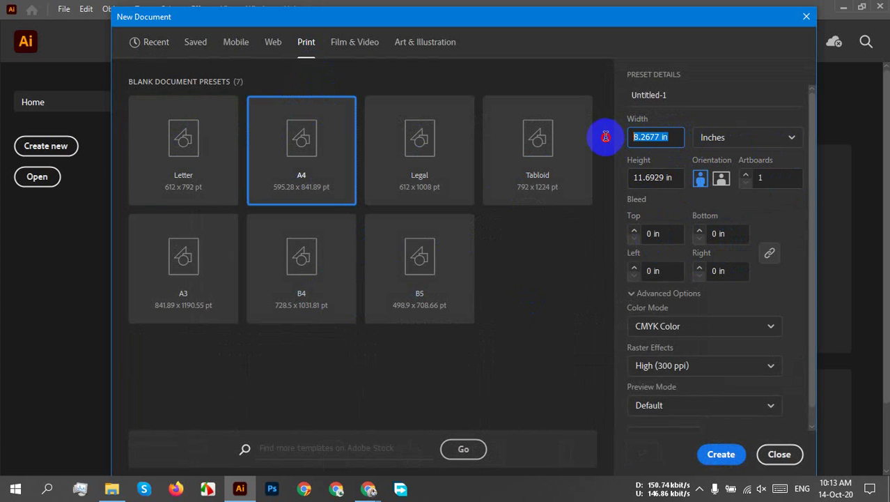
left_click(721, 179)
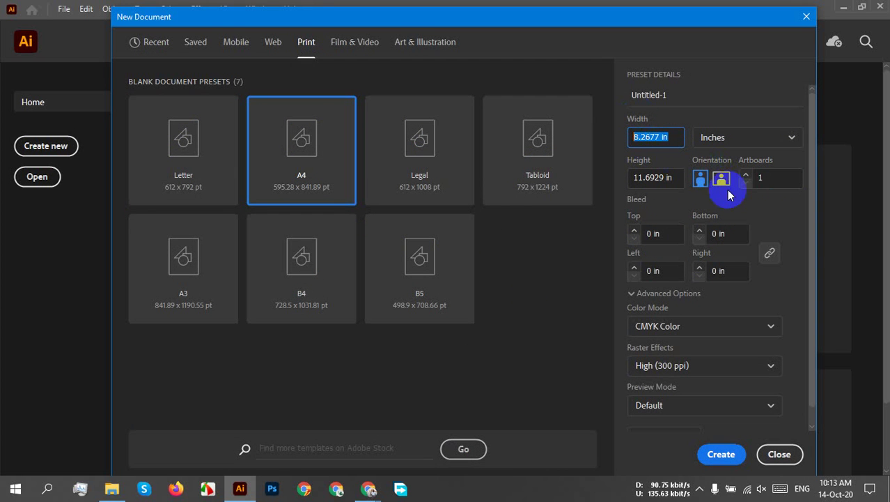
left_click(722, 179)
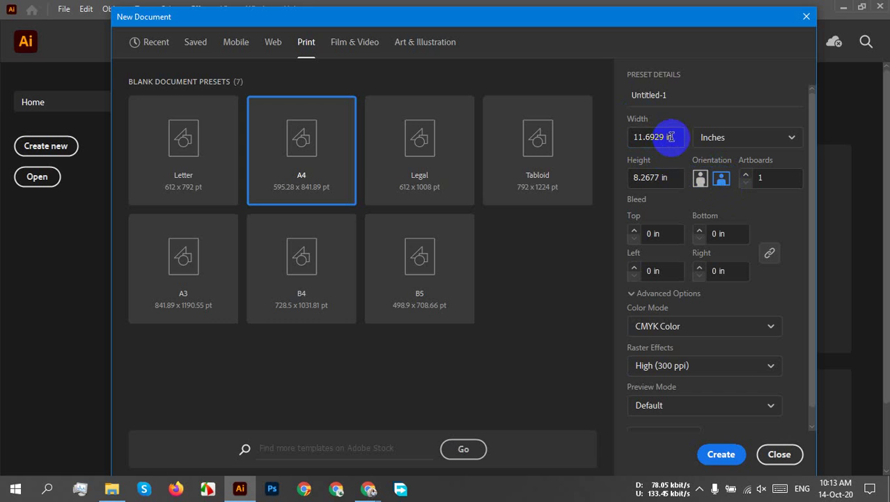
left_click_drag(674, 137, 630, 147)
left_click(669, 176)
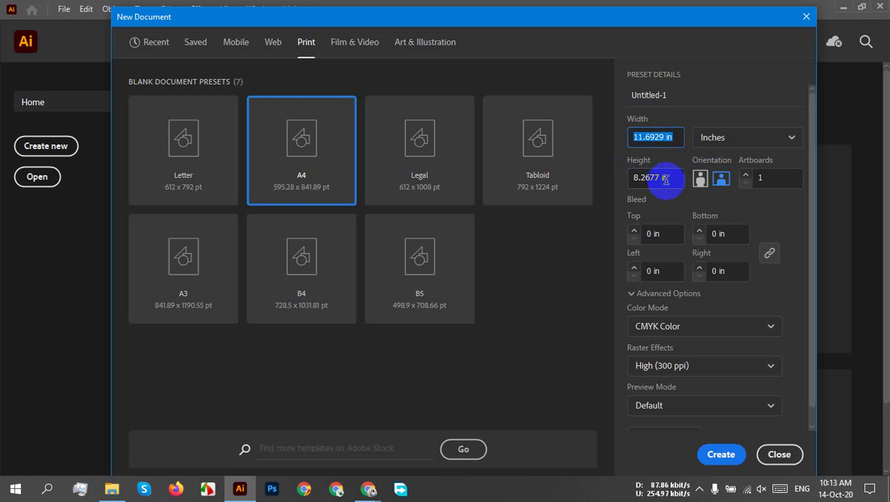
left_click_drag(673, 177, 629, 176)
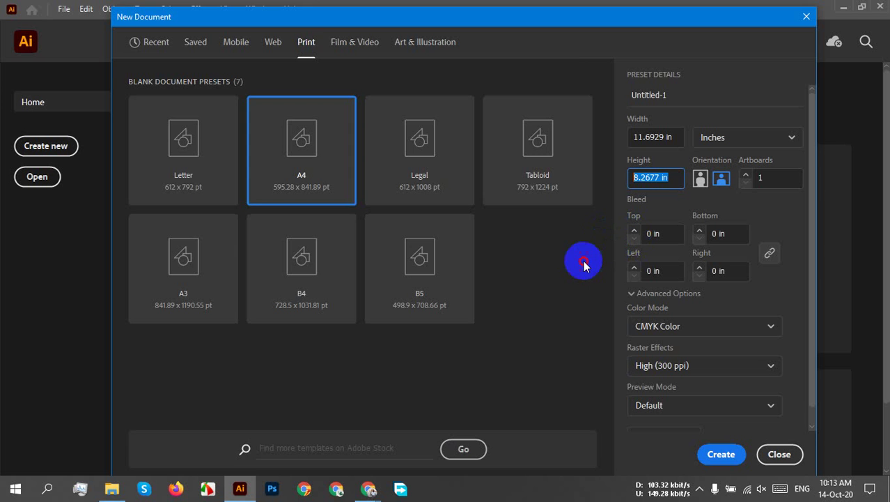
left_click(673, 177)
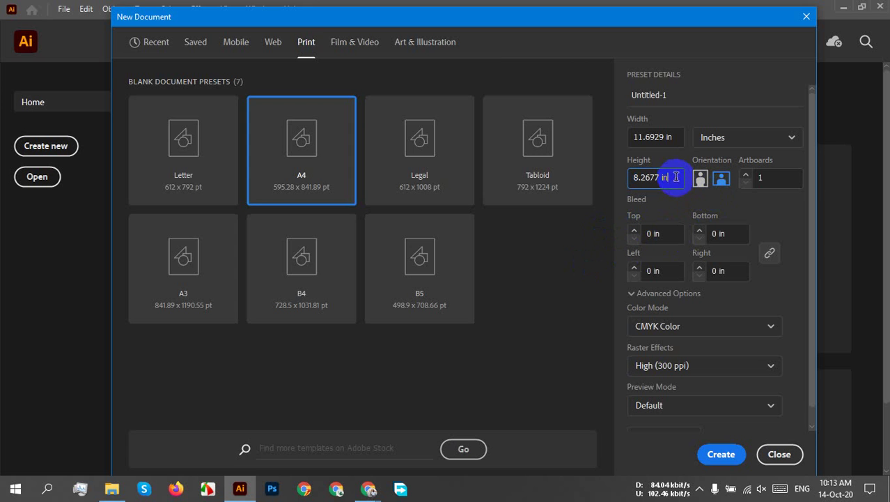
Set the number of artboards to 2 and the bleed to 0.25 in on all sides.
left_click(765, 179)
type("2")
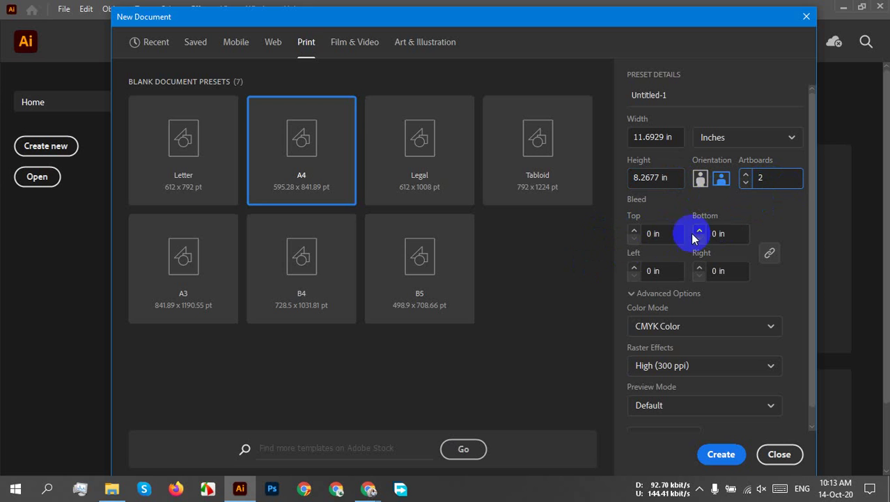
left_click(634, 232)
left_click(634, 231)
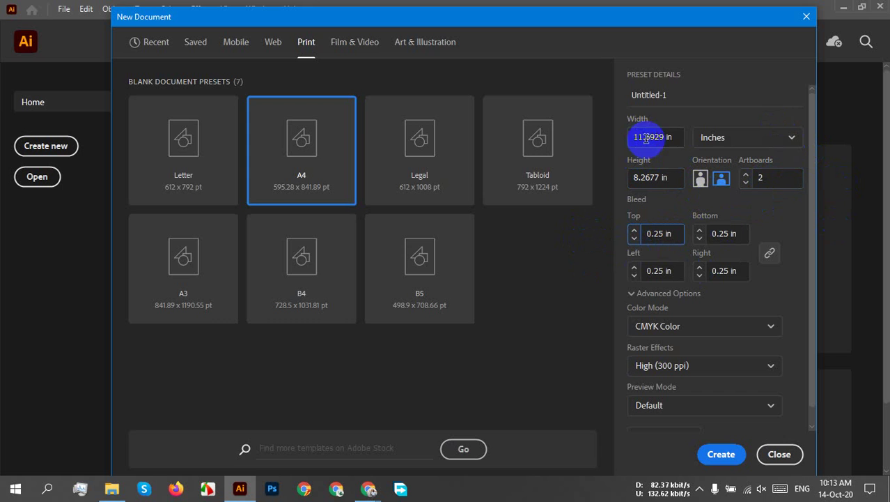
left_click_drag(676, 137, 638, 136)
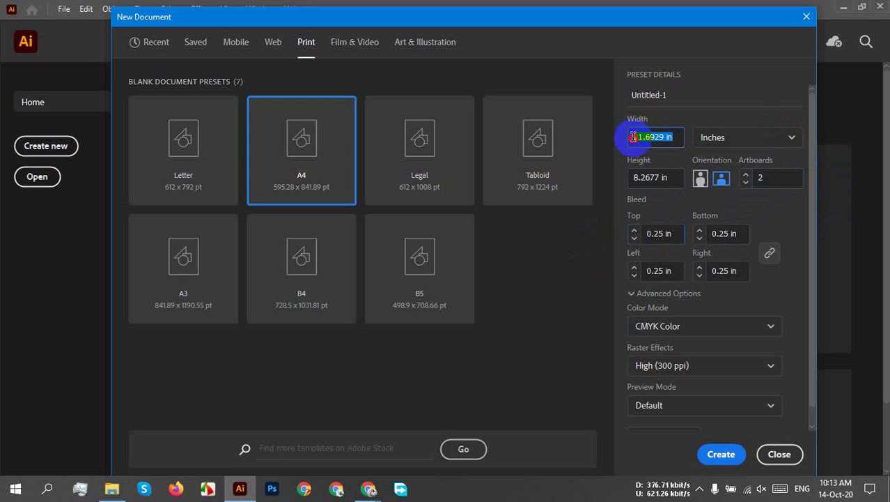
left_click(676, 137)
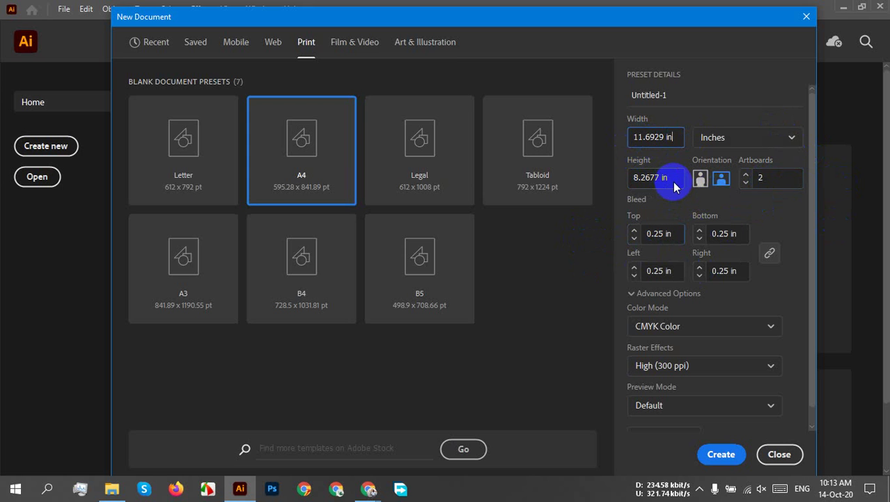
left_click_drag(673, 177, 632, 178)
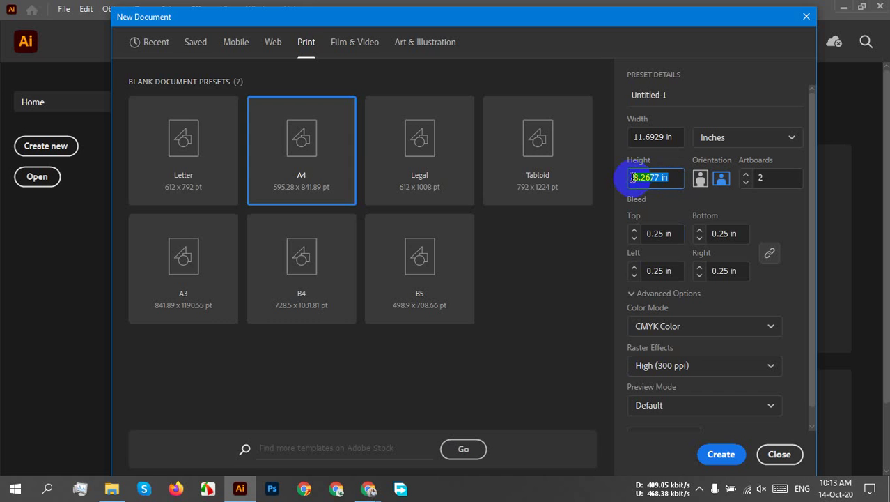
left_click(670, 178)
left_click(728, 184)
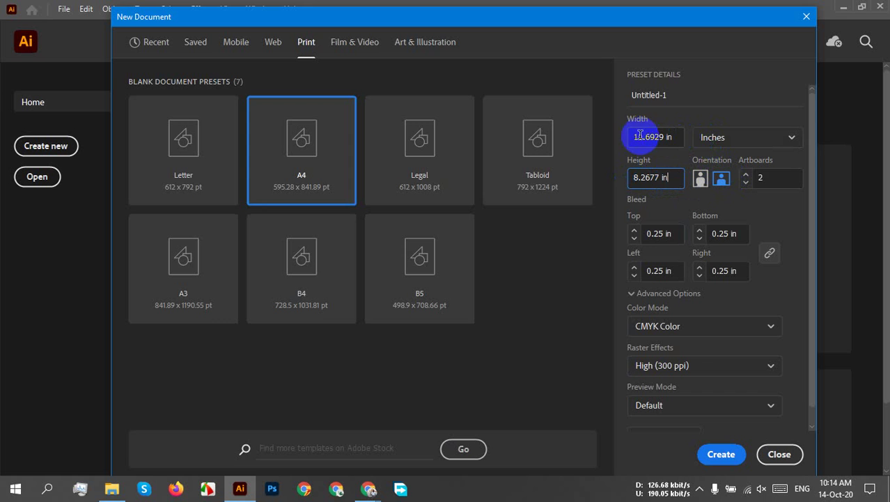
left_click(768, 179)
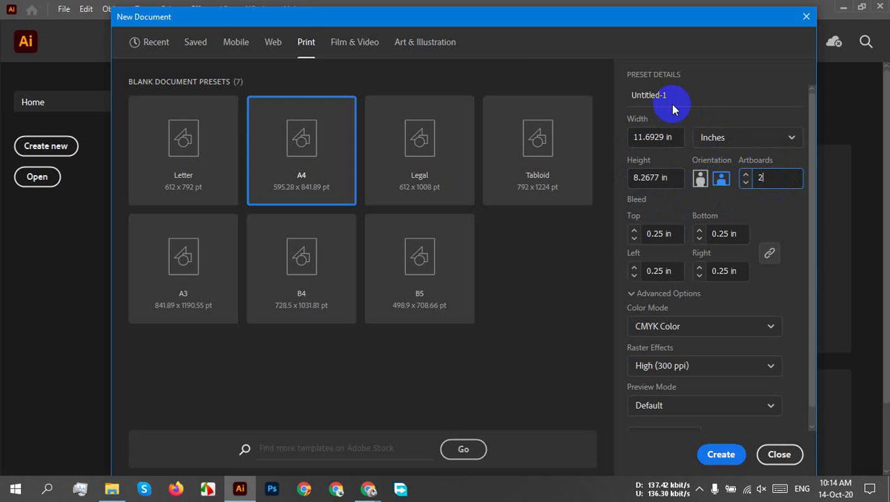
Name the document "Tri fold Travel Brochure 204" and create it.
left_click(651, 95)
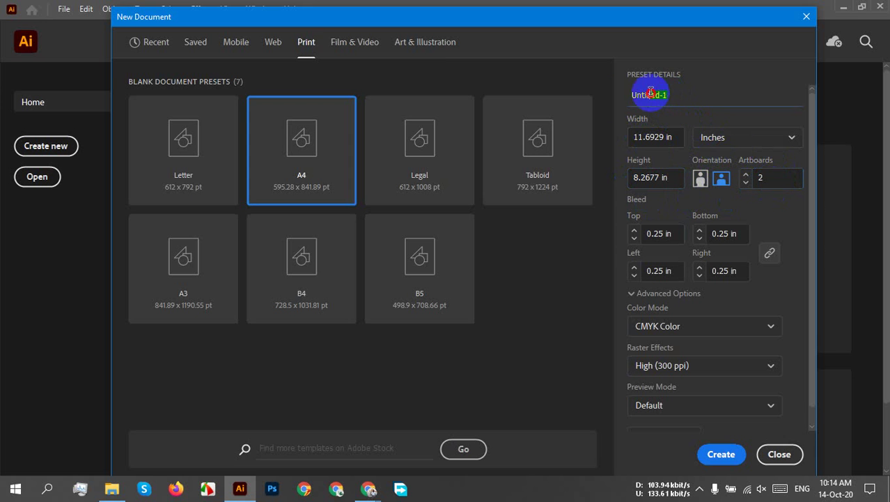
type("Tri f")
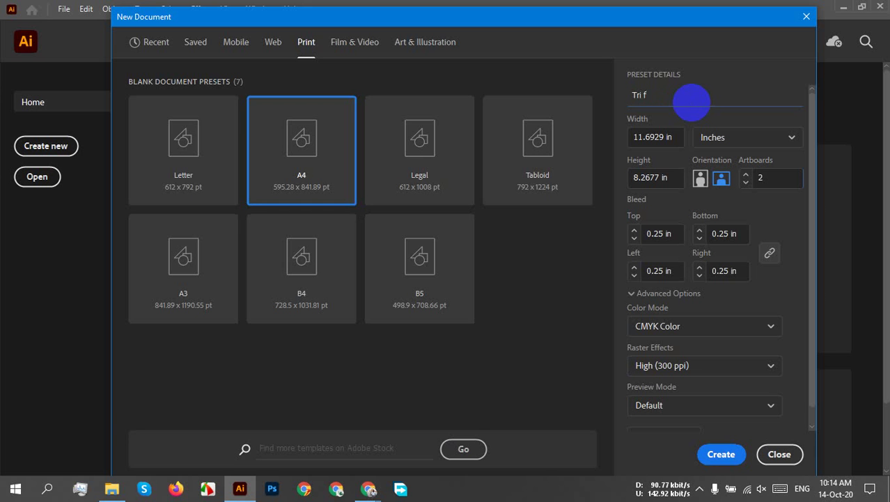
type("old Travel Brochure")
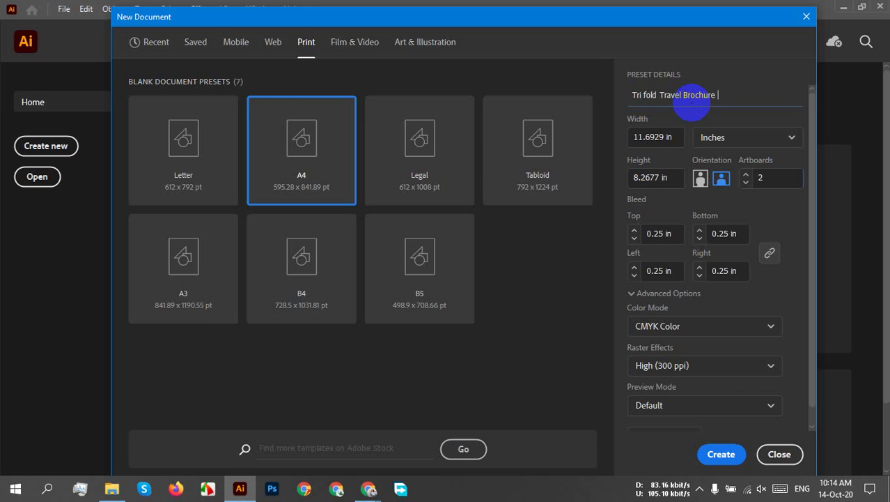
type(" 204")
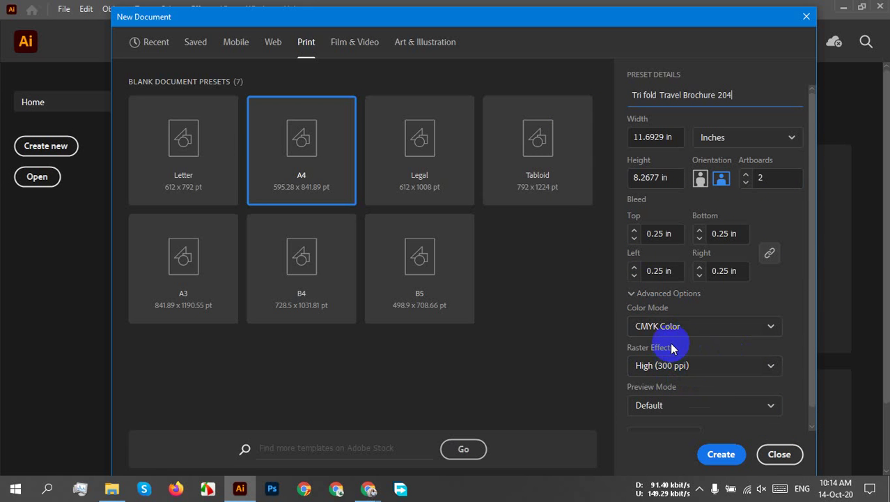
left_click(728, 454)
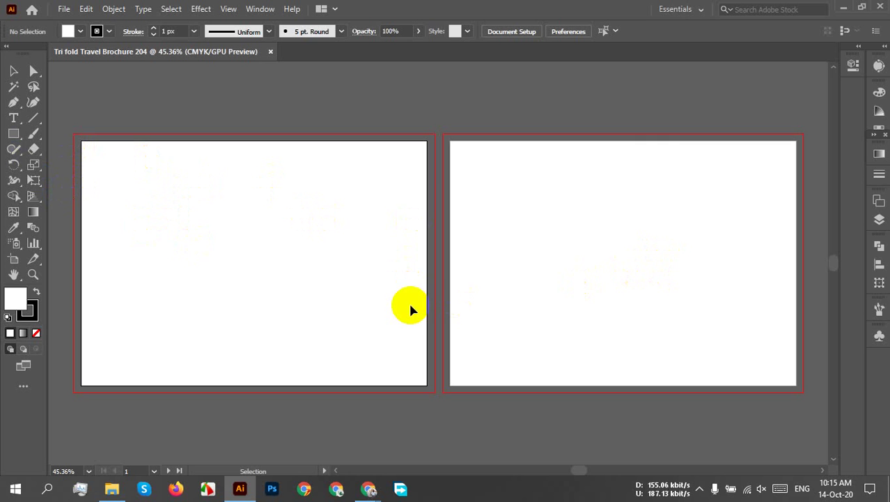
scroll(352, 324, "left", 3)
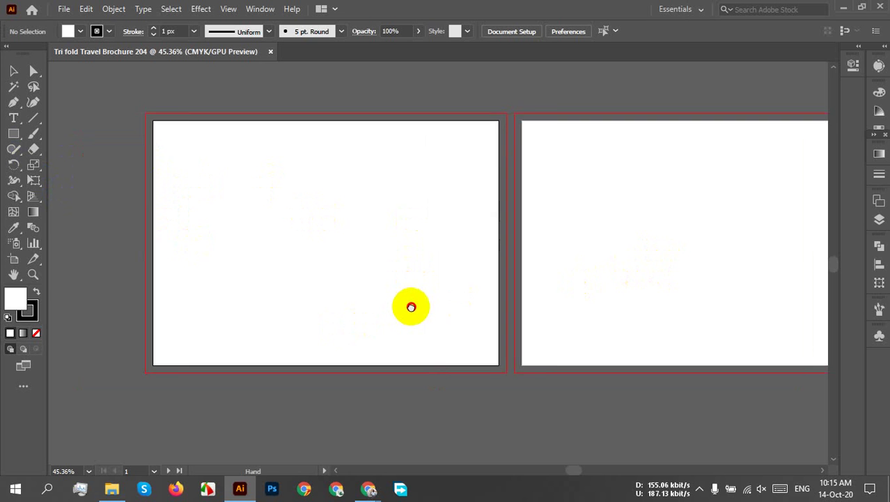
left_click(13, 133)
left_click(328, 211)
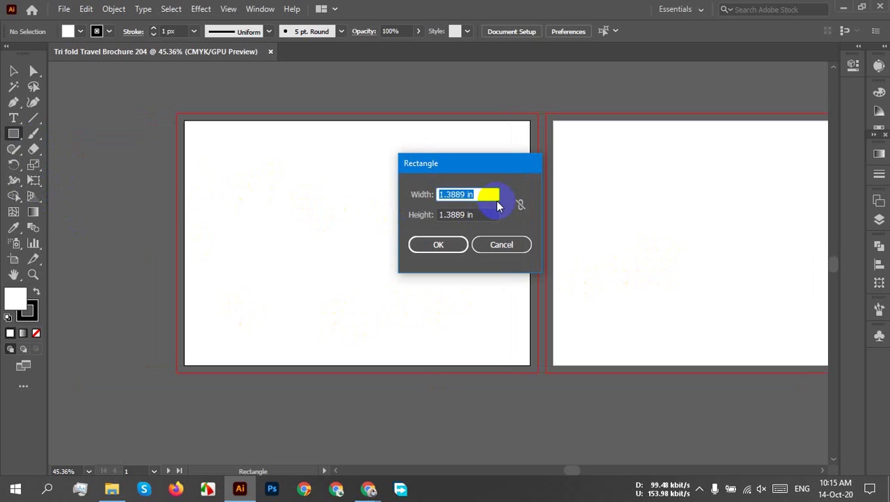
type("11.6929")
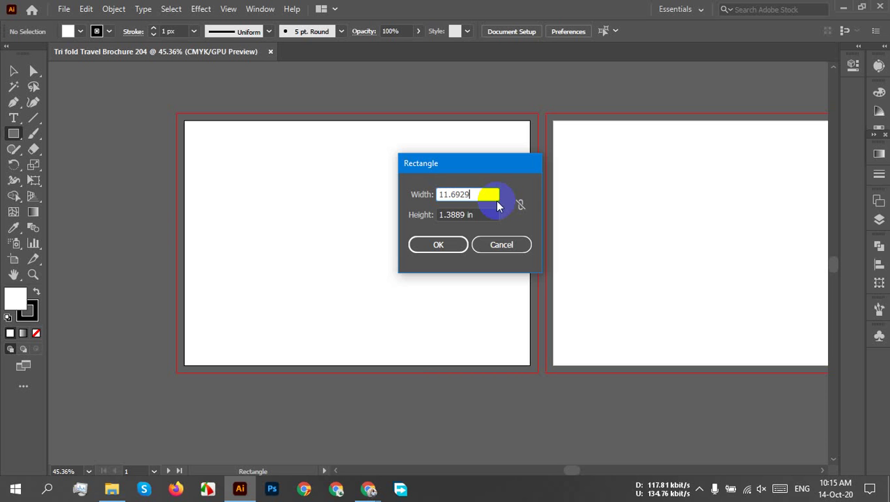
left_click(472, 188)
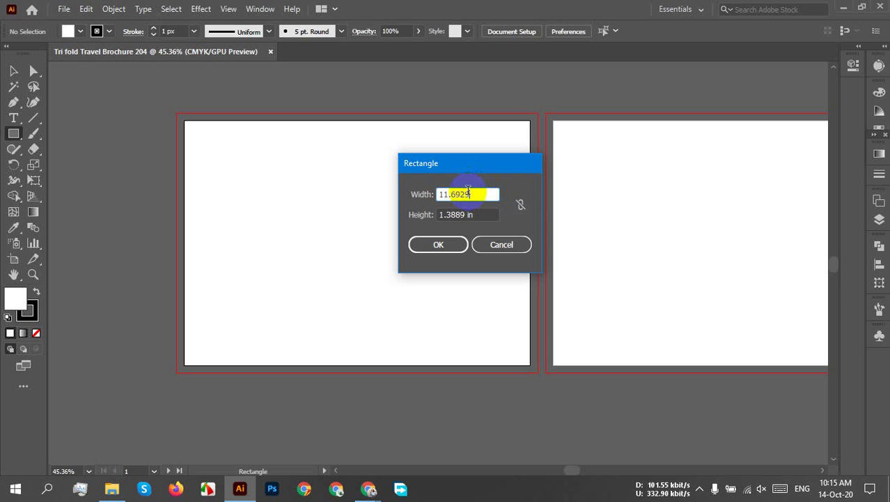
left_click(484, 245)
Draw two trial rectangles freehand on the first artboard and remove both of them.
left_click_drag(256, 176, 455, 327)
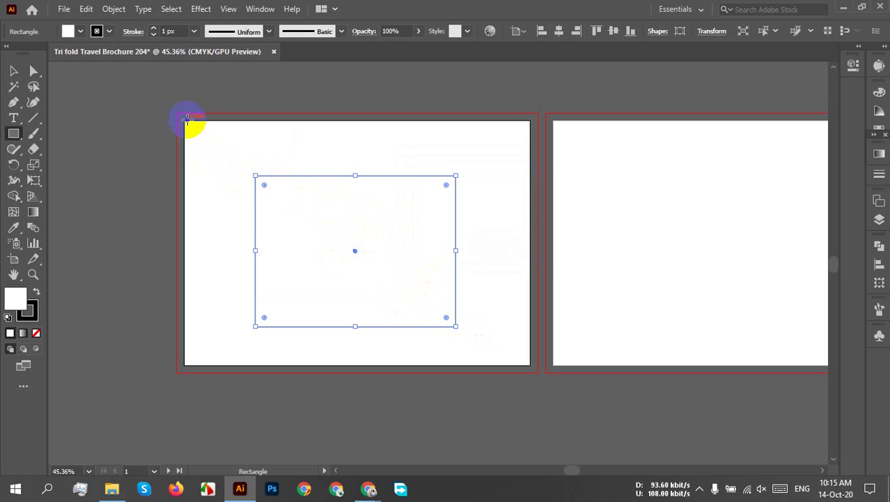
mouse_move(182, 121)
left_mouse_down()
mouse_move(392, 303)
mouse_move(534, 364)
mouse_move(473, 325)
mouse_move(307, 296)
left_mouse_up()
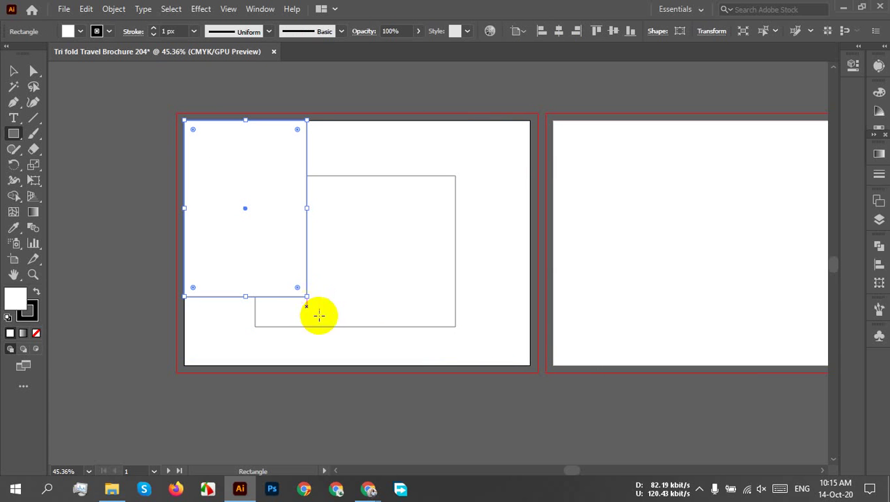
key("ctrl+z")
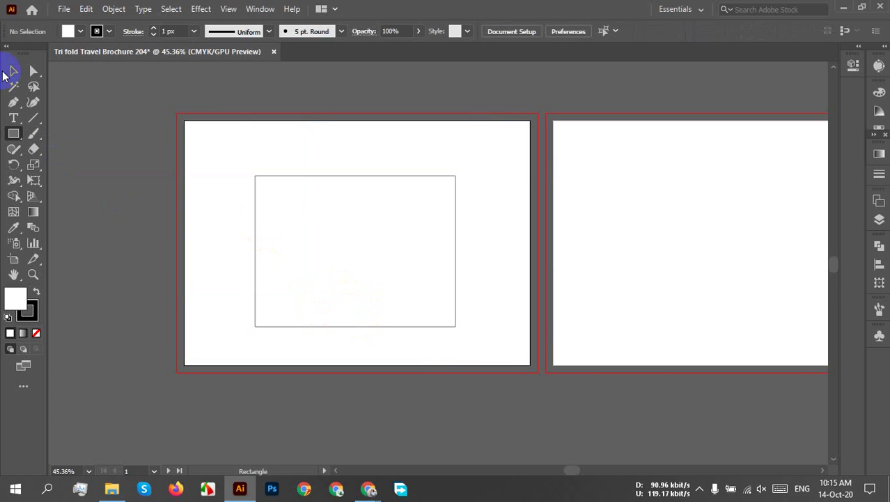
left_click(12, 71)
left_click(382, 272)
key("Delete")
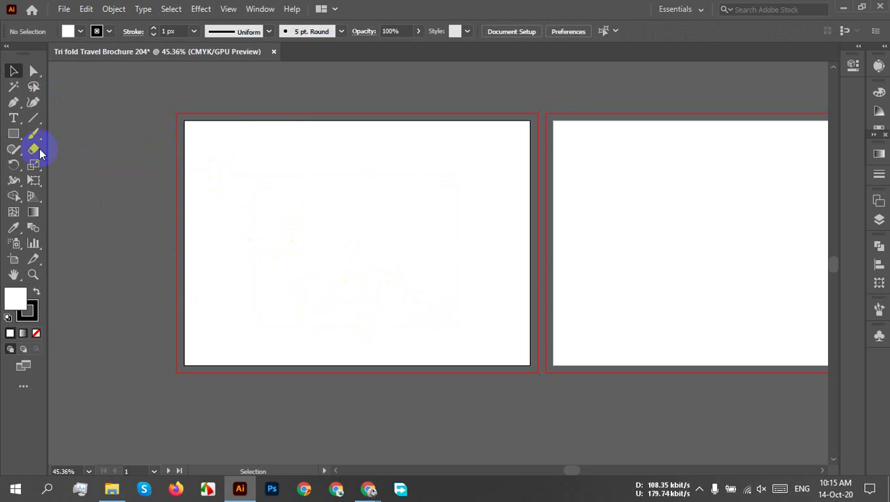
Create a rectangle exactly 11.6929 in wide and 8.2677 in high using the Rectangle tool.
left_click(13, 133)
left_click(378, 203)
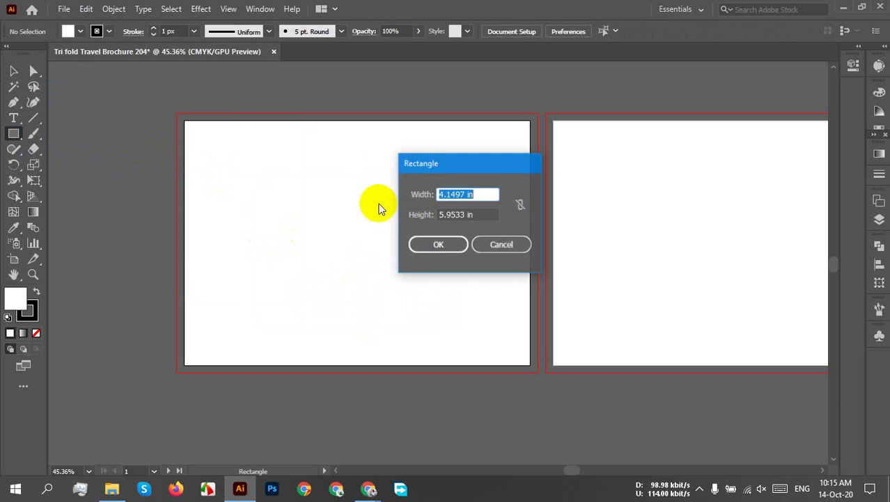
type("11")
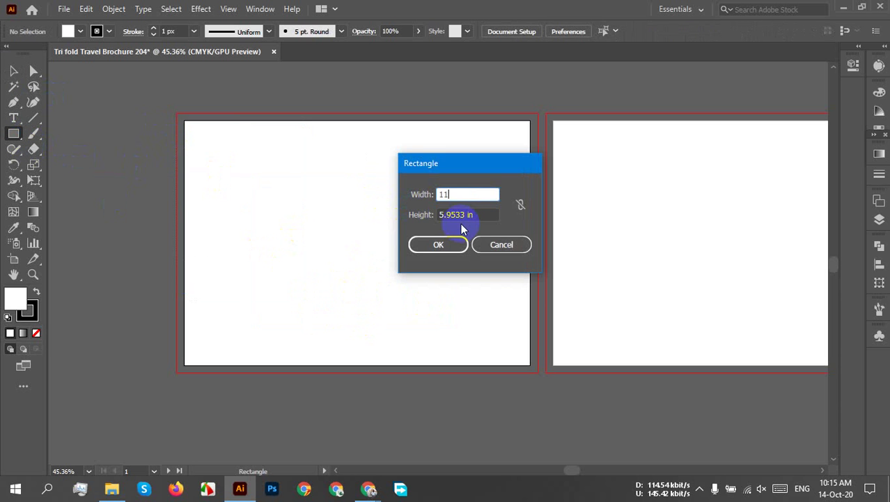
type(".6929")
key("Tab")
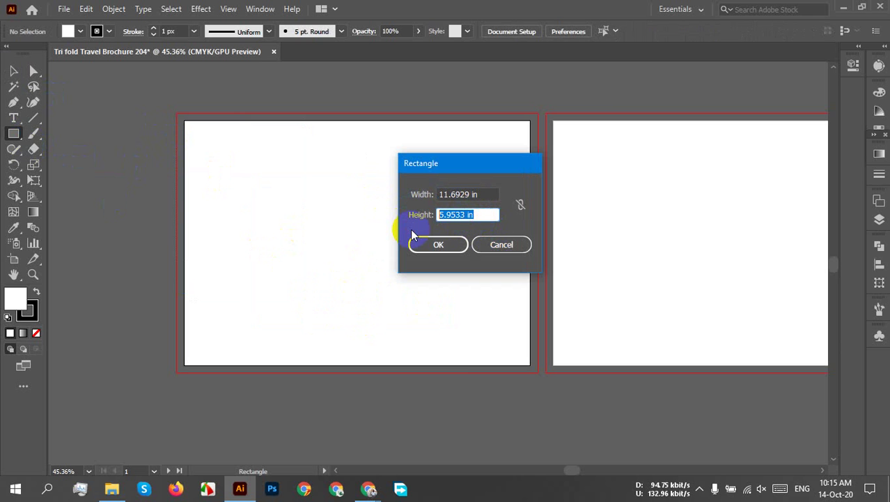
type("8")
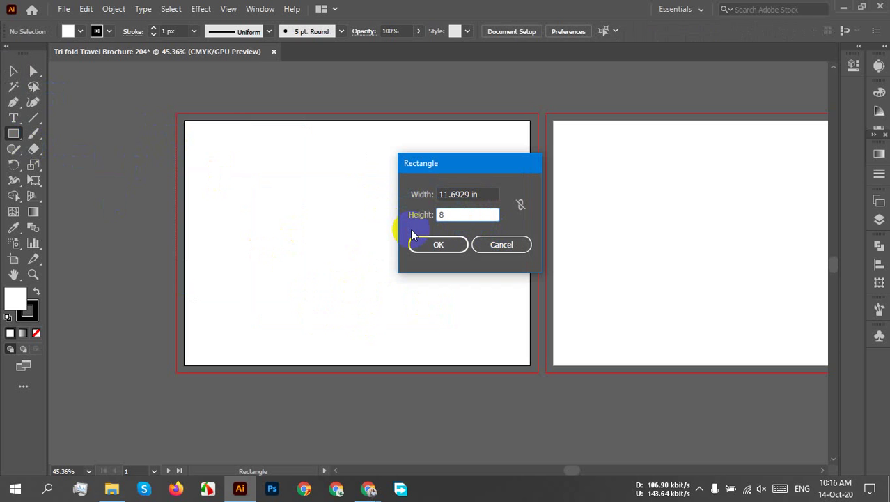
type(".2677")
left_click(433, 244)
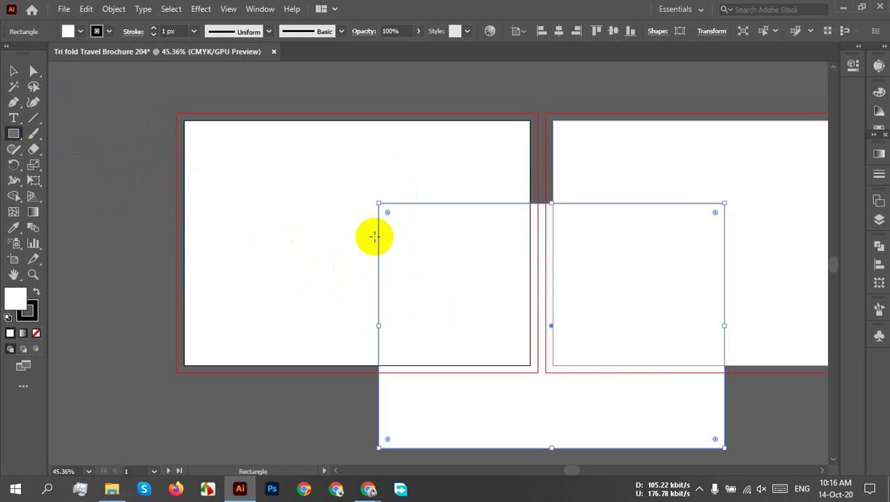
Remove the rectangle's stroke and align it to the first artboard, centered horizontally and flush with the bottom edge.
left_click(96, 31)
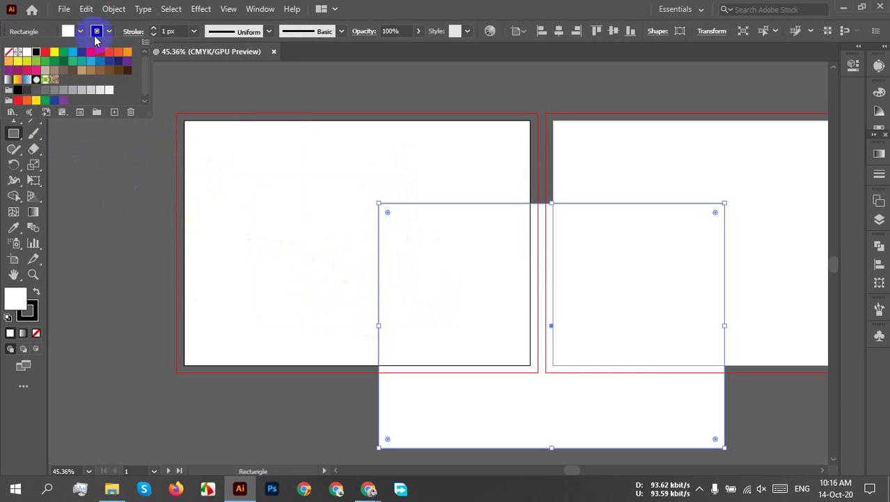
left_click(8, 52)
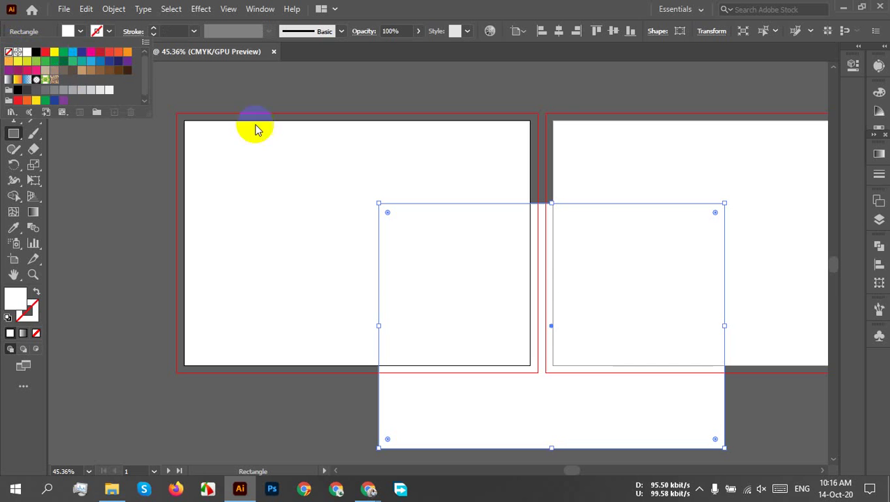
left_click(557, 39)
left_click(559, 32)
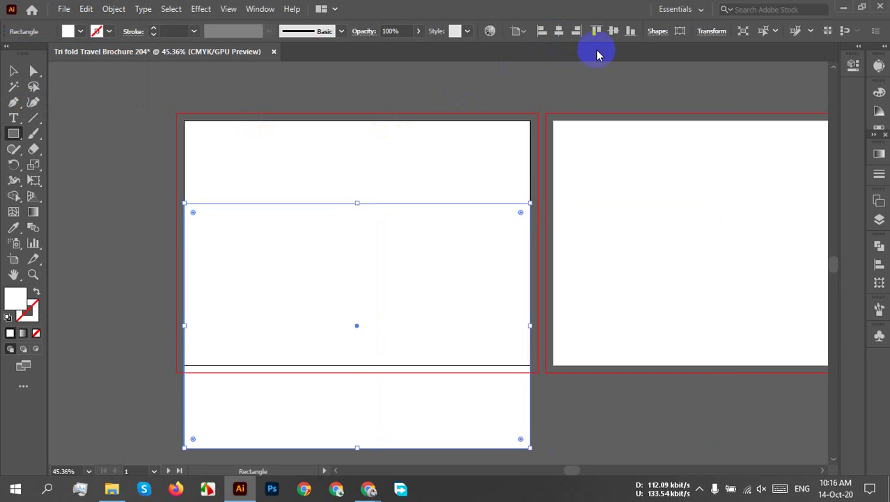
left_click(631, 31)
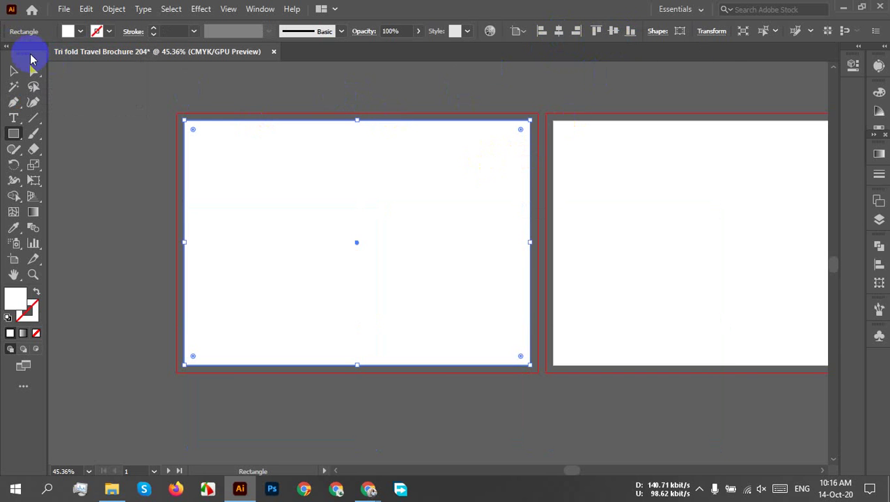
Fill the rectangle on the first artboard with the dark teal color #078e81 and deselect it.
left_click(81, 31)
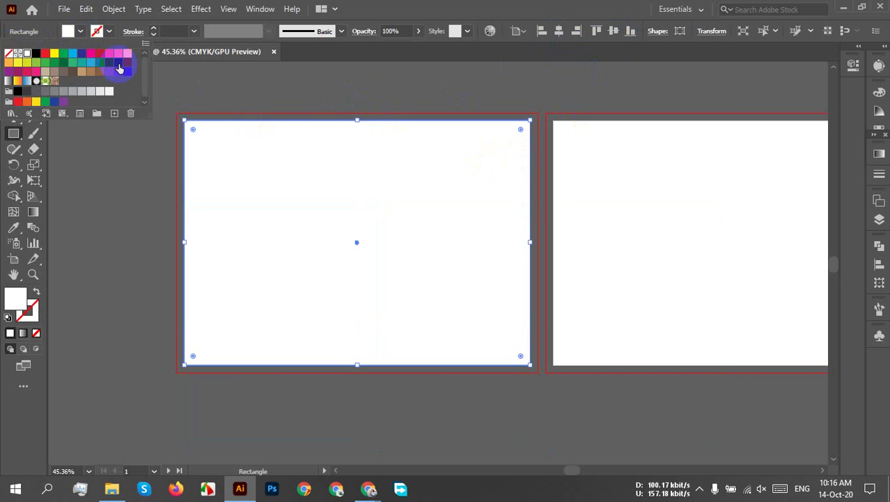
left_click(81, 63)
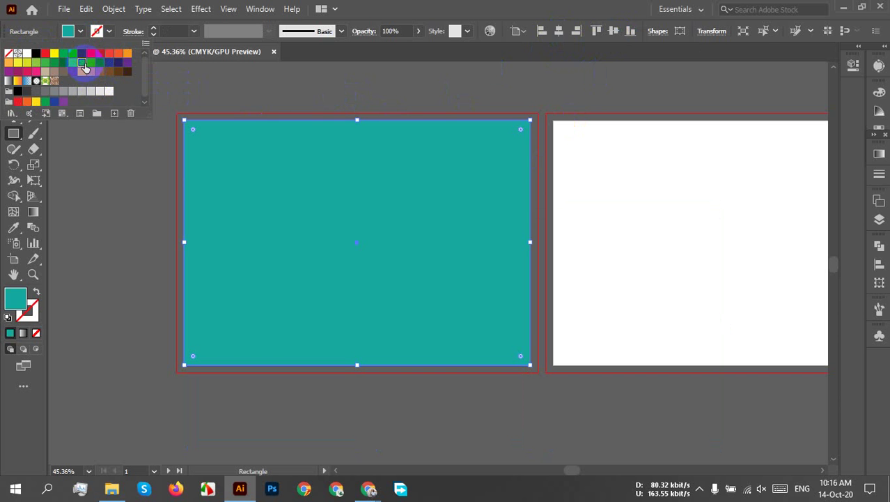
left_click(72, 62)
left_click(82, 63)
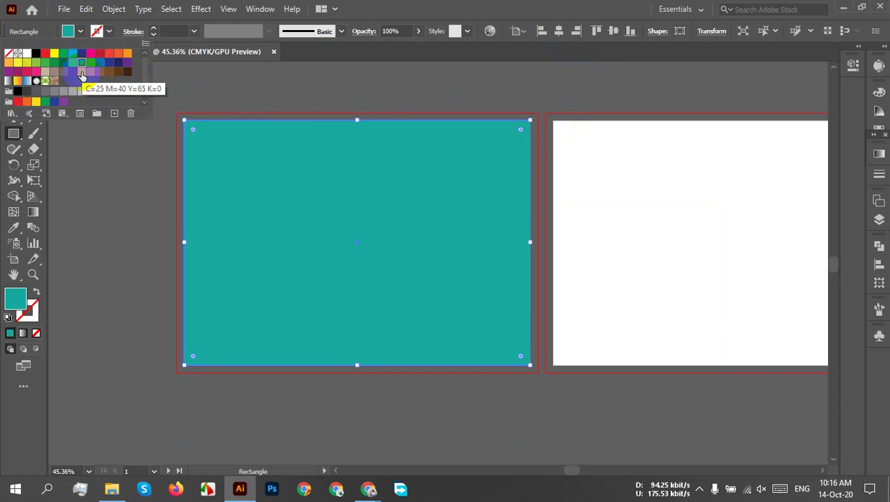
double_click(15, 302)
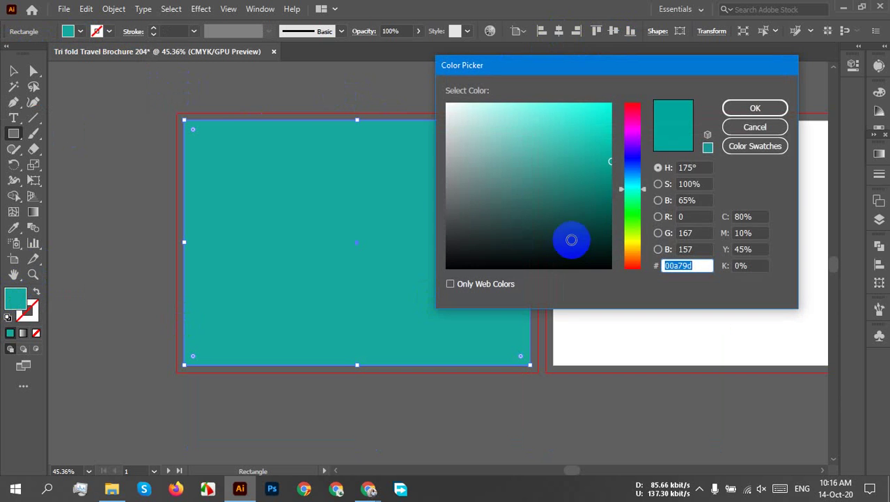
mouse_move(571, 239)
left_mouse_down()
mouse_move(585, 145)
mouse_move(599, 115)
mouse_move(611, 119)
mouse_move(597, 191)
mouse_move(611, 189)
mouse_move(599, 158)
mouse_move(539, 174)
mouse_move(572, 123)
mouse_move(521, 139)
mouse_move(553, 139)
mouse_move(564, 119)
mouse_move(557, 161)
mouse_move(546, 149)
mouse_move(540, 154)
left_mouse_up()
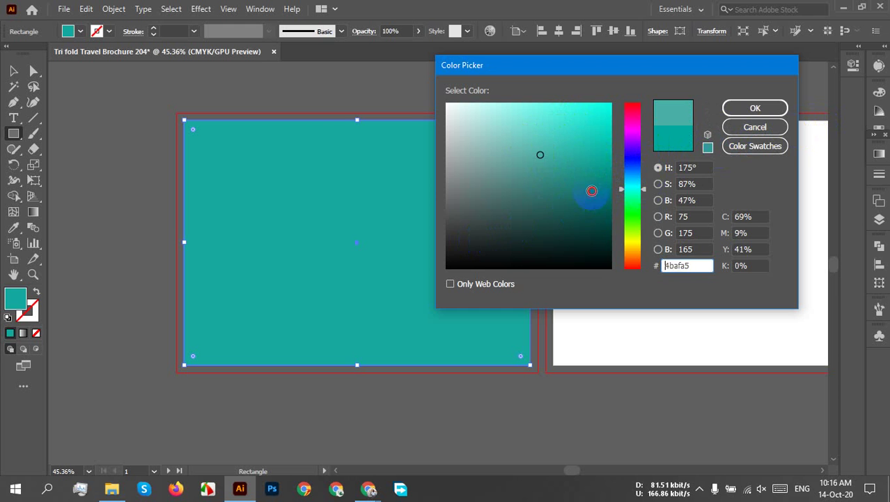
mouse_move(592, 192)
left_mouse_down()
mouse_move(601, 197)
mouse_move(604, 175)
left_mouse_up()
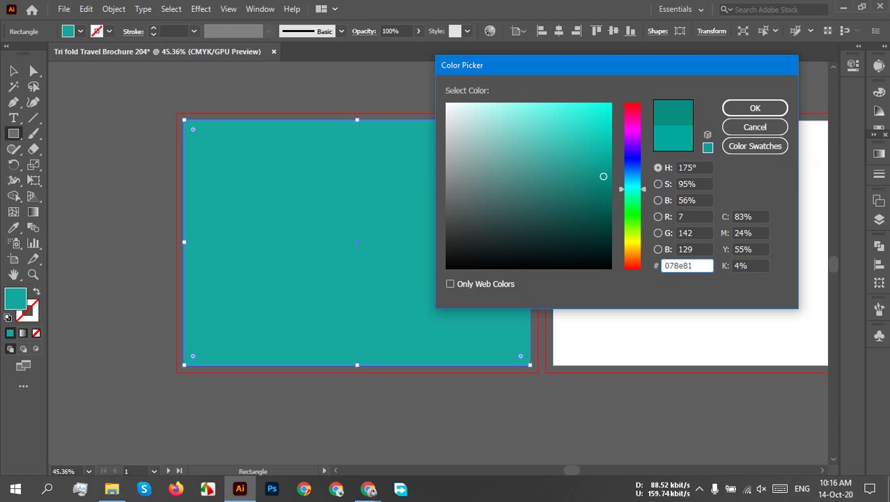
left_click(766, 106)
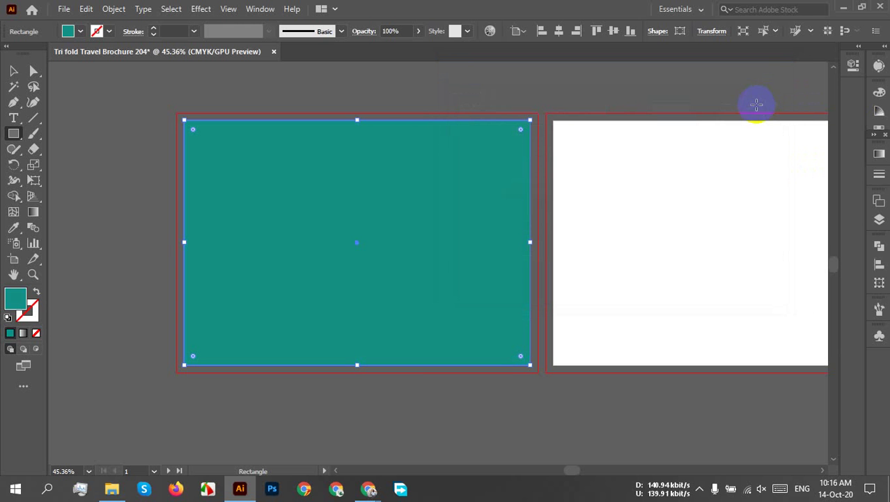
left_click(16, 72)
left_click(196, 103)
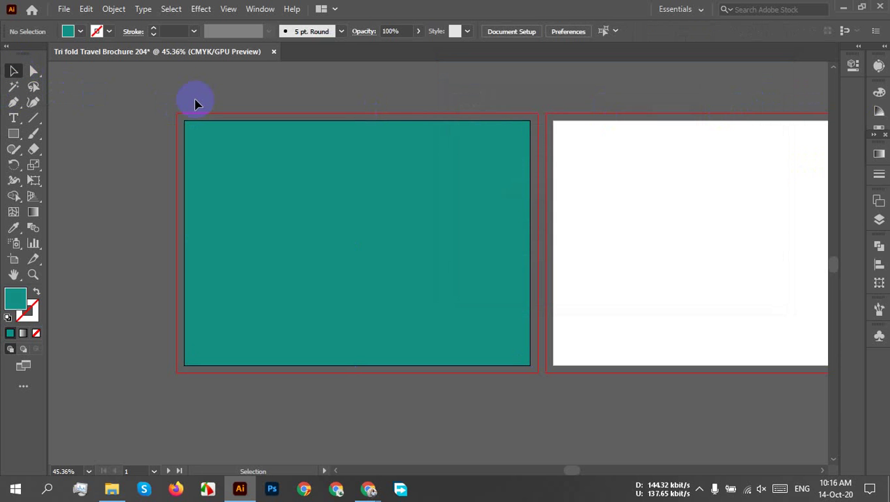
Move the teal rectangle down off the first artboard and check the page size in the new-document settings without creating a document.
left_click(239, 210)
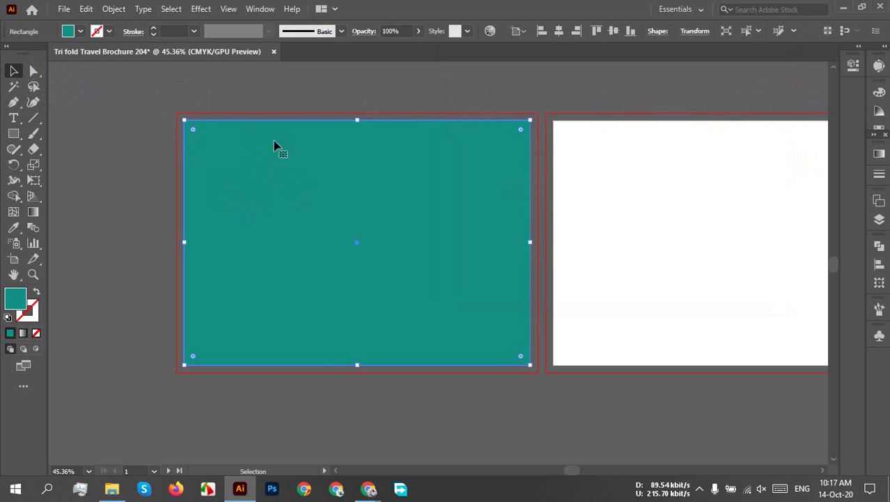
left_click_drag(276, 147, 370, 289)
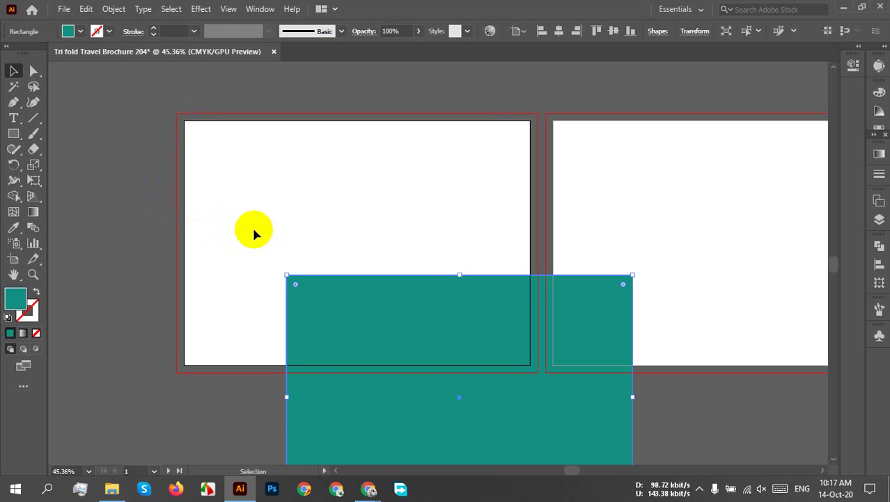
left_click(64, 9)
left_click(78, 24)
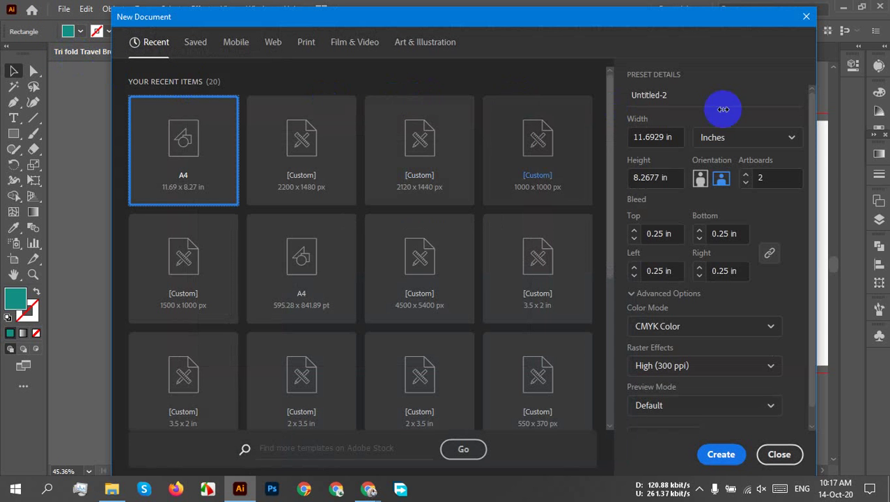
left_click(781, 455)
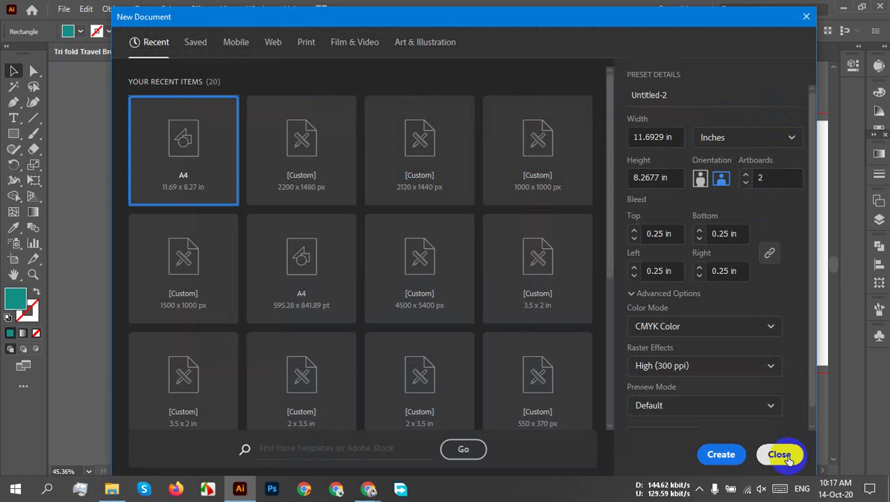
left_click(781, 455)
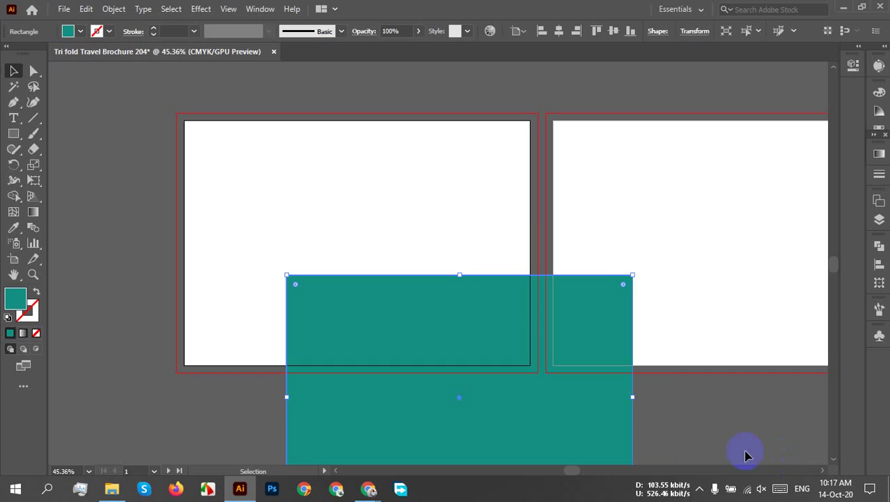
Center the teal rectangle horizontally and vertically on the first artboard, send it to the back, and deselect it.
left_click(558, 31)
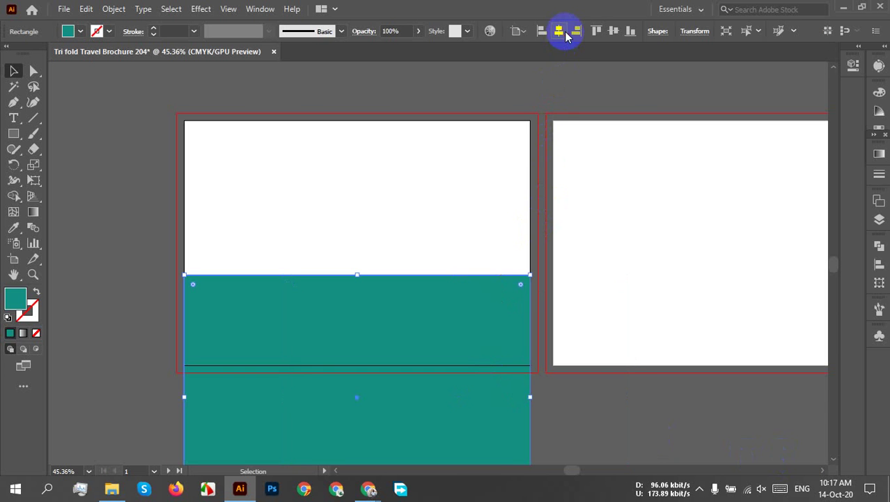
left_click(610, 35)
right_click(338, 175)
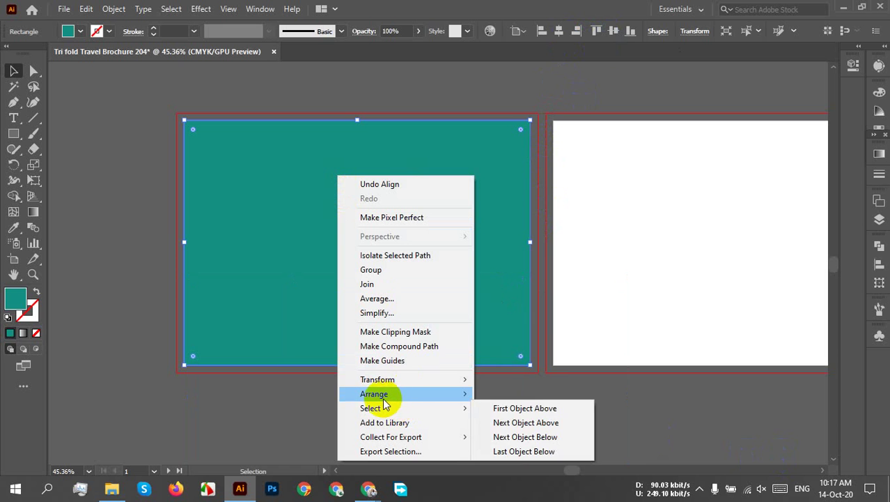
mouse_move(378, 394)
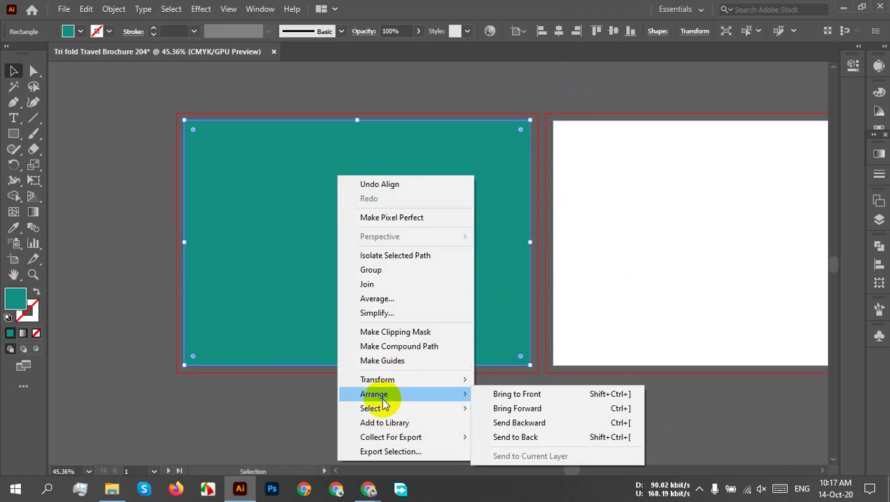
left_click(528, 437)
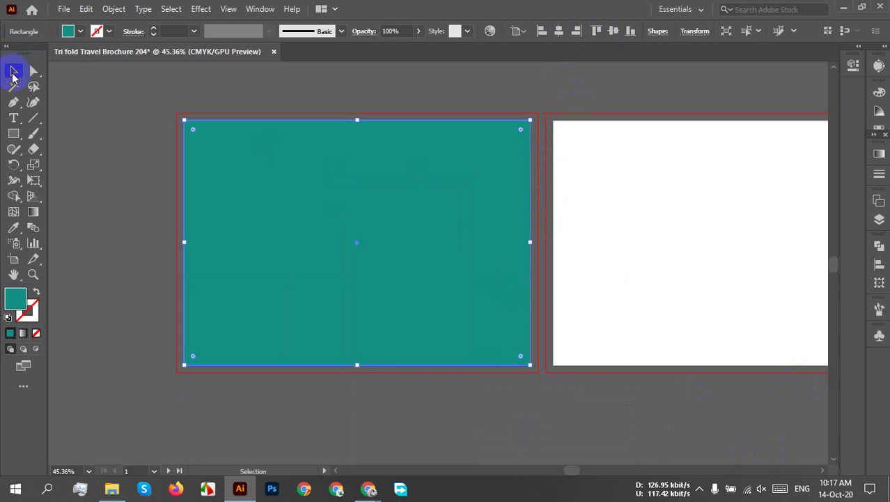
left_click(308, 81)
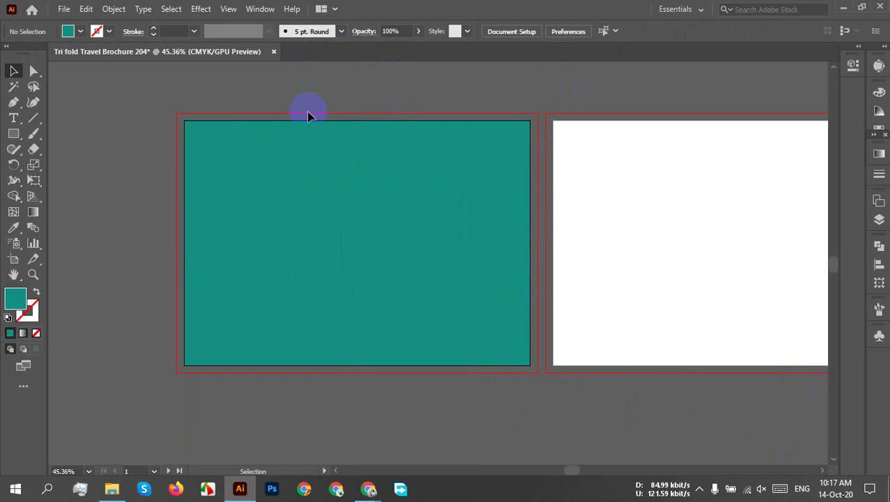
Duplicate the teal rectangle onto the second artboard and center the copy there horizontally and vertically.
left_click(305, 211)
left_click_drag(306, 211, 682, 206)
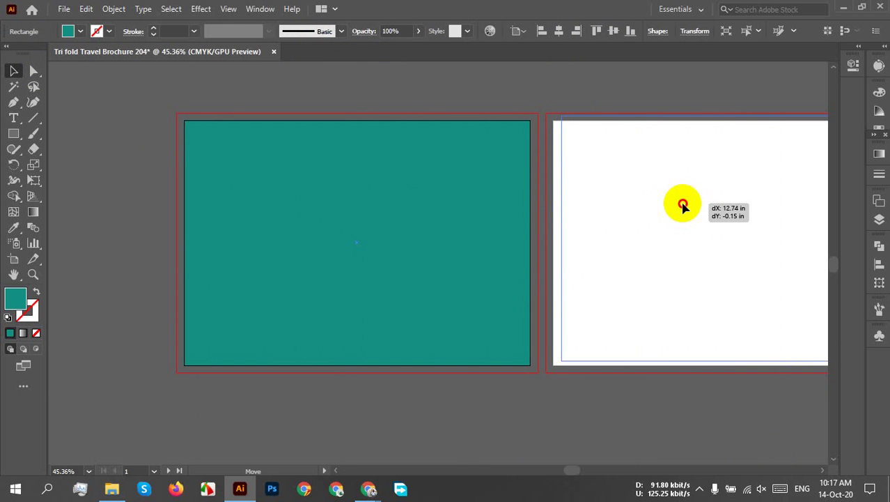
left_click_drag(683, 207, 330, 238)
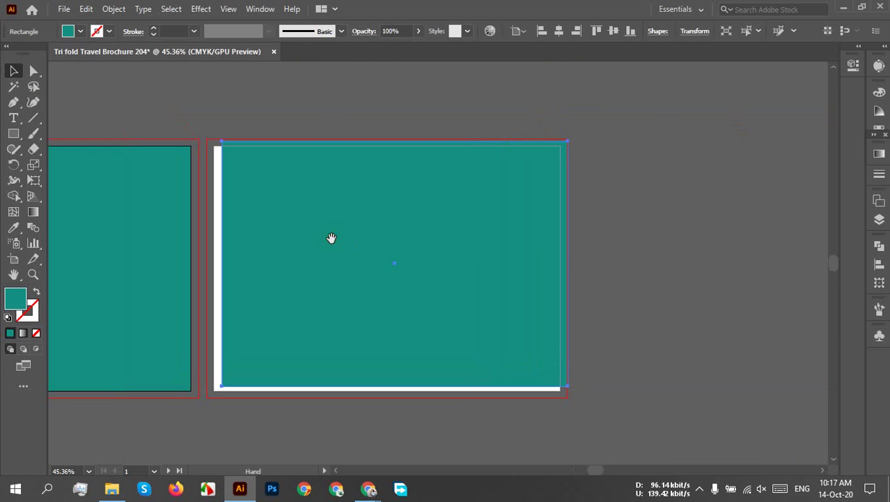
left_click(668, 104)
left_click(300, 300)
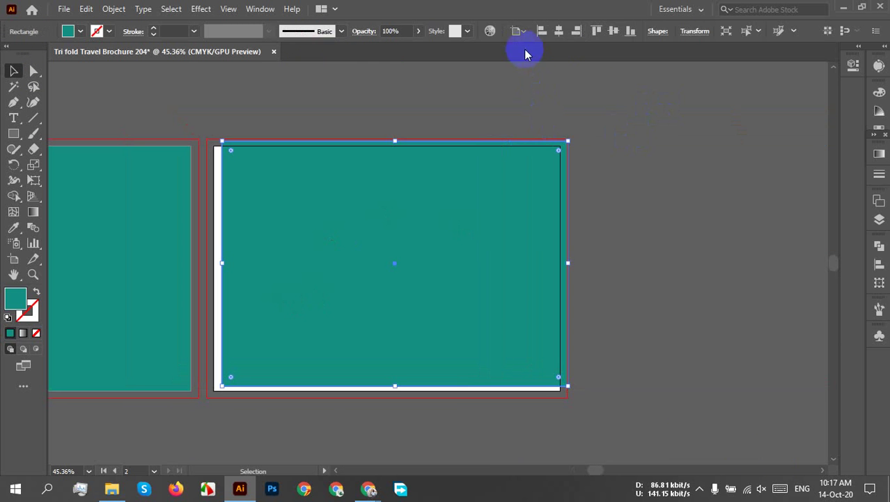
left_click(559, 31)
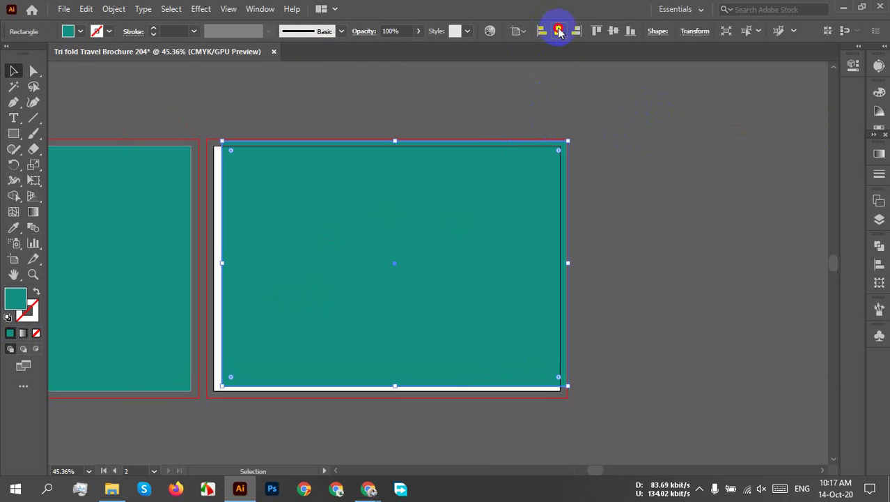
left_click(614, 31)
left_click(607, 220)
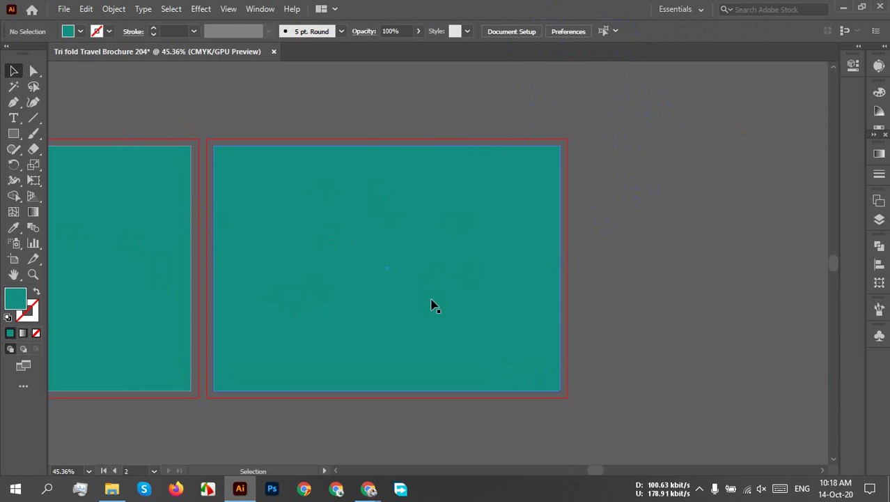
Select the first artboard's teal rectangle and inspect the artboard list, switching the active artboard between Artboard 2 and Artboard 1.
scroll(467, 291, "left", 5)
scroll(471, 270, "down", 1)
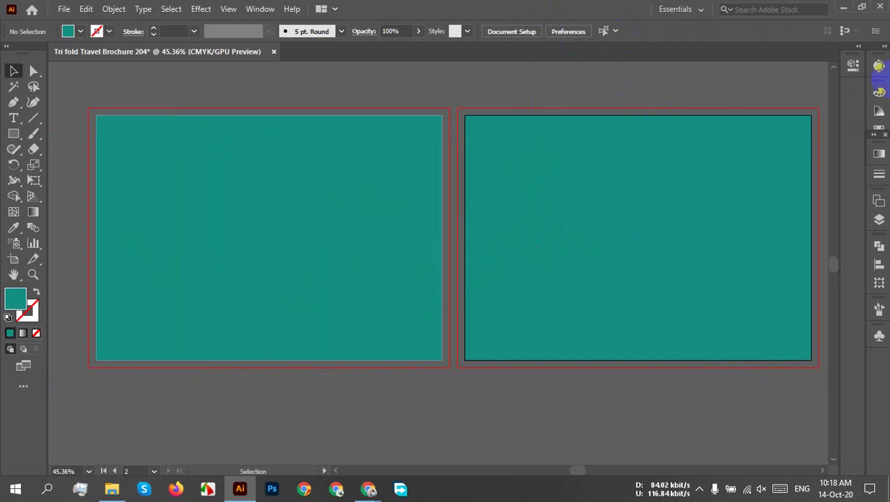
left_click(307, 220)
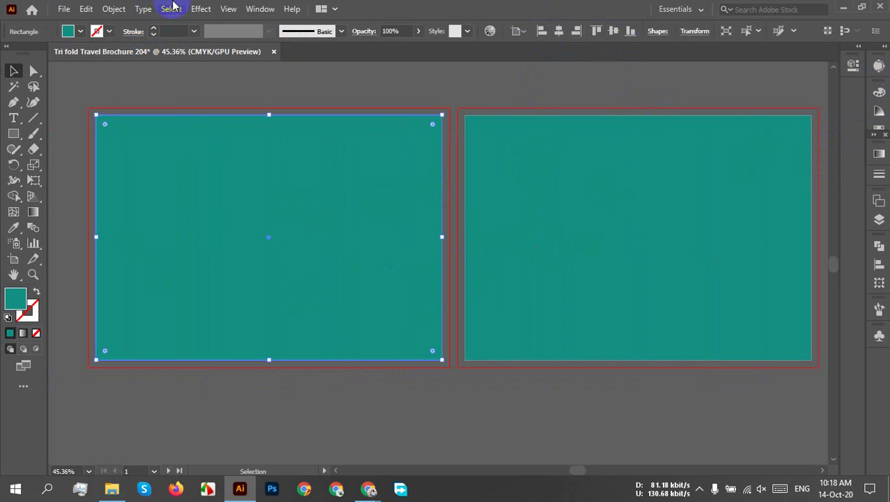
left_click(257, 9)
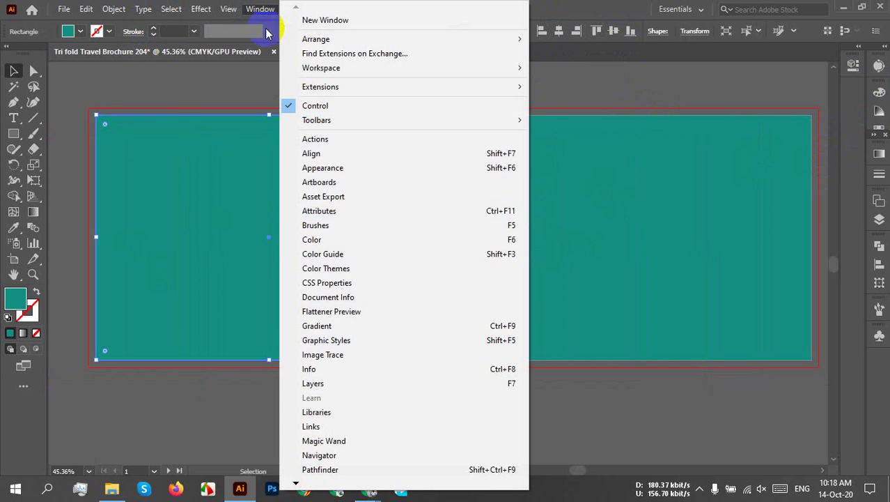
left_click(349, 185)
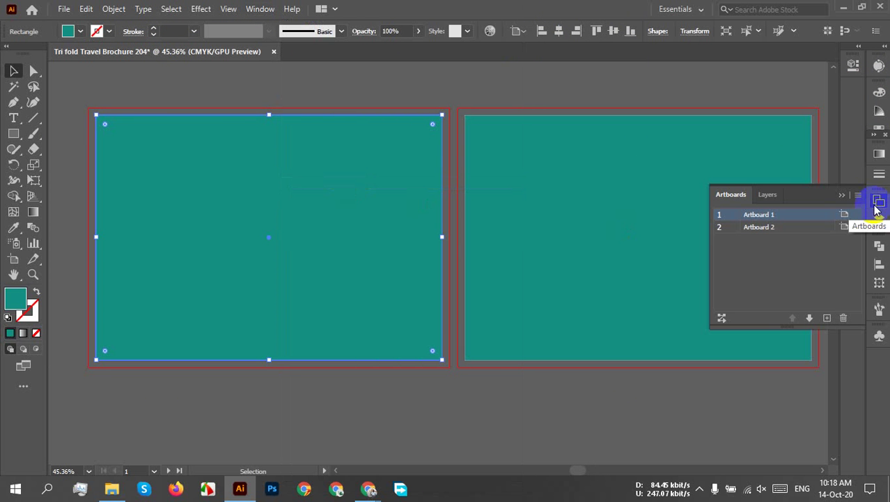
left_click(750, 231)
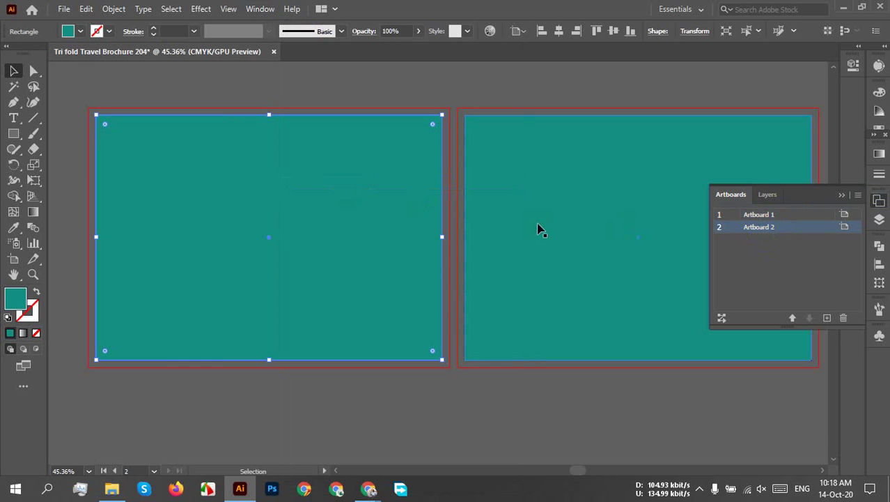
left_click(797, 215)
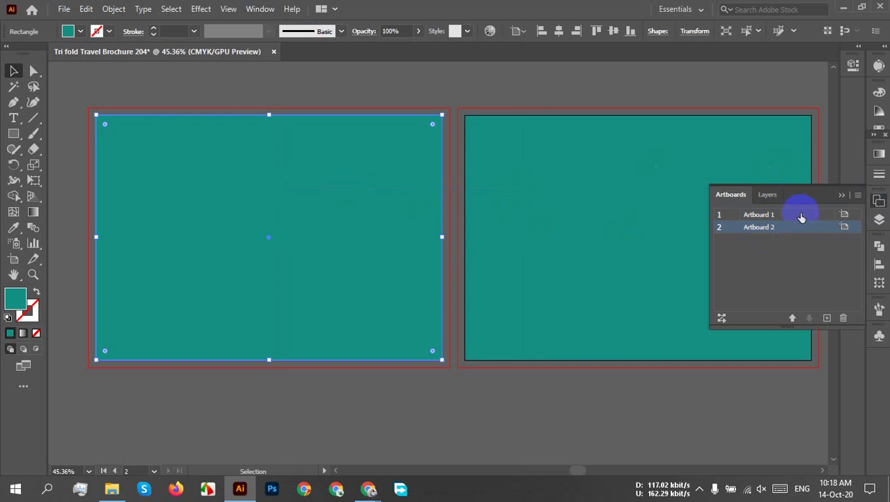
left_click(841, 195)
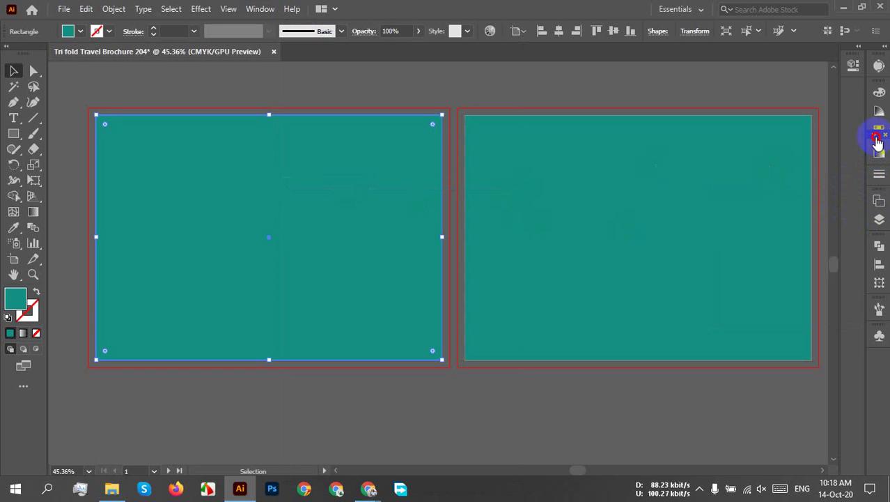
Dock the misplaced Gradient and Transparency group with the other collapsed panels, check the rectangle's properties, and deselect it.
left_click_drag(878, 142, 888, 174)
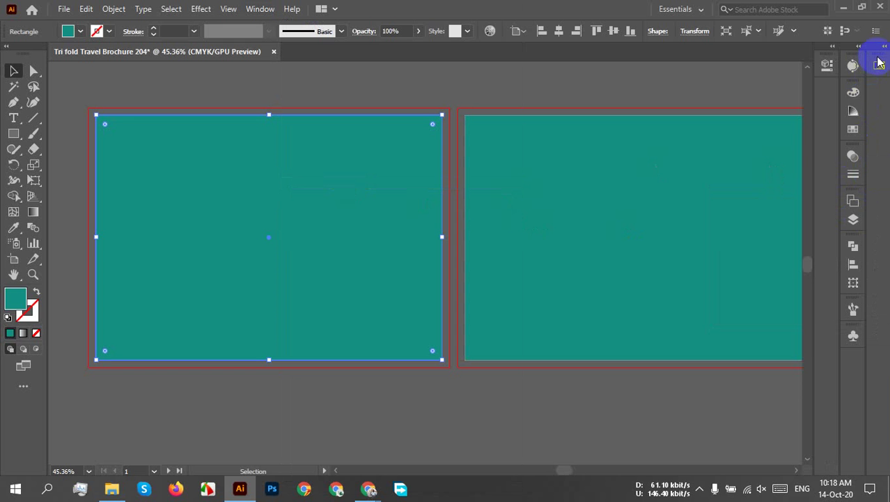
left_click_drag(879, 63, 859, 152)
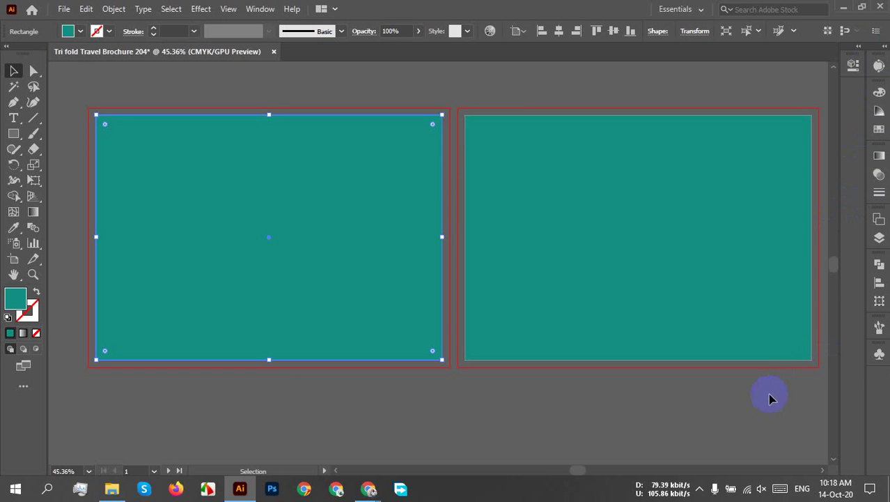
left_click(854, 66)
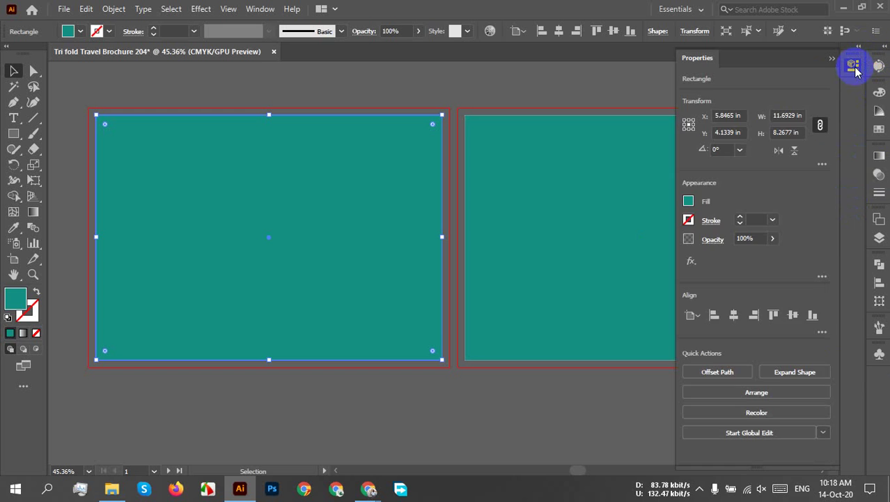
left_click(854, 66)
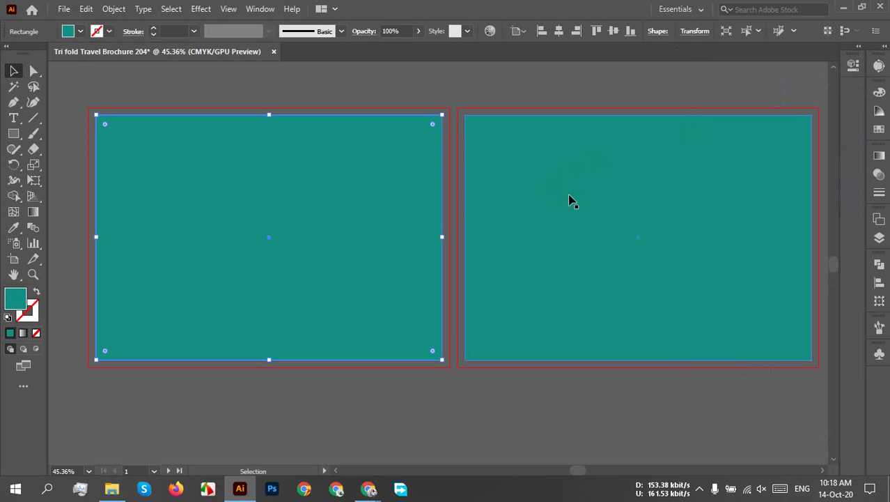
left_click(420, 94)
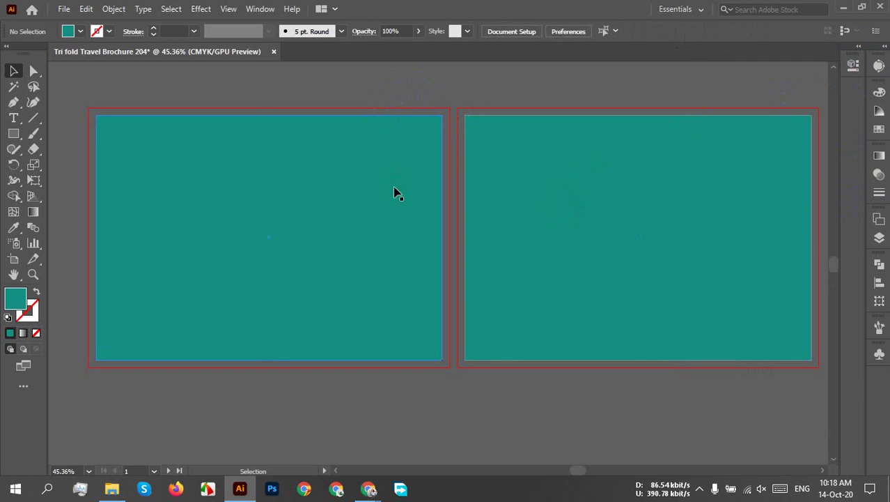
left_click(491, 378)
scroll(242, 259, "down", 1)
left_click_drag(272, 301, 344, 225)
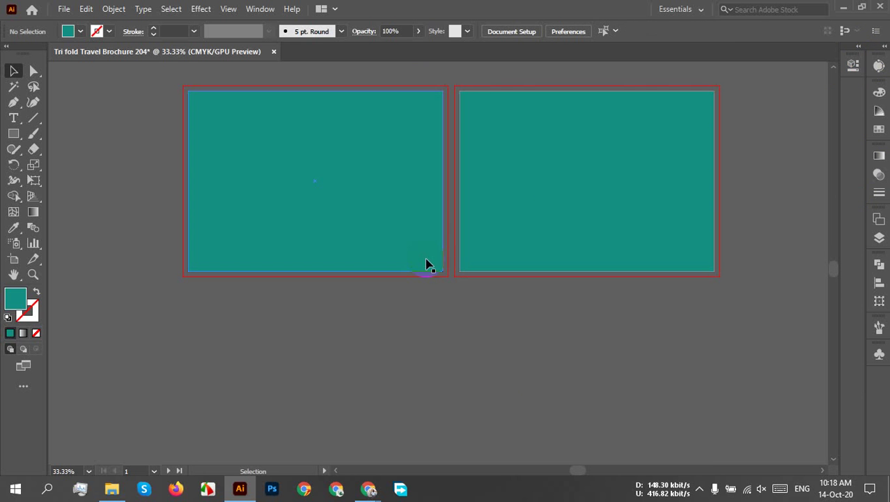
left_click(428, 272)
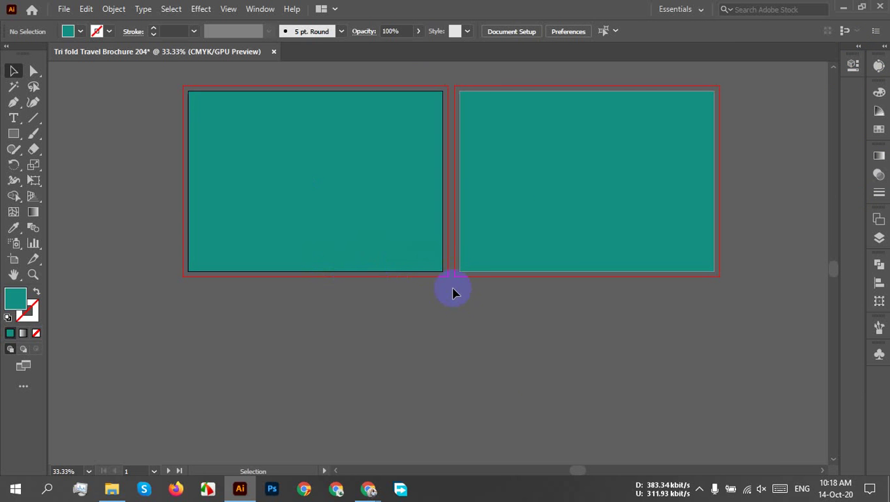
scroll(370, 253, "up", 2)
left_click_drag(266, 285, 364, 413)
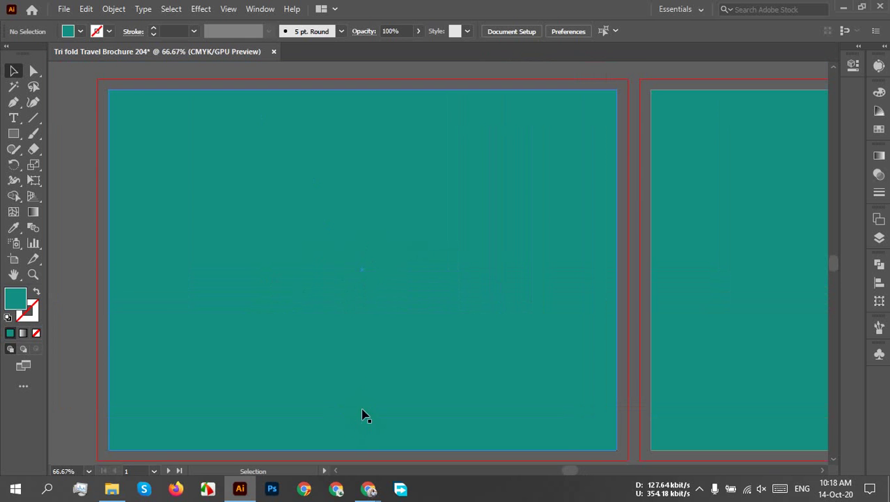
scroll(328, 354, "down", 1)
left_click(340, 307)
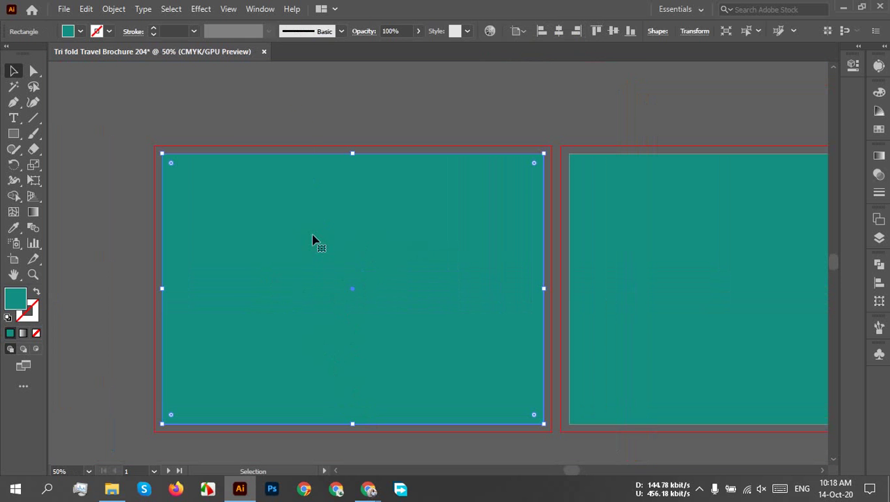
left_click(281, 115)
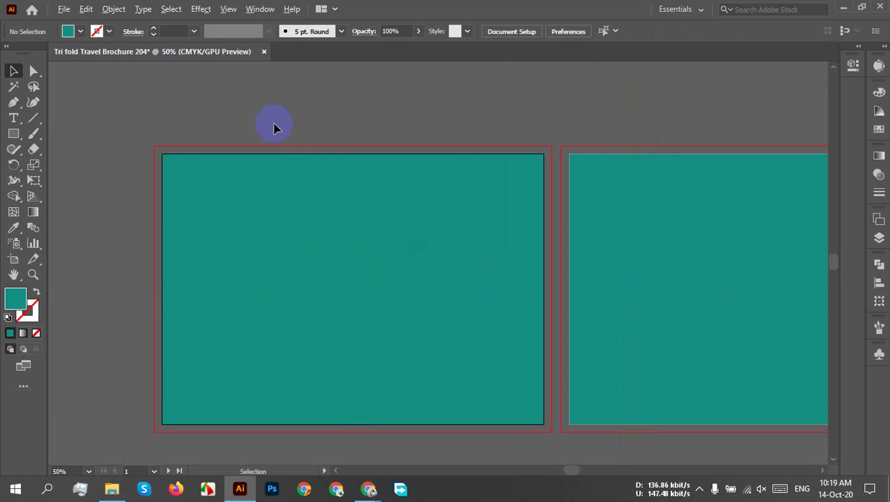
Delete the teal rectangle from the second artboard.
scroll(272, 125, "down", 1)
left_click(553, 237)
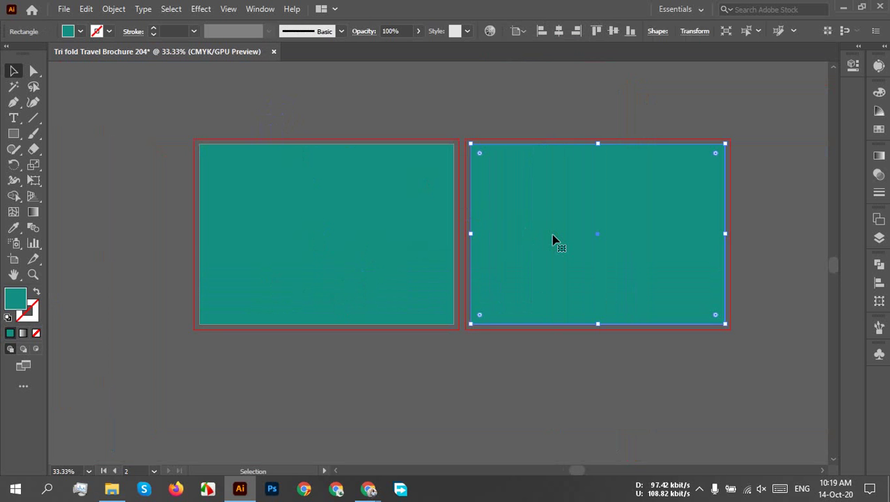
key("Delete")
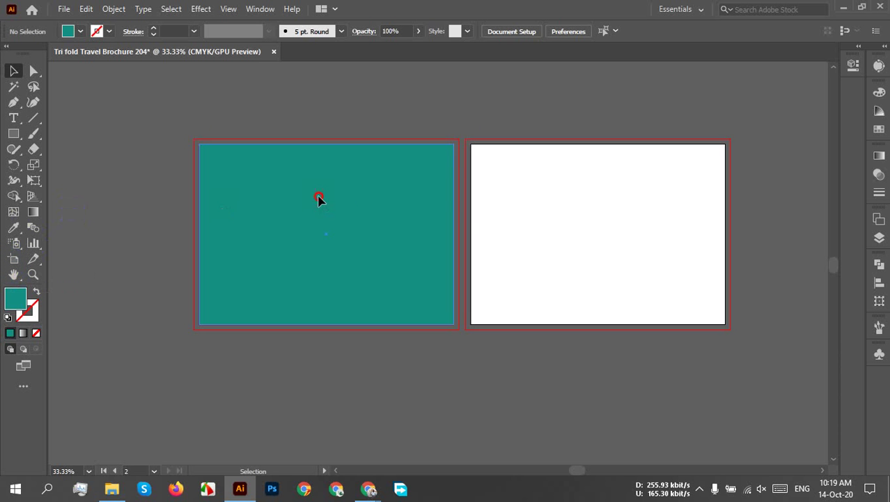
Move the remaining teal rectangle off the first artboard and center it horizontally and vertically on the second artboard.
left_click_drag(318, 195, 442, 113)
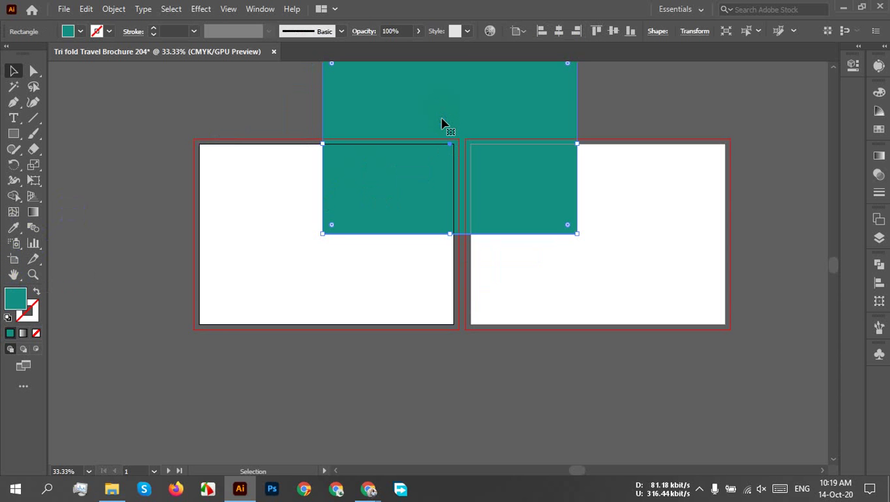
left_click(560, 30)
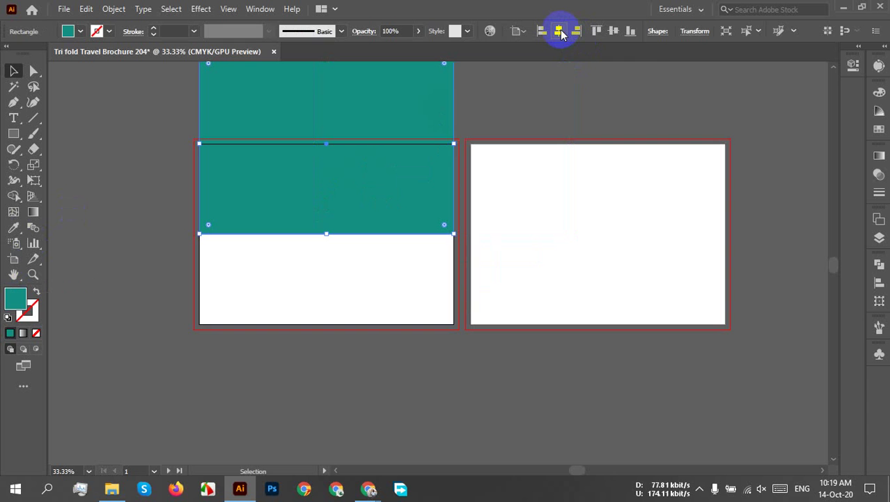
left_click(548, 245)
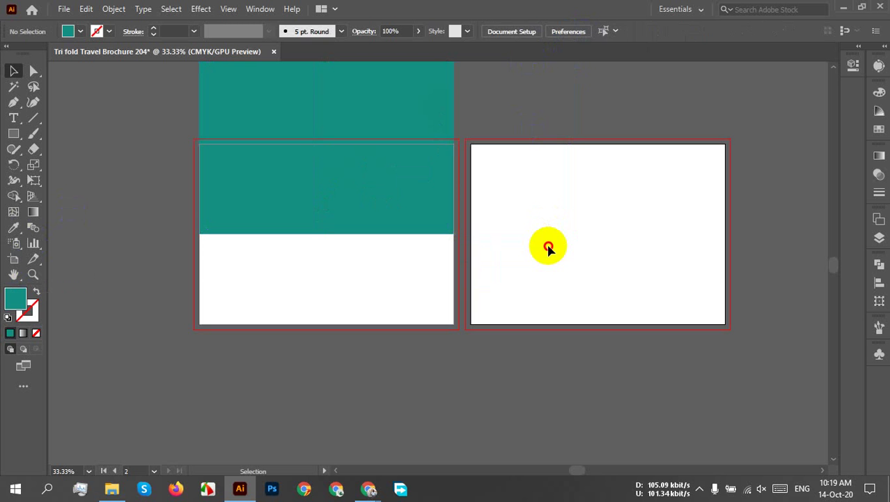
left_click(437, 188)
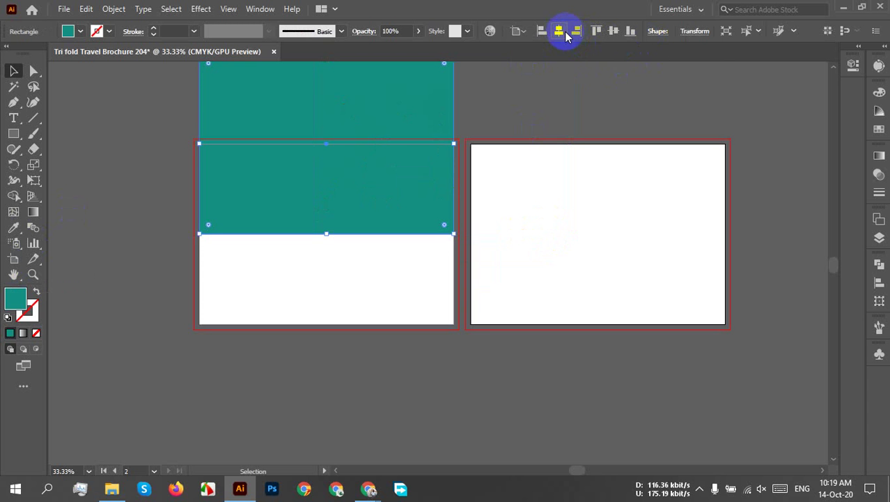
left_click(560, 31)
left_click(614, 31)
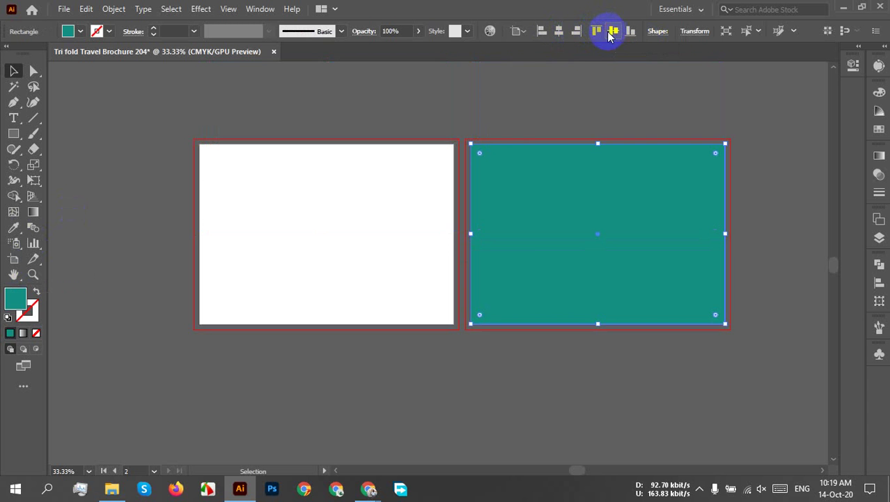
Shift the teal rectangle upward, re-center it both ways on the second artboard, and select it again.
left_click_drag(540, 189, 547, 131)
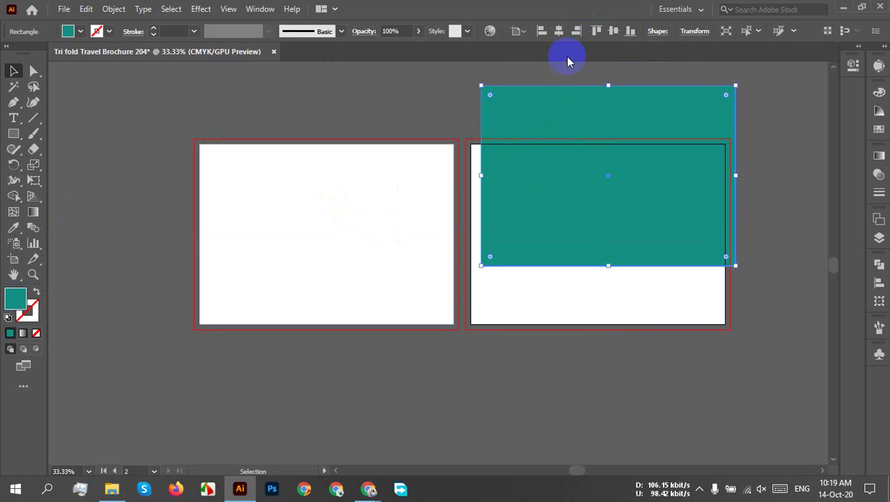
left_click(560, 31)
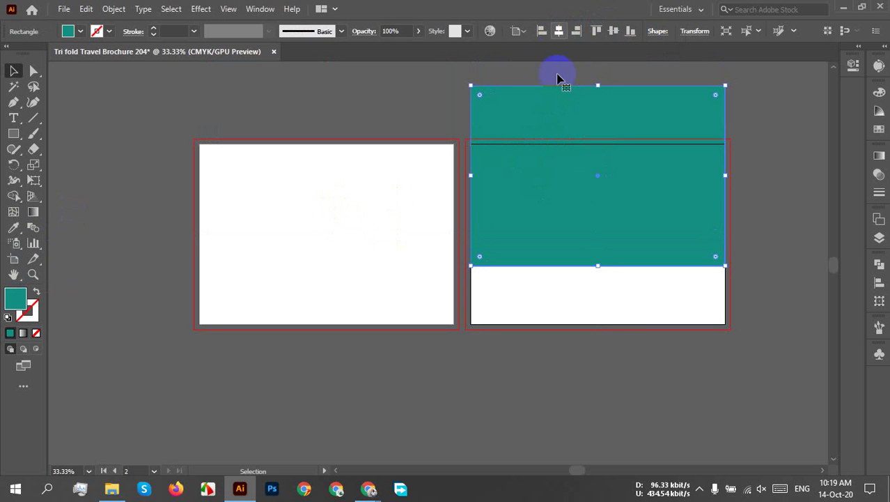
left_click(609, 35)
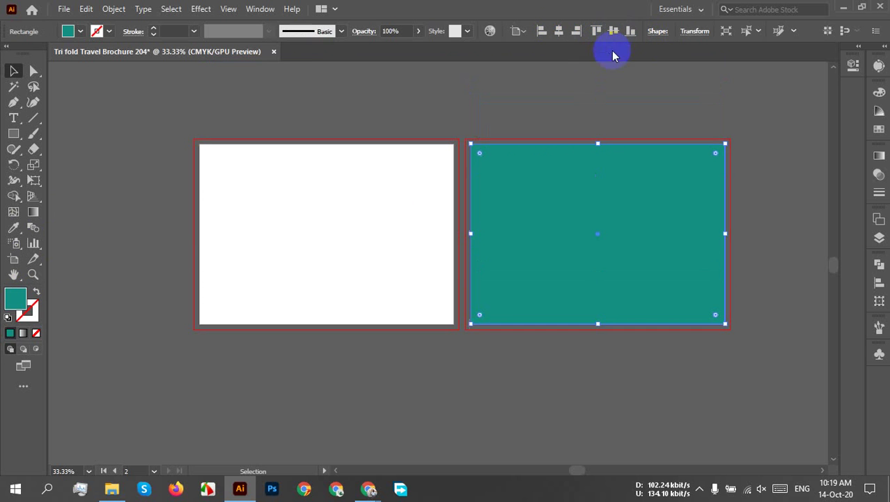
left_click(308, 205)
left_click(566, 144)
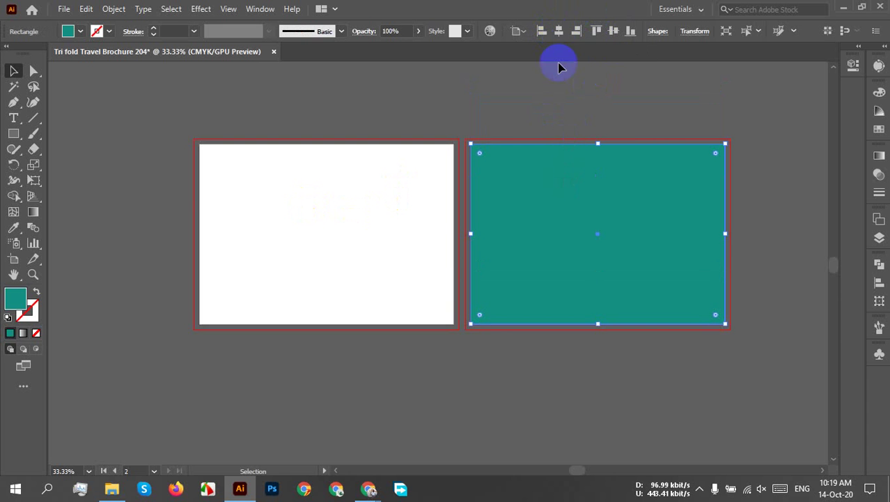
Demonstrate artboard alignment by offsetting the teal rectangle up and centering it again horizontally and vertically on the second artboard.
left_click_drag(578, 248, 566, 188)
left_click(452, 222)
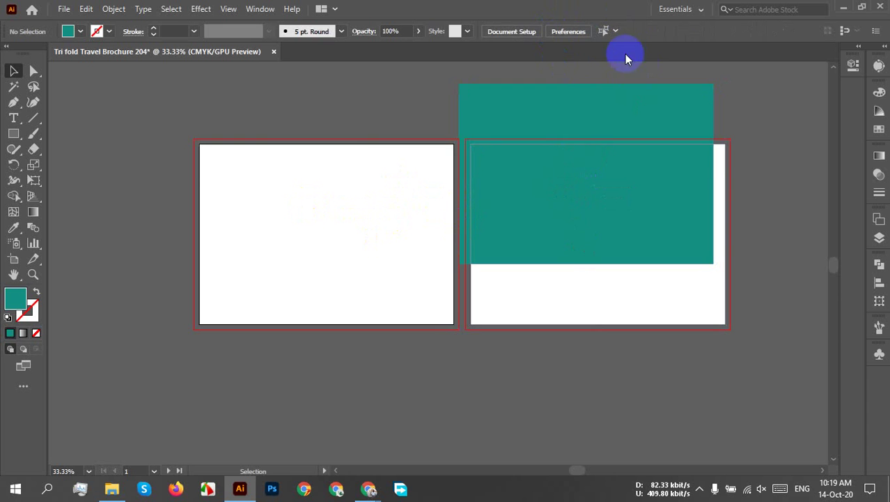
left_click(580, 131)
left_click(560, 32)
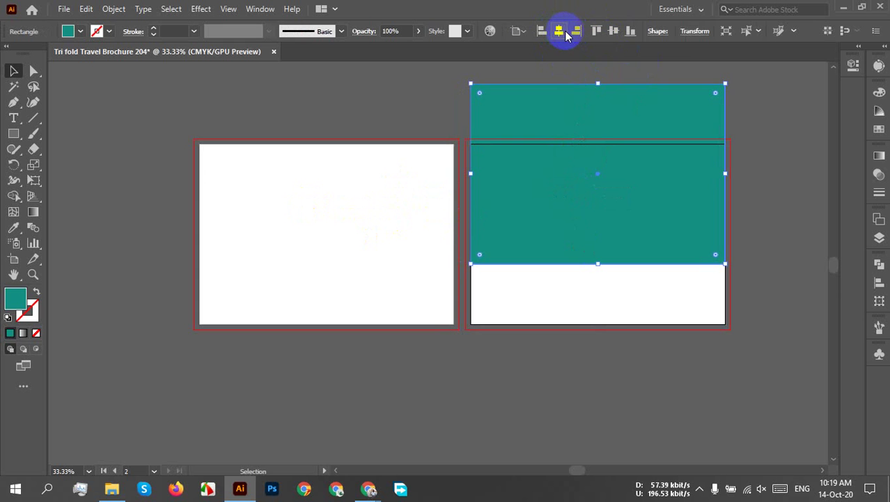
left_click(353, 145)
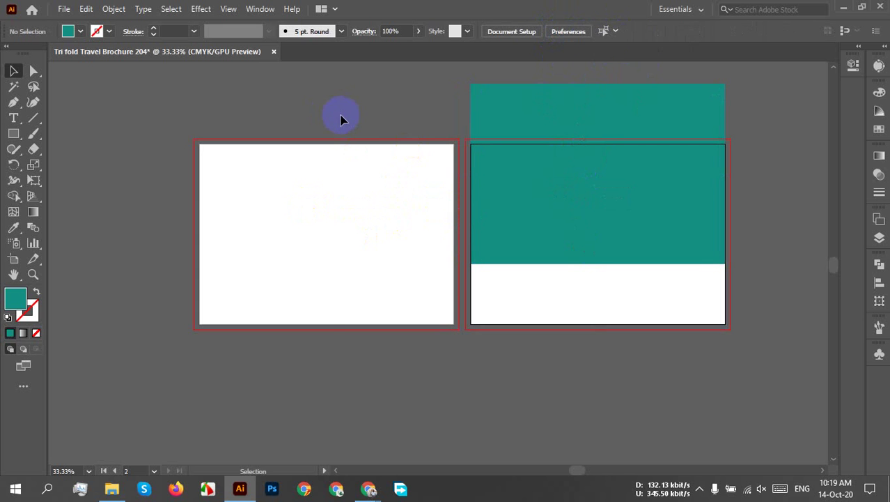
left_click(319, 287)
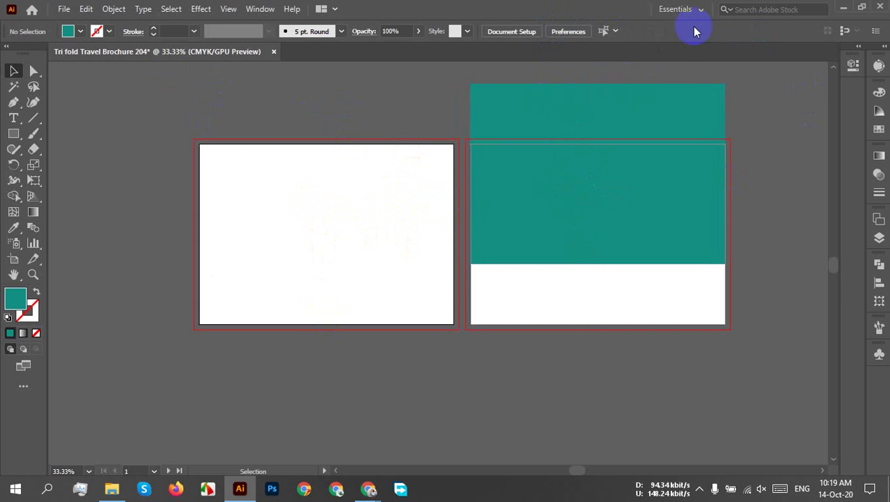
left_click(622, 217)
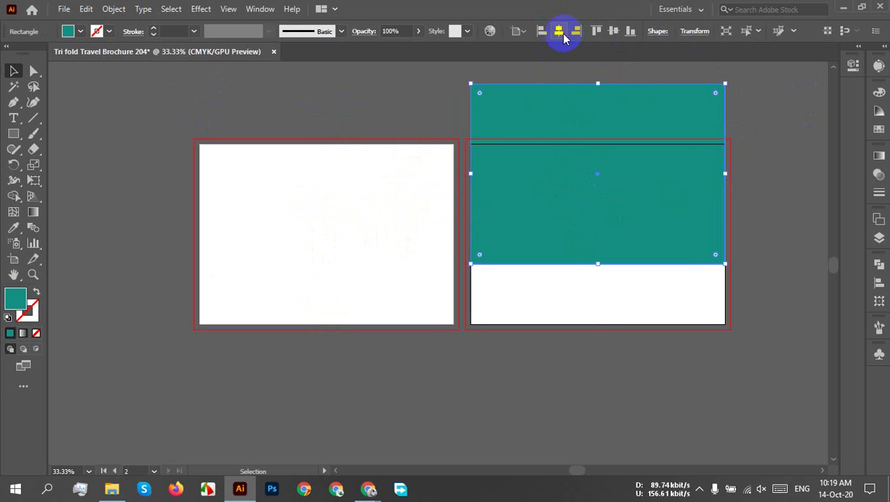
left_click(617, 35)
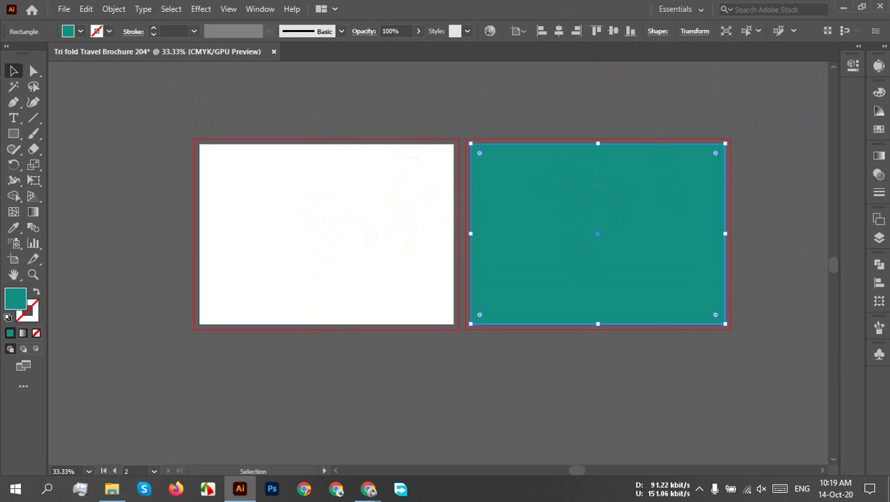
Make Artboard 1 active, center the selected teal rectangle horizontally on it, and deselect the rectangle.
left_click(879, 237)
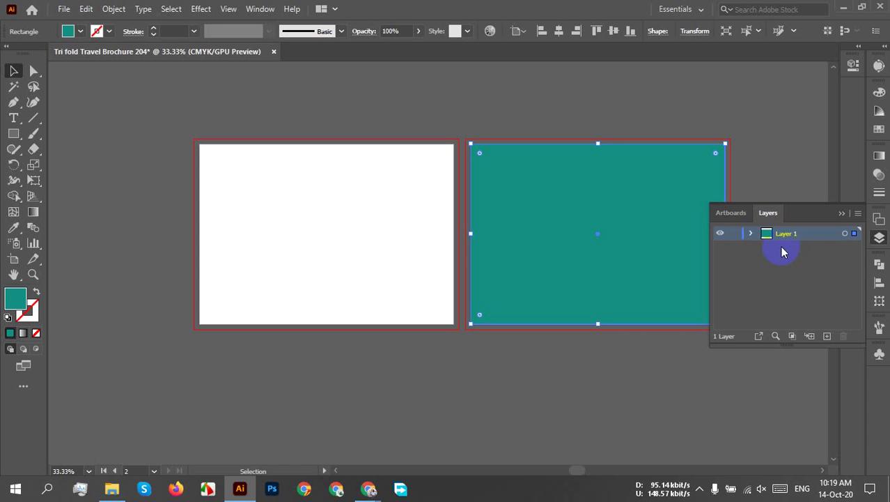
left_click(750, 234)
left_click(731, 213)
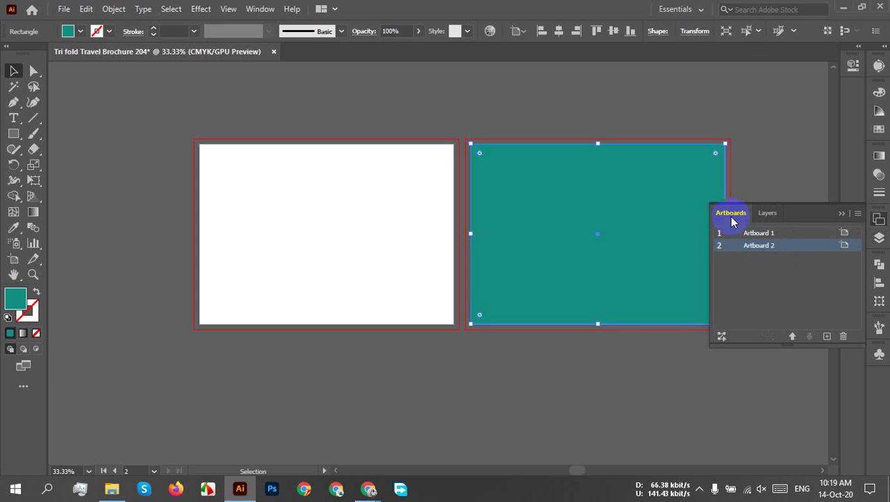
left_click(766, 233)
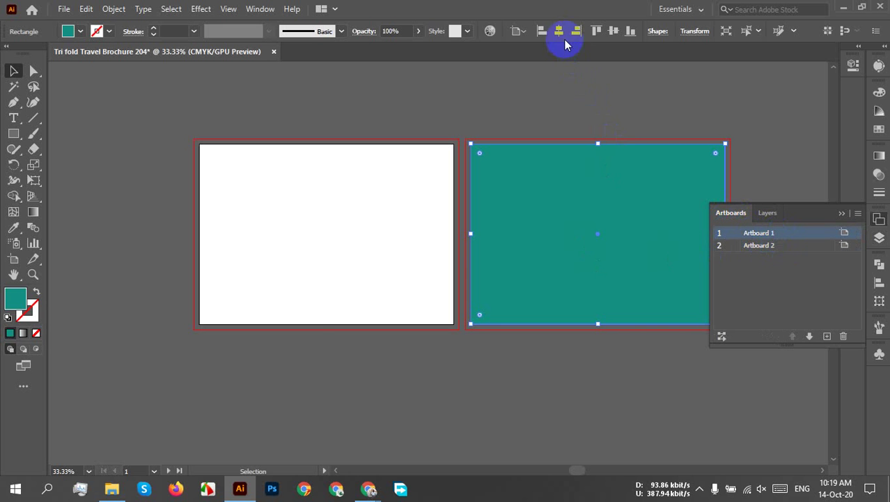
left_click(558, 31)
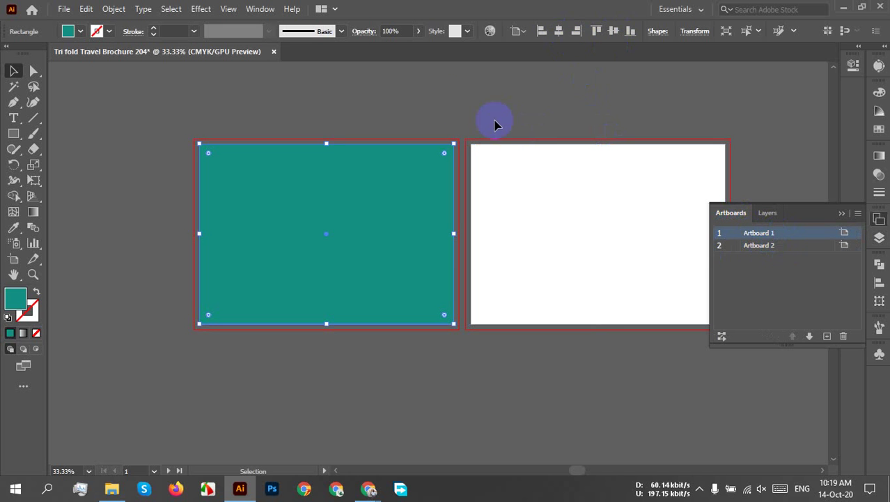
left_click(448, 108)
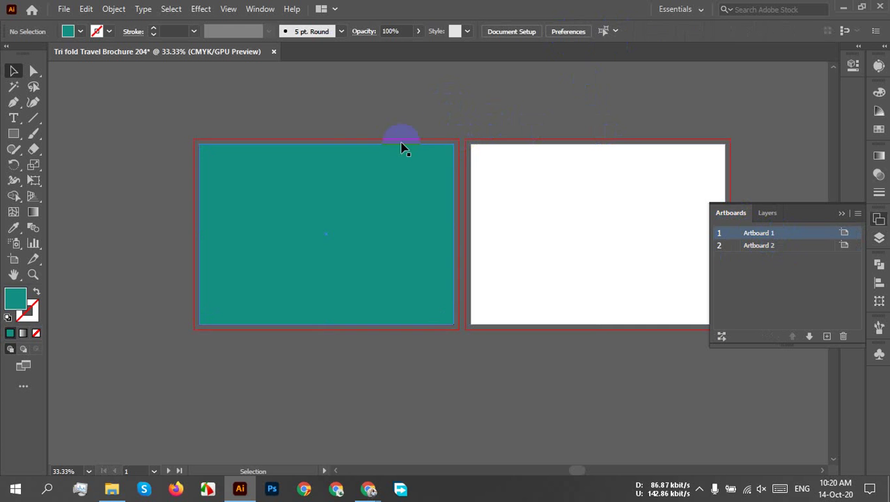
Switch to the Google Meet call to check it, return to Illustrator, and close the artboard list.
mouse_move(370, 487)
left_click(335, 433)
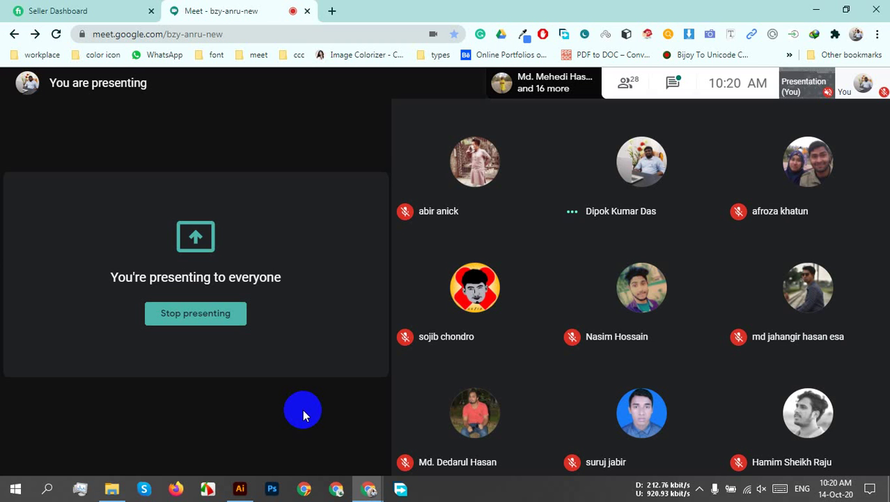
mouse_move(305, 238)
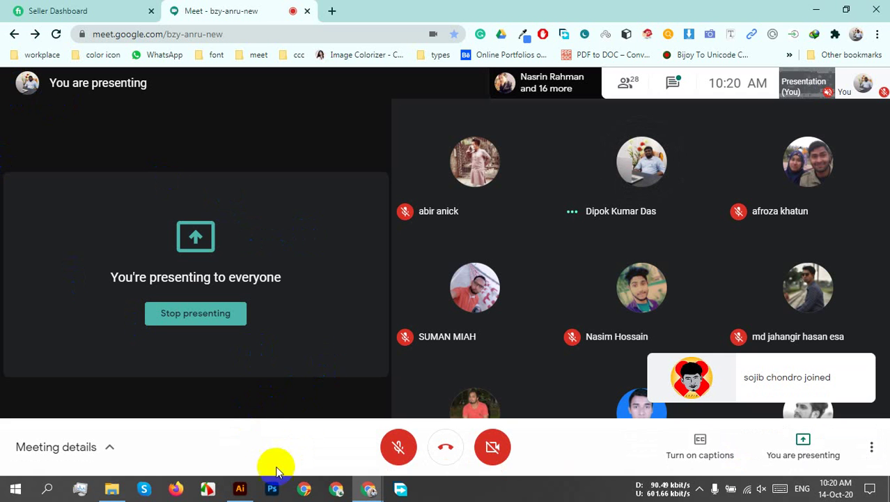
left_click(240, 489)
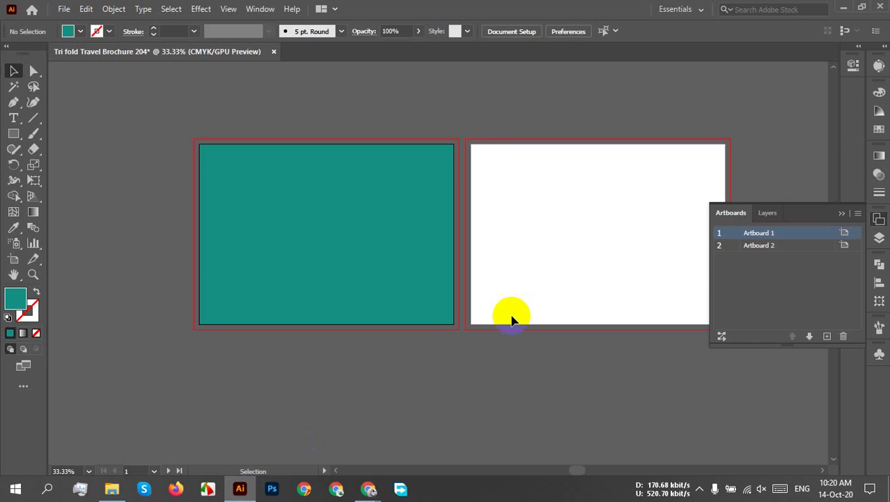
left_click(842, 215)
left_click(377, 236)
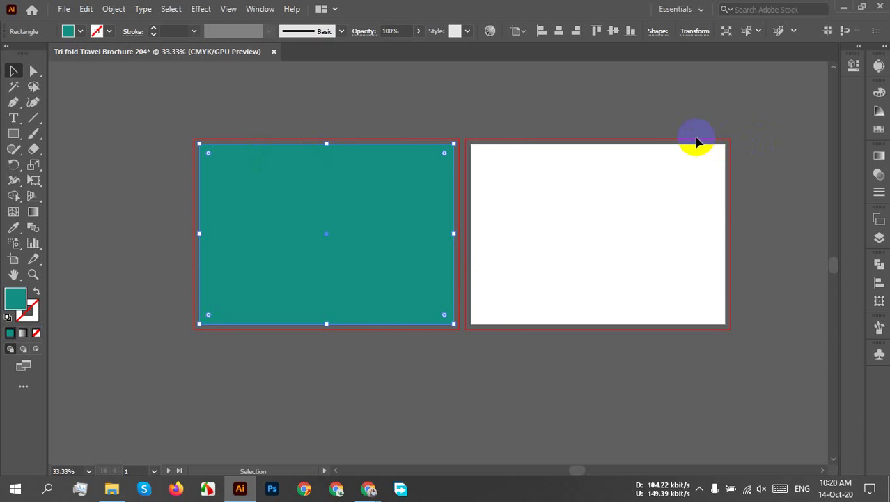
left_click_drag(662, 140, 826, 325)
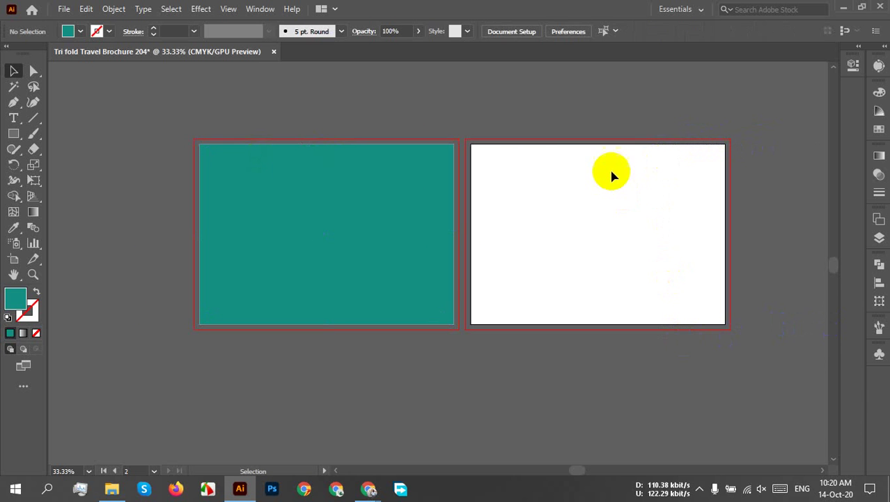
left_click_drag(575, 152, 686, 376)
left_click_drag(502, 159, 563, 268)
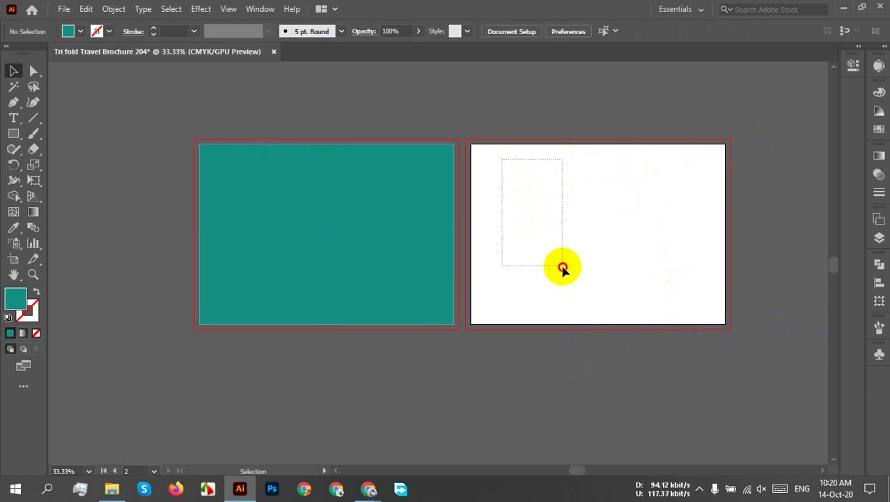
mouse_move(547, 216)
left_mouse_down()
mouse_move(486, 126)
mouse_move(461, 143)
left_mouse_up()
Split the teal rectangle on the first artboard into a grid of 1 row and 3 columns with a 0 in column gutter.
left_click(316, 202)
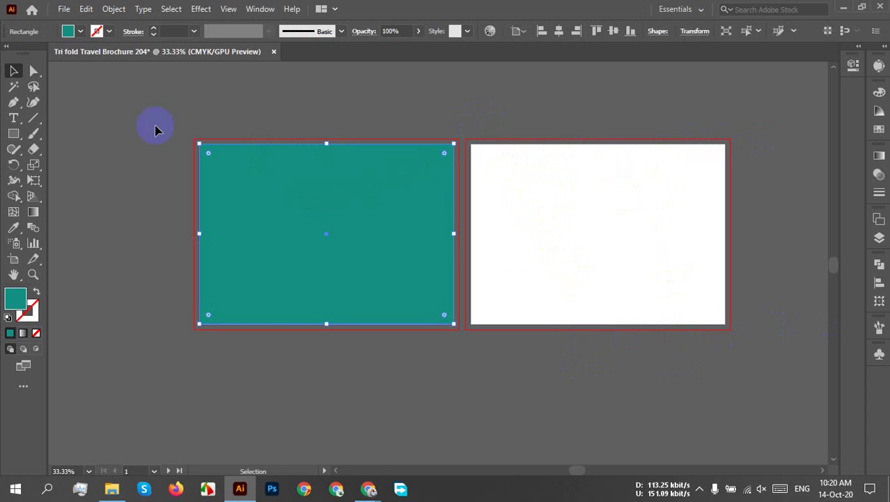
left_click(110, 11)
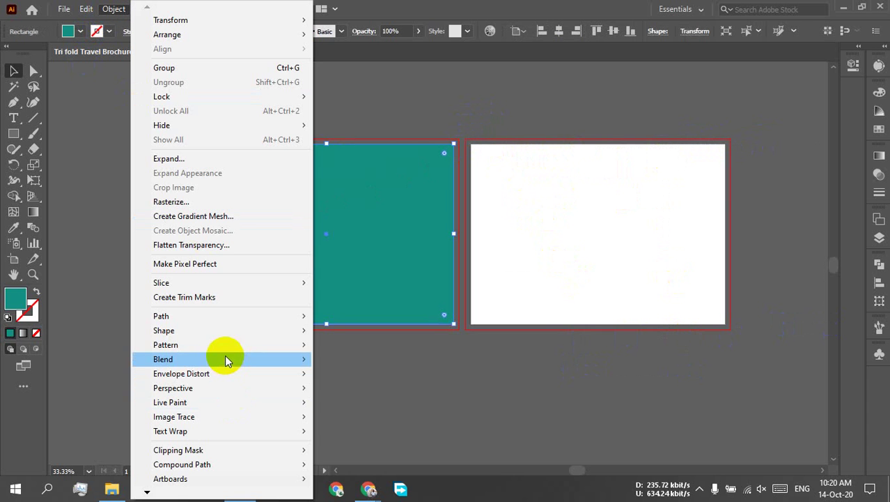
mouse_move(203, 318)
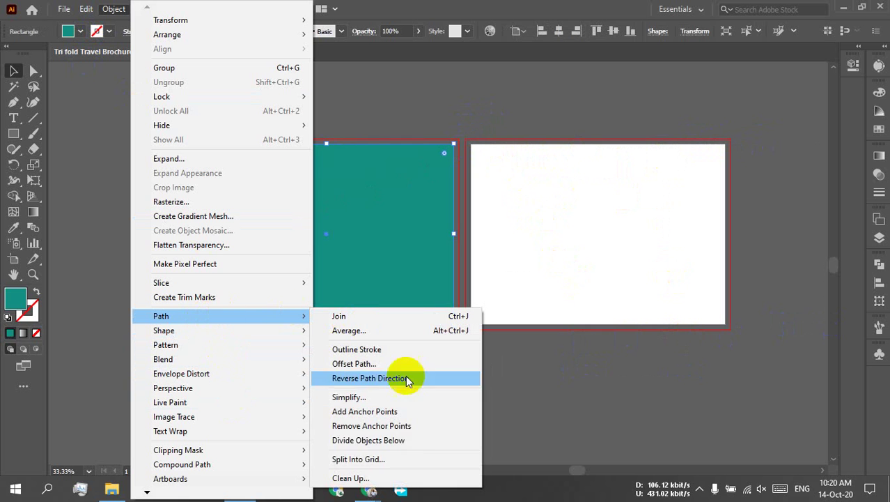
left_click(354, 460)
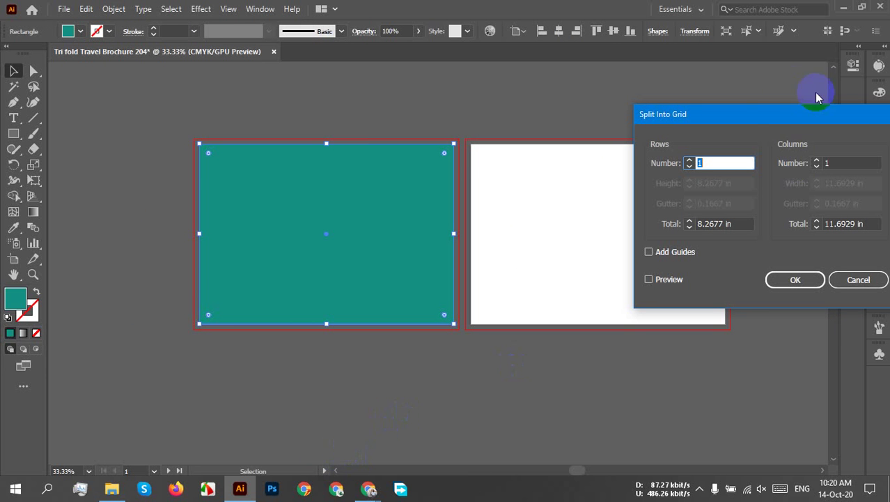
left_click_drag(779, 114, 637, 126)
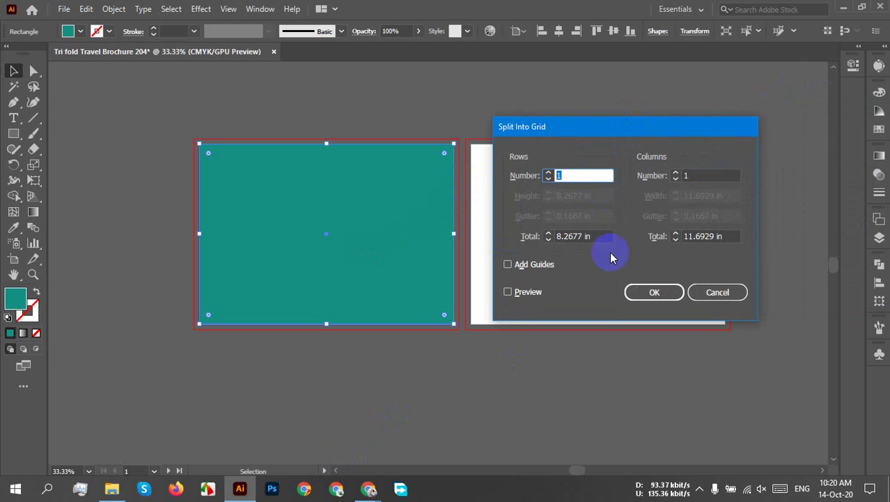
left_click(460, 198)
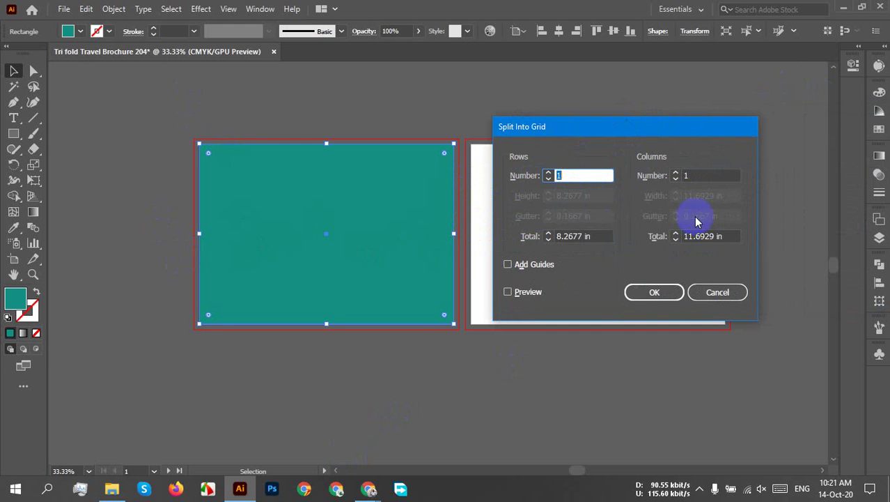
left_click(700, 175)
type("2")
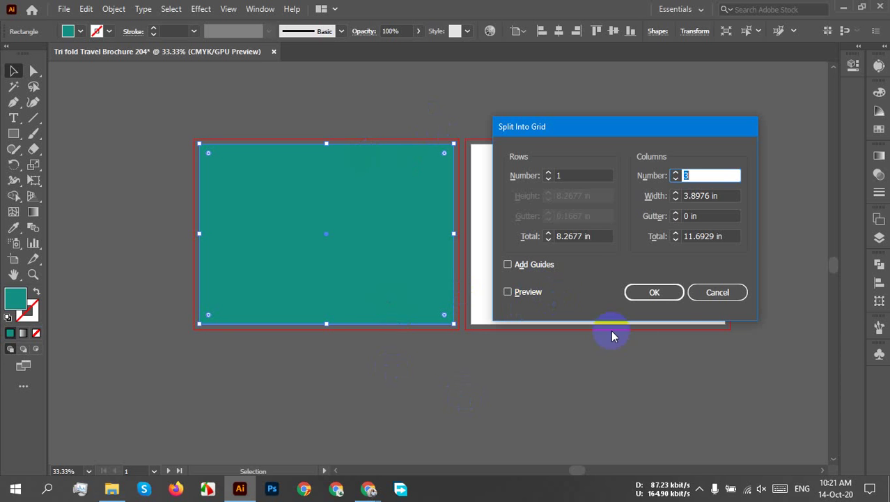
left_click(650, 297)
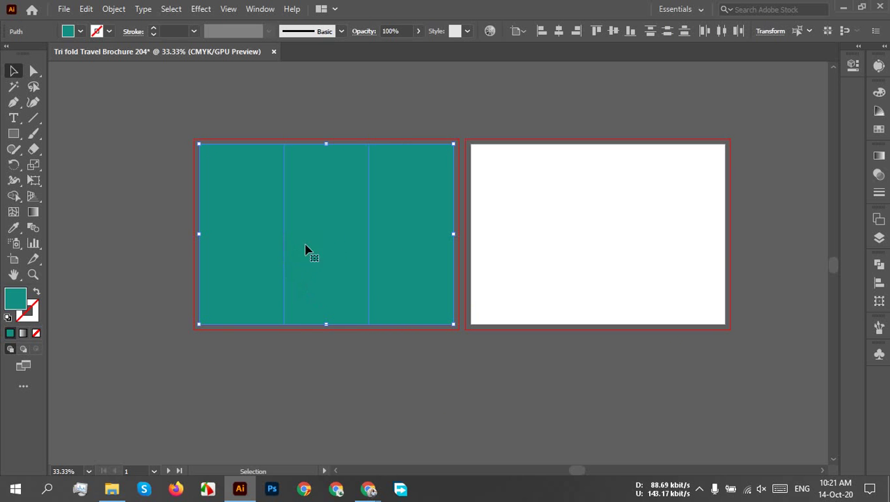
left_click(111, 9)
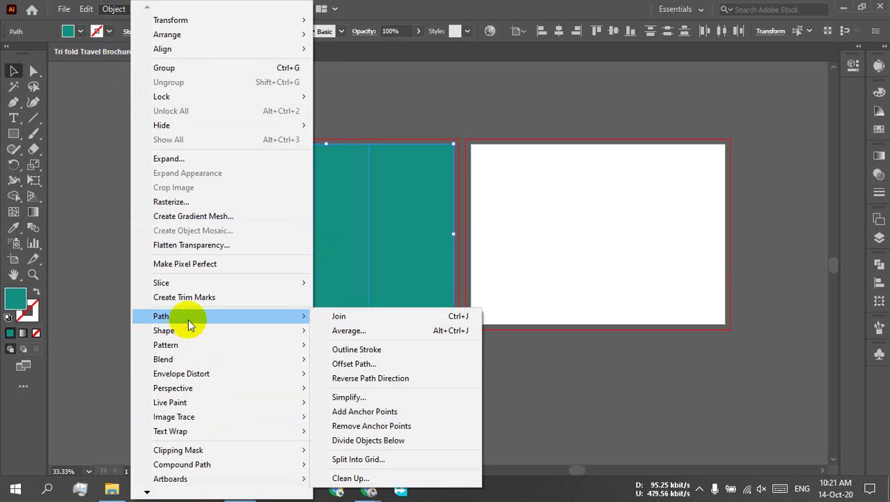
left_click(382, 363)
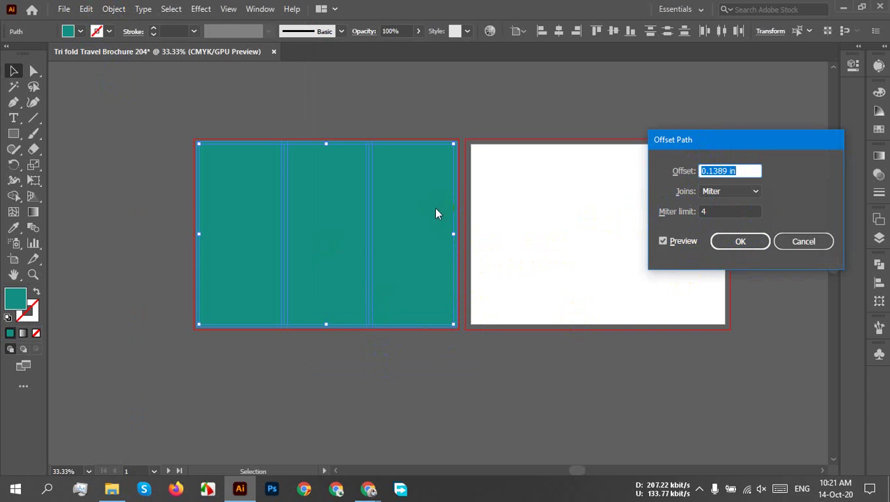
left_click(804, 241)
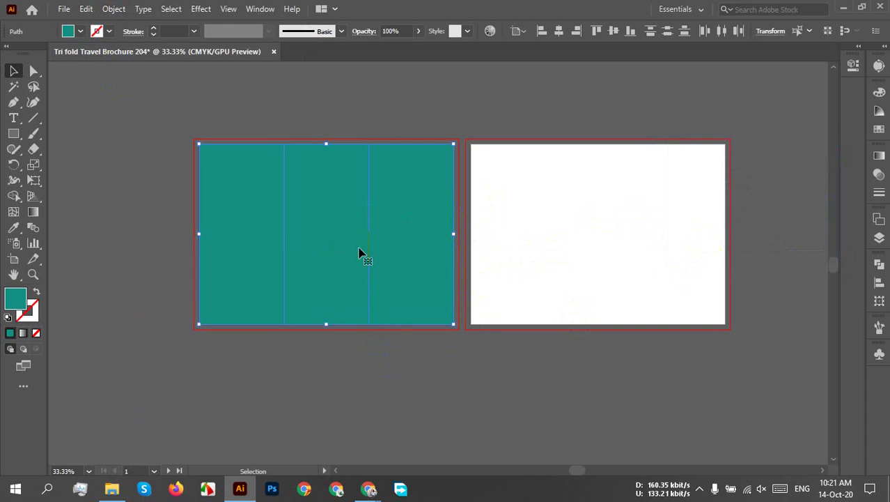
Undo the three-column split of the teal rectangle on the first artboard.
scroll(309, 240, "up", 3)
scroll(312, 242, "down", 3)
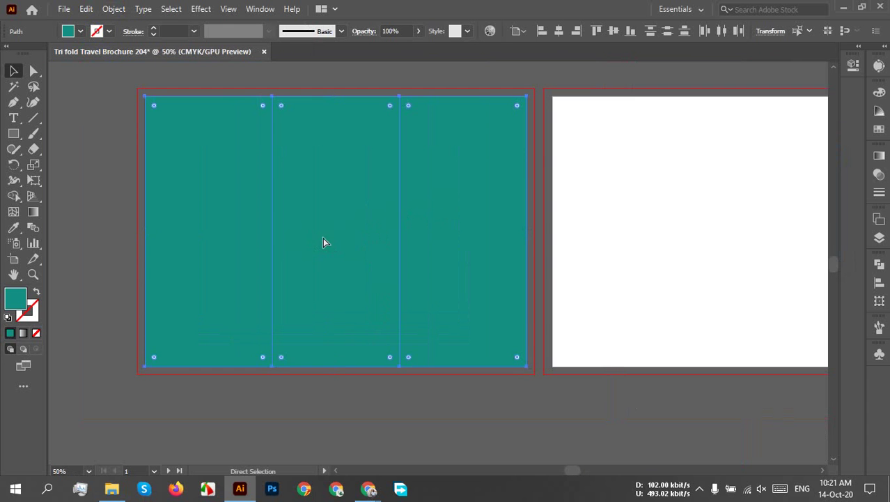
left_click(323, 241)
key("v")
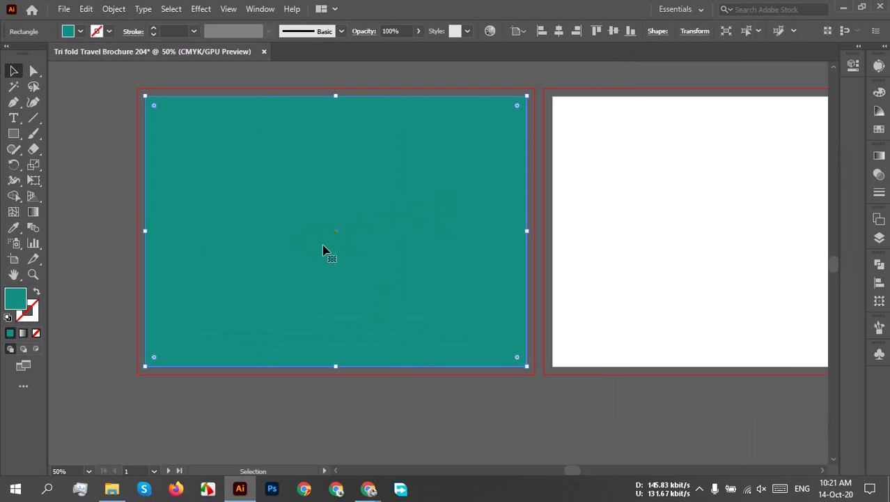
Split the teal rectangle into 1 row and 3 columns with a 0 in gutter, previewing the division before applying it.
left_click(114, 10)
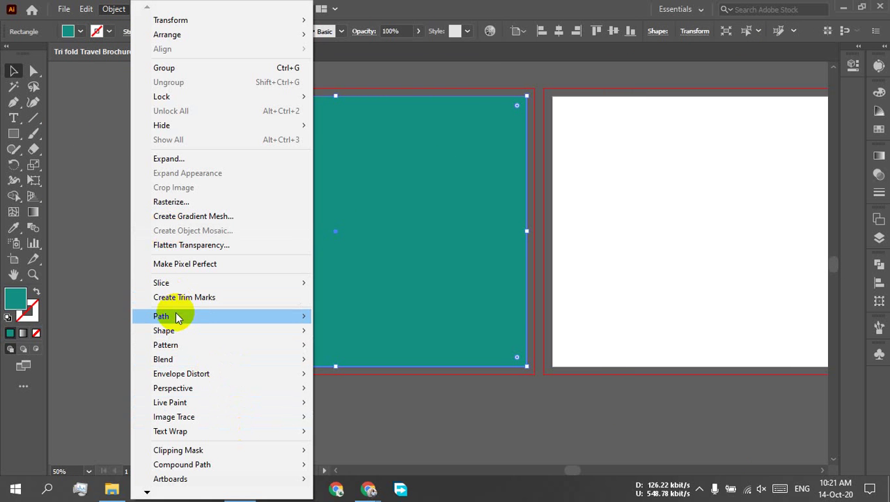
left_click(175, 316)
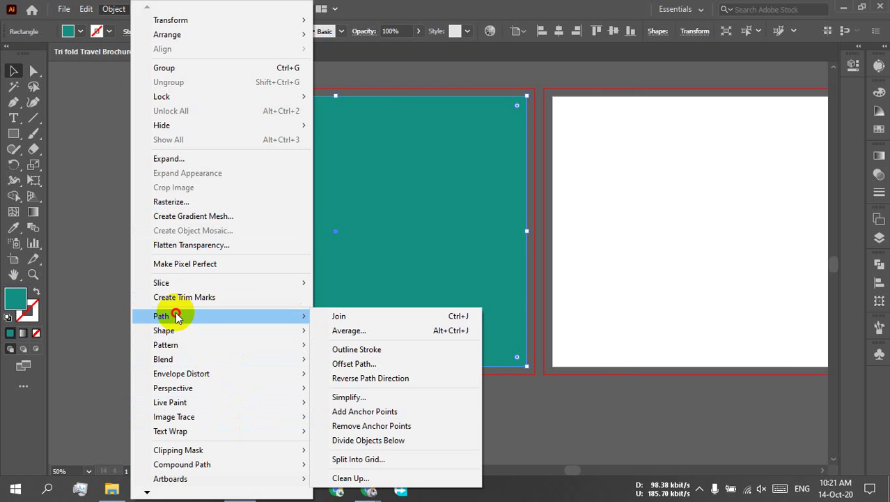
left_click(393, 462)
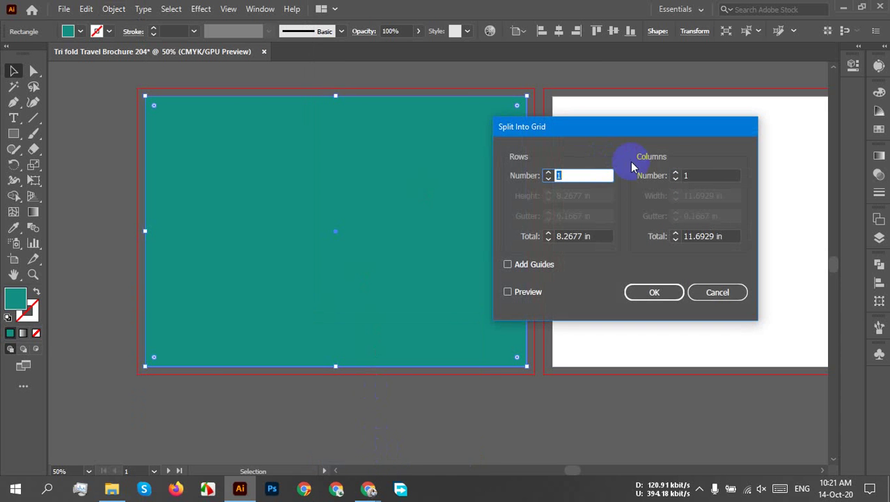
left_click(690, 175)
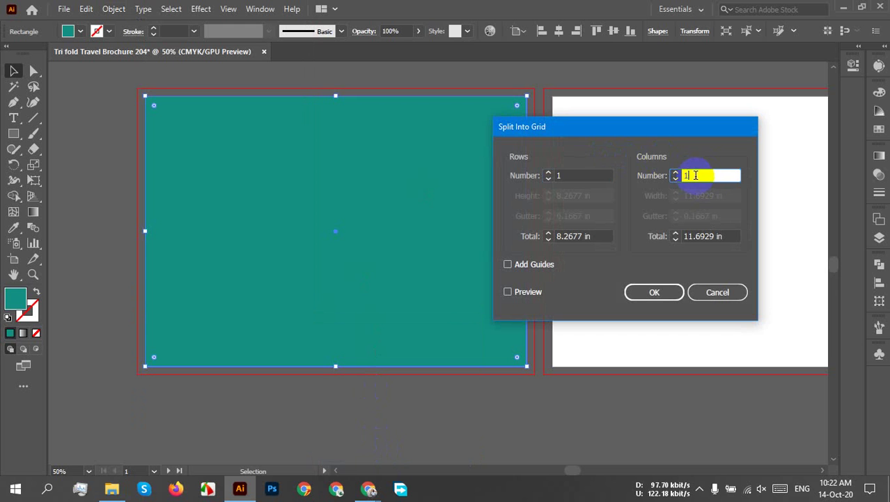
key("Up")
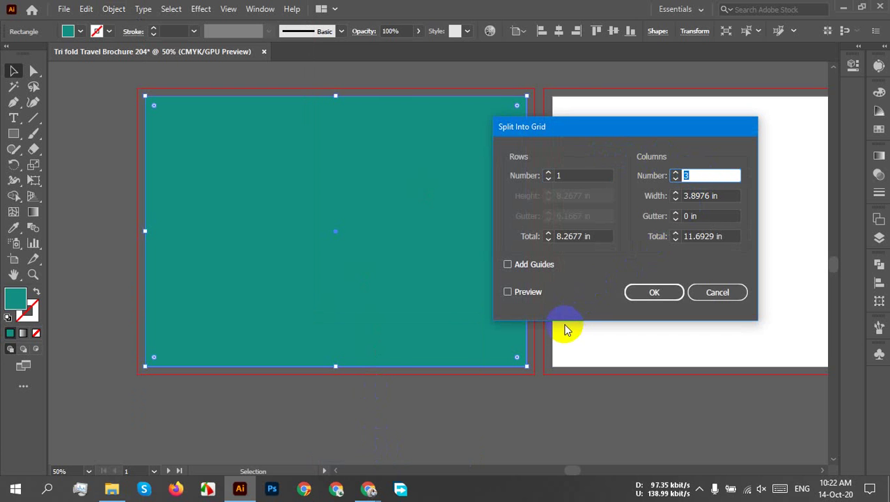
left_click(526, 294)
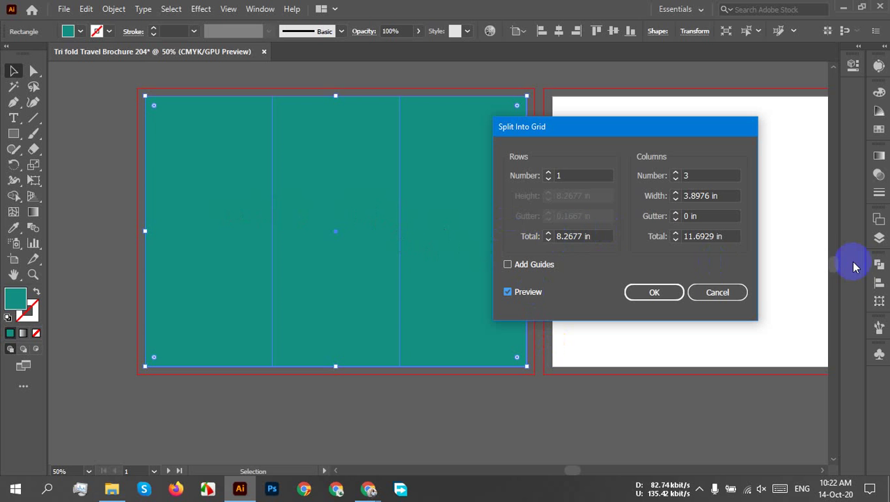
left_click(669, 293)
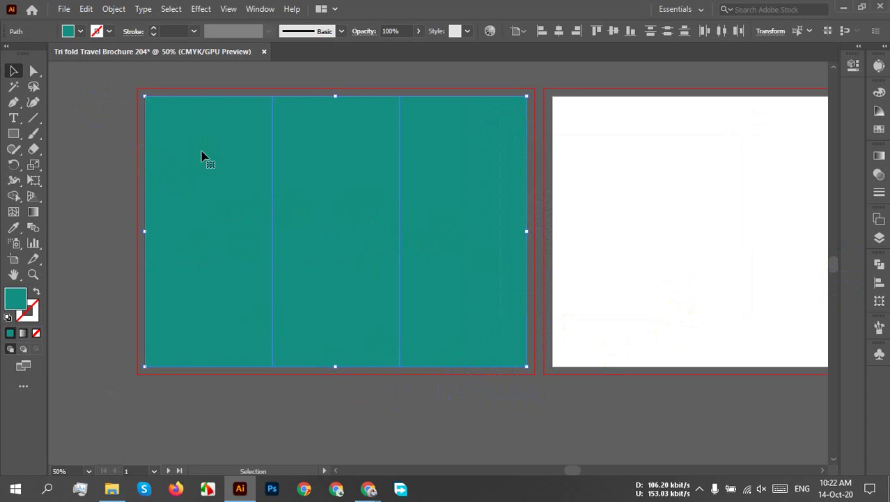
Offset the paths of the three teal columns inward by -.125 in with Miter joins and a miter limit of 4.
left_click(113, 10)
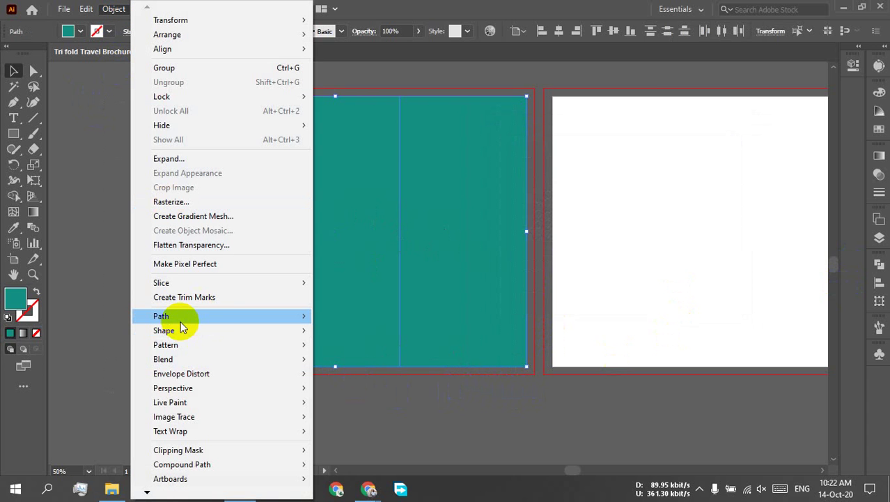
mouse_move(181, 317)
left_click(355, 363)
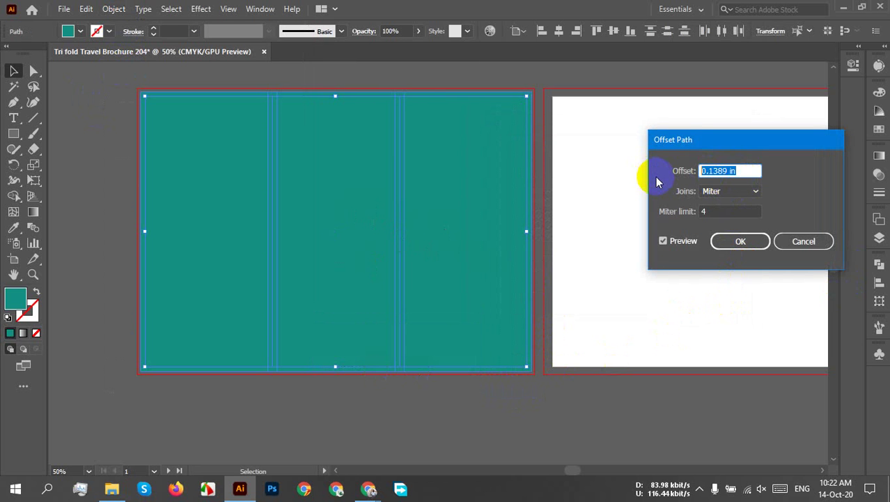
type("-.125")
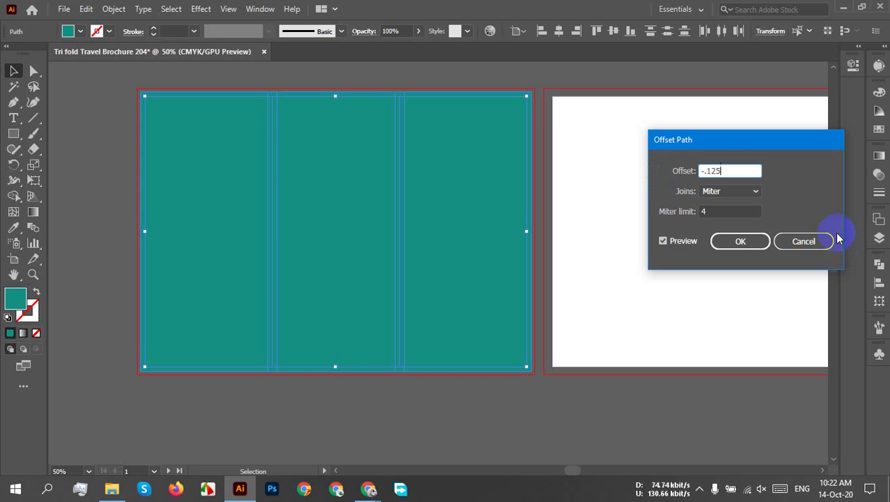
left_click(739, 242)
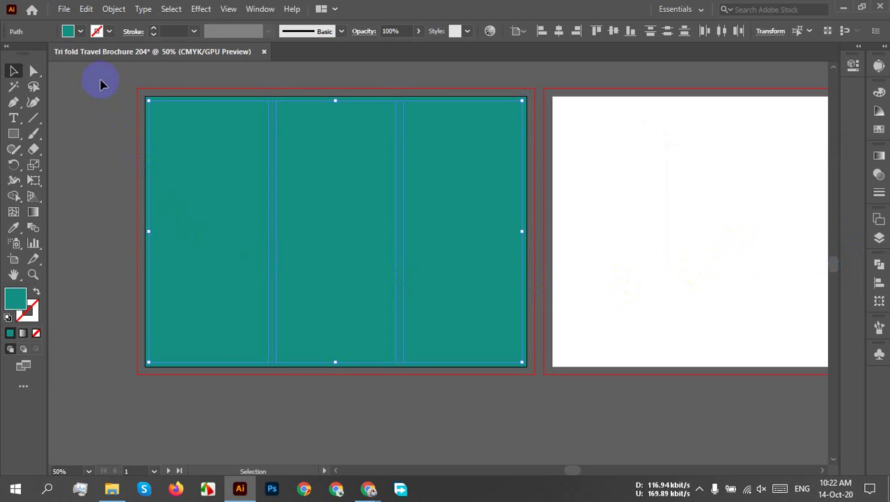
Try to convert all the teal panels and their inset rectangles into guides, and undo the conversion.
left_click_drag(101, 83, 547, 403)
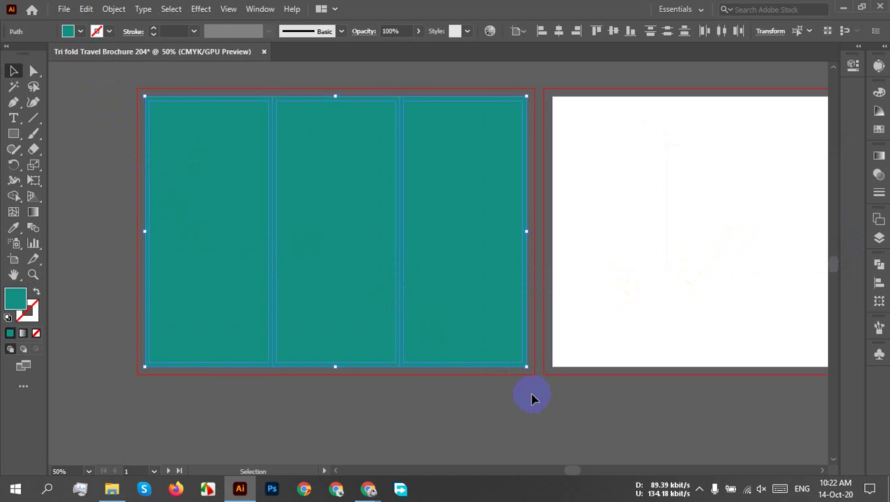
right_click(235, 160)
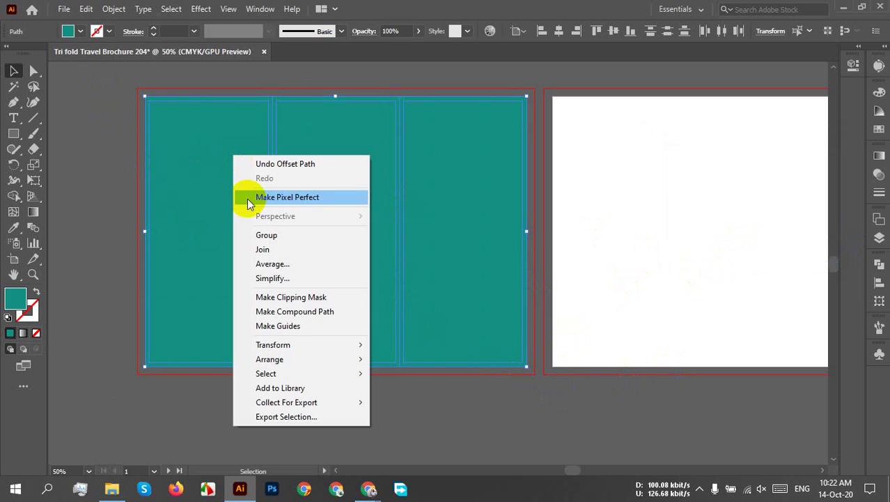
left_click(284, 326)
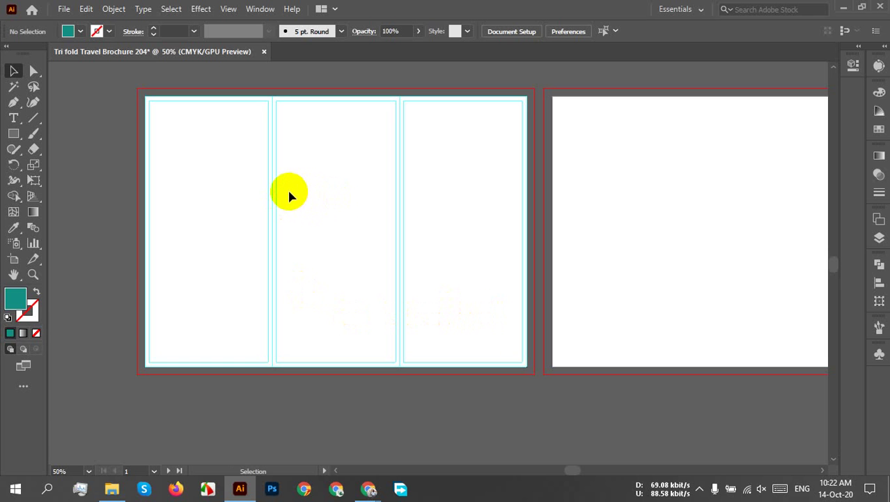
key("ctrl+z")
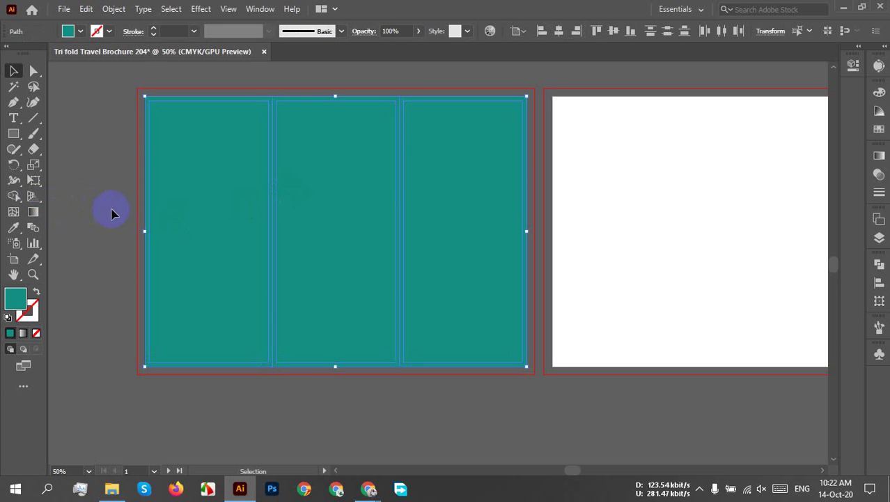
Convert only the three inset rectangles on the first artboard into guides, leaving out the full-size teal panels.
left_click(142, 201)
left_click(167, 206)
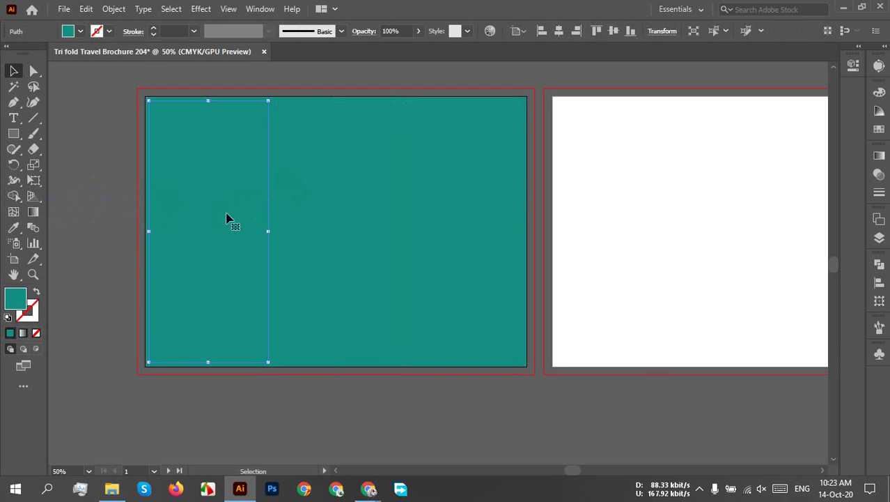
left_click(329, 224, "shift")
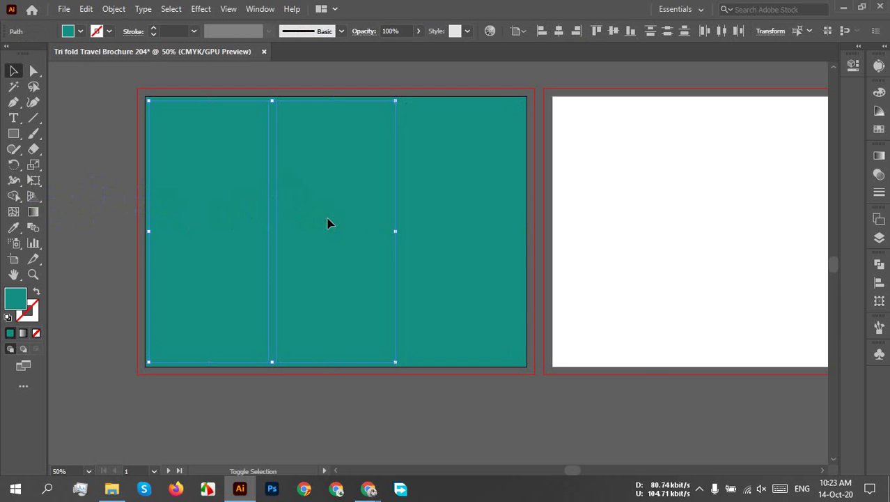
right_click(477, 231)
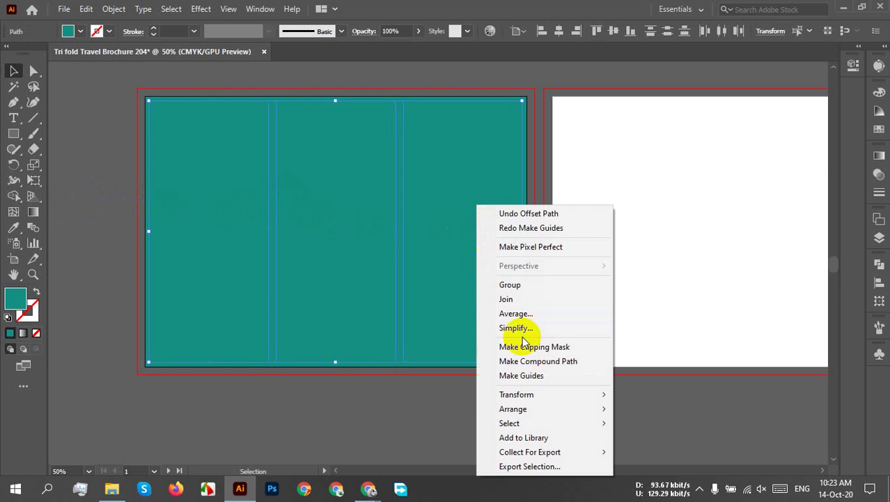
left_click(521, 374)
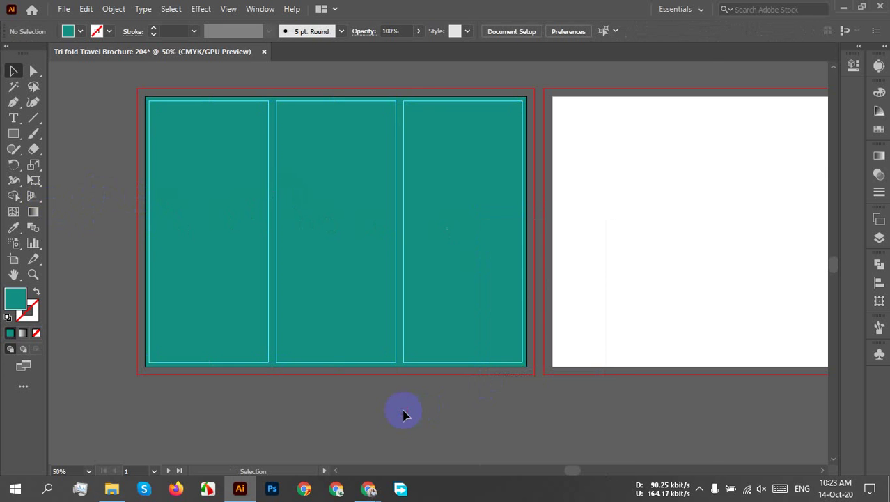
Try moving the three teal panels individually away from their places on the first artboard.
scroll(435, 308, "up", 3)
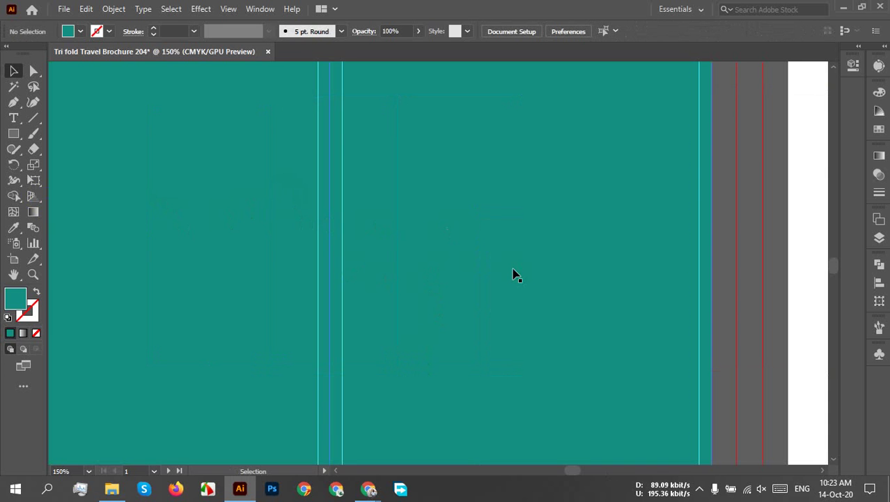
scroll(514, 275, "down", 3)
left_click_drag(513, 277, 534, 396)
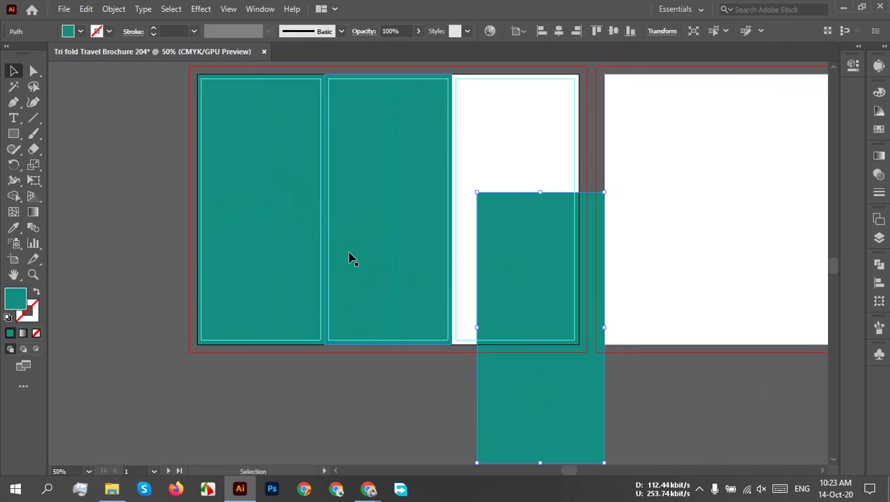
left_click_drag(350, 257, 359, 331)
scroll(312, 304, "down", 1)
scroll(311, 301, "down", 1)
left_click_drag(295, 272, 135, 234)
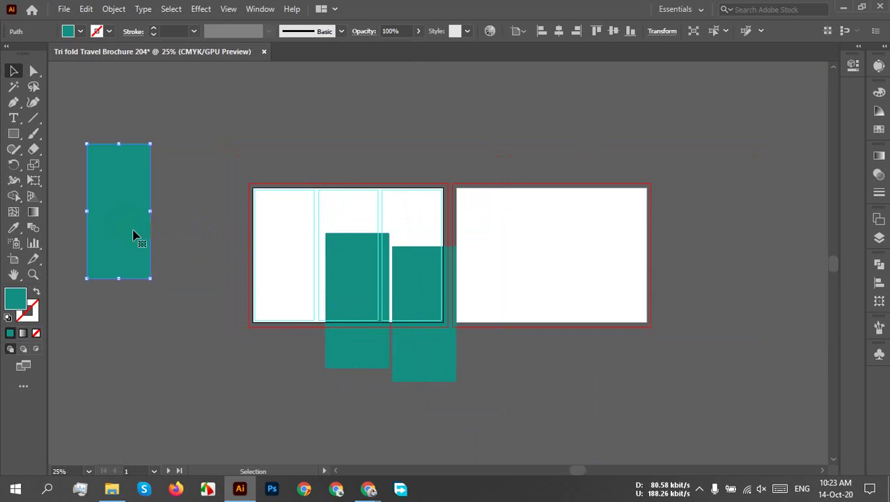
left_click_drag(359, 281, 401, 110)
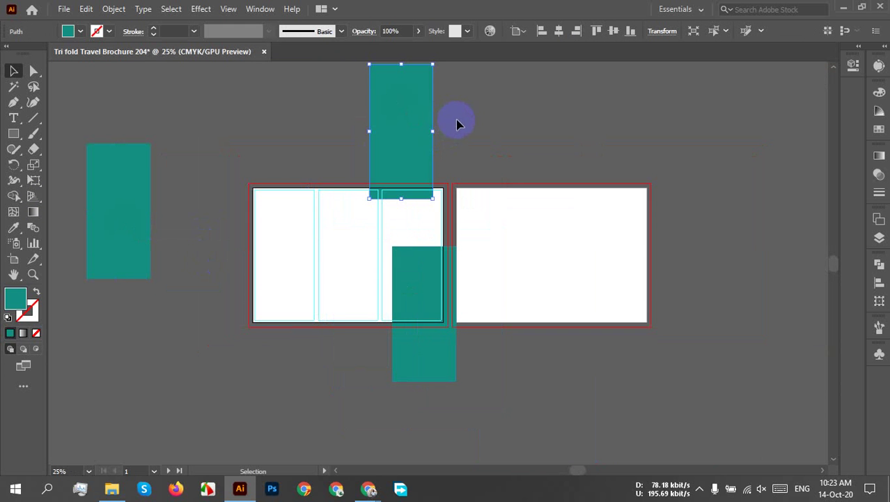
Undo the moves of the three teal panels on the first artboard.
key("a")
key("ctrl+z")
key("ctrl+z")
key("ctrl+z")
key("ctrl+z")
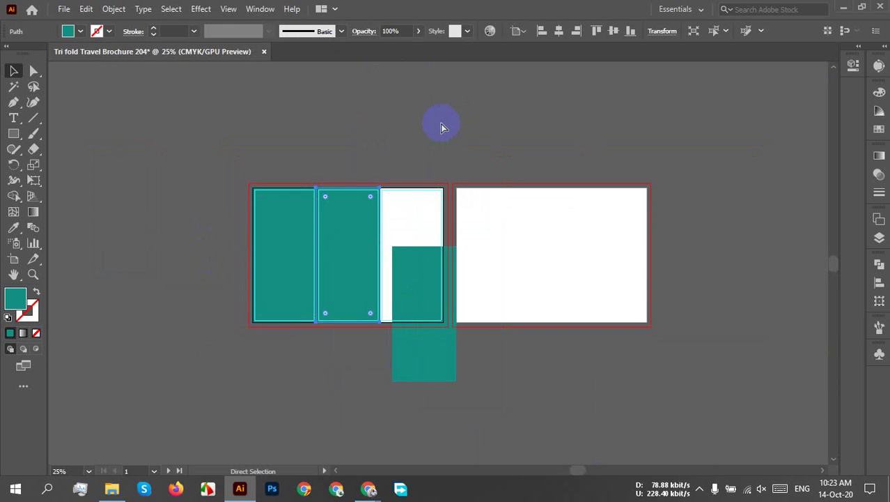
left_click(400, 364)
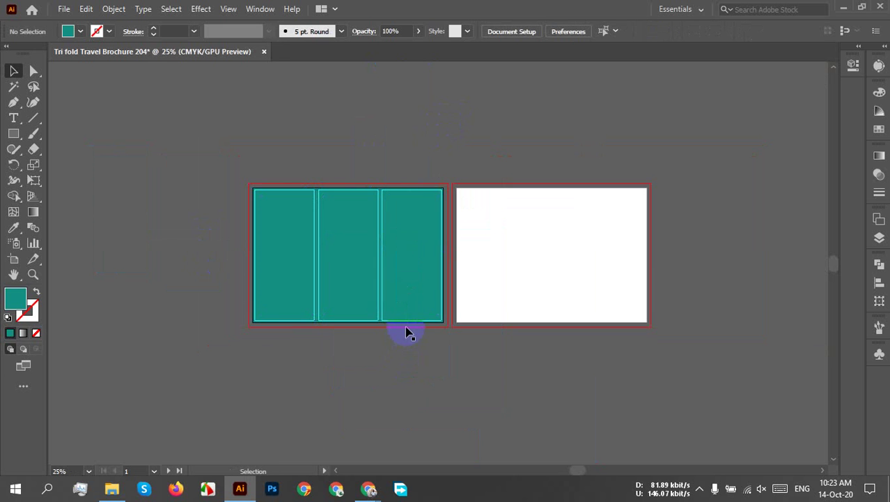
Group the three teal panels on the first artboard.
scroll(407, 333, "up", 4)
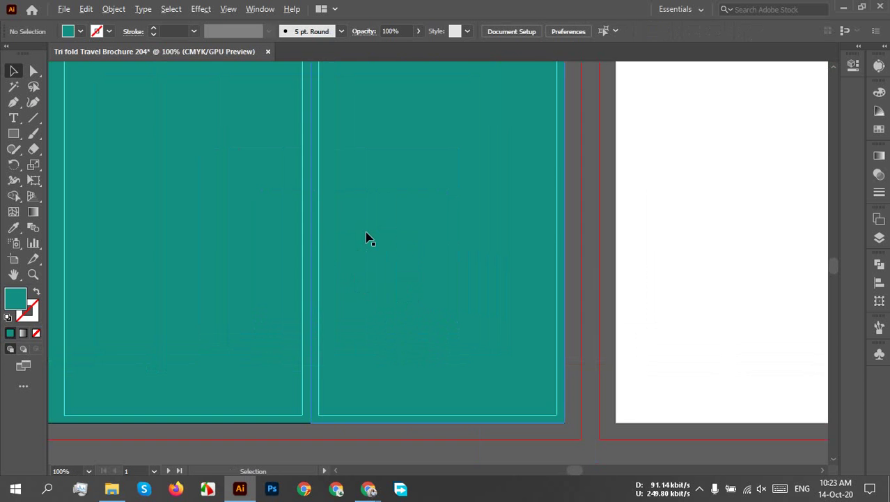
scroll(369, 238, "down", 2)
scroll(285, 268, "up", 1)
scroll(286, 270, "down", 1)
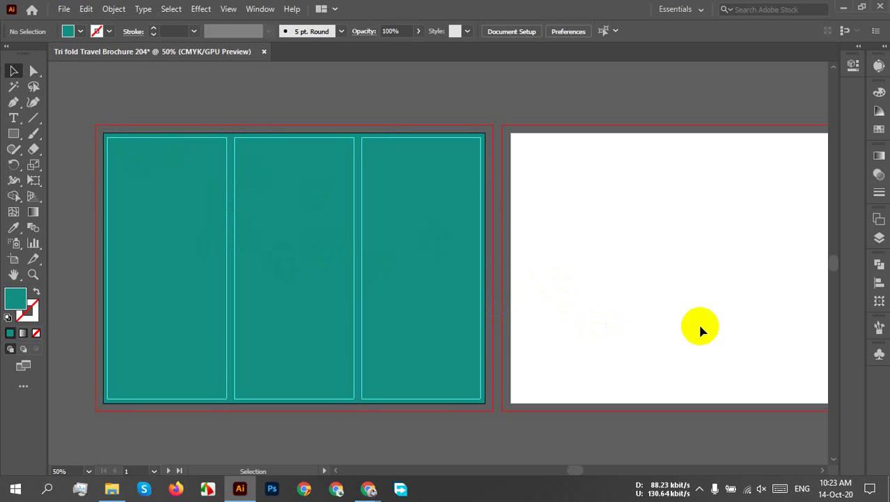
key("ctrl+minus")
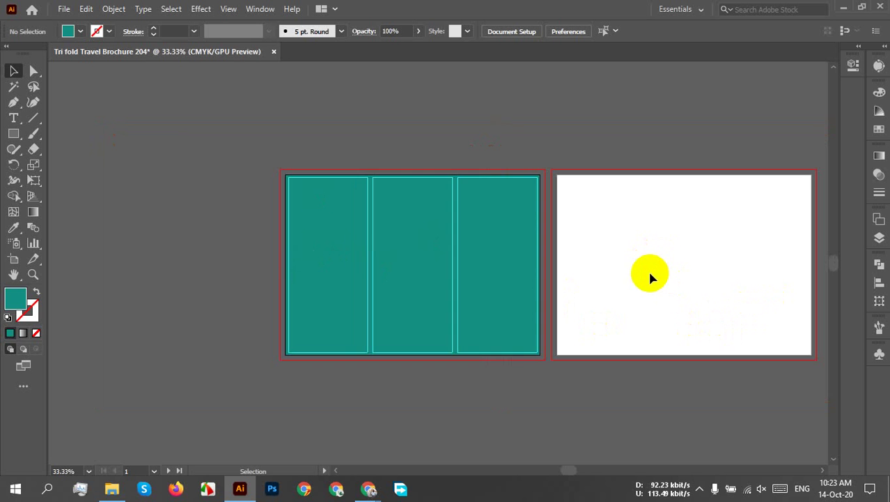
left_click_drag(145, 112, 511, 406)
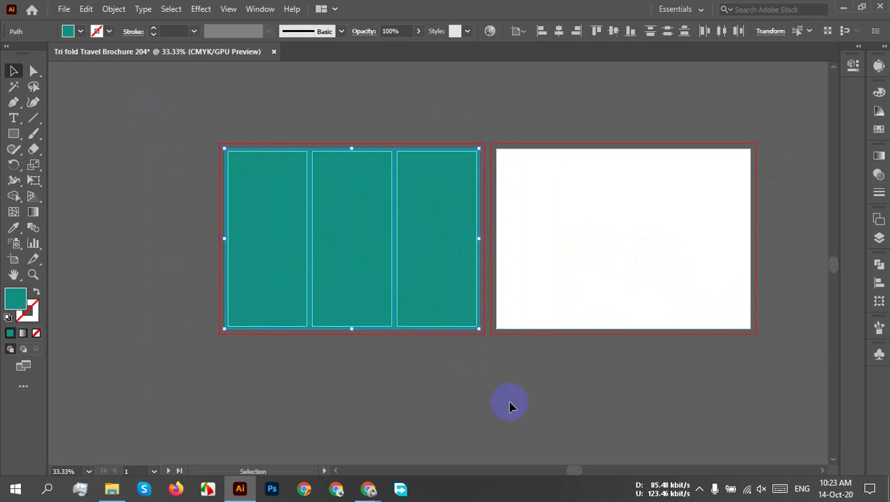
right_click(408, 257)
left_click(440, 284)
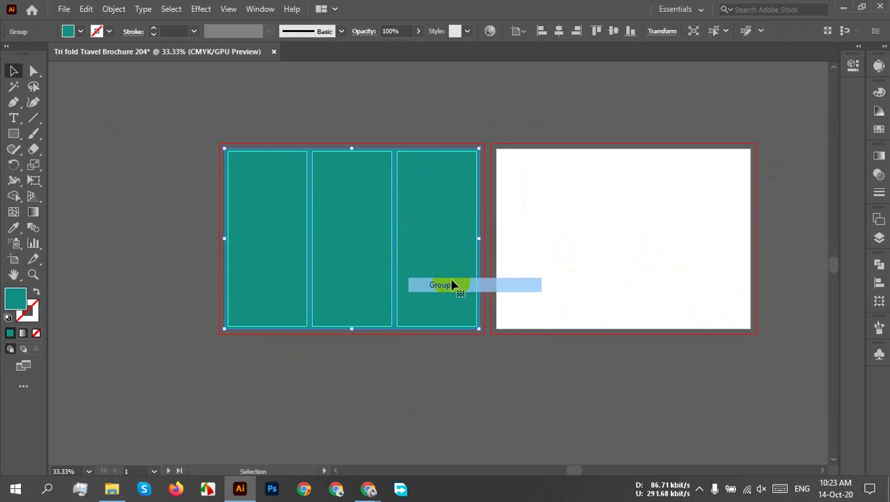
Duplicate the grouped teal panels from the first artboard and place the copy partly over the second artboard.
left_click_drag(381, 263, 656, 254)
key("ctrl+z")
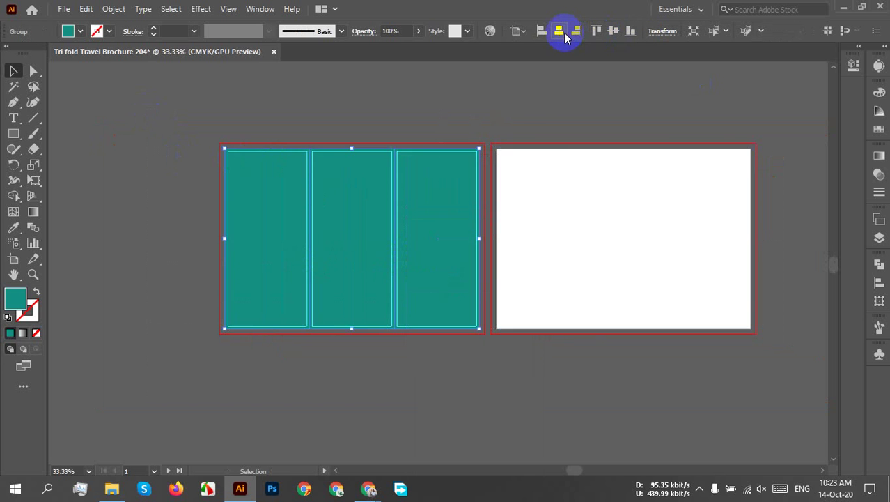
left_click(570, 173)
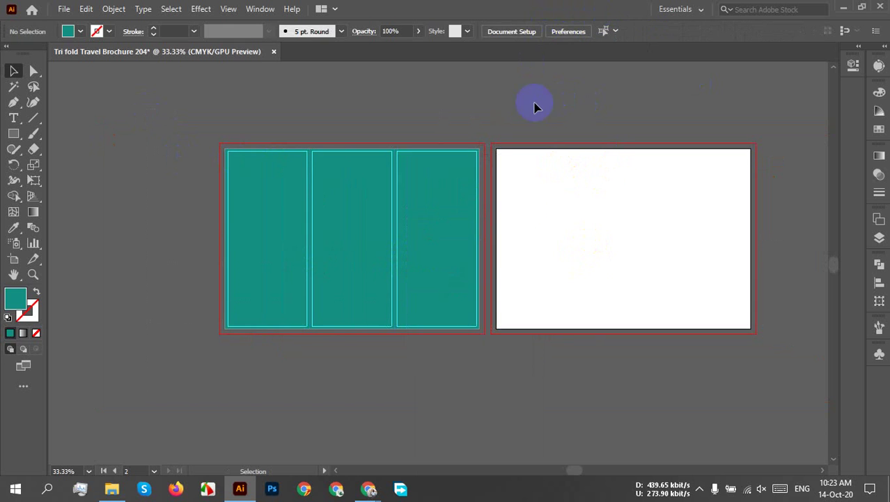
left_click(417, 224)
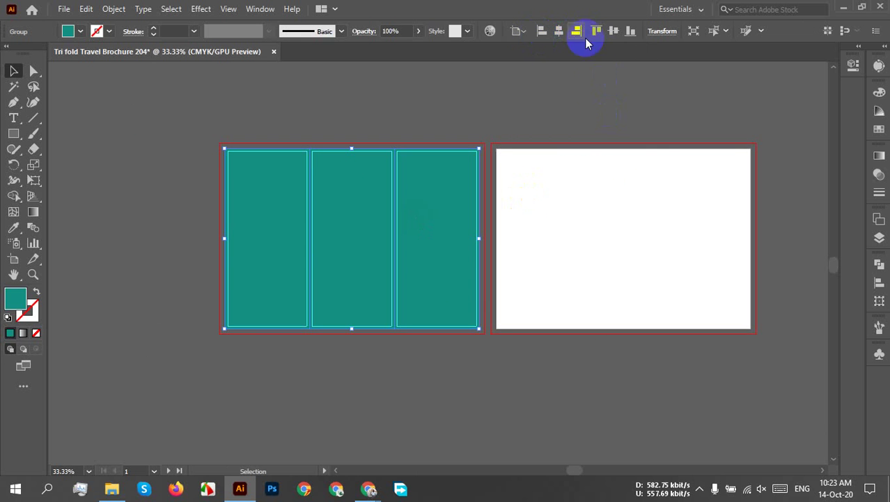
left_click_drag(418, 290, 611, 280)
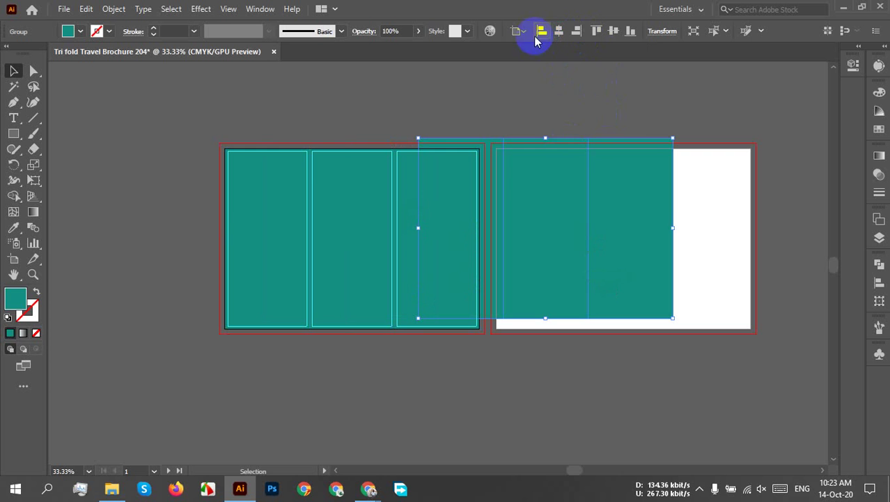
Make Artboard 2 active and align the copied panel group to its horizontal and vertical center.
left_click(576, 31)
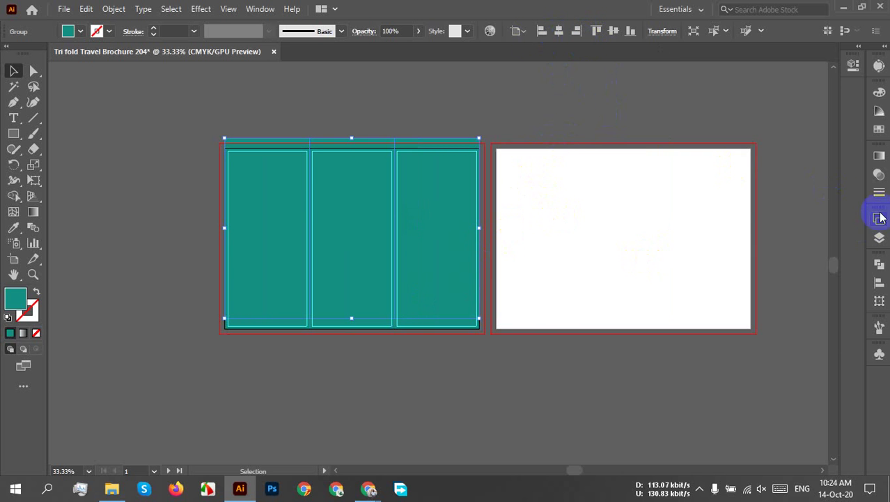
left_click(876, 239)
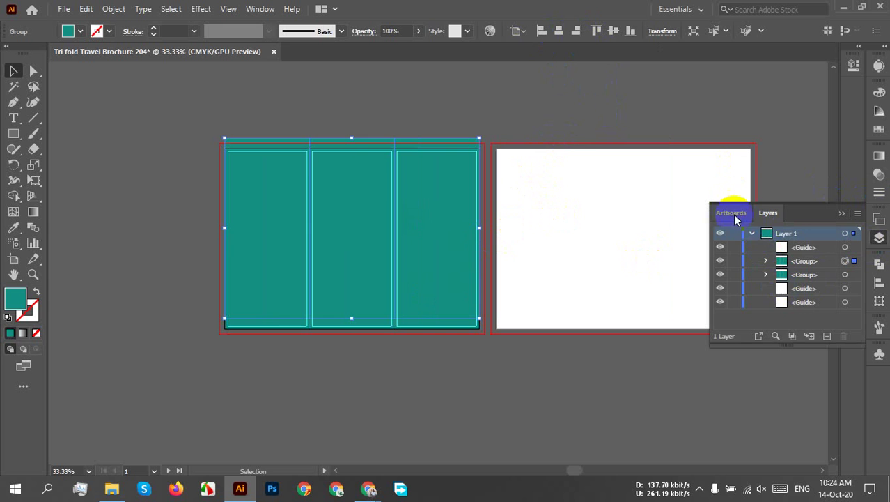
left_click(747, 214)
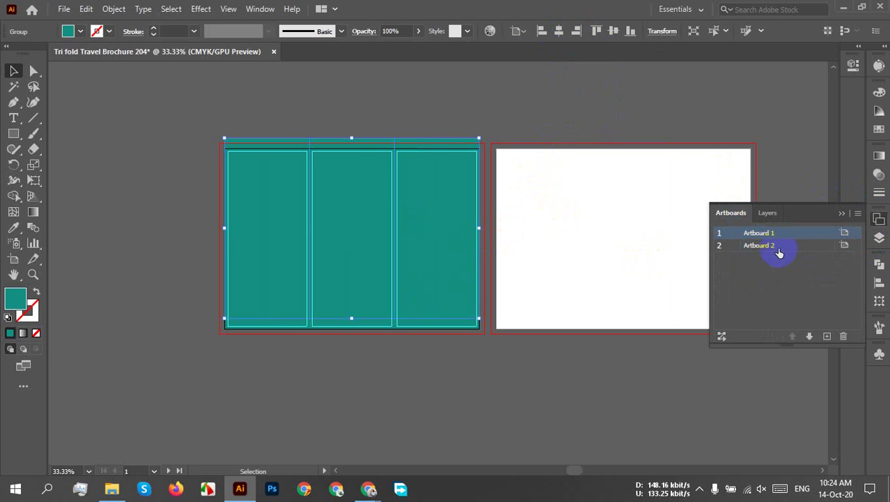
left_click(778, 246)
left_click(559, 32)
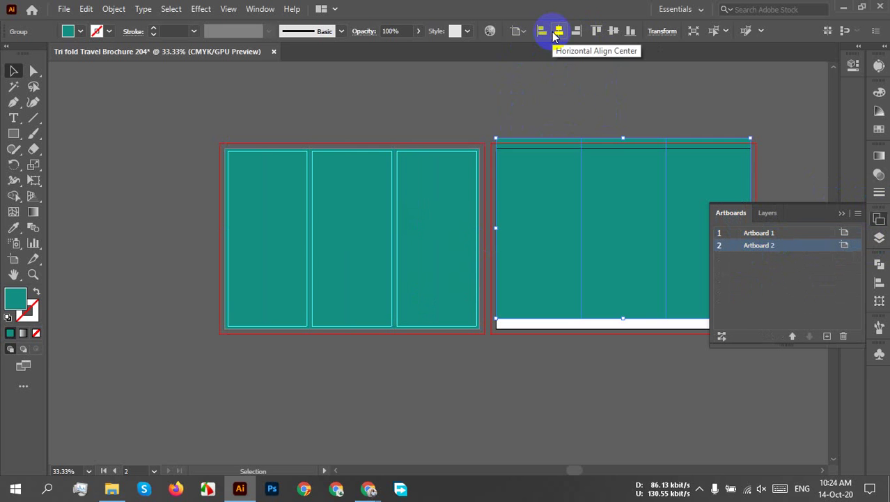
left_click(613, 31)
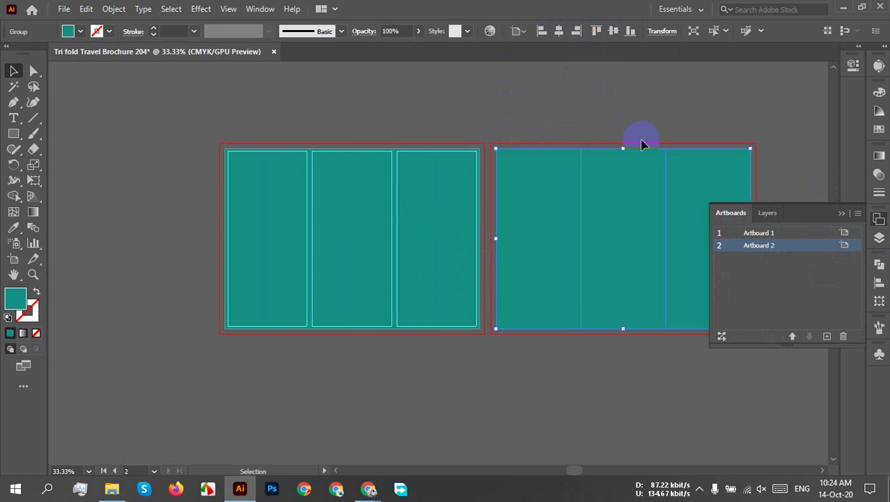
left_click(511, 123)
left_click(598, 280)
left_click(564, 97)
left_click(414, 265)
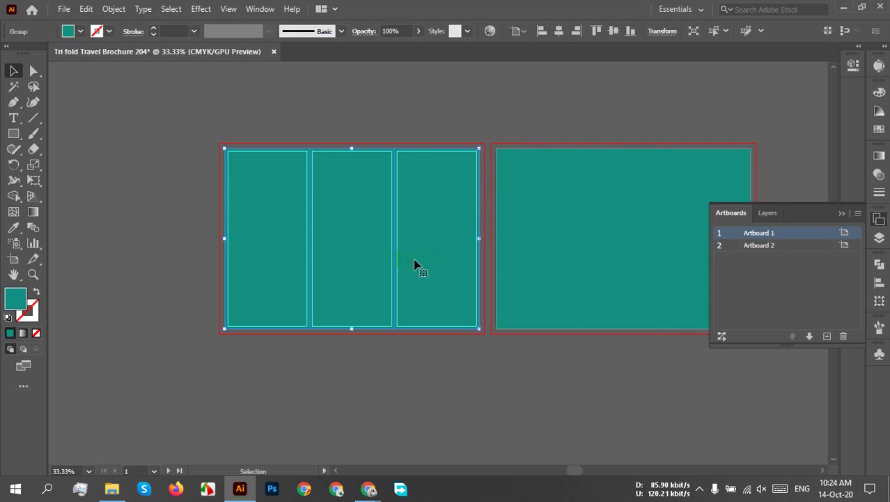
Offset the paths of the teal panel group on the second artboard by -0.125 in with Miter joins and a miter limit of 4.
left_click(646, 379)
left_click(613, 254)
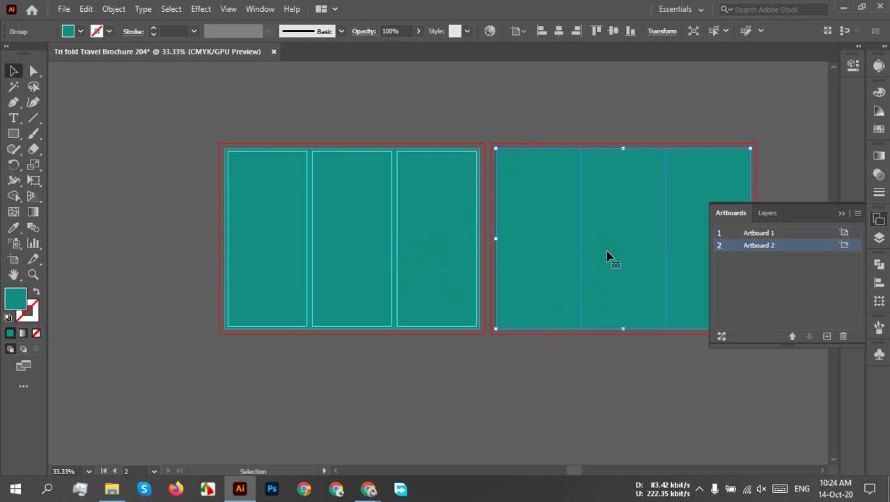
left_click_drag(604, 252, 466, 247)
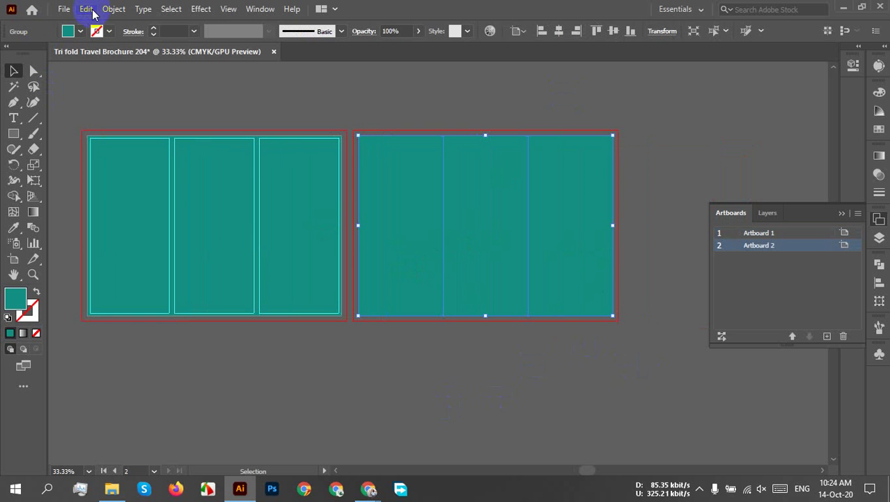
left_click(114, 9)
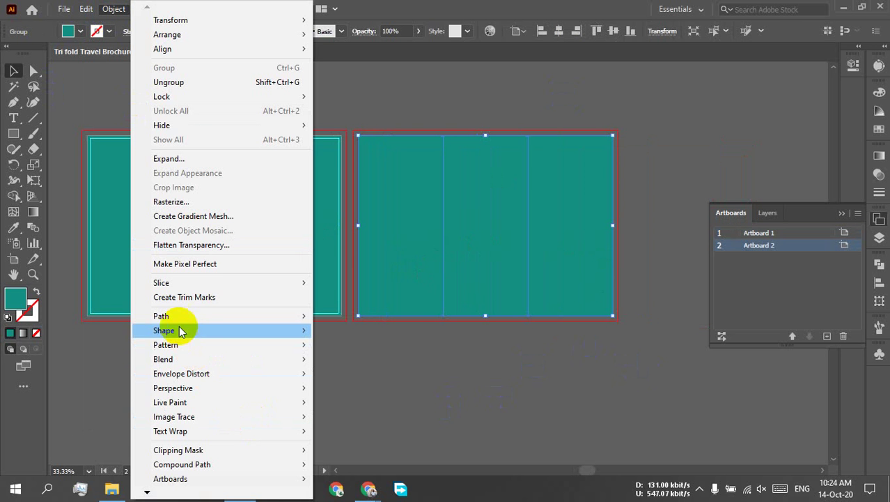
mouse_move(175, 317)
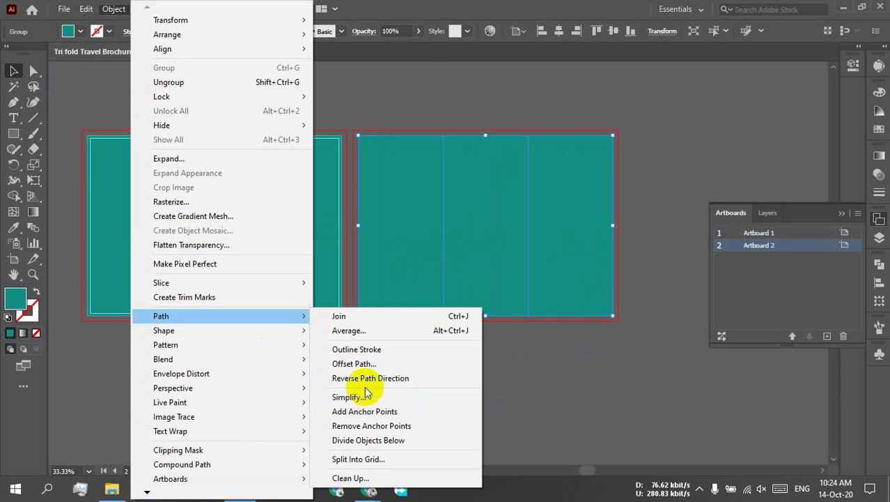
left_click(348, 363)
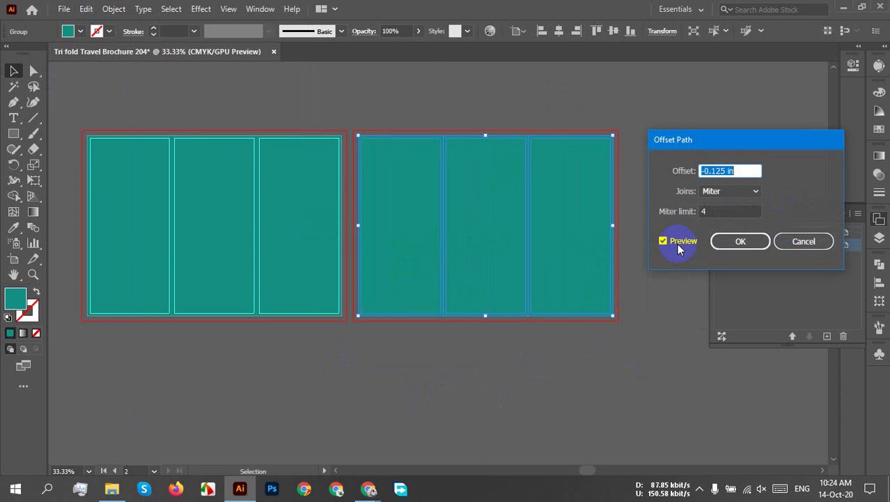
left_click(741, 242)
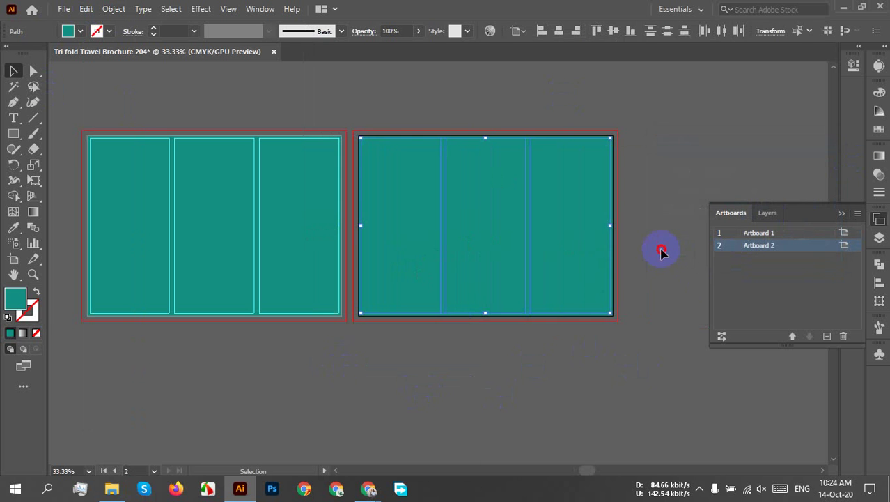
Ungroup the panel group and its inset paths on the second artboard.
left_click(660, 249)
left_click(582, 238)
right_click(499, 231)
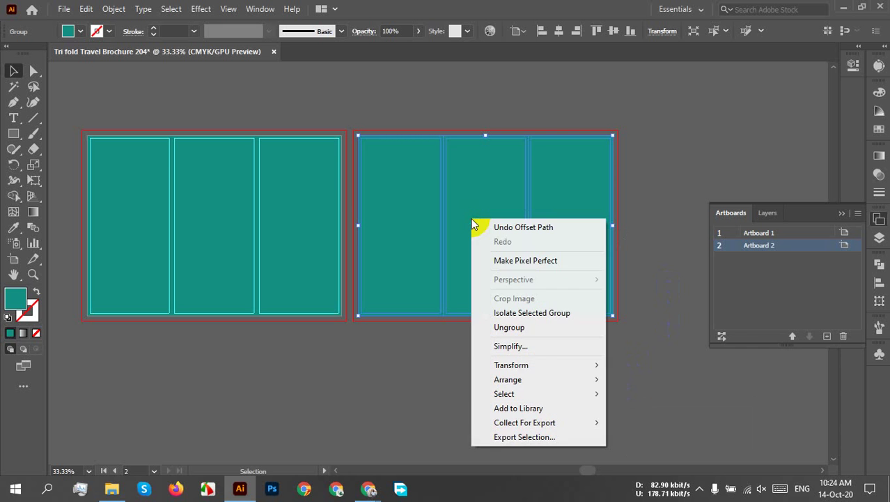
left_click(537, 330)
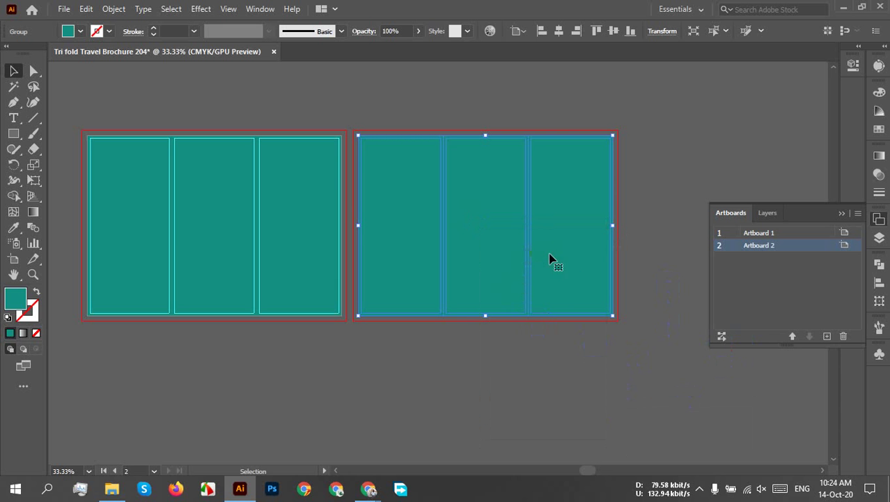
right_click(570, 255)
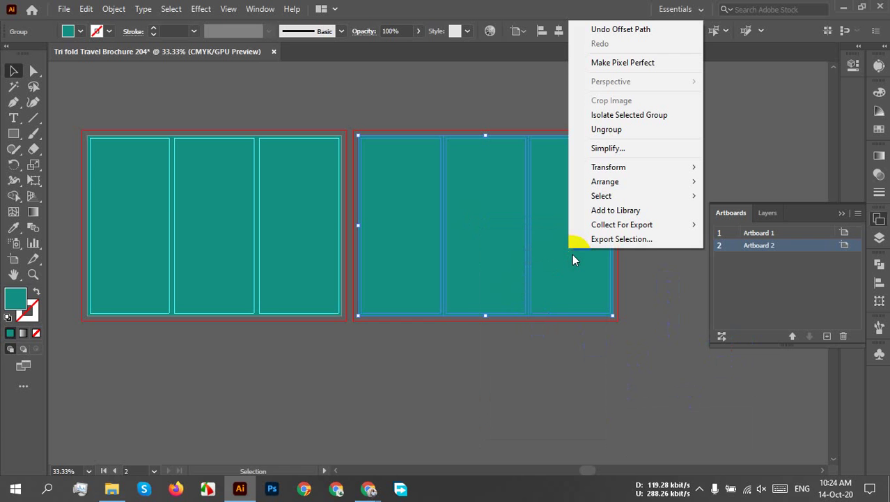
left_click(598, 131)
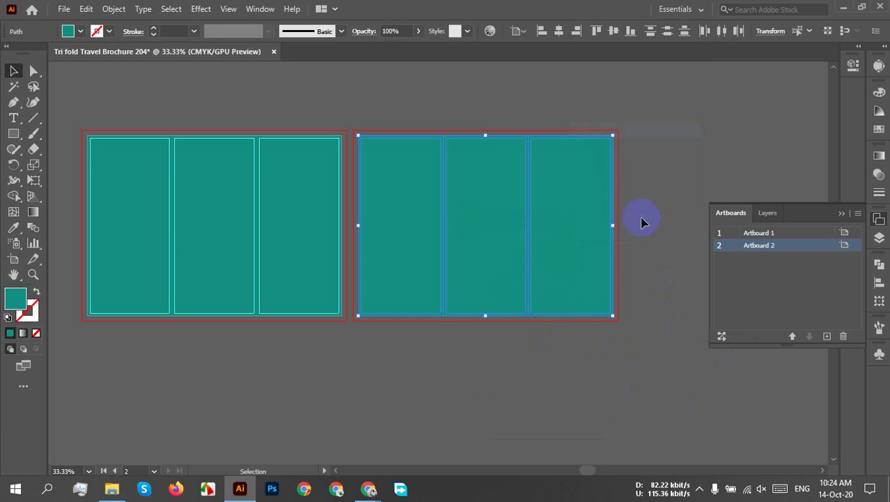
Convert the three inset rectangles on the second artboard into guides.
left_click(642, 221)
left_click(552, 237)
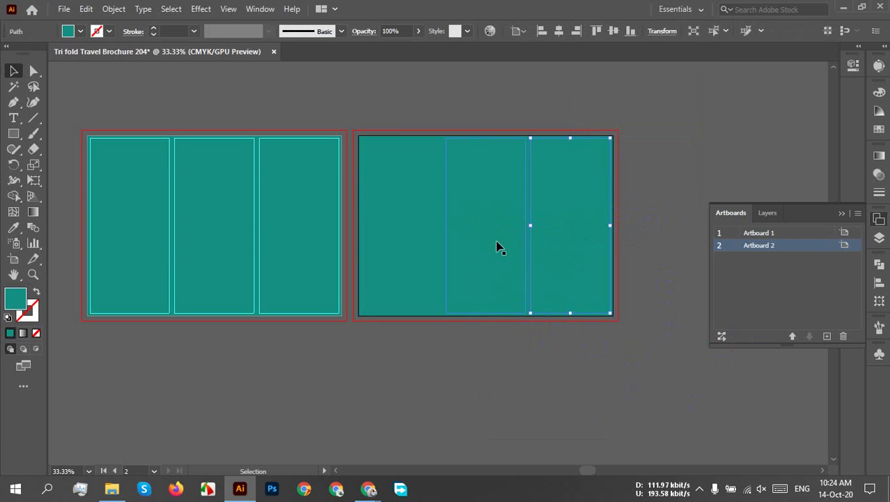
left_click(444, 246, "shift")
left_click(402, 243, "shift")
right_click(402, 239)
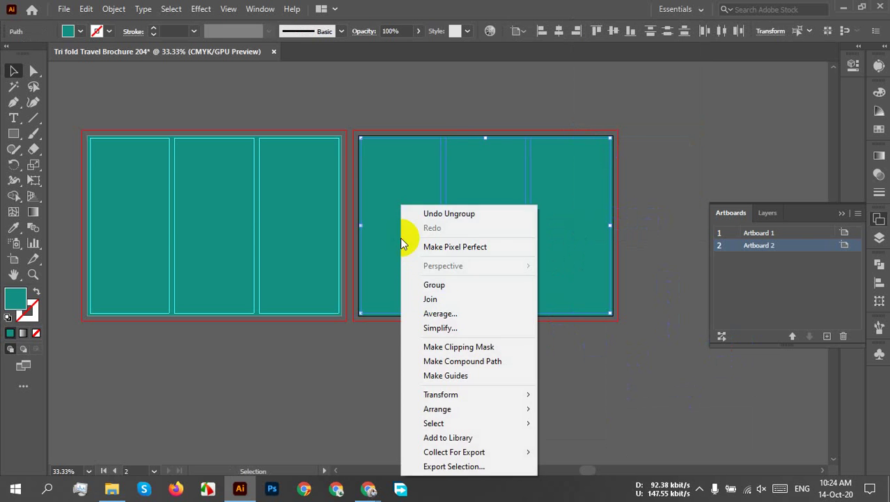
left_click(449, 376)
left_click(652, 347)
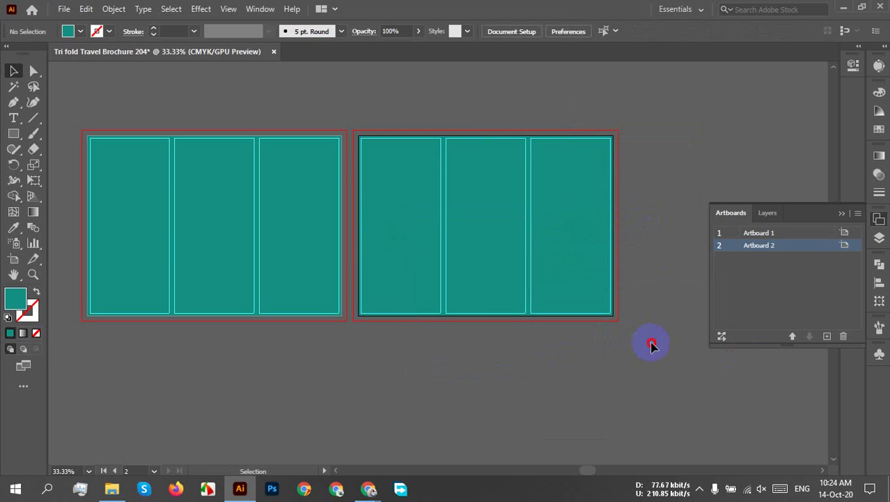
Clear the selection and collapse the Artboards panel.
key("ctrl+z")
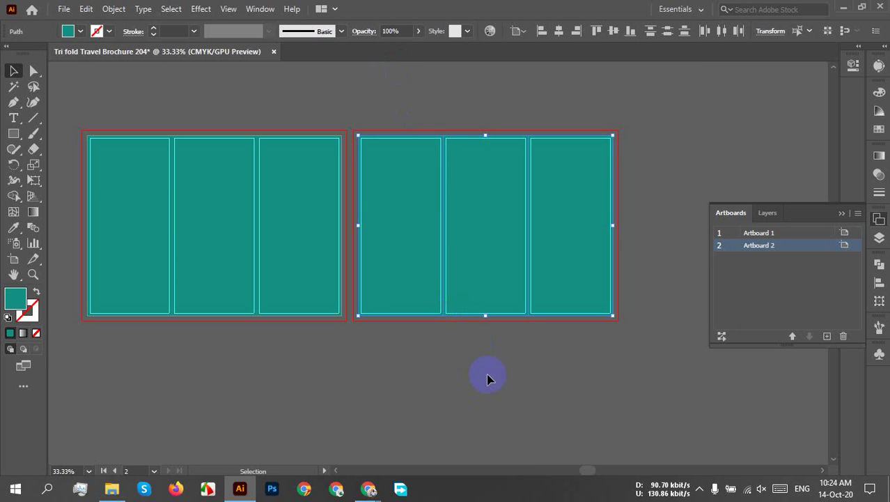
scroll(484, 385, "down", 2)
scroll(399, 405, "up", 2)
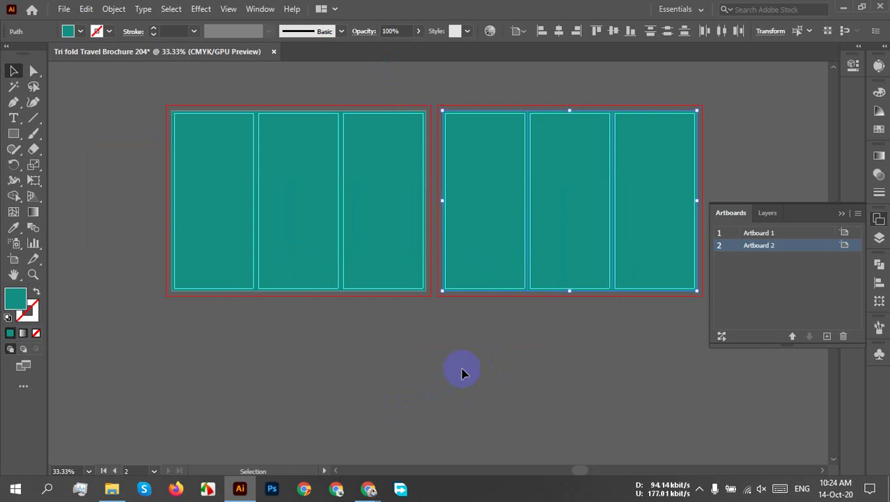
left_click(463, 370)
left_click(844, 214)
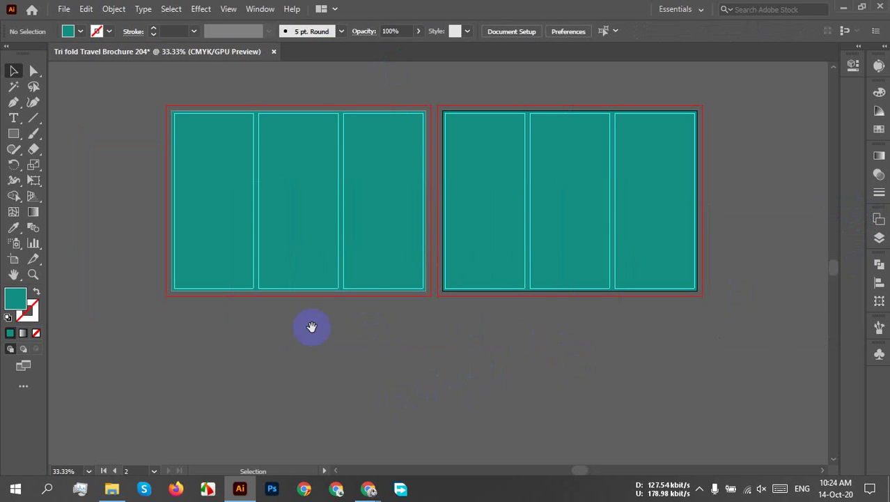
left_click_drag(312, 327, 404, 339)
key("ctrl+0")
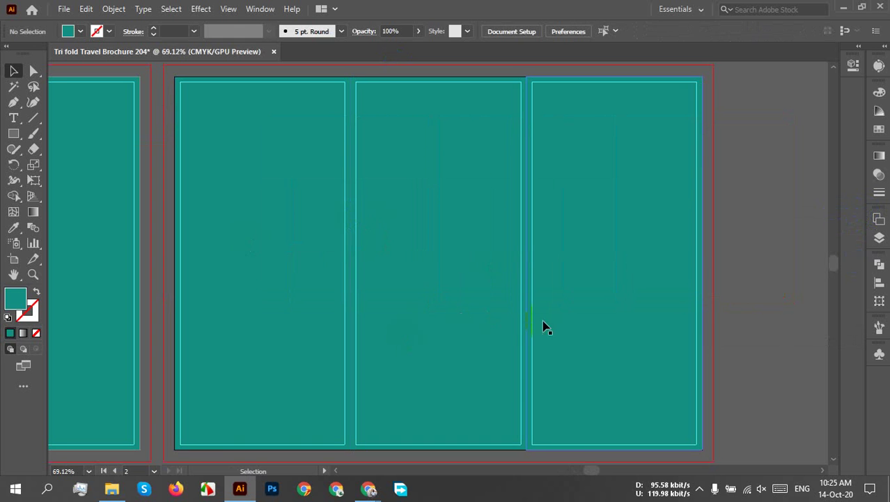
left_click_drag(527, 314, 527, 305)
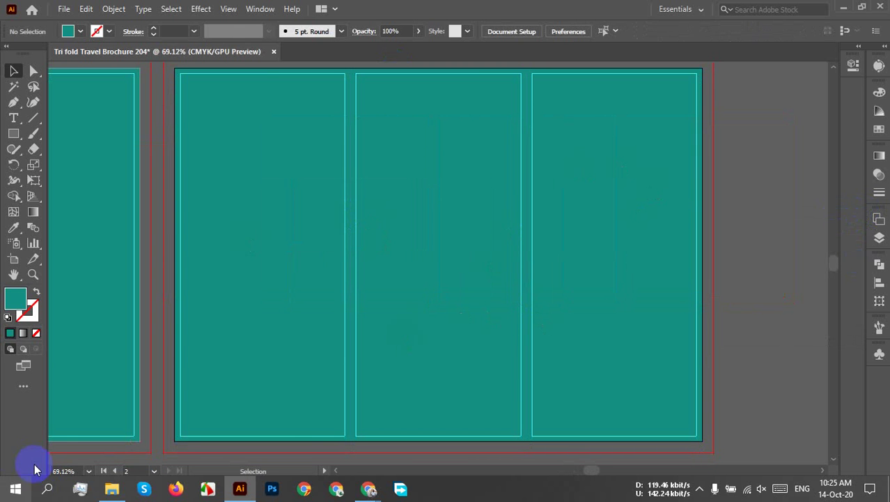
Place maldives-1993704_1920, photographer-407068_1920, photographer-956676_1280 and rough-horn-2146181_1920 from the Desktop folder into the brochure document.
left_click(115, 489)
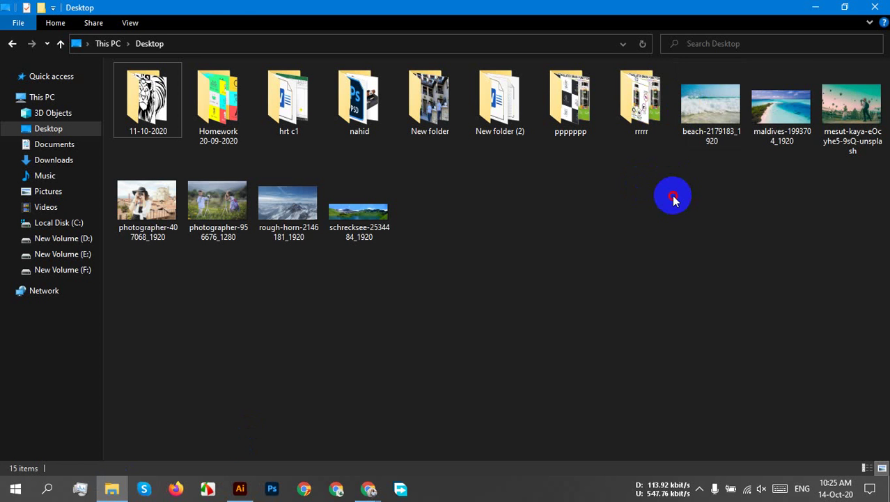
left_click(770, 143)
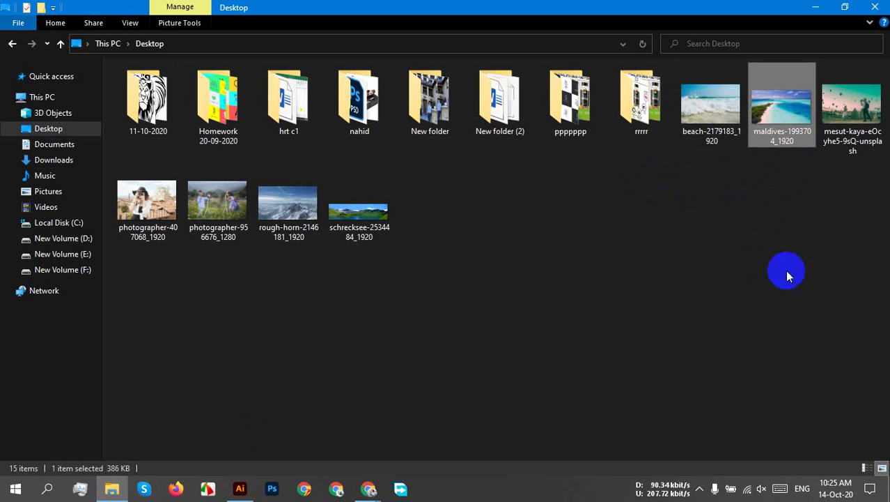
left_click(149, 226, "ctrl")
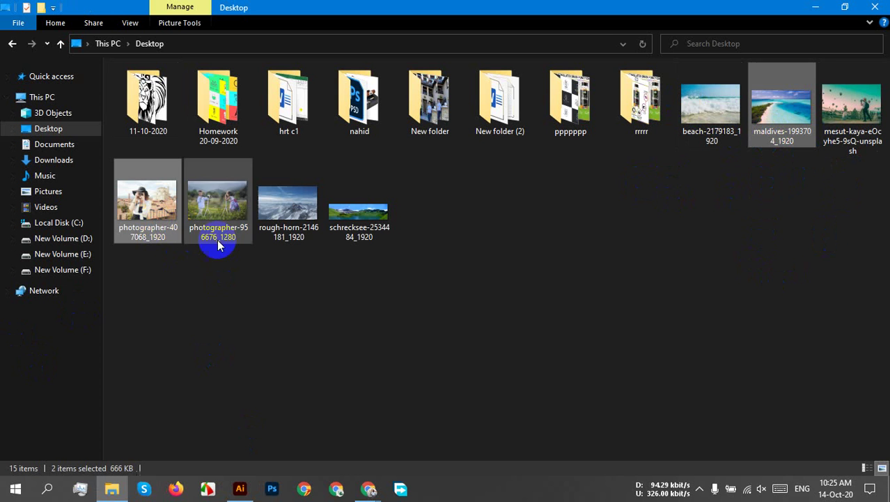
left_click(212, 240, "ctrl")
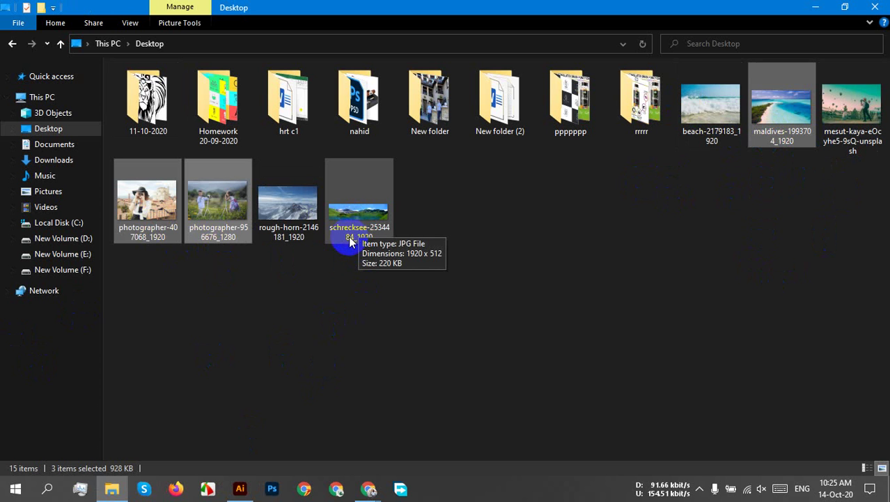
left_click(288, 246, "ctrl")
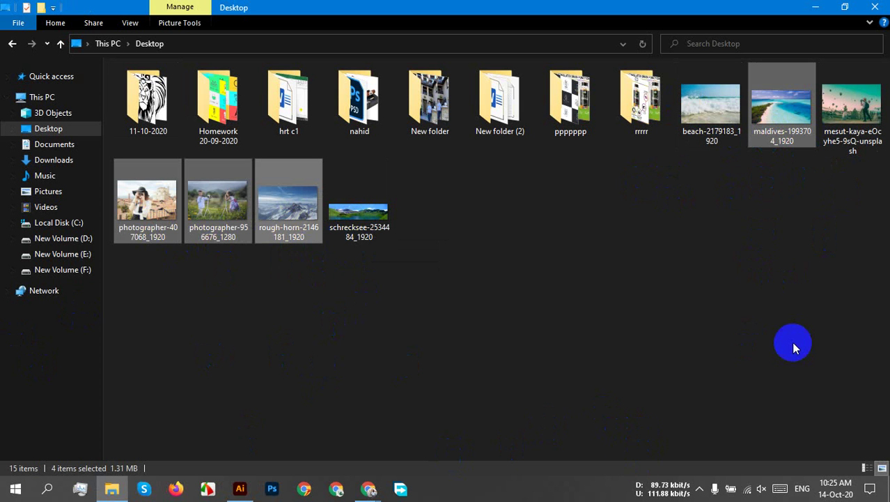
left_click_drag(300, 202, 363, 329)
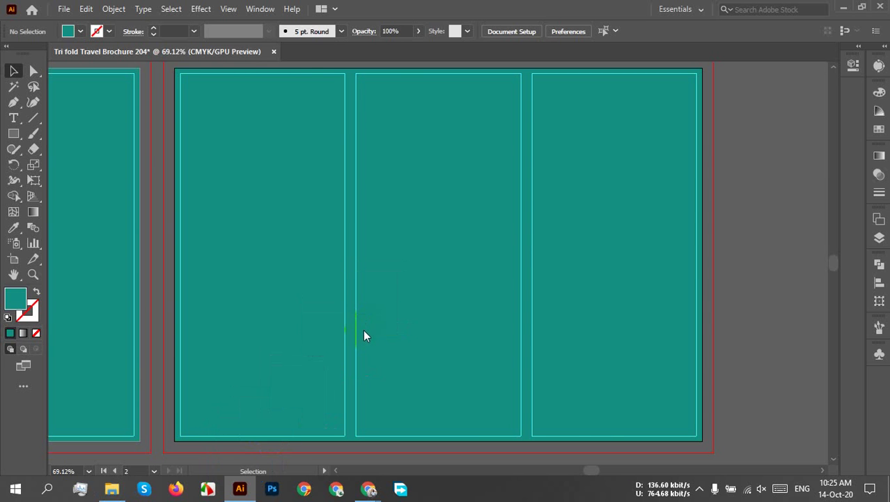
Move the four placed images onto the pasteboard beside the second artboard and embed them.
scroll(372, 305, "down", 5)
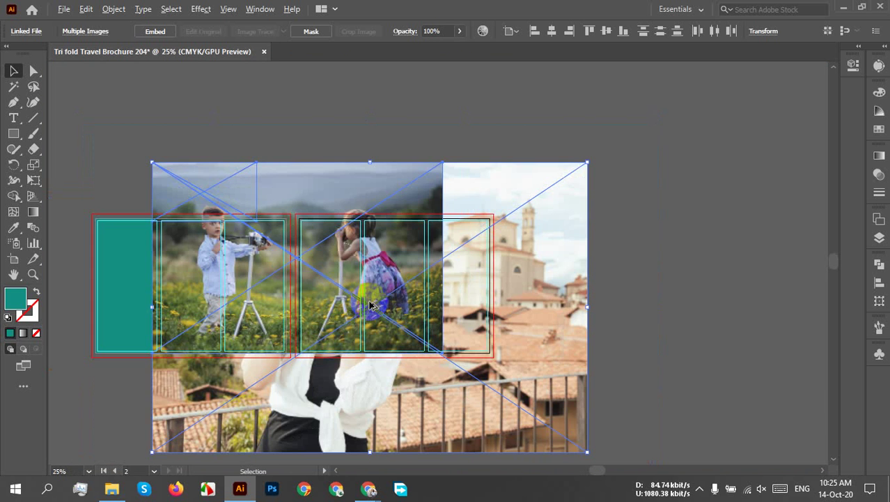
left_click_drag(420, 283, 666, 265)
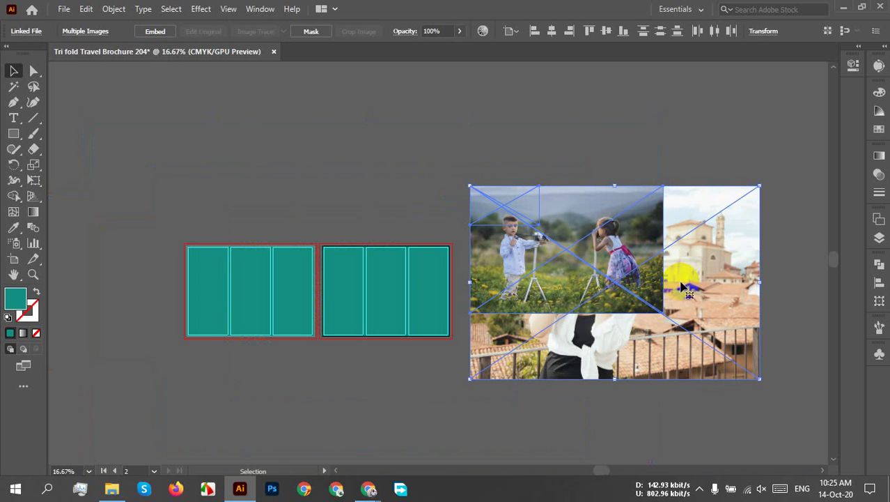
left_click(155, 31)
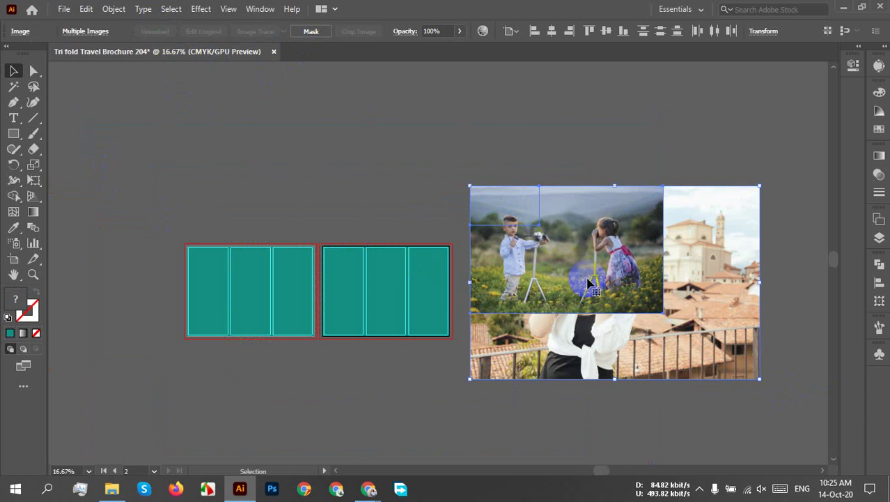
left_click_drag(587, 279, 620, 266)
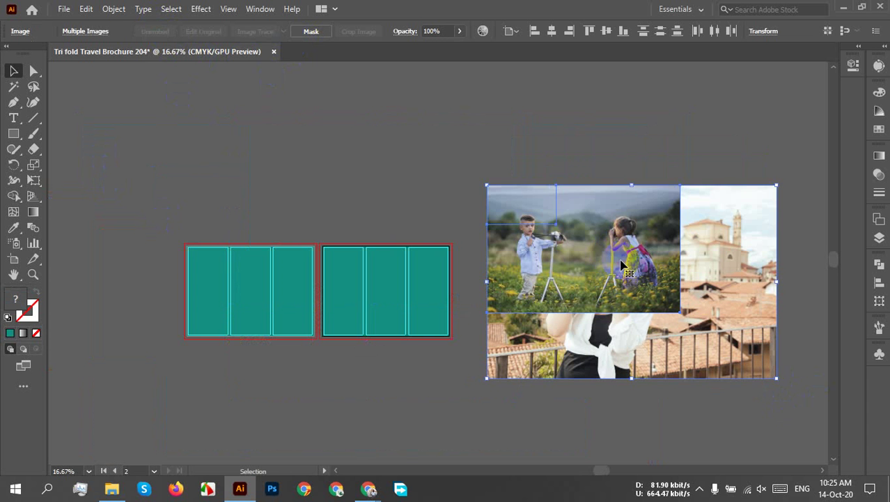
Move the image of the two children with cameras to the pasteboard up and left of the first artboard.
left_click(567, 119)
left_click(610, 220)
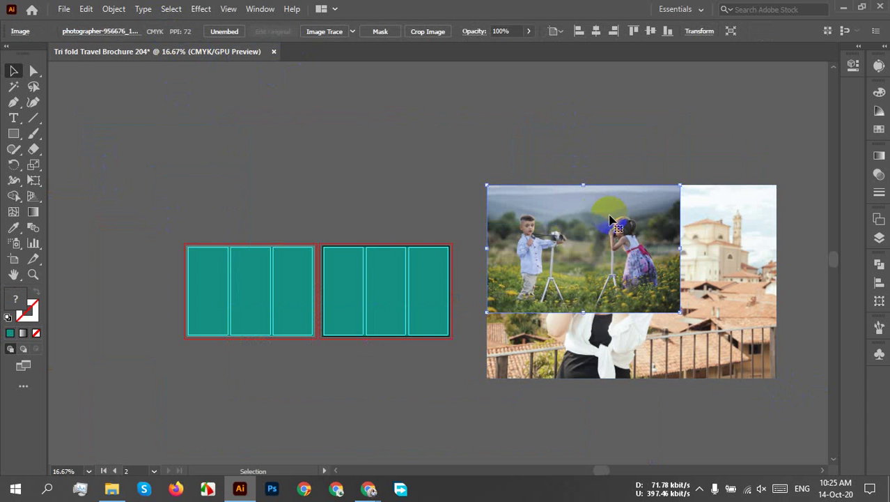
left_click_drag(611, 220, 406, 386)
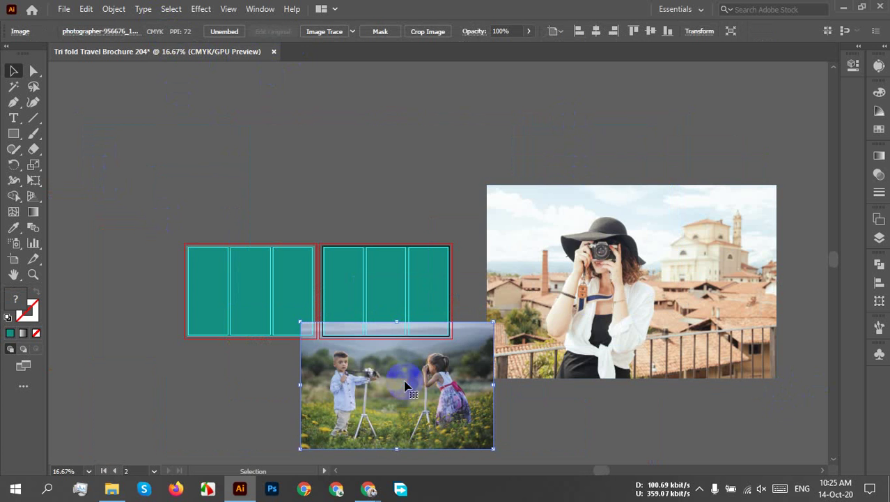
scroll(401, 366, "down", 1)
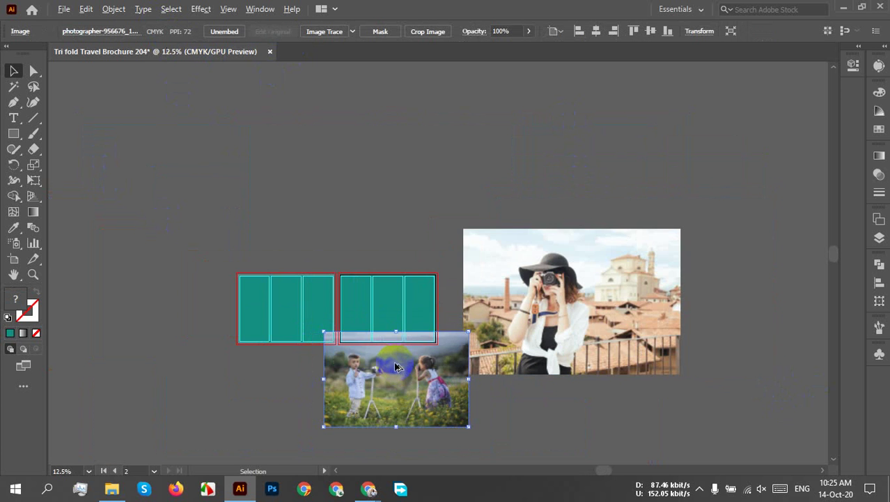
scroll(458, 359, "up", 2)
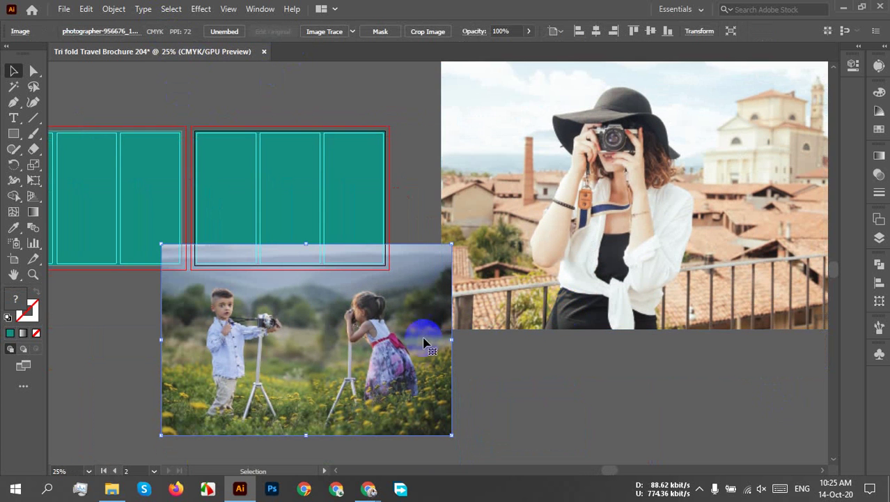
scroll(402, 359, "down", 1)
left_click_drag(408, 363, 143, 213)
Spread the woman photographer, beach and mountain images apart on the pasteboard beside the second artboard.
left_click_drag(510, 236, 547, 378)
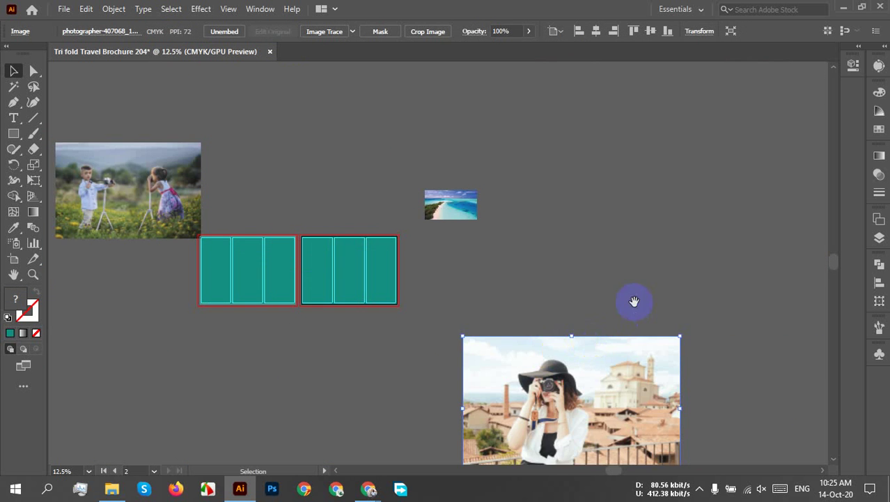
scroll(592, 258, "down", 1)
left_click_drag(439, 164, 560, 197)
left_click_drag(451, 185, 451, 244)
left_click(488, 177)
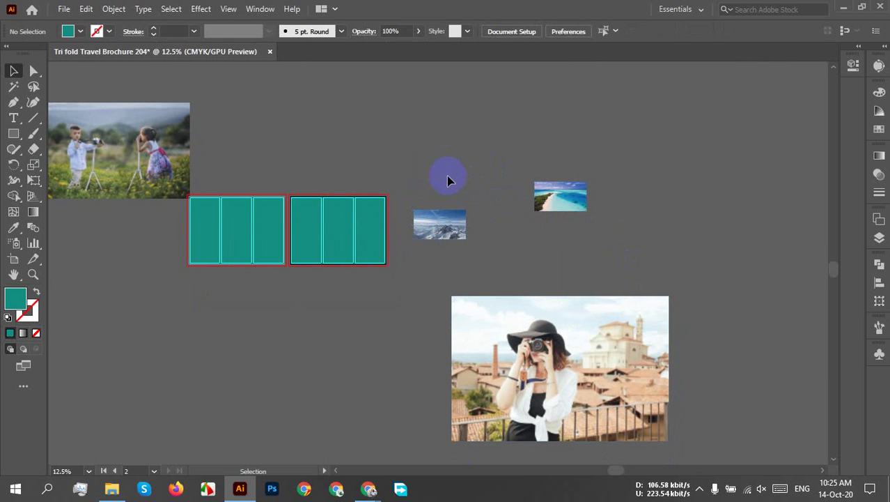
Move the woman photographer image partly over the second artboard and the mountain image to just below the beach image.
scroll(530, 307, "down", 1)
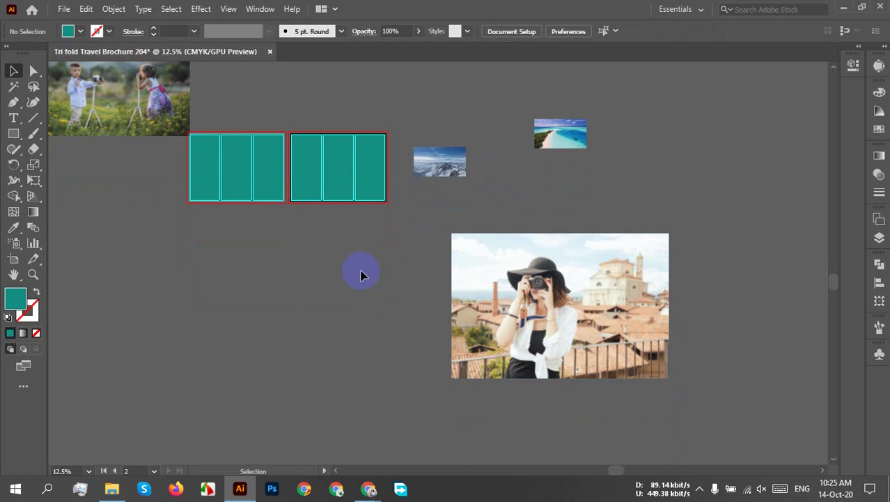
scroll(342, 159, "up", 3)
left_click_drag(564, 239, 390, 126)
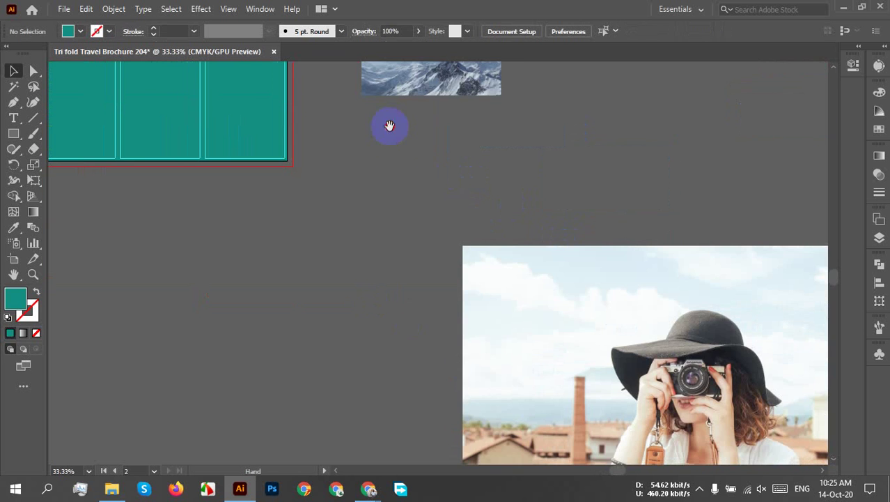
scroll(408, 207, "down", 1)
scroll(517, 224, "up", 1)
left_click_drag(615, 339, 311, 255)
left_click_drag(419, 135, 719, 189)
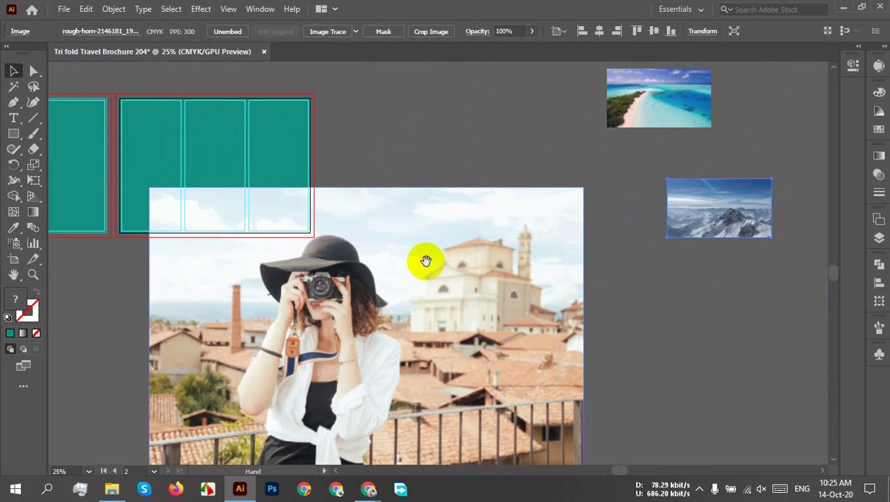
Move the woman photographer image off the second artboard to the empty pasteboard below it and deselect it.
left_click_drag(424, 259, 491, 286)
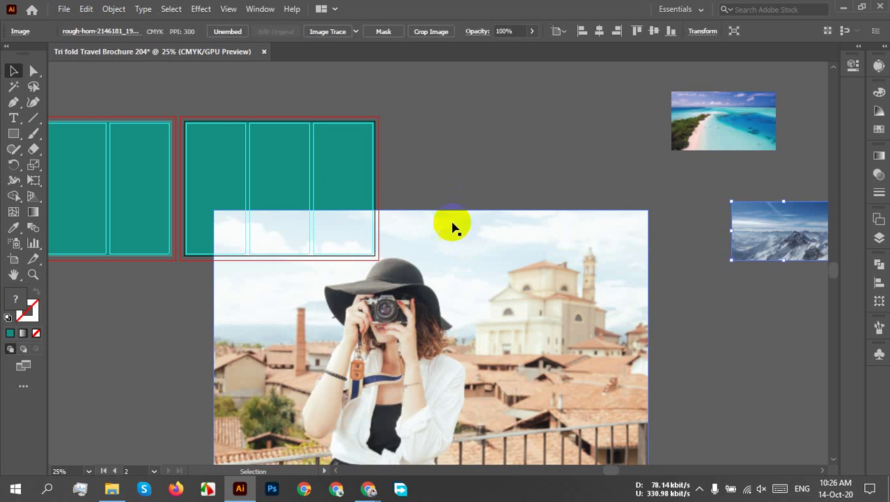
left_click_drag(386, 183, 416, 172)
scroll(503, 204, "left", 5)
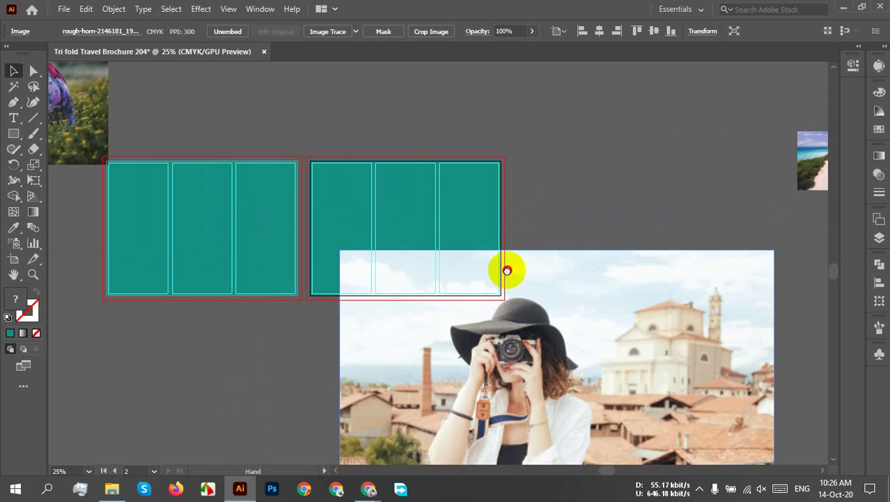
scroll(538, 241, "down", 1)
left_click_drag(537, 239, 483, 175)
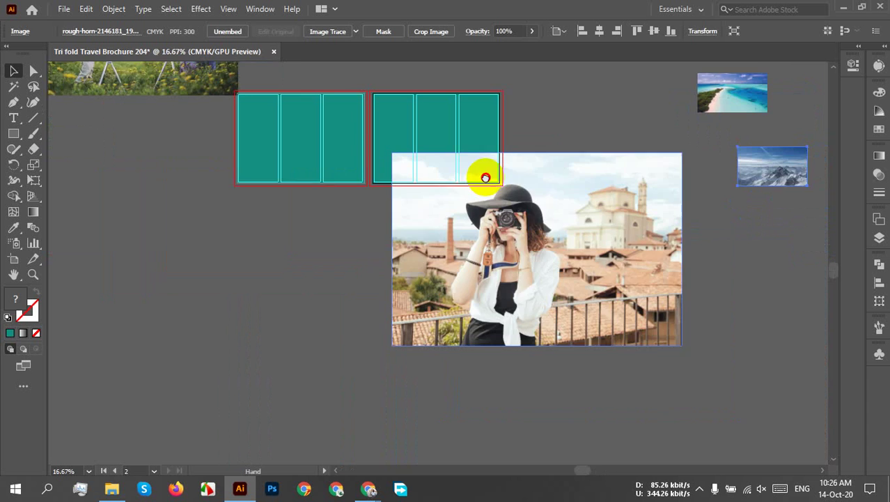
left_click_drag(540, 175, 566, 287)
left_click(555, 153)
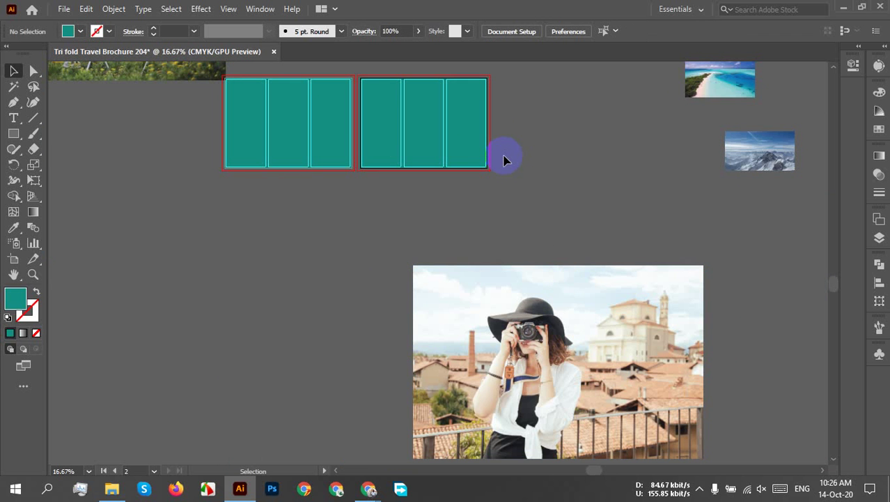
Scale the woman photographer image down proportionally and move it up against the outer side edge of the second artboard.
left_click(593, 284)
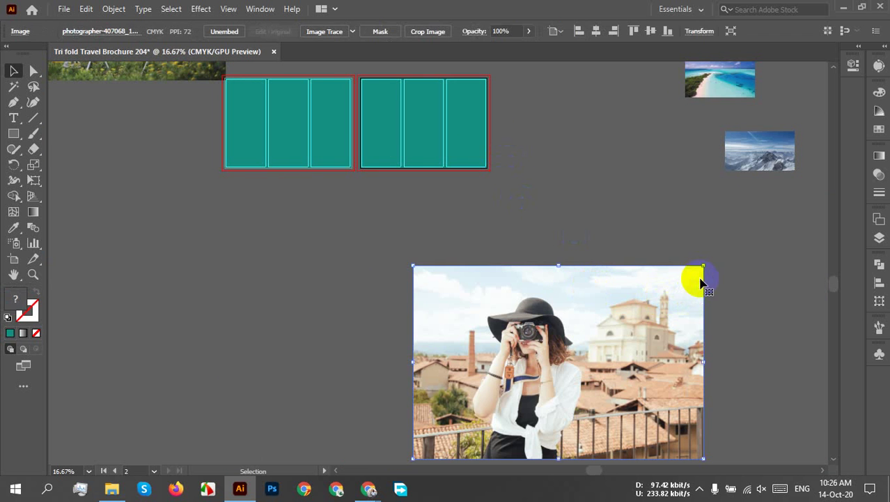
left_click_drag(705, 269, 638, 309)
left_click_drag(551, 364, 557, 132)
scroll(559, 175, "up", 2)
left_click_drag(491, 155, 422, 393)
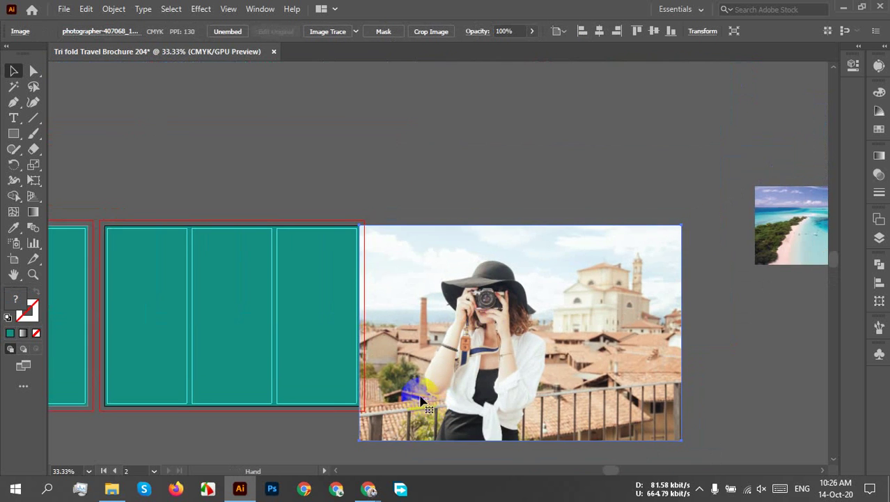
scroll(486, 320, "up", 1)
scroll(488, 314, "up", 1)
scroll(494, 306, "down", 2)
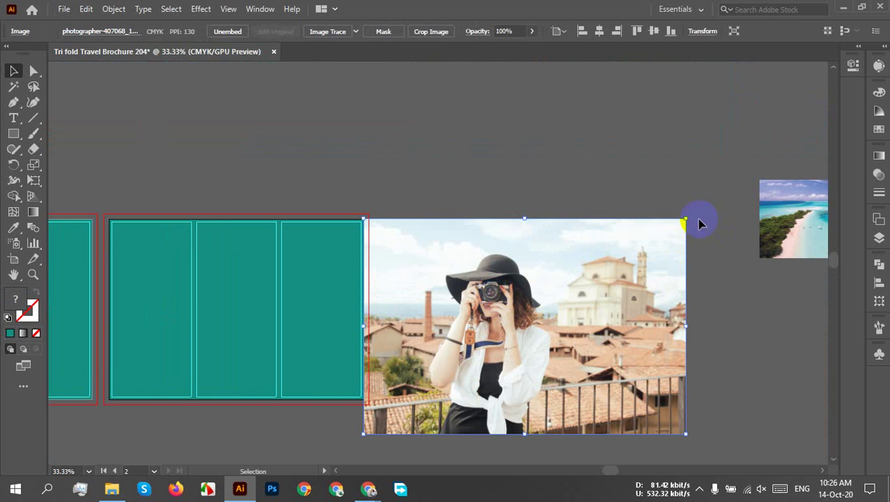
Scale the woman photographer image down further, keep it on the pasteboard beside the second artboard, and deselect it.
left_click_drag(682, 221, 628, 269)
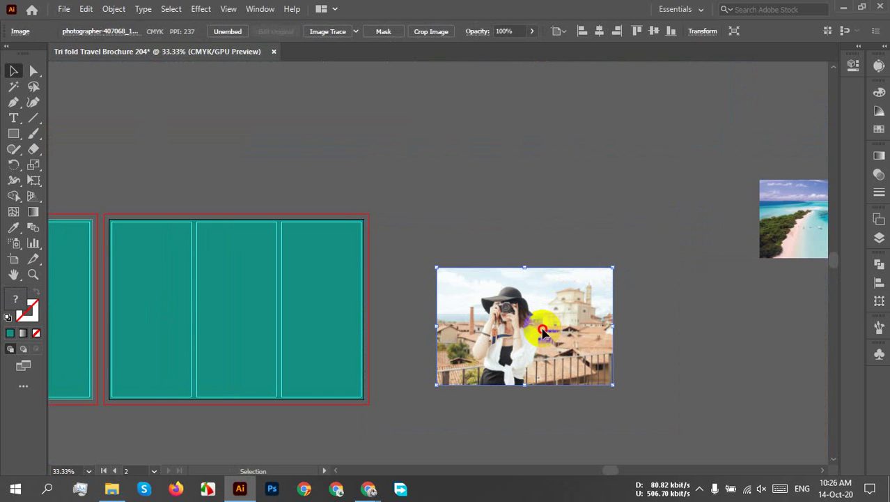
left_click_drag(542, 328, 519, 318)
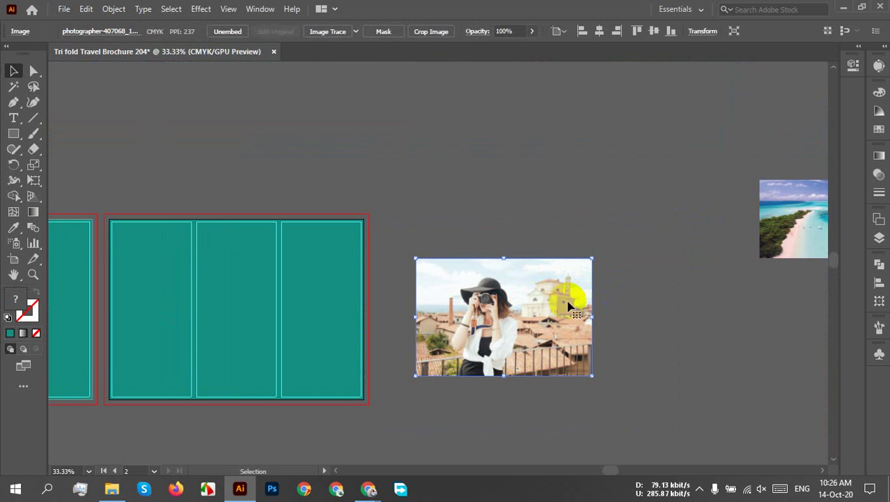
left_click(231, 31)
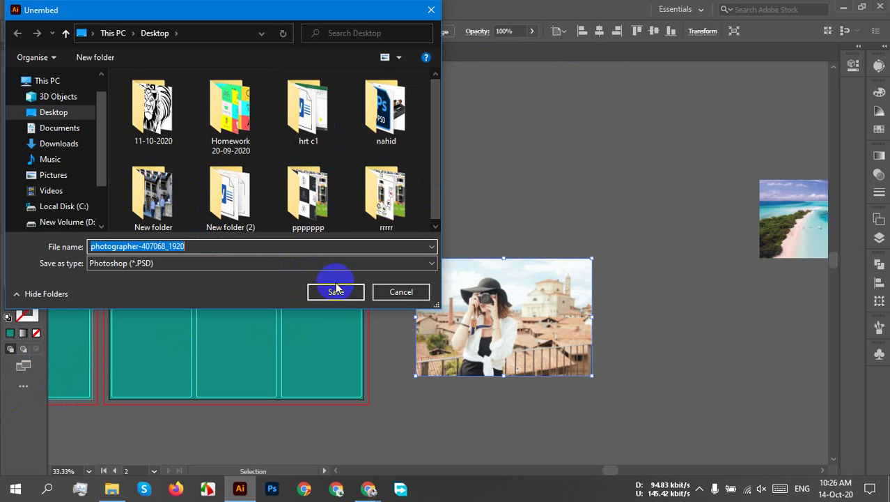
left_click(431, 10)
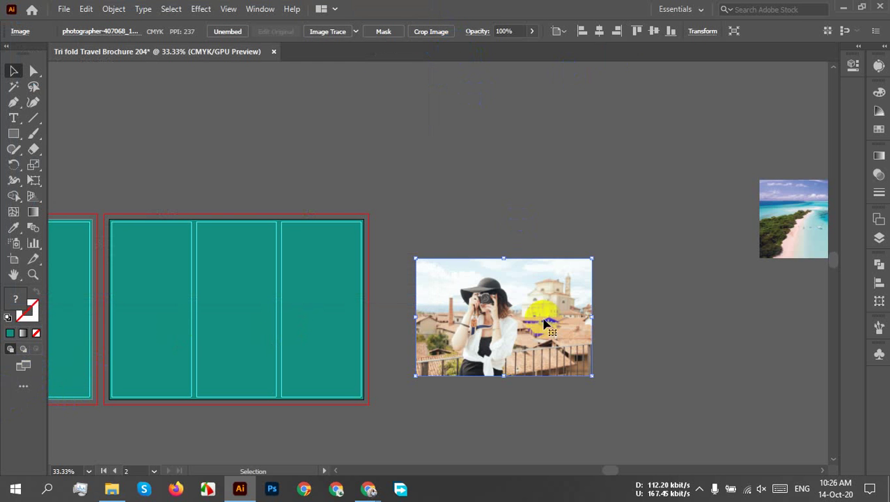
left_click_drag(592, 257, 576, 269)
left_click(646, 227)
Move the woman photographer image over the second artboard's third panel, with its upper edge aligned to the artboard's upper edge.
left_click(482, 343)
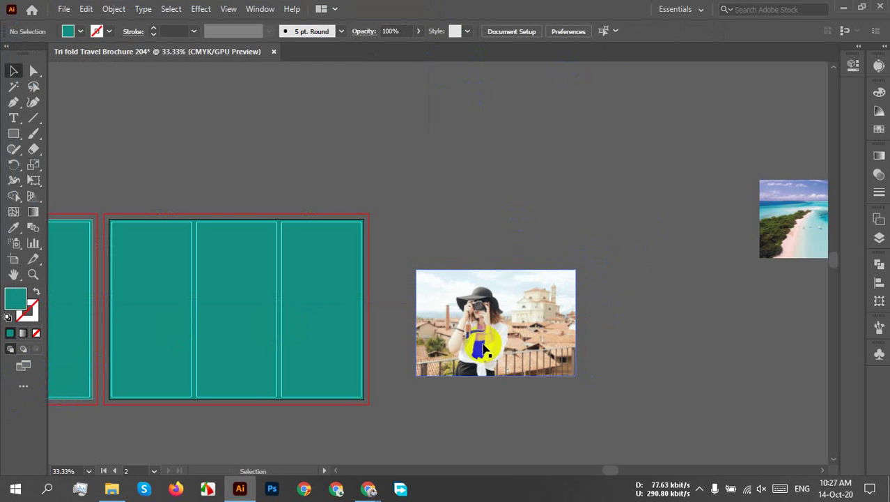
scroll(418, 328, "up", 2)
left_click_drag(688, 315, 511, 220)
scroll(366, 296, "up", 1)
scroll(376, 275, "down", 1)
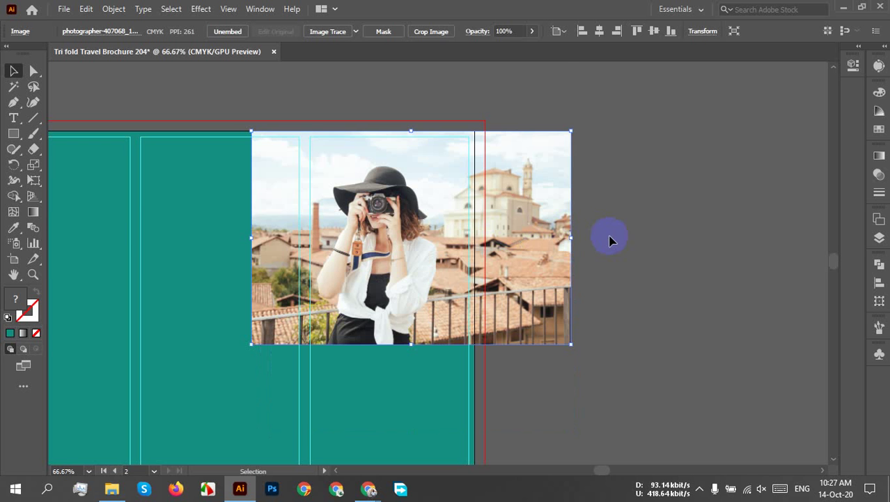
scroll(632, 241, "down", 3)
scroll(634, 244, "up", 3)
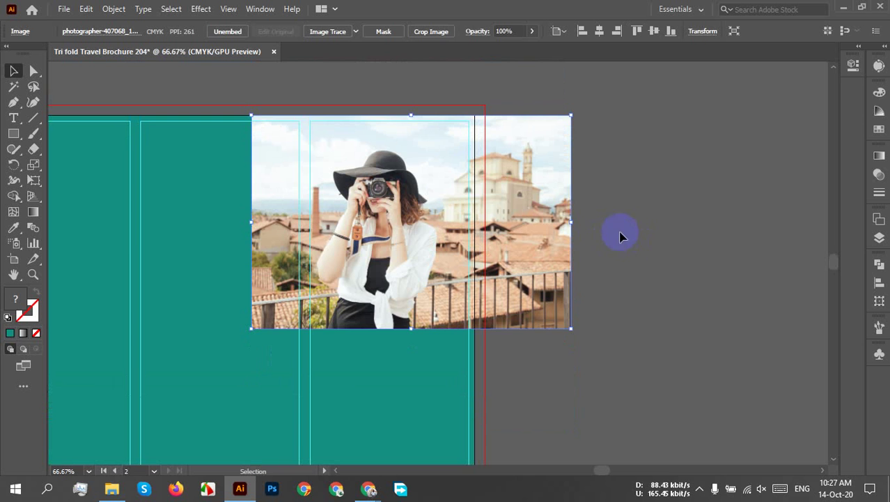
left_click(441, 133)
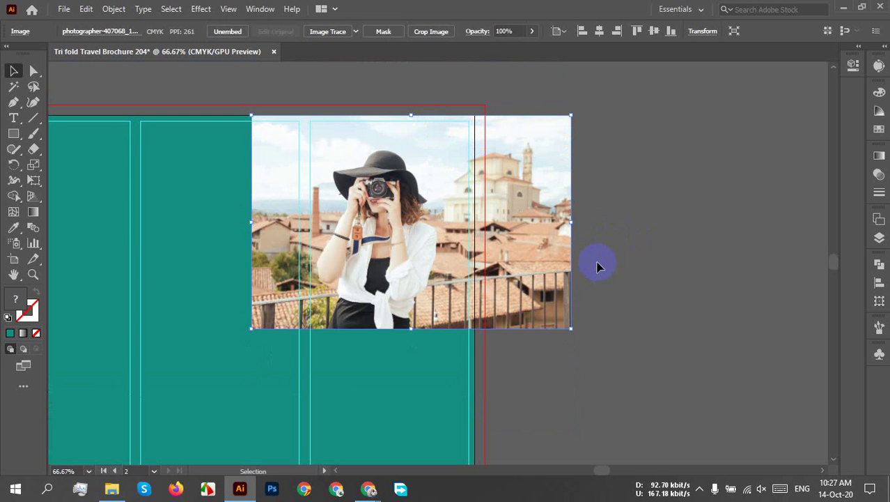
left_click(427, 190)
left_click(625, 201)
left_click(527, 183)
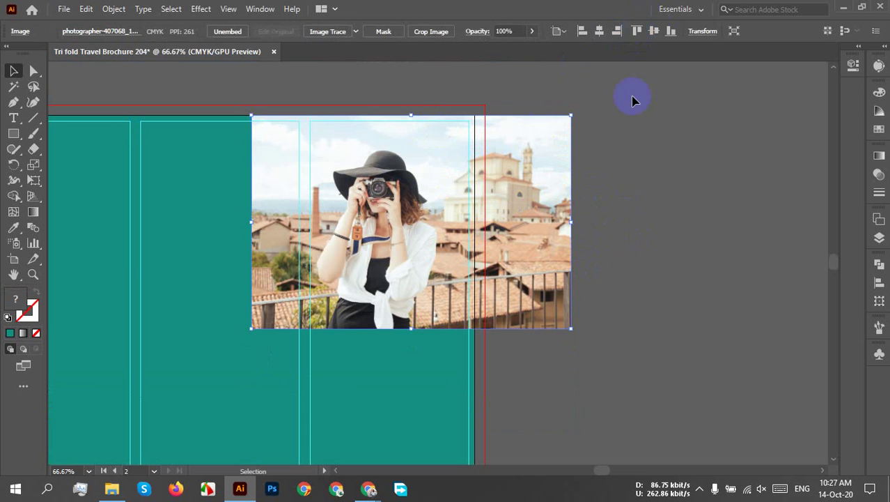
left_click(613, 240)
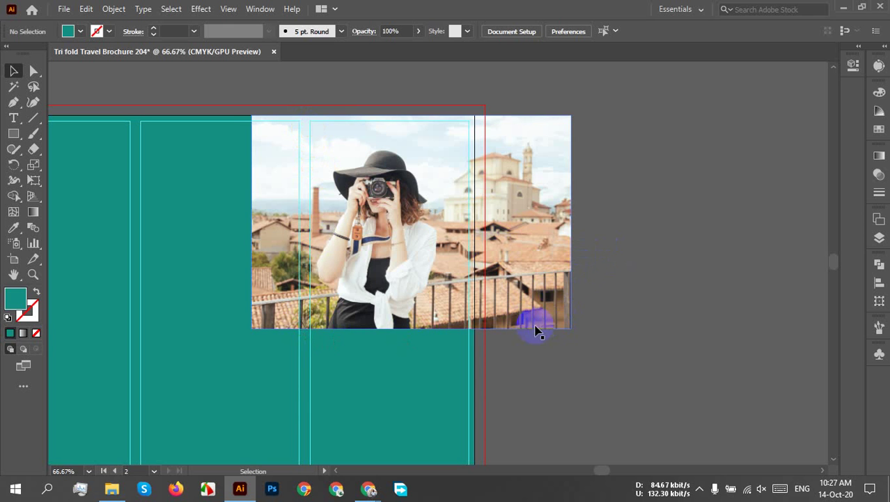
key("ctrl+equal")
key("ctrl+equal")
key("ctrl+minus")
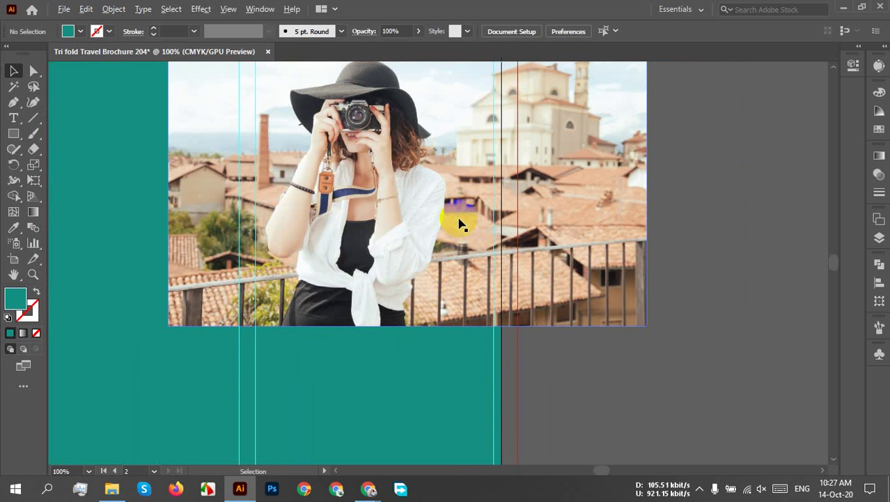
key("alt+space")
left_click_drag(458, 223, 487, 253)
key("ctrl+minus")
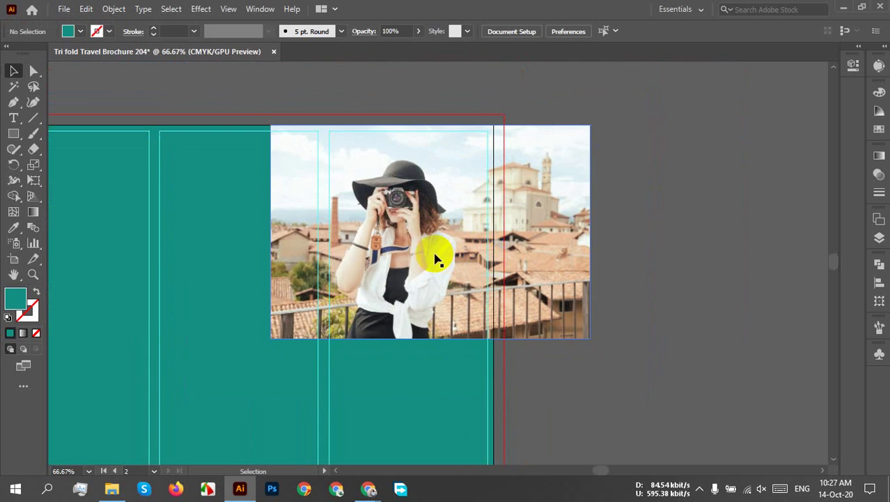
key("ctrl+equal")
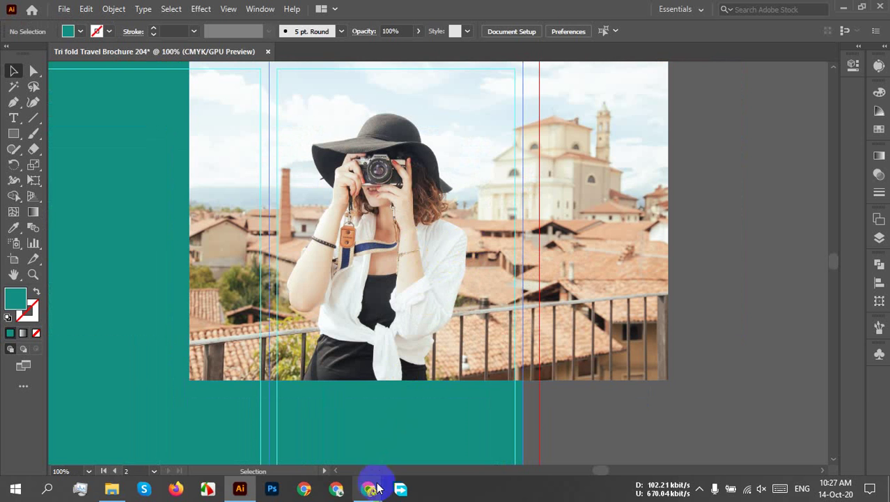
Check the Google Meet call in Chrome and switch back to the brochure in Illustrator.
left_click(260, 415)
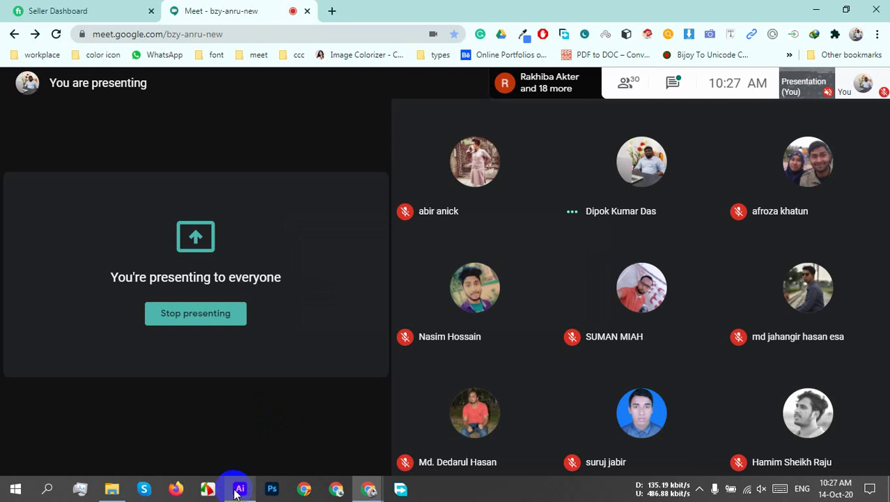
mouse_move(237, 492)
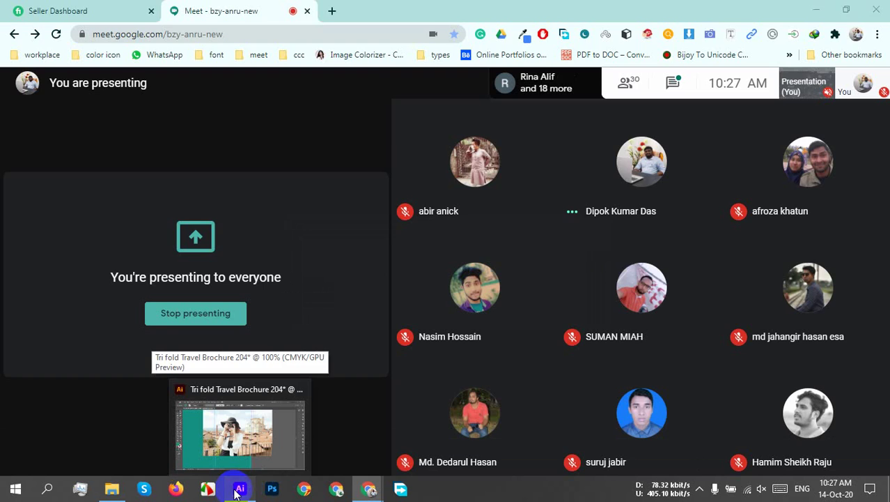
left_click(236, 492)
left_click(237, 490)
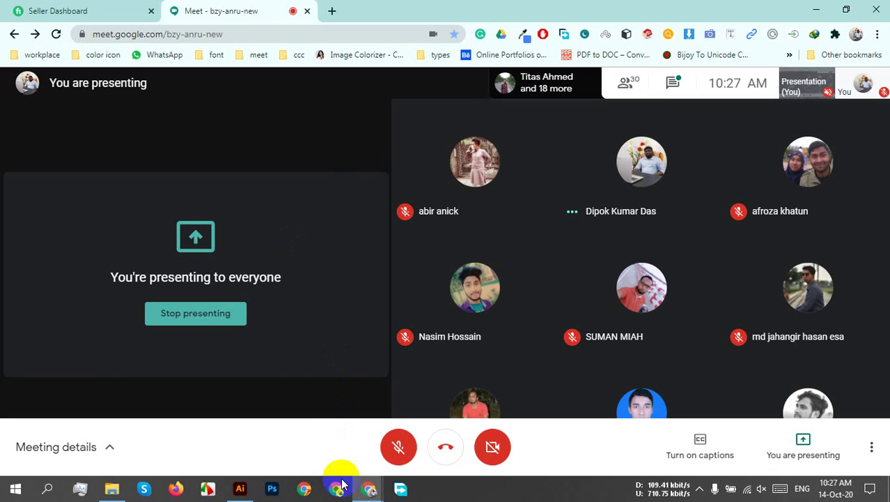
left_click(239, 488)
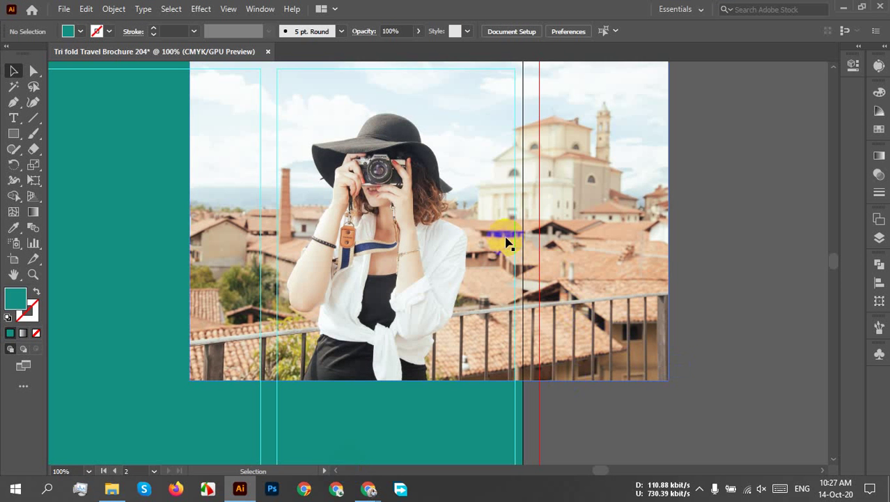
Draw a teal rectangle over the photographer image, spanning the third panel's width and the image's height, and deselect it.
scroll(408, 264, "up", 2)
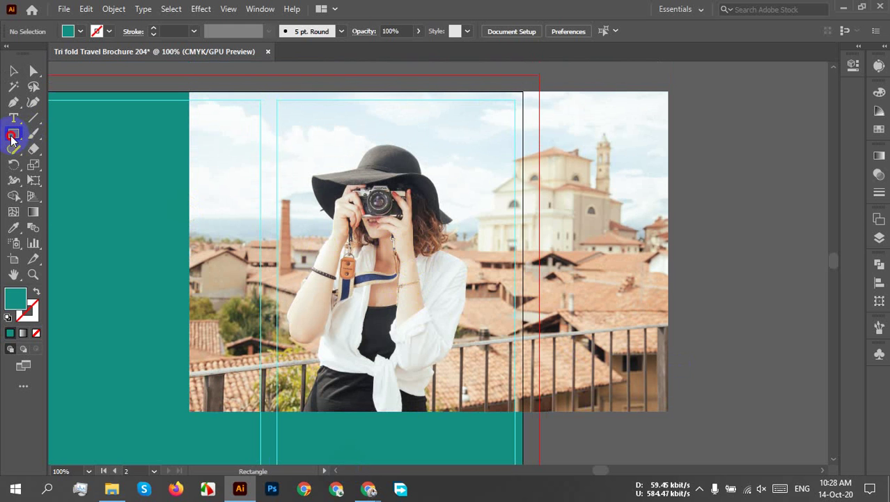
left_click_drag(12, 133, 77, 140)
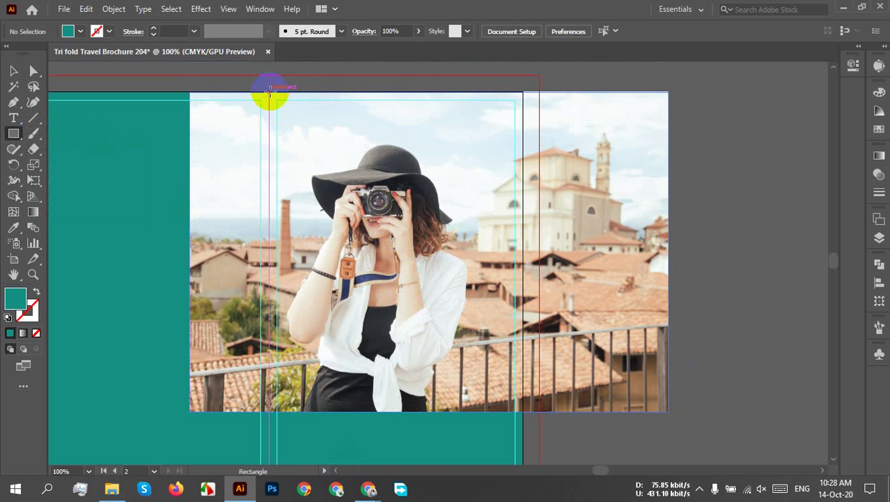
left_click_drag(271, 91, 533, 416)
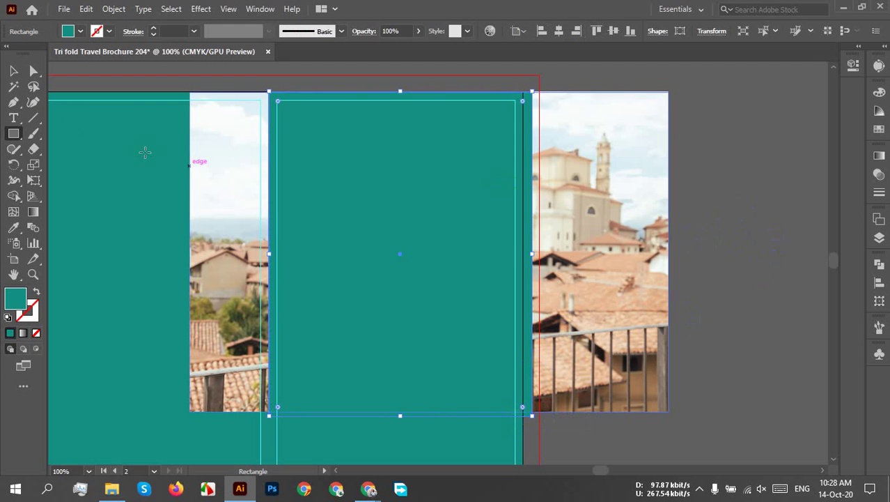
left_click(13, 71)
left_click(720, 300)
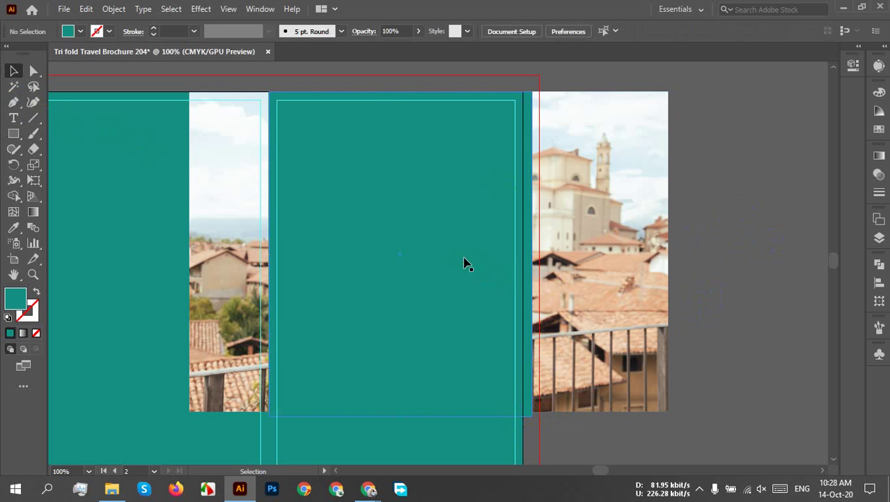
Resize the rectangle from its lower outer corner so its side meets the artboard edge and its base sits just below the image.
left_click(465, 260)
left_click(628, 315, "shift")
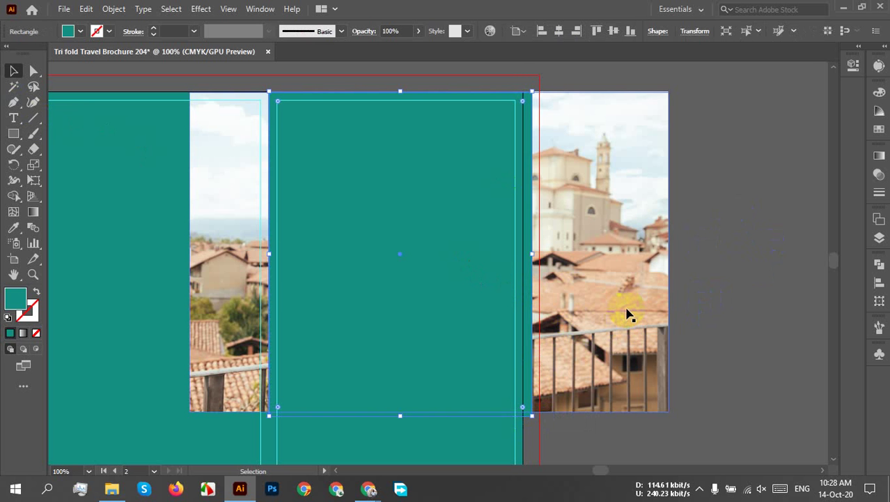
scroll(527, 429, "up", 2)
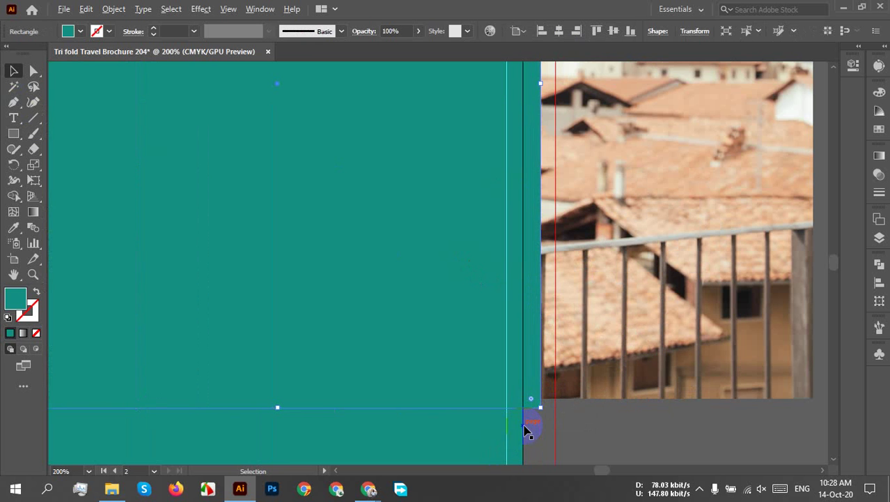
left_click_drag(540, 409, 522, 405)
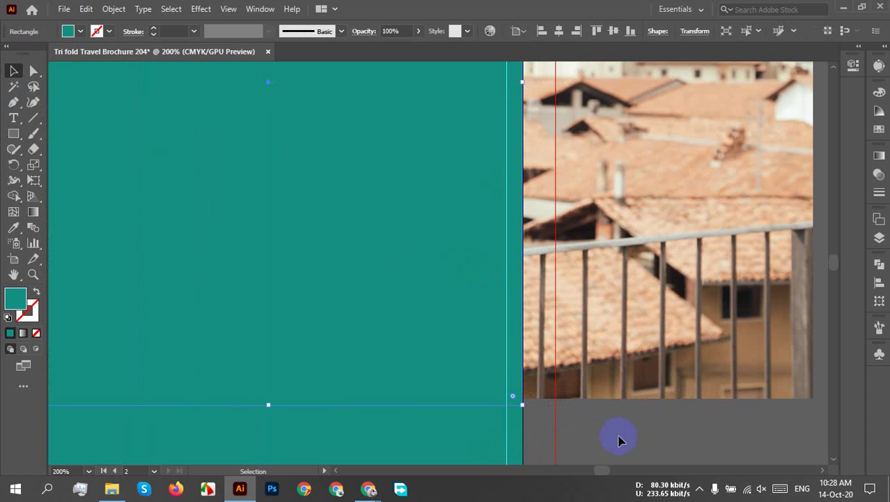
left_click(586, 432)
scroll(584, 423, "down", 3)
Fill the rectangle over the photographer image with red and deselect it.
left_click(450, 318)
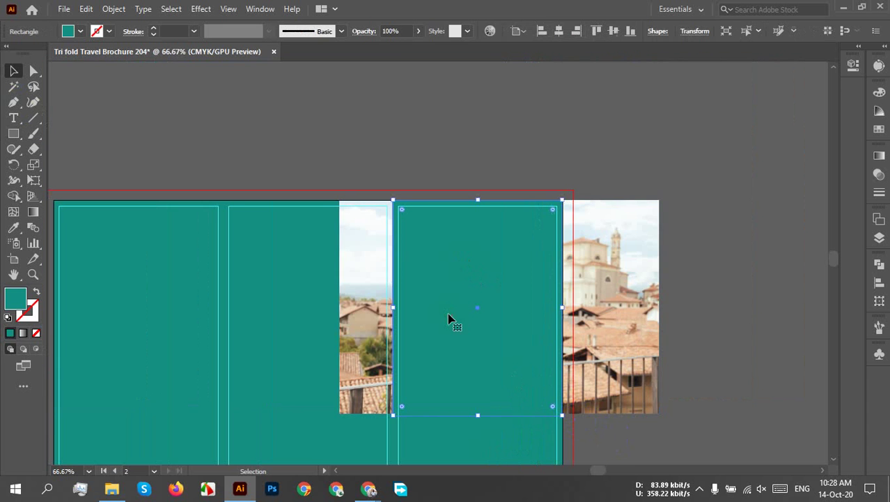
left_click(80, 31)
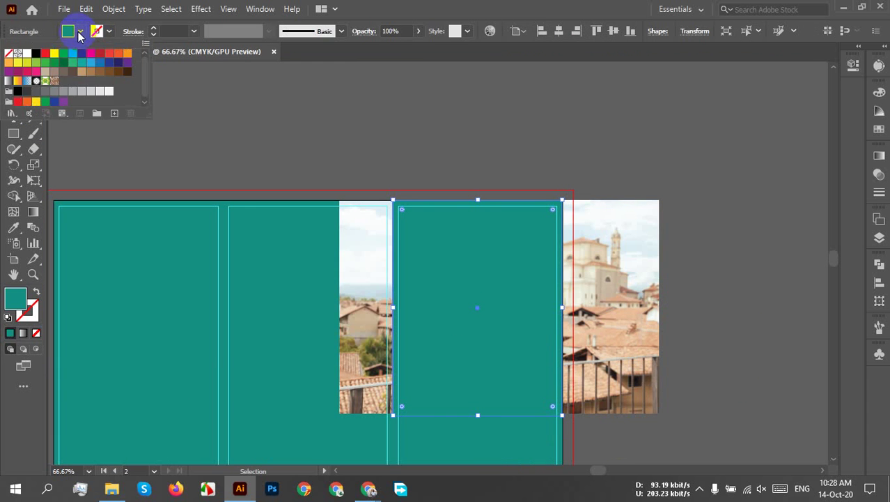
left_click(45, 53)
left_click(718, 160)
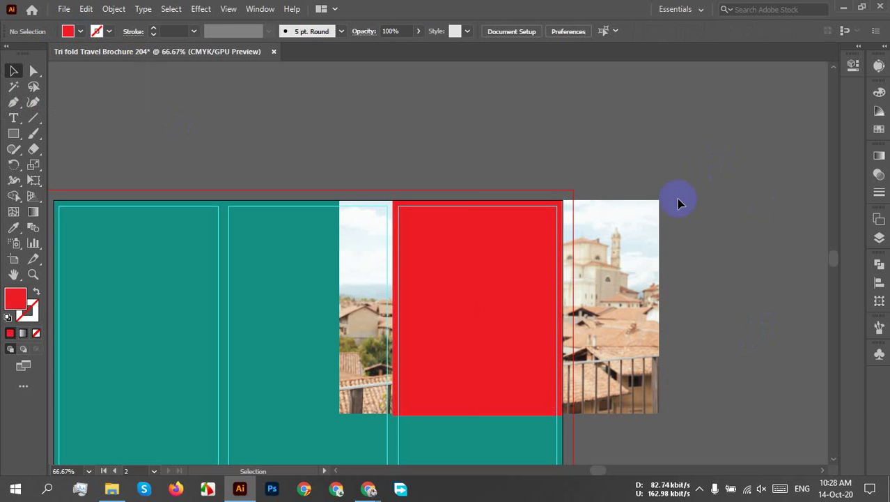
Make a clipping mask from the red rectangle and the woman photographer image.
left_click(464, 371)
left_click(633, 310, "shift")
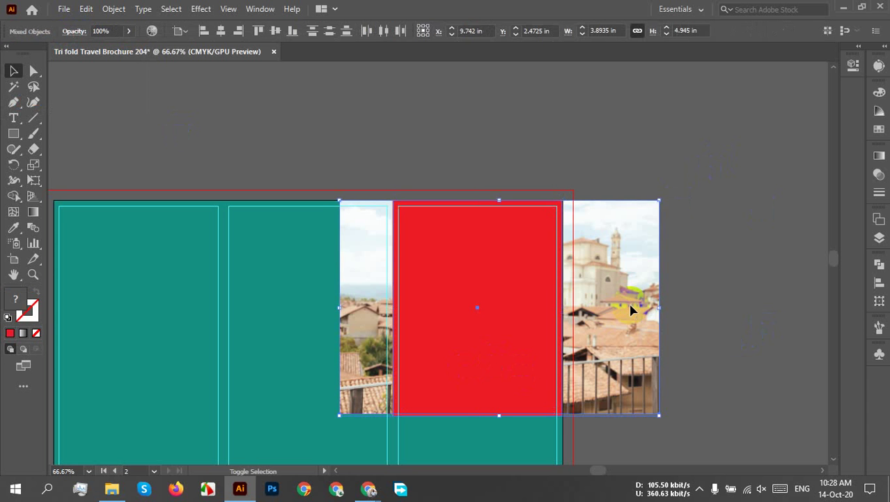
right_click(632, 309)
left_click(722, 209)
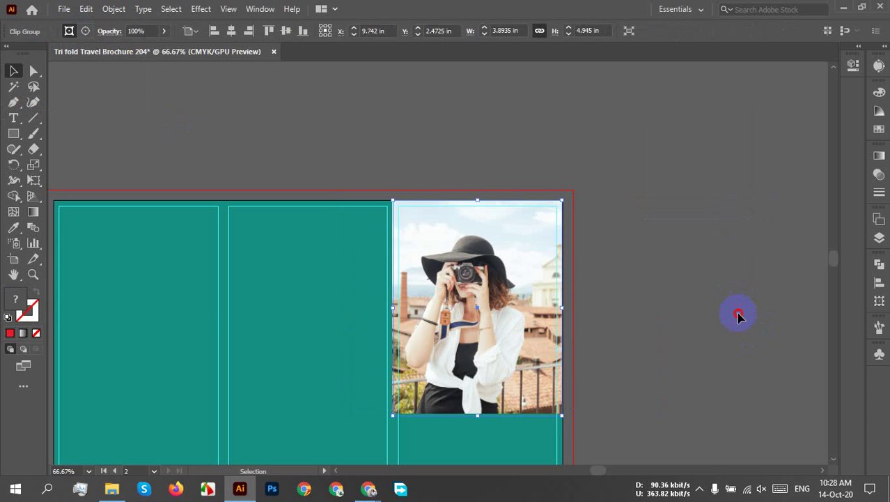
key("h")
left_click_drag(644, 343, 602, 394)
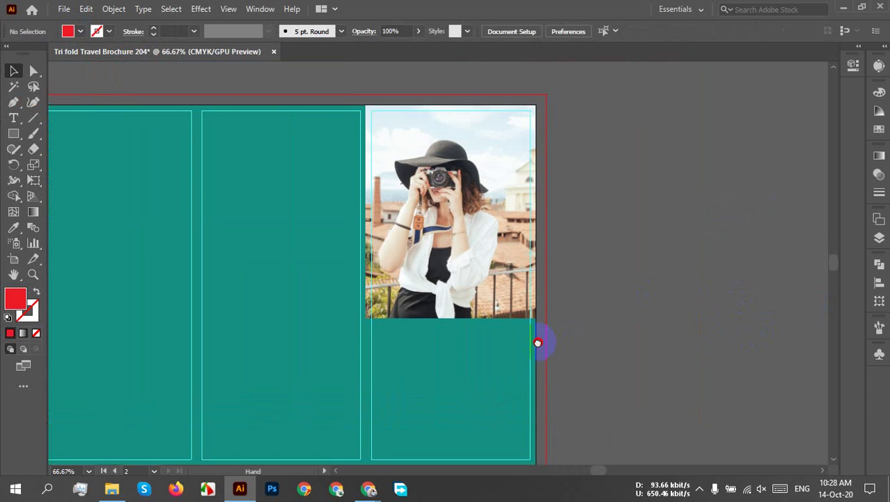
left_click_drag(538, 342, 531, 348)
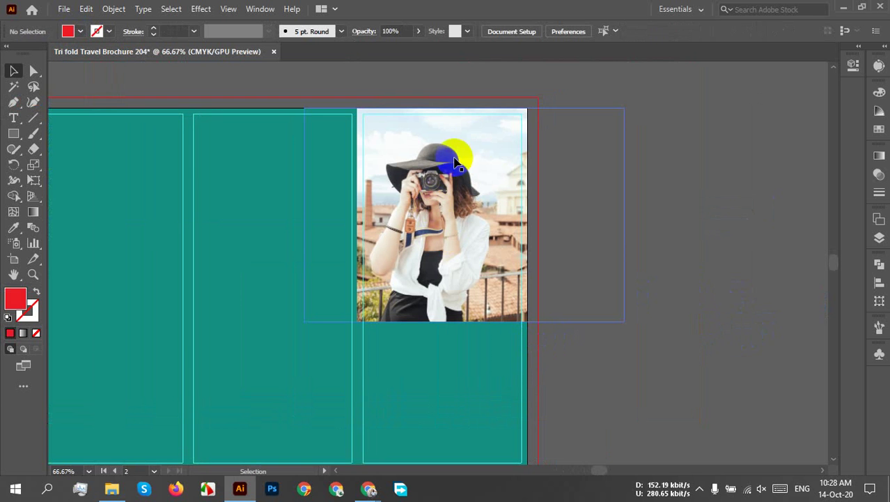
scroll(523, 361, "down", 1)
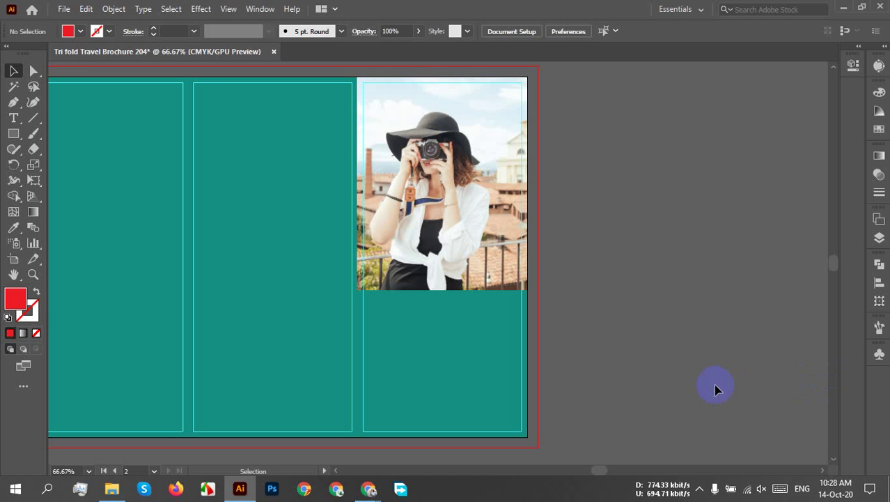
Undo the photographer image's clipping mask, bringing back the red-filled rectangle over the third panel.
key("ctrl+alt+7")
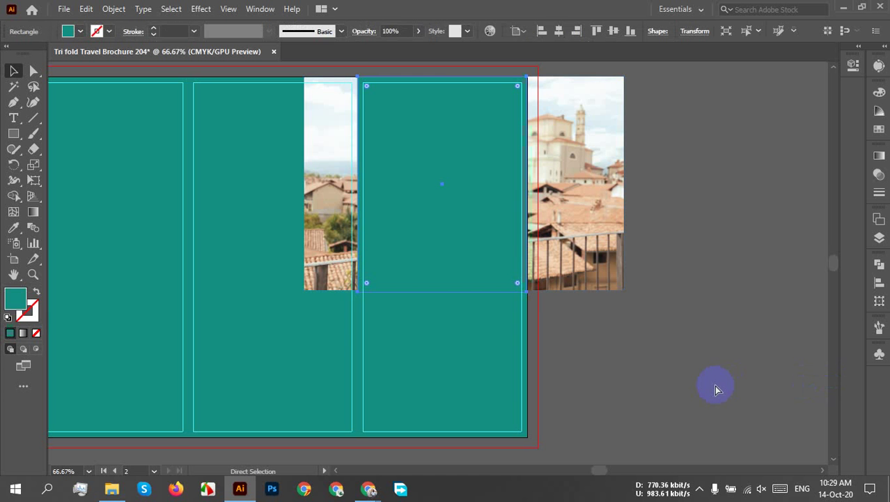
left_click(415, 197)
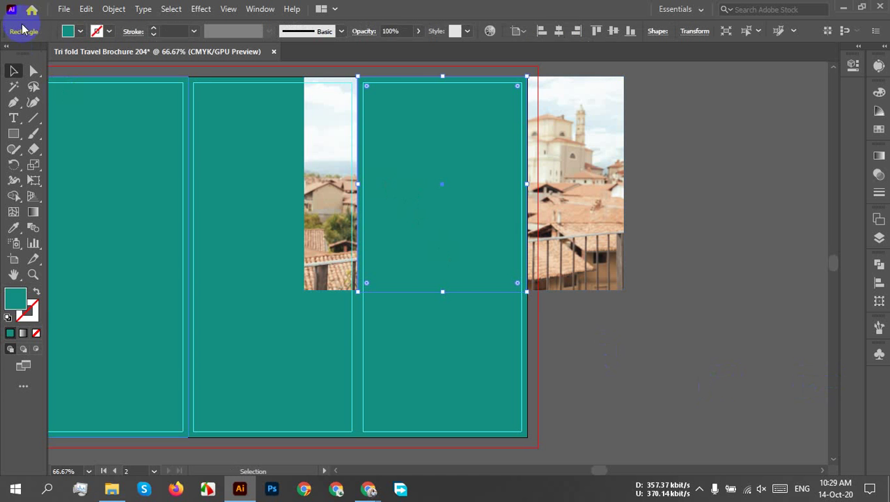
key("ctrl+shift+z")
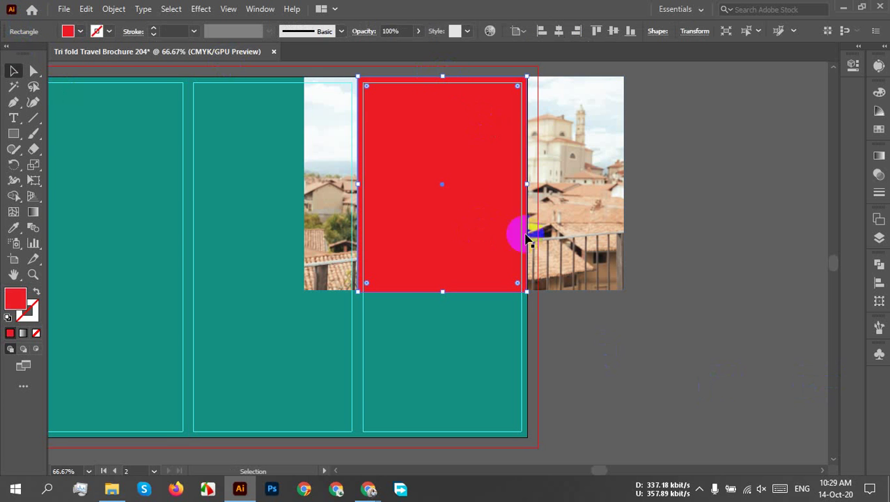
Make a clipping mask again from the red rectangle and the photographer image, and deselect the result.
left_click(718, 179)
left_click(429, 198)
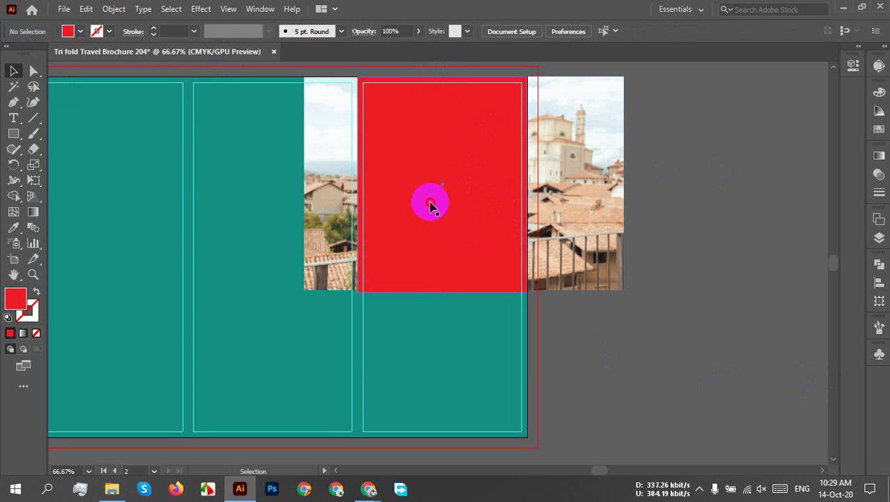
left_click(584, 181, "shift")
right_click(581, 175)
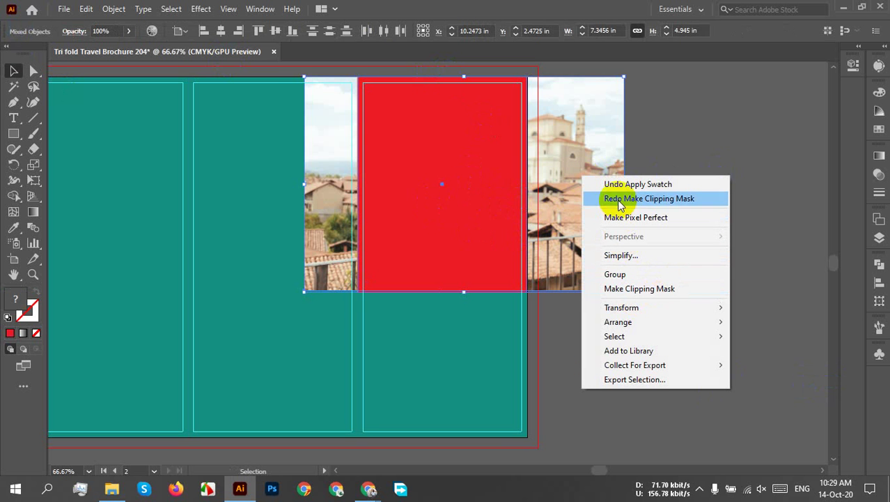
left_click(675, 289)
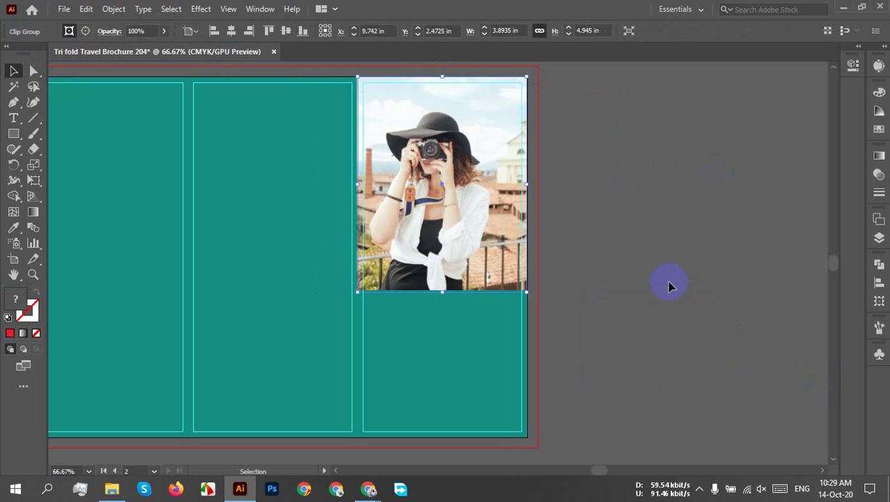
left_click(643, 247)
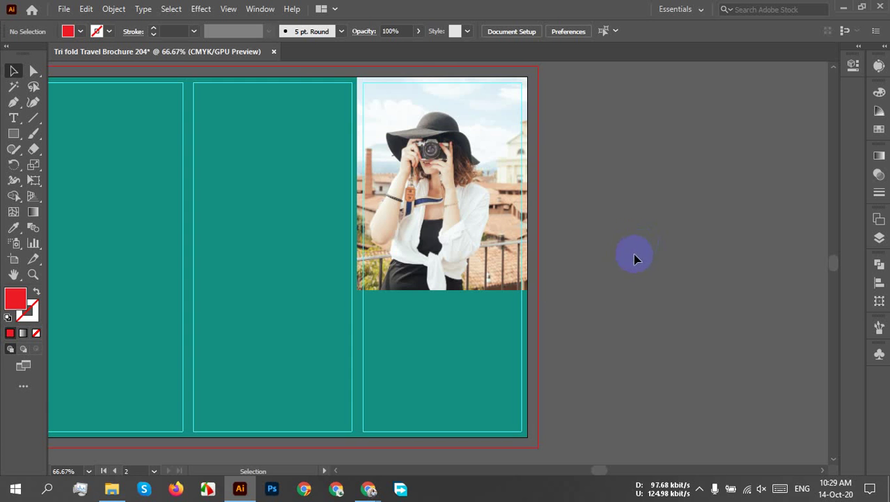
Draw a red square on the empty canvas above the third panel and deselect it.
scroll(593, 244, "down", 2)
scroll(385, 326, "up", 2)
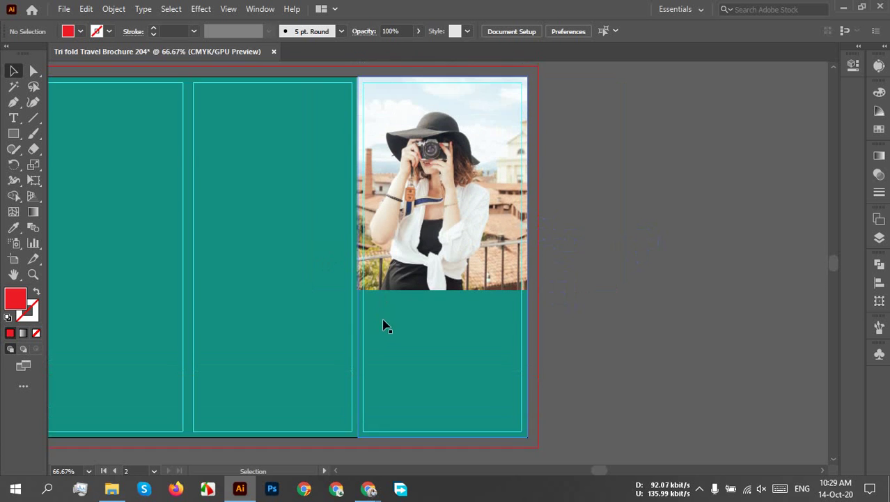
scroll(385, 326, "up", 2)
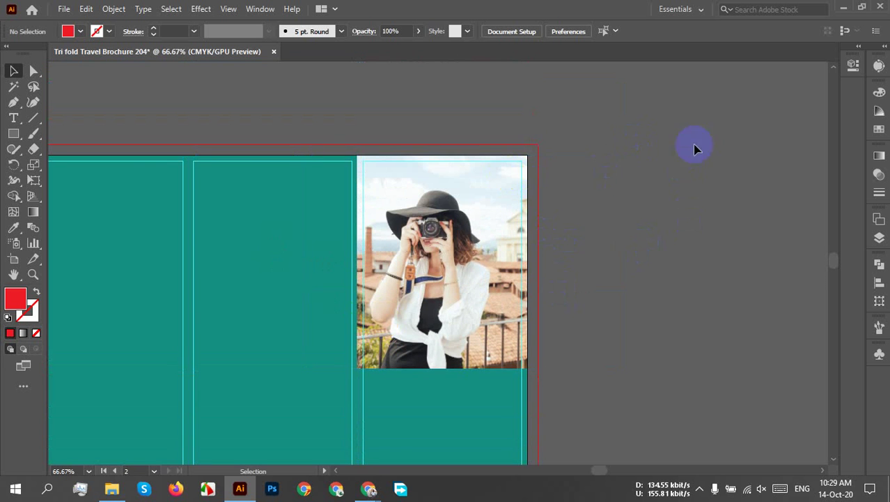
left_click_drag(597, 213, 550, 337)
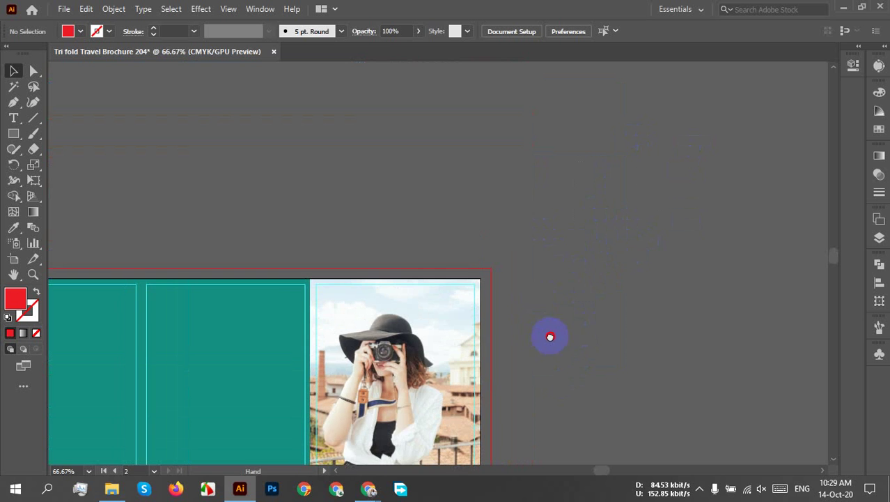
left_click_drag(16, 135, 101, 136)
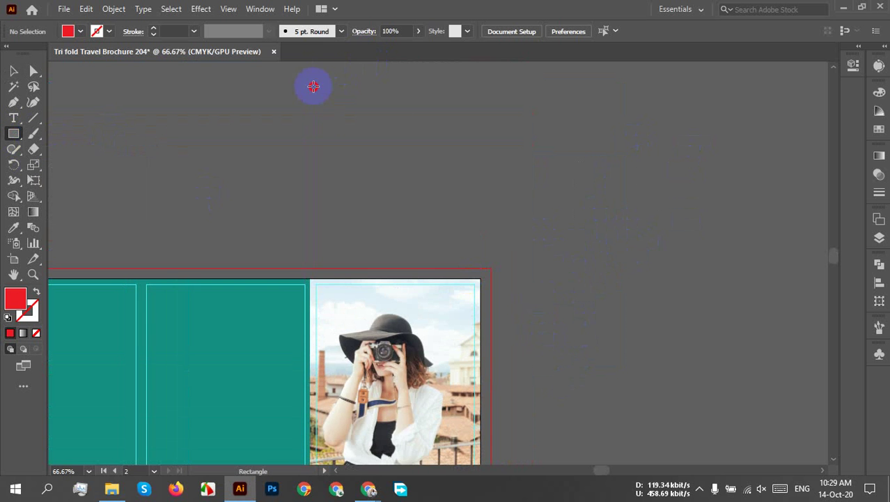
mouse_move(314, 87)
left_mouse_down()
mouse_move(473, 171)
mouse_move(464, 195)
left_mouse_up()
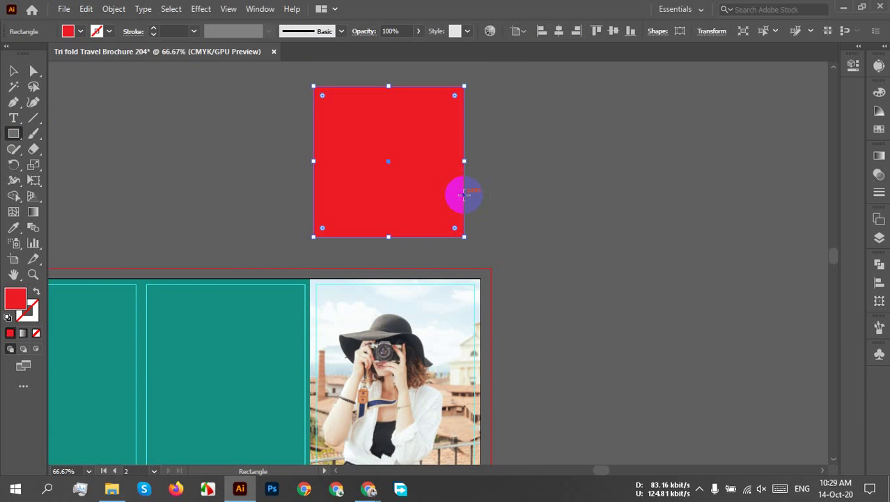
key("v")
left_click(520, 211)
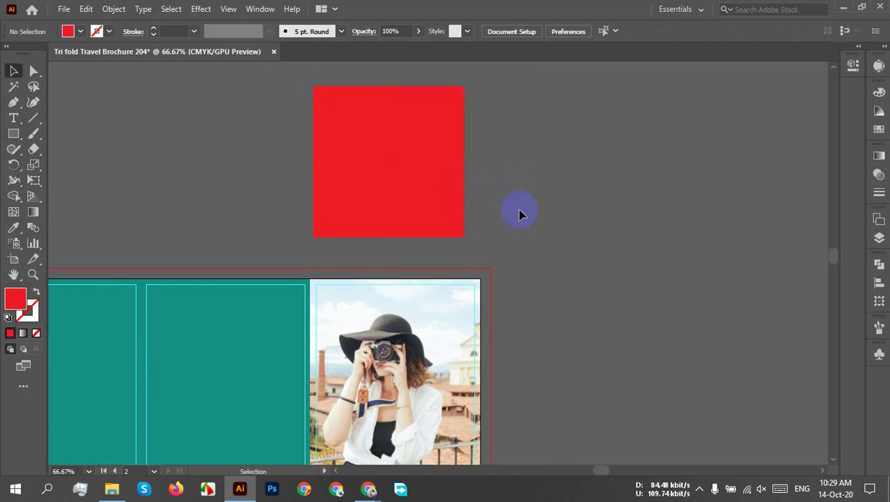
Duplicate the clipped photographer image above the second artboard, and delete the copy.
scroll(503, 228, "down", 1)
left_click_drag(462, 310, 293, 108)
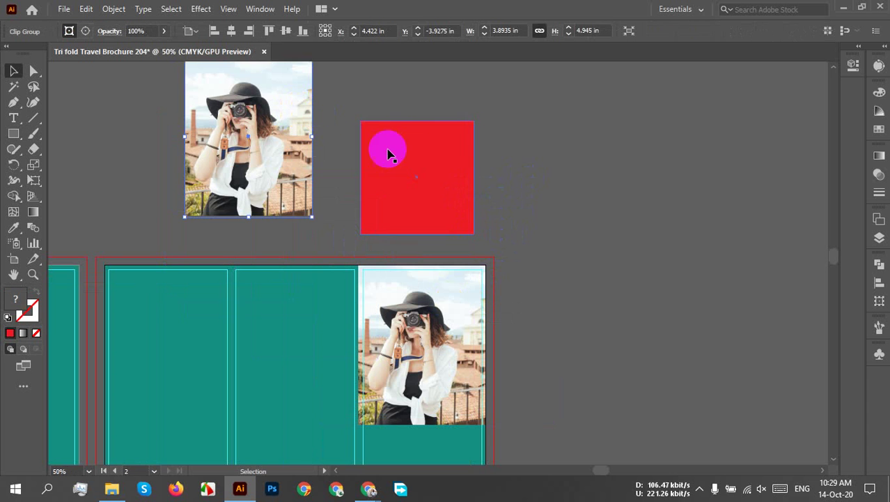
left_click_drag(574, 285, 522, 187)
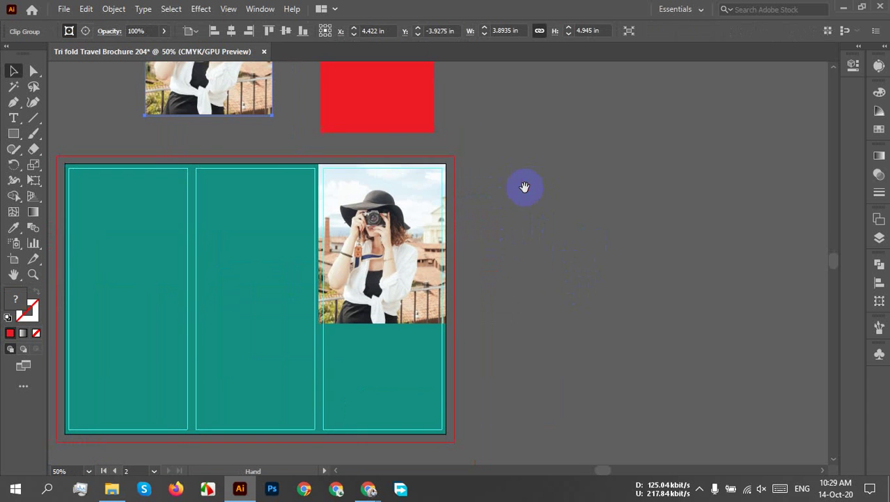
key("Delete")
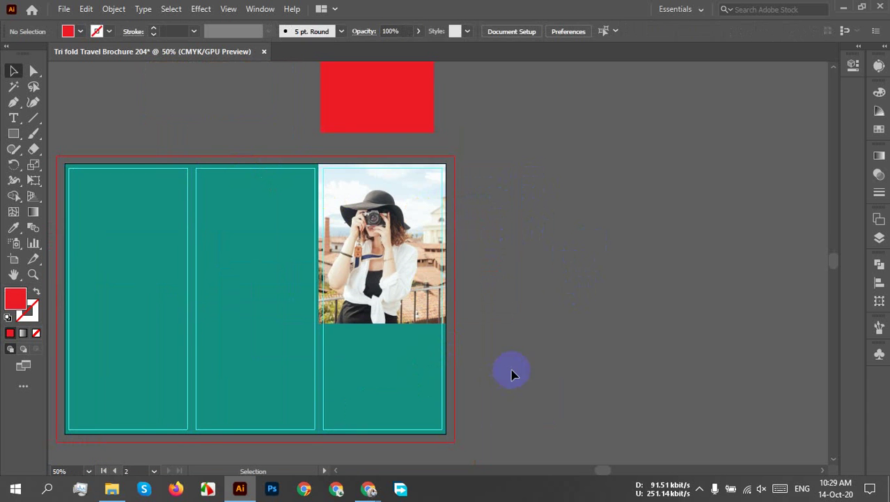
Draw a downward-bowed Pen tool curve about 3.9 in wide across the lower photographer image, and swap its red fill to the stroke.
scroll(461, 313, "up", 1)
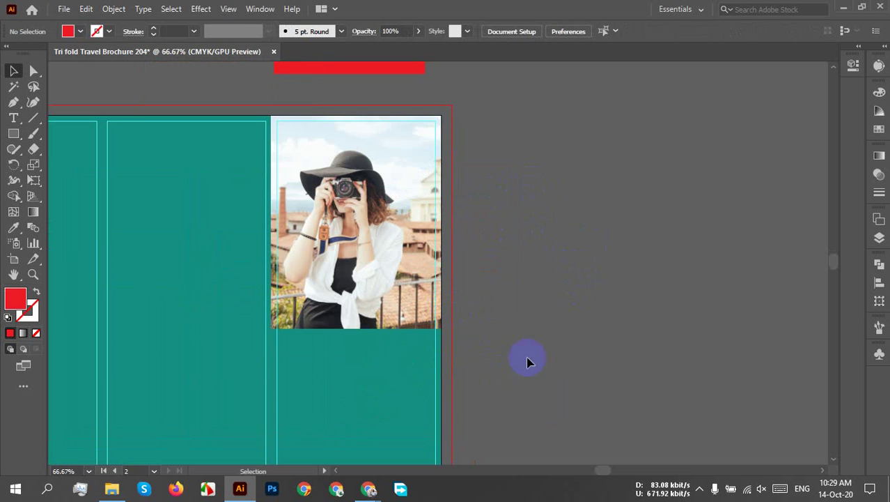
scroll(523, 290, "down", 2)
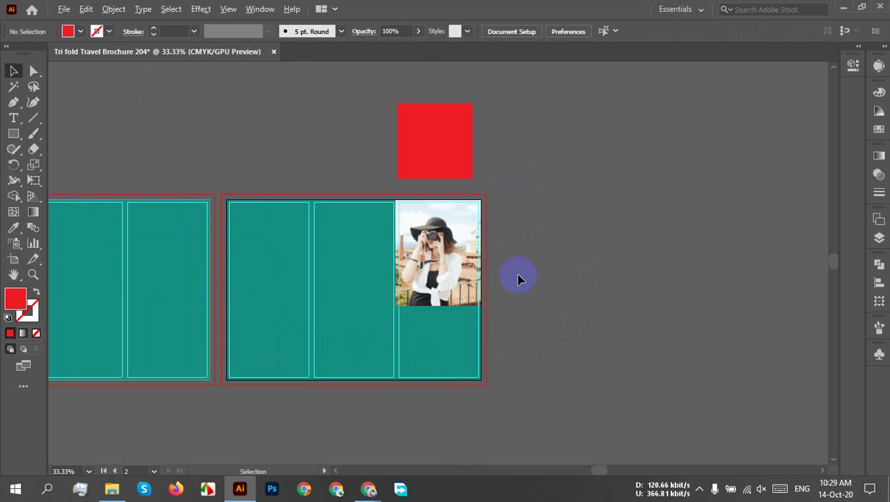
scroll(510, 245, "up", 2)
left_click_drag(550, 270, 513, 210)
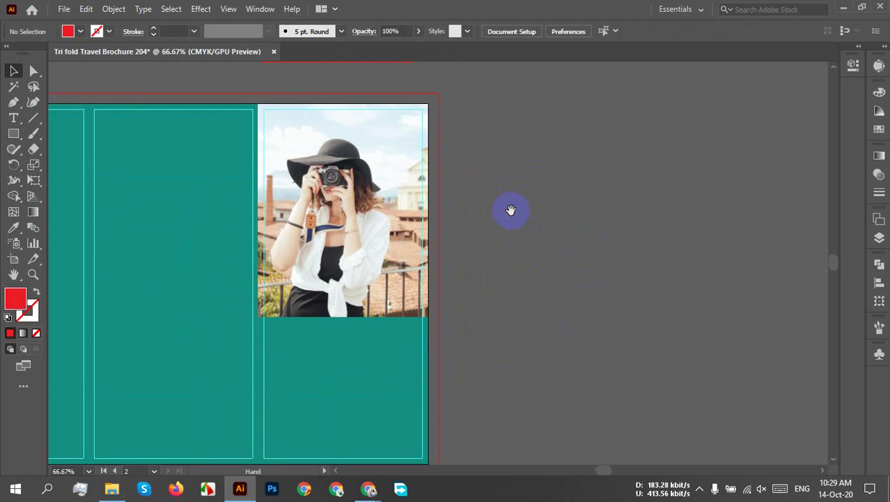
scroll(509, 281, "up", 1)
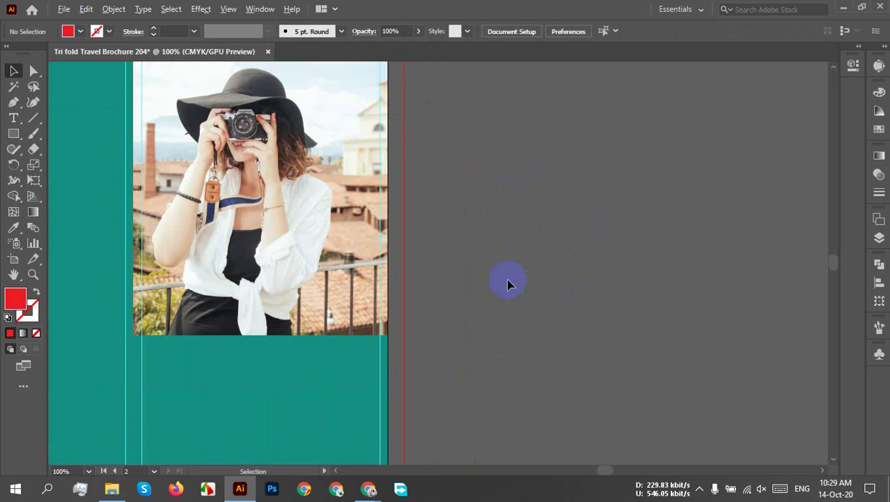
left_click_drag(497, 305, 594, 263)
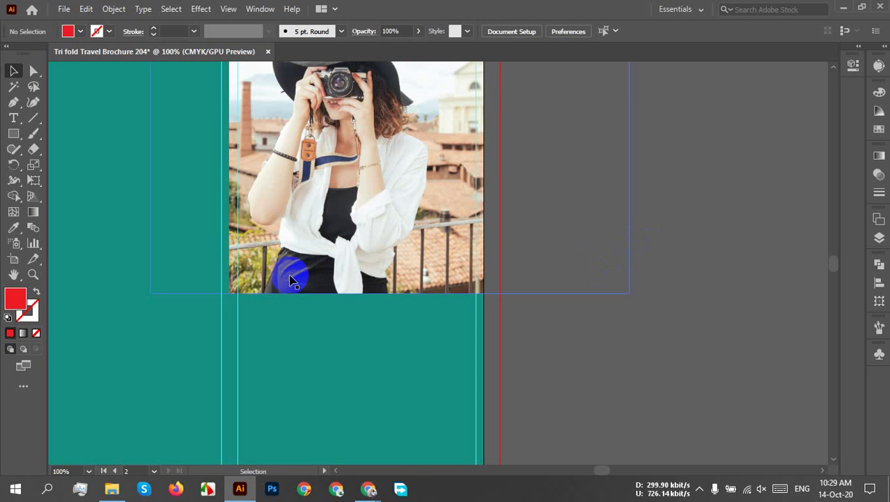
left_click(29, 106)
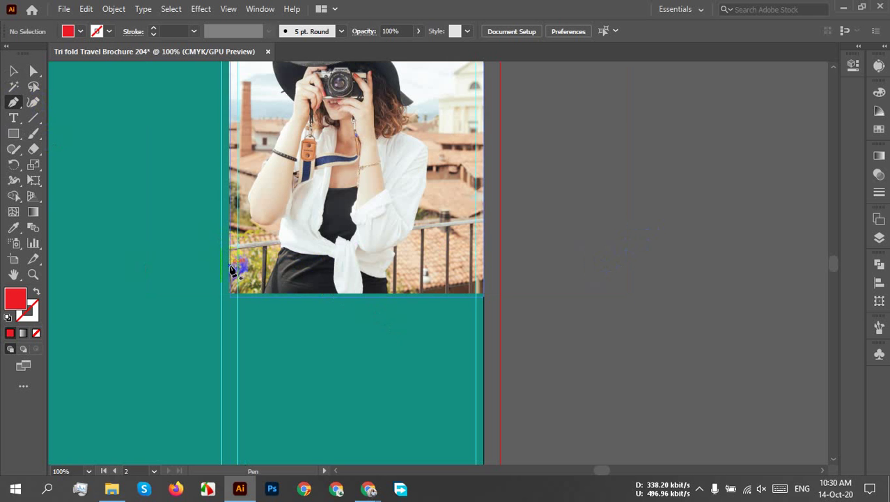
left_click(231, 229)
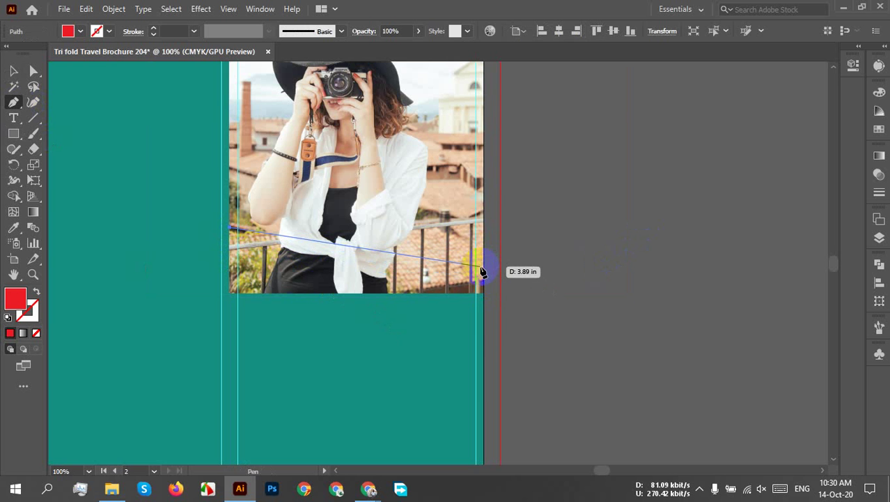
left_click_drag(484, 268, 687, 256)
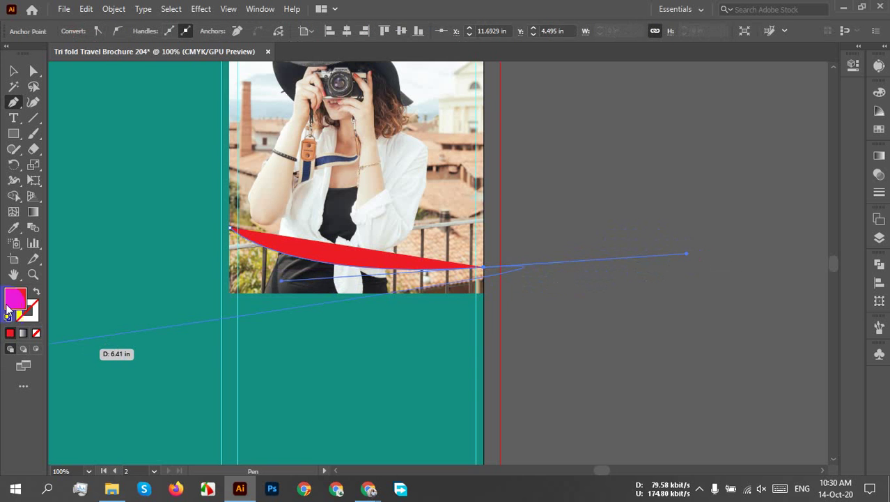
left_click(37, 291)
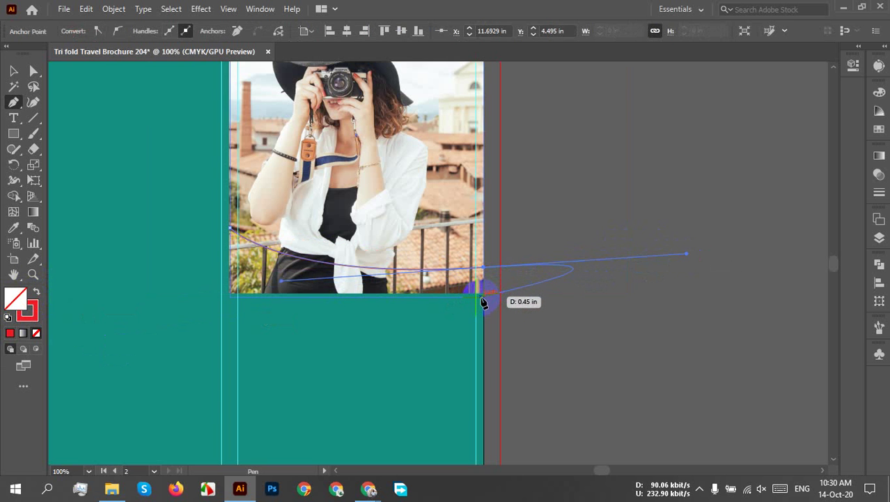
Close the curved path with straight segments down the artboard edge, along the photographer image's base and up its inner side, and leave the Pen tool.
scroll(484, 301, "up", 2)
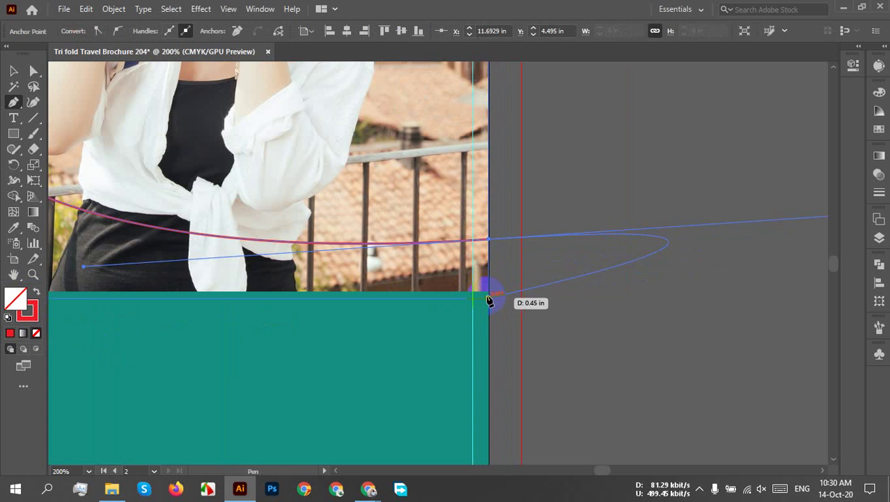
left_click_drag(491, 277, 490, 296)
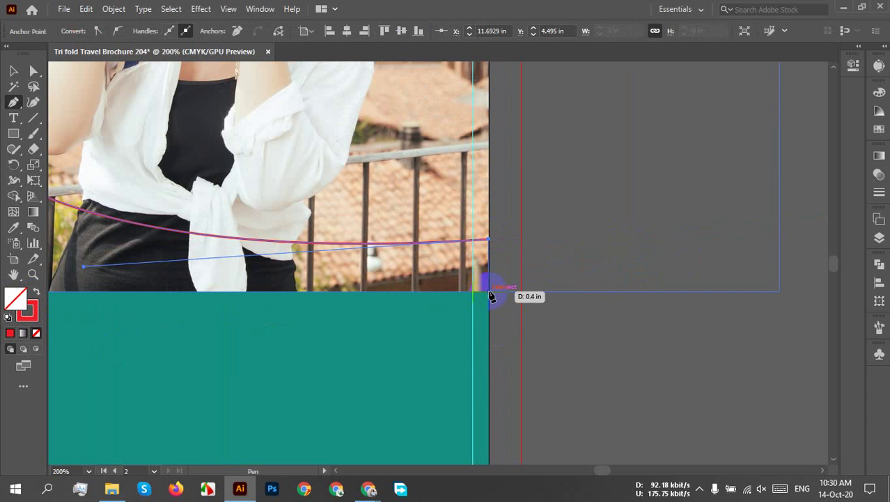
left_click_drag(490, 295, 310, 348)
left_click(540, 294)
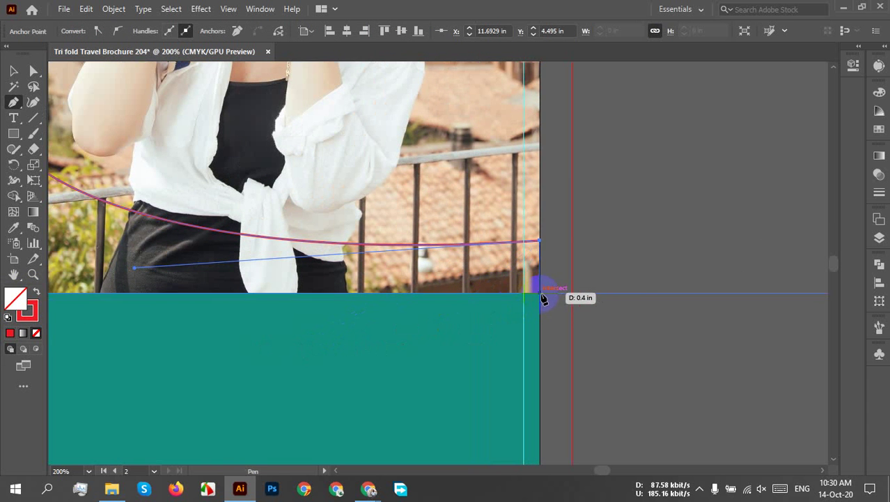
scroll(431, 359, "left", 6)
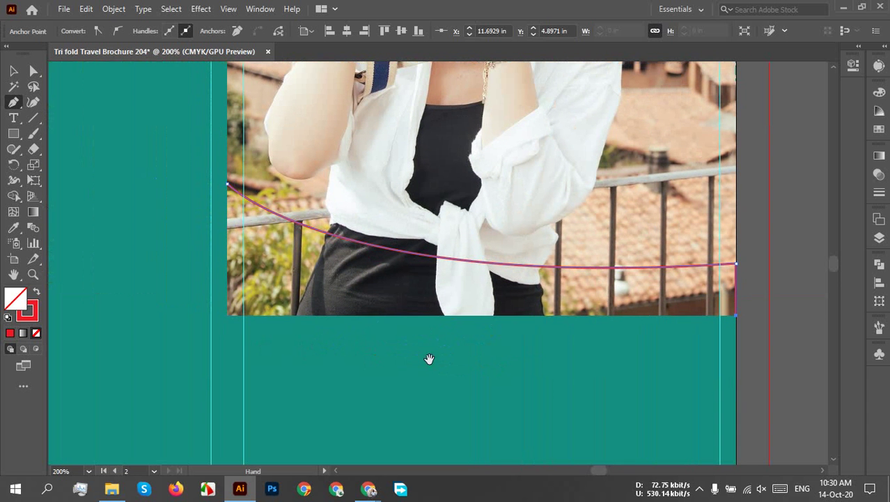
left_click(230, 315)
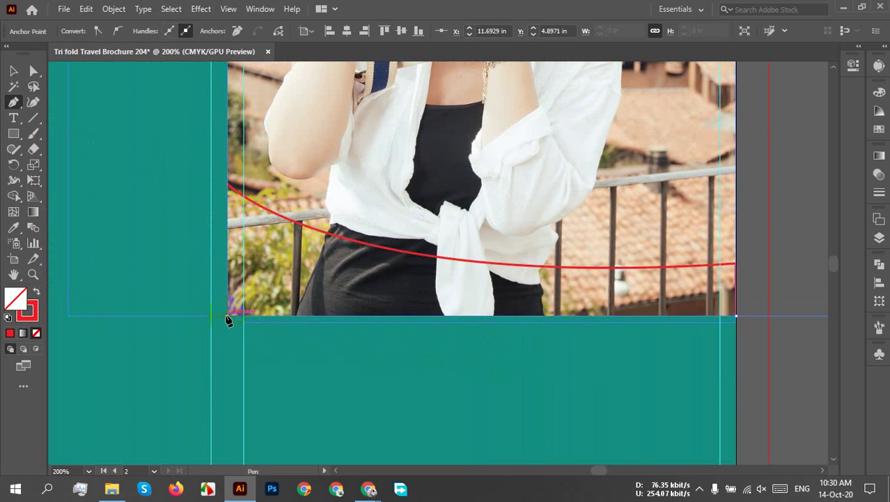
left_click(353, 315)
left_click(229, 185)
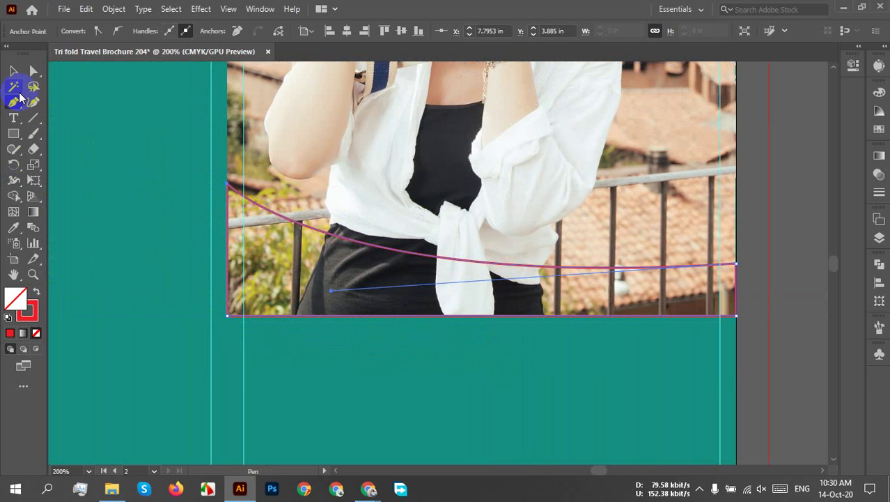
scroll(159, 165, "down", 3)
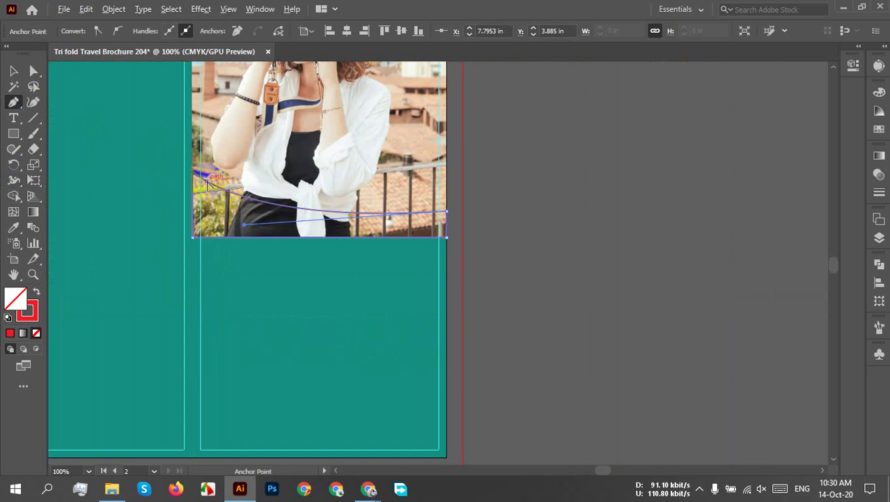
scroll(411, 218, "up", 2)
scroll(411, 218, "up", 2)
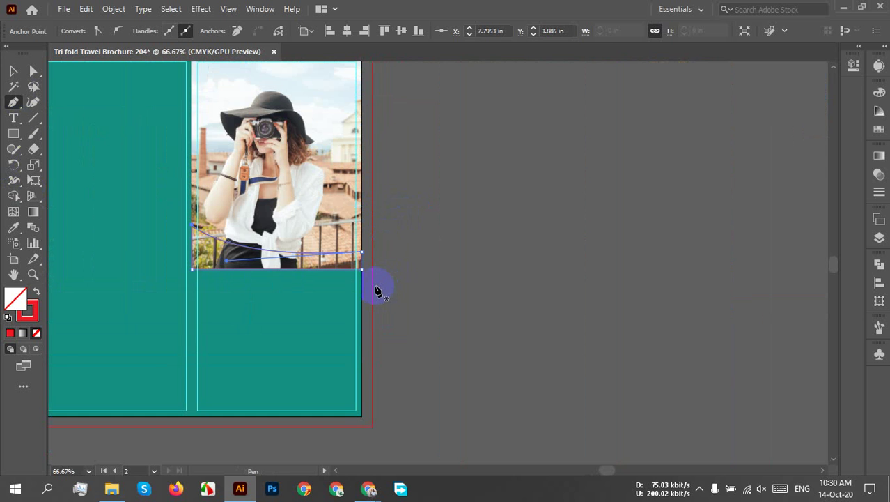
left_click(515, 260)
key("v")
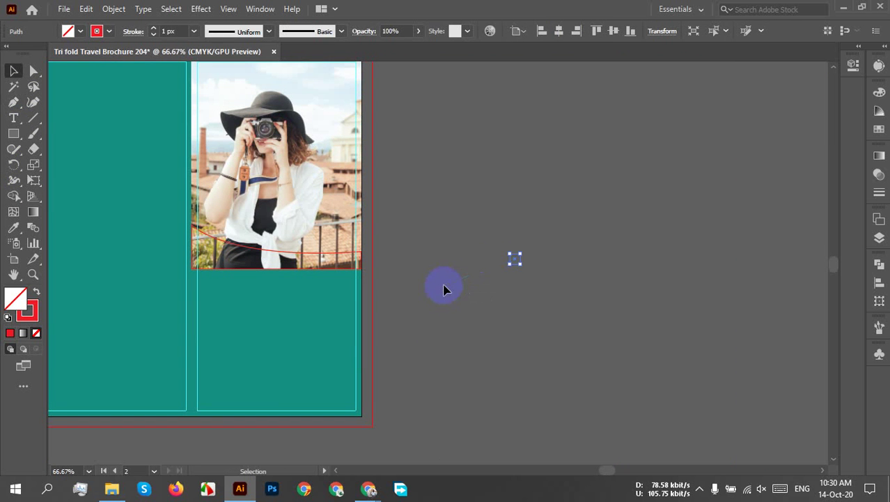
left_click_drag(585, 236, 472, 323)
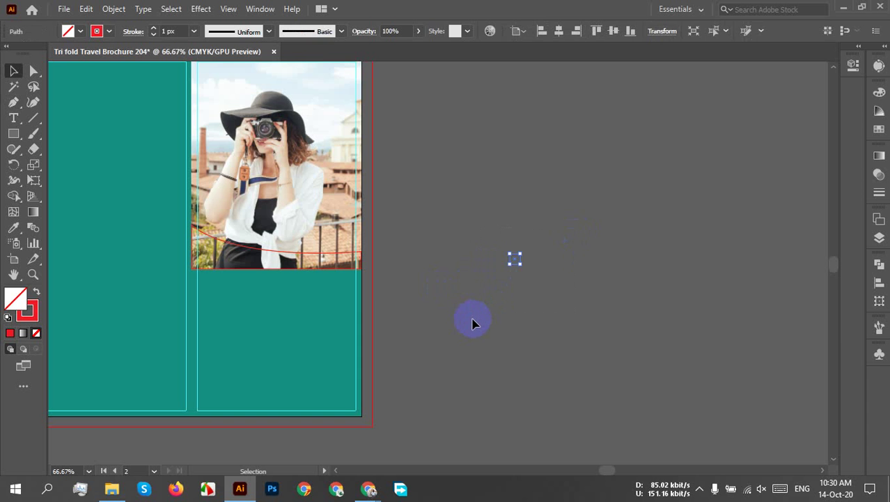
Delete the small leftover square beside the artboard and swap the curved shape's red stroke to its fill.
key("Delete")
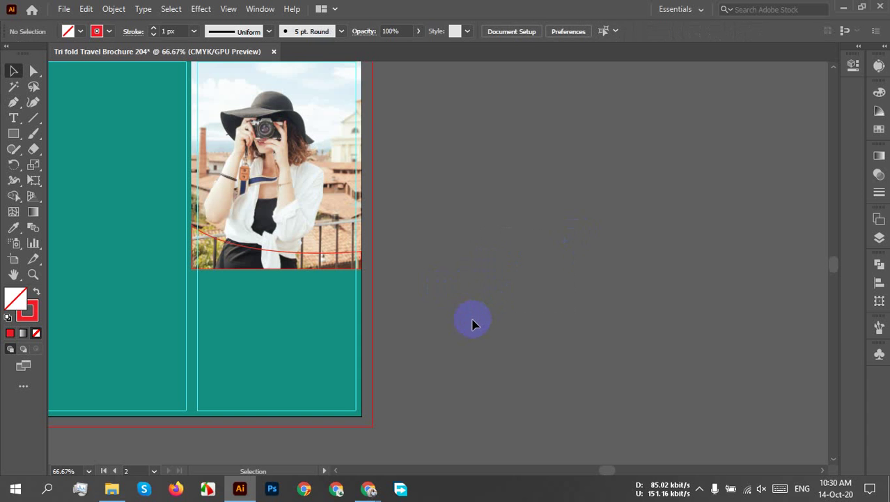
left_click(308, 252)
left_click(36, 292)
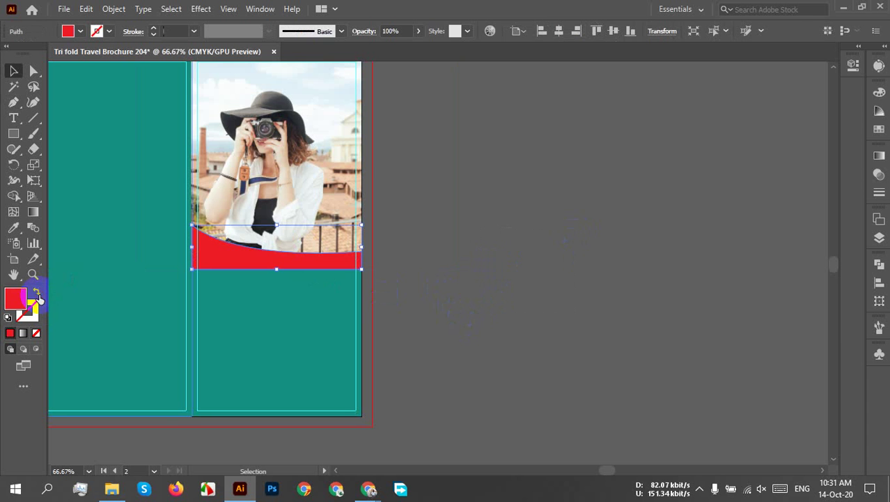
left_click(471, 294)
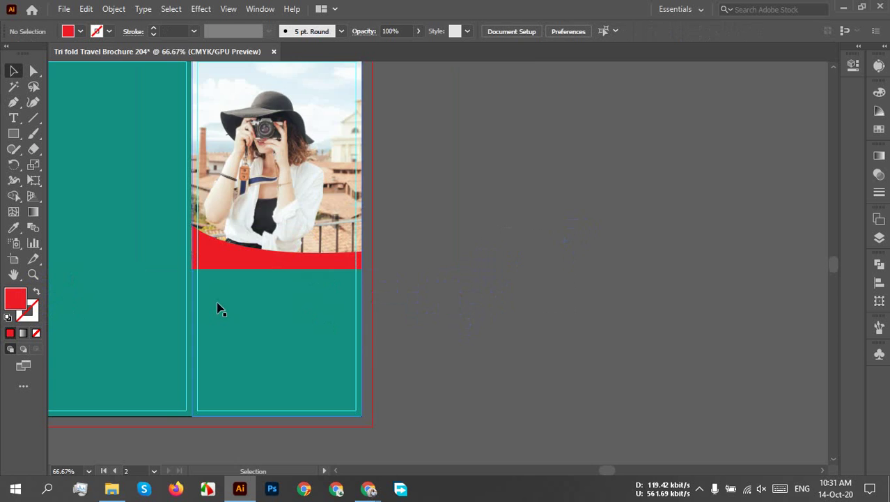
Examine the red curved shape and the empty teal area beneath it on the third panel.
scroll(222, 301, "up", 4)
scroll(334, 248, "down", 3)
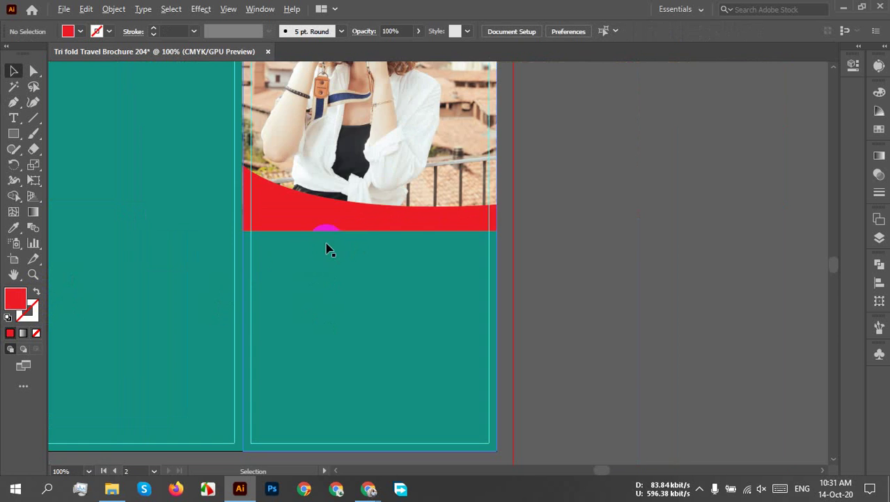
scroll(255, 231, "up", 3)
scroll(255, 230, "down", 3)
scroll(256, 232, "down", 1)
left_click(537, 240)
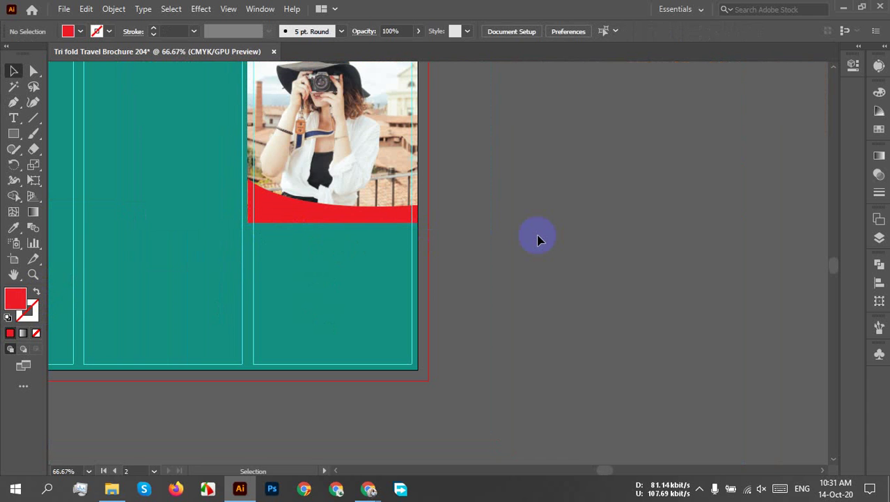
scroll(448, 253, "up", 1)
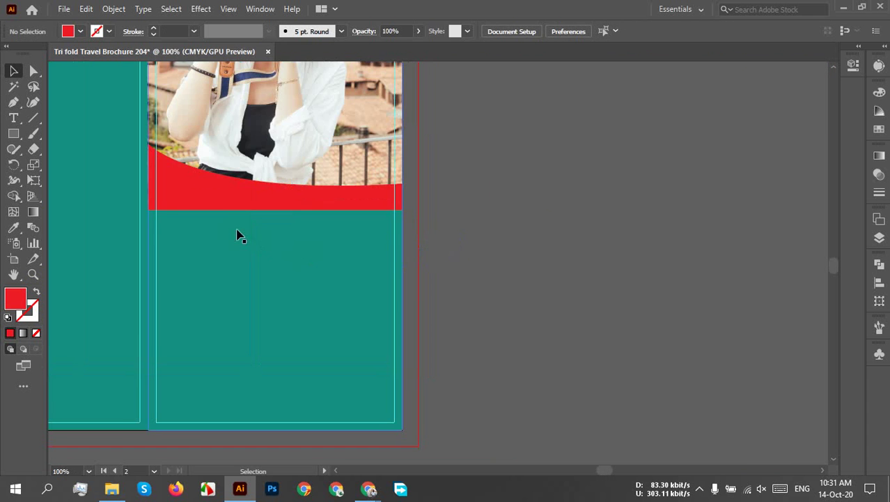
left_click_drag(228, 218, 341, 254)
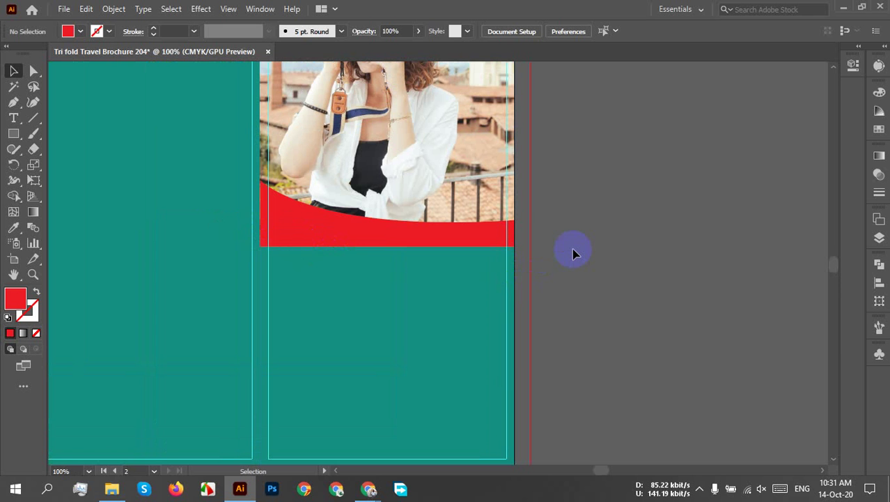
scroll(502, 299, "down", 3)
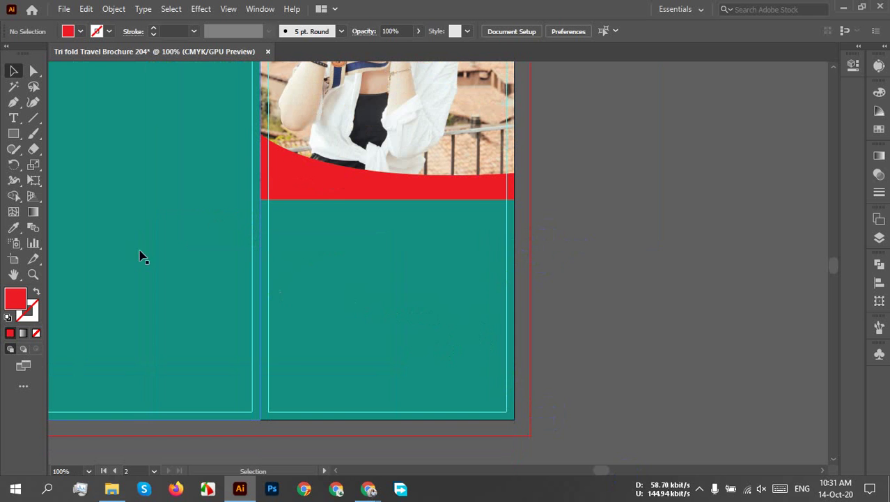
Start a point text object on the third panel's teal area below the red curved shape.
left_click(294, 251)
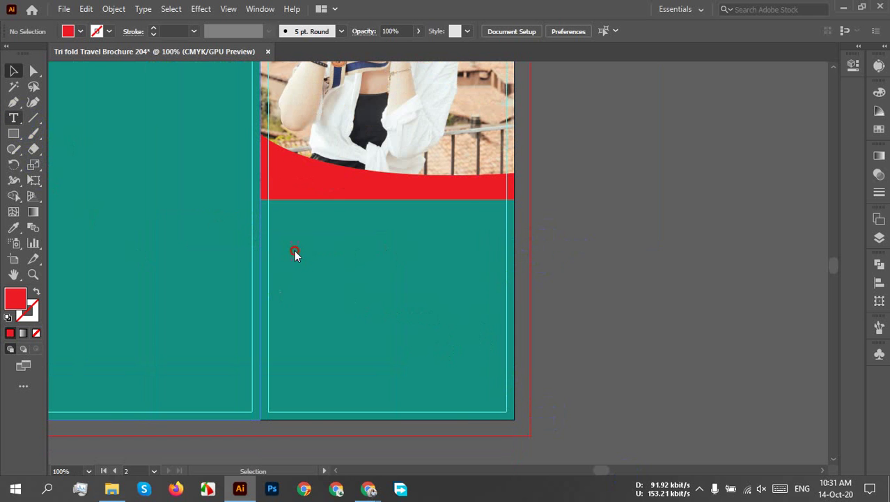
key("t")
left_click(294, 250)
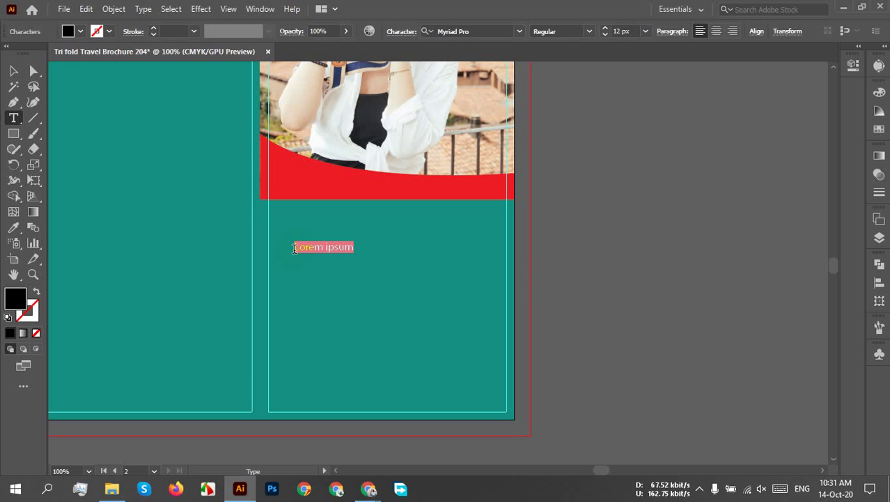
type("Tha")
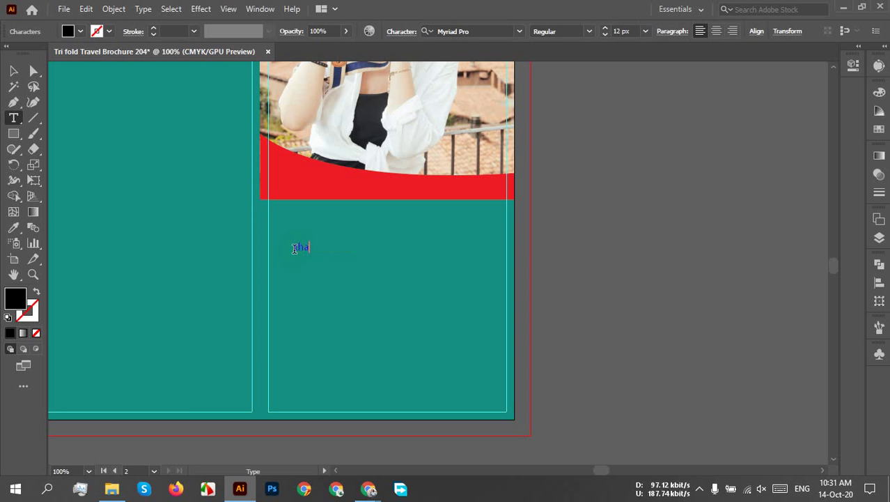
type("m")
type("ra")
type("ve")
type("l")
type(" V")
type("r")
key("BackSpace")
type("u")
left_click(525, 207, "ctrl")
left_click_drag(301, 246, 324, 245)
key("BackSpace")
key("BackSpace")
key("BackSpace")
key("BackSpace")
key("BackSpace")
key("BackSpace")
key("BackSpace")
key("BackSpace")
Enter "Business name" as the text and finish editing it.
type("Business nam")
left_click(12, 72)
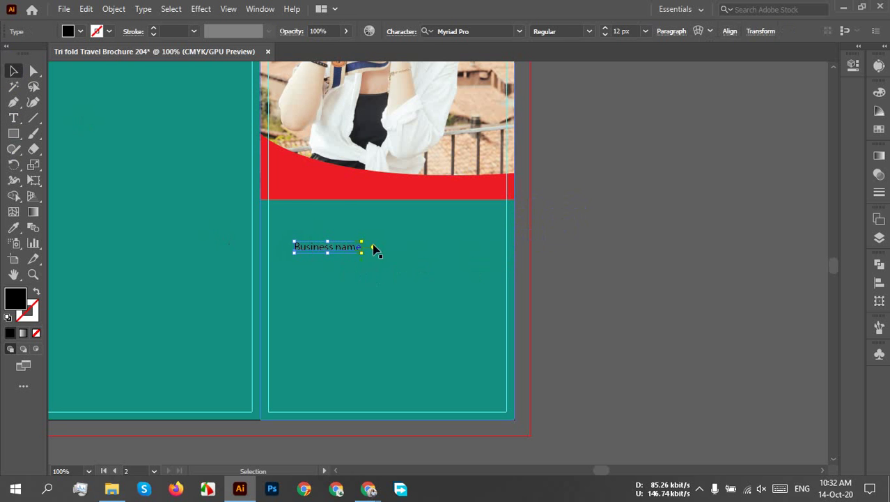
left_click(625, 30)
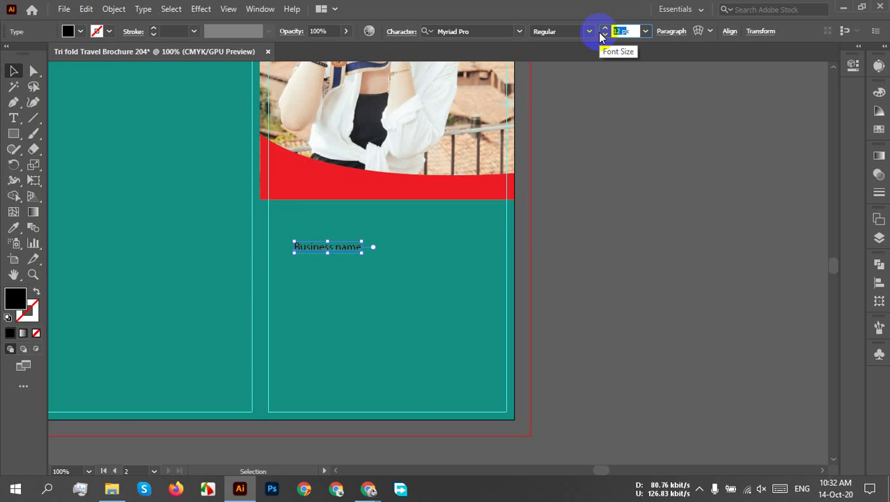
type("60")
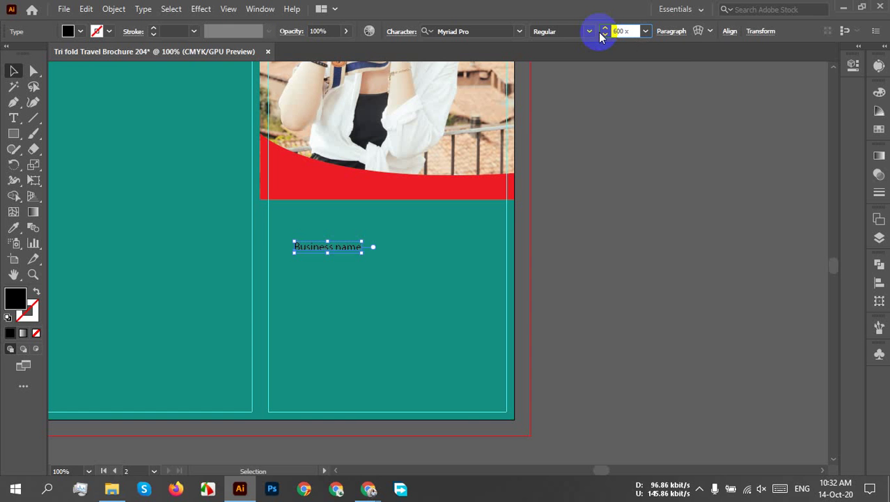
key("Return")
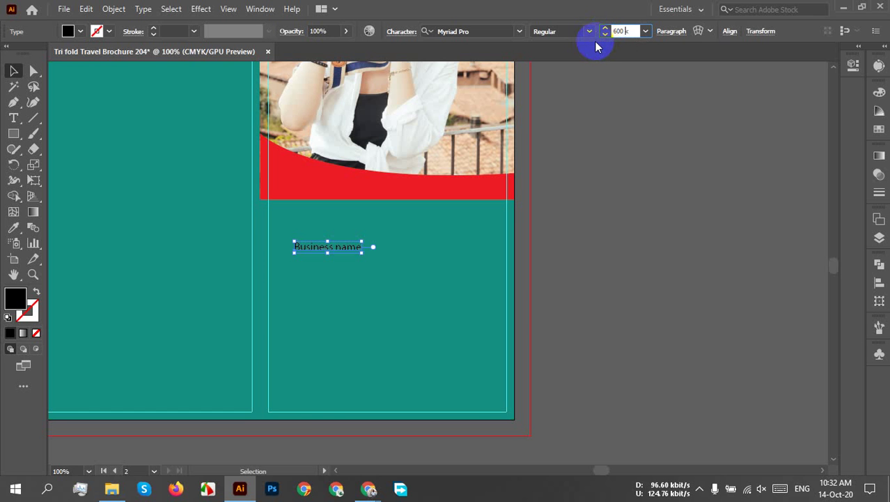
left_click(394, 304)
left_click_drag(394, 304, 246, 231)
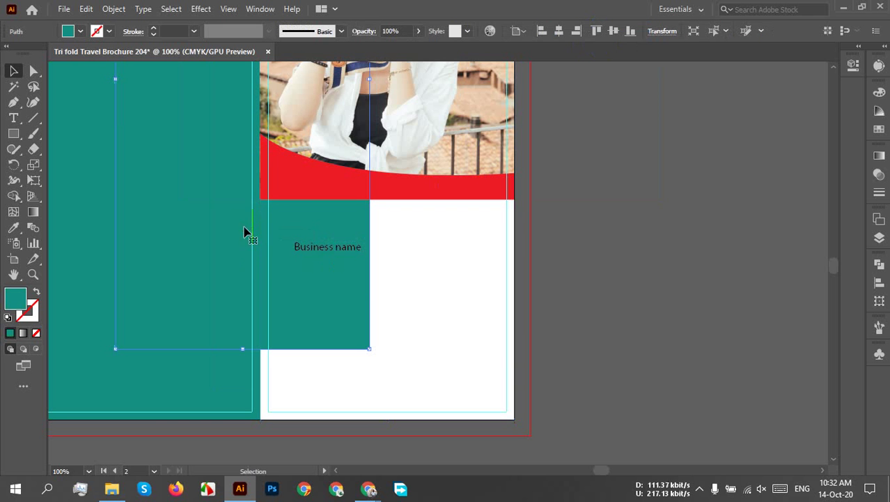
key("ctrl+z")
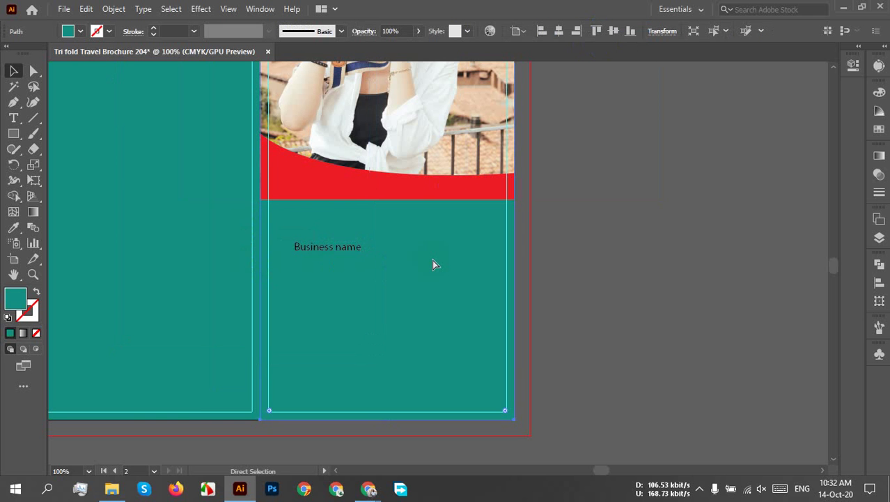
key("ctrl+shift+a")
Scale the "Business name" text up to about 43.75 px and align its start with the panel's inner margin guide.
left_click(319, 247)
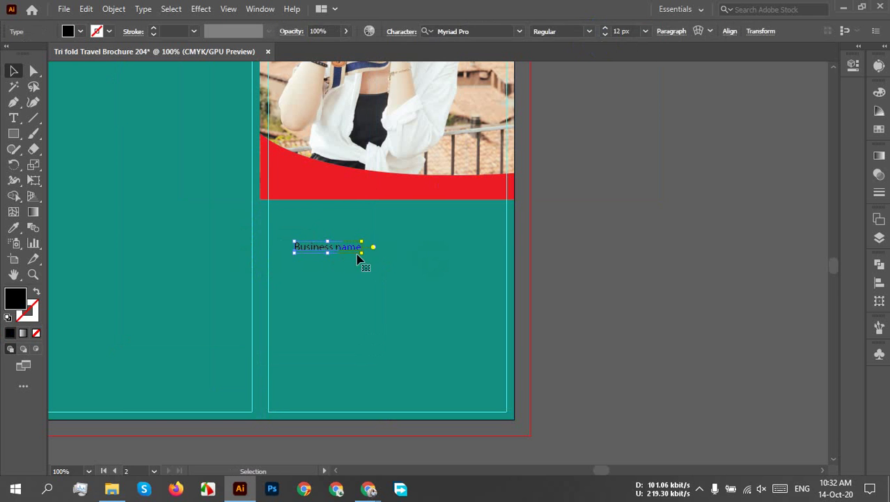
left_click_drag(361, 255, 537, 302)
left_click_drag(396, 277, 375, 271)
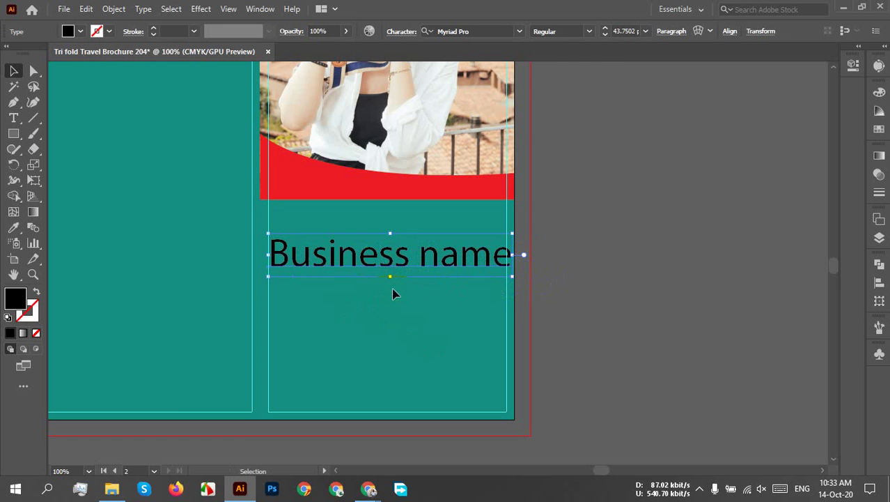
Break the title into two lines, with "Business" above "name".
scroll(393, 292, "up", 1)
left_click(412, 258)
double_click(412, 257)
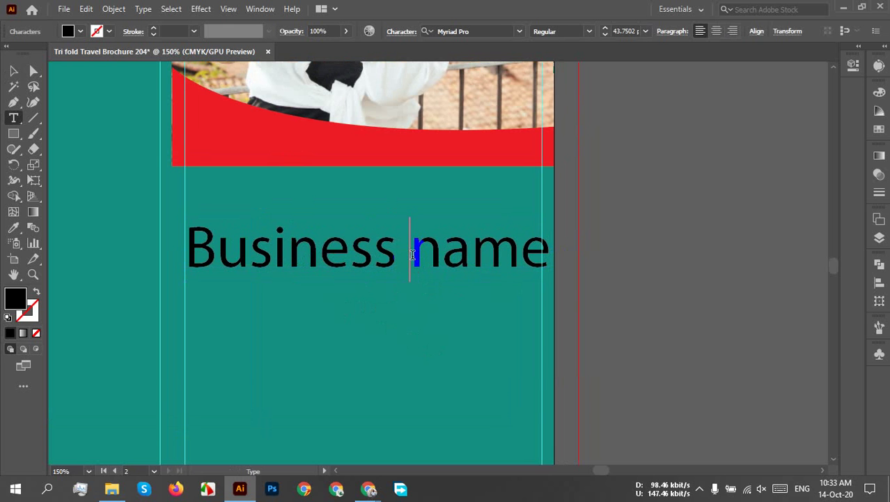
key("BackSpace")
key("Return")
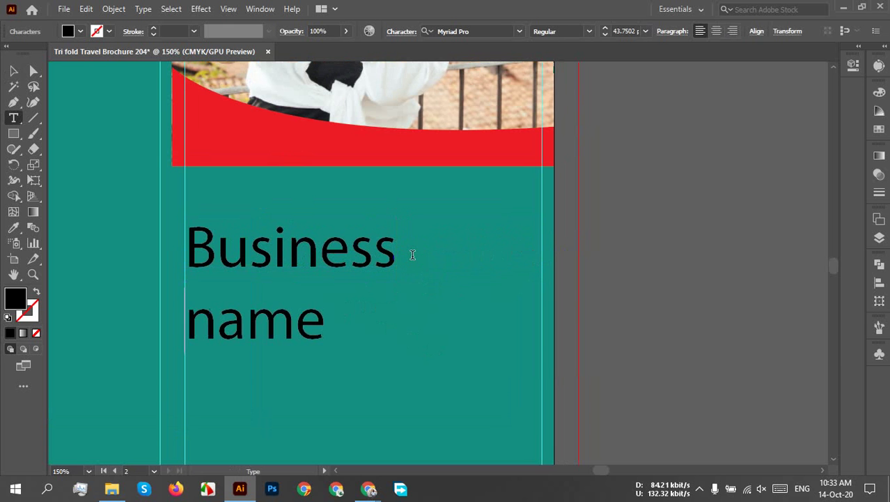
key("Escape")
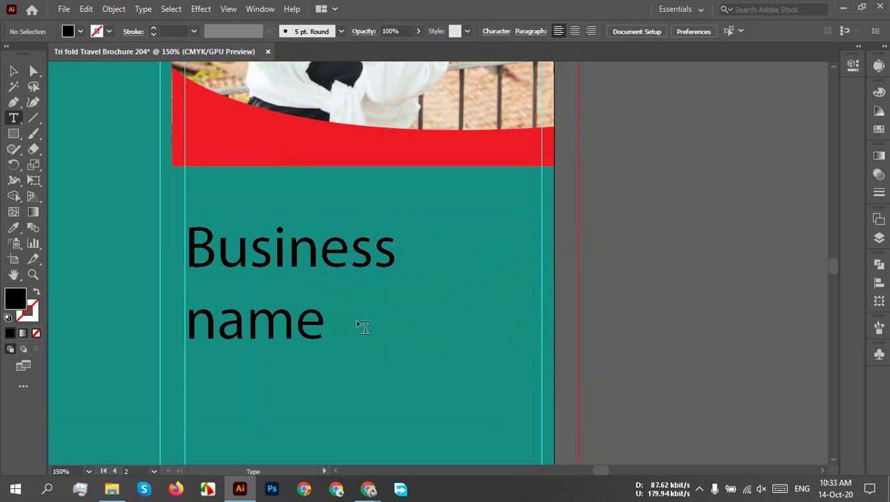
left_click(322, 313)
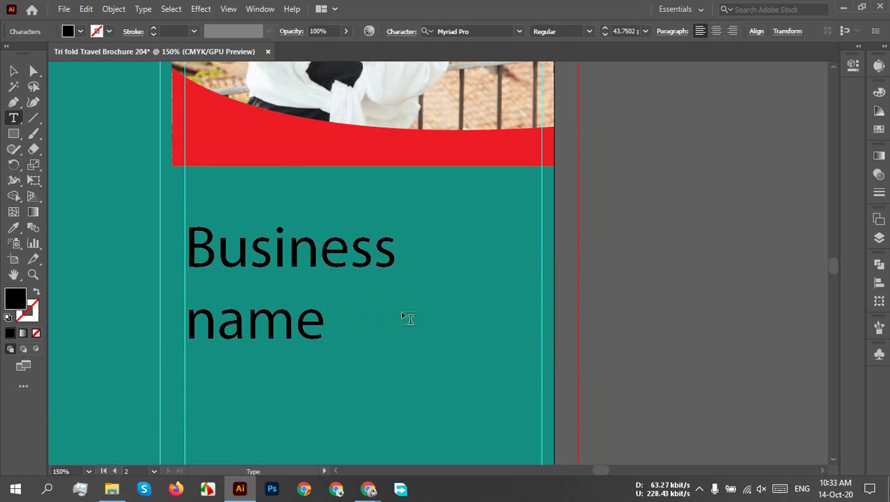
type("Na")
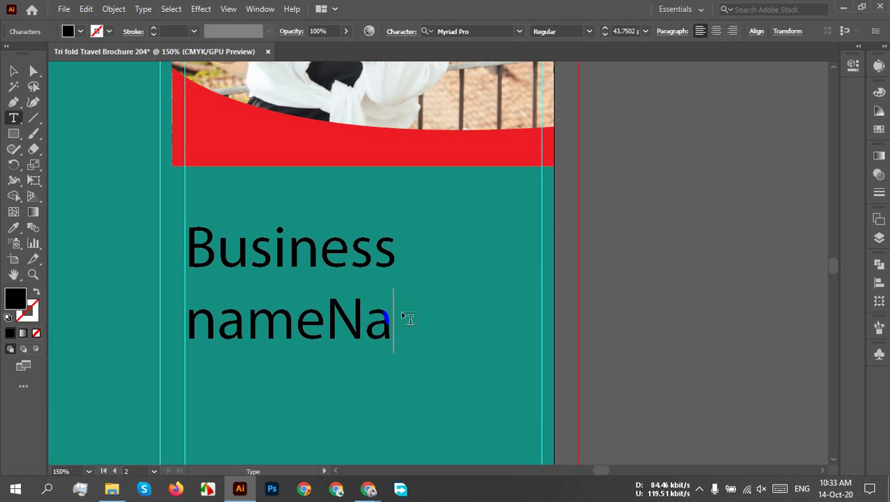
key("BackSpace")
key("BackSpace")
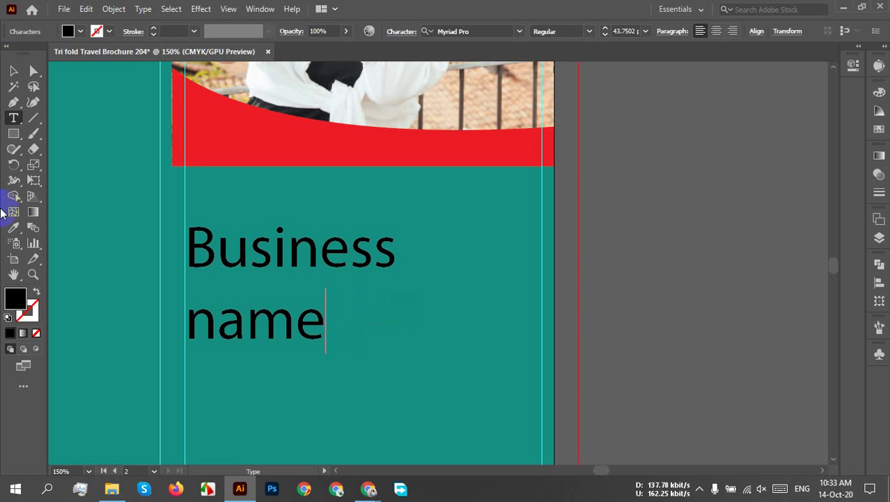
Set the leading of the two-line "Business name" text to 36 px.
left_click(14, 72)
left_click(332, 249)
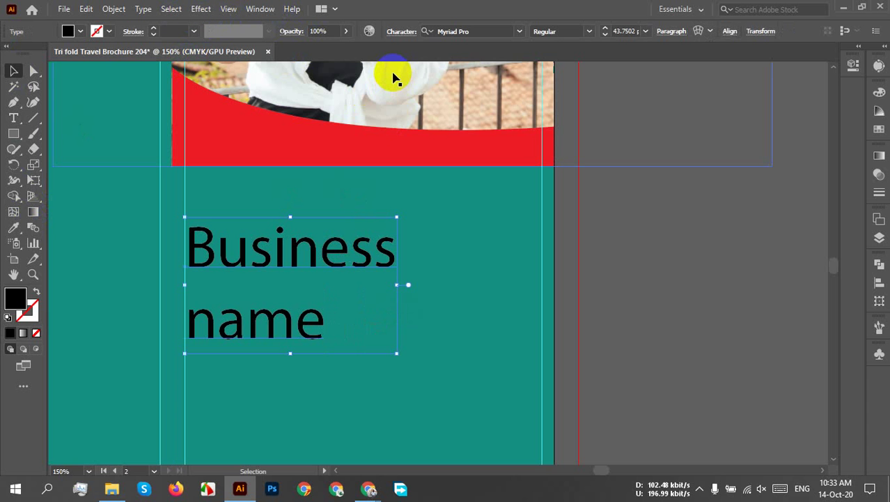
left_click(311, 275)
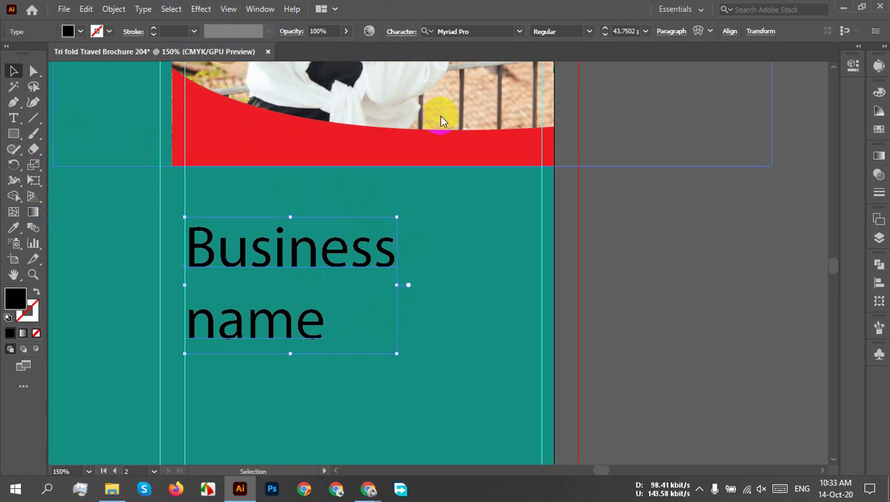
key("ctrl+t")
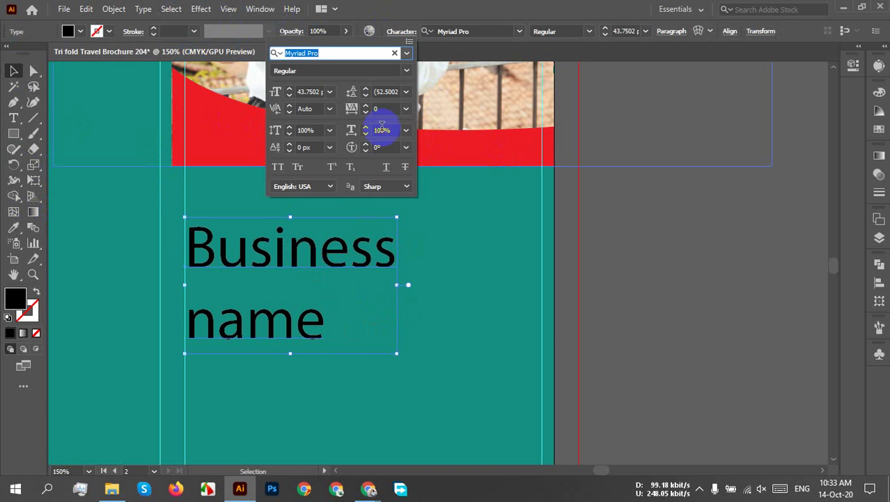
left_click(405, 91)
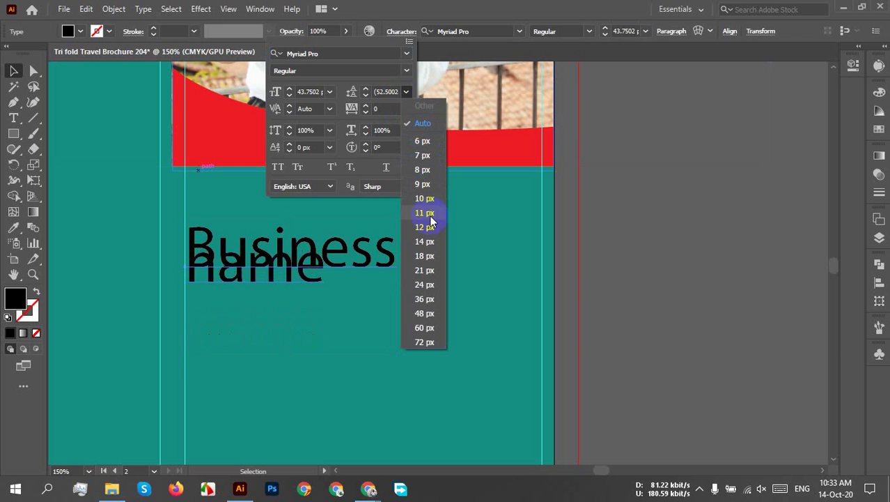
left_click(423, 299)
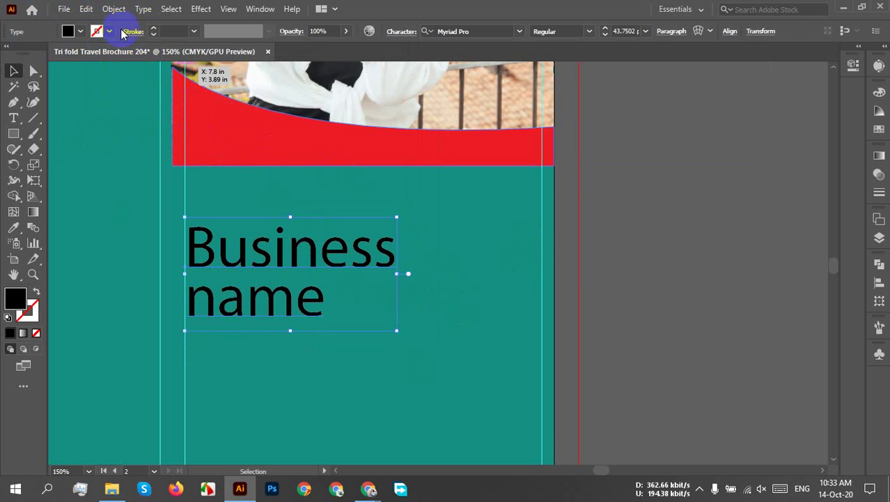
Change the case of the "Business name" title to uppercase.
left_click(143, 9)
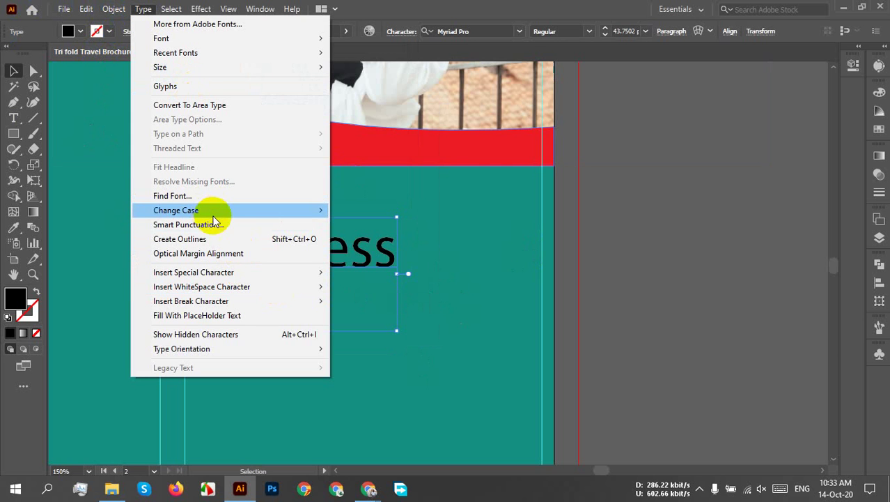
mouse_move(219, 210)
left_click(362, 212)
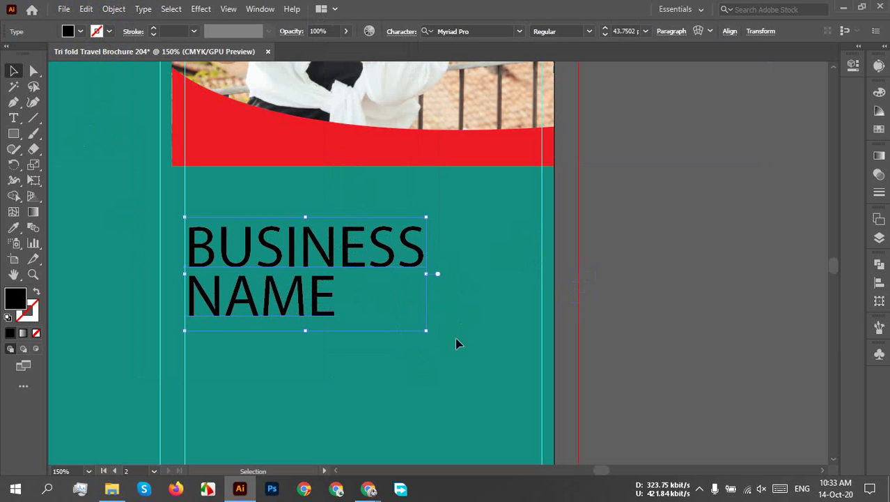
Set the "BUSINESS NAME" title's font to Morganite Book.
left_click(476, 30)
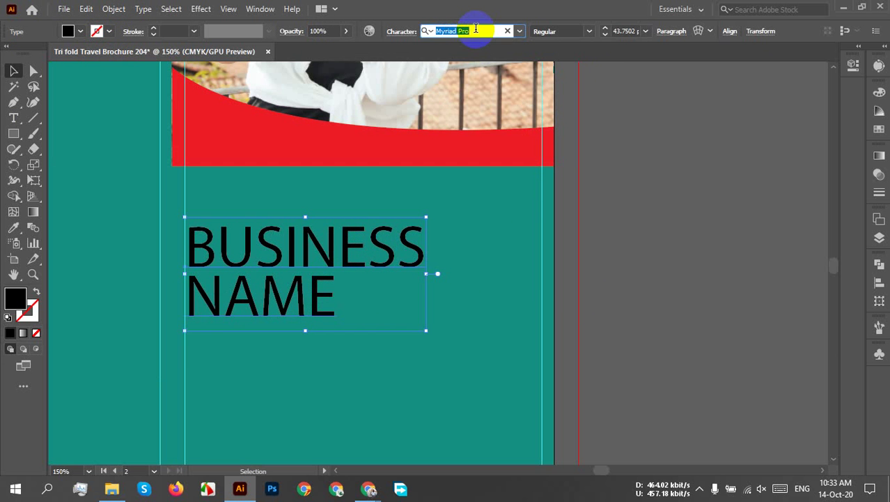
type("mor")
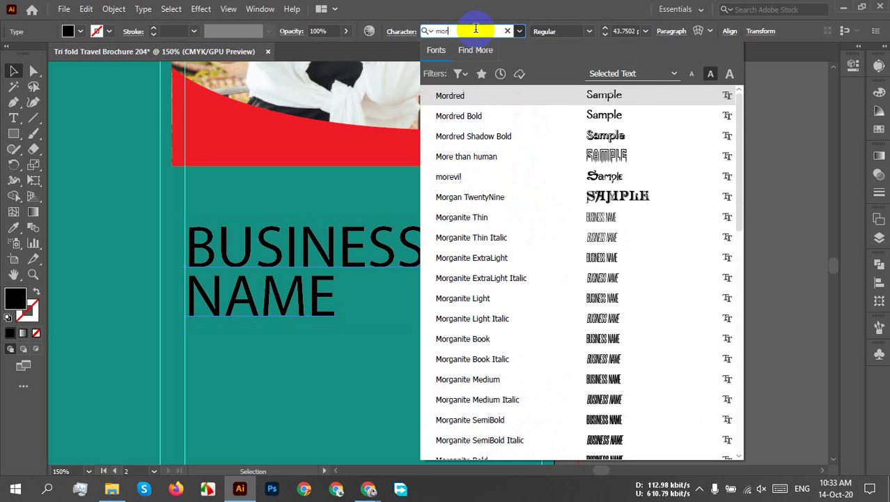
type("ganite")
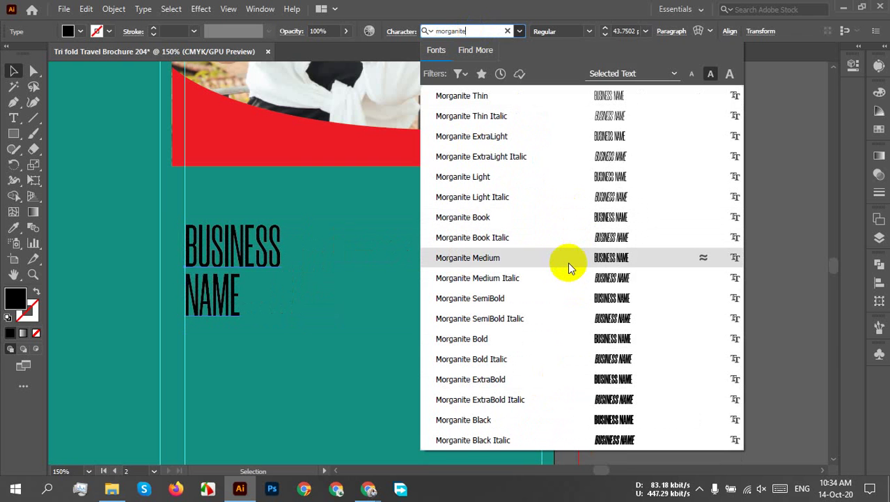
left_click(549, 217)
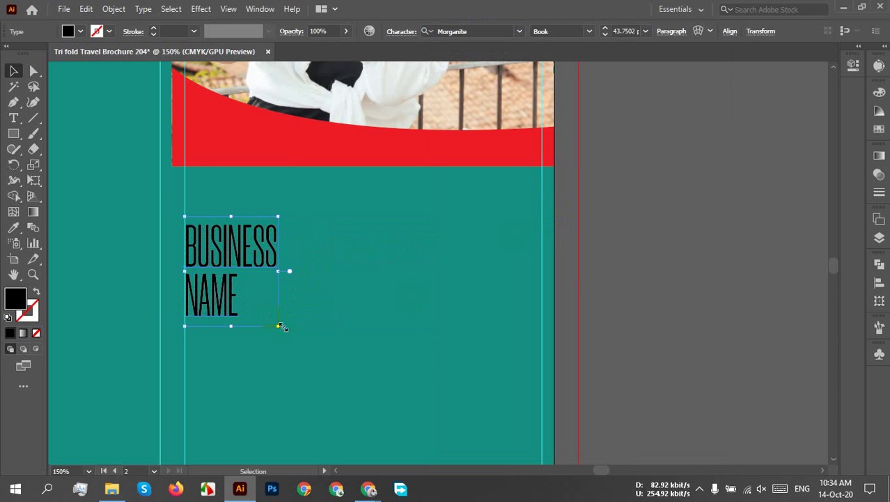
Scale the "BUSINESS NAME" title up to about 69.7 px, keeping its start on the margin guide.
left_click_drag(279, 326, 371, 392)
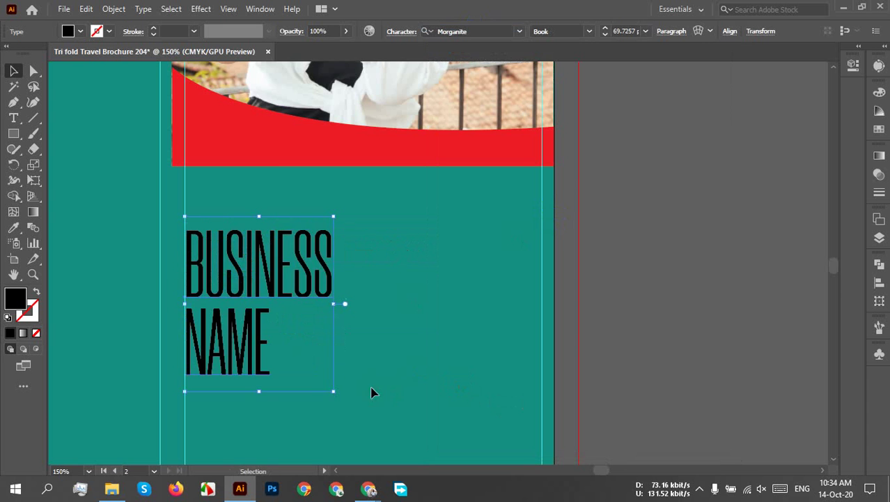
scroll(345, 382, "down", 2)
scroll(378, 368, "up", 2)
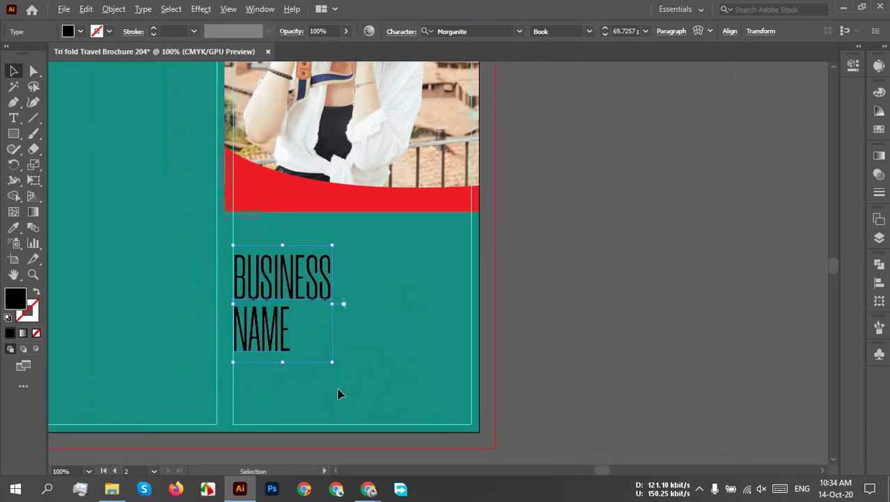
Open the title text for editing at the word "NAME".
scroll(299, 356, "down", 1)
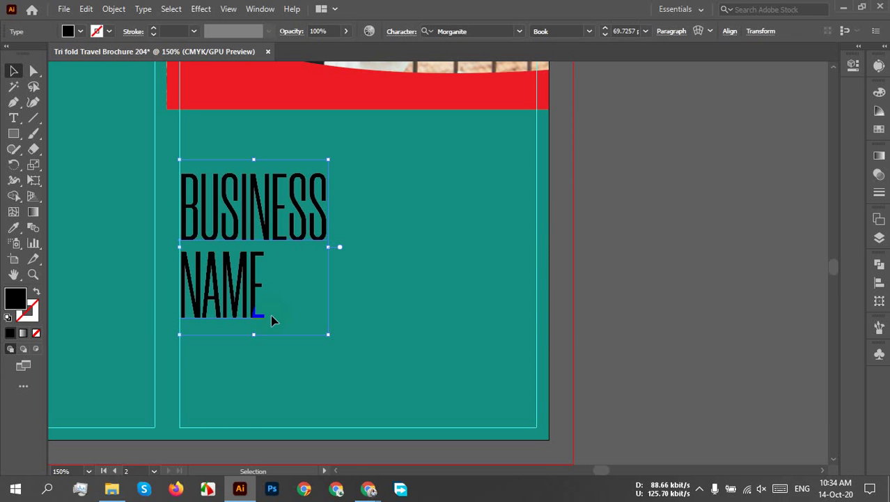
double_click(185, 277)
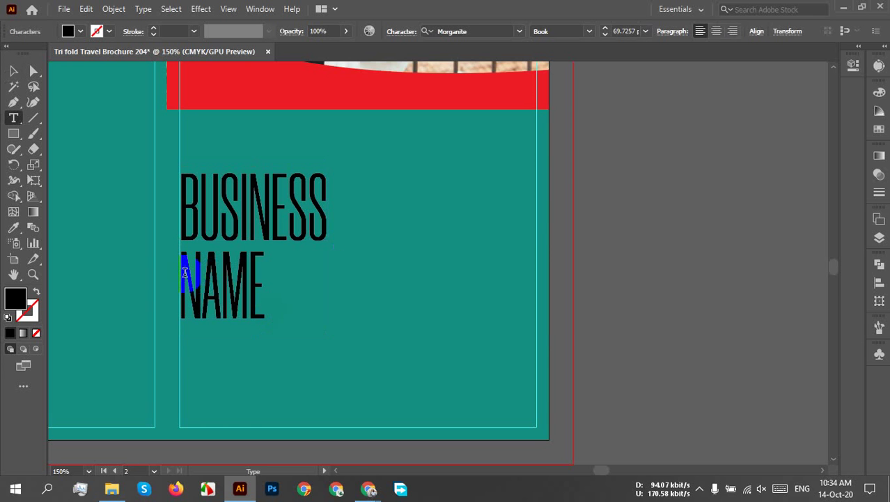
Put BUSINESS NAME on one line and enlarge it to about 97 pt to fit the front panel's width between the guides.
key("BackSpace")
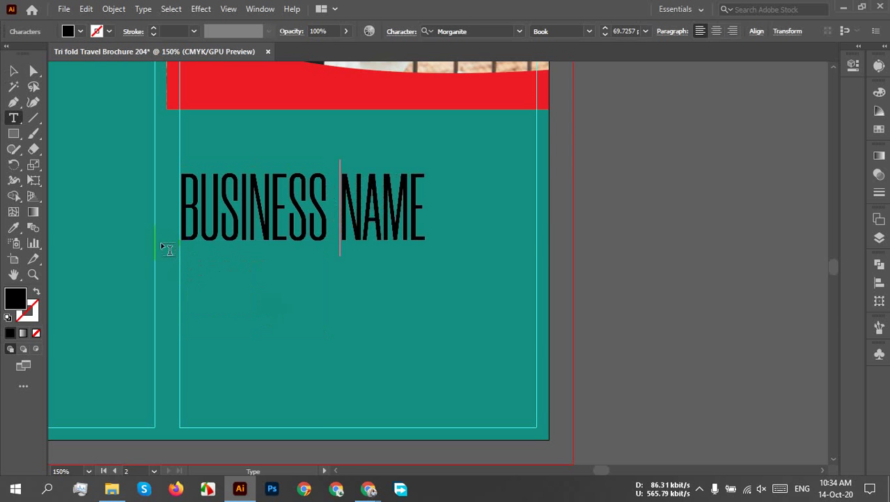
left_click(12, 70)
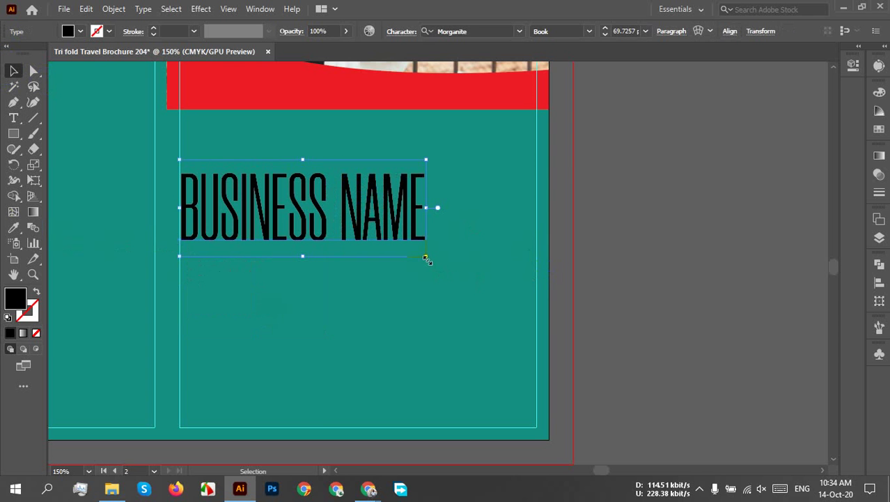
left_click_drag(426, 259, 553, 299)
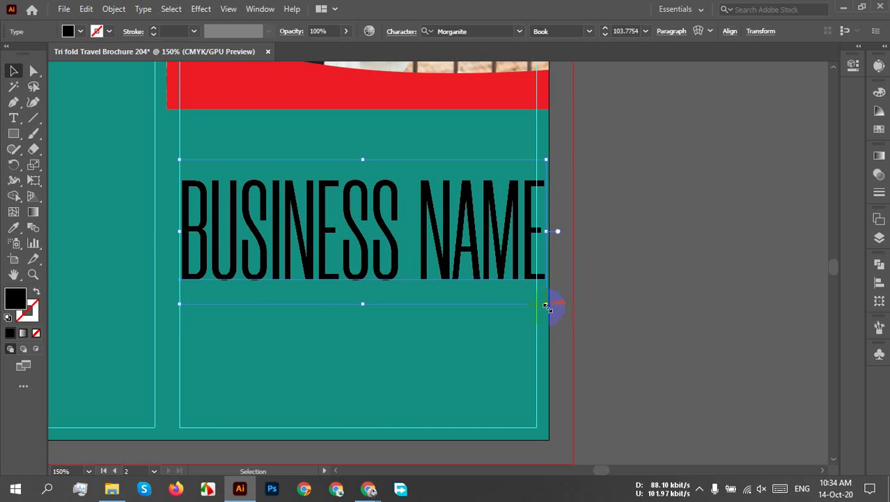
scroll(545, 304, "down", 4)
scroll(546, 305, "up", 4)
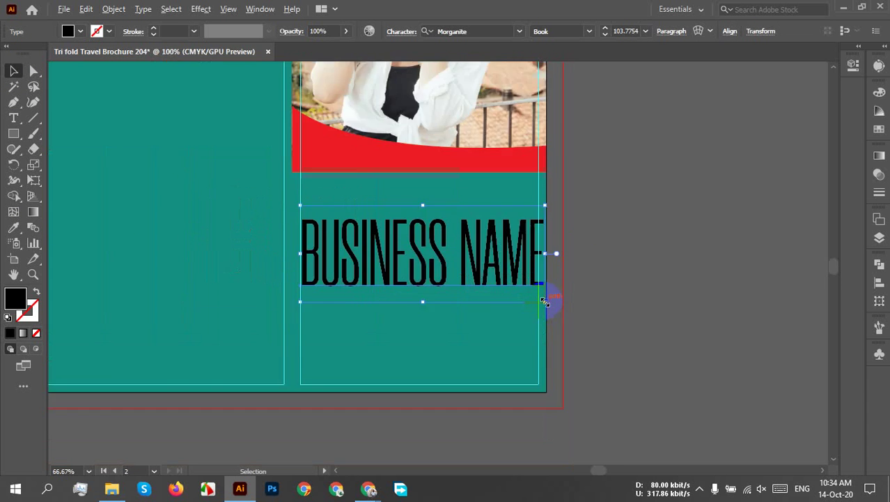
left_click(547, 303)
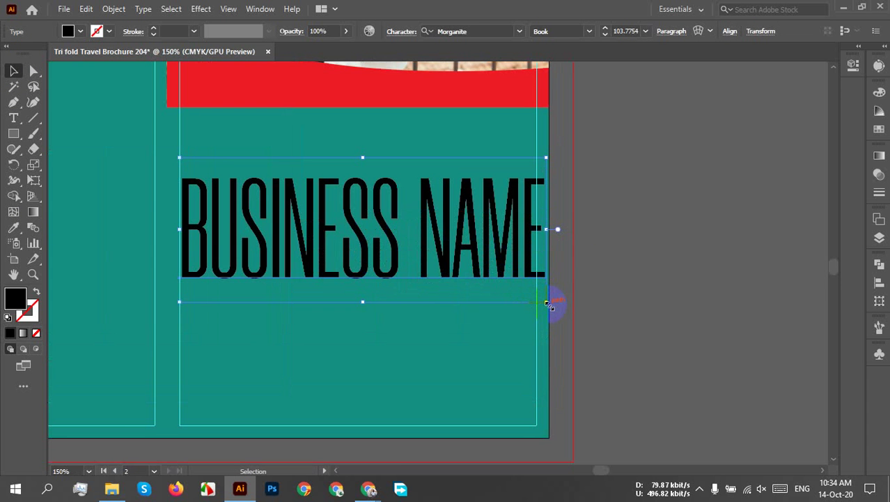
mouse_move(547, 303)
left_mouse_down()
mouse_move(537, 289)
mouse_move(547, 302)
left_mouse_up()
left_click(596, 248)
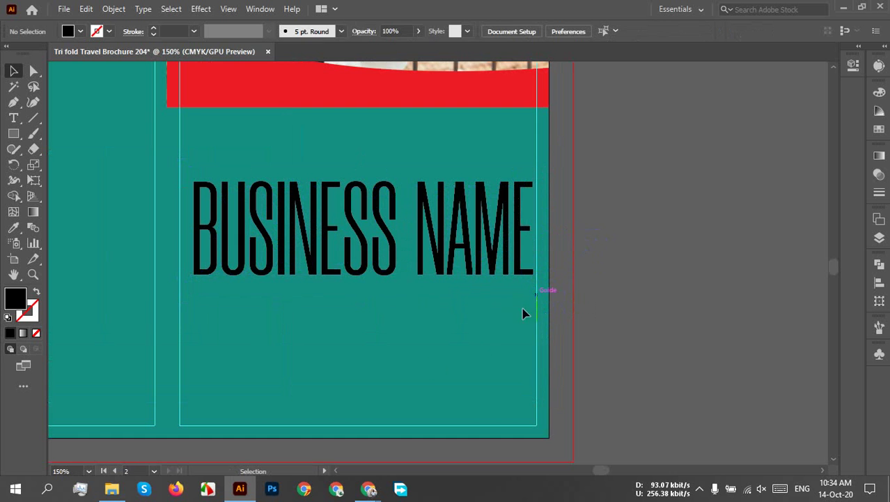
Try to centre the BUSINESS NAME text horizontally on the front panel with Align.
left_click(335, 280)
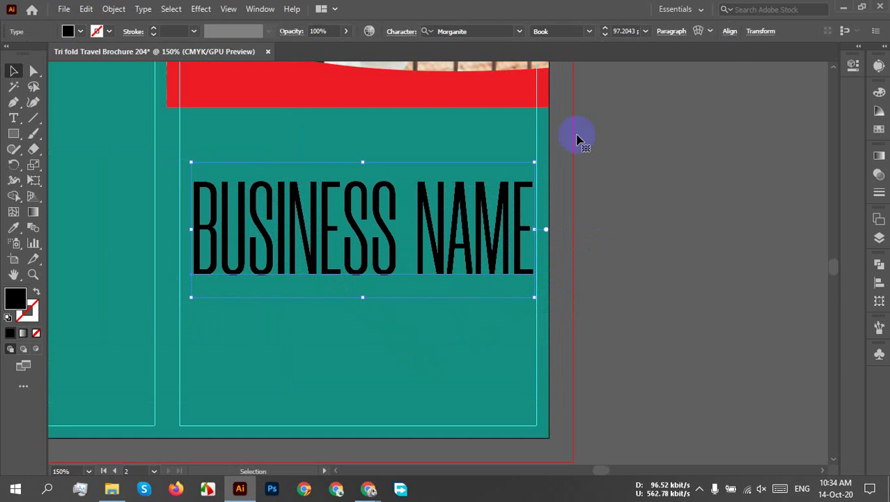
left_click(729, 31)
left_click(621, 68)
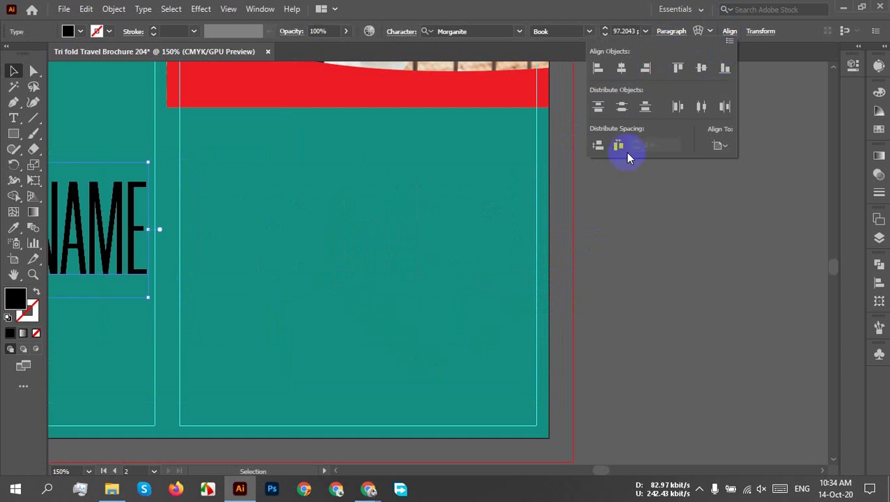
left_click(630, 192)
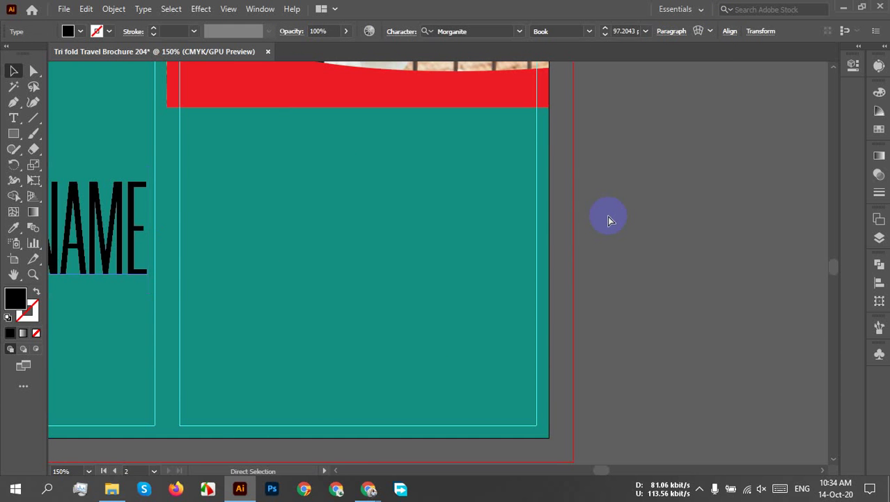
Cut the misplaced BUSINESS NAME text, paste it onto the front panel and move it against the panel's left margin guide.
key("Delete")
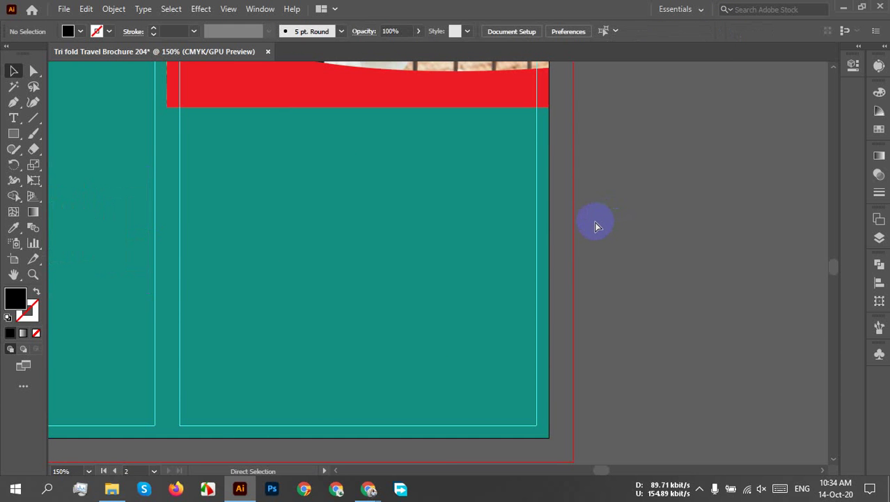
key("c")
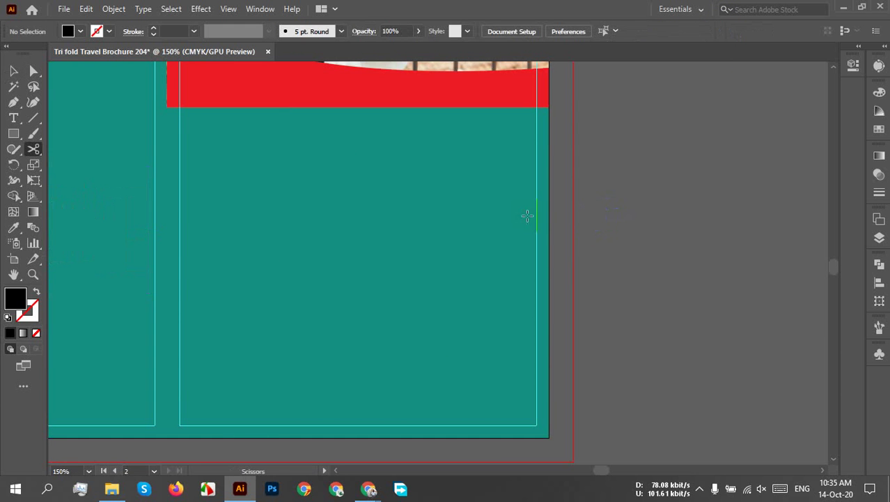
left_click(13, 71)
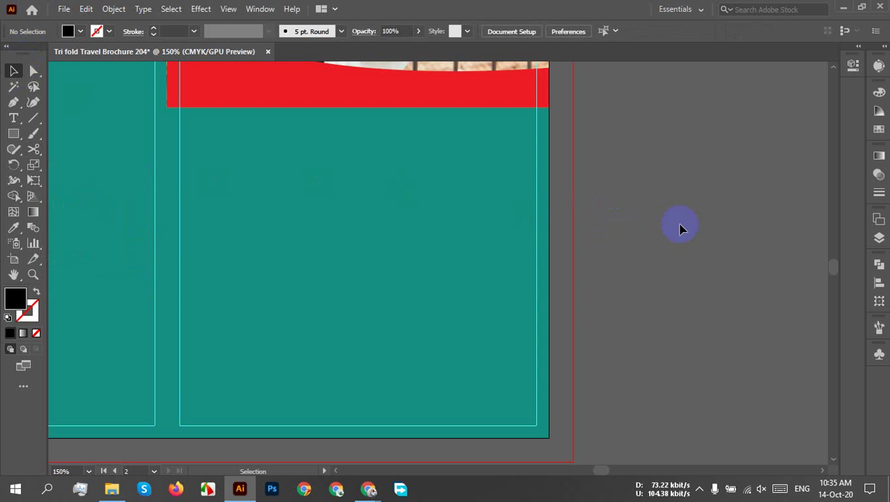
left_click(366, 319)
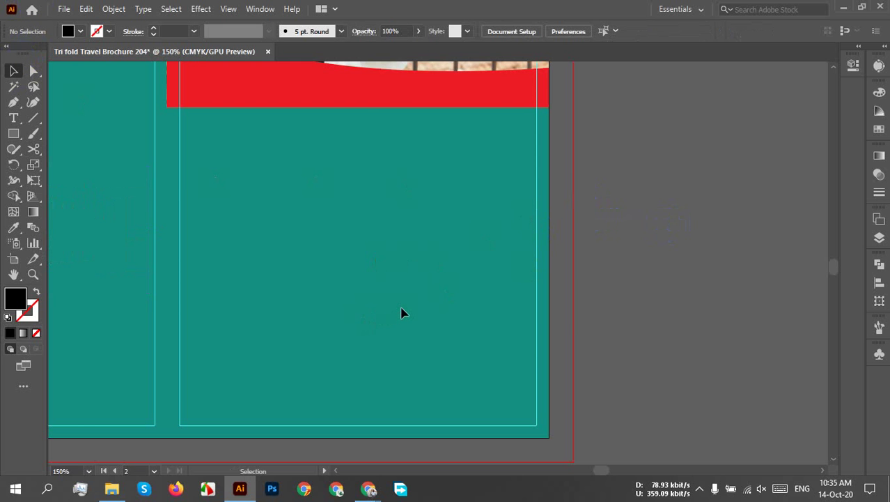
scroll(430, 289, "down", 2)
scroll(430, 289, "up", 2)
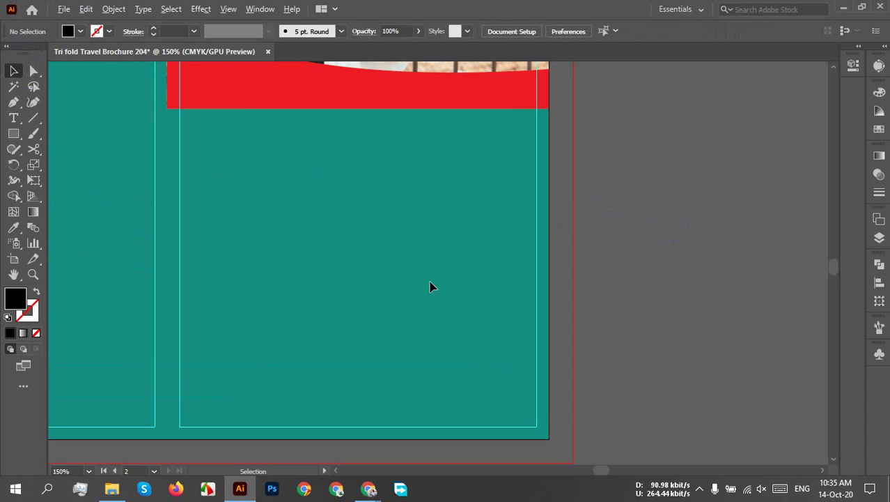
key("ctrl+v")
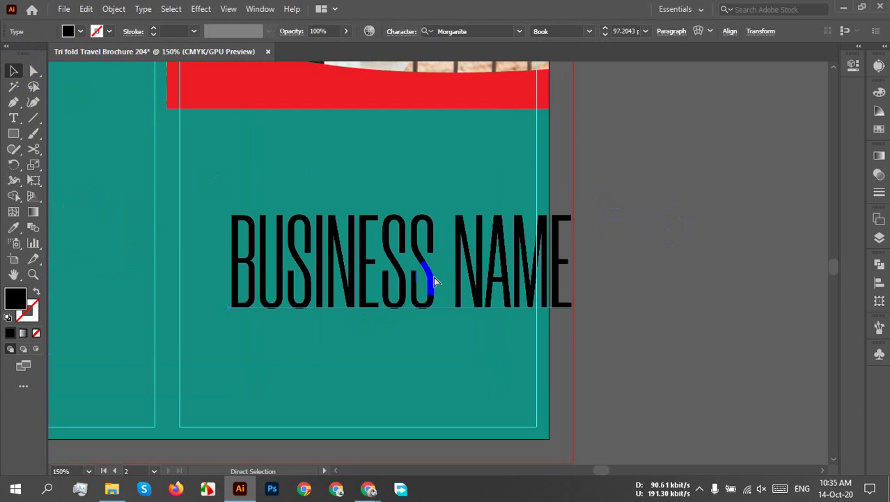
left_click(13, 86)
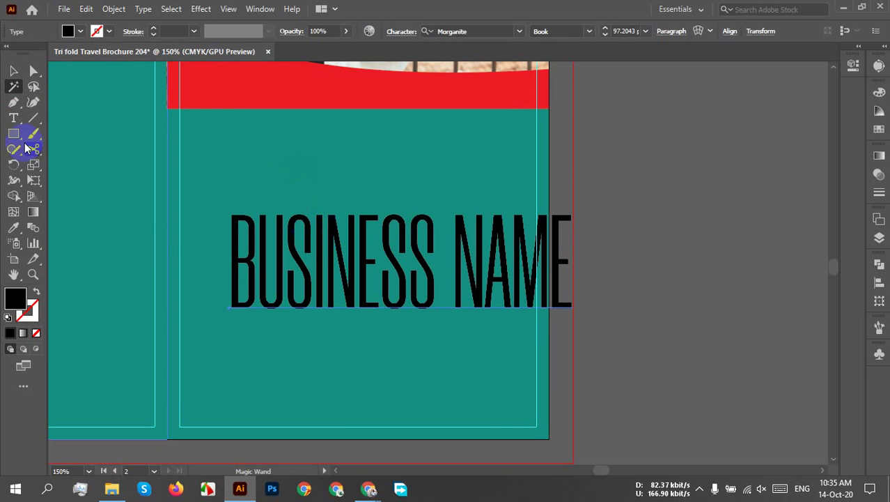
left_click(14, 71)
left_click_drag(457, 292, 409, 249)
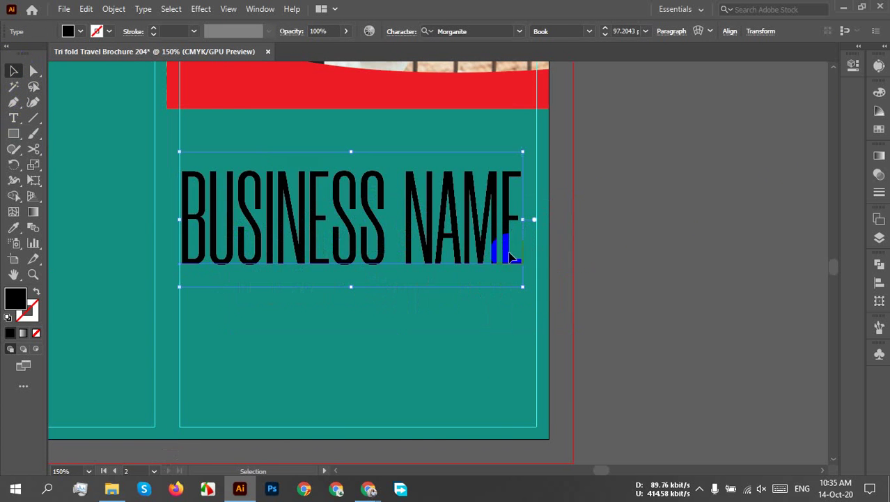
Try horizontal centre alignment on the pasted BUSINESS NAME text, and undo it.
left_click(729, 31)
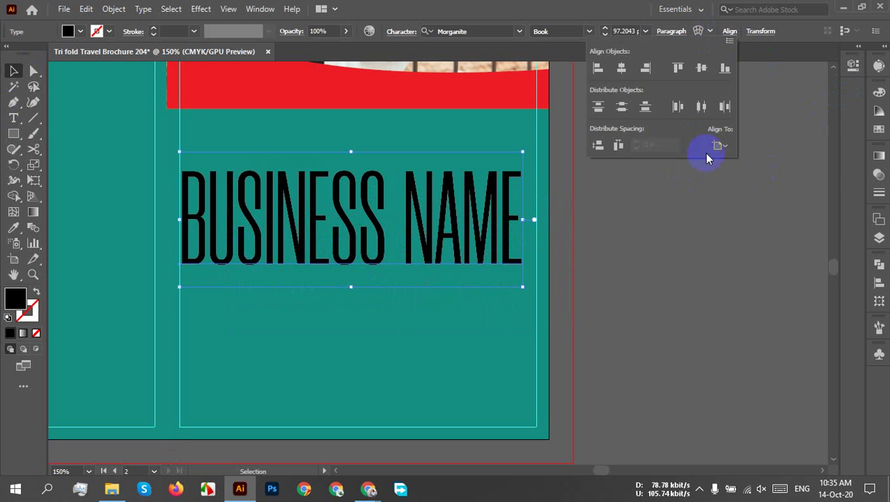
left_click(621, 68)
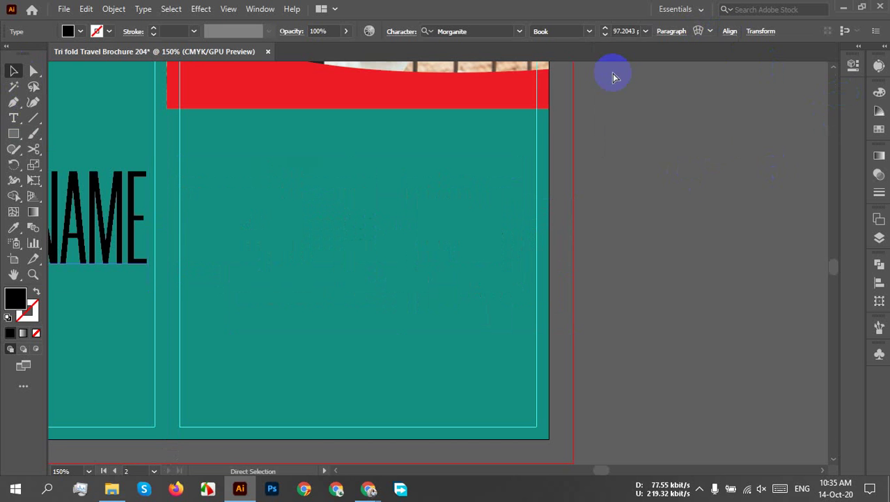
left_click(608, 92)
key("ctrl+z")
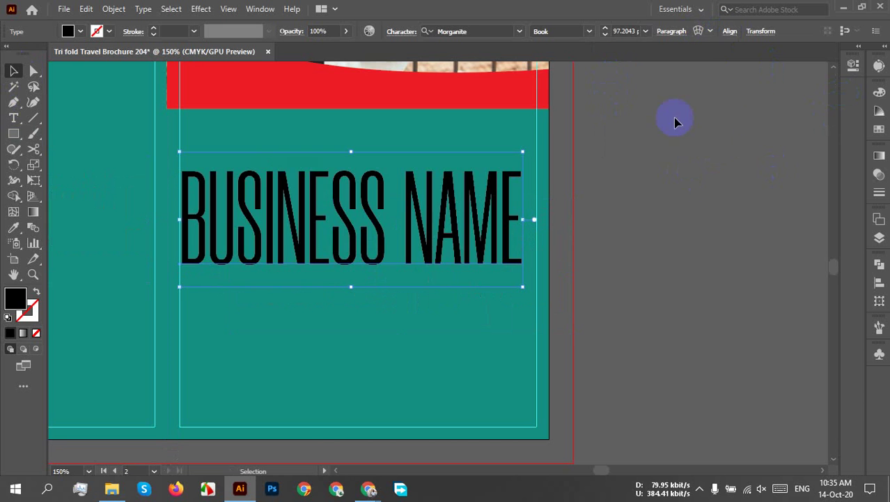
left_click(626, 31)
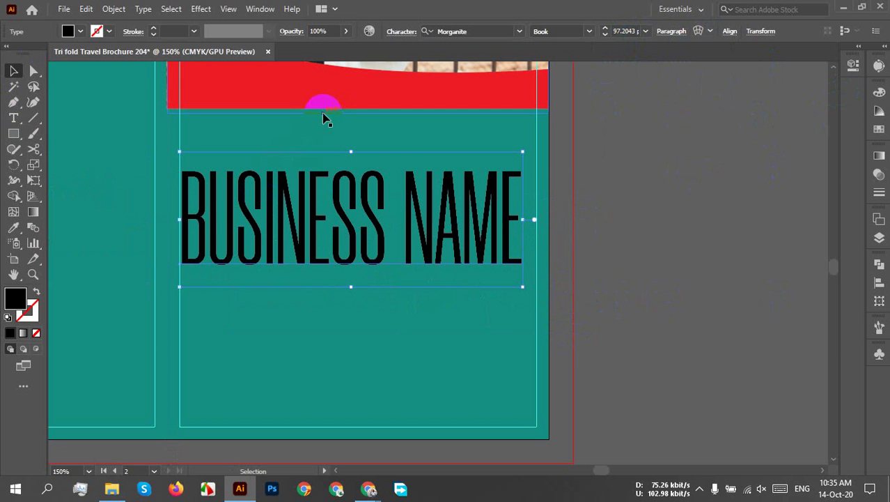
Move the BUSINESS NAME text up below the red band, centred between the front panel's margin guides.
key("ctrl+minus")
left_click_drag(364, 143, 337, 245)
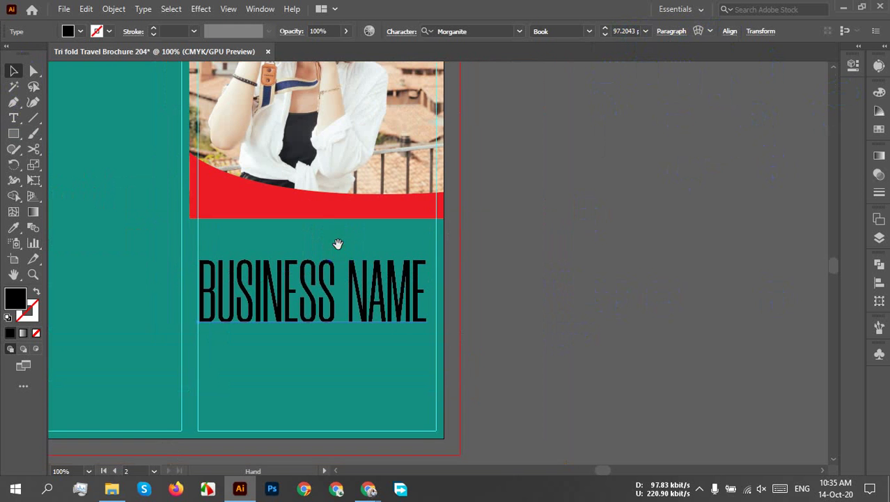
mouse_move(326, 288)
left_mouse_down()
mouse_move(332, 275)
mouse_move(346, 293)
left_mouse_up()
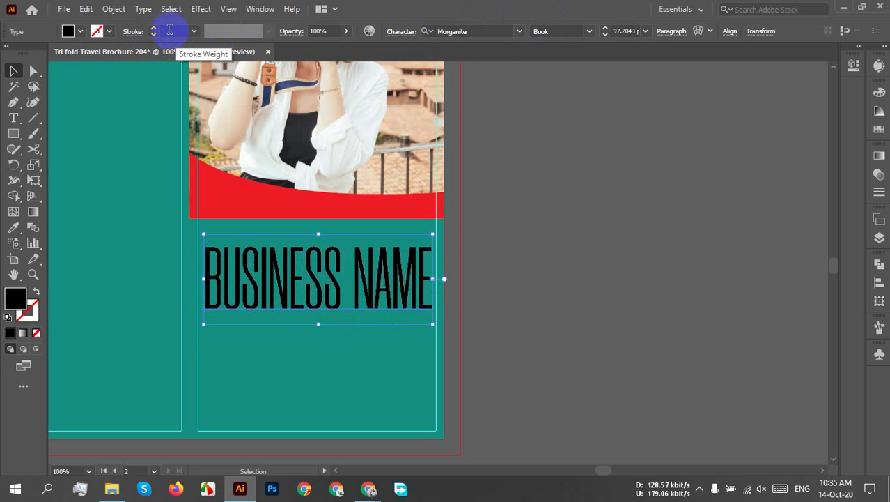
Set the BUSINESS NAME text's Morganite font style to Light and deselect it.
left_click(421, 303)
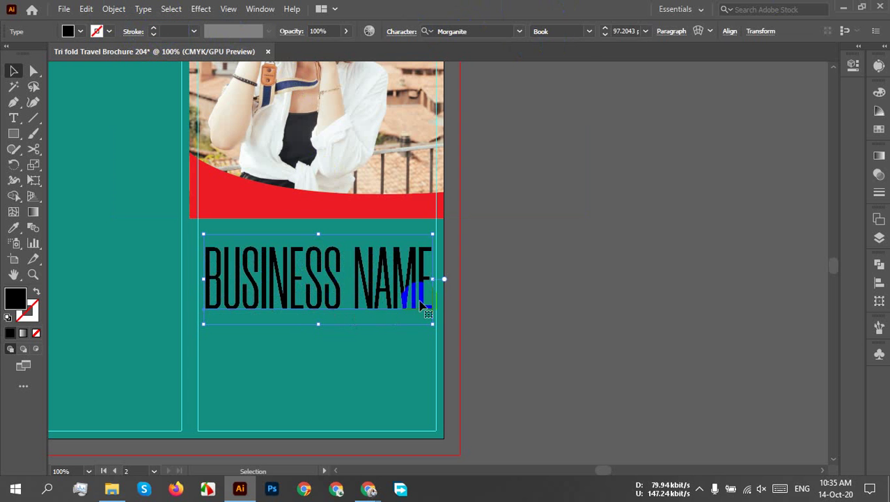
left_click(590, 35)
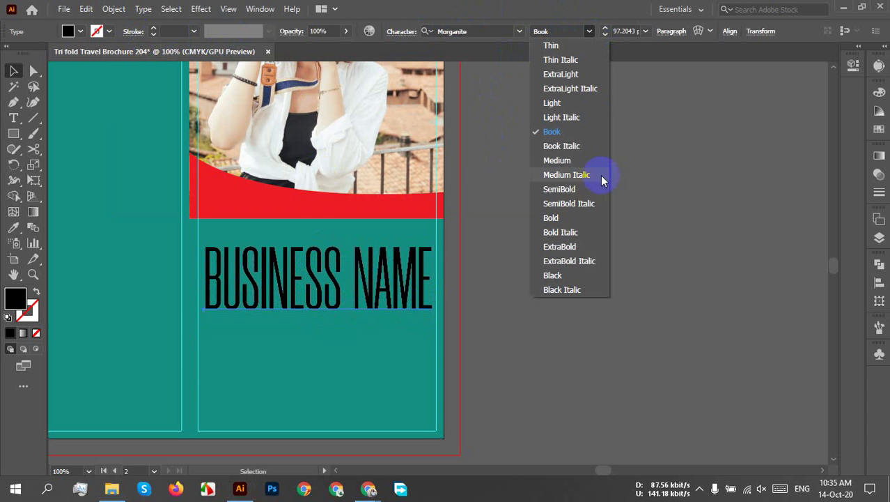
left_click(574, 104)
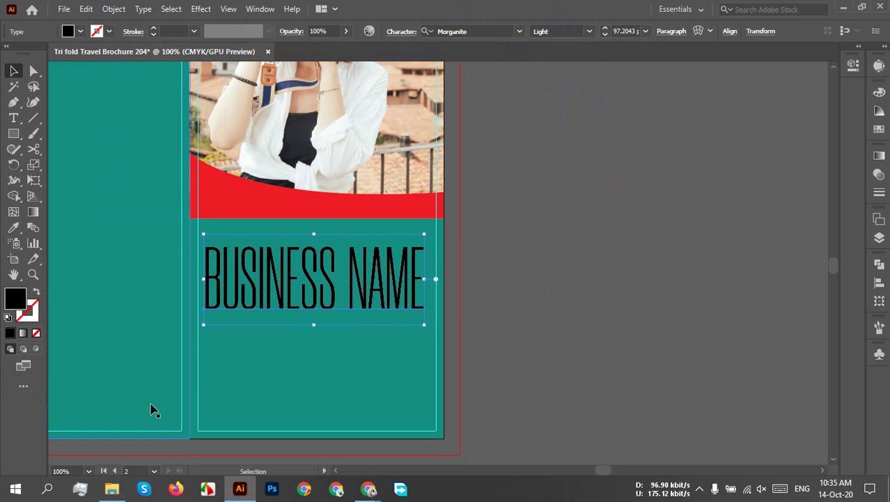
left_click(356, 374)
Switch to File Explorer, open the Work\ledp\imagess folder on drive E and select the image 22.
scroll(357, 374, "down", 2)
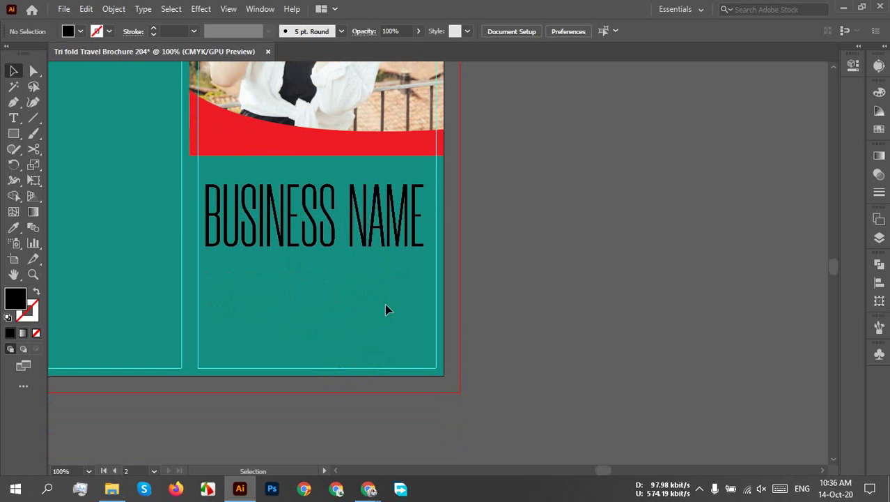
scroll(388, 302, "up", 10)
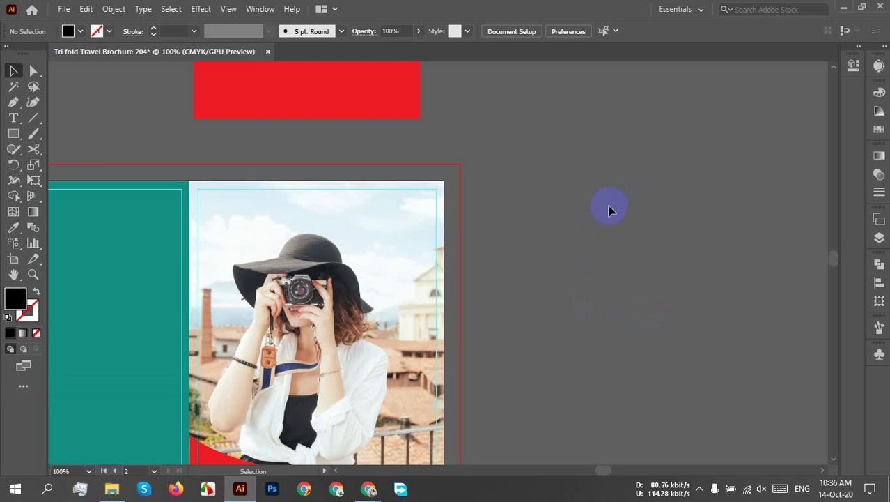
left_click(113, 486)
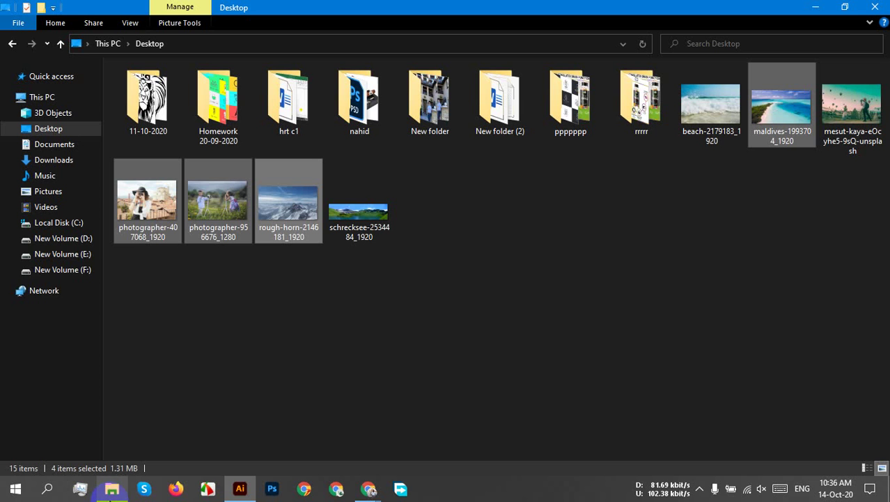
left_click(62, 254)
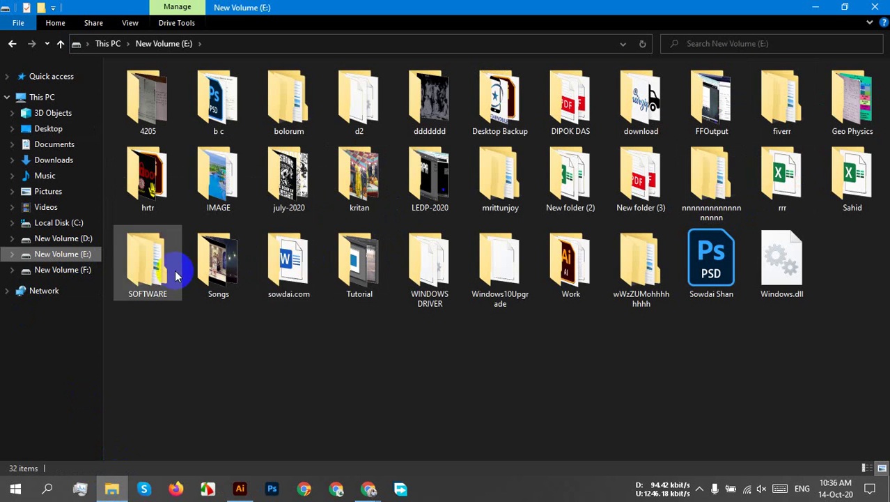
double_click(571, 264)
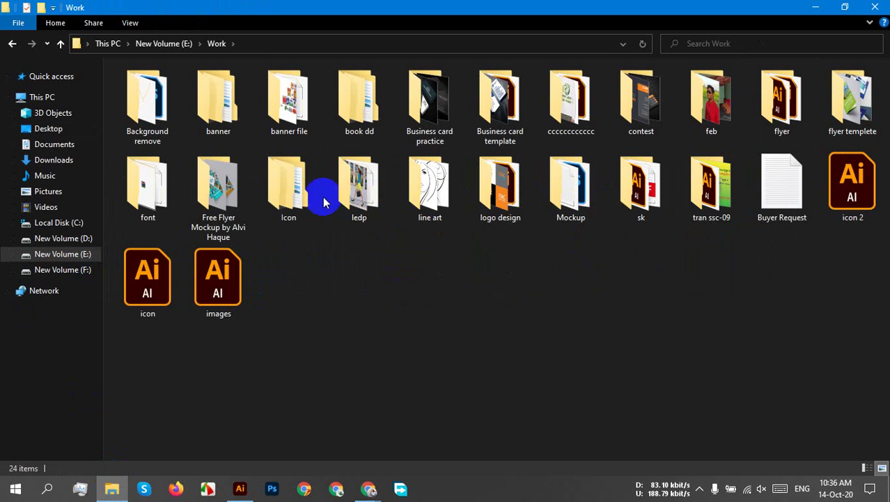
double_click(368, 202)
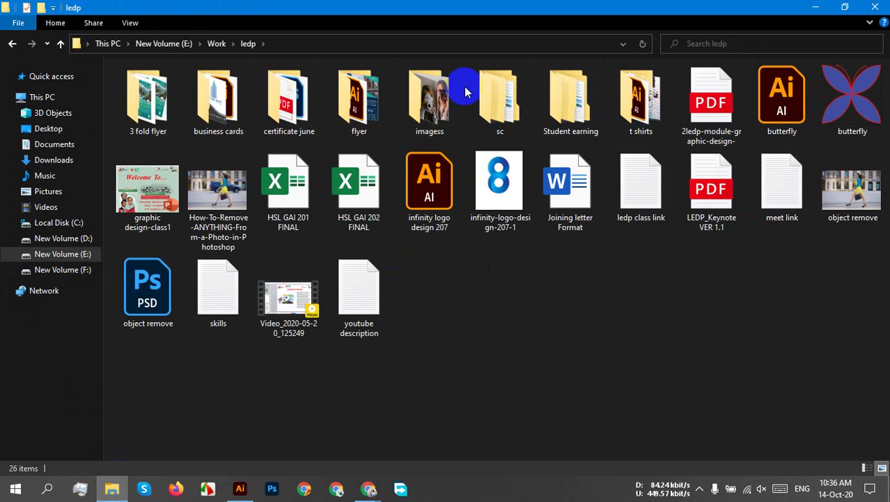
left_click(437, 90)
double_click(438, 91)
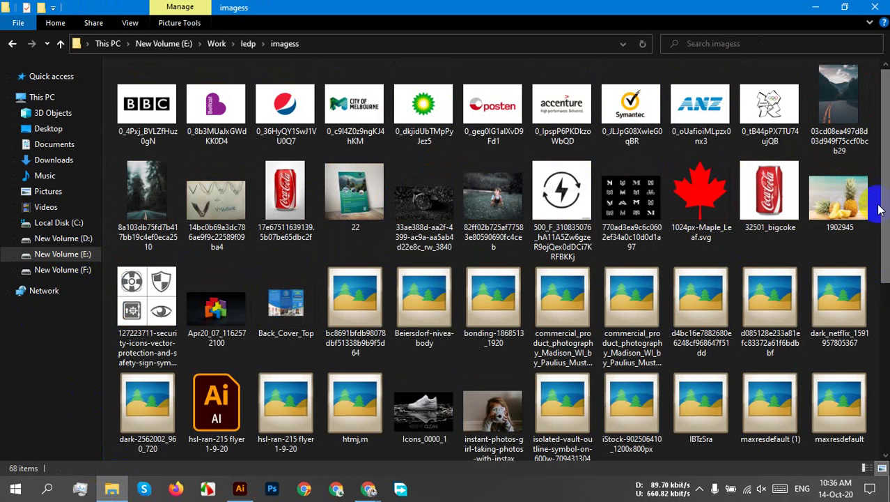
left_click_drag(885, 190, 885, 239)
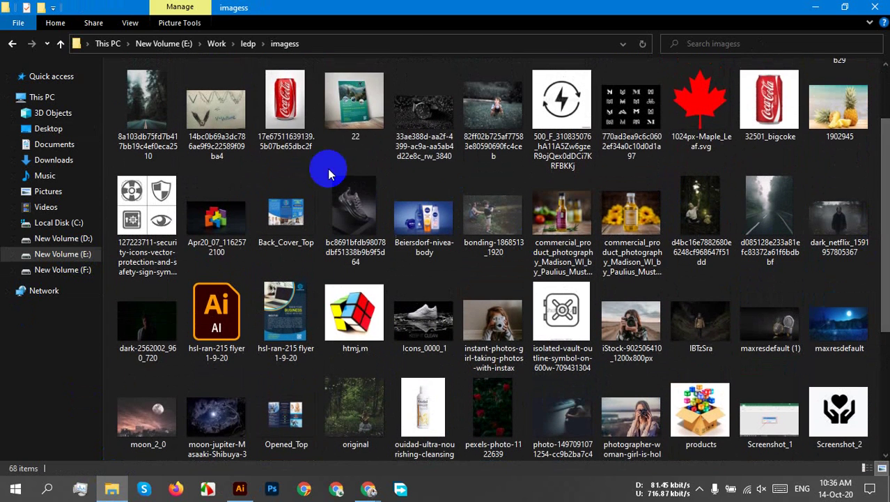
left_click(333, 143)
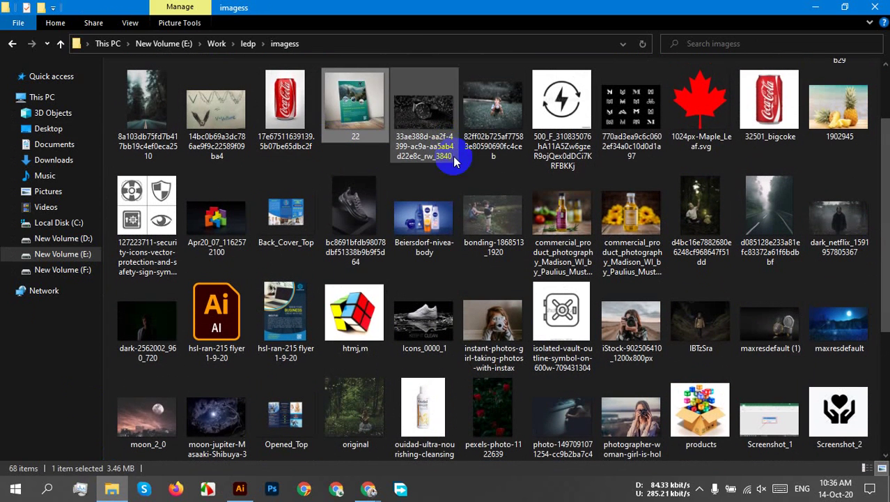
Preview the image 22 in the photo viewer, close it and look through the other files in the imagess folder.
double_click(359, 111)
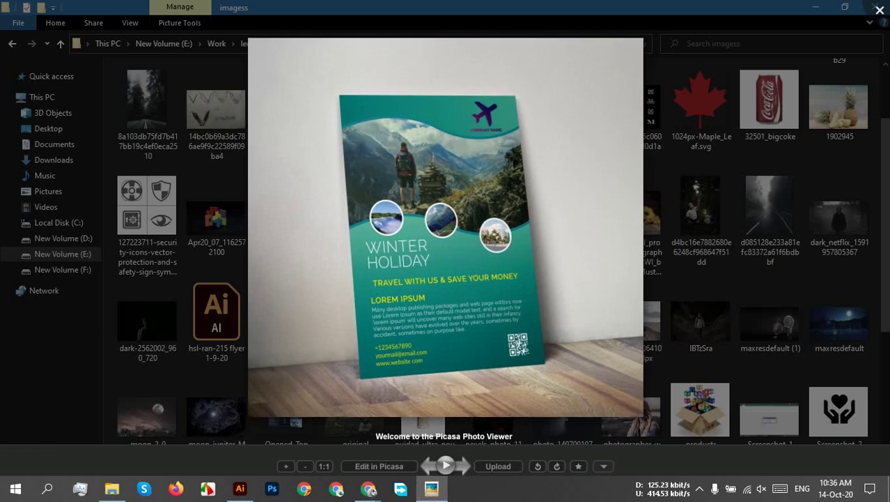
left_click(880, 11)
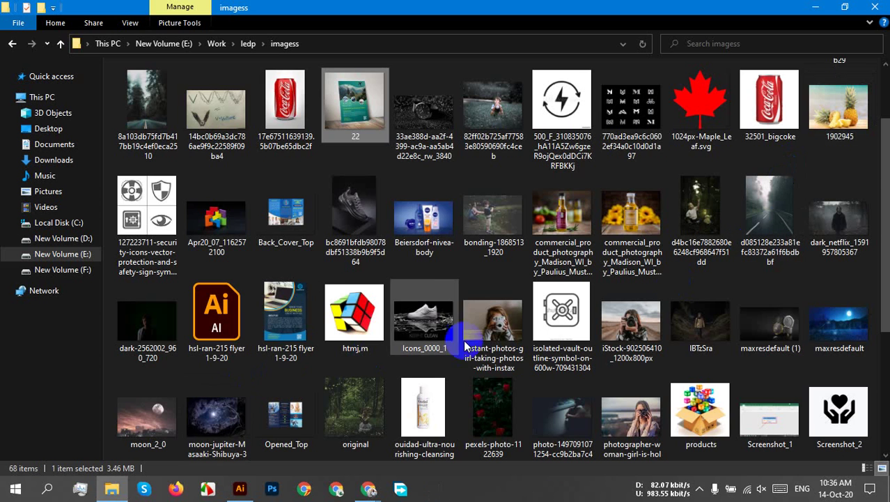
scroll(499, 326, "down", 3)
scroll(494, 319, "up", 3)
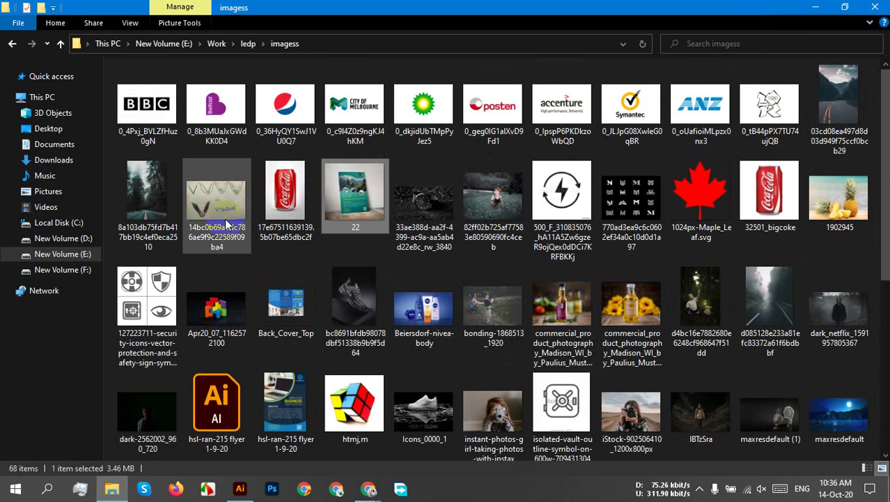
Go back to the ledp folder, enter the flyer folder and open the Illustrator file Business Flyer 204 2.
left_click(13, 43)
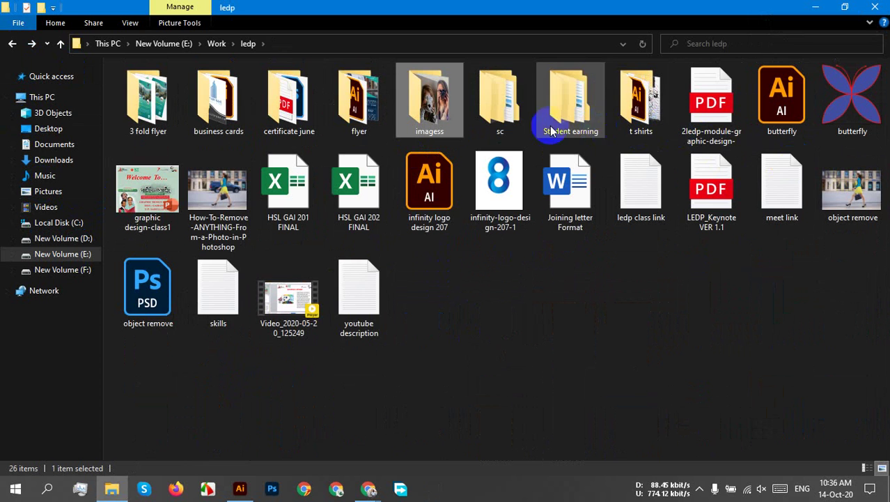
double_click(371, 121)
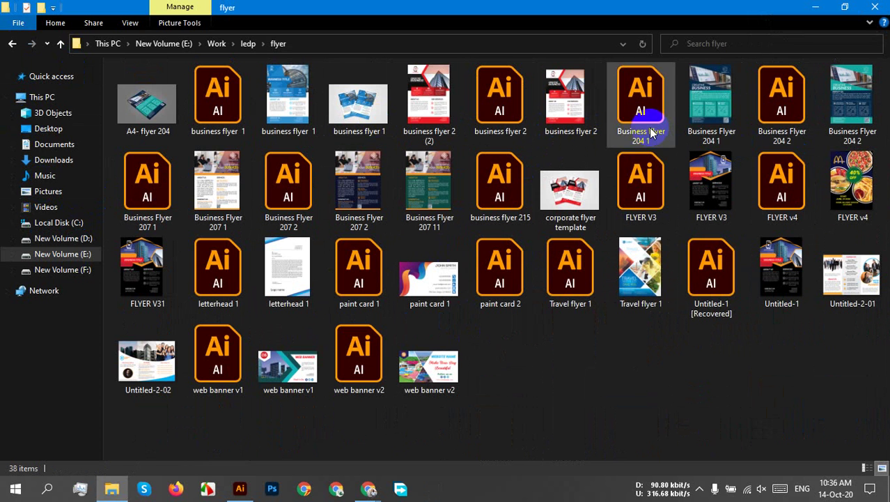
left_click(780, 120)
double_click(780, 119)
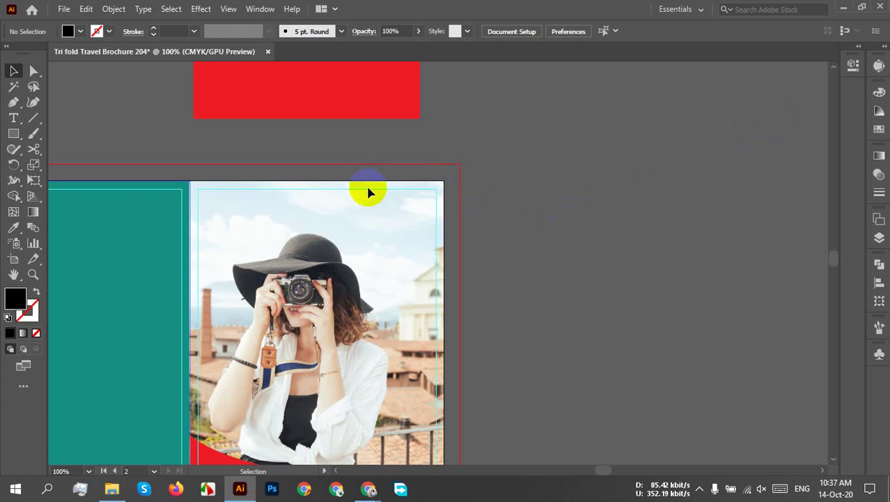
left_click(502, 164)
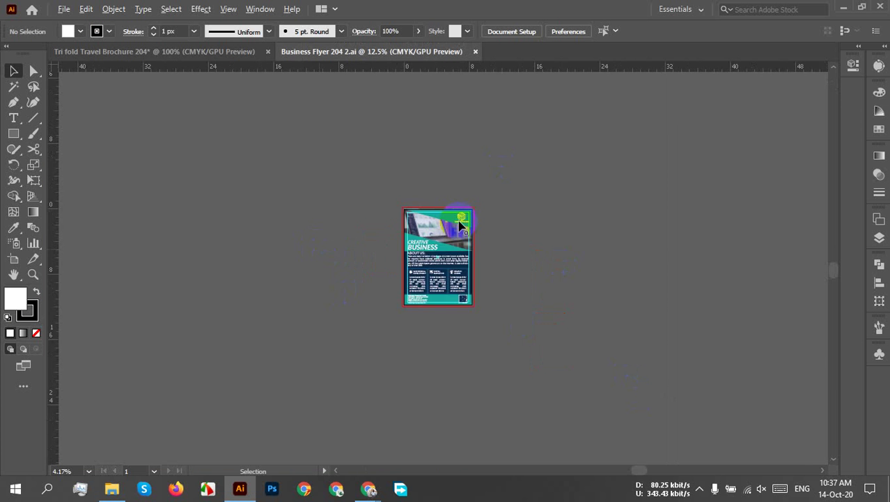
Copy the COMPANYNAME logo group from the flyer into the Tri fold Travel Brochure 204 document, over the cover photo's upper edge.
scroll(562, 234, "down", 1)
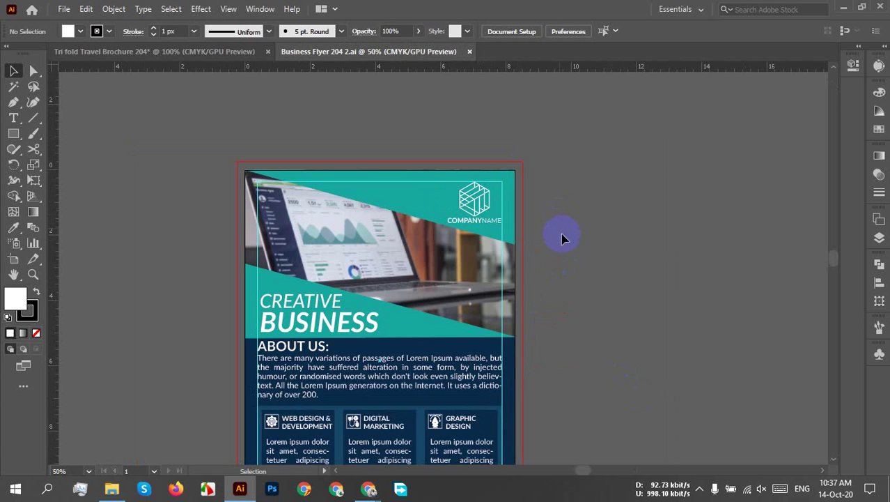
scroll(558, 216, "down", 3)
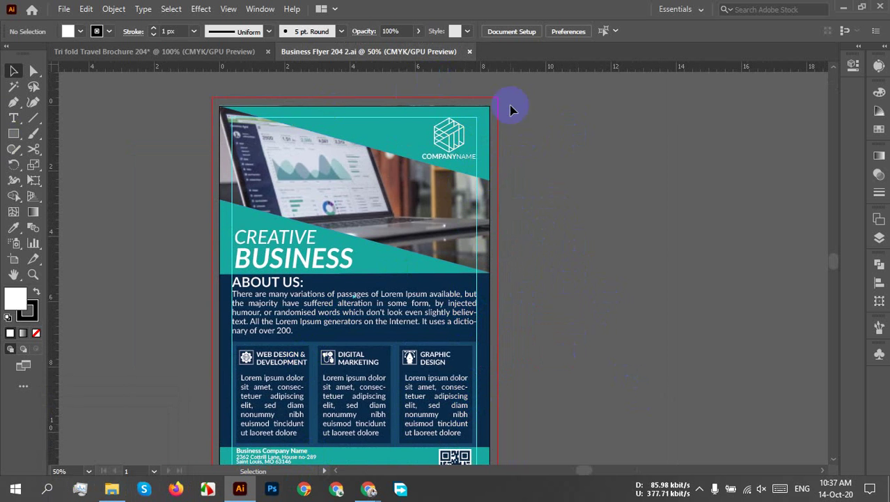
left_click_drag(446, 143, 356, 209)
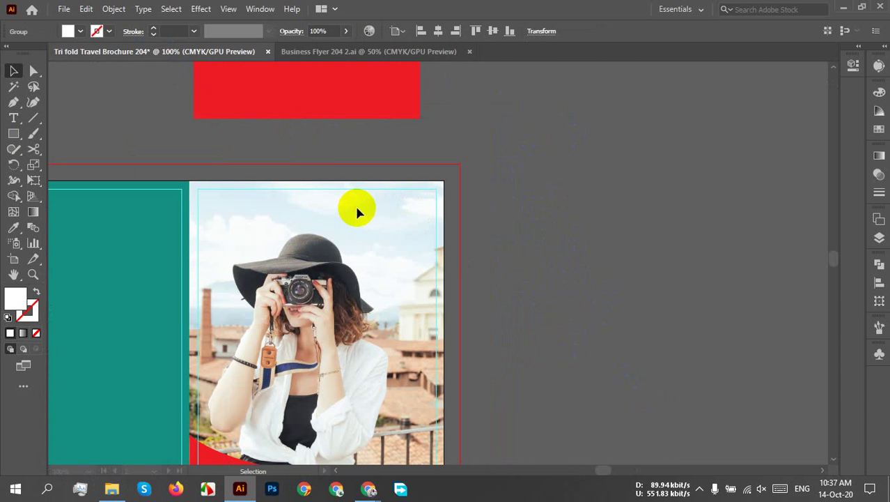
Set the COMPANYNAME logo's fill to black and deselect it.
left_click(79, 30)
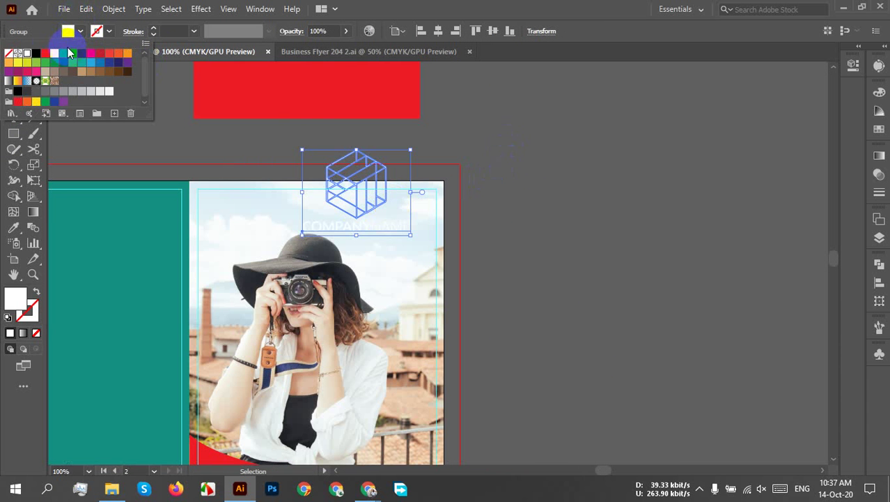
left_click(38, 54)
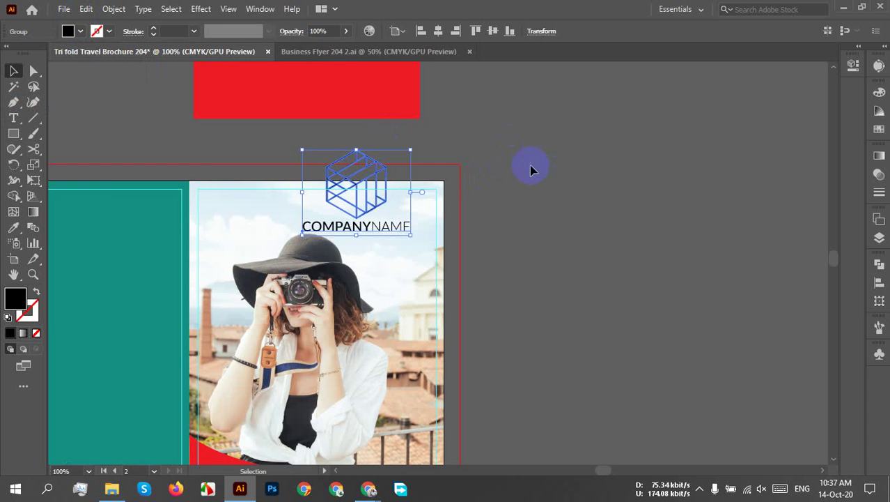
left_click(411, 198)
scroll(377, 261, "up", 1)
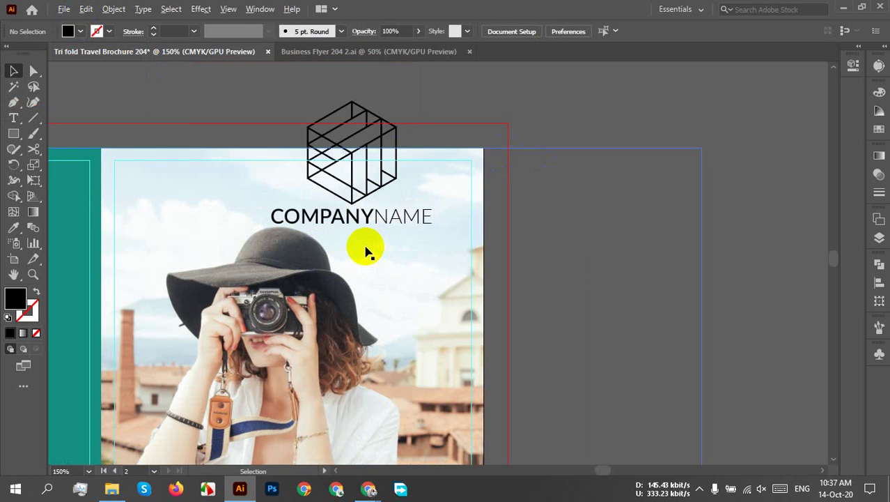
left_click_drag(390, 209, 363, 154)
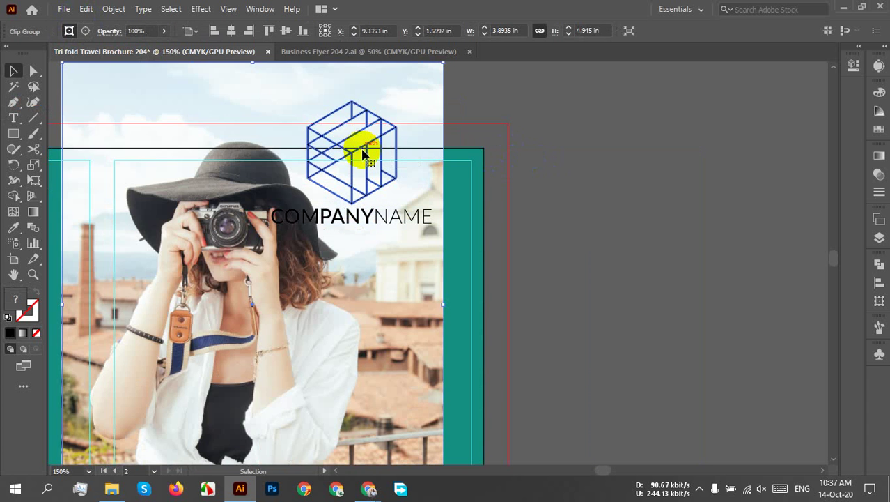
key("ctrl+z")
key("ctrl+shift+a")
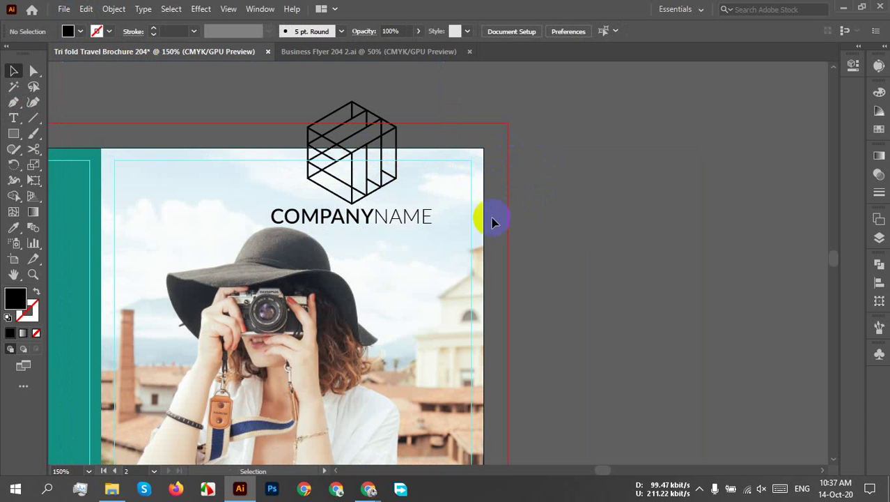
Move the COMPANYNAME logo into the front panel's upper right corner, scale it down proportionally within the margin guides and deselect it.
left_click(354, 149)
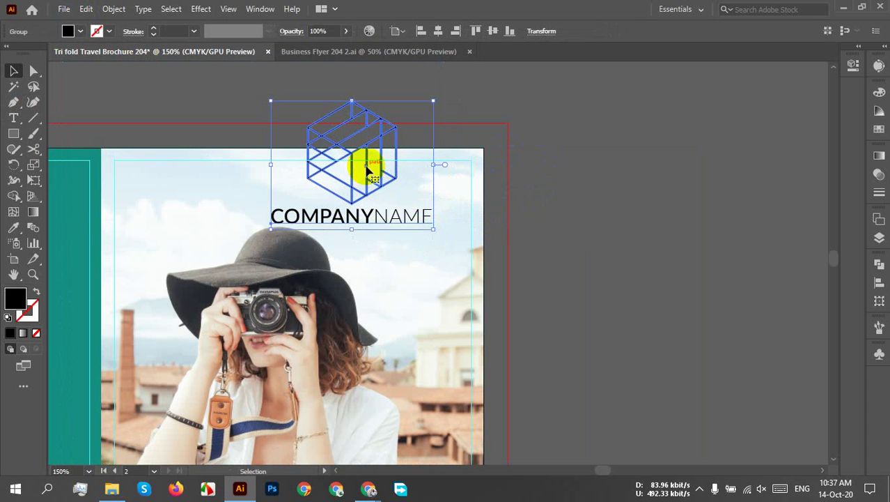
left_click_drag(367, 170, 399, 231)
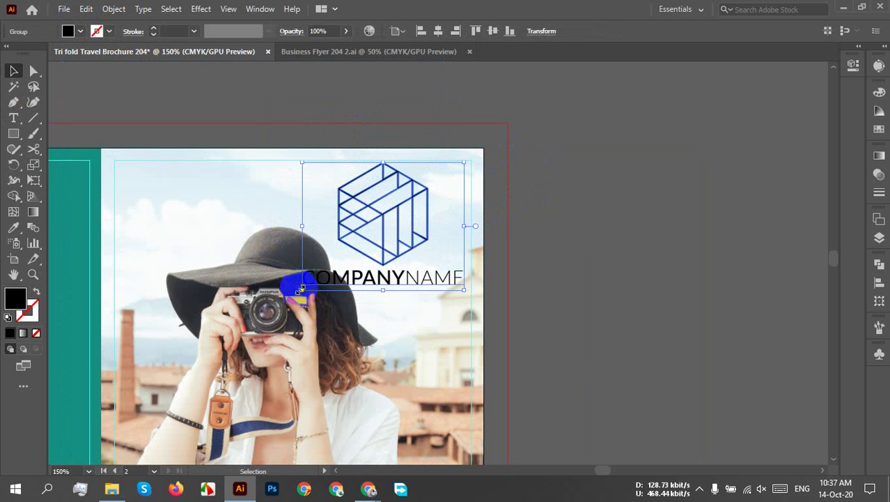
left_click_drag(301, 288, 361, 244)
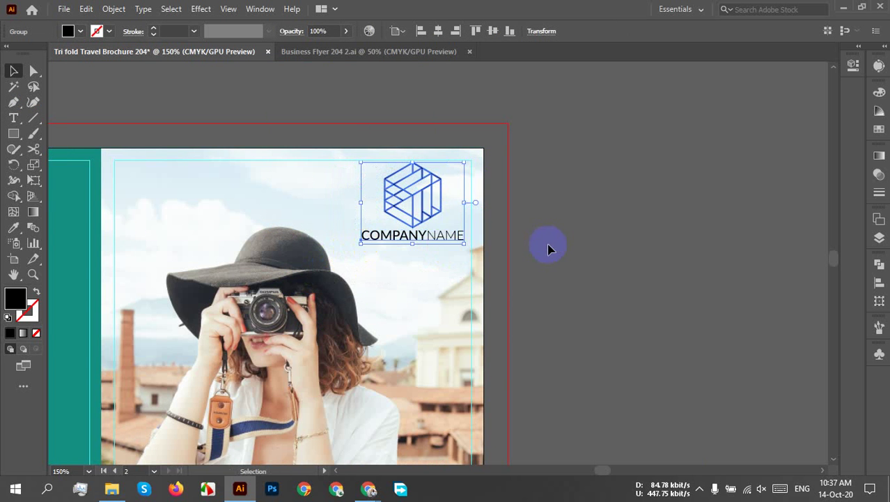
left_click(565, 200)
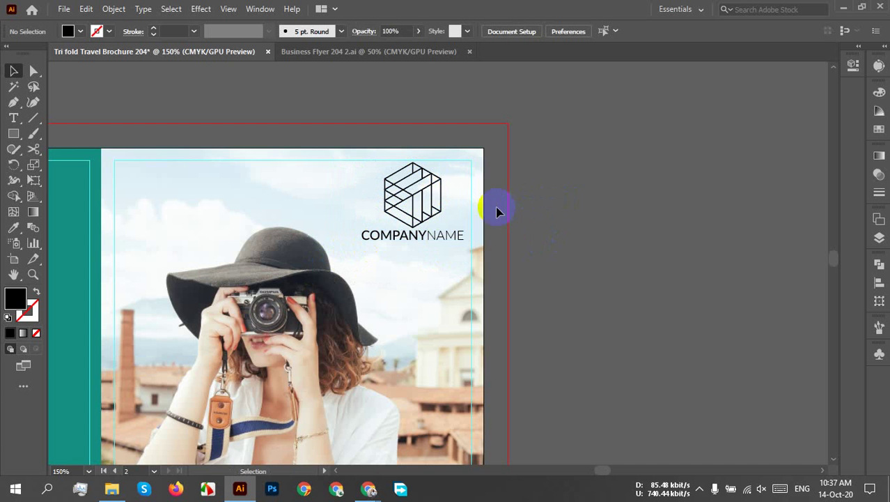
Examine the logo's spacing from the margin guides up close, and the front panel's overall layout.
scroll(488, 202, "down", 4)
scroll(493, 193, "up", 8)
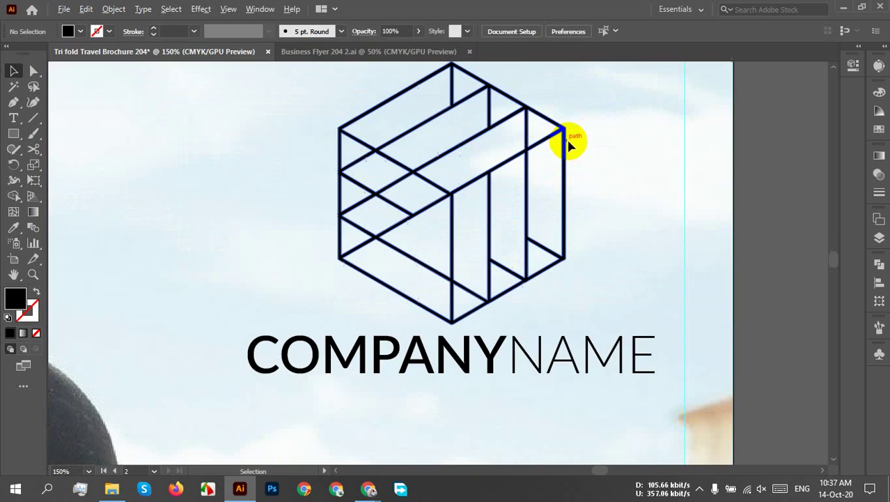
left_click_drag(560, 155, 314, 248)
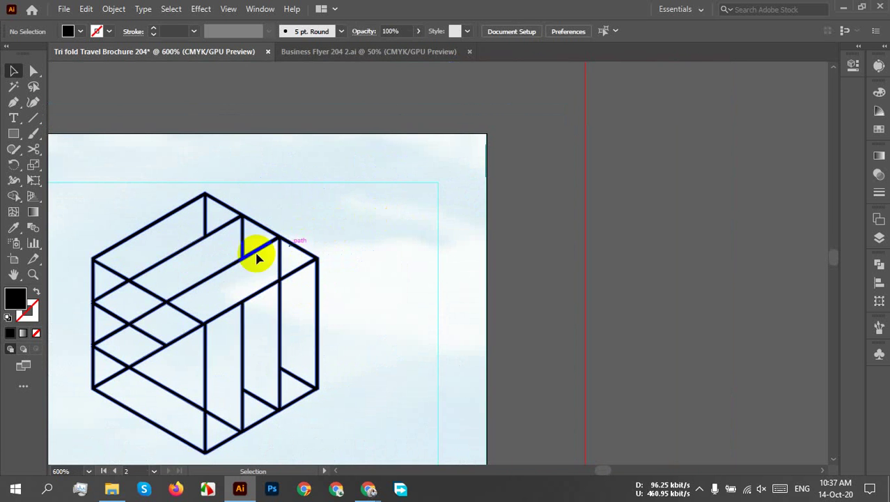
left_click(216, 225)
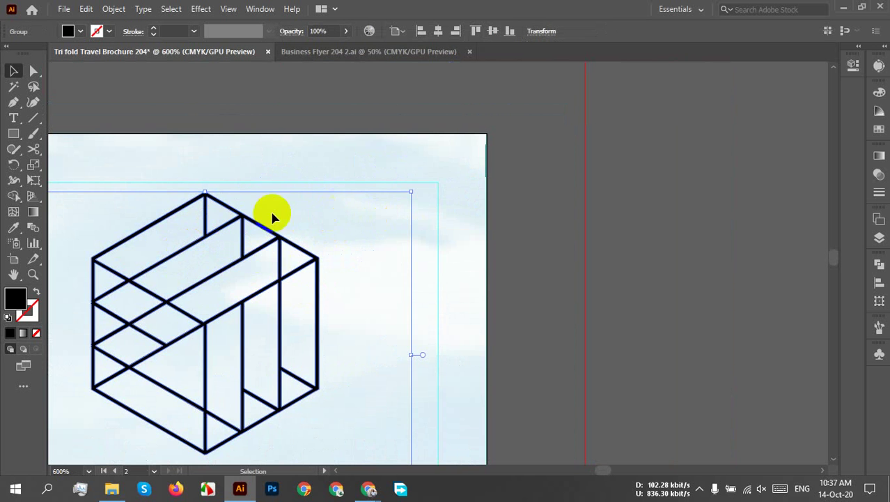
scroll(272, 212, "down", 4)
left_click(401, 244)
scroll(363, 242, "down", 2)
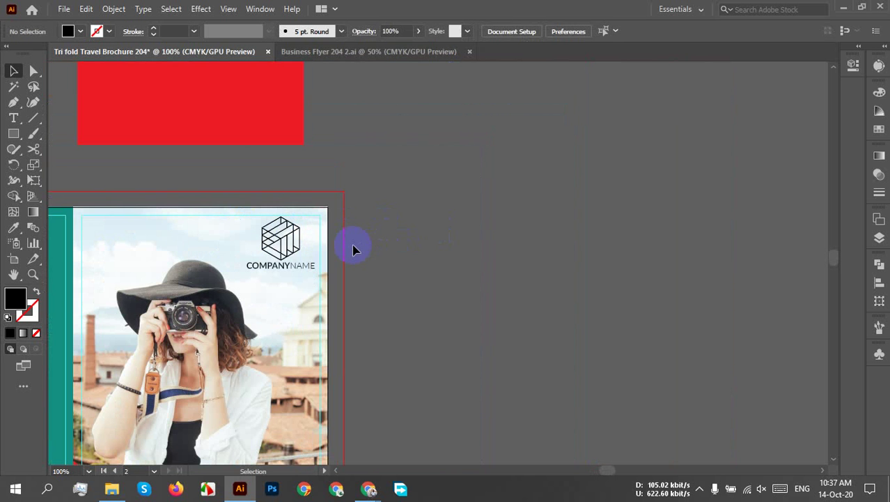
scroll(378, 262, "down", 1)
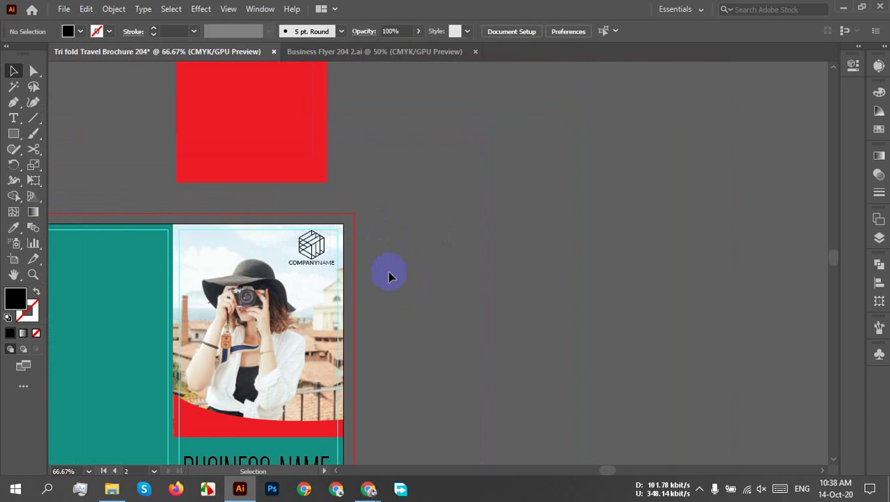
left_click_drag(392, 272, 375, 200)
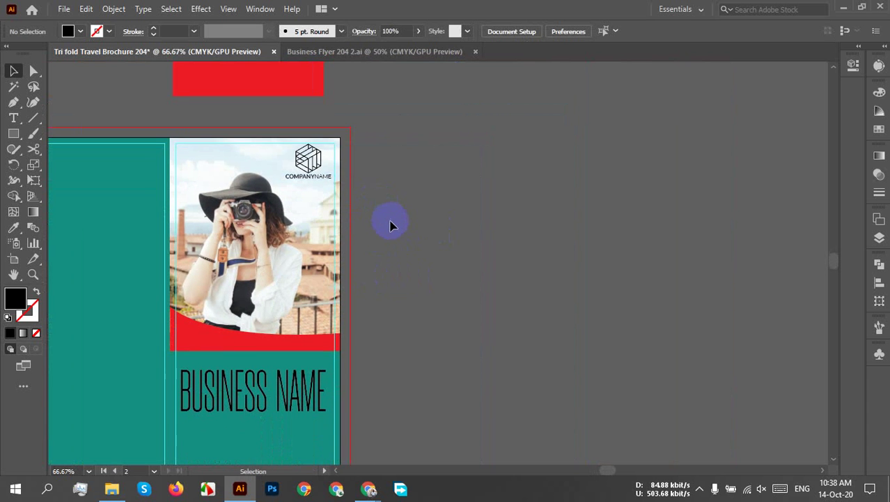
scroll(391, 223, "down", 3)
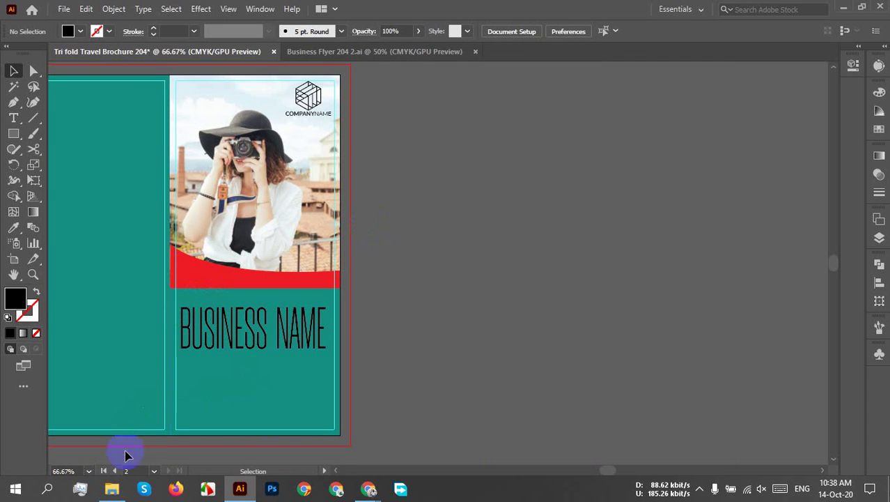
Check the flyer folder in File Explorer and return to the Business Flyer 204 2 document in Illustrator.
left_click(112, 488)
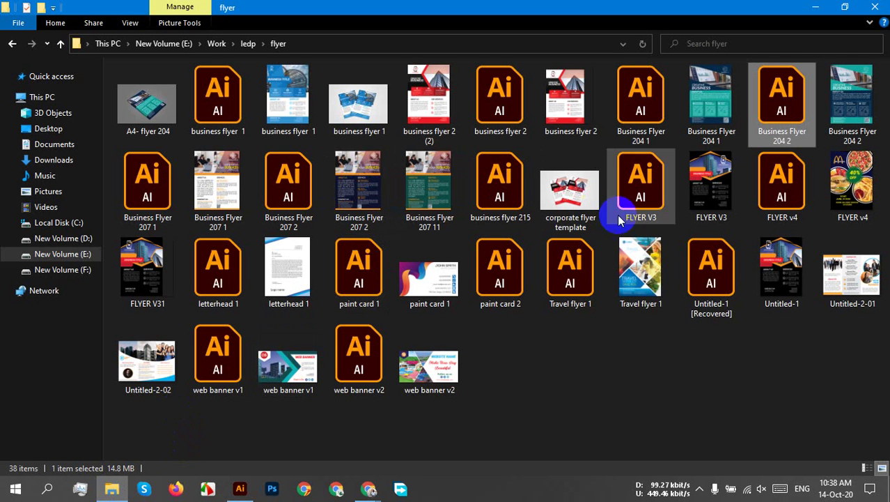
left_click(242, 491)
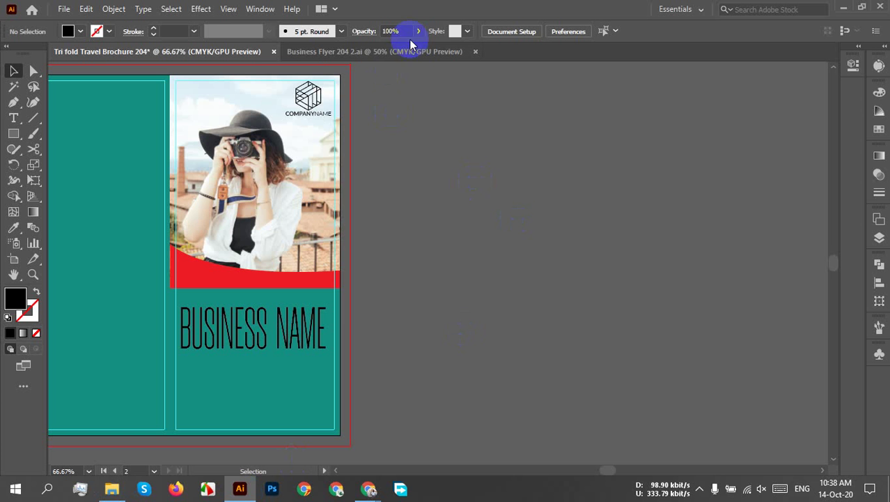
left_click(404, 52)
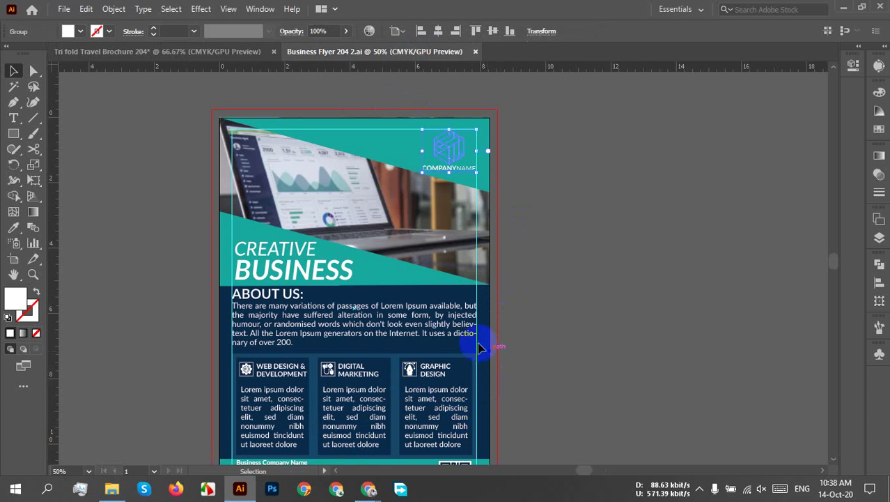
Examine the contact details in the flyer's footer up close and select the two-line address text.
scroll(529, 341, "down", 2)
scroll(221, 447, "up", 3)
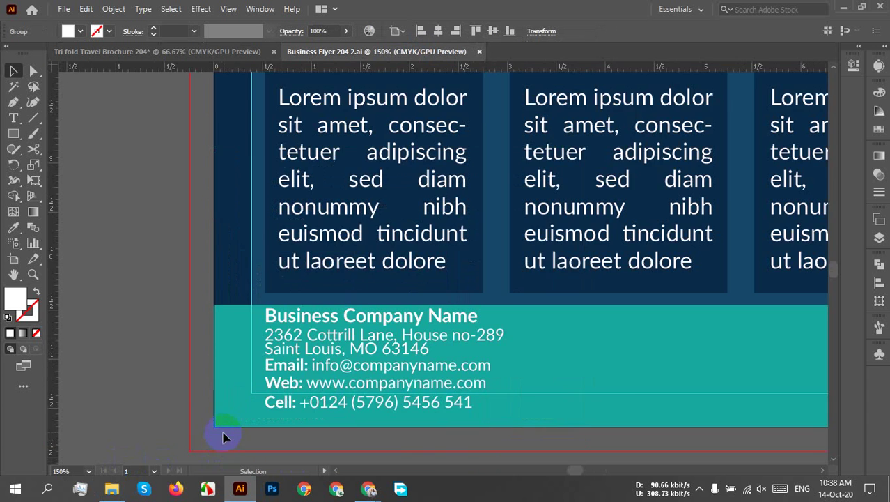
scroll(318, 362, "up", 2)
left_click(332, 346)
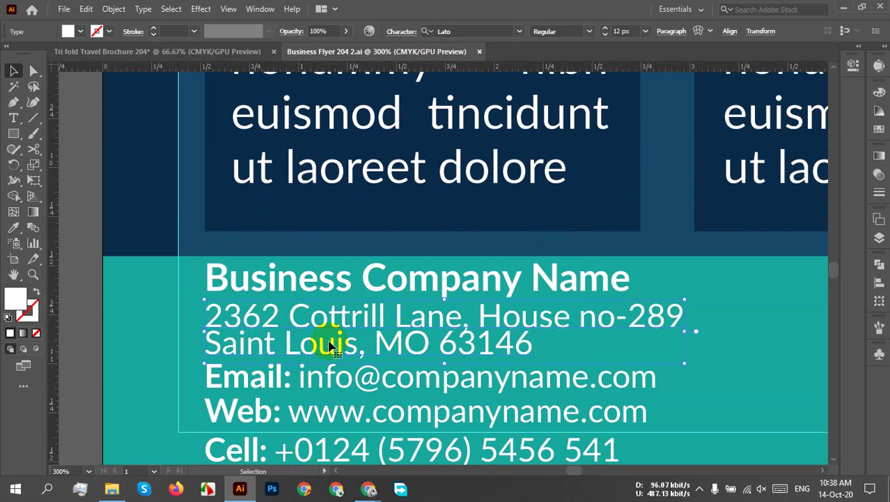
right_click(329, 343)
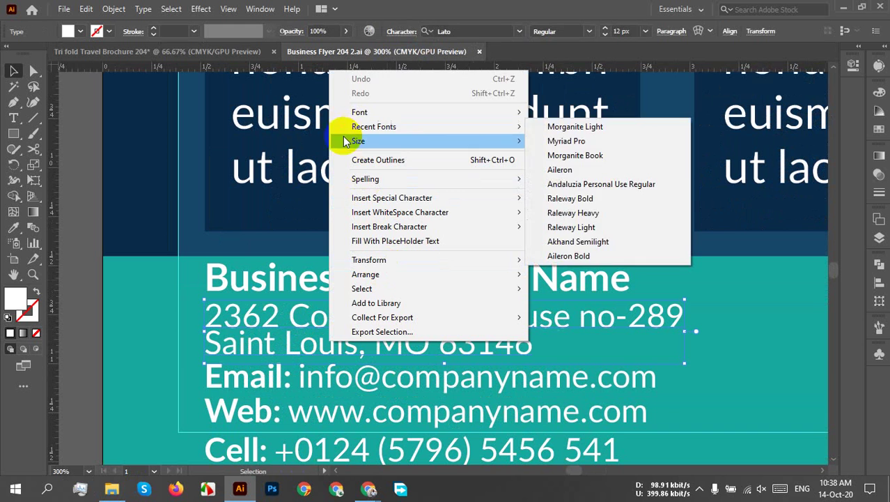
left_click(143, 346)
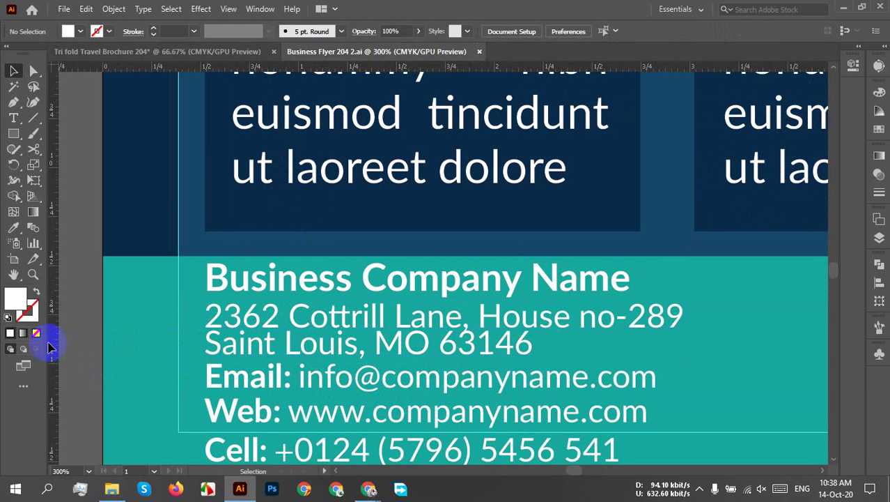
left_click(409, 335)
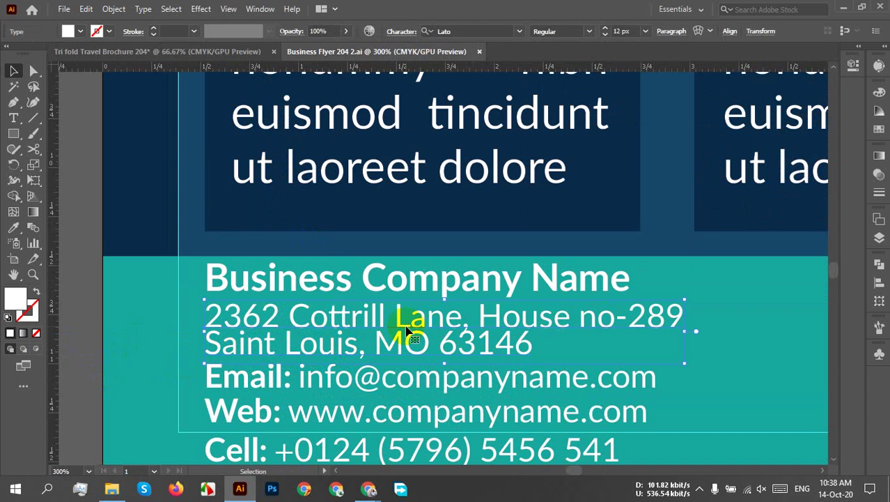
scroll(369, 333, "down", 1)
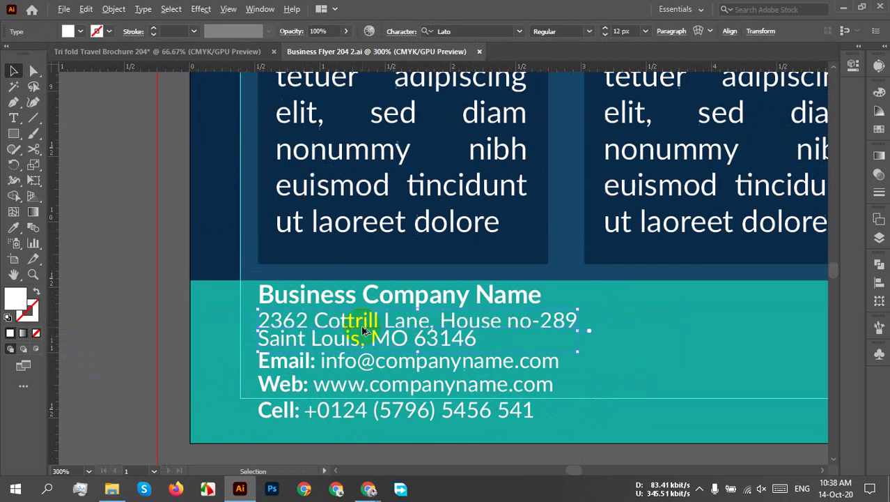
scroll(350, 351, "down", 3)
scroll(348, 350, "up", 1)
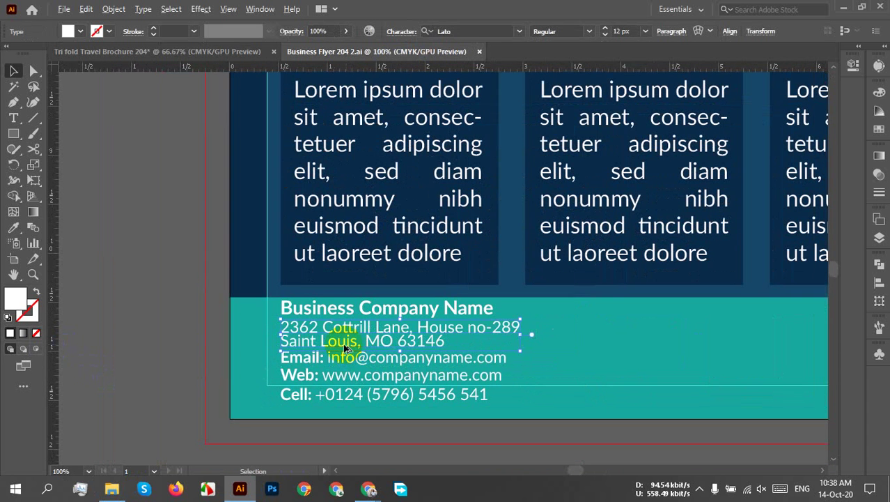
scroll(373, 307, "up", 1)
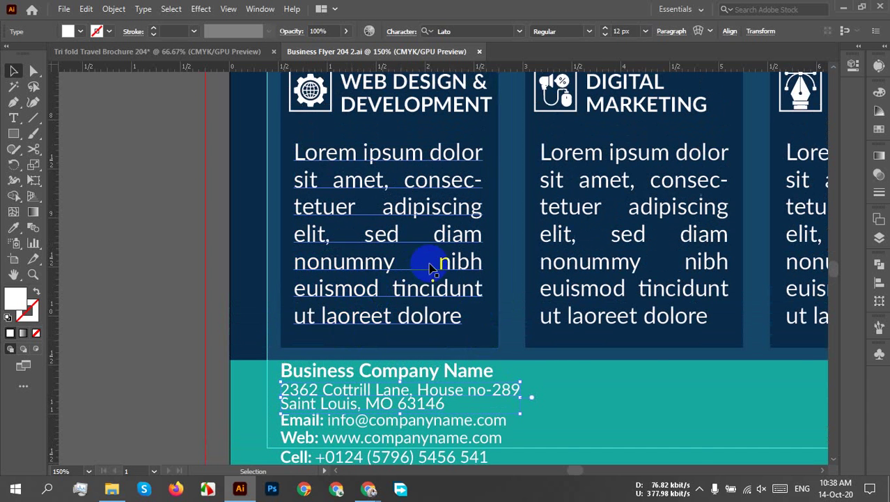
scroll(479, 286, "down", 2)
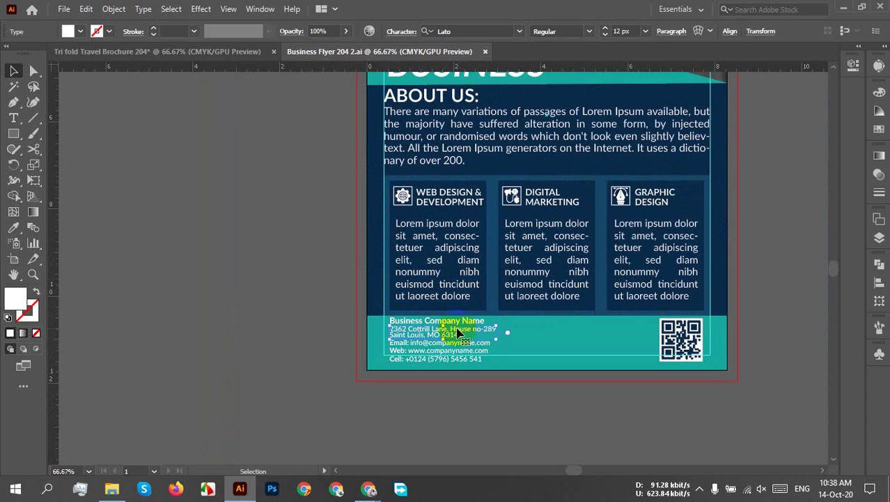
scroll(457, 333, "up", 3)
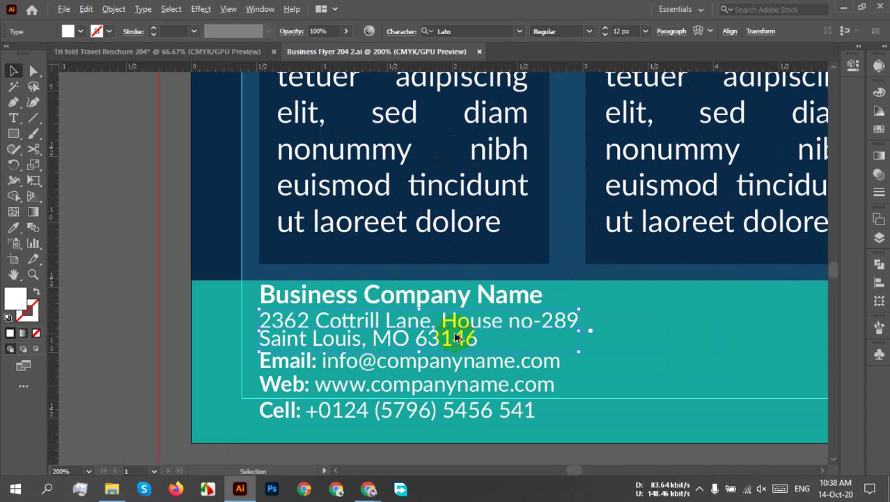
right_click(336, 339)
left_click(85, 293)
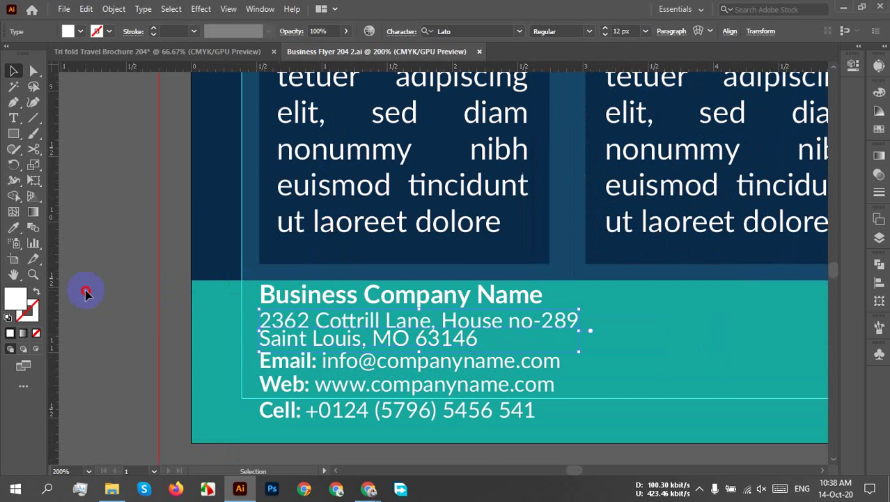
scroll(271, 299, "up", 2)
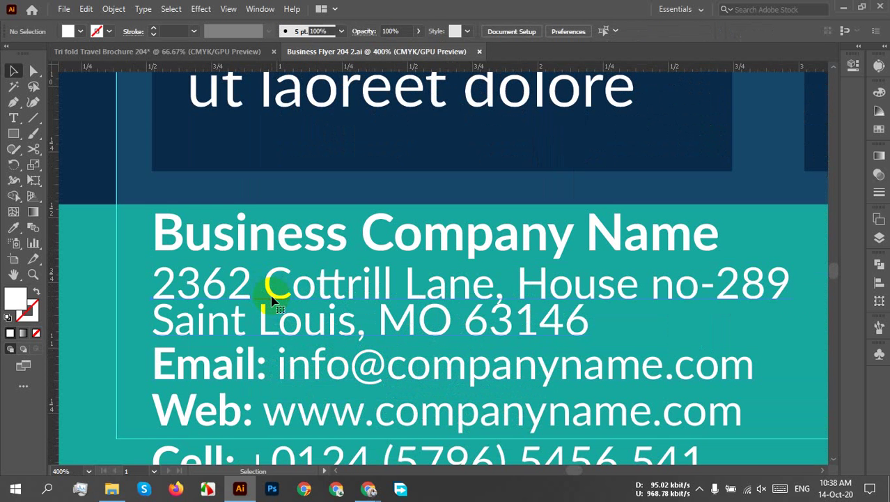
left_click(272, 300)
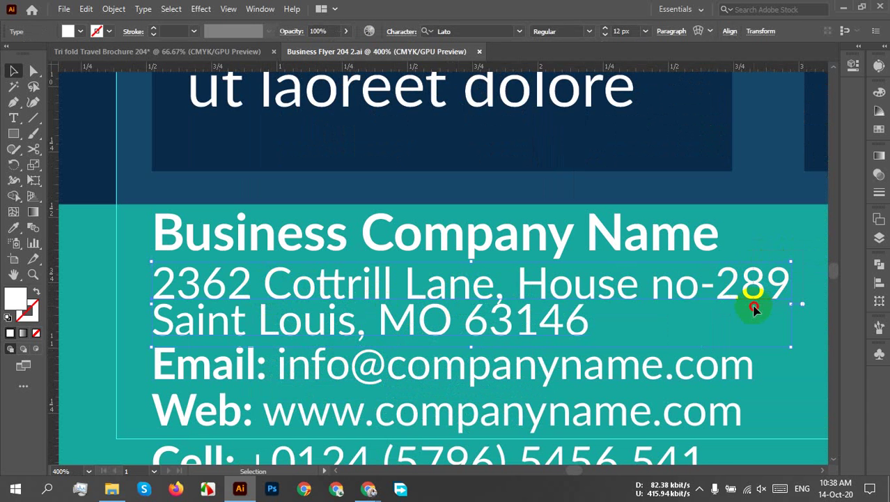
Look over the flyer's lower section, check the brochure's front panel and return to the Business Flyer 204 2 document.
scroll(743, 322, "down", 4)
scroll(685, 317, "right", 5)
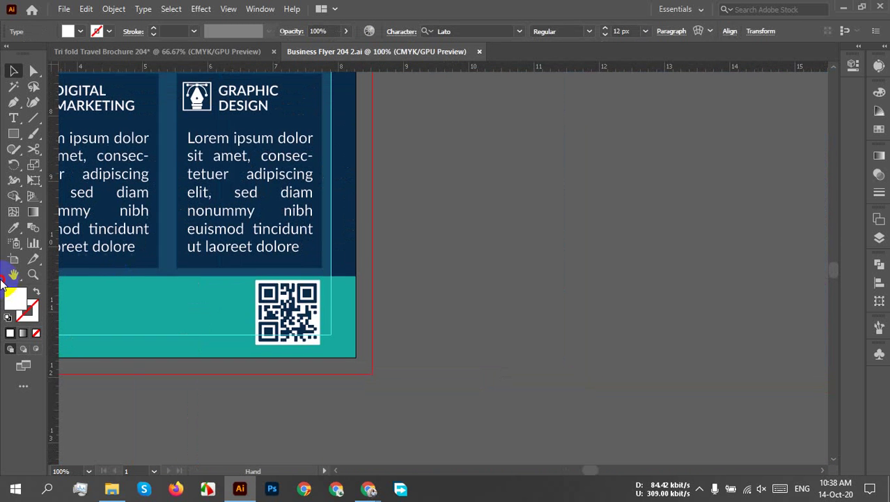
scroll(167, 293, "down", 1)
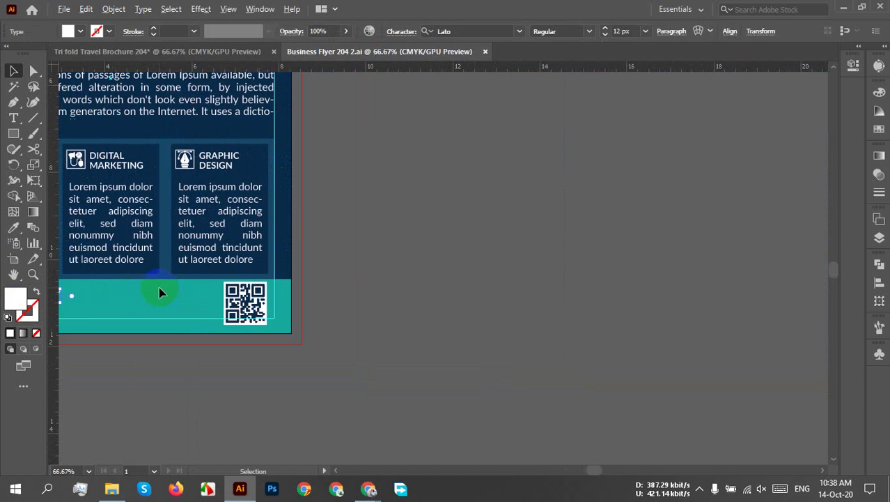
left_click_drag(319, 308, 520, 299)
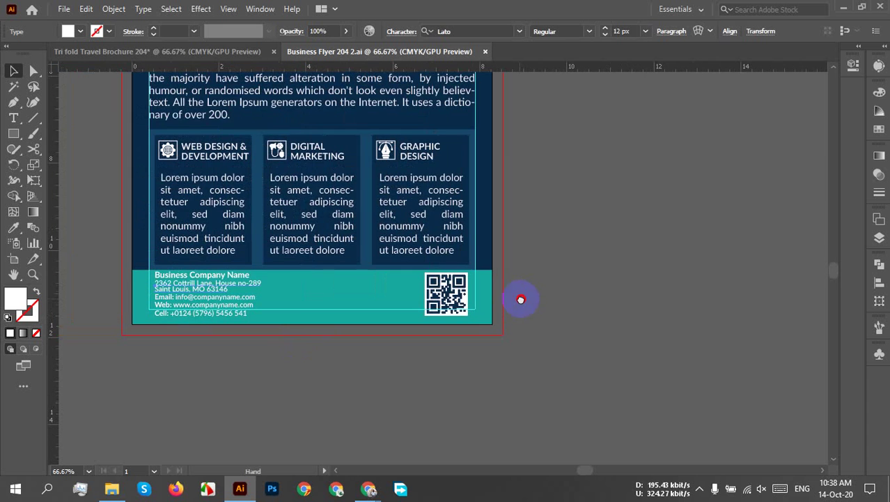
left_click(228, 52)
left_click(403, 314)
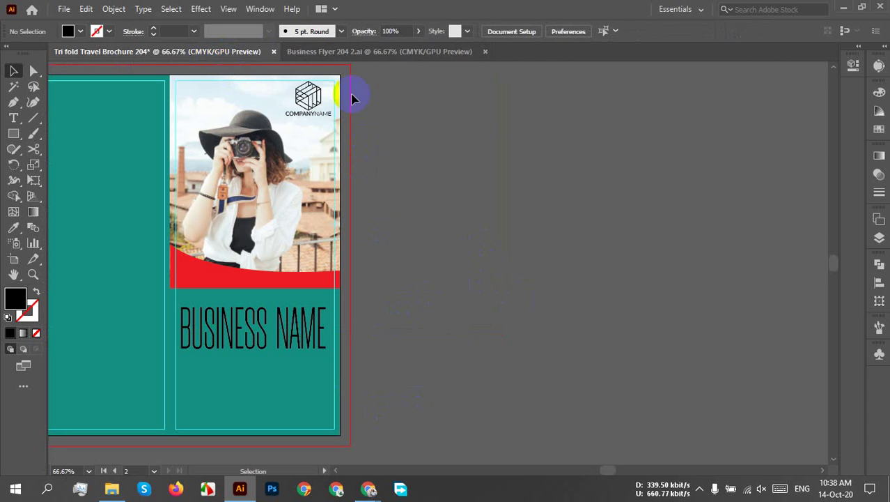
left_click(327, 52)
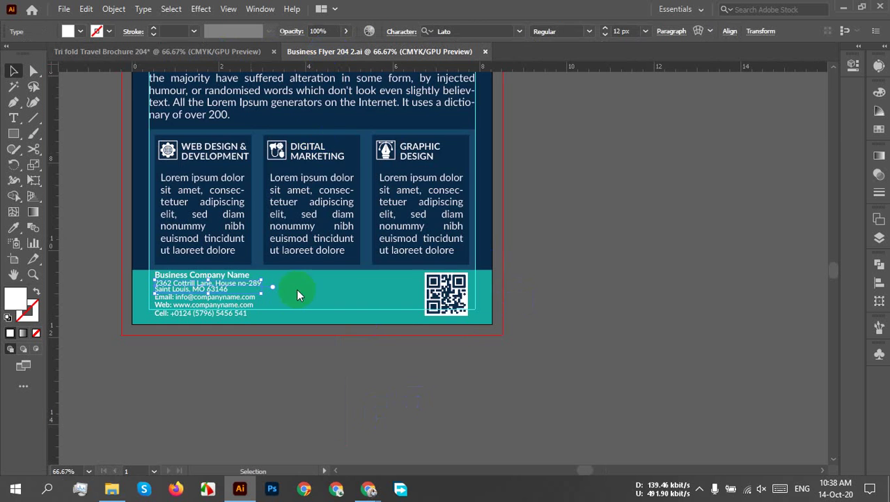
Bring the flyer's address text into the brochure's front panel and place it below the BUSINESS NAME heading.
left_click(215, 317, "ctrl")
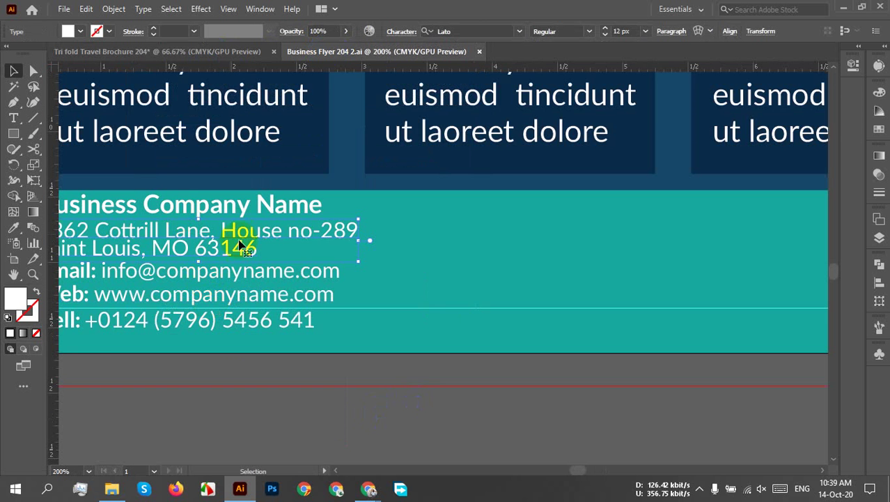
left_click(296, 242)
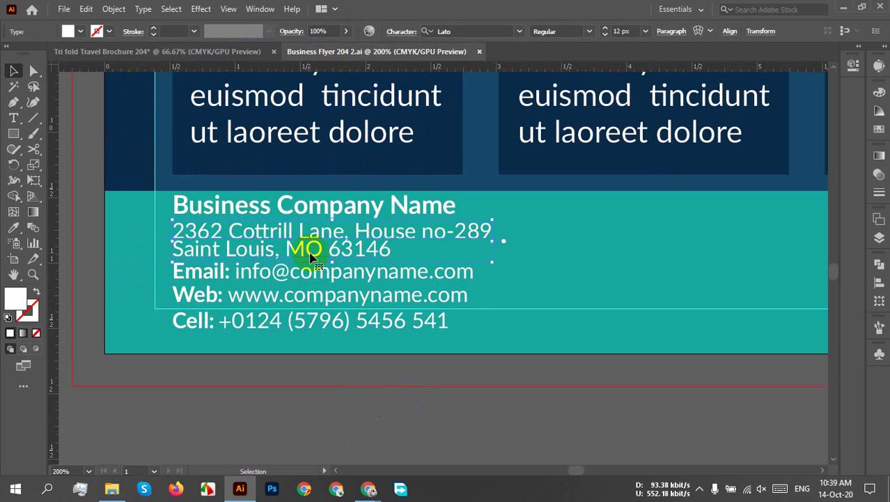
left_click_drag(311, 258, 208, 53)
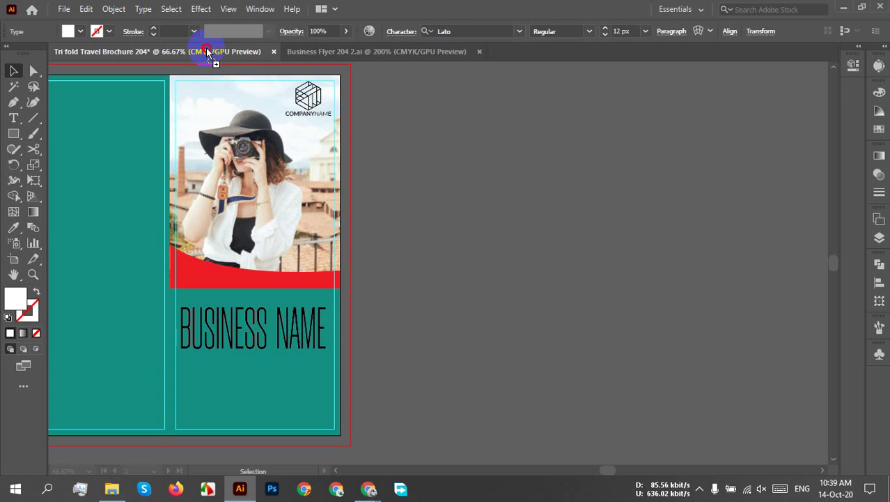
left_click_drag(298, 361, 527, 288)
scroll(286, 380, "up", 3)
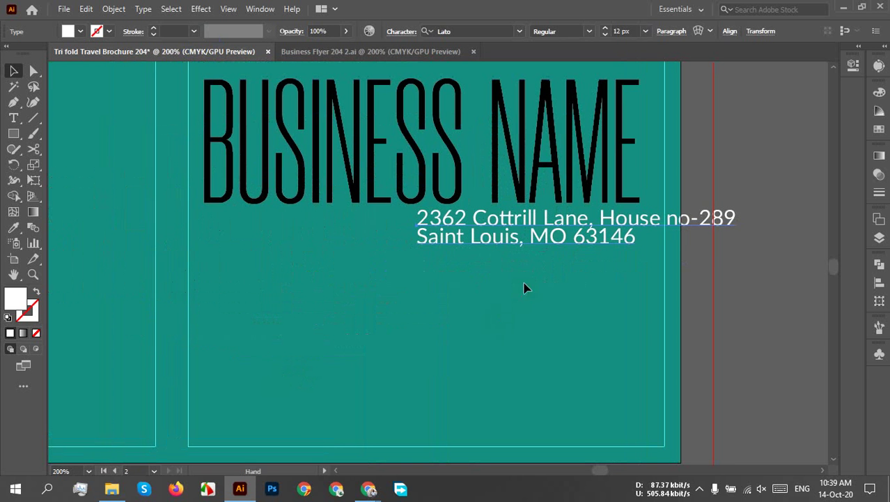
left_click_drag(519, 238, 329, 258)
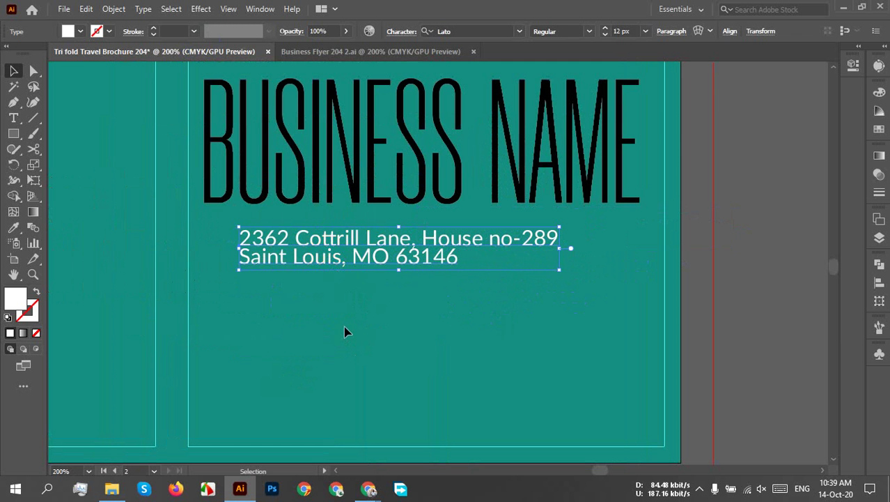
Delete the address text from the brochure's front panel.
scroll(343, 322, "down", 4)
scroll(360, 341, "up", 3)
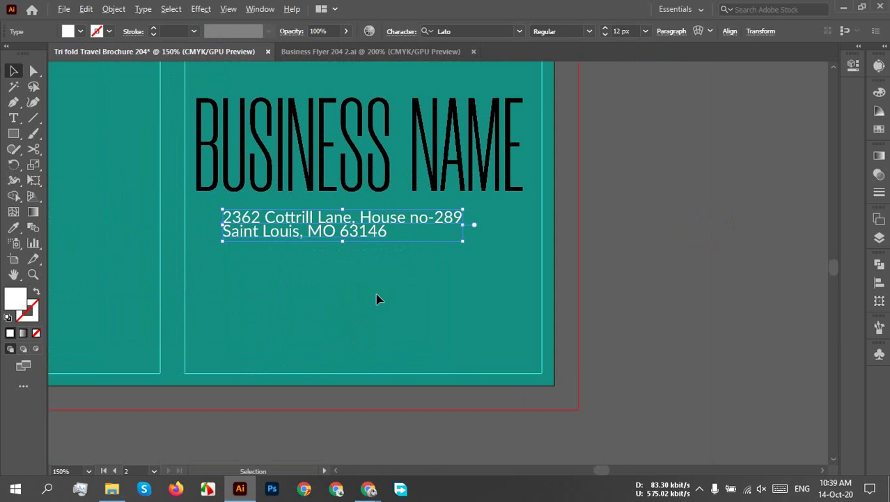
key("Delete")
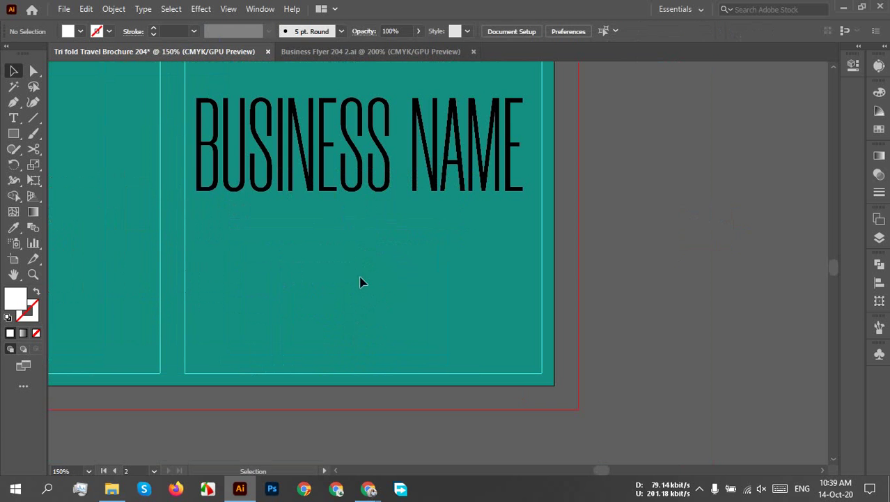
Switch to Chrome and search Google for "lorem ipsum" in a new tab.
mouse_move(370, 489)
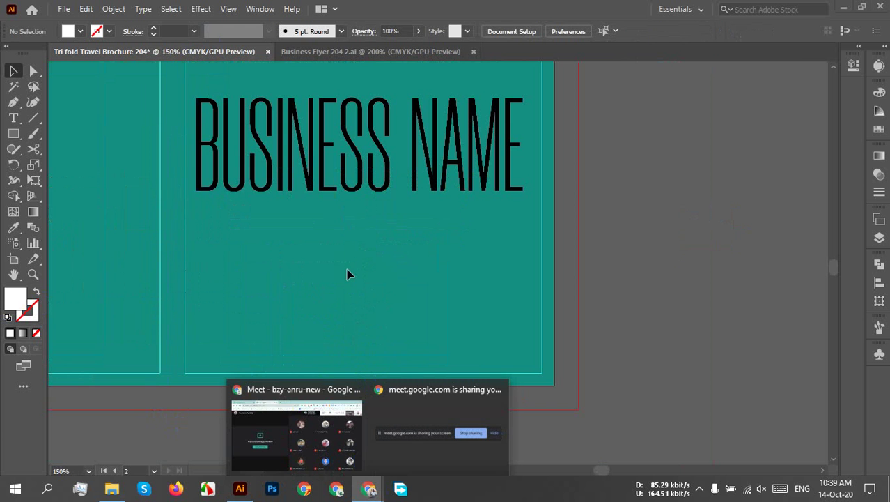
left_click(315, 401)
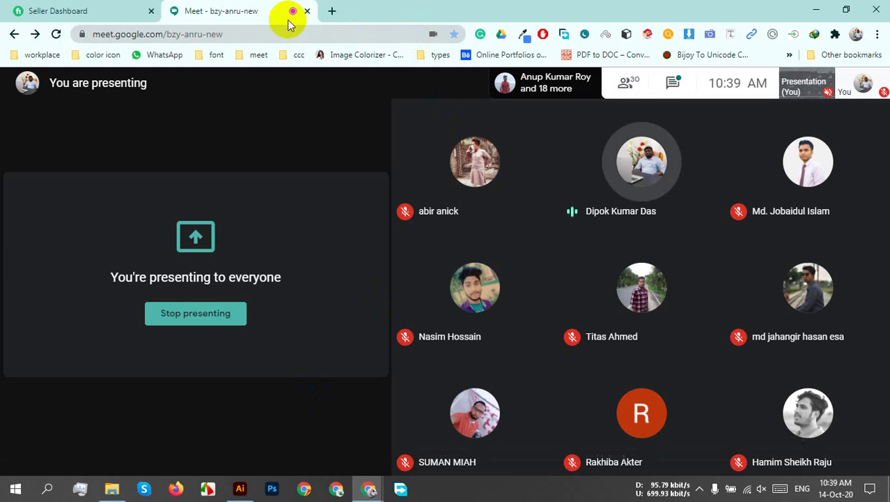
left_click(332, 10)
type("lo")
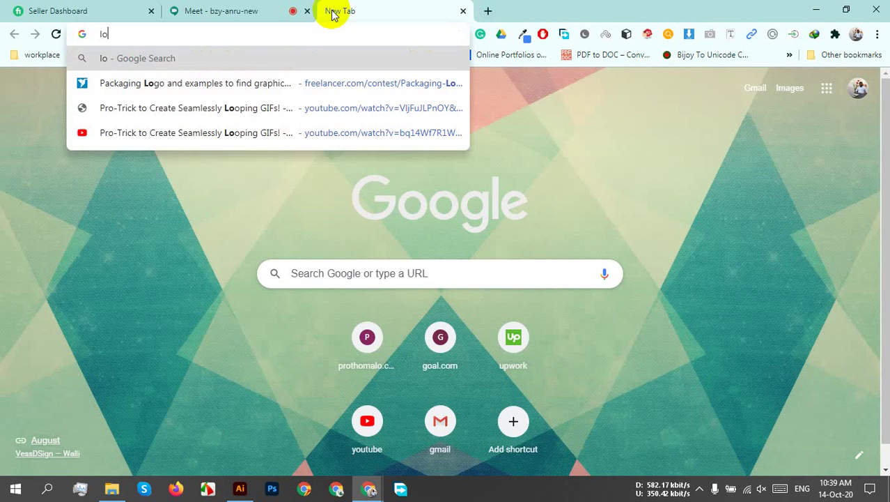
type("rem")
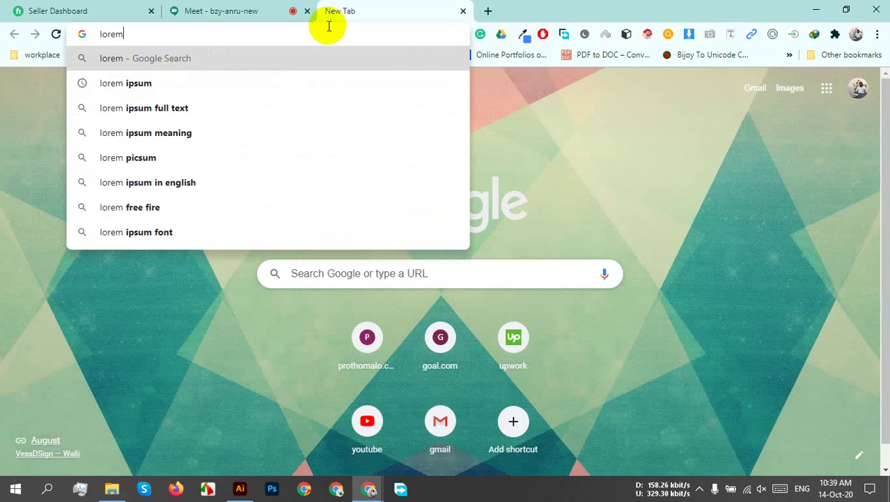
left_click(205, 91)
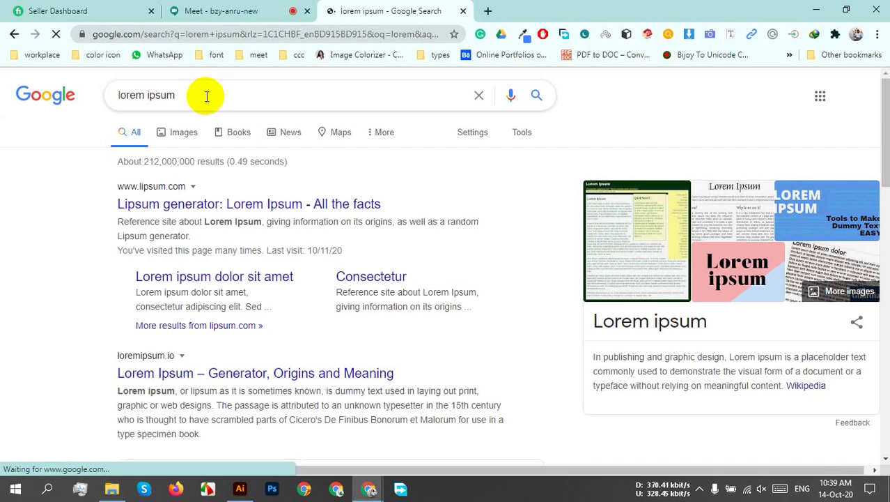
Open lipsum.com and select most of the "Why do we use it?" paragraph, from "long established fact" to "sometimes by accident".
left_click(256, 202)
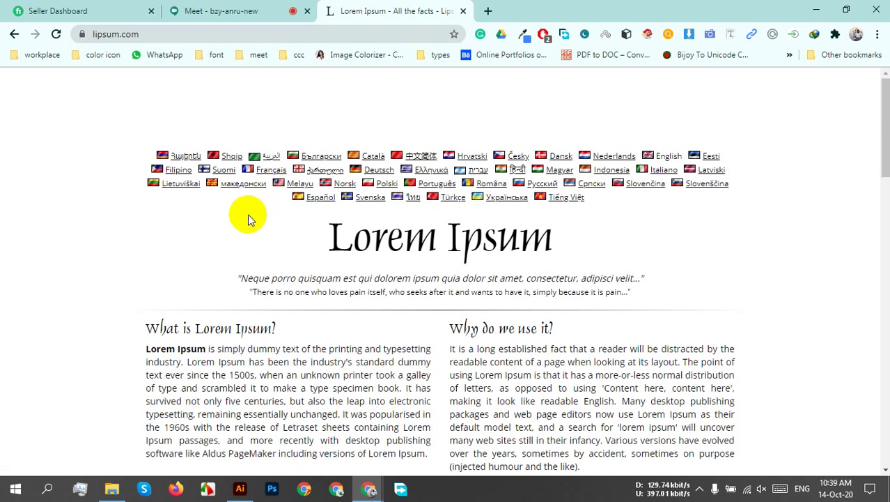
scroll(530, 283, "down", 3)
left_click_drag(479, 156, 614, 262)
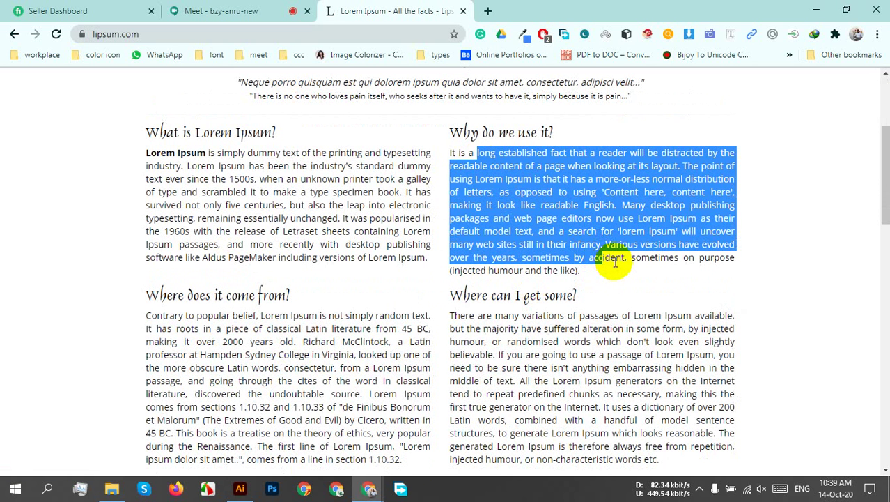
Switch to the tri-fold brochure in Illustrator and activate the Type tool.
left_click(243, 491)
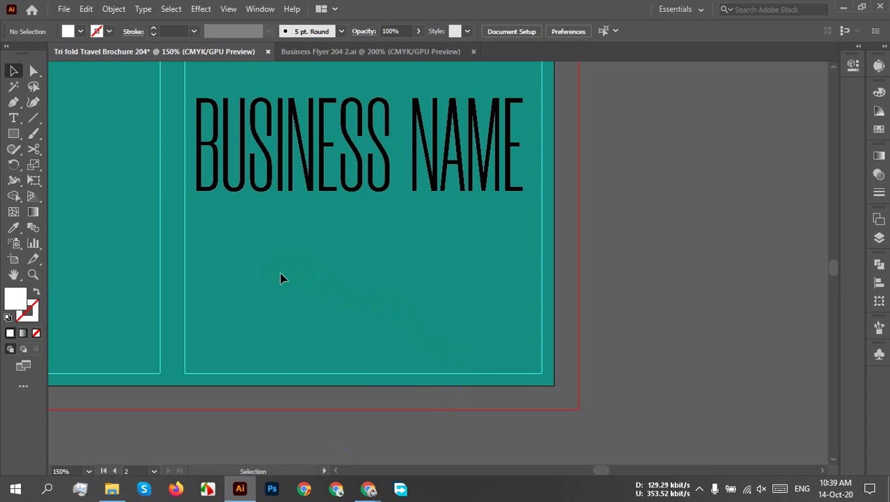
key("a")
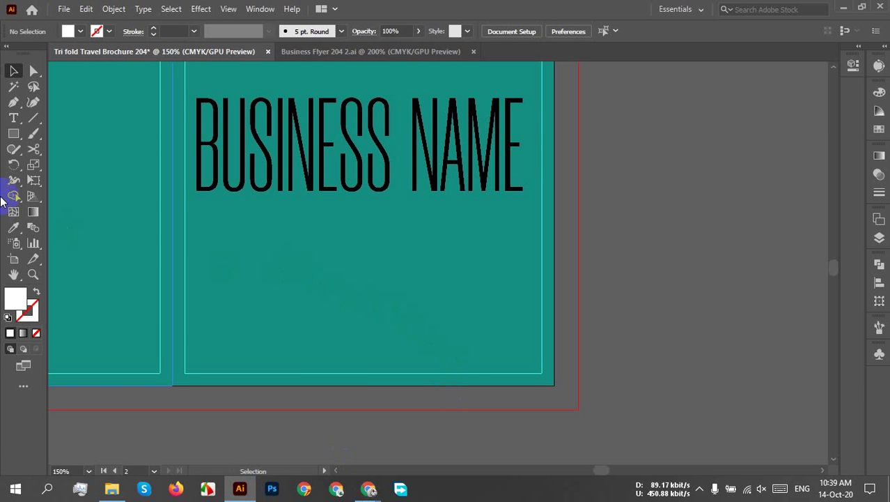
left_click(14, 117)
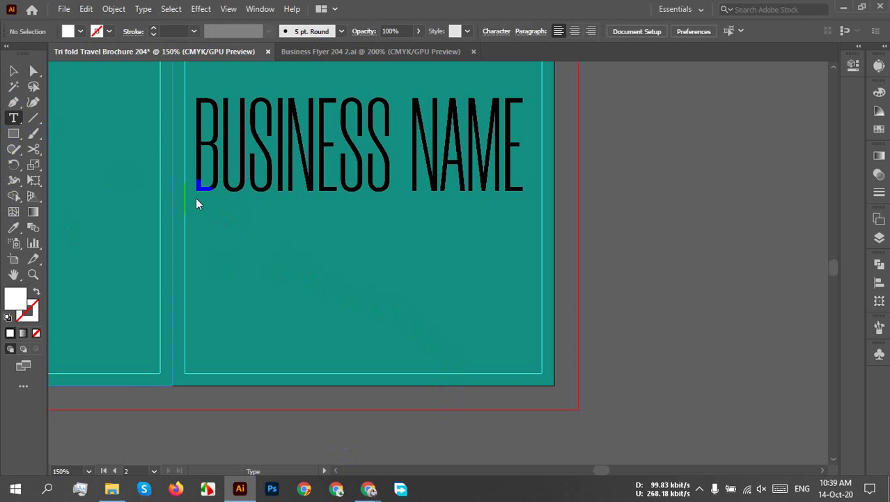
left_click_drag(195, 200, 432, 295)
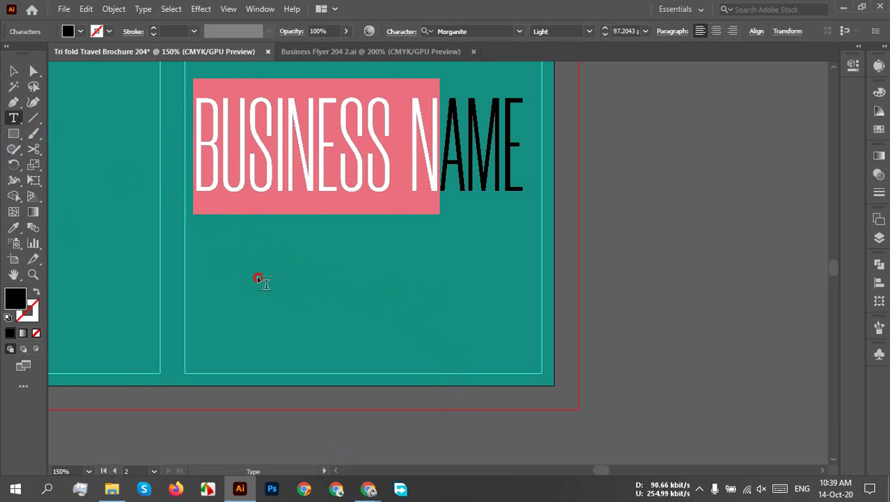
left_click(258, 279)
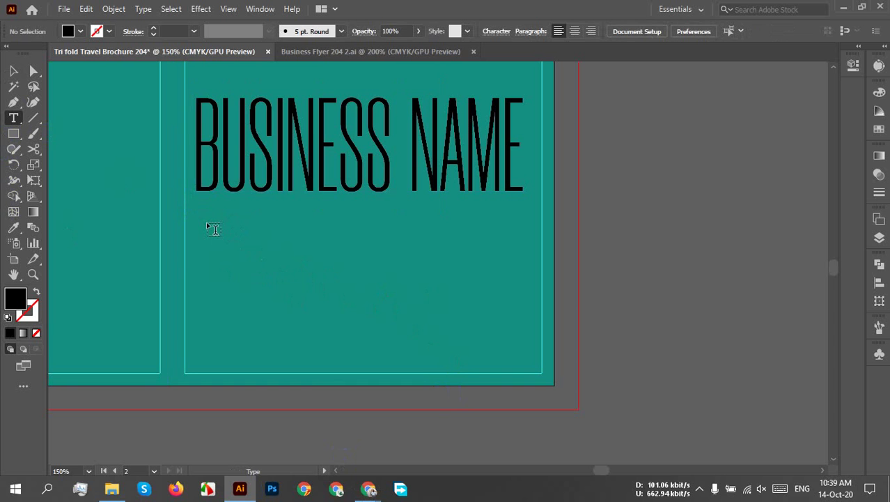
left_click_drag(340, 268, 431, 282)
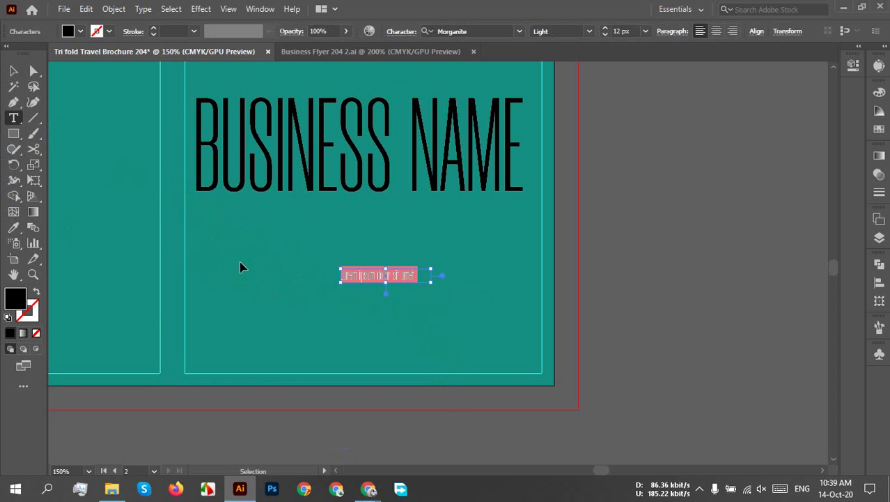
key("ctrl+z")
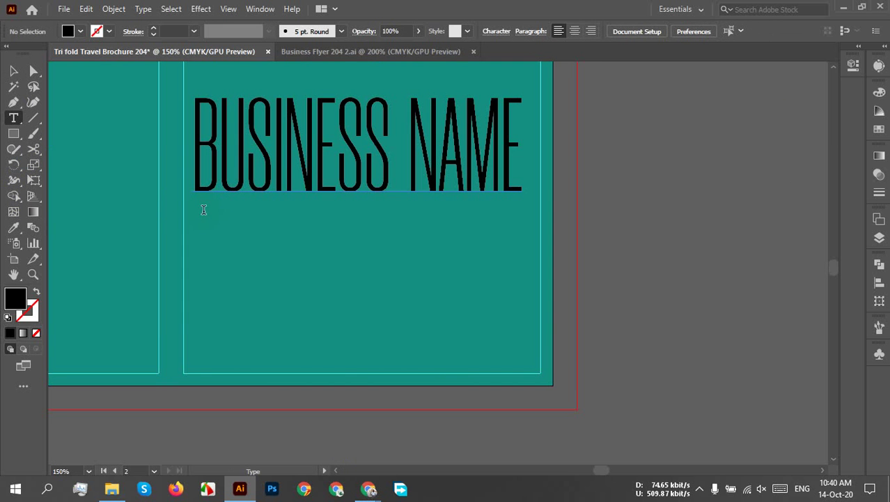
Draw a text frame with placeholder text below BUSINESS NAME, reaching nearly to the bottom margin guide, and set its font size to 16 px.
left_click_drag(207, 219, 519, 363)
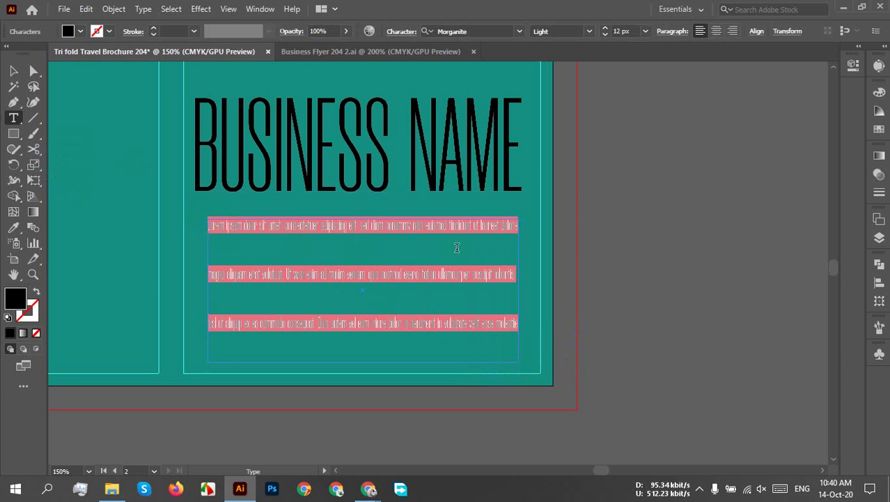
left_click(630, 30)
type("21")
key("Return")
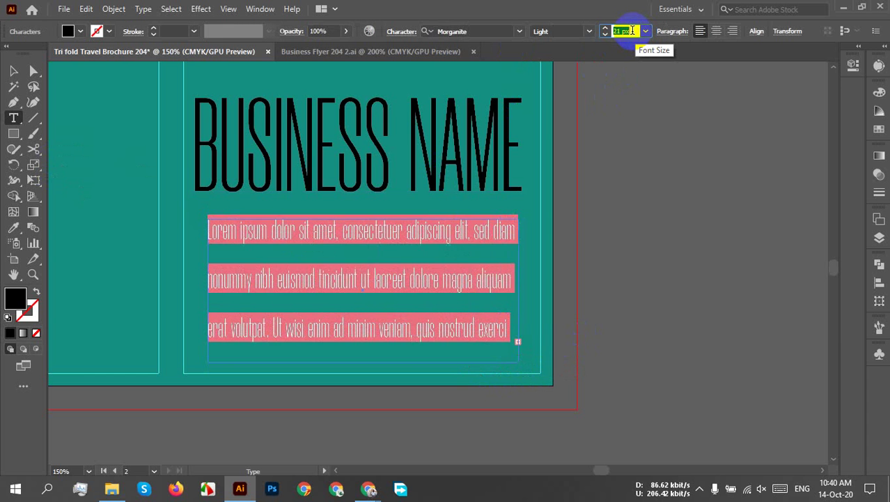
key("Up")
key("Up")
key("Up")
key("Down")
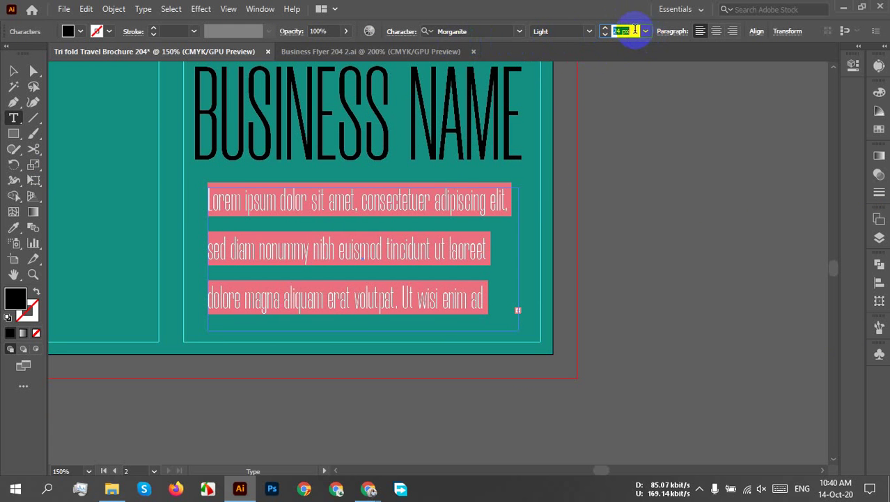
type("20")
key("Return")
type("16")
key("Return")
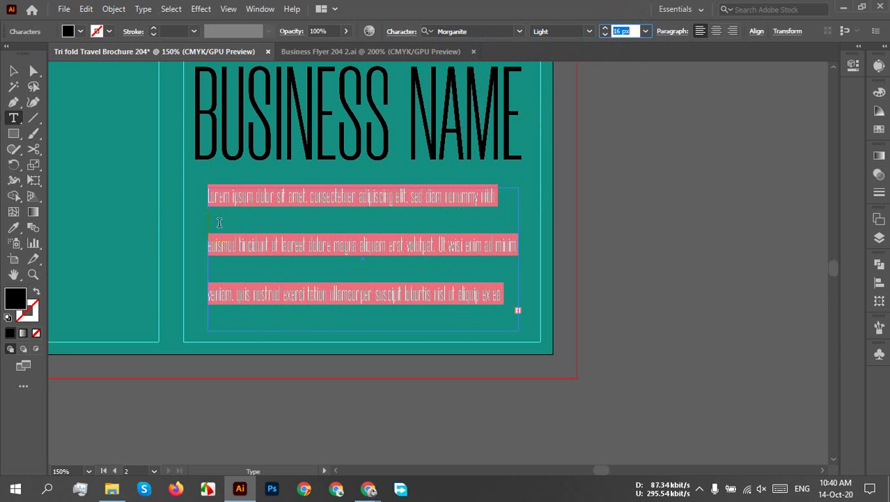
Set the placeholder paragraph's leading to Auto and finish editing the text.
left_click(407, 33)
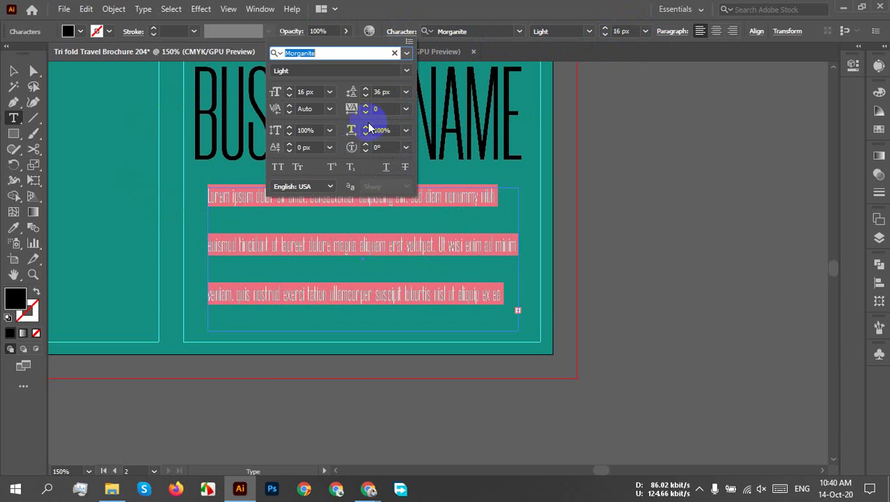
left_click(405, 91)
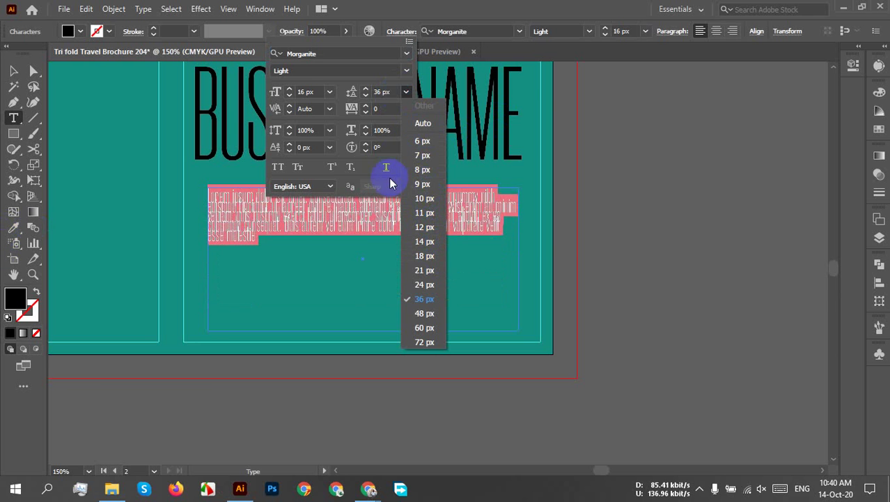
left_click(675, 226)
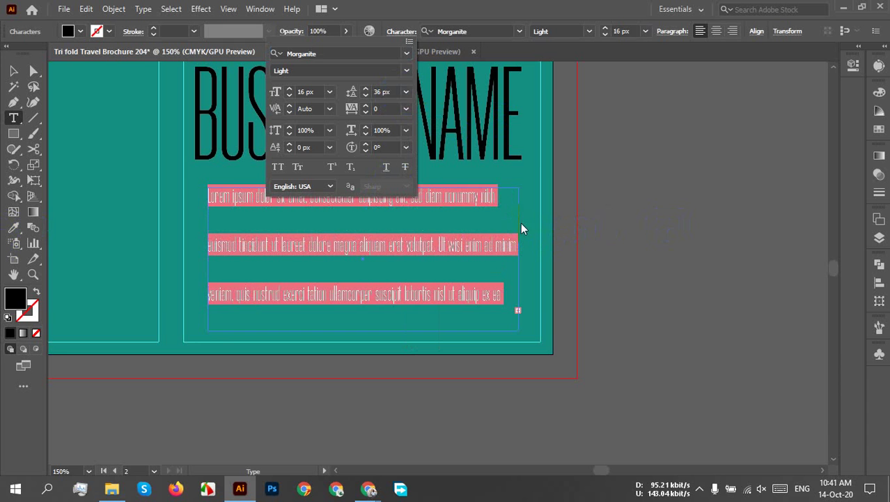
left_click_drag(439, 245, 463, 245)
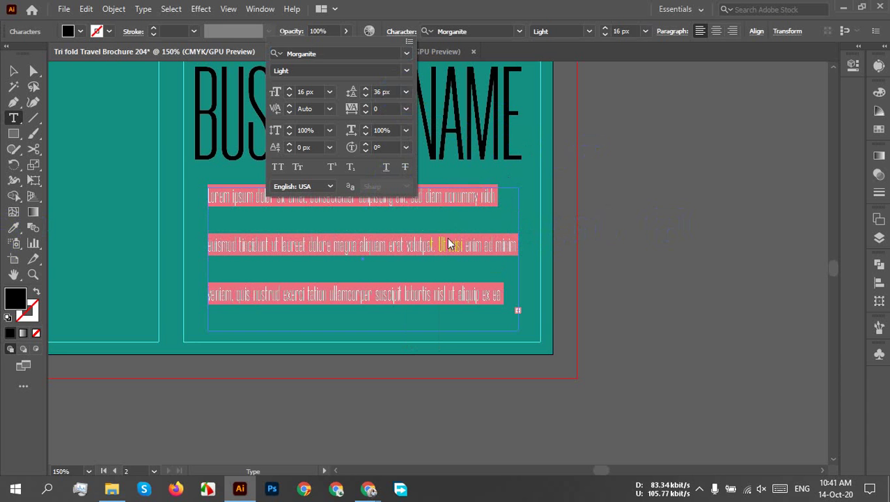
left_click(407, 93)
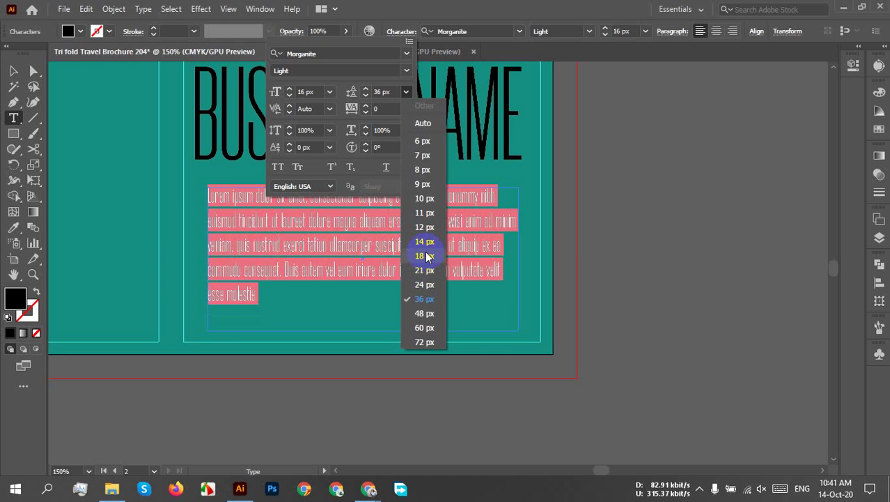
left_click(425, 124)
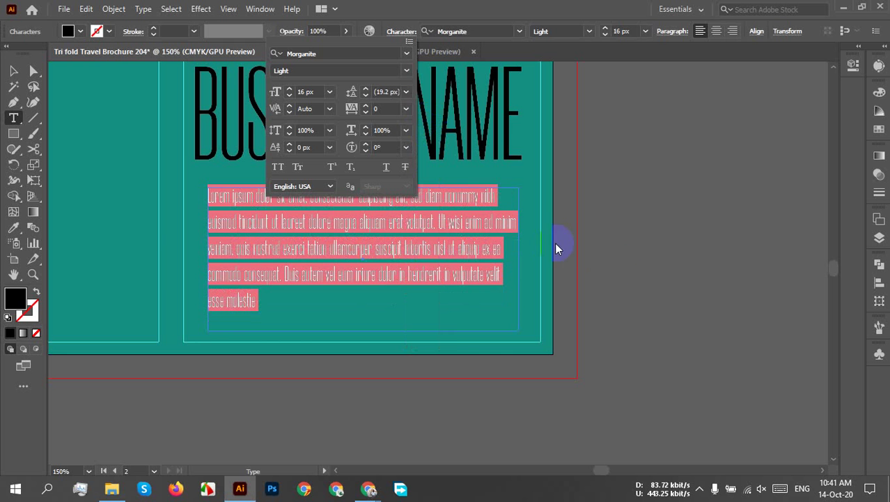
key("Escape")
key("Escape")
Change the whole placeholder paragraph's font to Times New Roman Regular and extend its frame leftward close to the margin guide.
left_click(406, 250)
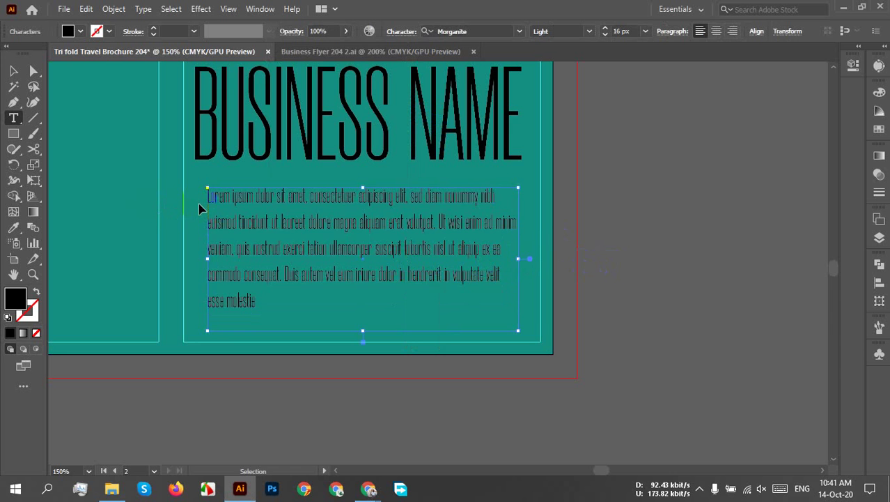
key("ctrl+a")
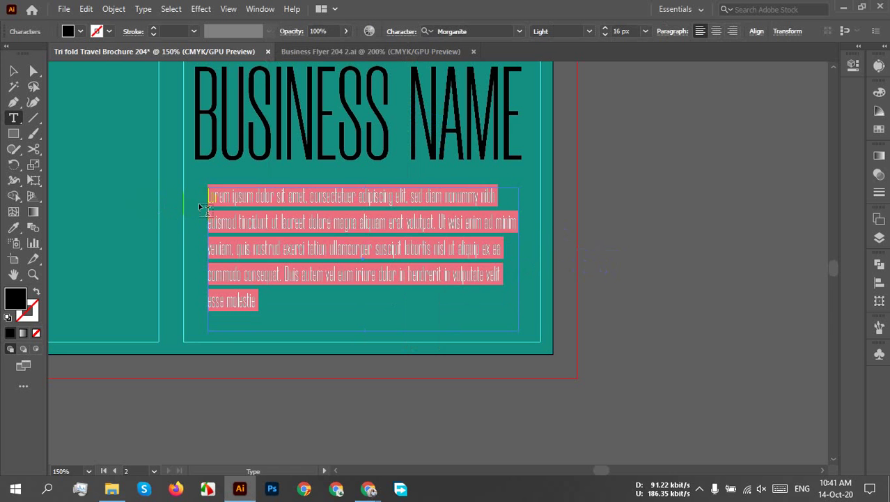
left_click(477, 32)
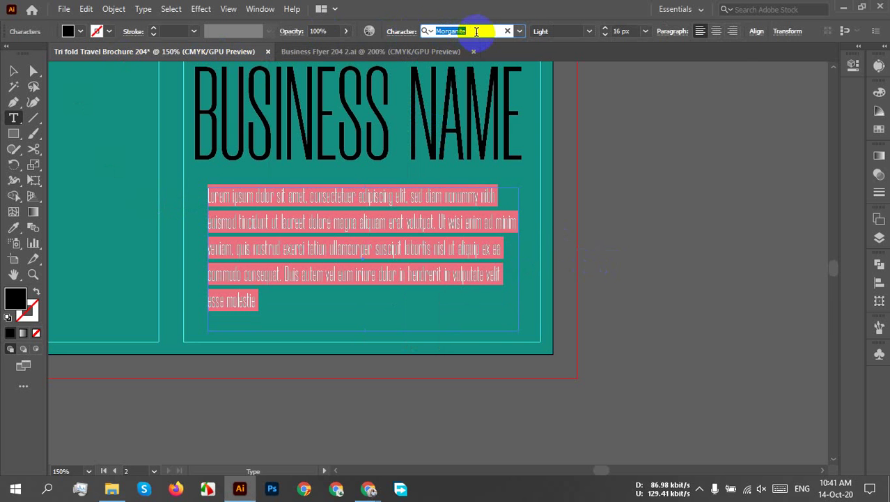
type("b")
type("im")
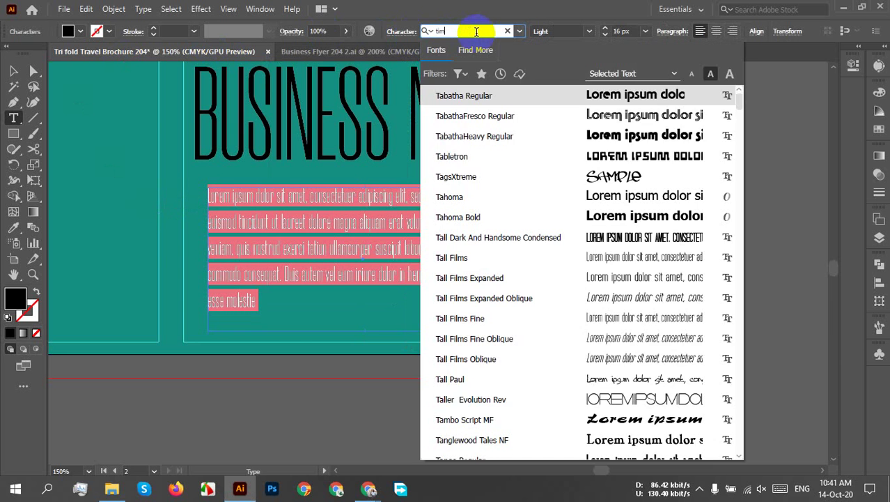
type("es")
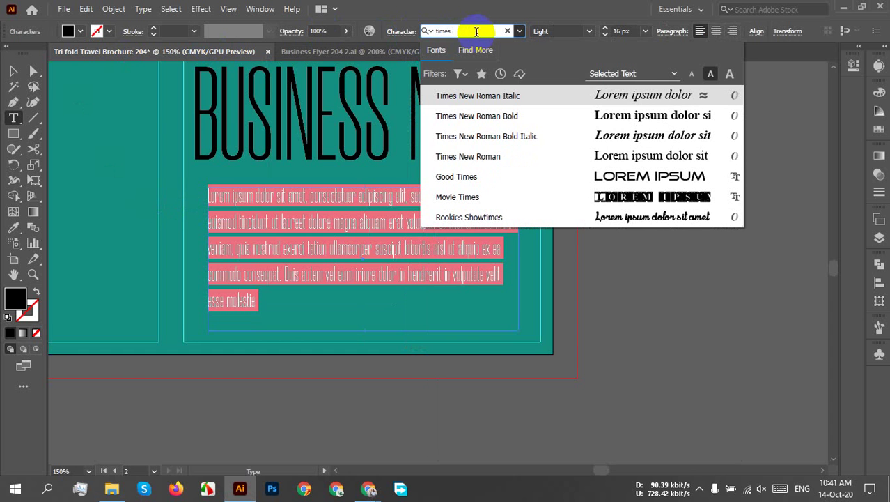
left_click(495, 158)
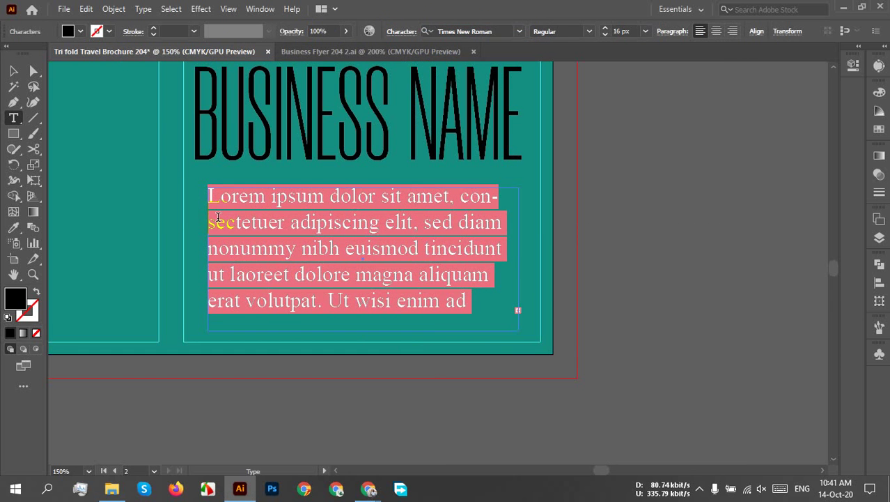
left_click(13, 70)
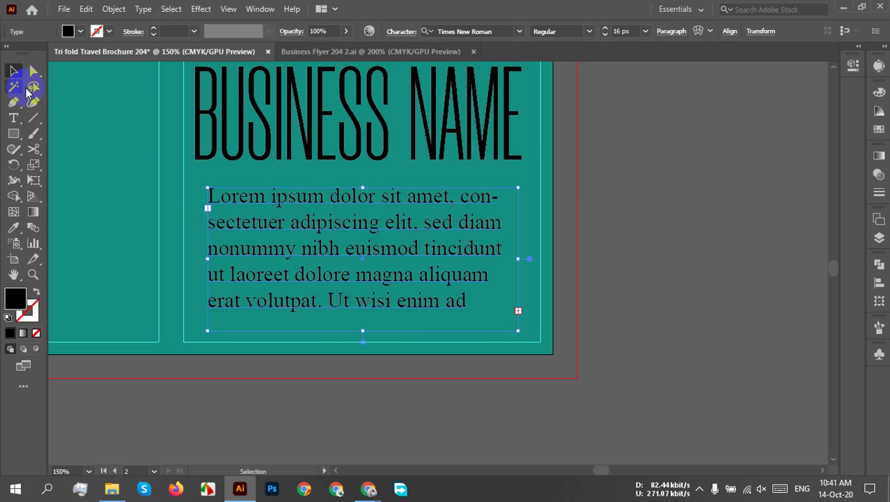
left_click_drag(208, 261, 190, 259)
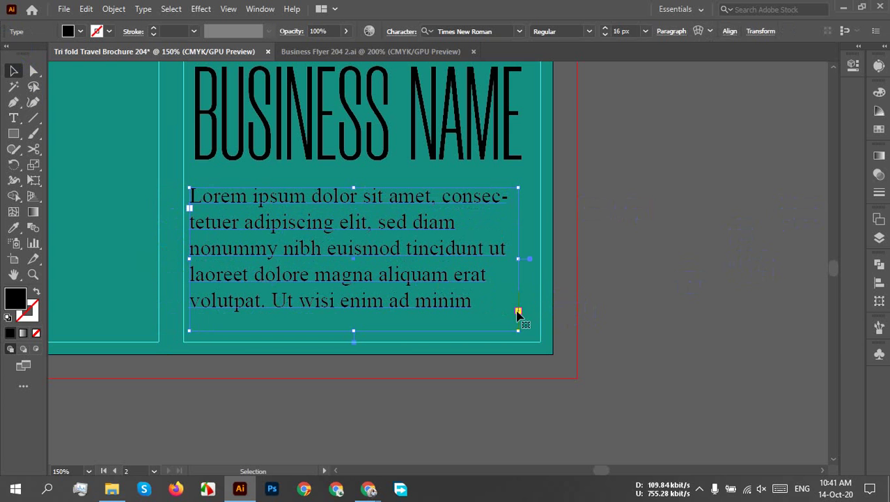
Delete the placeholder text after "volutpat." from "Ut wisi enim ad minim" up to the word "iriure", and finish editing.
double_click(427, 301)
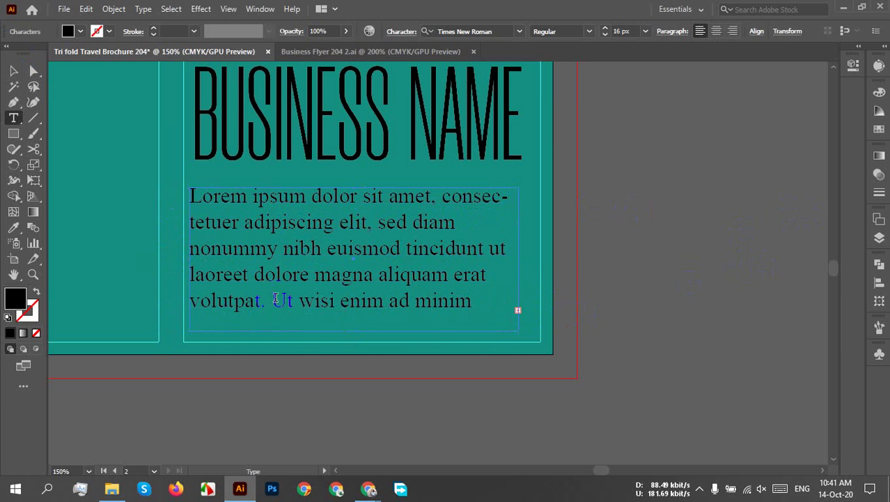
left_click_drag(271, 301, 596, 290)
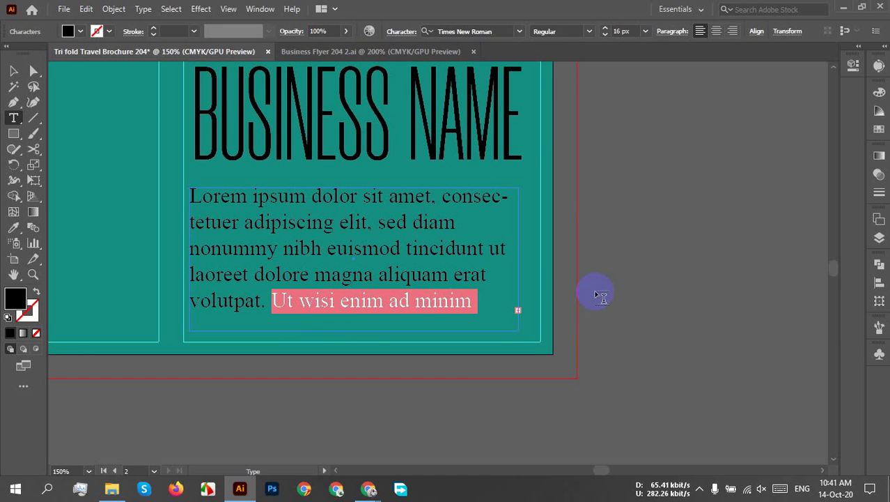
key("Delete")
key("Delete")
key("Delete")
key("Delete")
key("Delete")
key("Delete")
key("Delete")
key("Delete")
key("Delete")
key("Delete")
key("Delete")
key("Delete")
key("Delete")
key("Delete")
key("Delete")
key("Delete")
key("Delete")
key("Delete")
key("Delete")
key("Delete")
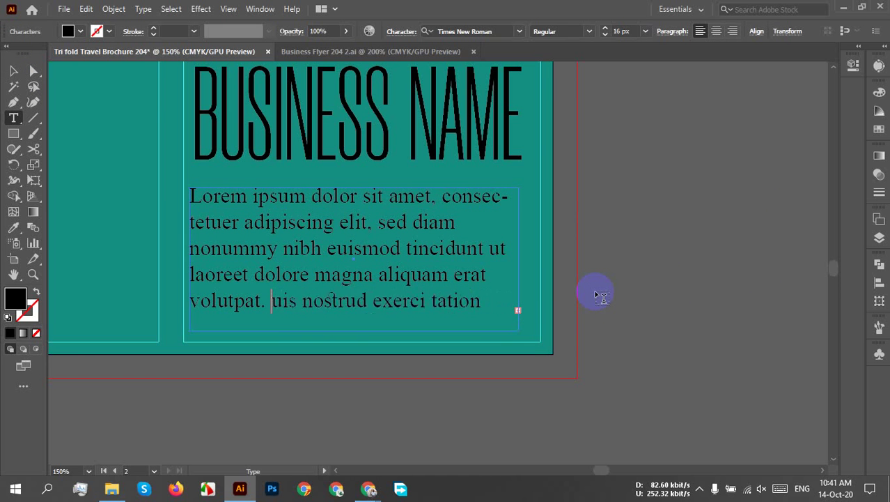
key("Delete")
key("Delete")
key("Delete")
key("Delete")
key("Delete")
key("Delete")
key("Delete")
key("Delete")
key("Delete")
key("Delete")
key("Delete")
key("Delete")
key("Delete")
key("Delete")
key("Delete")
key("Delete")
key("Delete")
key("Delete")
key("Delete")
key("Delete")
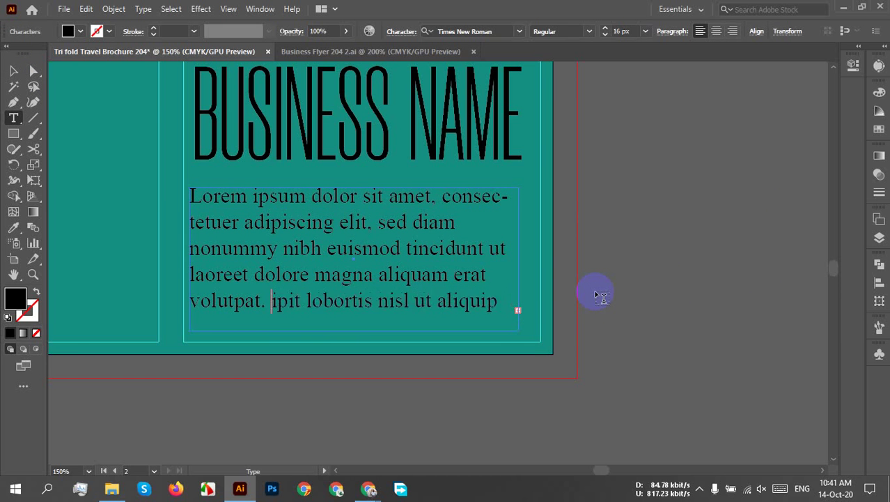
key("Delete")
key("Delete")
key("Delete")
key("Delete")
key("Delete")
key("Delete")
key("Delete")
key("Delete")
key("Delete")
key("Delete")
key("Delete")
key("Delete")
key("Delete")
key("Delete")
key("Delete")
key("Delete")
key("Delete")
key("Delete")
key("Delete")
key("Delete")
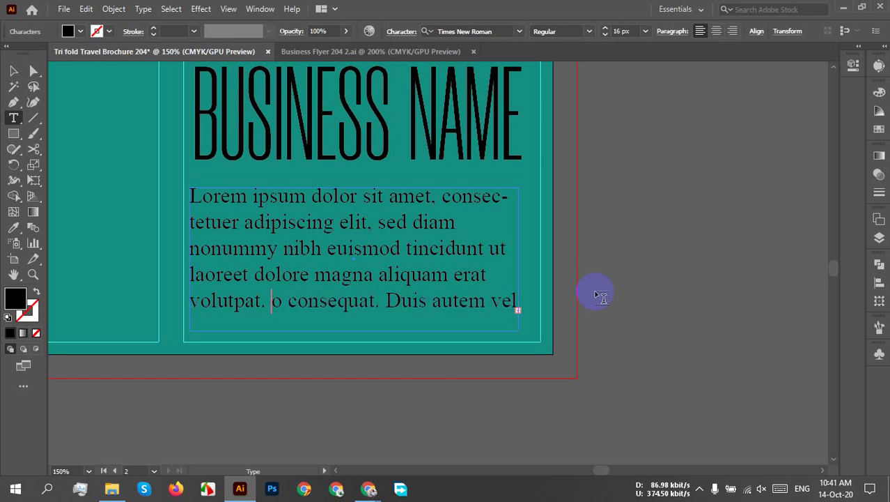
key("Delete")
key("Delete")
key("Delete")
key("Delete")
key("Delete")
key("Delete")
key("Delete")
key("Delete")
key("Delete")
key("Delete")
key("Delete")
key("Delete")
key("Delete")
key("Delete")
key("Delete")
key("Delete")
key("Delete")
key("Delete")
key("Delete")
key("Delete")
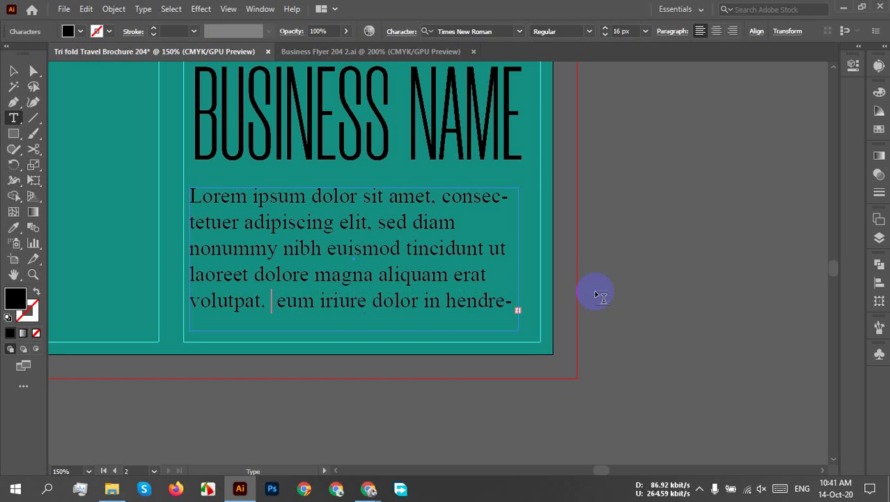
key("Delete")
key("Delete")
key("Delete")
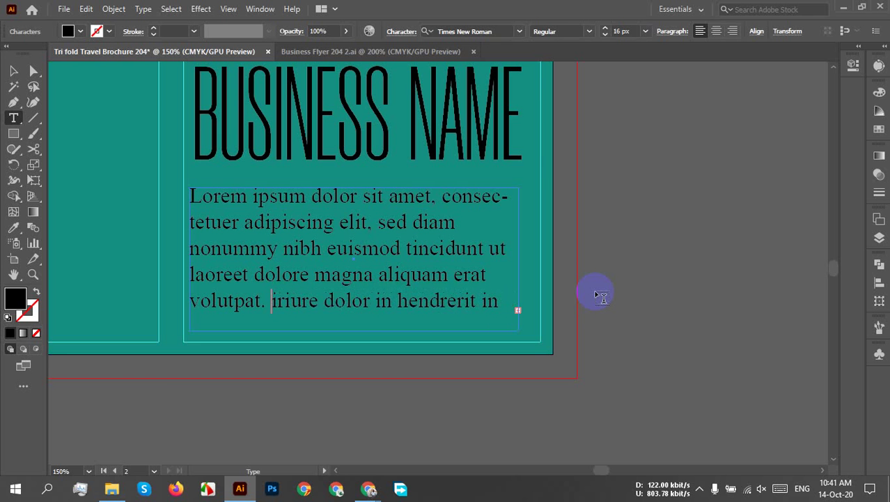
left_click(12, 72)
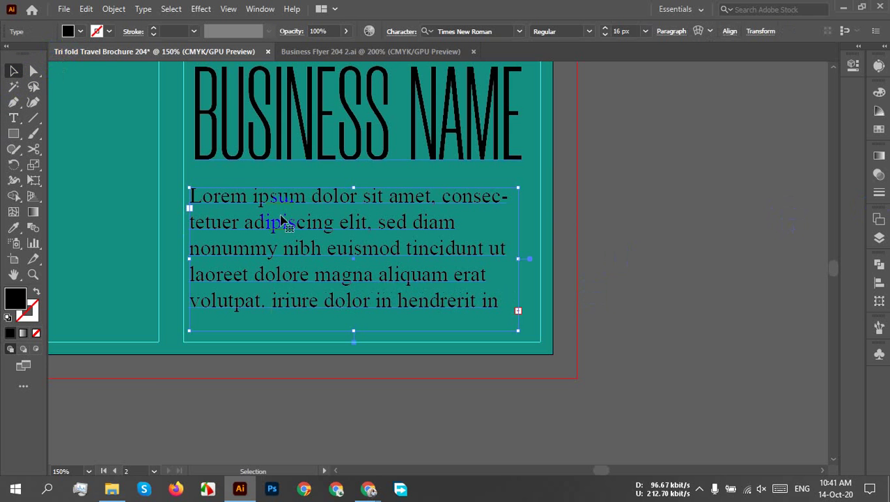
double_click(492, 301)
left_click(490, 300)
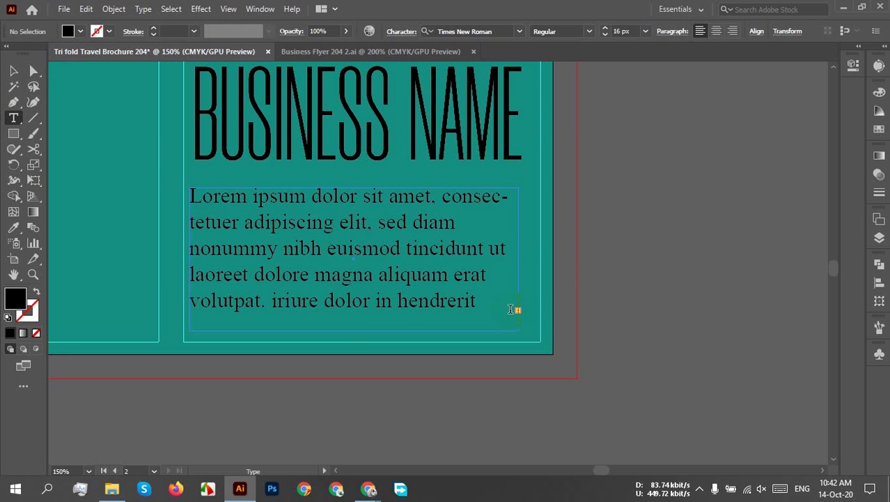
key("ctrl+z")
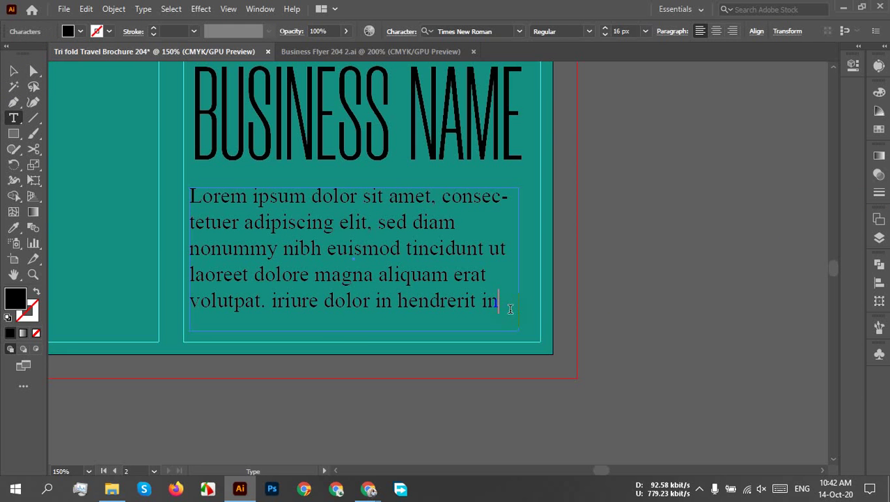
Change the fill of the placeholder paragraph below BUSINESS NAME to white and deselect it.
left_click(13, 72)
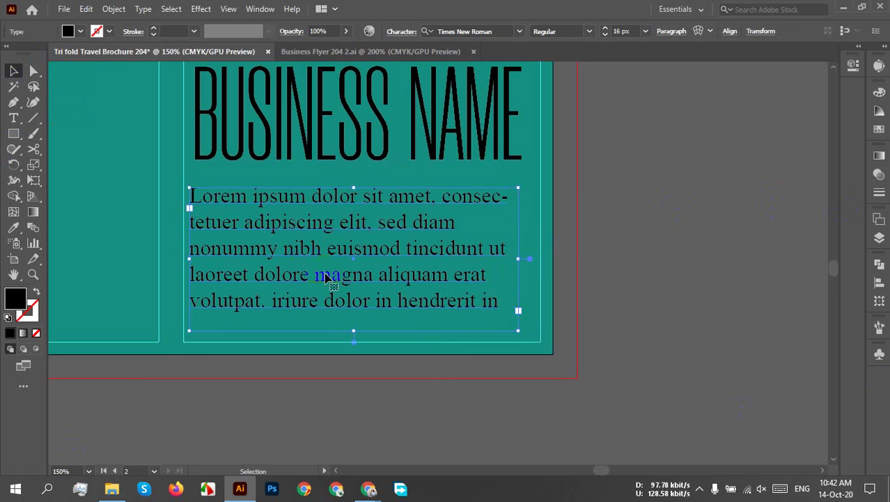
scroll(317, 278, "up", 1)
left_click(68, 30)
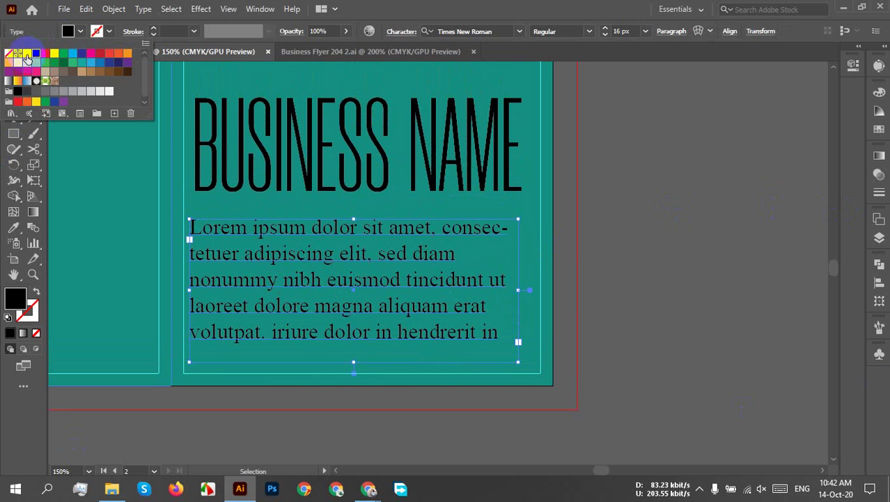
left_click(27, 53)
left_click(698, 243)
left_click(626, 248)
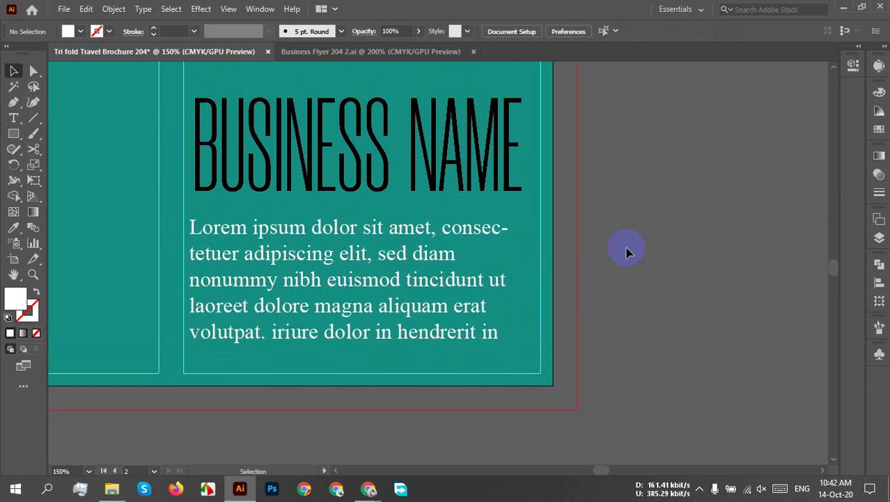
Try a red-orange and a lighter orange fill on the BUSINESS NAME text, and deselect it.
left_click(368, 173)
left_click(745, 173)
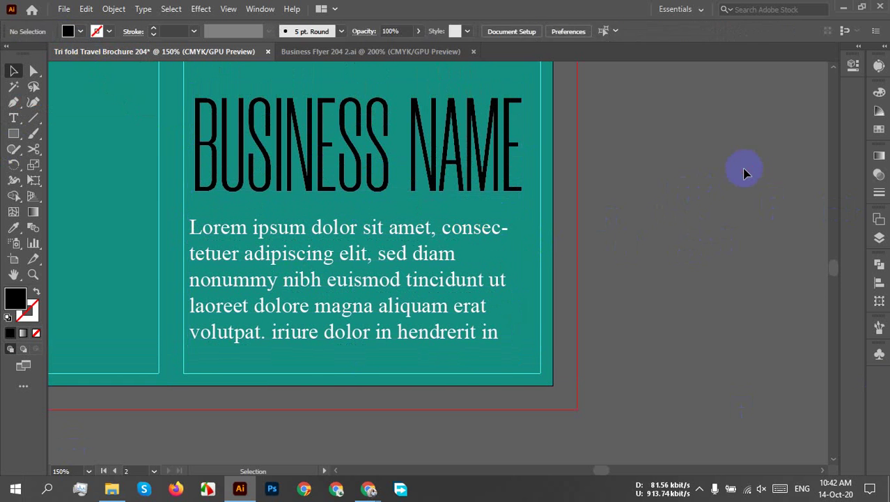
scroll(726, 183, "down", 3)
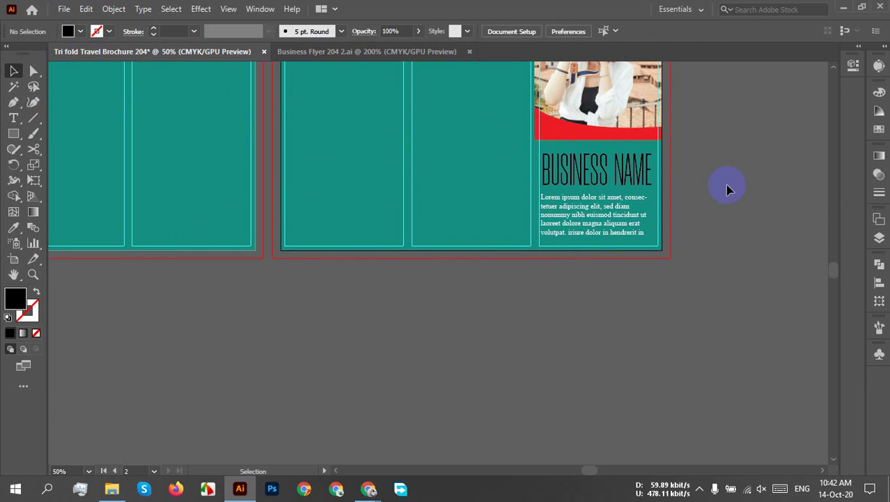
left_click_drag(726, 189, 645, 335)
scroll(642, 325, "up", 2)
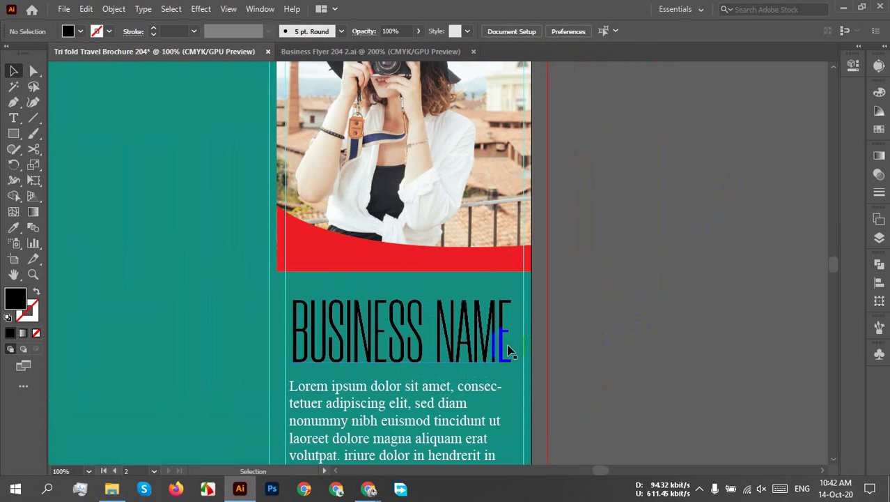
left_click(507, 345)
left_click(79, 31)
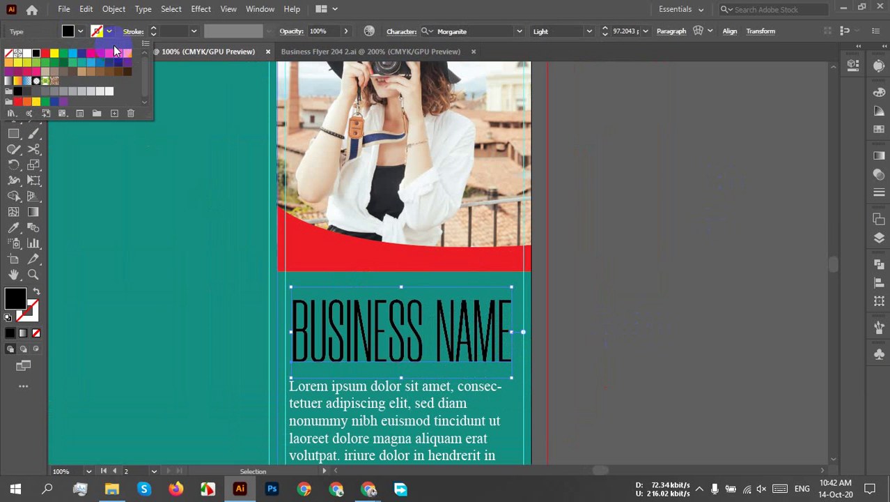
left_click(121, 54)
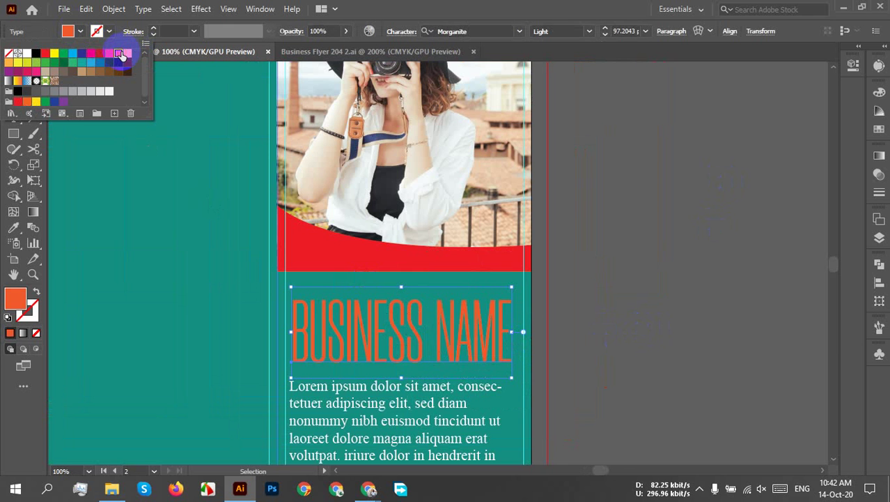
left_click(128, 54)
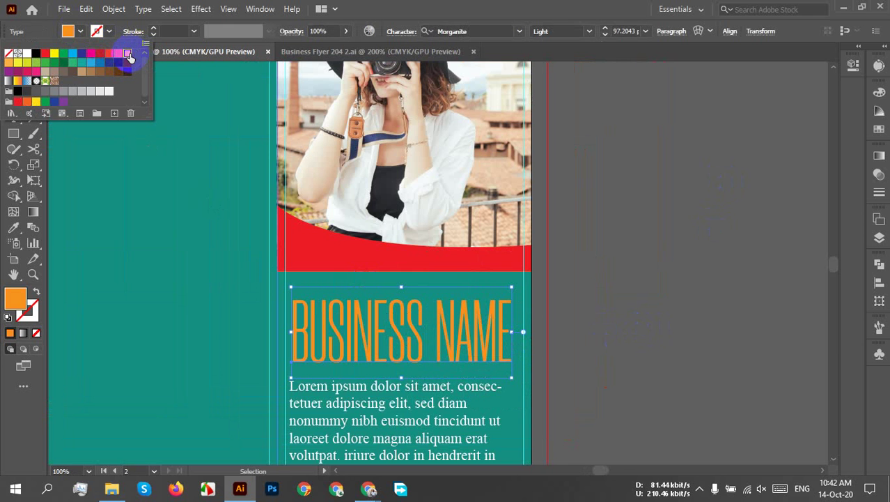
left_click(77, 154)
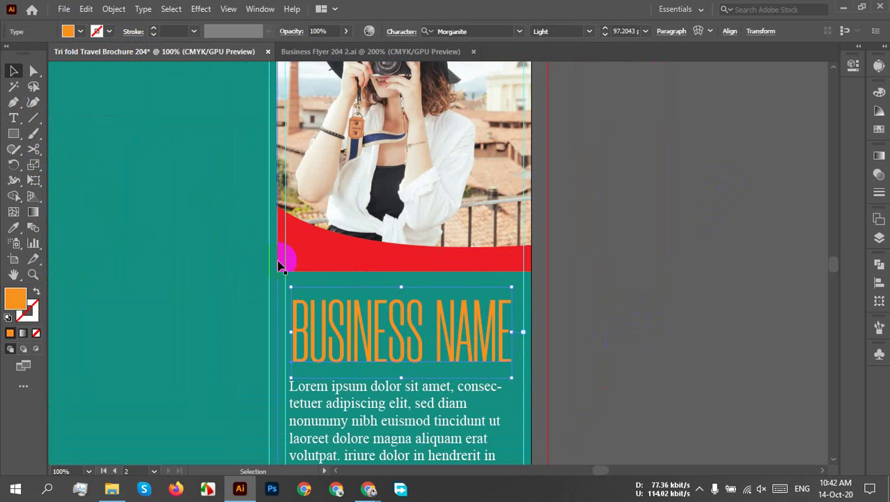
scroll(616, 268, "down", 3)
left_click(620, 292)
scroll(599, 299, "up", 3)
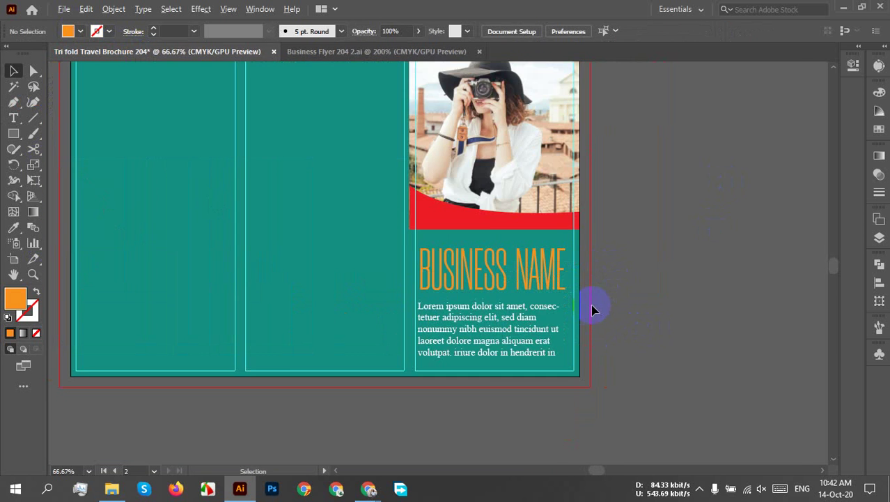
Set the fill of the BUSINESS NAME text to black.
scroll(509, 281, "up", 5)
left_click(415, 234)
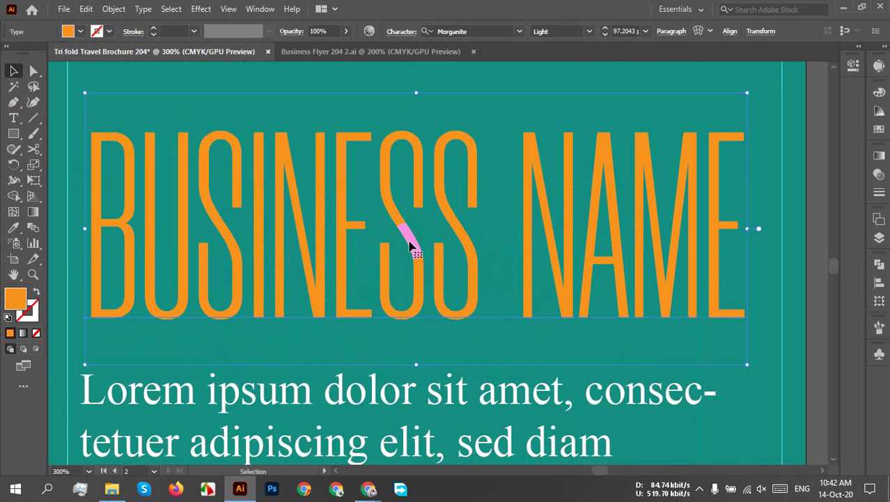
left_click(80, 32)
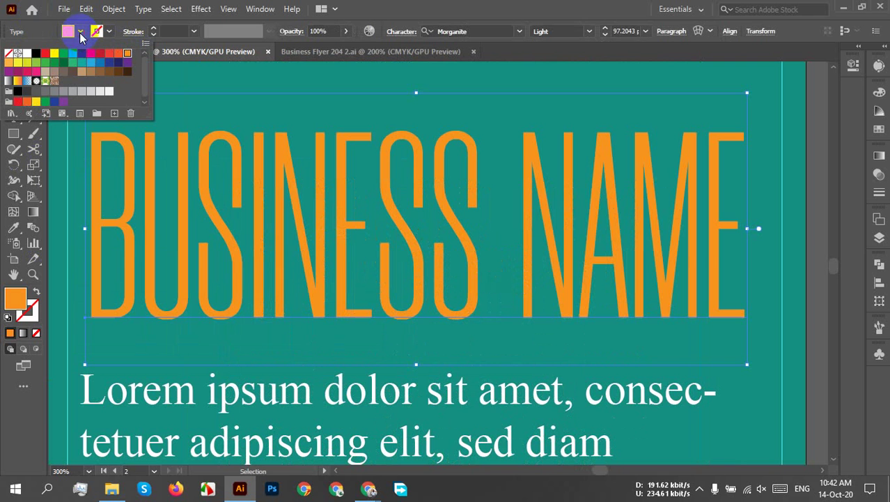
left_click(36, 53)
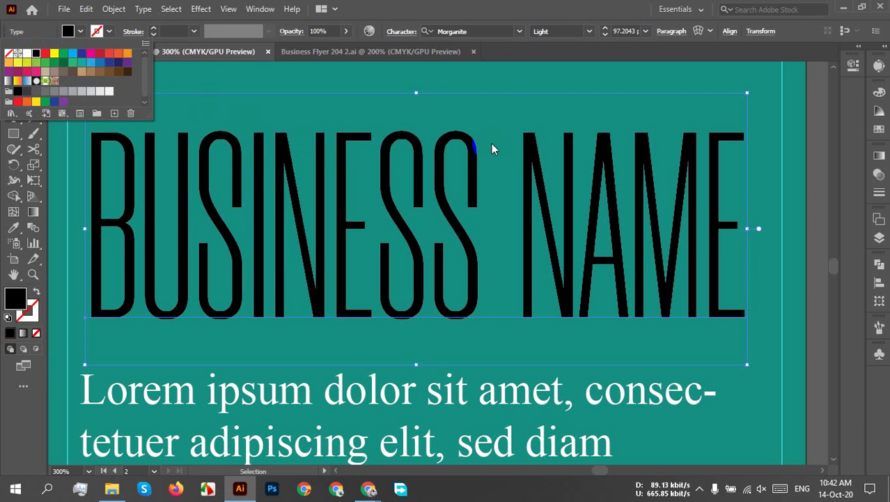
left_click(349, 128)
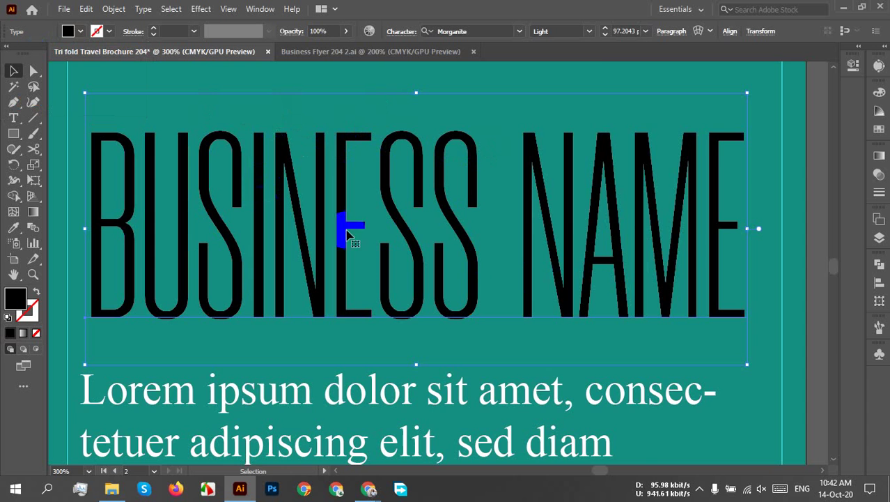
scroll(507, 284, "down", 2)
scroll(603, 336, "down", 3)
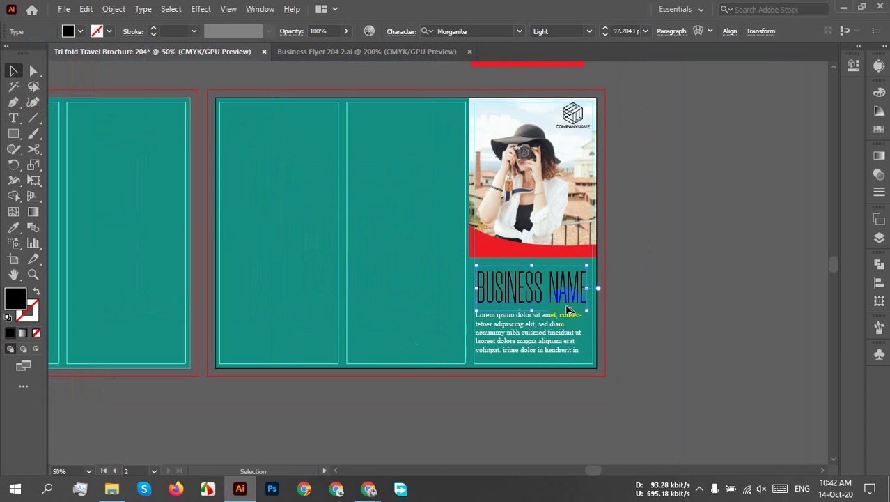
scroll(592, 336, "up", 1)
left_click_drag(636, 279, 571, 328)
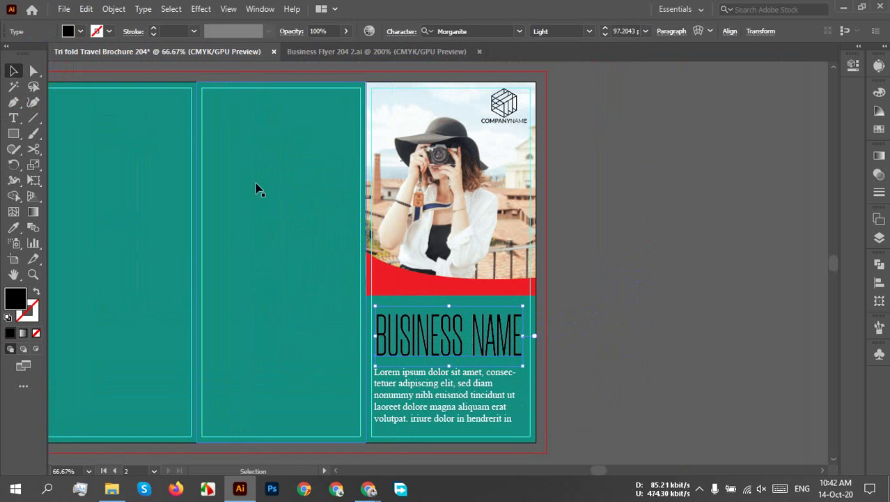
left_click_drag(469, 328, 691, 339)
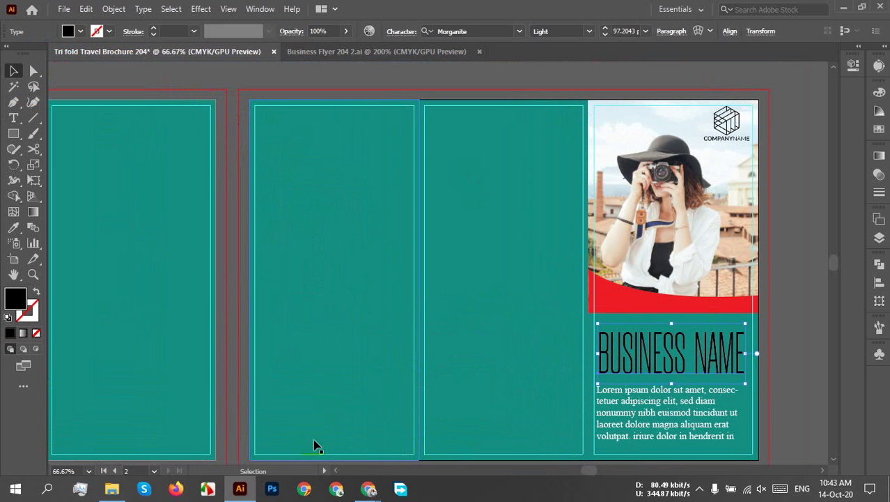
Bring the beach and snowy mountain photos next to the second brochure page, with the beach photo above the mountain one.
scroll(368, 302, "down", 2, "alt")
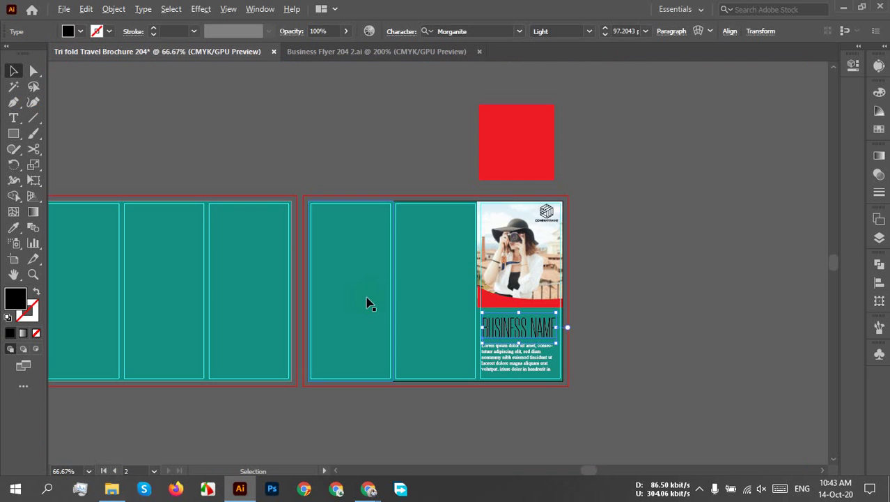
scroll(450, 240, "right", 5)
left_click_drag(634, 273, 385, 206)
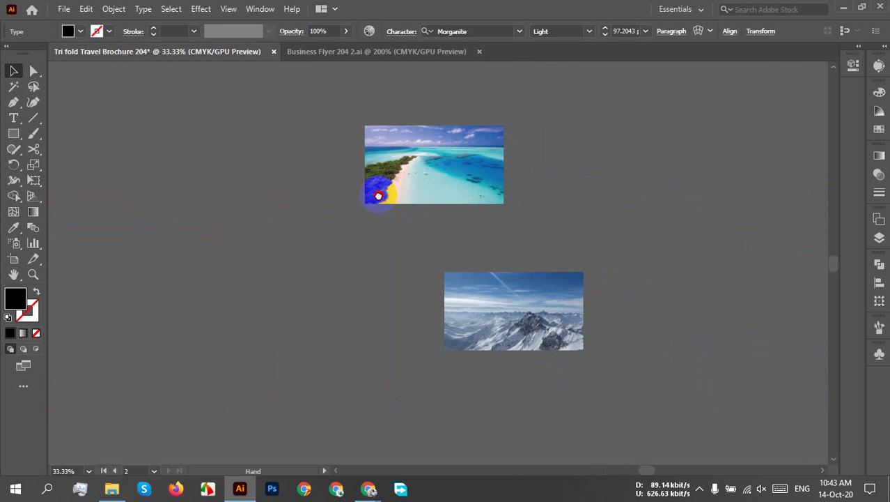
left_click_drag(571, 303, 282, 303)
left_click_drag(467, 126, 188, 175)
left_click_drag(284, 252, 762, 237)
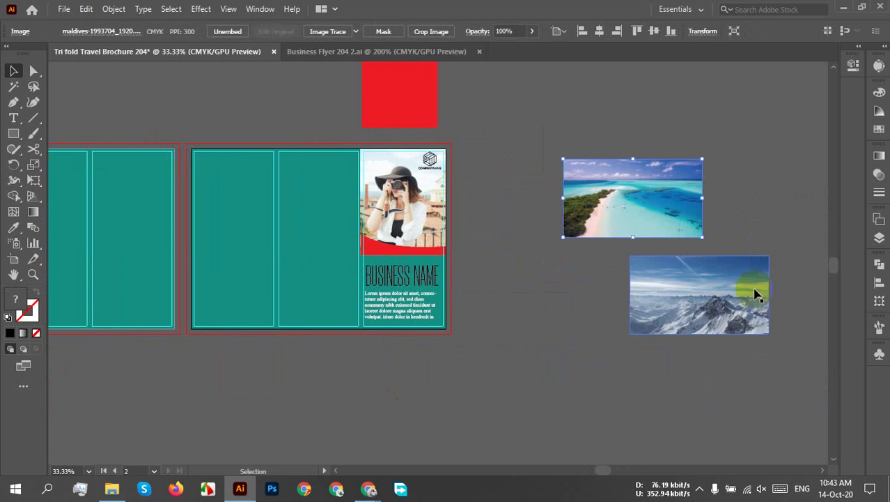
left_click_drag(755, 294, 619, 312)
left_click_drag(636, 229, 563, 243)
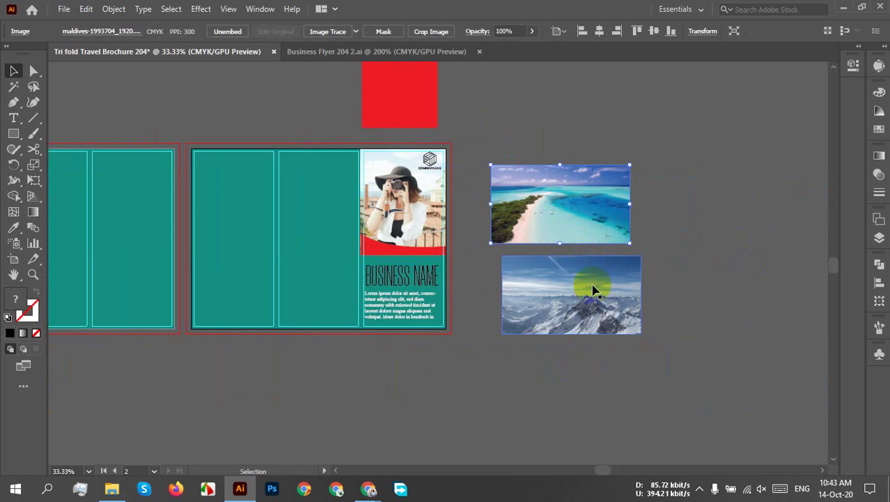
Move the large photo of the two children with cameras over the brochure pages, reaching partway into the front panel.
left_click_drag(457, 290, 630, 274)
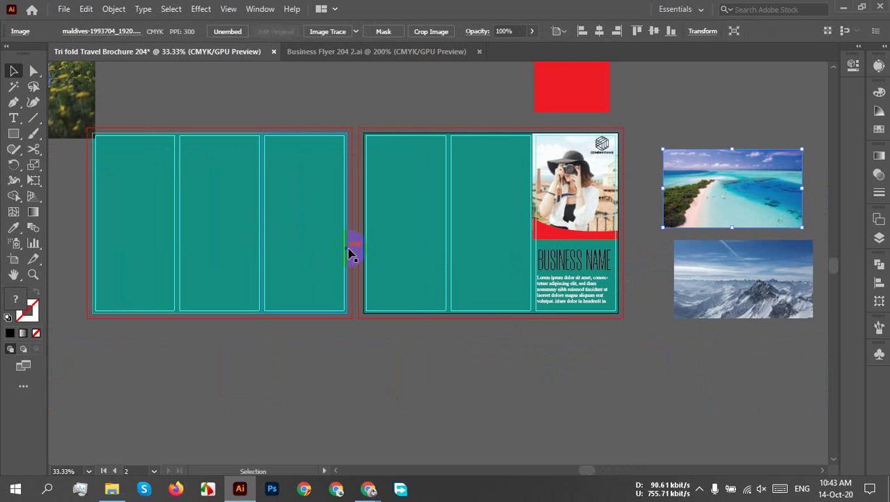
scroll(351, 255, "down", 1)
left_click_drag(259, 252, 257, 287)
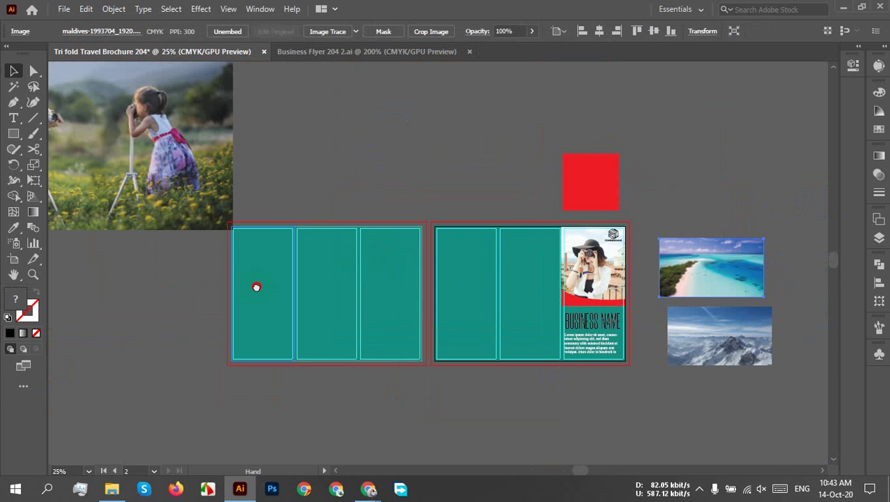
left_click_drag(159, 194, 535, 341)
scroll(535, 342, "up", 3)
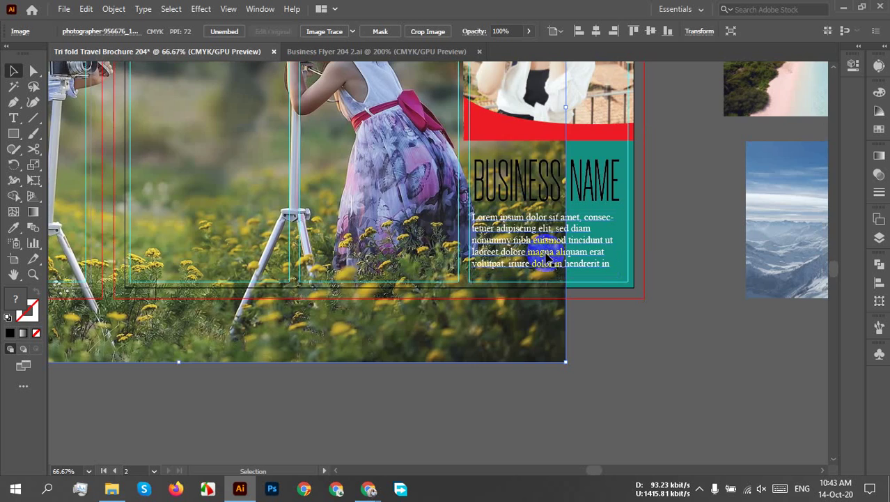
scroll(547, 258, "down", 2)
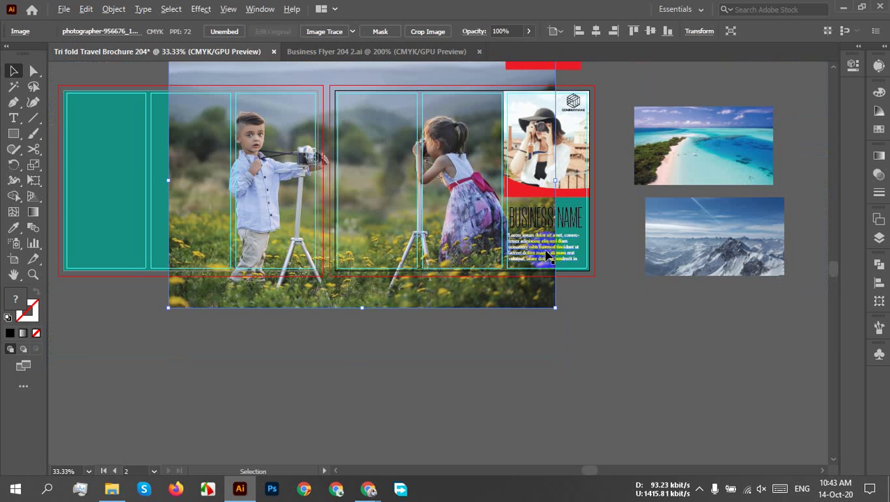
Lower the children photo's opacity to 31% and shift it slightly up and further into the front panel.
left_click(529, 32)
left_click_drag(528, 47, 495, 50)
left_click_drag(324, 289, 419, 257)
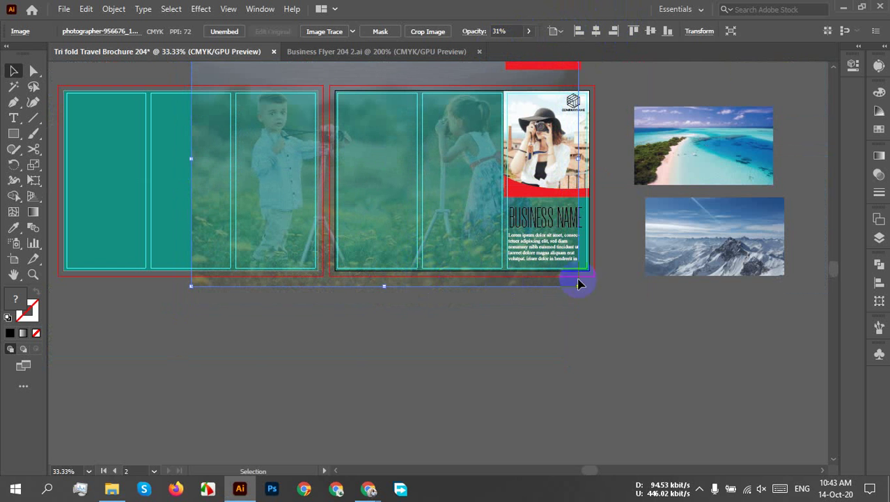
Scale the children photo down slightly from its lower-left corner, bringing its lower edge just above the pages' bottom edge, and deselect it.
left_click_drag(571, 303, 459, 315)
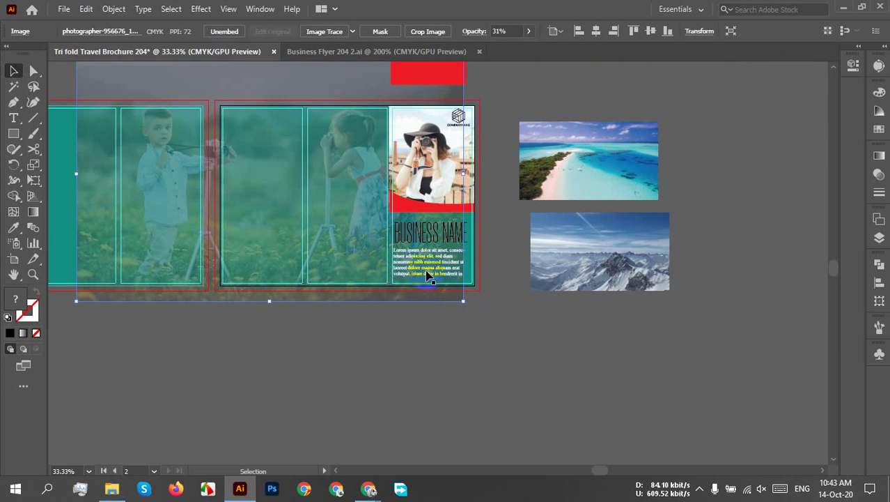
scroll(420, 260, "up", 1)
scroll(420, 259, "down", 1)
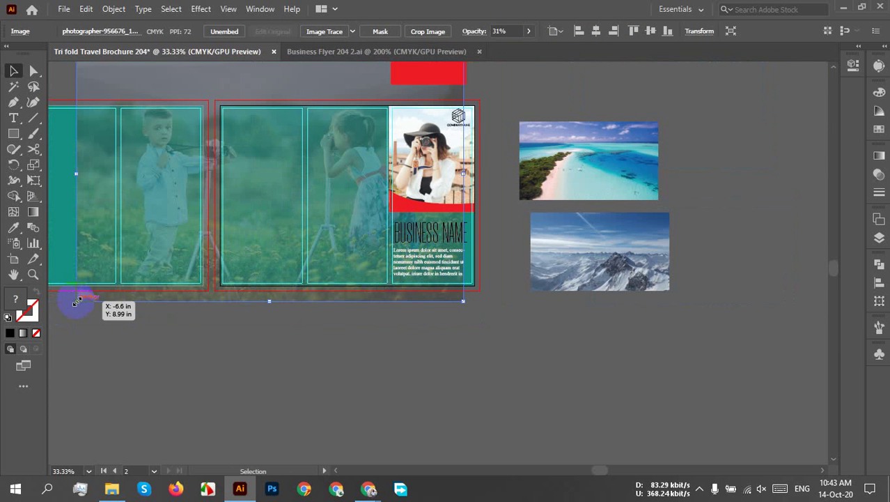
left_click_drag(76, 301, 106, 334)
left_click(309, 327)
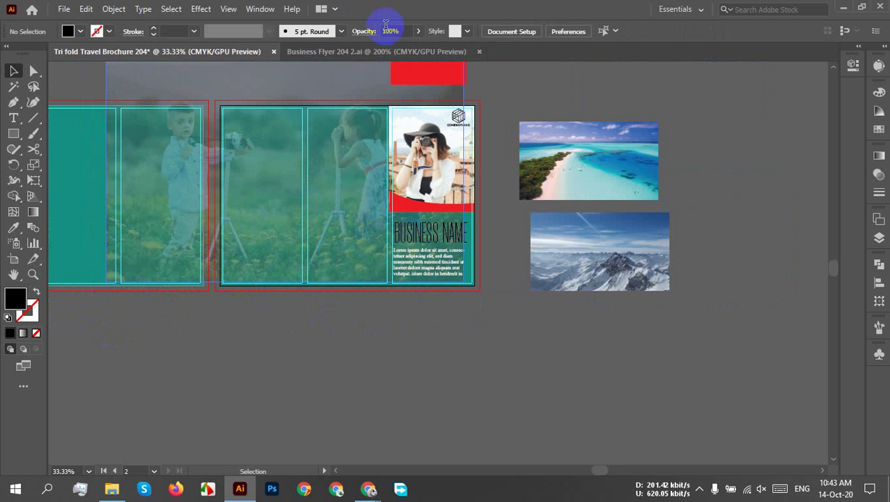
left_click(418, 31)
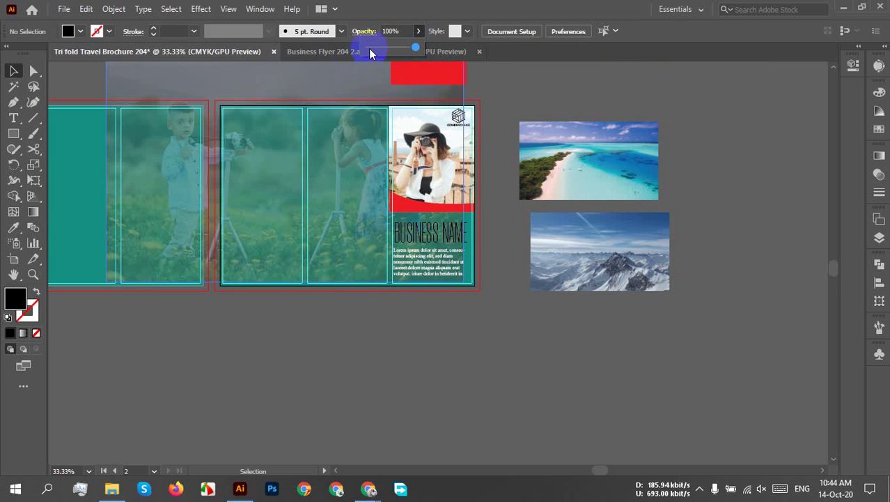
left_click(427, 333)
left_click(353, 209)
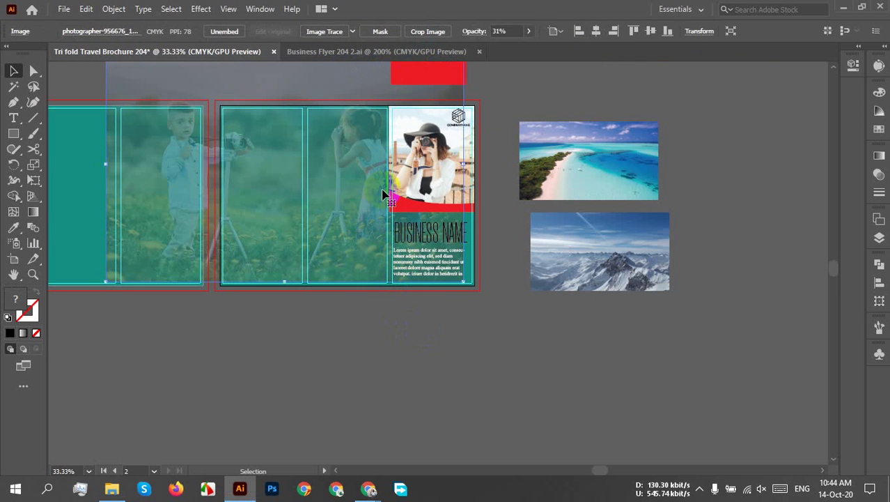
left_click(500, 32)
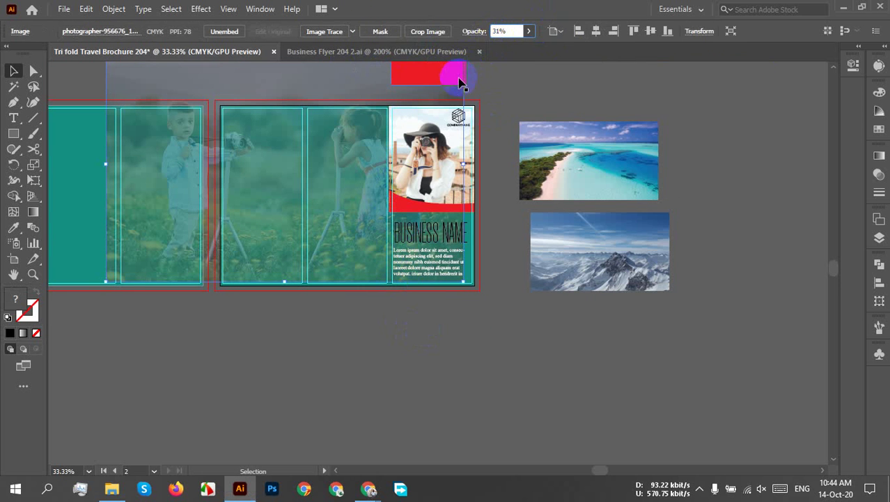
scroll(513, 170, "down", 1)
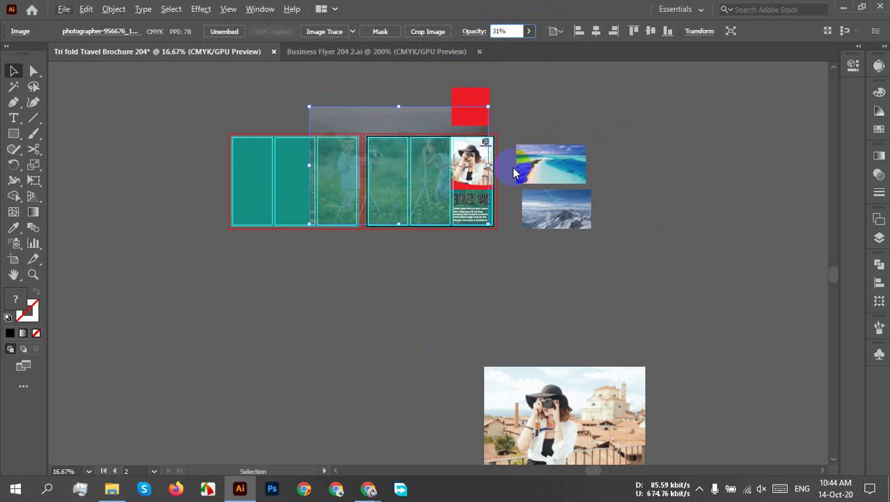
scroll(488, 173, "up", 1)
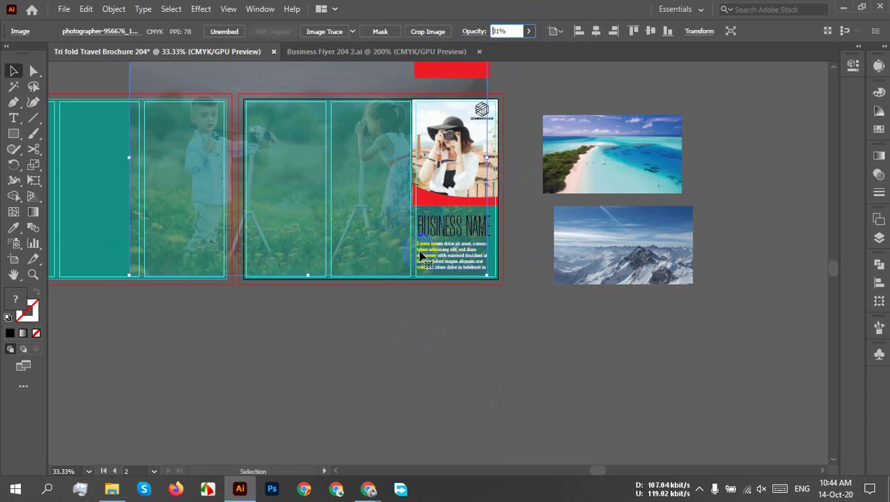
left_click(536, 304)
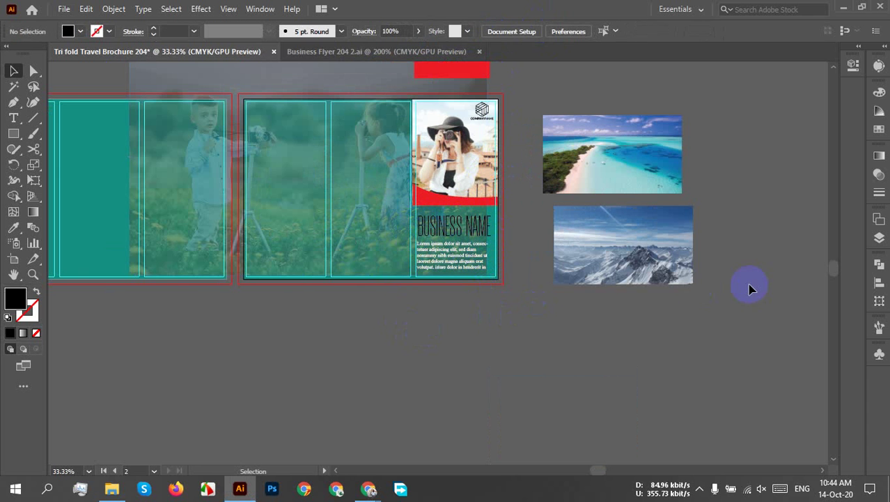
Move the faded children photo off the brochure to just below the second page and restore its opacity to 100%.
scroll(739, 284, "down", 2)
scroll(737, 286, "up", 1)
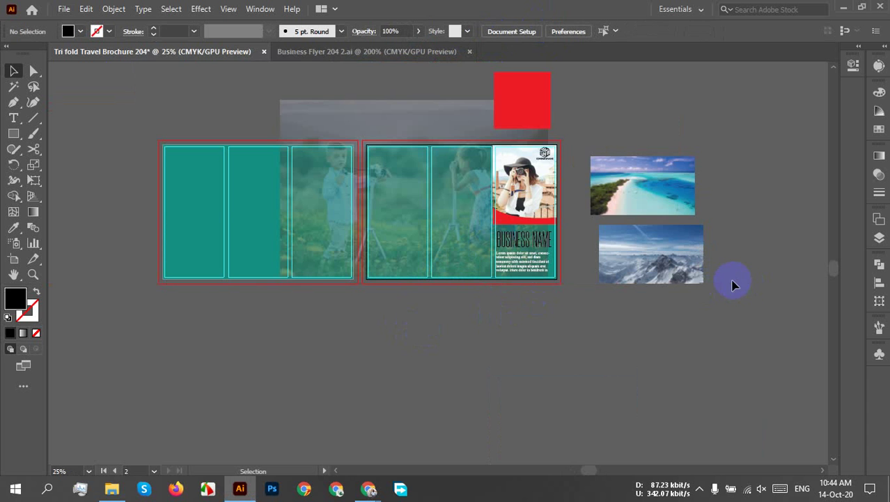
scroll(731, 284, "right", 2)
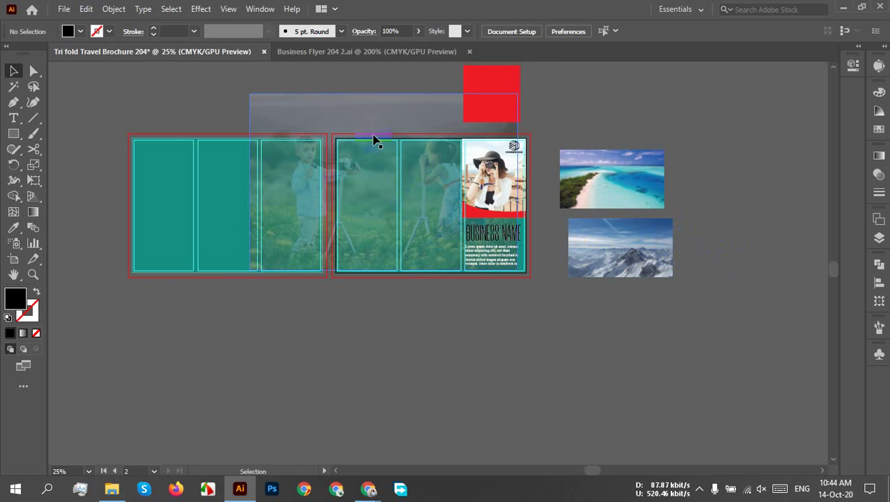
left_click_drag(358, 104, 406, 289)
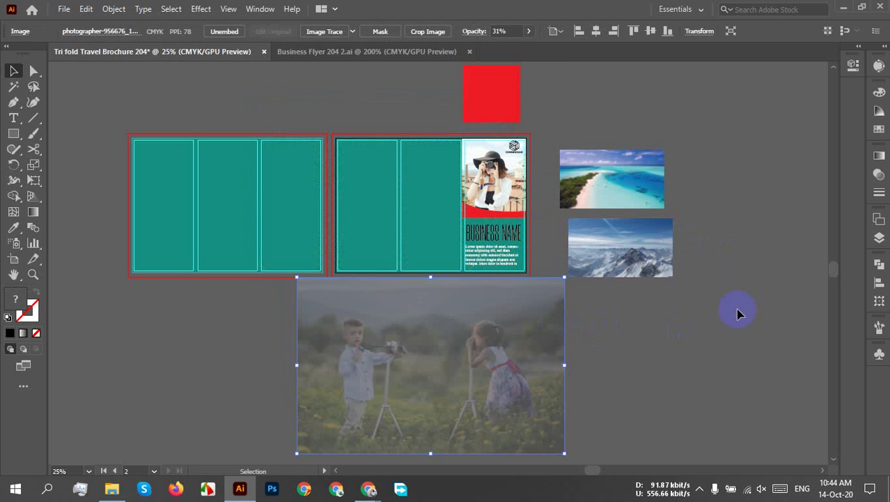
left_click(528, 31)
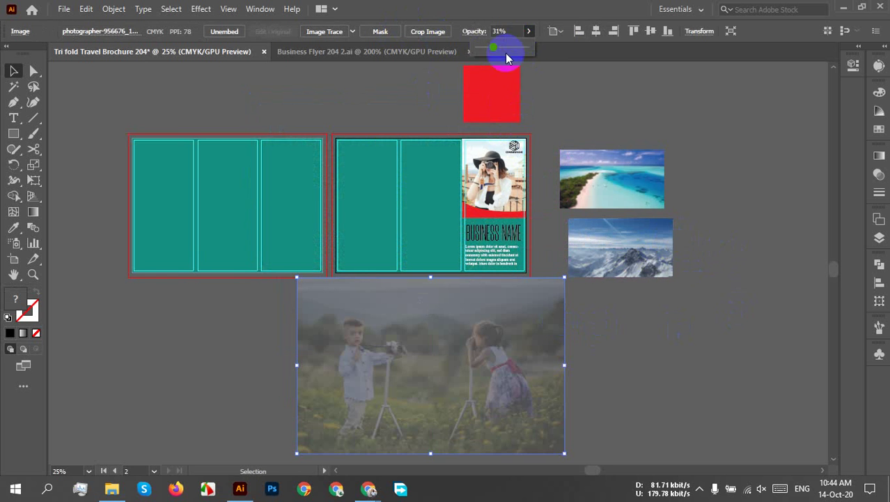
left_click_drag(492, 51, 675, 350)
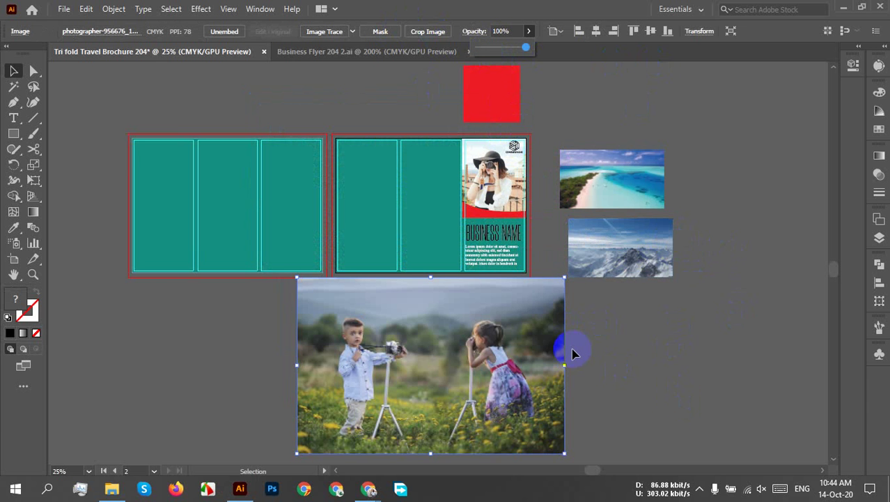
left_click(606, 350)
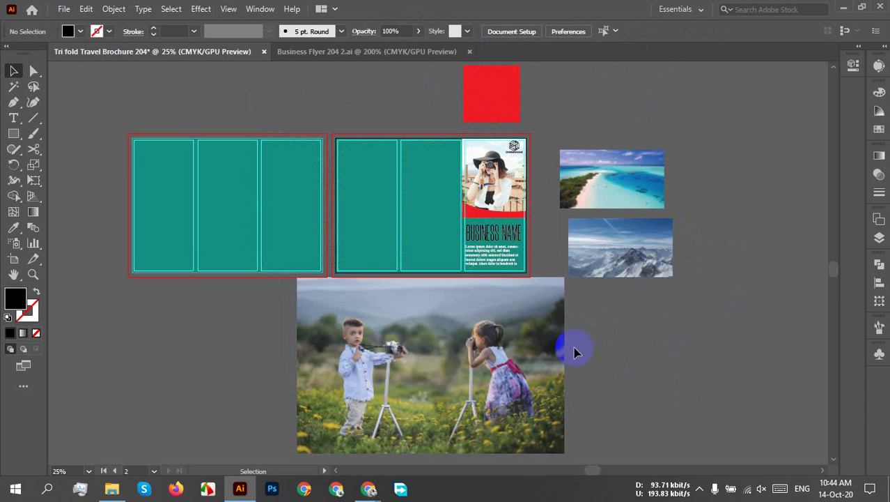
Scale the children photo down proportionally about its centre to a little over a third of its width.
scroll(542, 341, "up", 2)
scroll(543, 335, "down", 1)
scroll(531, 267, "down", 3)
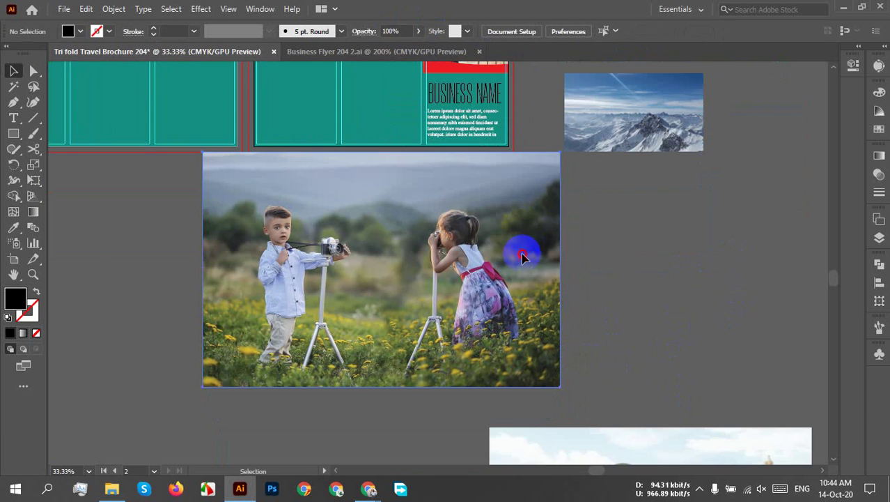
left_click(521, 253)
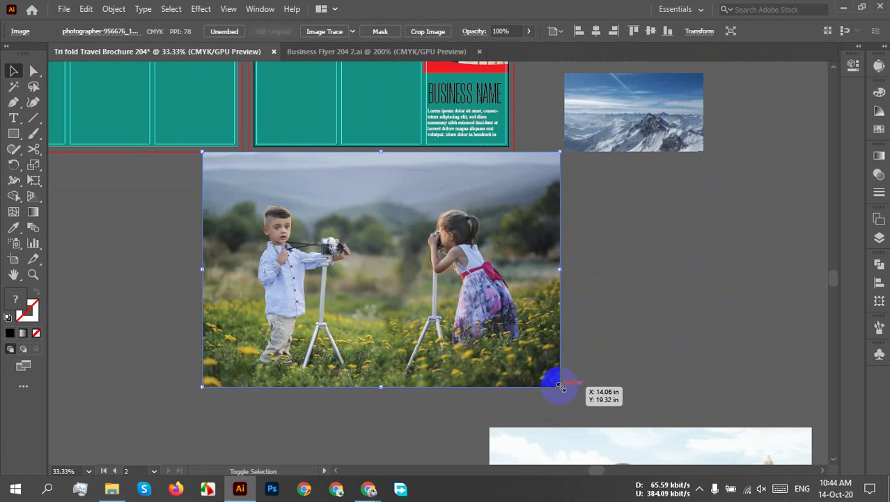
left_click_drag(559, 385, 515, 315)
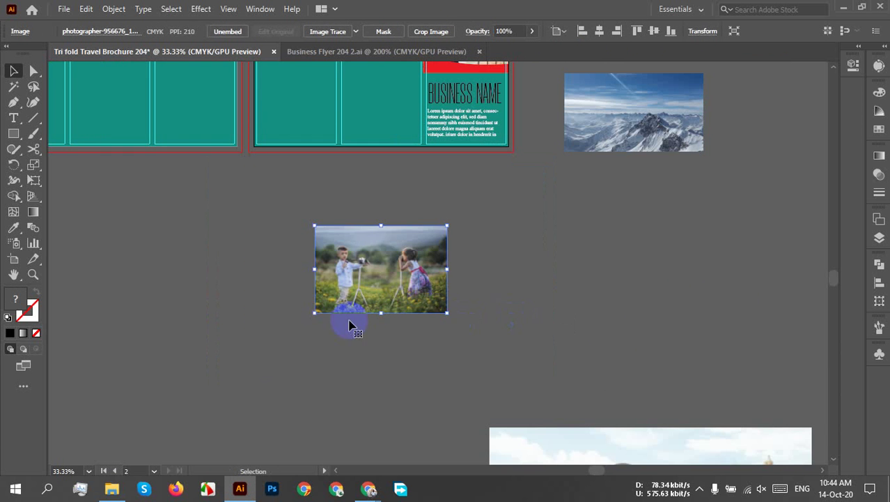
Place the children photo in the second page's lower-left corner, aligned with the page's left and bottom edges.
scroll(314, 302, "up", 1)
left_click_drag(371, 169, 327, 335)
left_click_drag(405, 382, 310, 135)
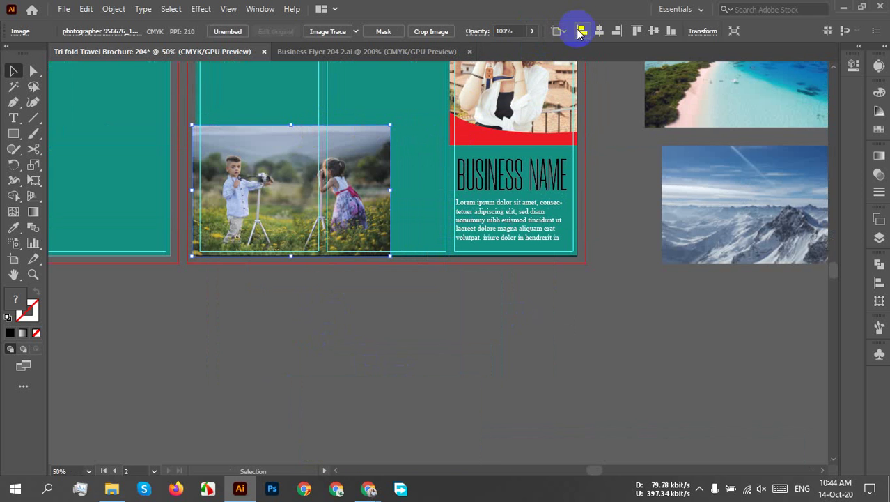
left_click(671, 30)
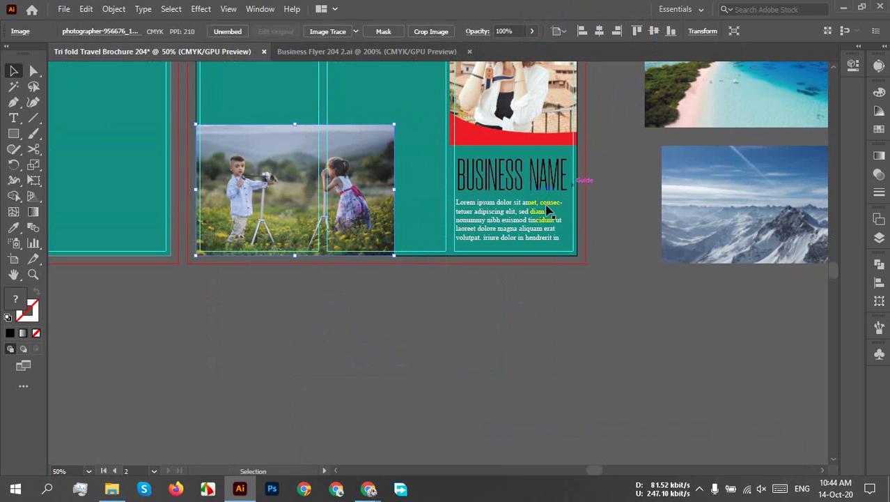
left_click(330, 313)
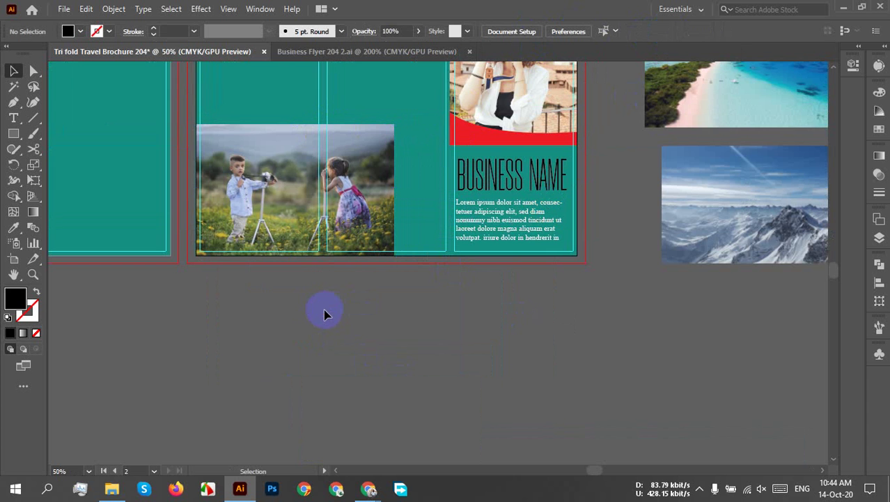
scroll(292, 280, "up", 4)
scroll(271, 222, "down", 5)
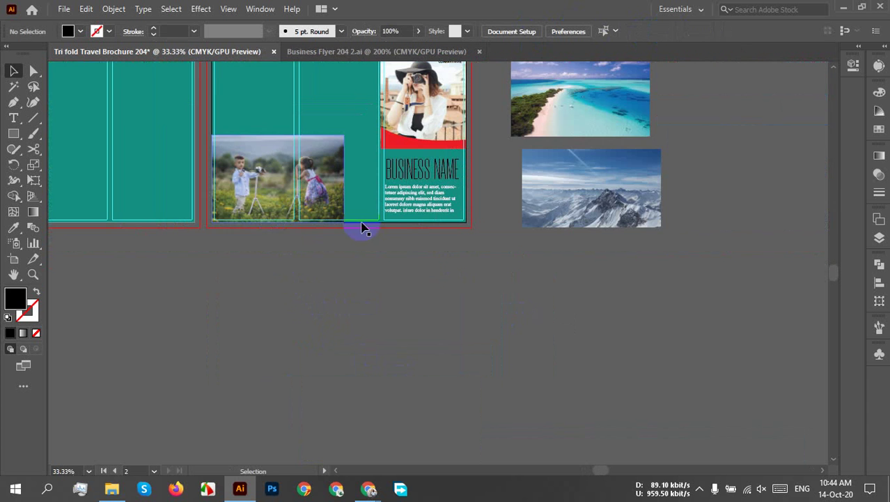
scroll(334, 313, "up", 2)
left_click_drag(283, 299, 411, 374)
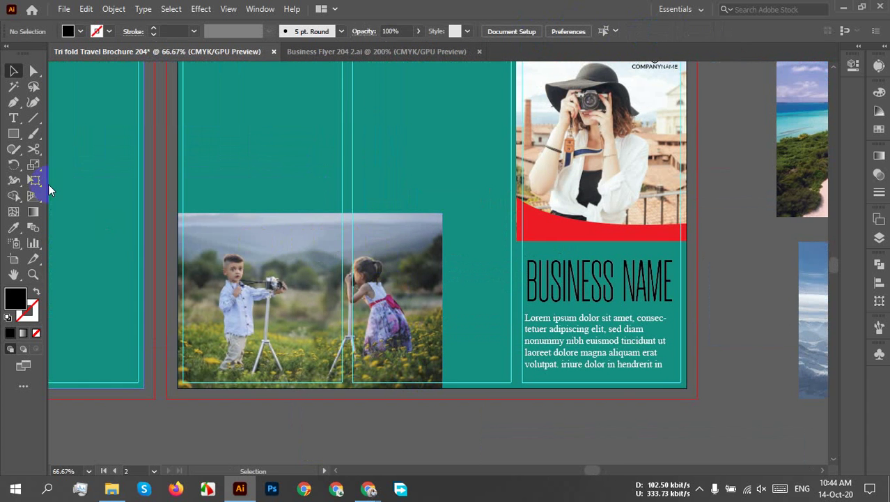
left_click(14, 102)
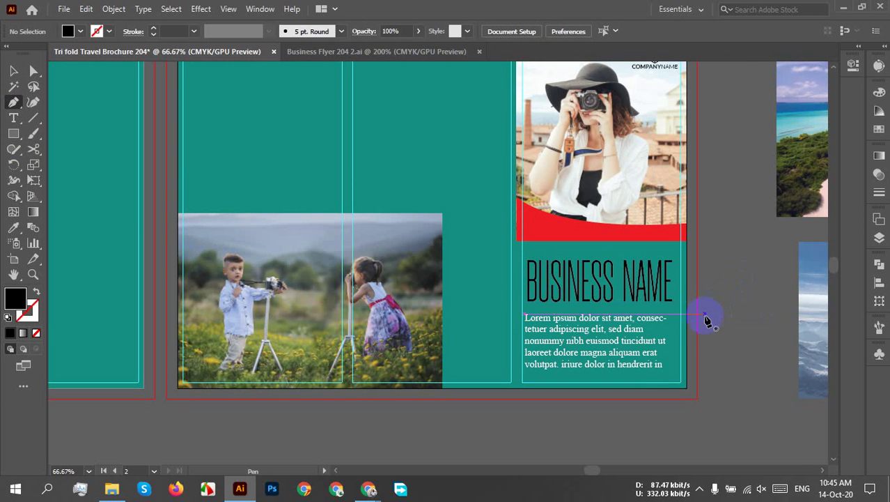
left_click(416, 300)
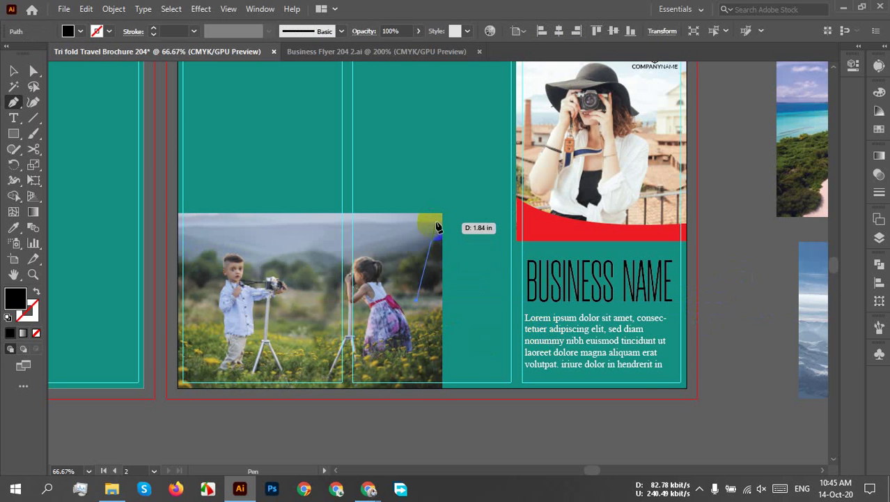
key("ctrl+z")
key("v")
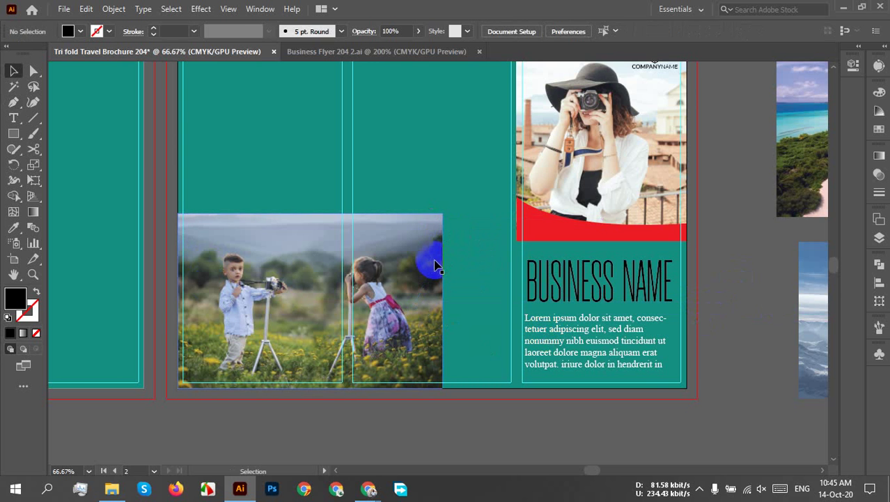
Enlarge the children photo proportionally from its upper-right corner until it spans the second page's two teal panels, and clear the selection.
left_click(421, 260)
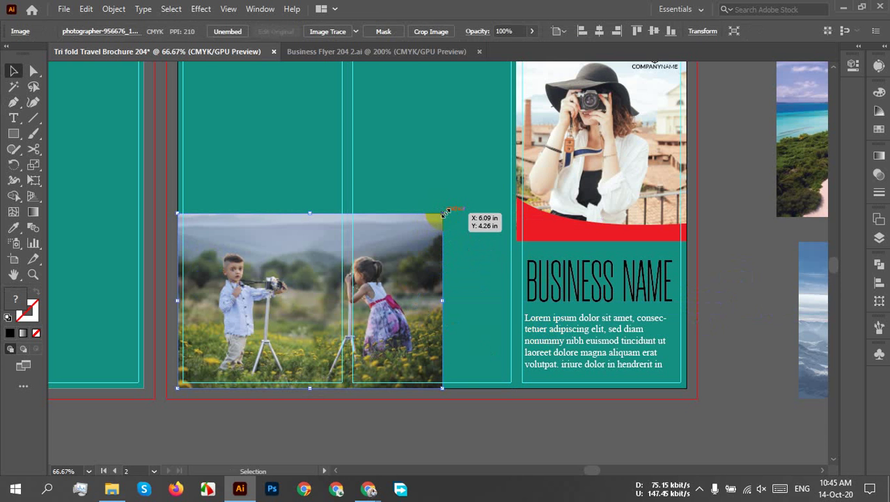
left_click_drag(443, 214, 517, 160)
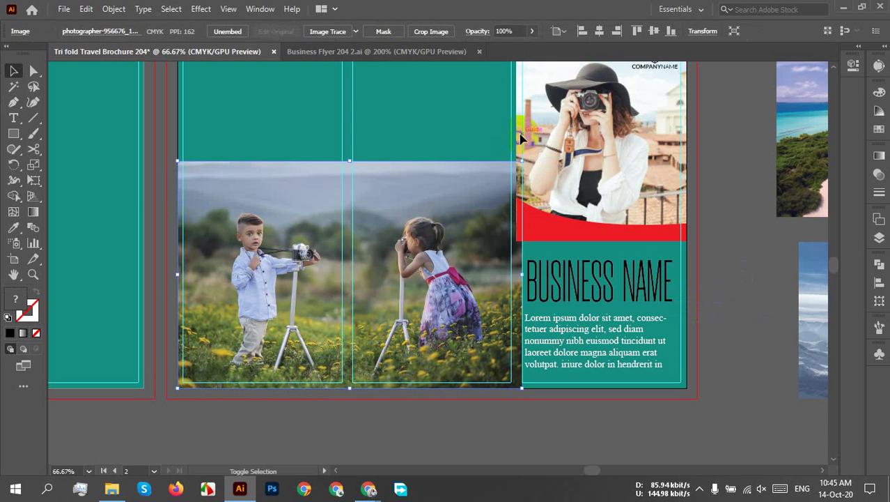
left_click(388, 169)
scroll(408, 199, "down", 3)
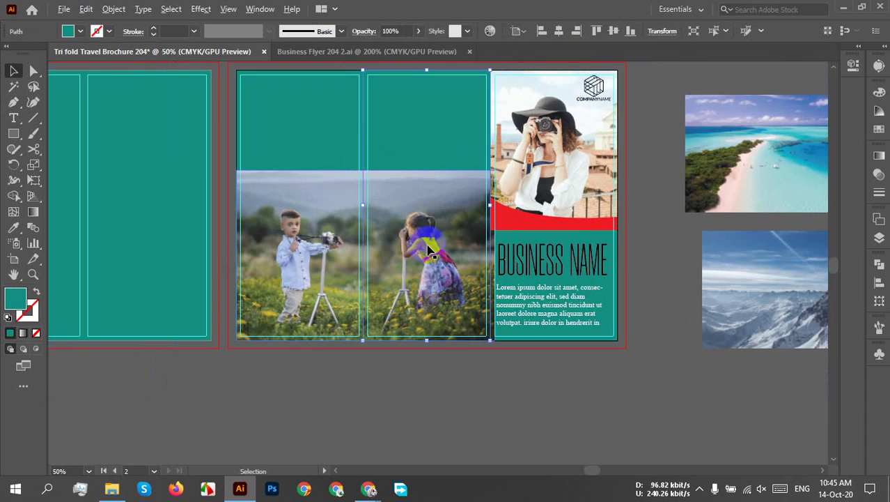
scroll(430, 286, "up", 2)
left_click_drag(409, 312, 423, 356)
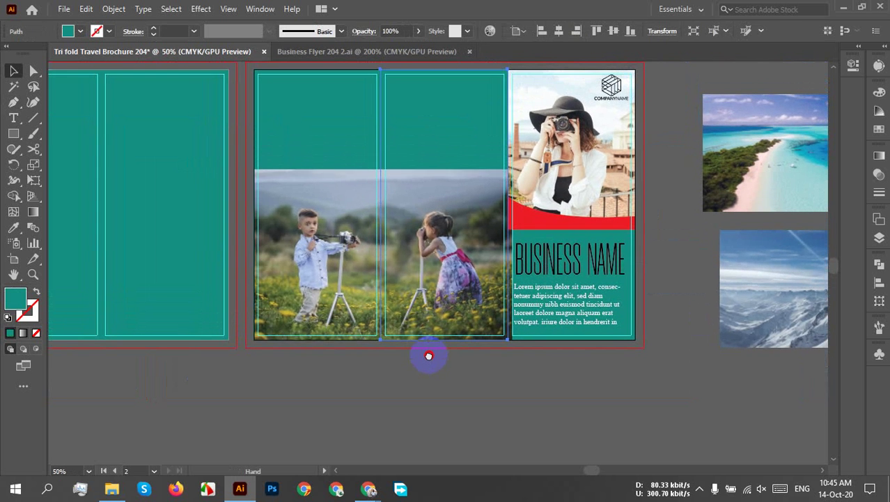
scroll(417, 373, "down", 1)
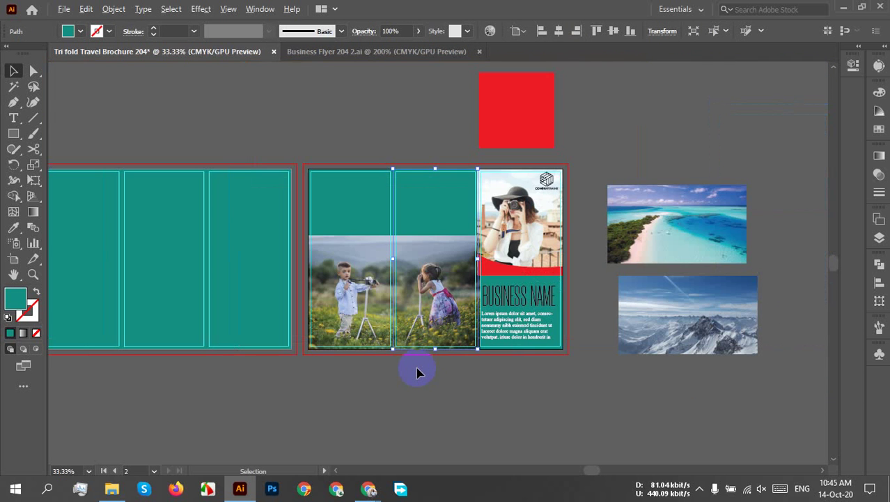
scroll(443, 276, "up", 1)
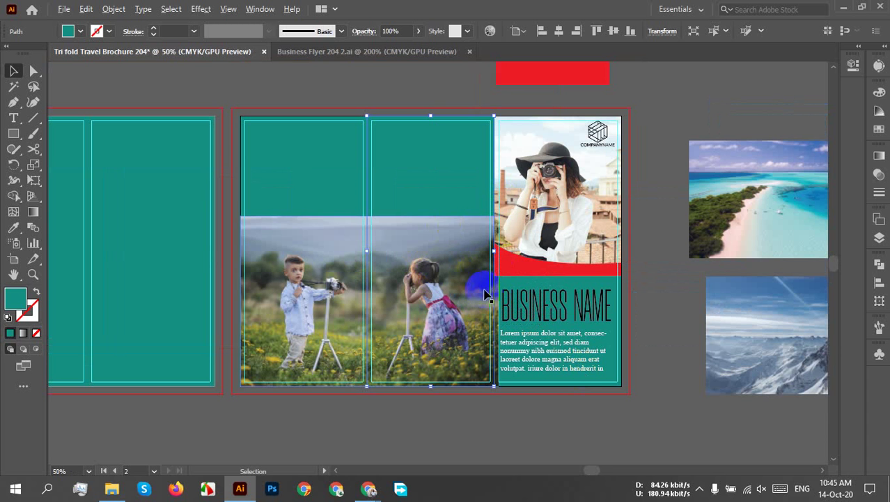
left_click_drag(442, 235, 392, 261)
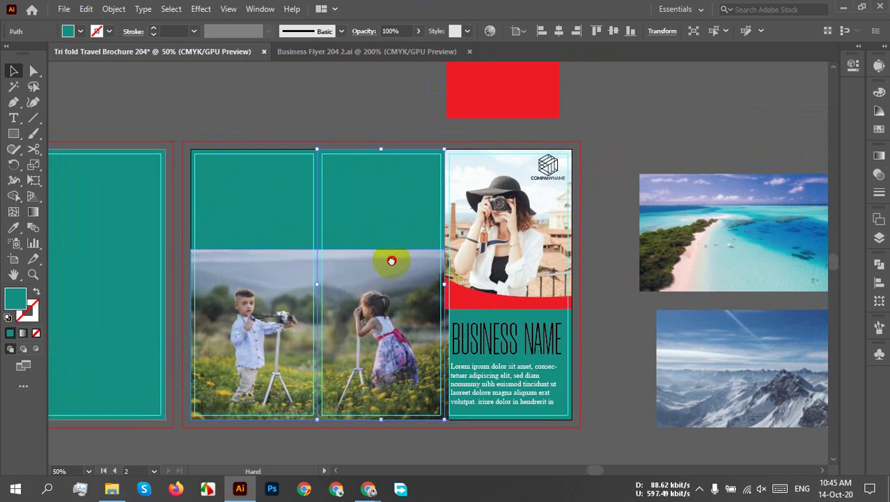
key("alt+space")
key("Escape")
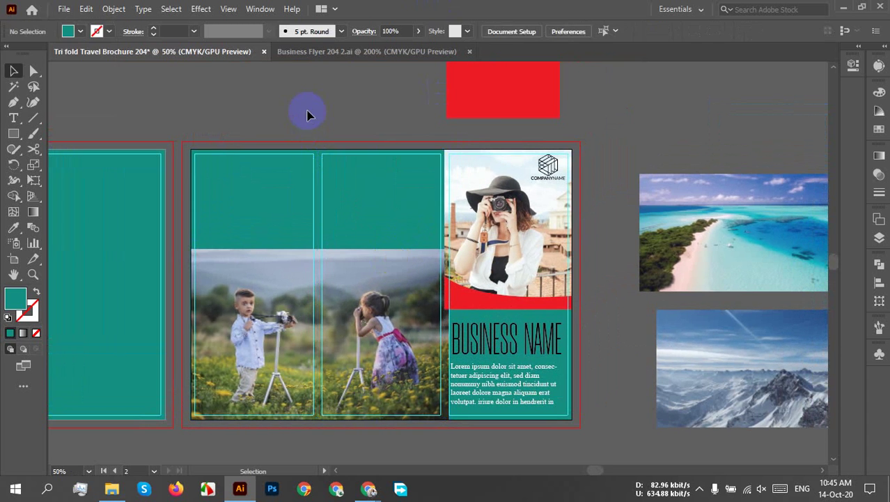
Switch to the Business Flyer 204 2 document and select its address, email, web and cell lines together.
left_click(385, 53)
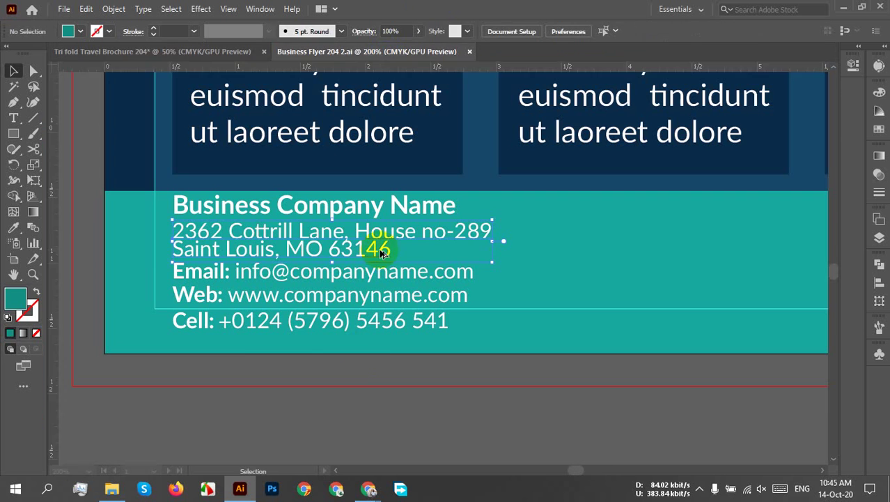
left_click(161, 212)
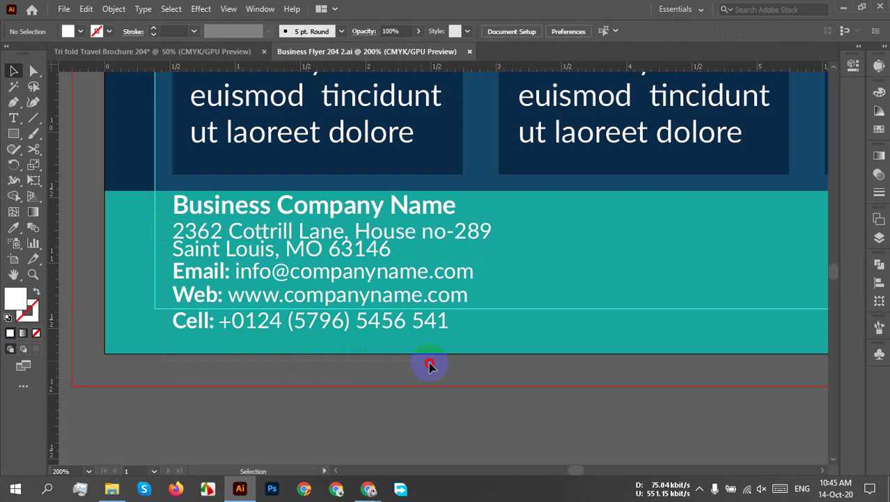
key("ctrl+z")
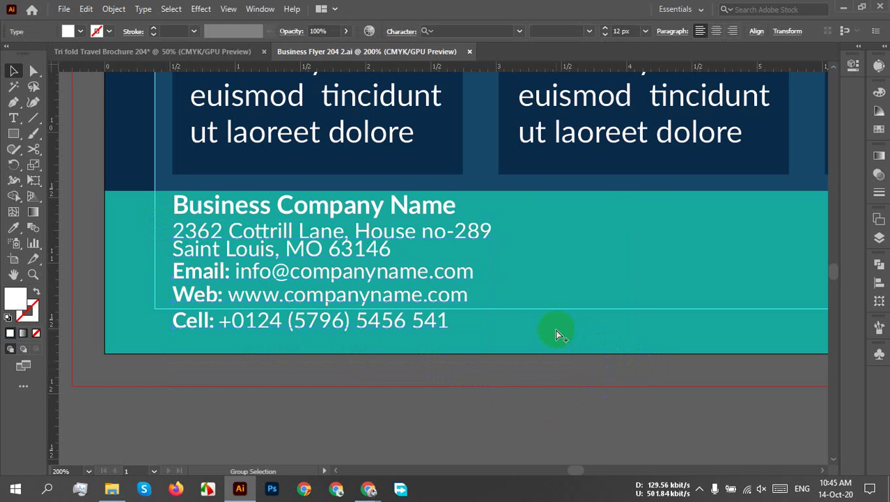
key("ctrl+alt+c")
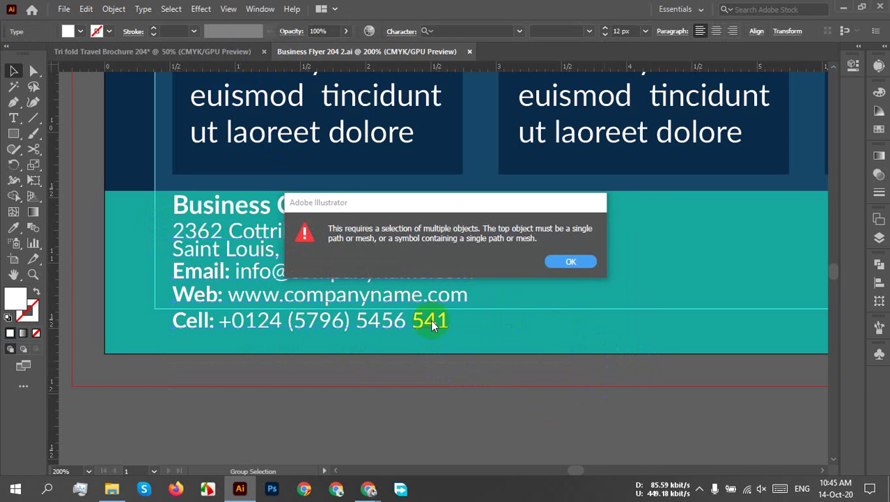
left_click(568, 277)
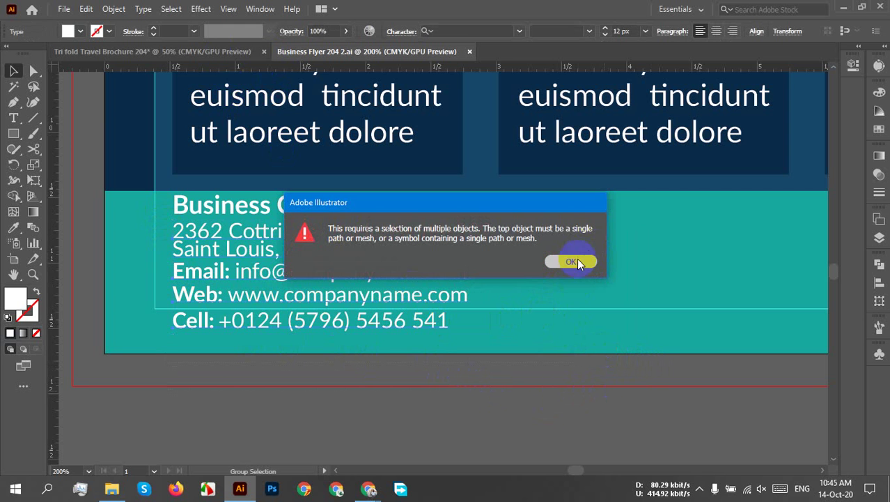
left_click(573, 260)
left_click(566, 303)
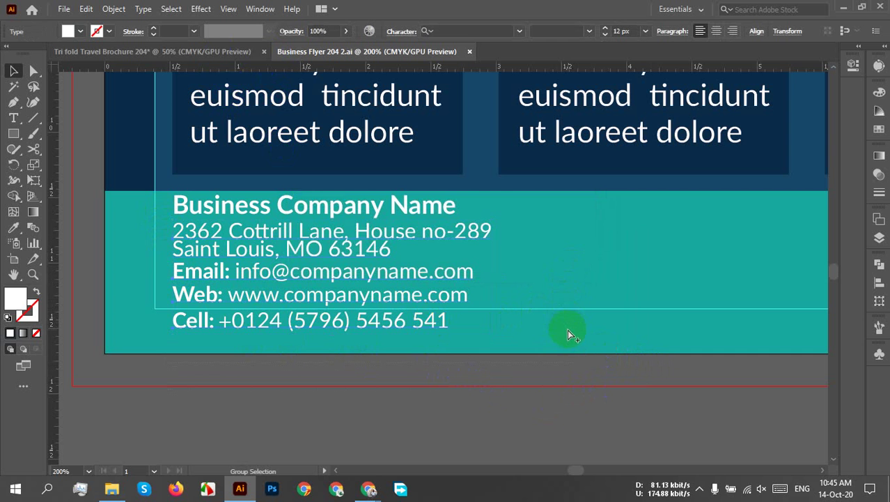
key("ctrl+z")
key("alt+v")
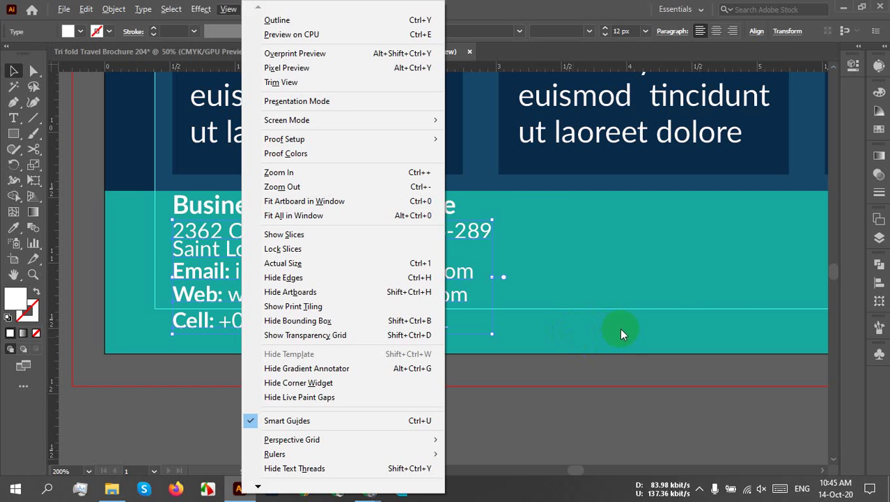
left_click(660, 290)
Copy the flyer's address, email, web and cell lines into the brochure, placing them on the second page's middle teal panel above the children photo.
left_click(379, 276)
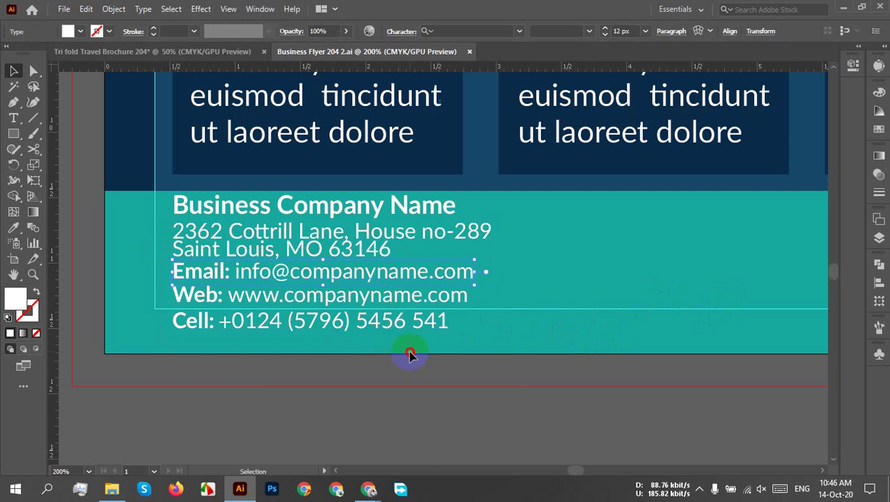
left_click(447, 331)
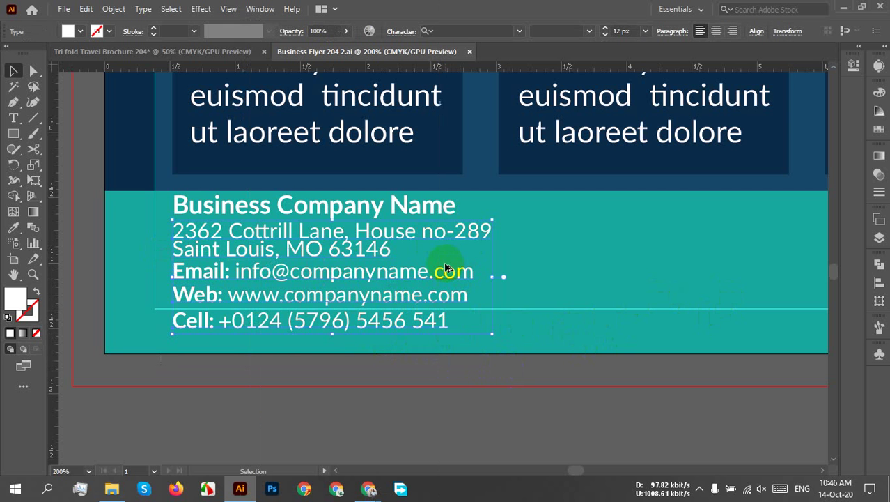
key("ctrl+alt+c")
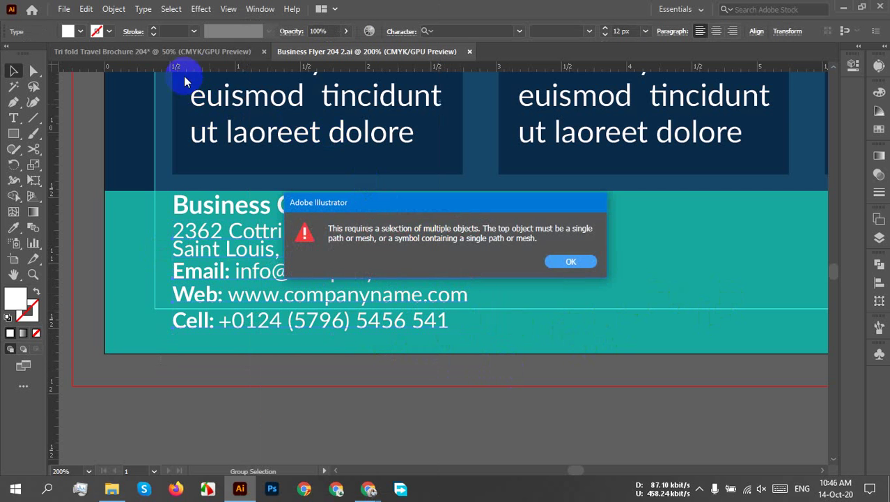
left_click(575, 262)
left_click(558, 265)
left_click_drag(386, 312, 356, 229)
left_click(476, 285)
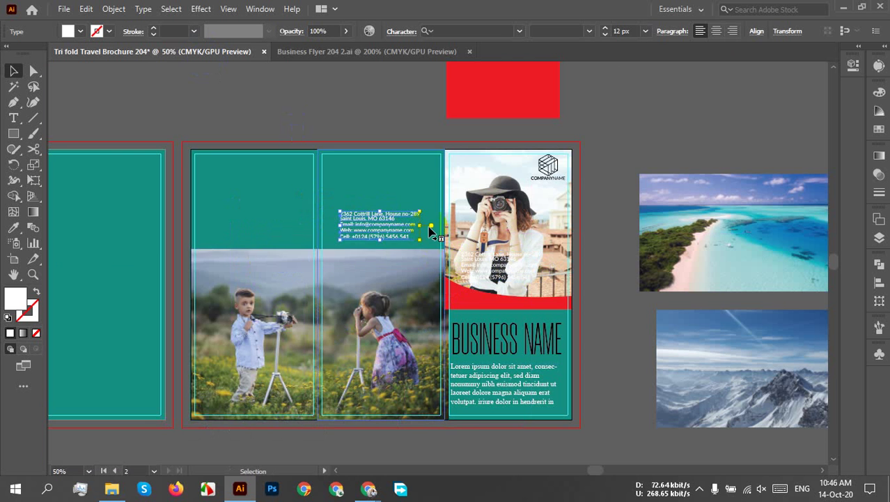
scroll(427, 228, "up", 3)
left_click_drag(291, 234, 309, 260)
key("a")
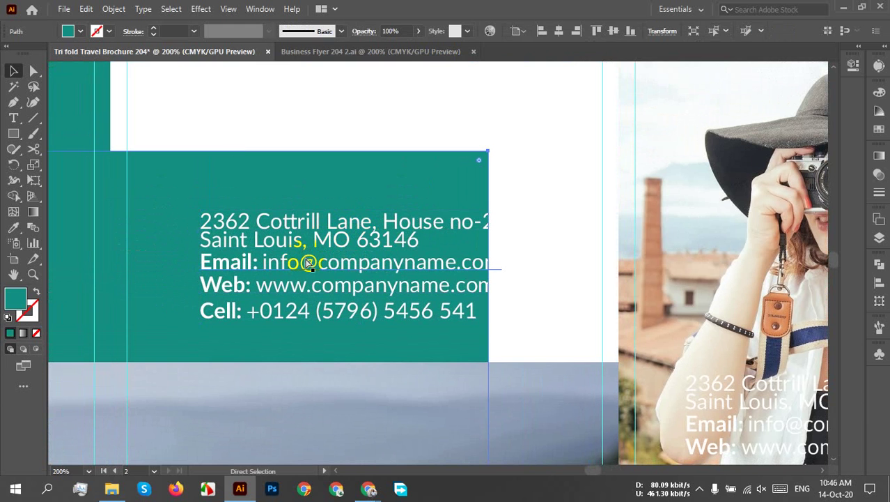
key("ctrl+z")
key("ctrl+shift+a")
key("v")
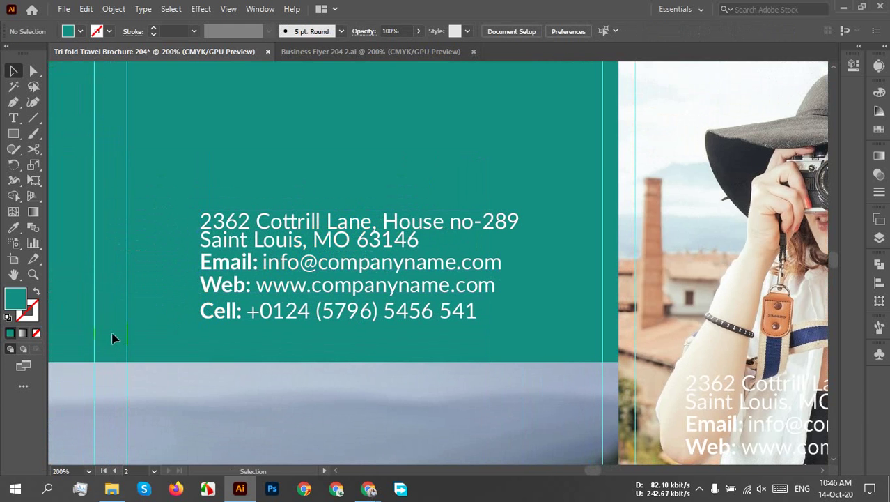
Move the address, email, web and cell lines individually higher on the middle panel, shifting each one slightly to the right.
left_click(265, 283)
left_click_drag(333, 223, 346, 161)
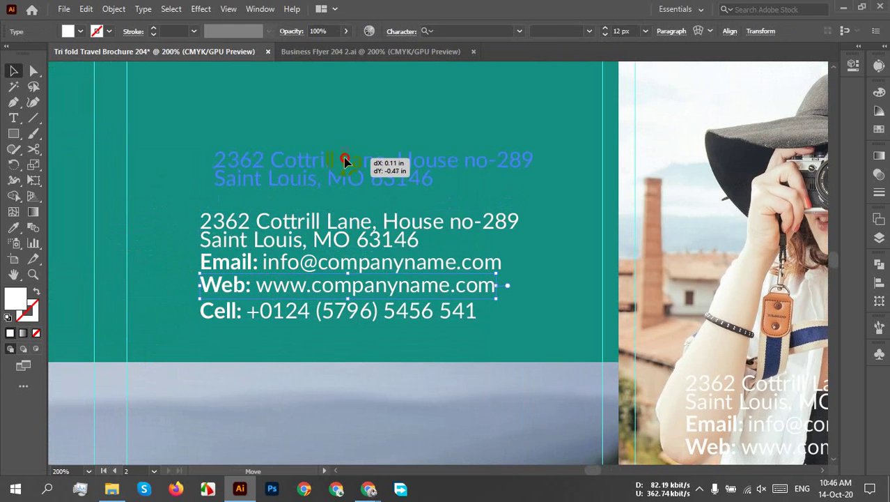
left_click_drag(372, 267, 392, 207)
left_click_drag(402, 291, 508, 233)
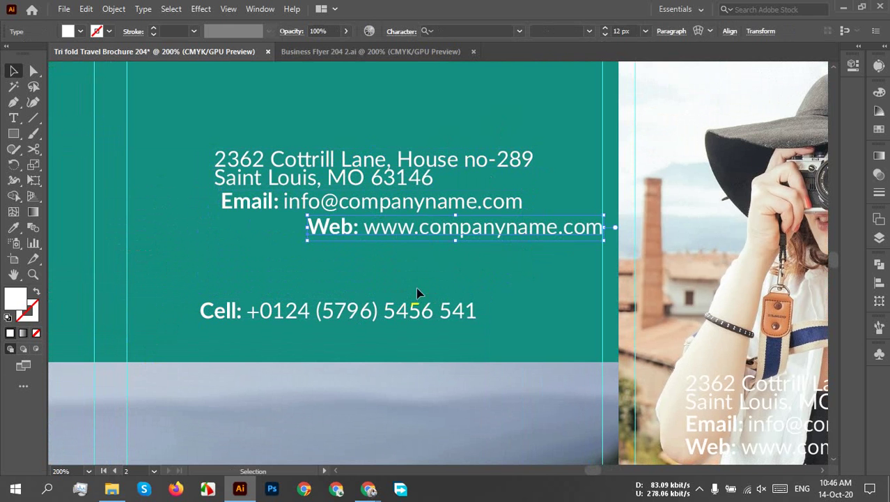
left_click_drag(392, 314, 434, 273)
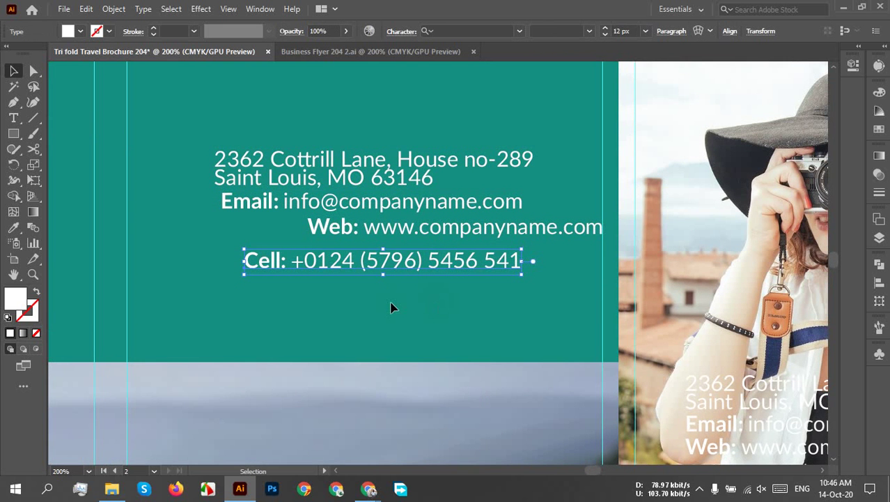
Select all the contact lines on the middle panel and set their paragraph alignment to centre.
scroll(392, 307, "down", 3)
scroll(407, 299, "up", 2)
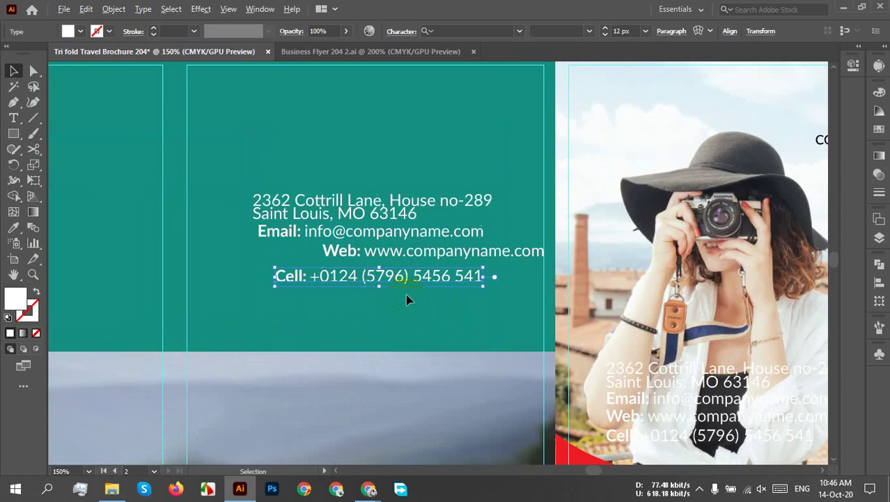
scroll(408, 300, "up", 1)
left_click(311, 183)
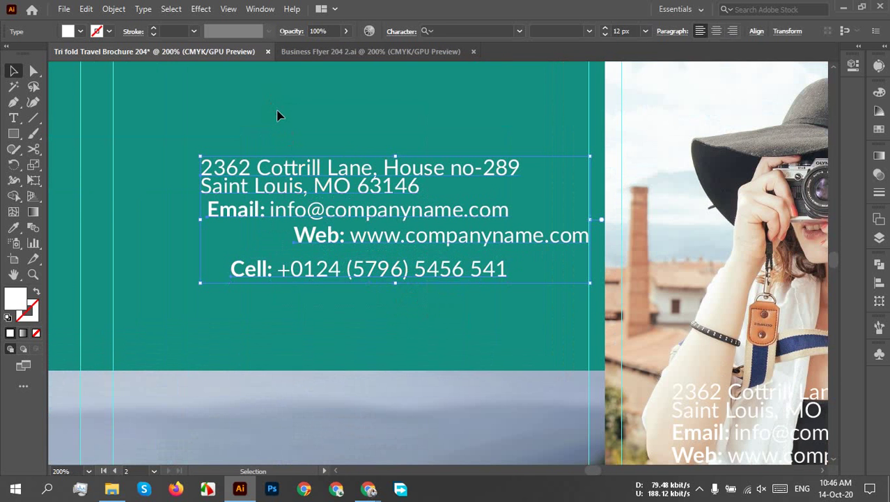
left_click(718, 32)
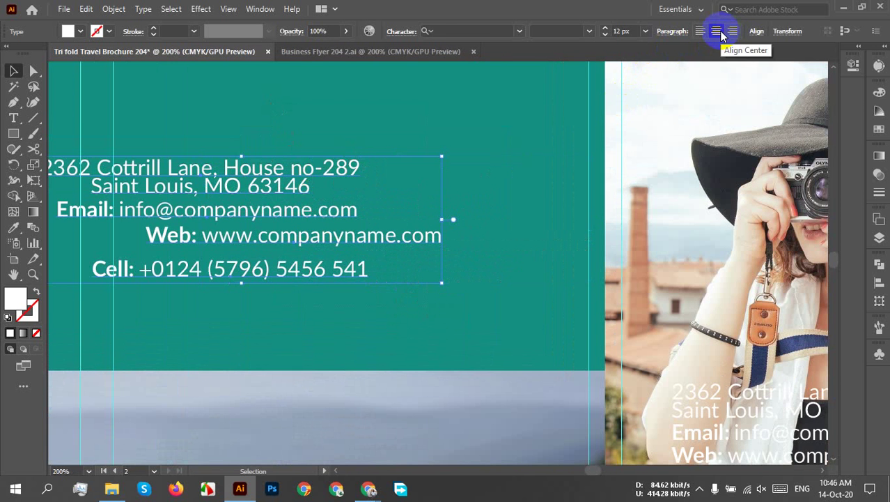
left_click(506, 289)
left_click(265, 115)
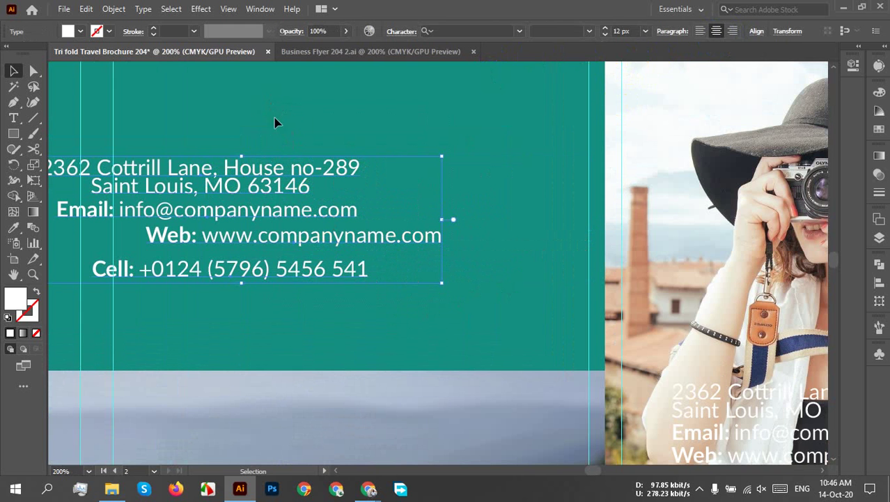
Try to find another font for the selected contact lines by searching for "sgukhe".
left_click(441, 32)
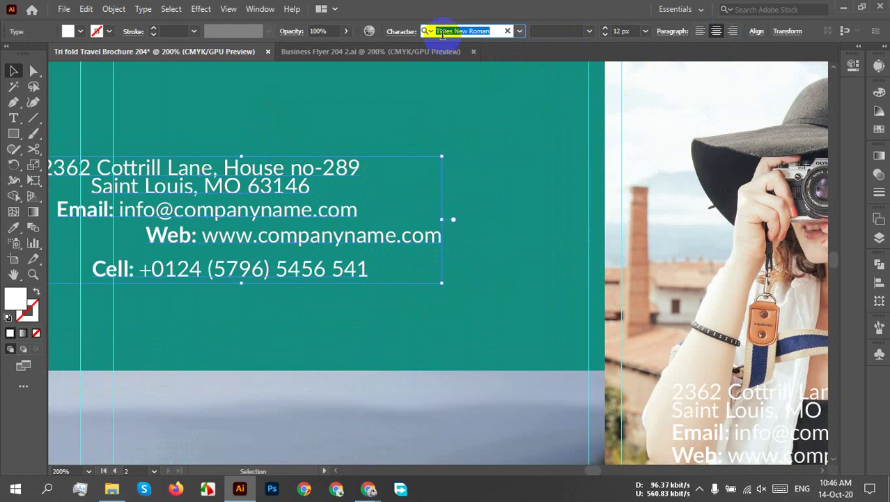
type("s")
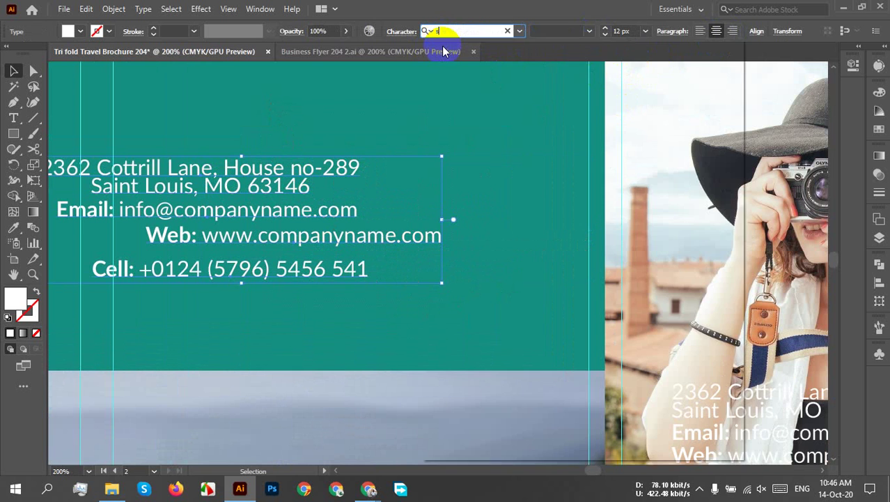
type("gu")
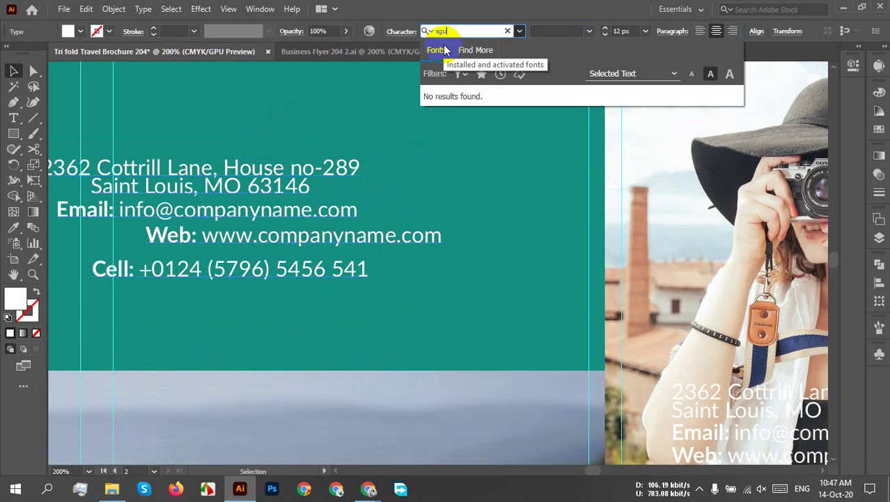
type("khe")
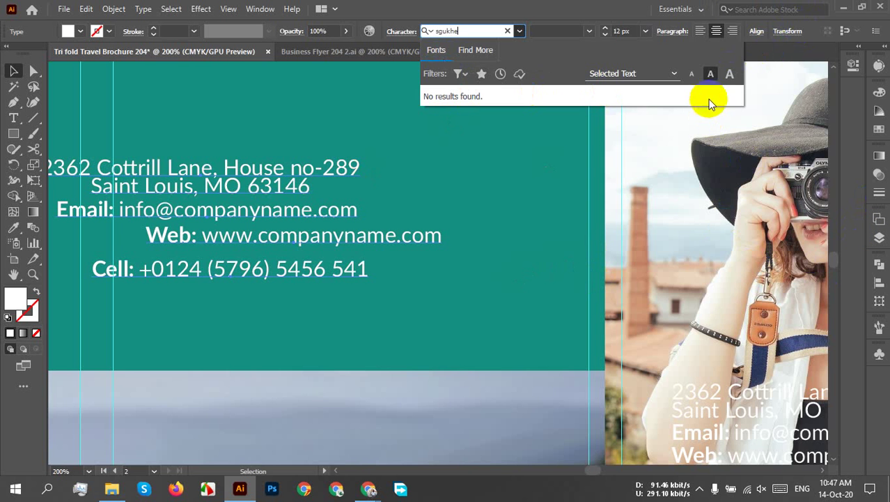
left_click(544, 179)
Select the address, email, web and cell lines on the middle panel together again.
scroll(273, 173, "up", 3)
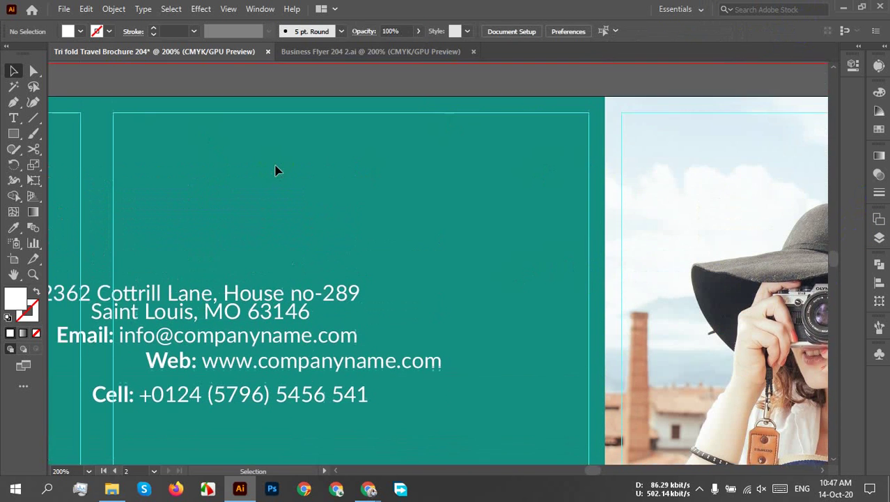
scroll(275, 171, "up", 3)
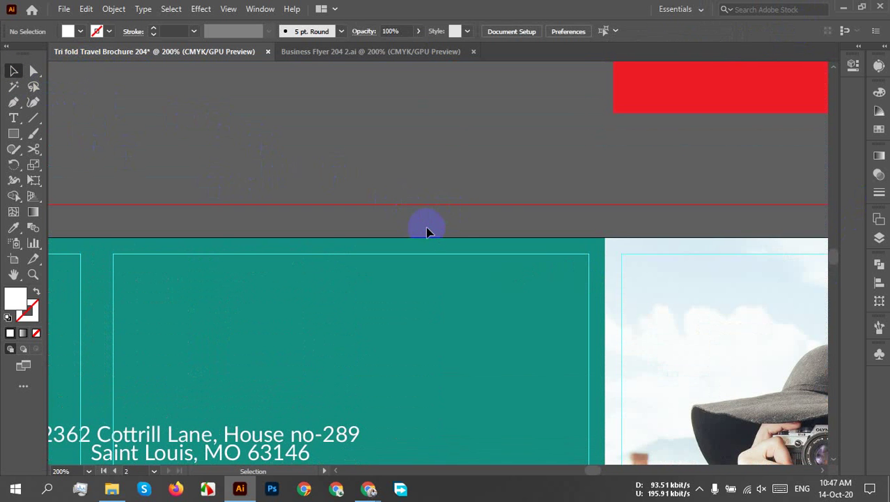
scroll(427, 232, "down", 3)
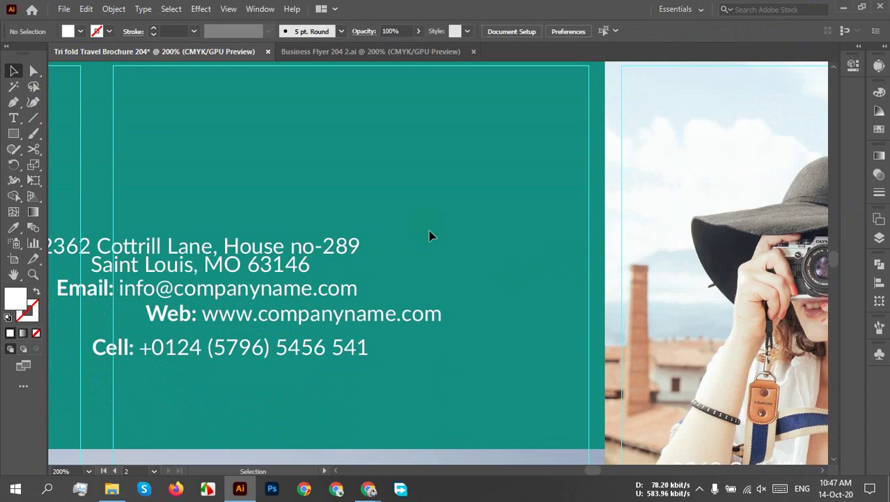
scroll(430, 234, "down", 3)
scroll(396, 222, "up", 2)
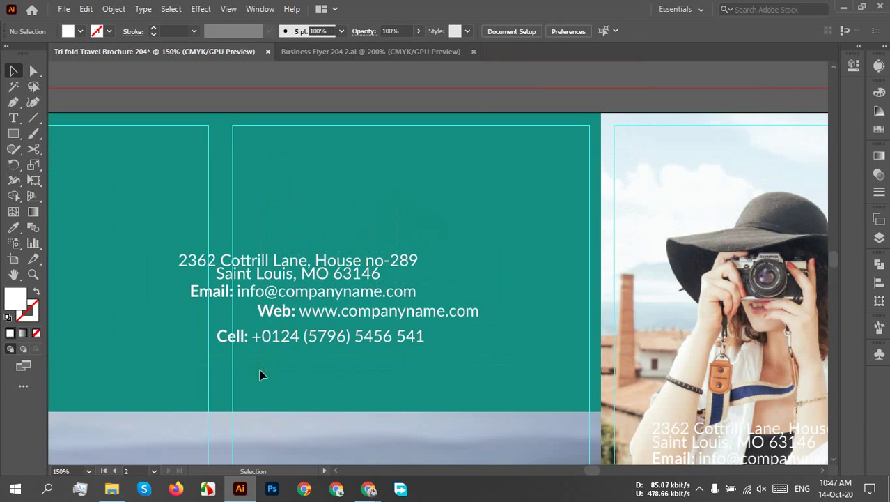
left_click(338, 342)
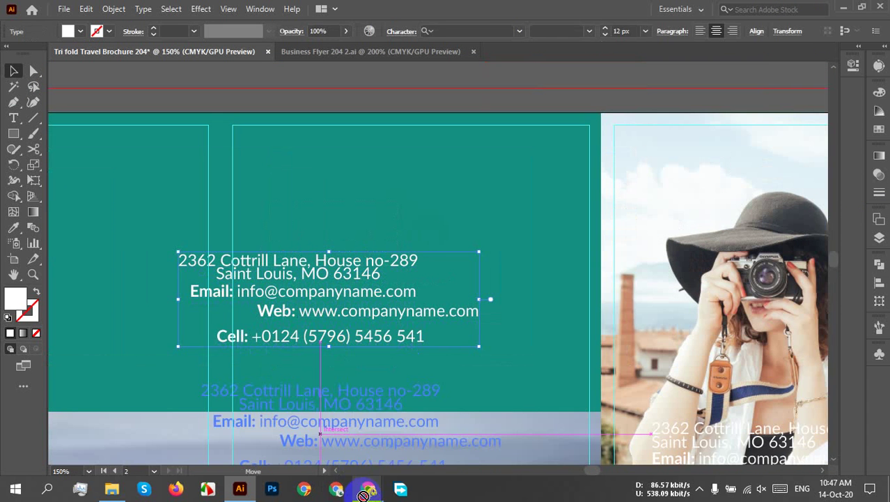
left_click_drag(425, 244, 386, 317)
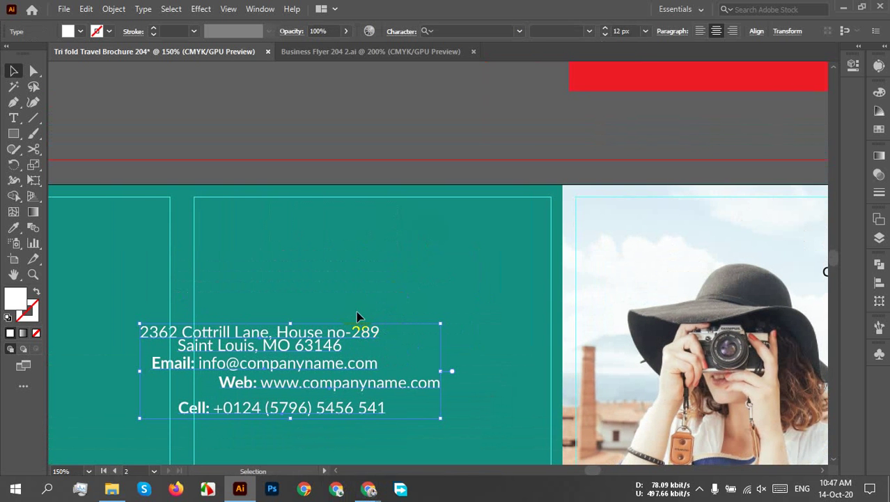
left_click(354, 320)
key("ctrl+s")
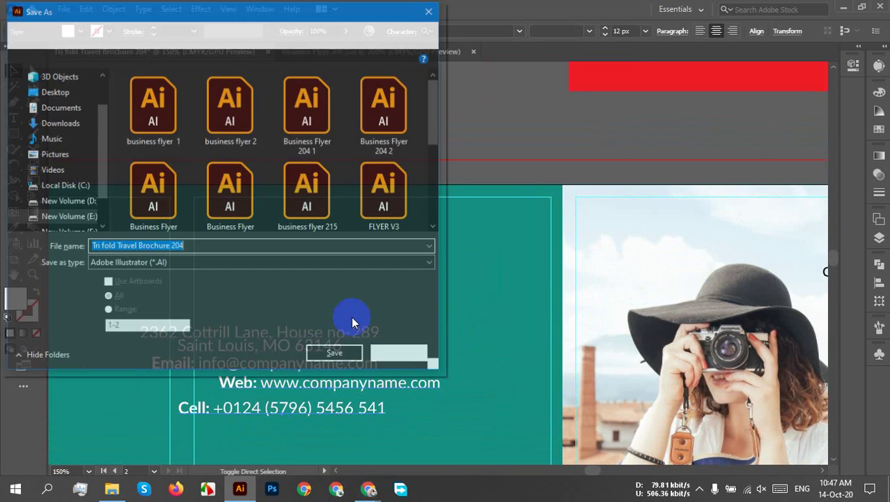
left_click(54, 91)
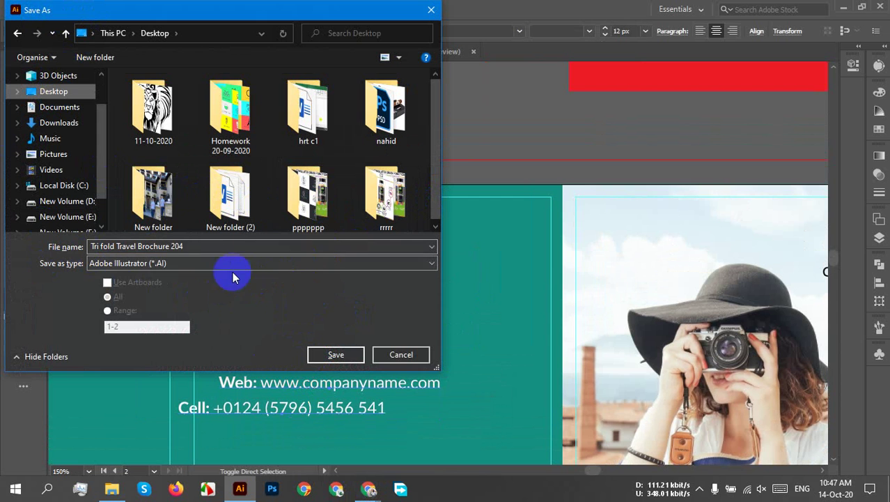
left_click(180, 248)
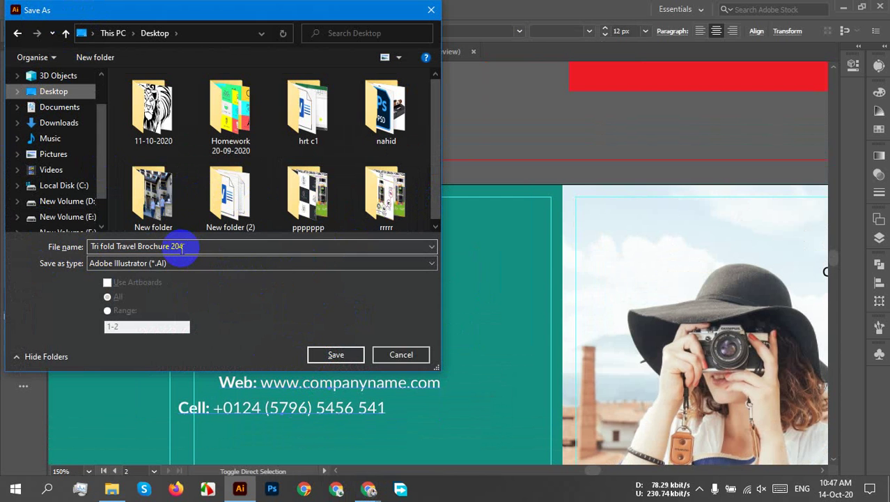
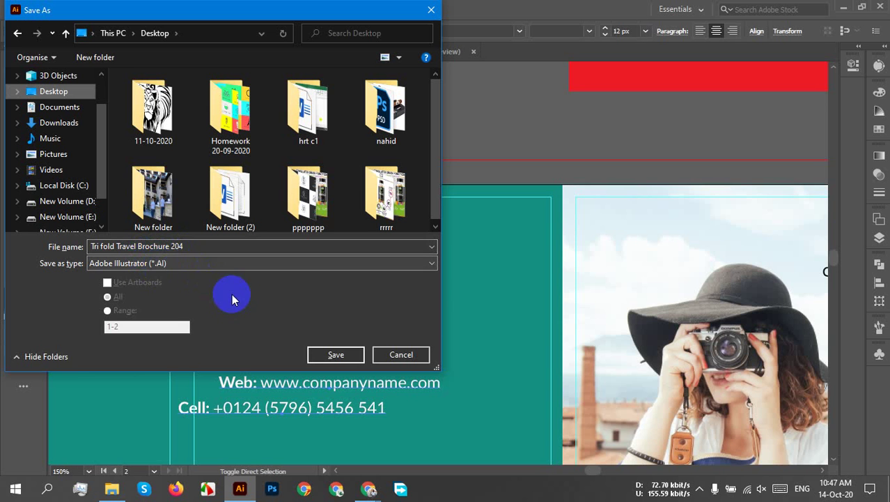
left_click(400, 360)
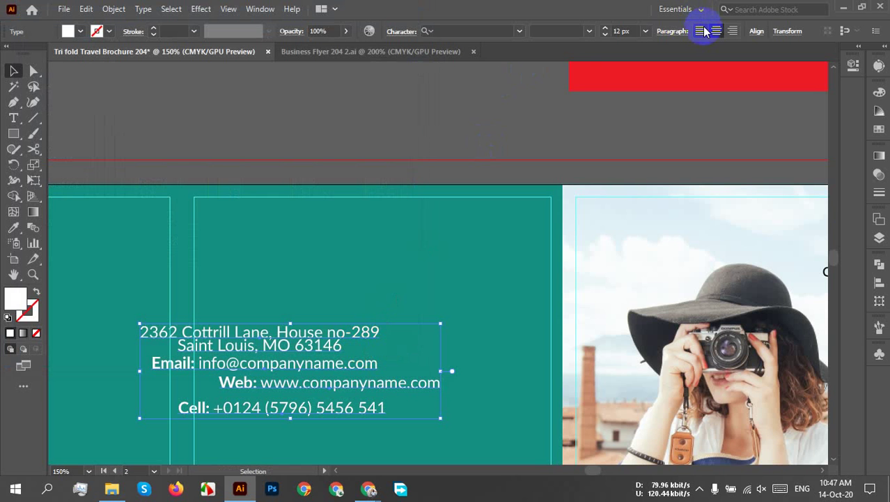
Align the selected address, email, web and cell lines to one another by their horizontal centres.
left_click(757, 31)
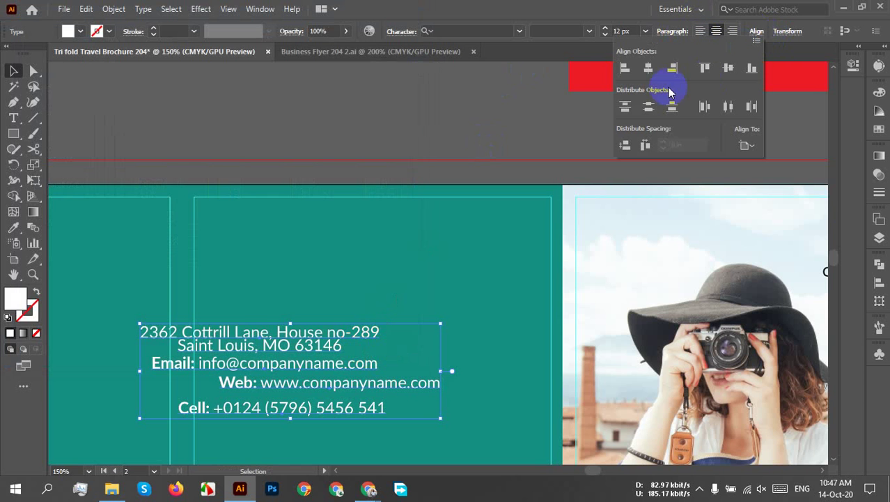
left_click(649, 68)
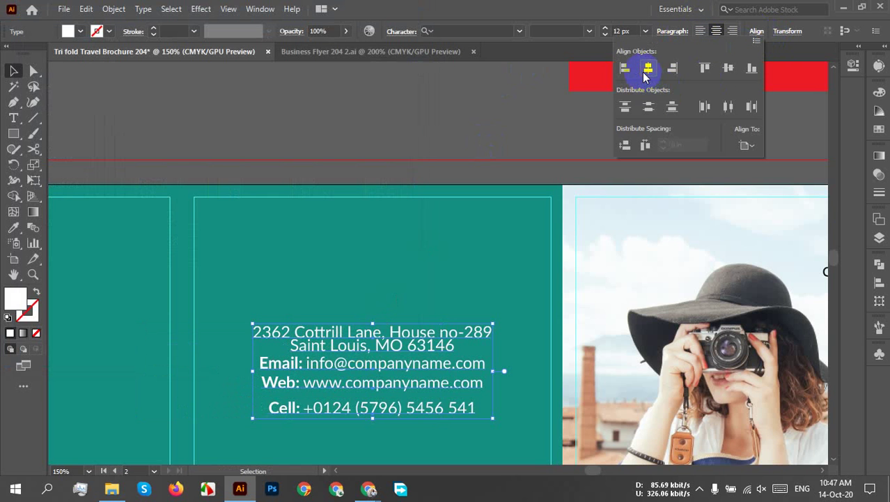
left_click(416, 250)
left_click(410, 300)
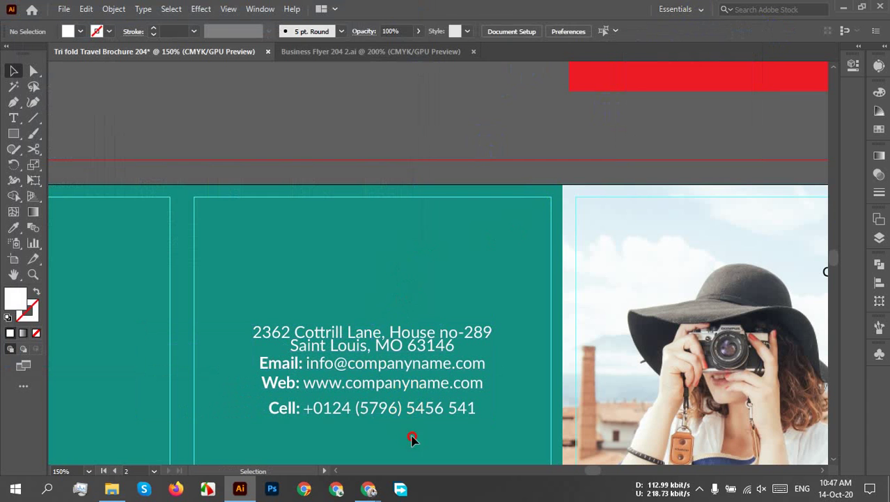
left_click(322, 329)
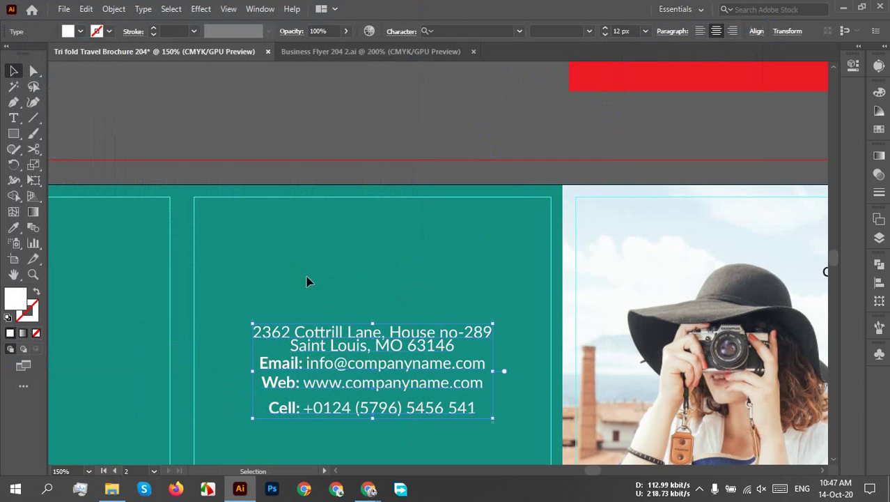
left_click(756, 31)
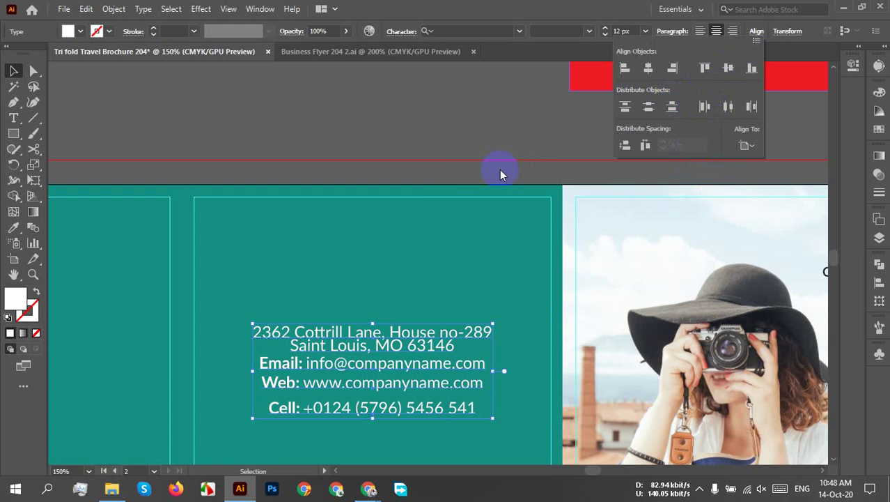
left_click(401, 310)
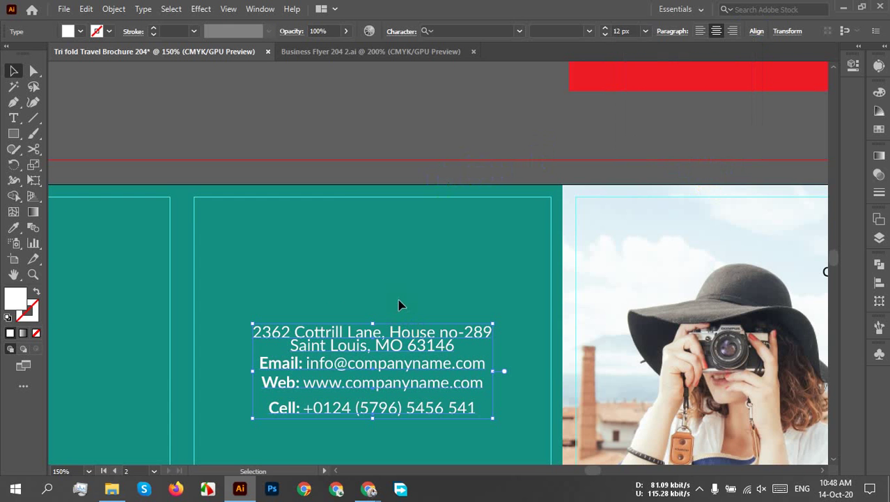
Start a heading with the word "Contact" above the contact lines on the middle teal panel.
left_click(14, 118)
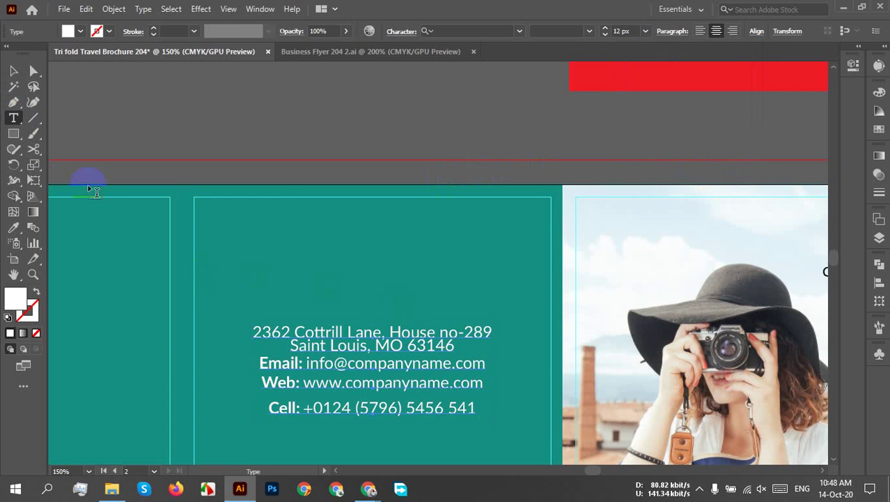
left_click(285, 244)
type("C")
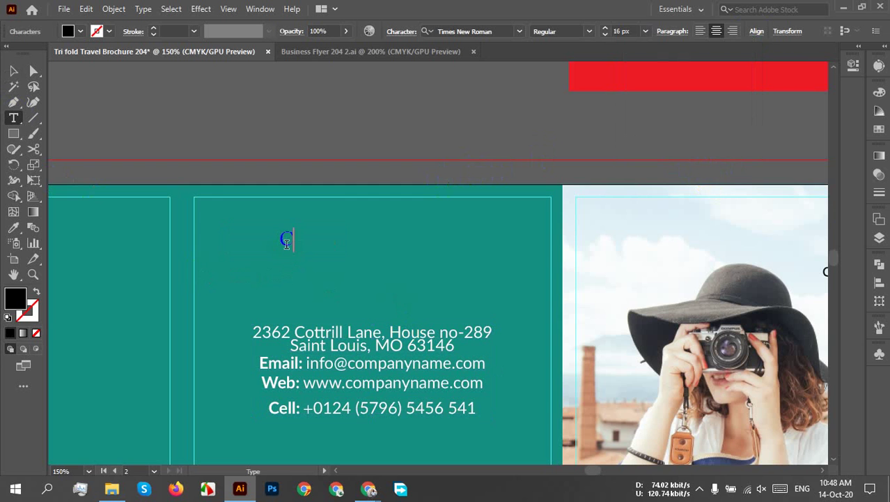
type("on")
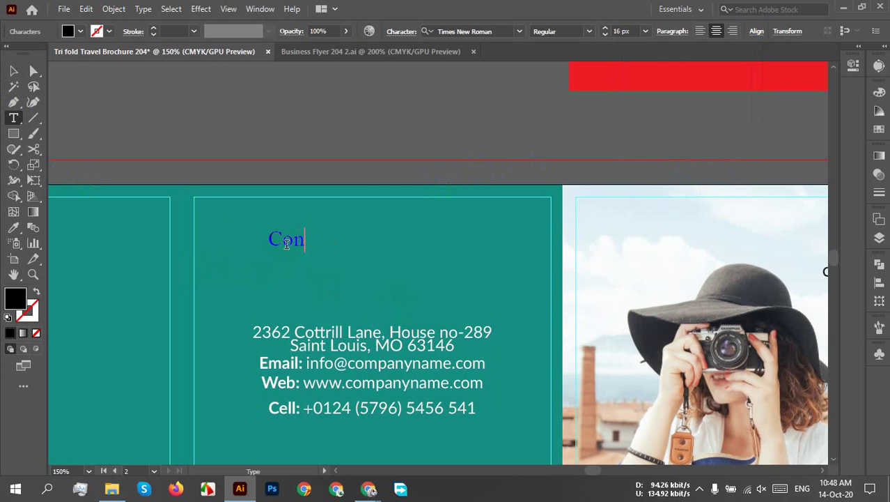
type("tact")
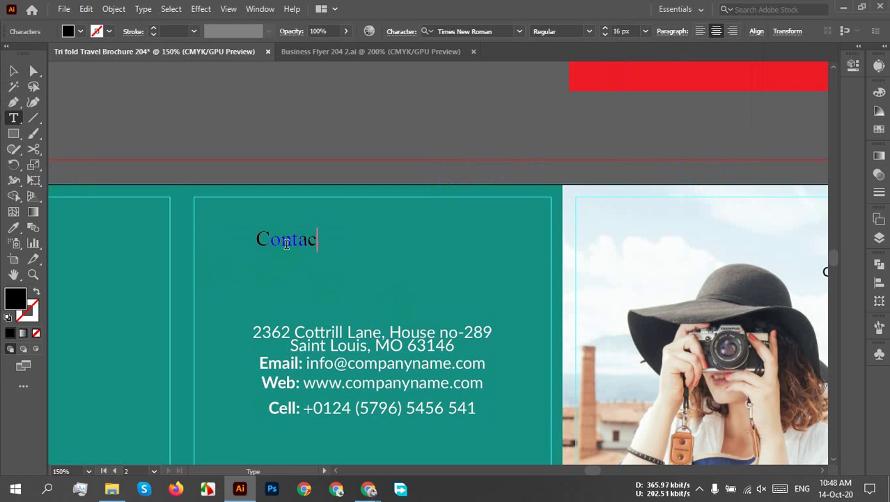
mouse_move(369, 488)
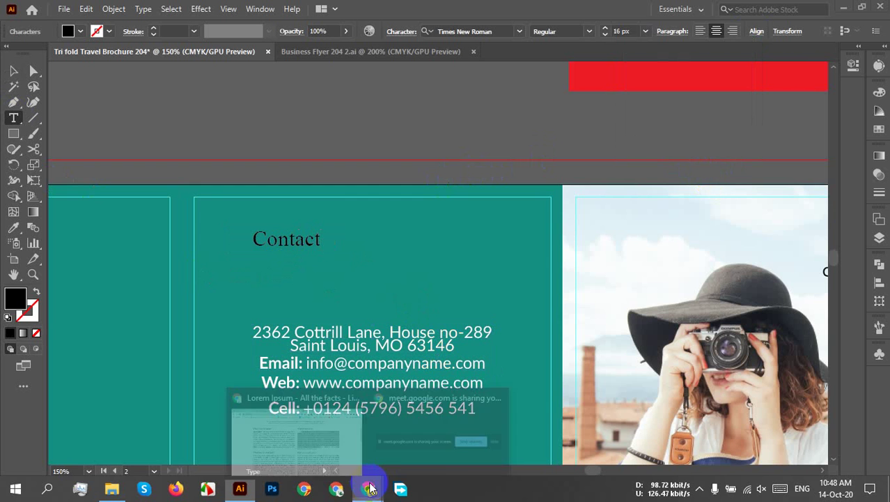
left_click(298, 415)
left_click(253, 8)
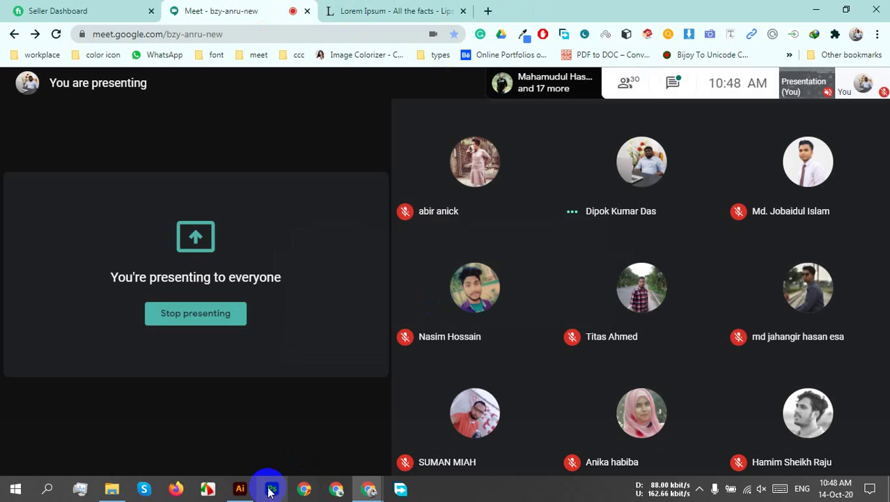
left_click(239, 487)
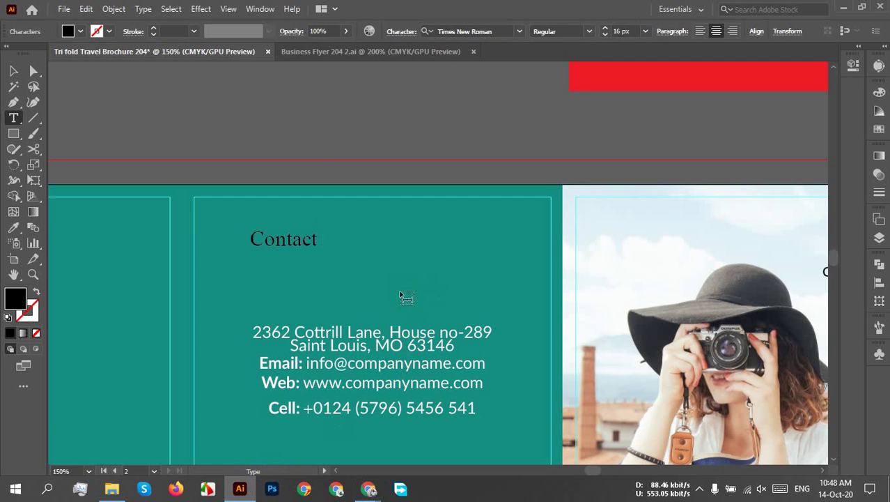
Complete the heading as "Contact US" and scale it up to a font size of about 26 px.
type("US")
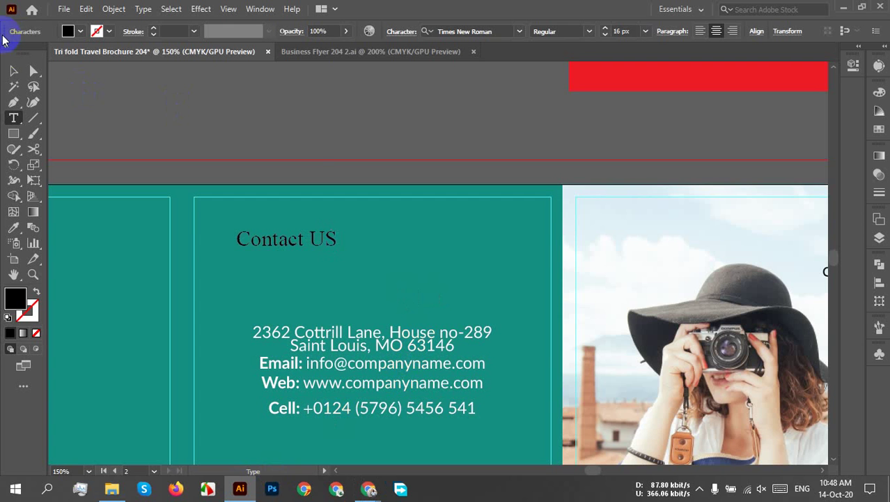
left_click(13, 70)
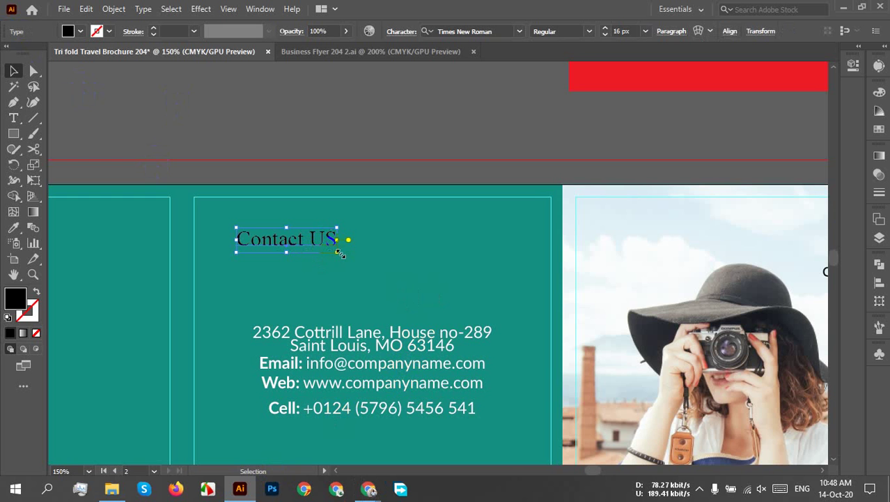
left_click_drag(340, 254, 401, 268)
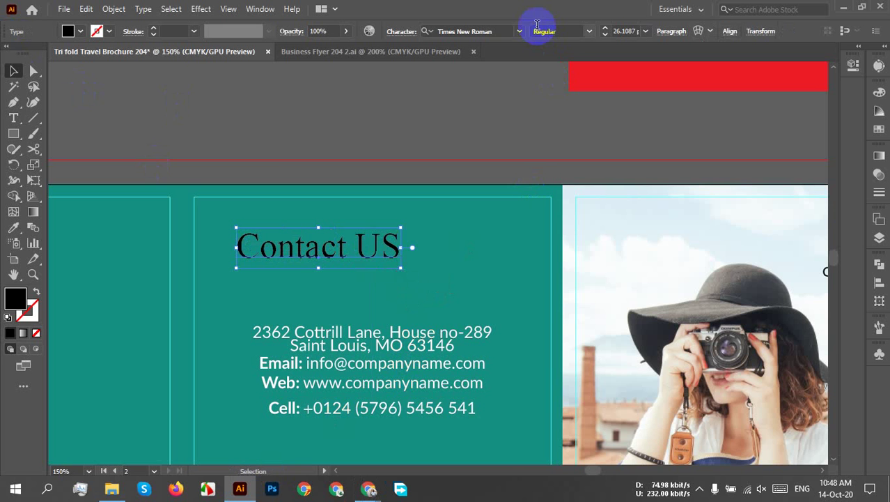
Change the font of the "Contact US" heading to Helvetica.
left_click(496, 32)
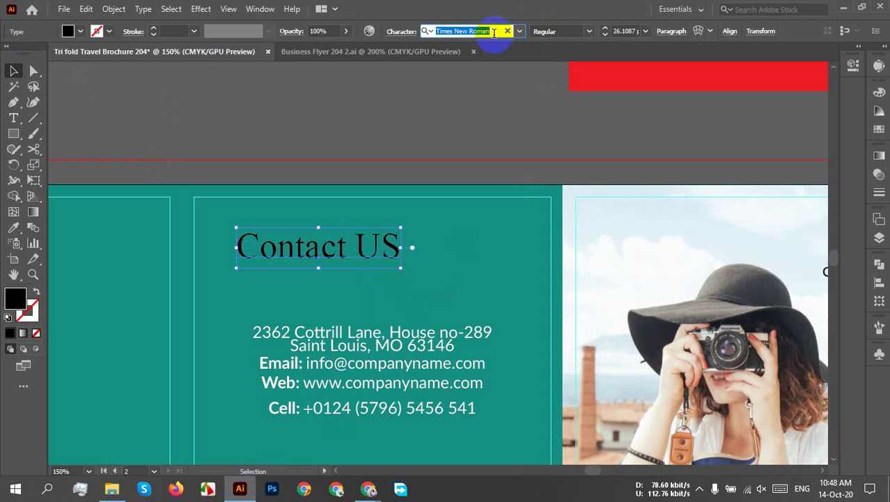
type("helve")
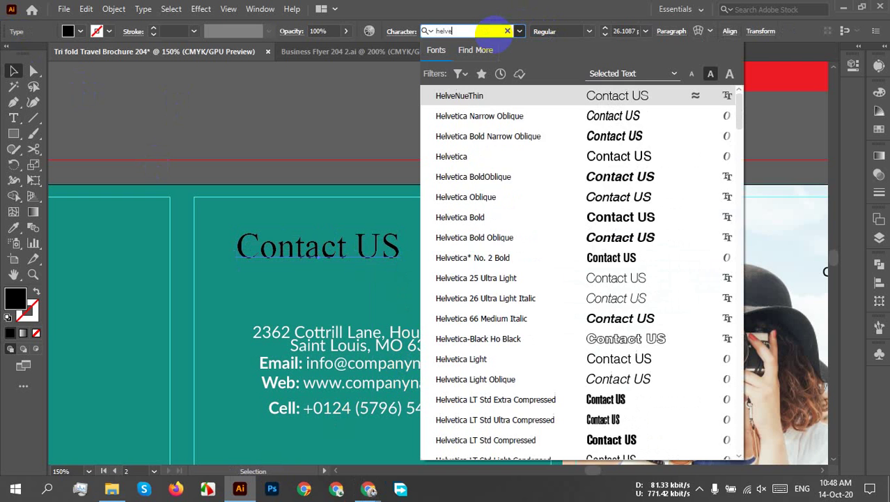
type("tica")
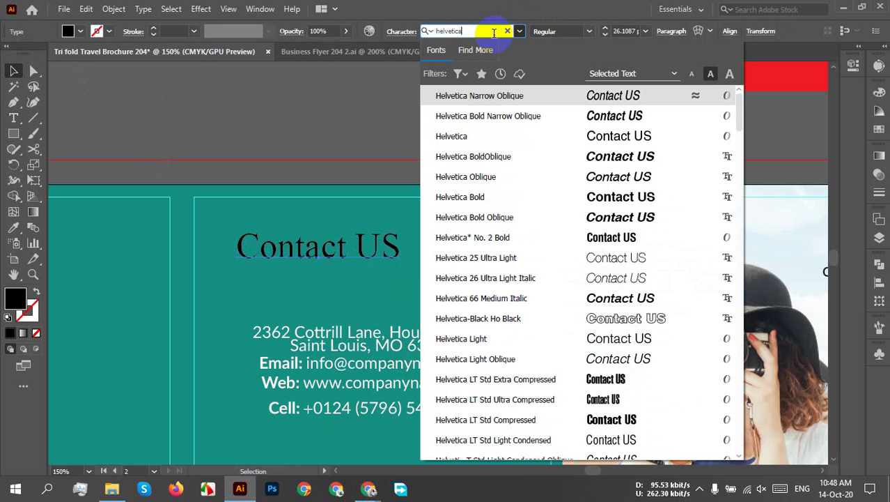
left_click(503, 140)
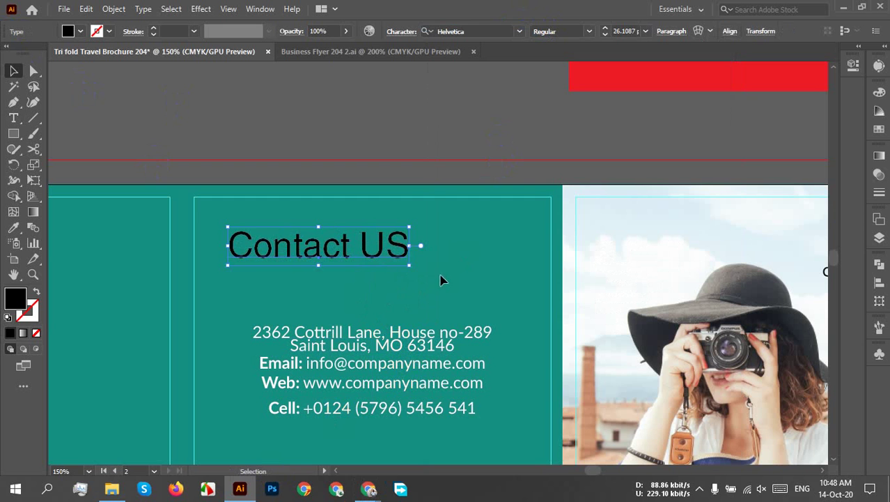
Move the "Contact US" heading to the upper-left corner of the panel's margin guides with the Regular font style.
left_click_drag(395, 246, 375, 225)
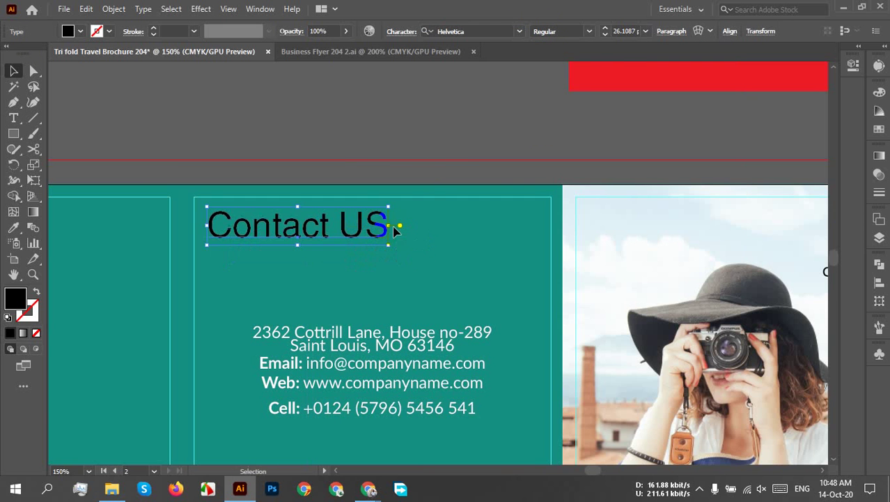
left_click(590, 31)
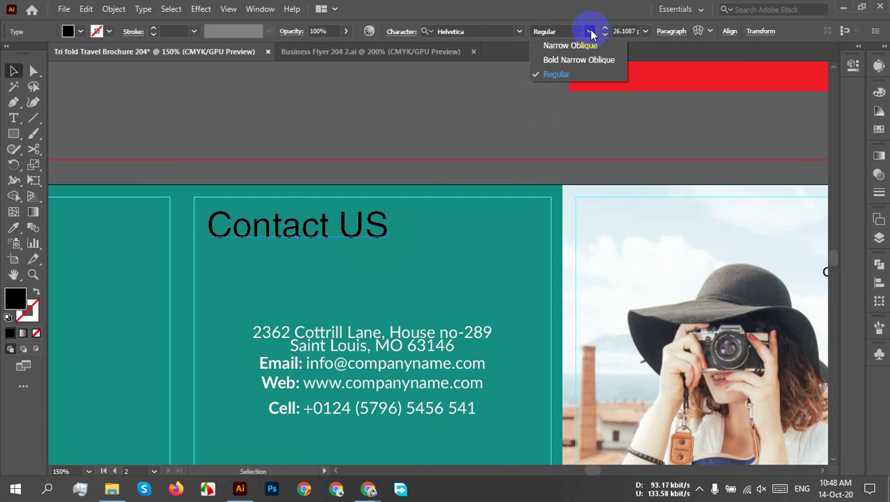
left_click(585, 71)
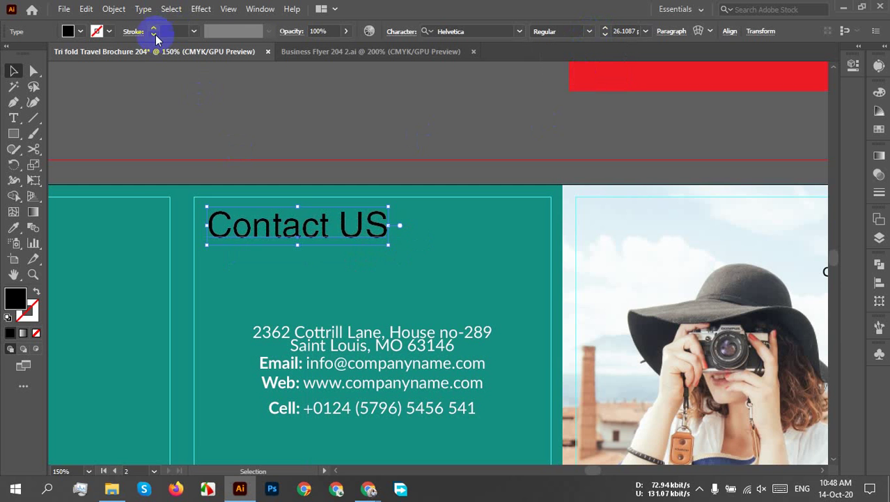
scroll(420, 254, "up", 5)
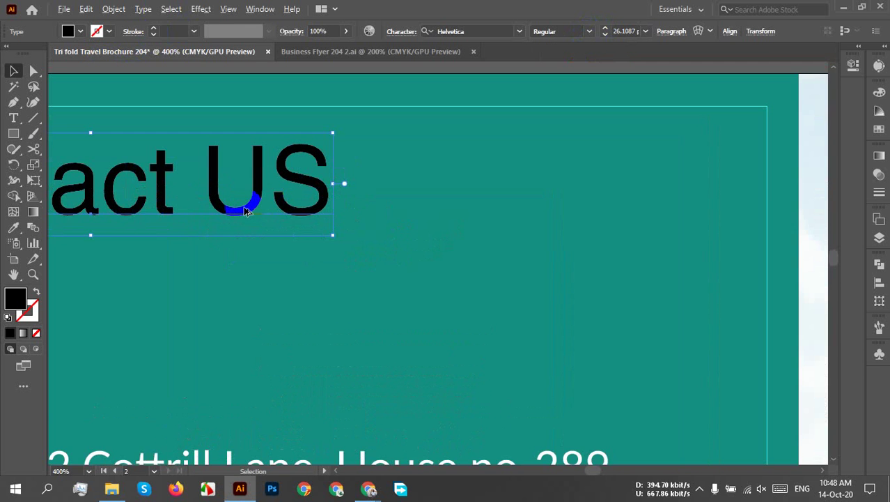
scroll(245, 211, "down", 2)
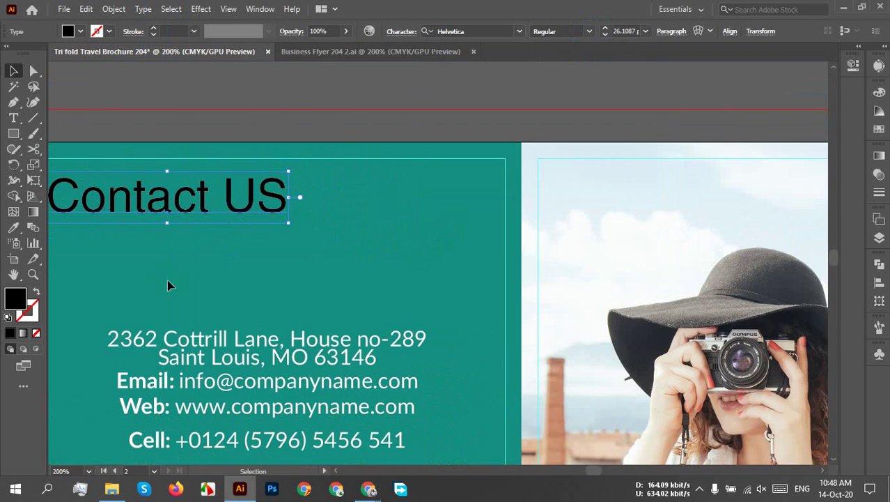
left_click_drag(168, 285, 359, 241)
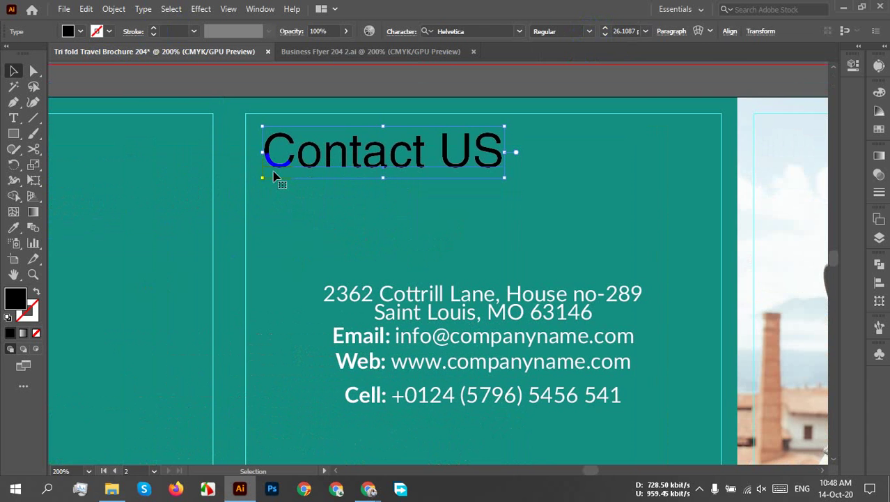
left_click_drag(273, 174, 274, 169)
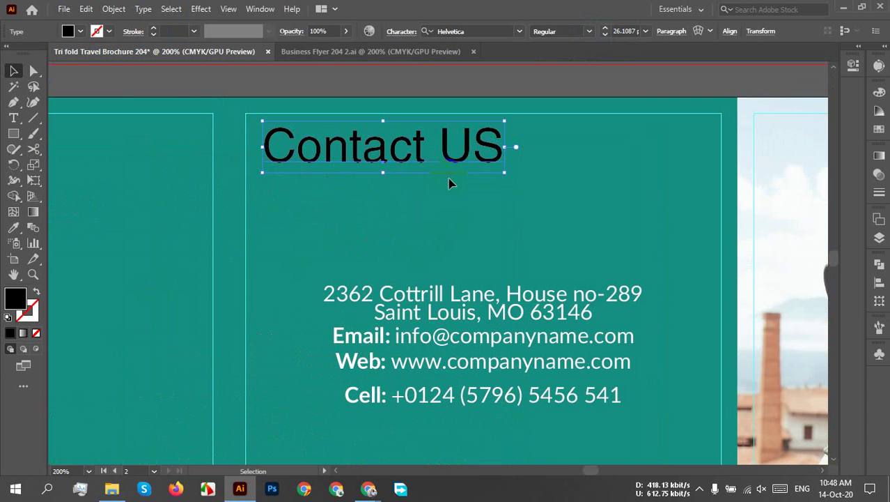
Place the "Contact US" heading just above the contact lines and align it with them by horizontal centres.
scroll(448, 187, "down", 1)
scroll(448, 186, "down", 2)
scroll(449, 185, "up", 2)
left_click_drag(417, 153, 480, 220)
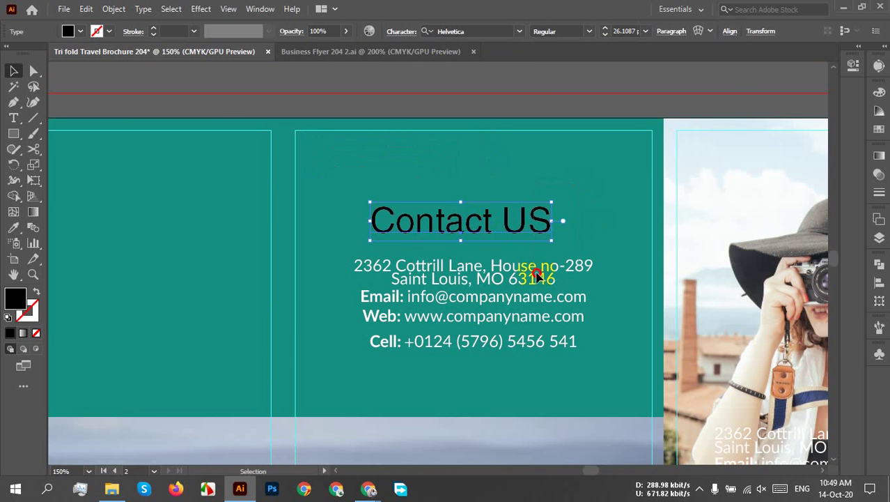
left_click(576, 282, "shift")
left_click(756, 31)
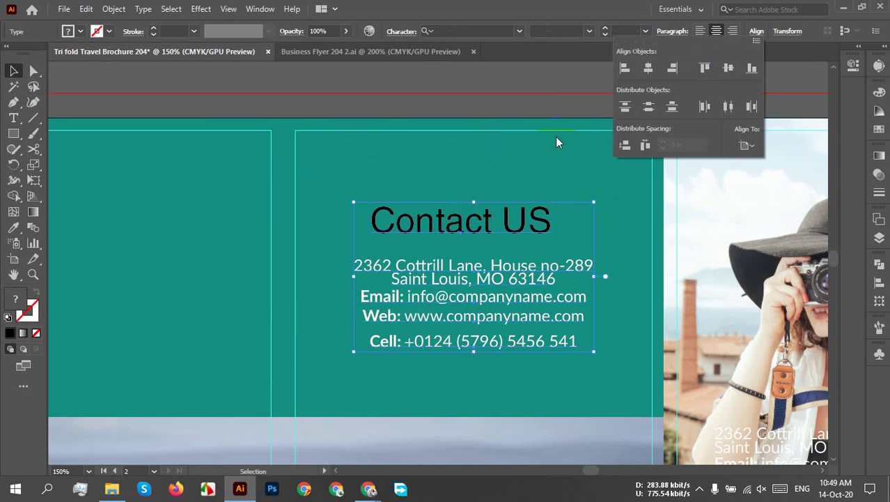
left_click(648, 68)
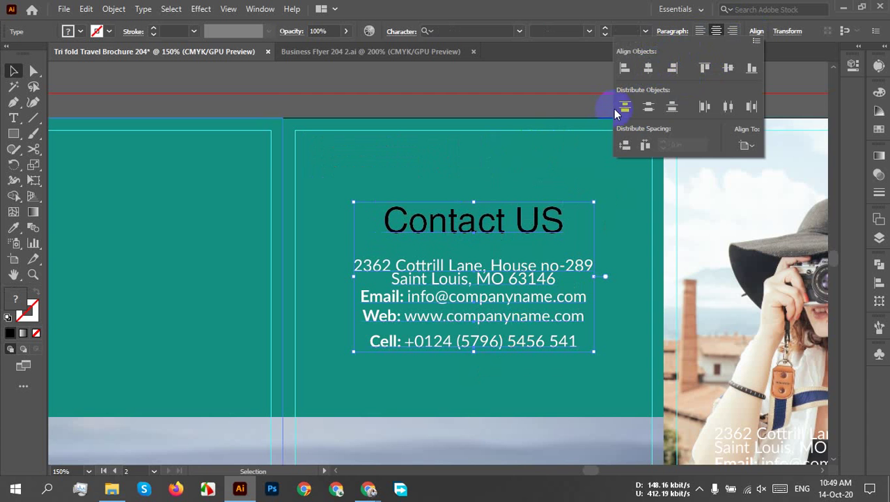
left_click(436, 141)
scroll(392, 213, "down", 2)
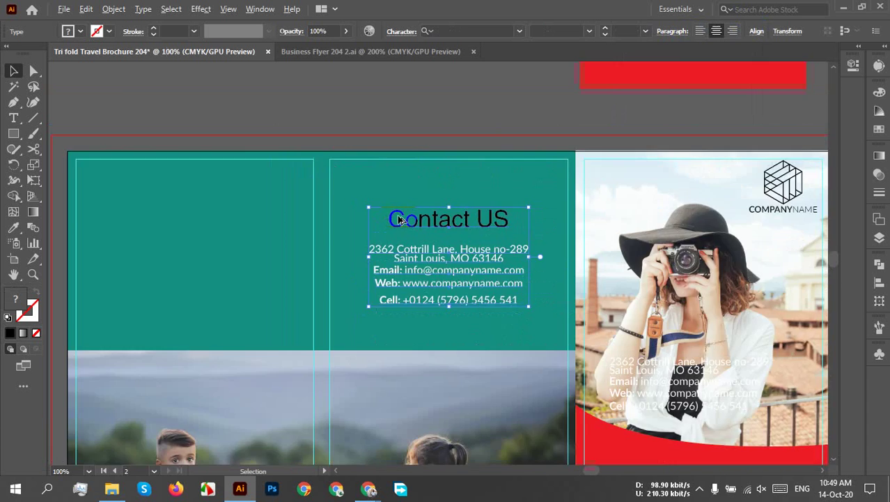
left_click(399, 304)
Set the font size of the address, email, web and cell lines below the "Contact US" heading to 16 px.
scroll(418, 304, "down", 2)
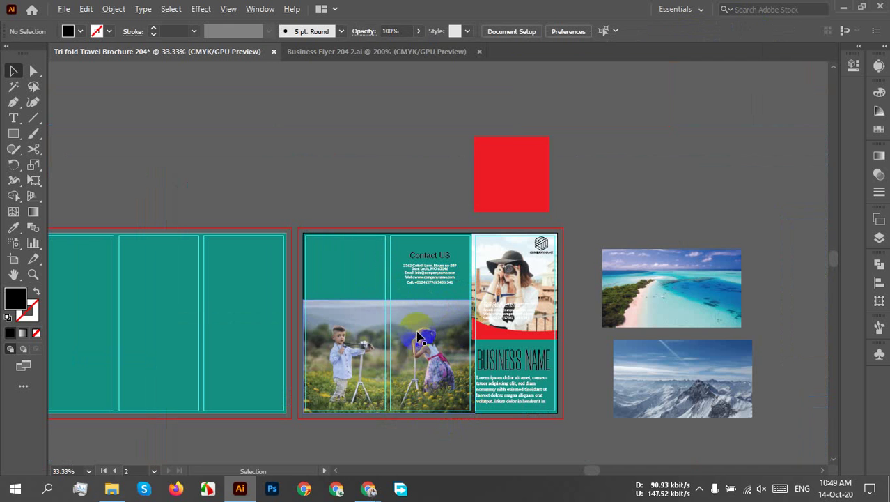
scroll(427, 322, "up", 1)
scroll(427, 322, "up", 2)
scroll(450, 233, "up", 2)
left_click_drag(493, 200, 377, 304)
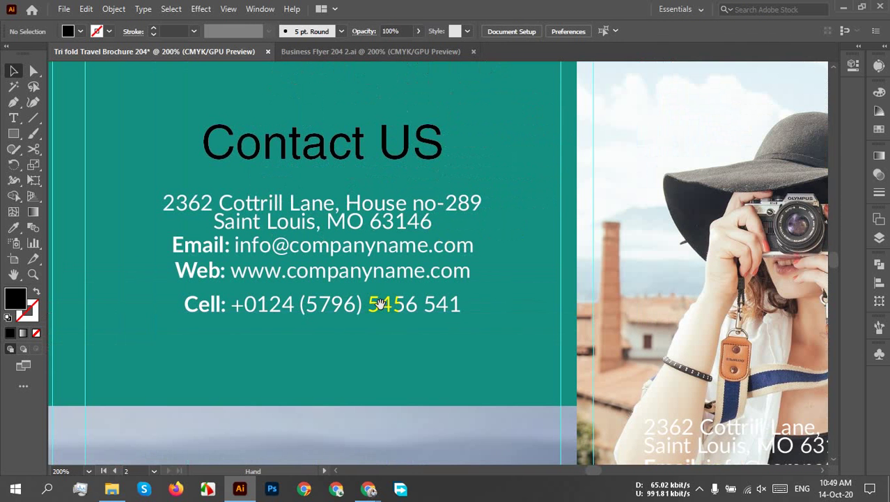
left_click(370, 255)
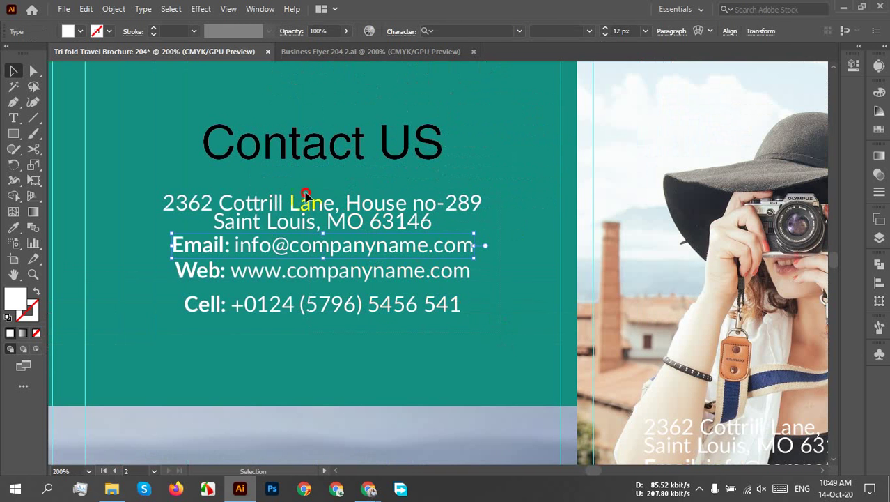
left_click(269, 191)
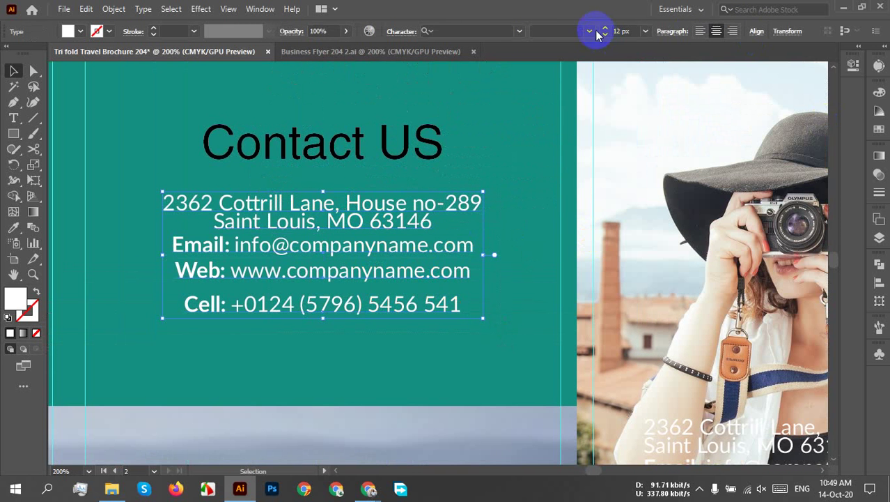
left_click(627, 30)
type("16")
key("Return")
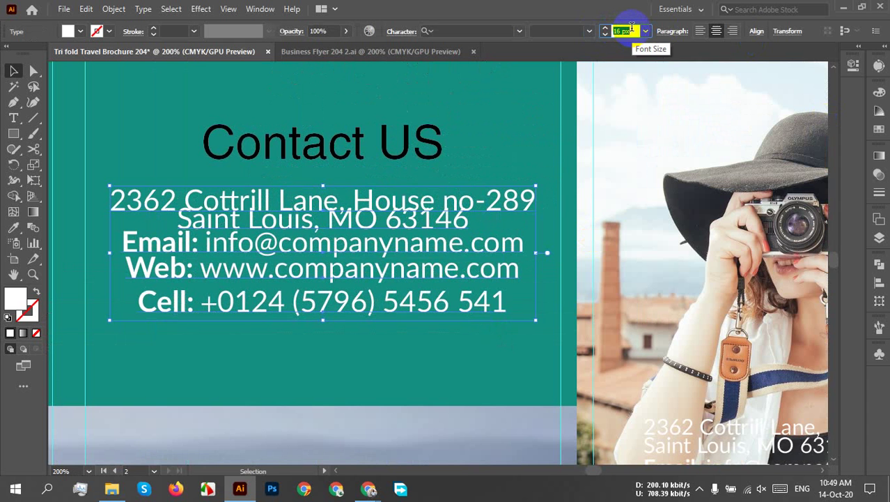
left_click(338, 358)
scroll(337, 341, "down", 2, "alt")
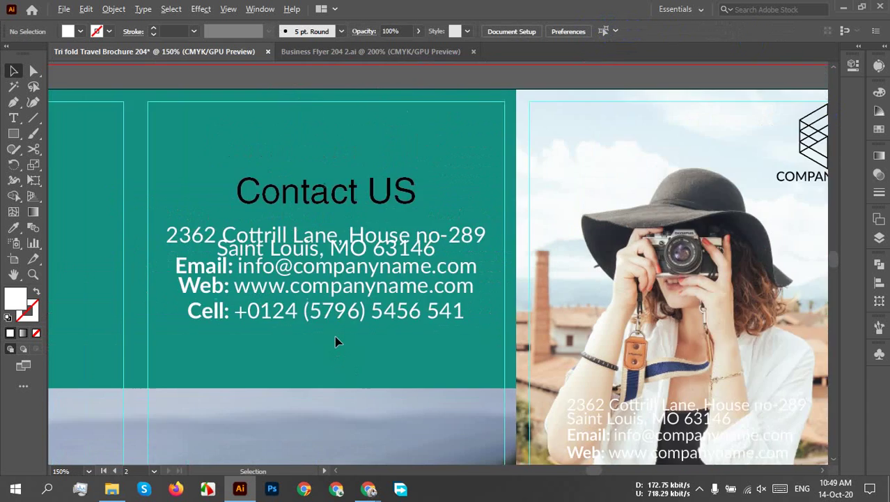
Move the "Contact US" heading up near the panel's top margin guide and place the two-line address block just below it.
scroll(336, 341, "up", 1, "alt")
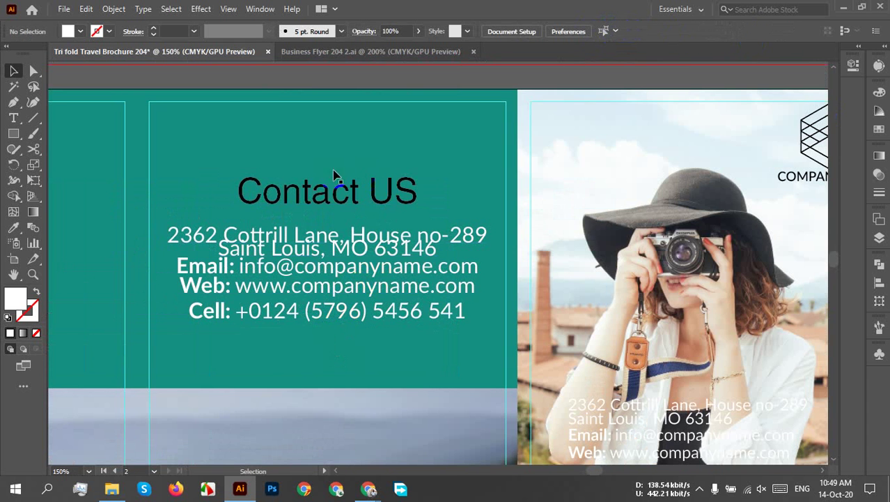
left_click_drag(333, 180, 325, 136)
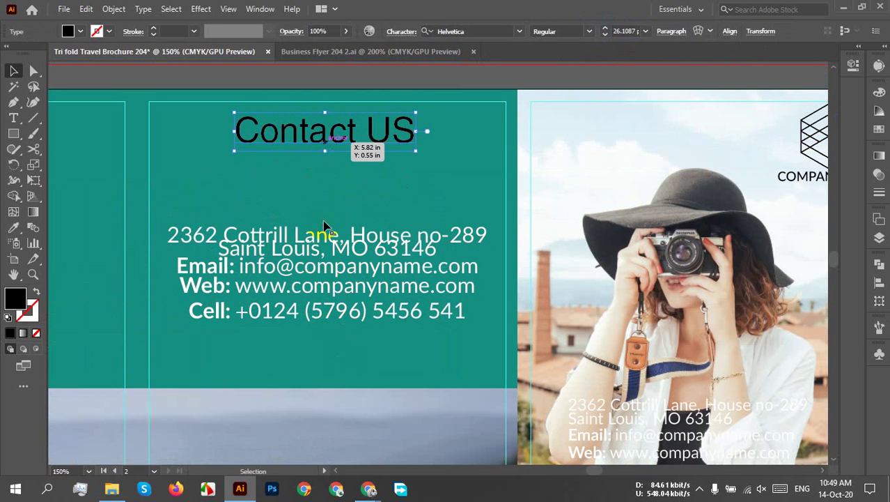
left_click_drag(324, 227, 324, 167)
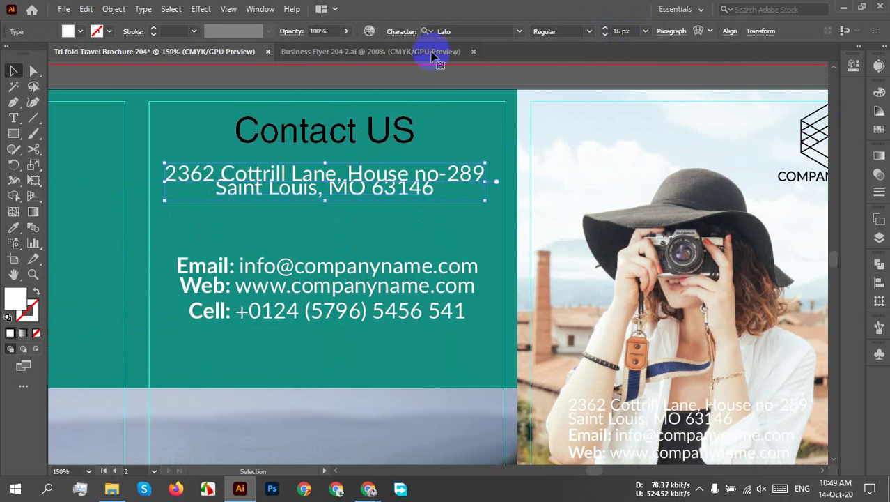
Set the leading of the two-line address block to 18 px.
left_click(402, 32)
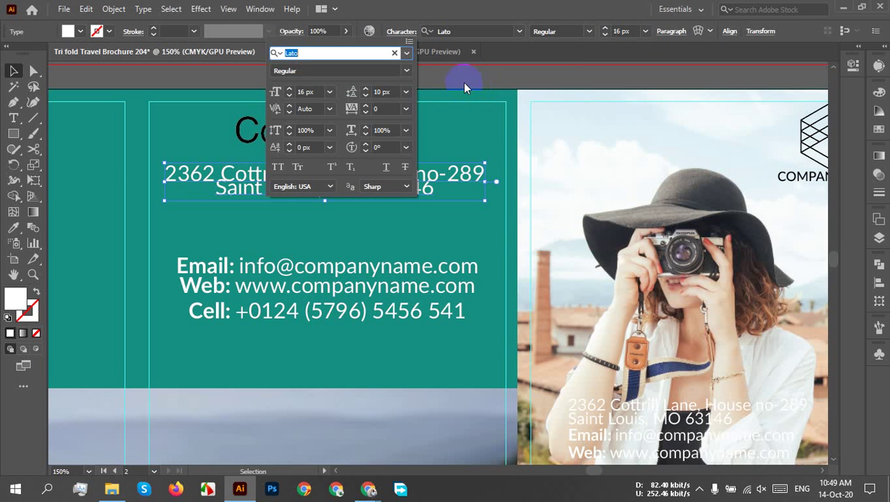
left_click(406, 91)
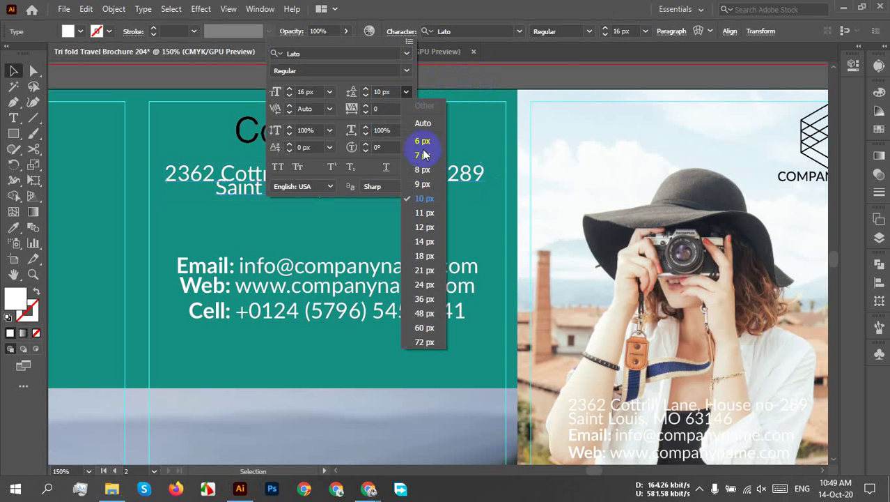
left_click(424, 256)
key("Escape")
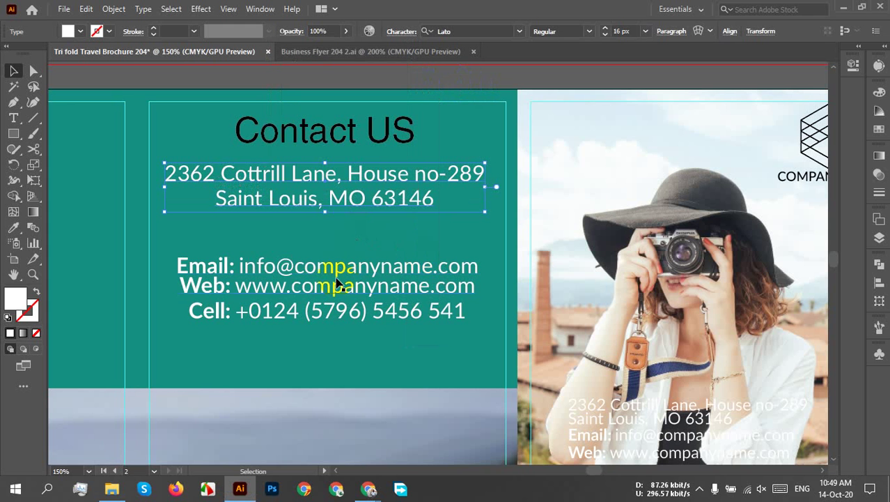
Move the email, web and cell lines up so they stack one under another directly below the address block.
left_click_drag(332, 269, 333, 217)
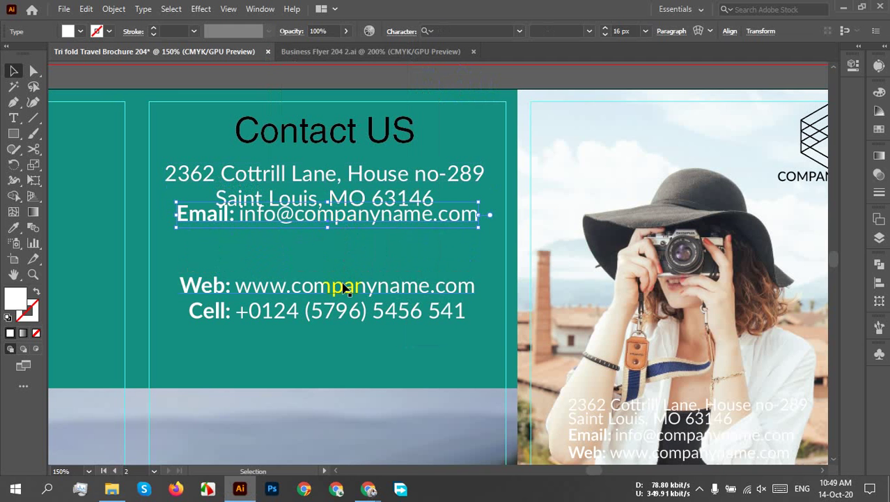
left_click_drag(345, 289, 339, 253)
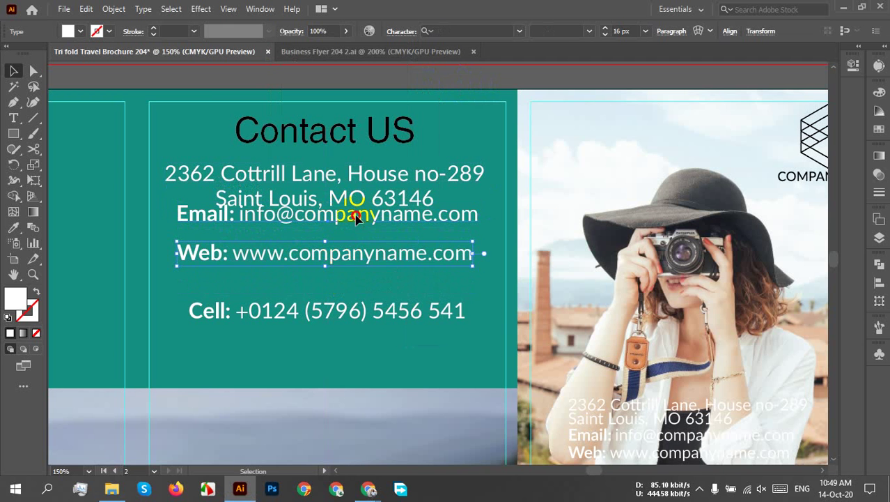
left_click_drag(356, 218, 357, 226)
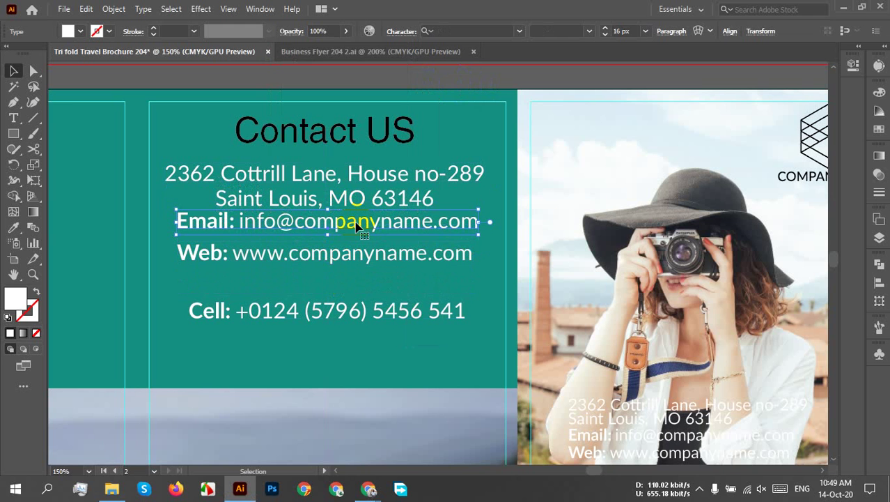
mouse_move(356, 310)
left_mouse_down()
mouse_move(355, 283)
mouse_move(349, 299)
left_mouse_up()
left_click(390, 344)
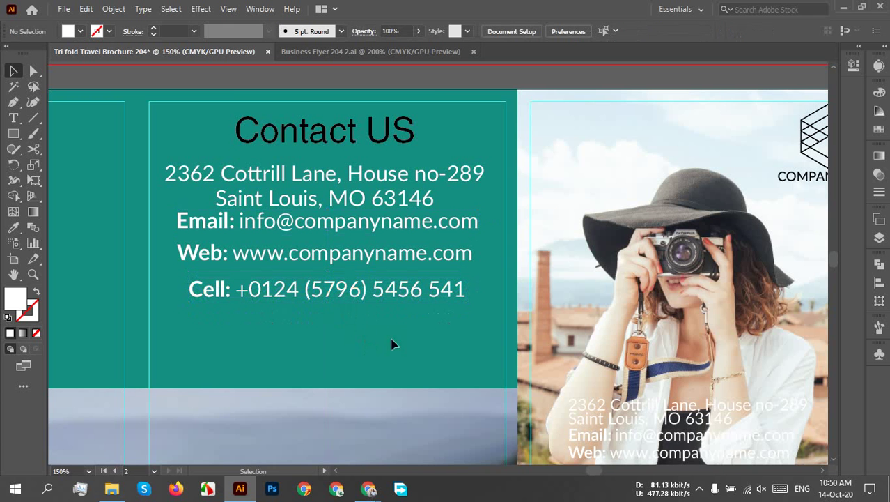
Try to distribute the email, web and cell lines vertically by their centres.
left_click(254, 222)
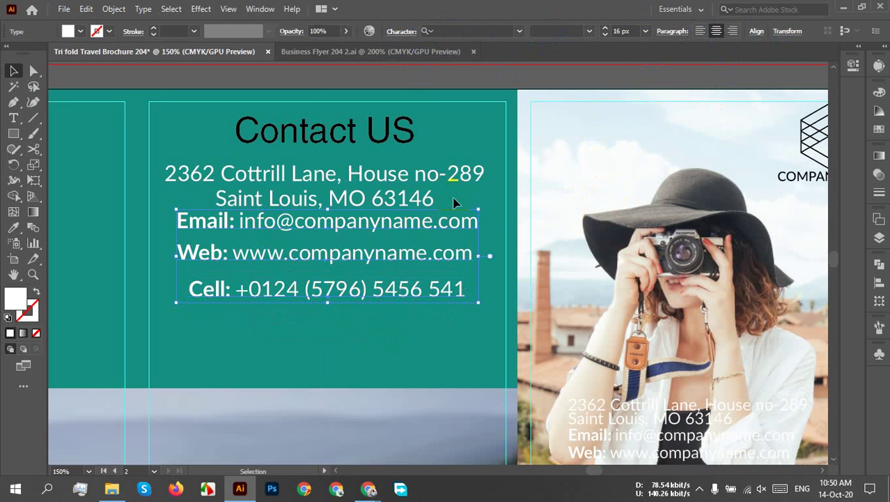
left_click(389, 35)
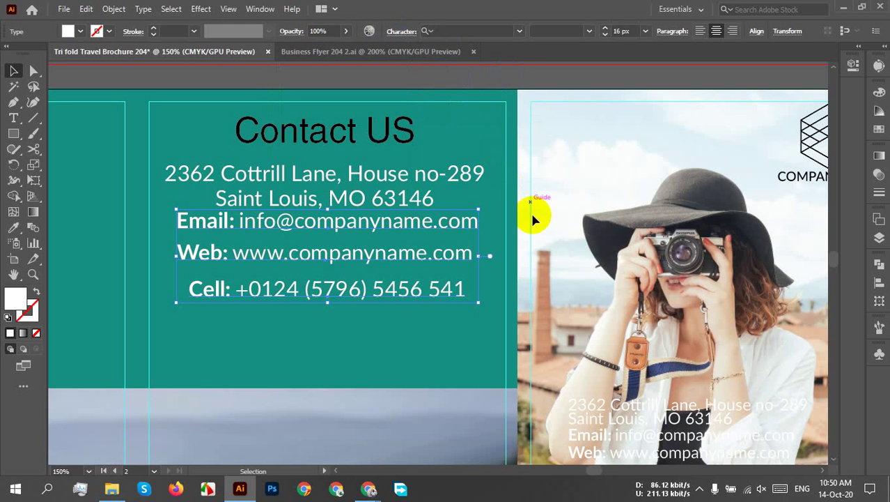
left_click(755, 31)
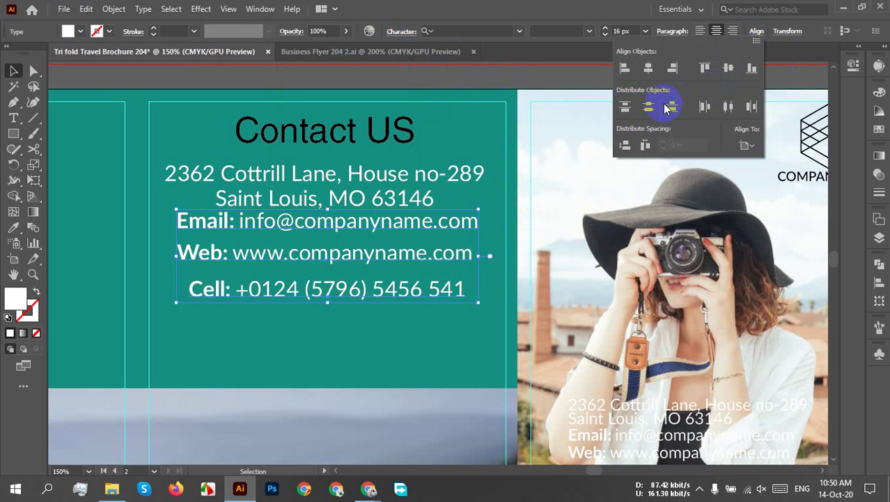
left_click(651, 110)
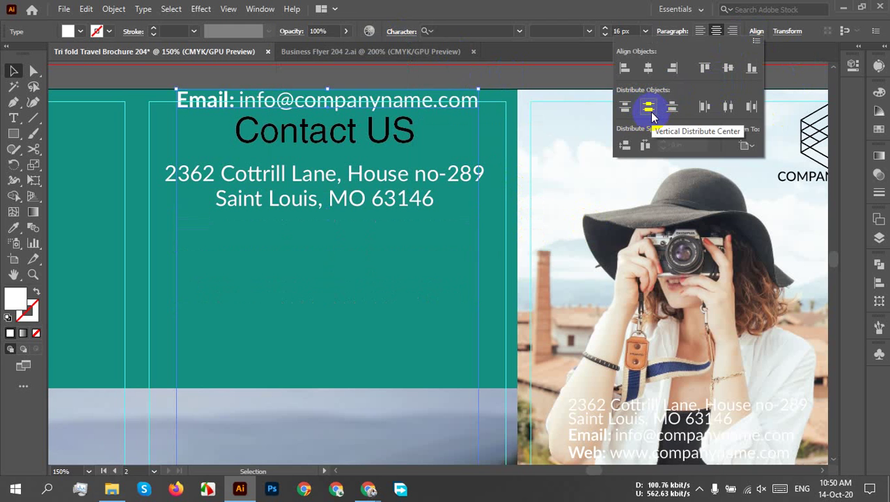
key("Escape")
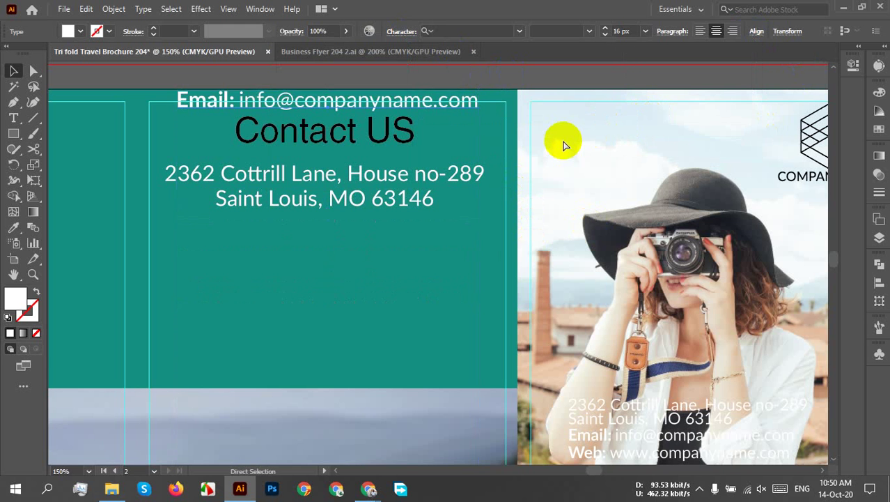
key("ctrl+z")
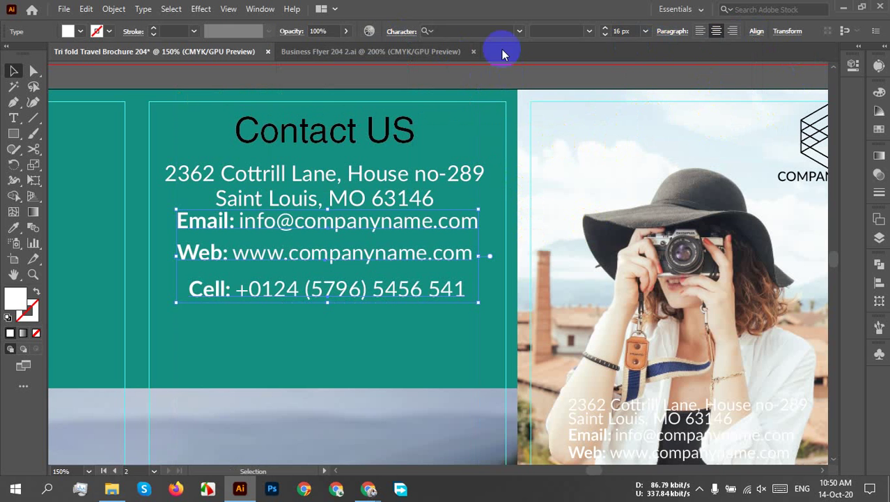
Set the leading of the email, web and cell lines to 7 px.
left_click(409, 32)
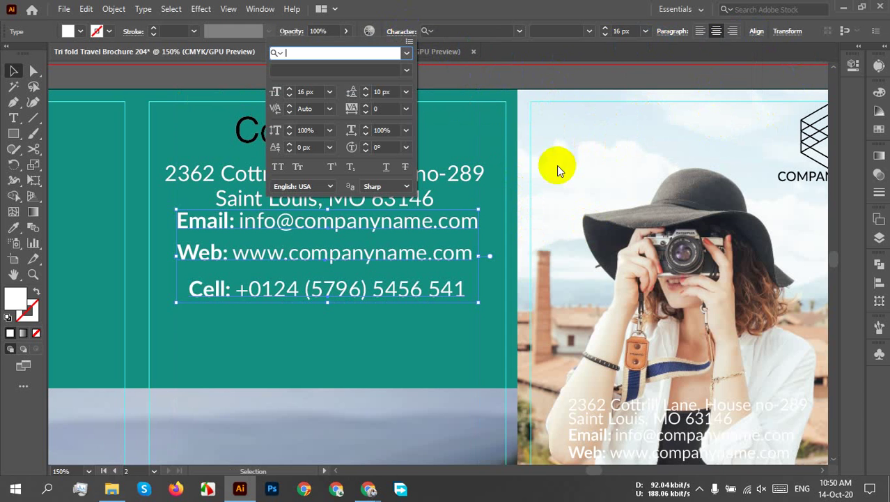
left_click(407, 92)
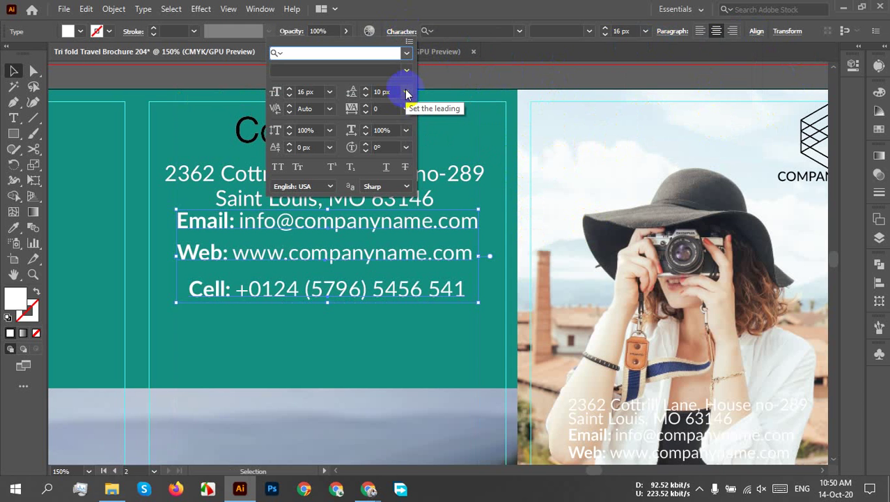
left_click(405, 92)
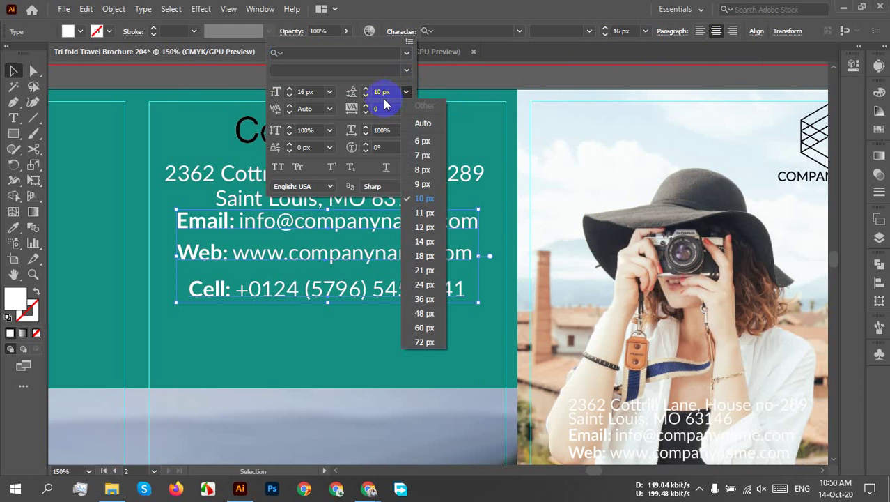
left_click(386, 98)
type("7")
key("Return")
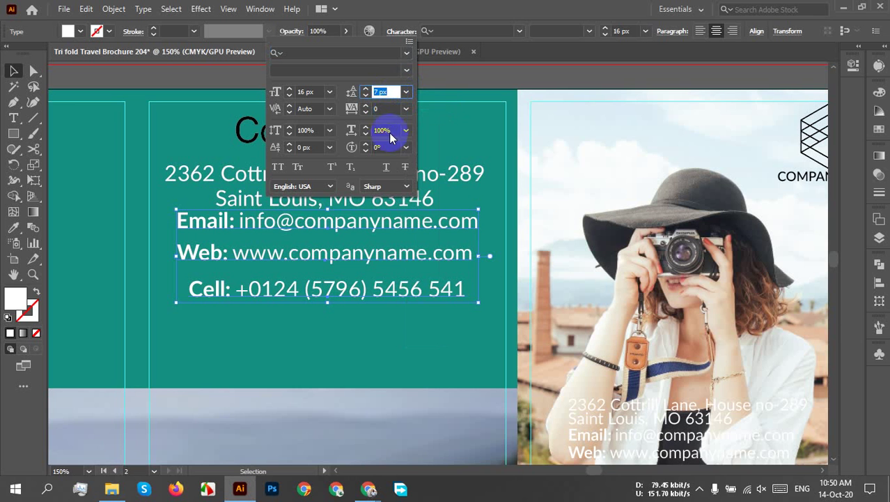
Try a tracking of 7 on the email, web and cell lines, then reduce it step by step to 0.
left_click(386, 108)
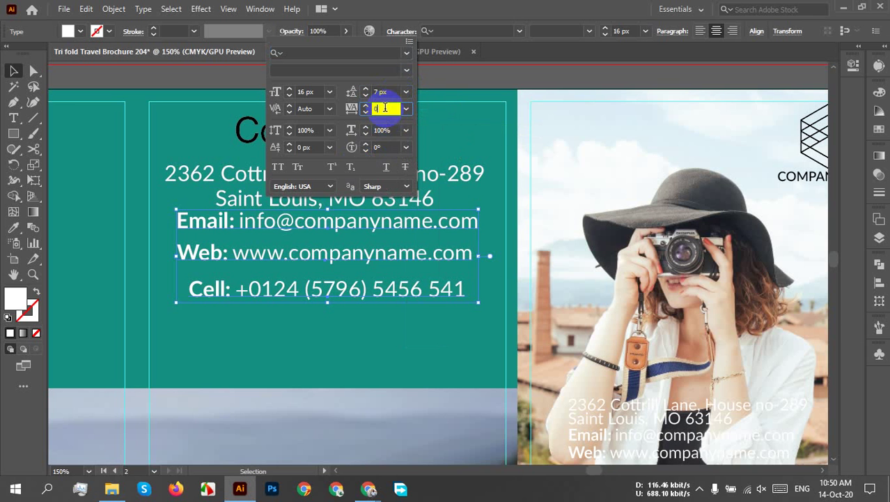
type("7")
key("Return")
key("Down")
key("Down")
key("Down")
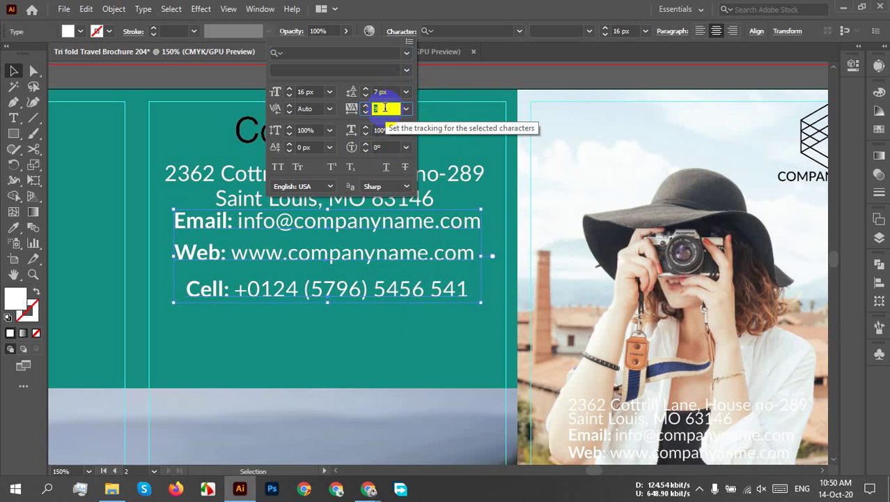
key("Down")
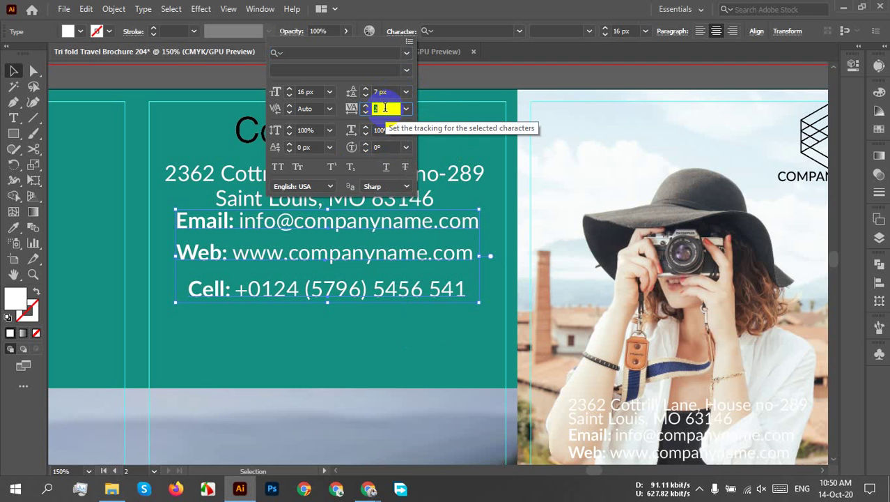
key("Down")
key("Down")
key("Down")
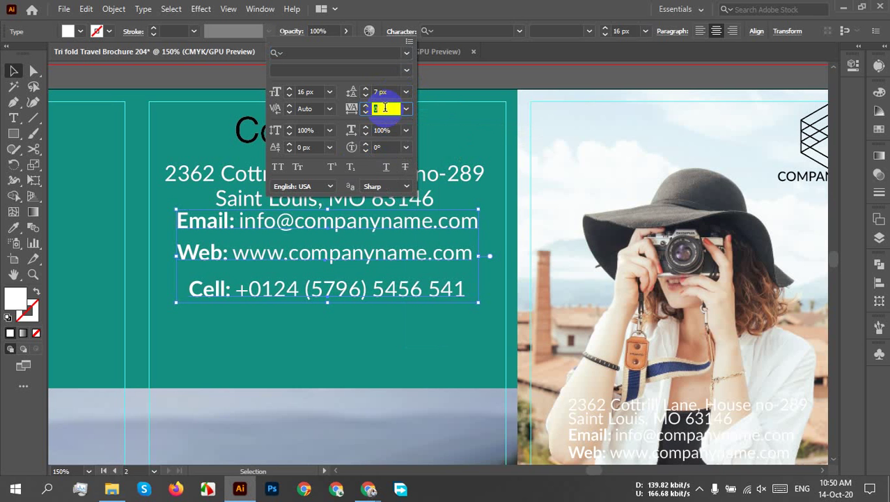
left_click(385, 92)
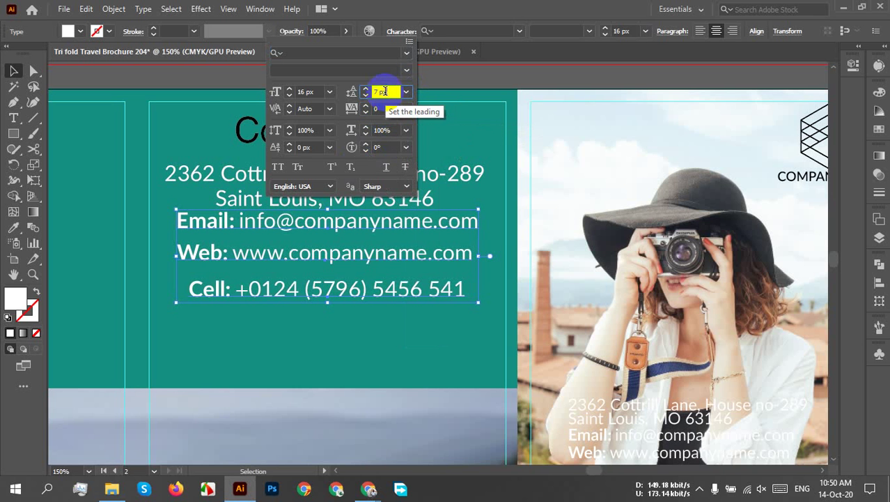
key("Return")
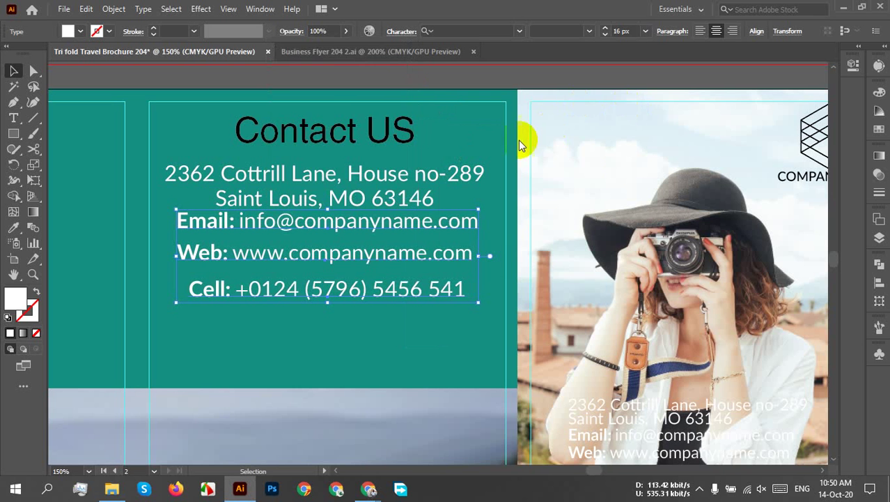
Align the email, web and cell lines by their horizontal centres and distribute them vertically by their centres.
left_click(756, 33)
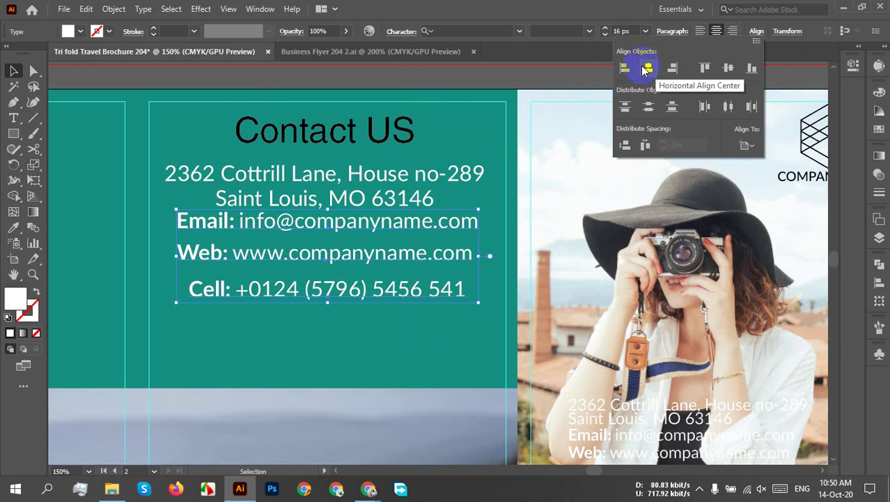
left_click(639, 70)
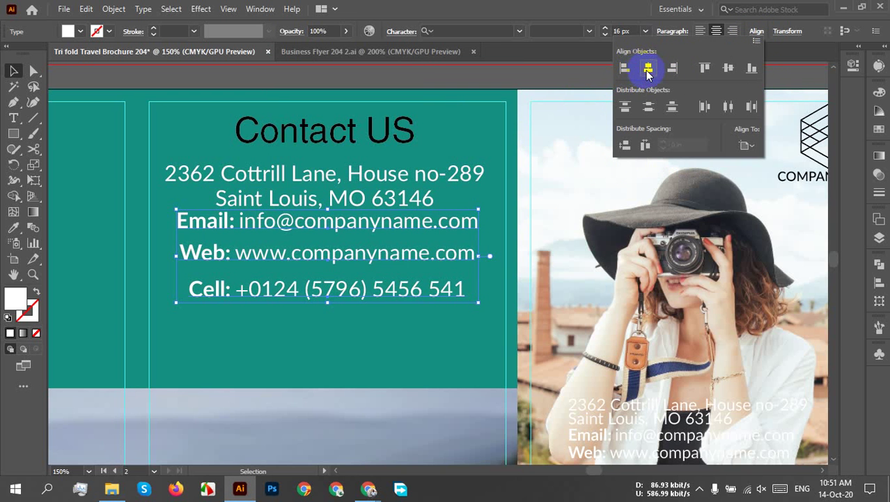
left_click(653, 115)
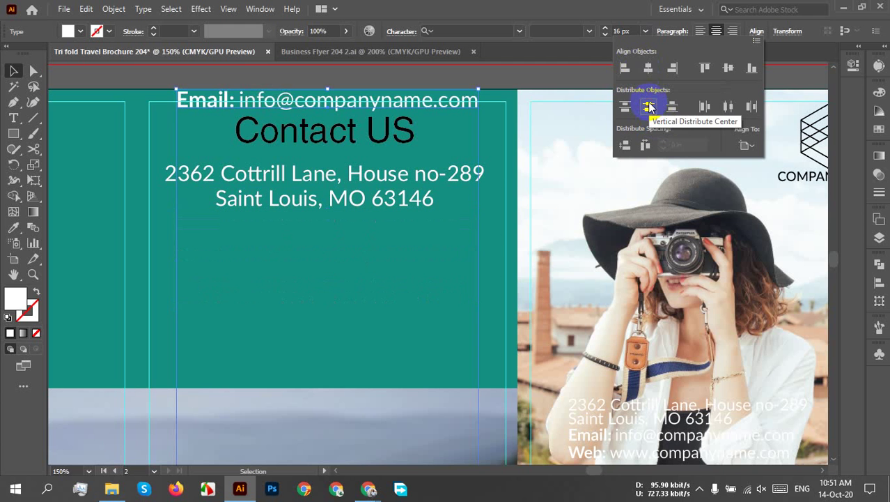
Undo the last distribution and distribute the email, web and cell lines vertically by their centres, relative to the selection.
key("ctrl+z")
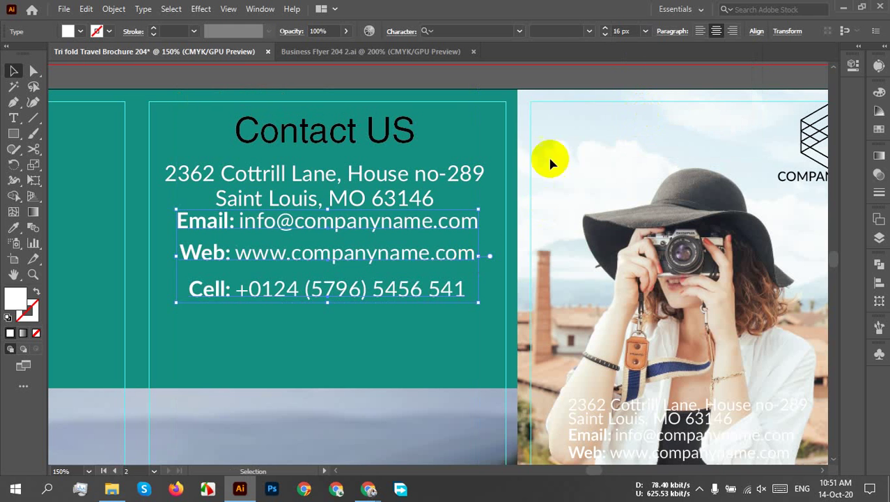
left_click(756, 31)
left_click(747, 145)
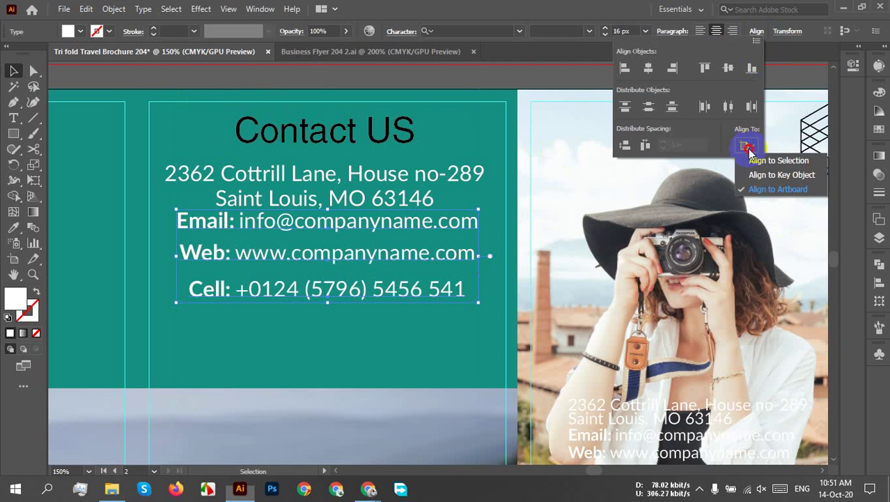
left_click(762, 160)
left_click(648, 105)
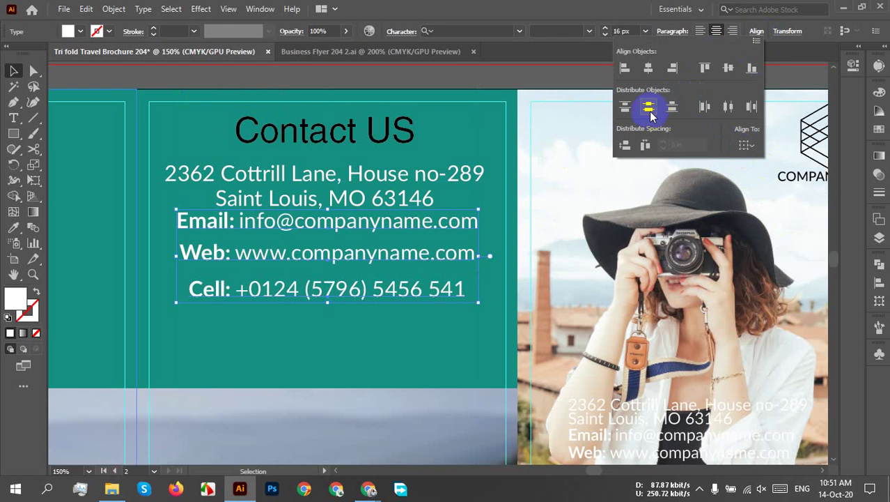
left_click(341, 329)
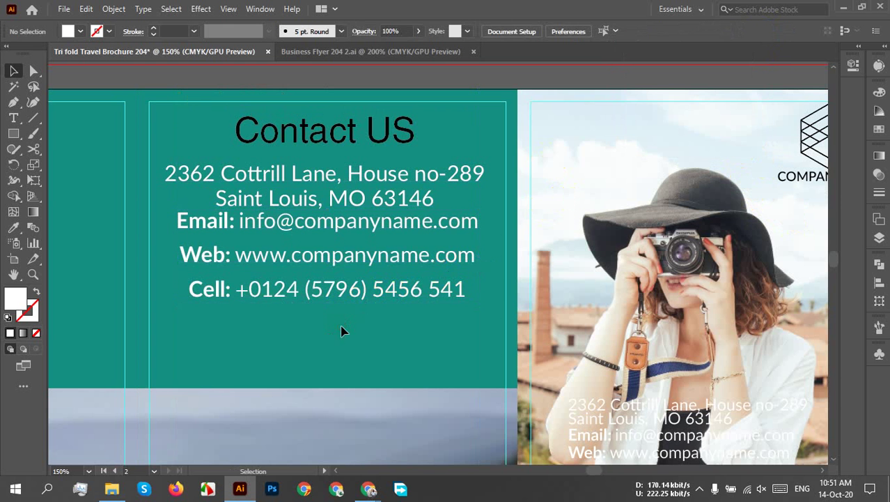
Nudge the email line slightly down to adjust its spacing below the address on the teal panel.
scroll(342, 320, "down", 3)
scroll(342, 318, "up", 4)
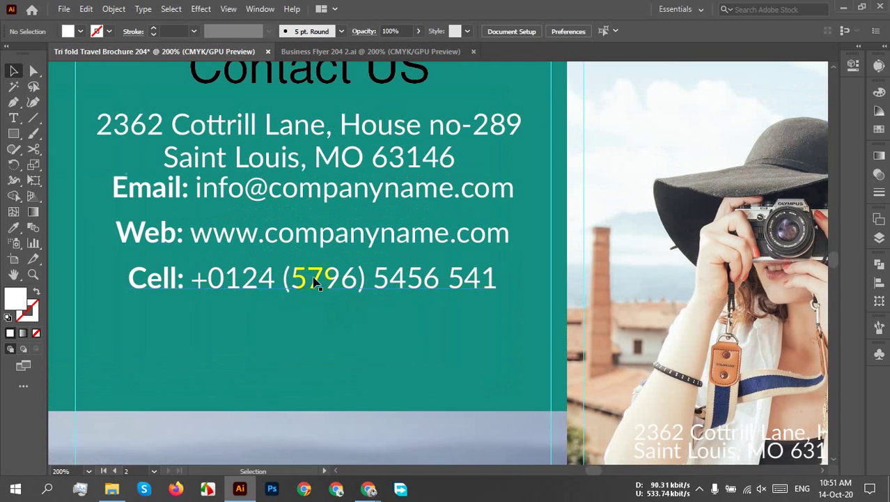
left_click(273, 209)
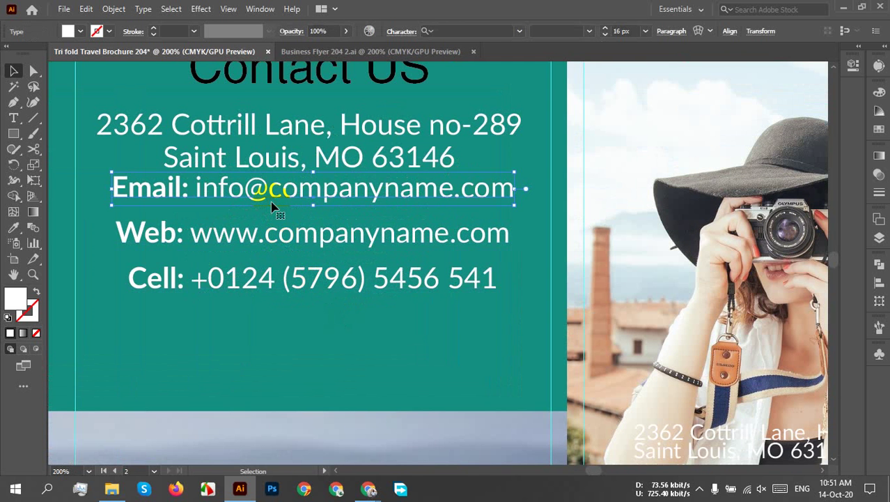
left_click_drag(272, 203, 276, 209)
key("Up")
key("Up")
key("Up")
key("Up")
key("Up")
key("Up")
key("Up")
key("Up")
key("Up")
key("Up")
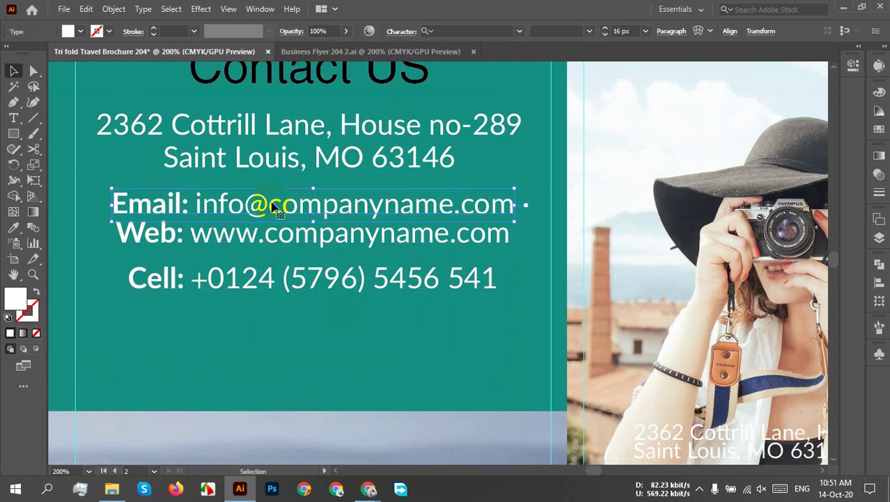
key("Down")
key("Down")
key("Down")
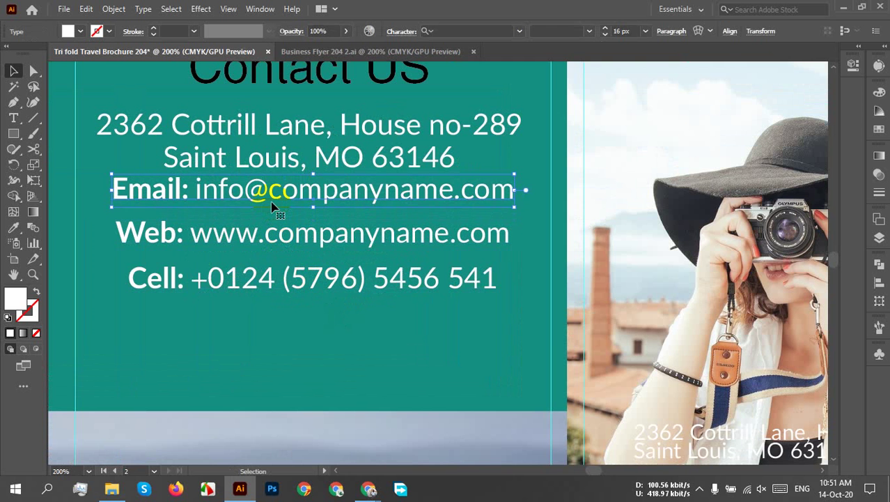
left_click(403, 328)
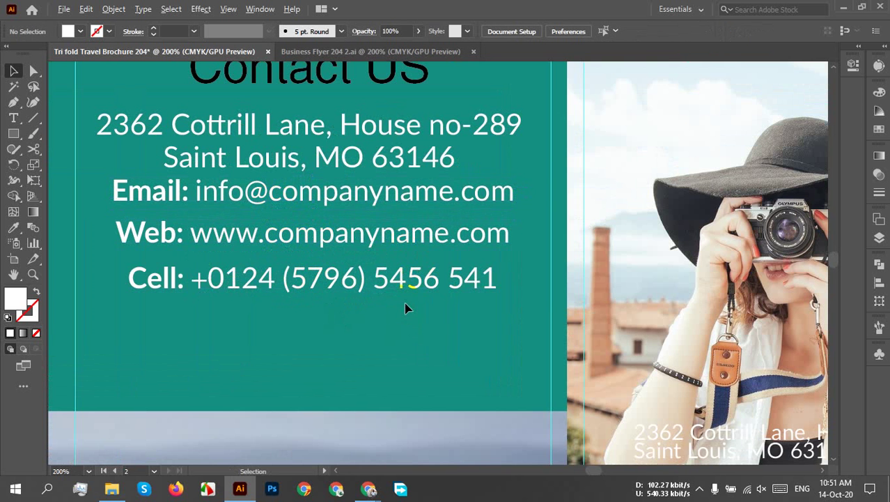
Preview the other Helvetica font styles on the "Contact US" heading.
scroll(408, 308, "down", 2)
scroll(408, 308, "up", 1)
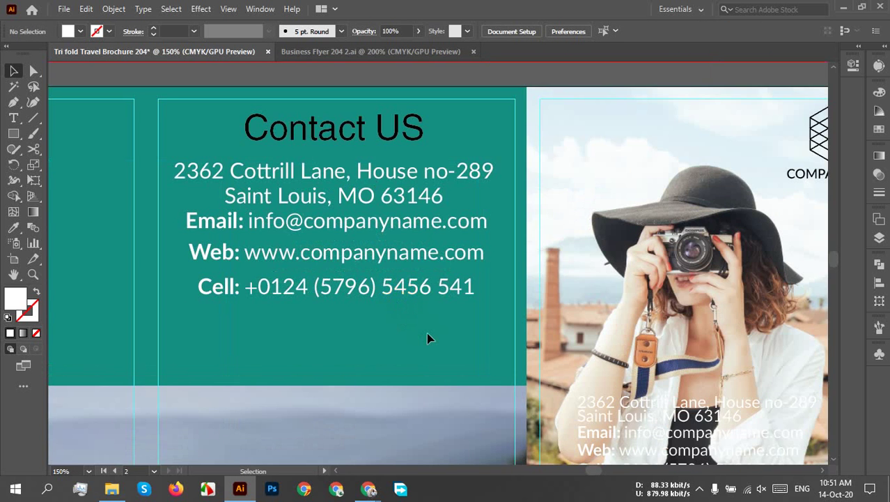
scroll(427, 338, "down", 1)
left_click(388, 200)
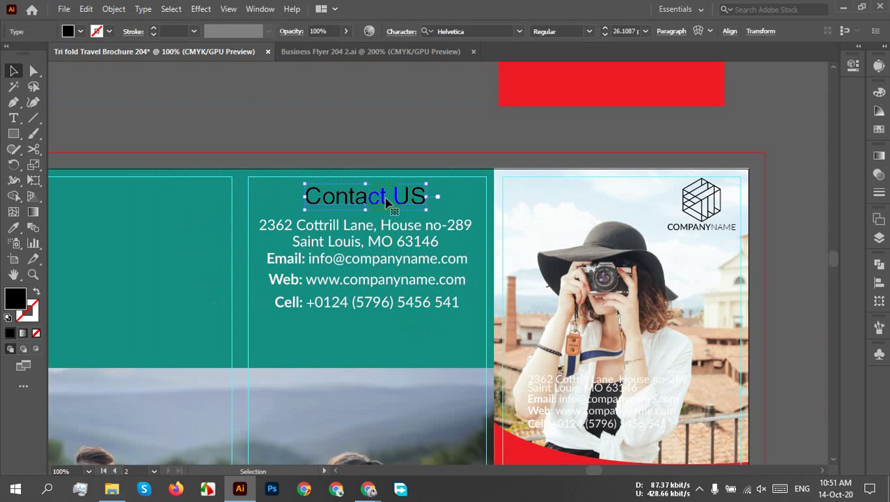
left_click(590, 34)
left_click(590, 36)
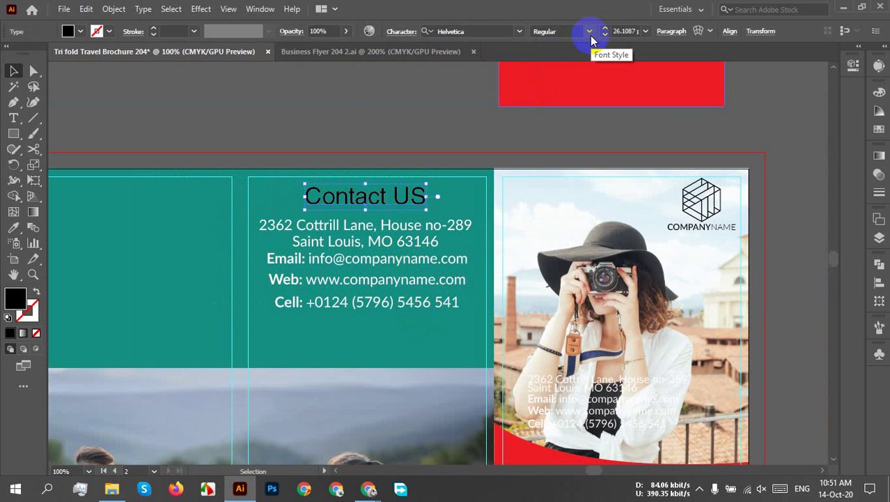
left_click(590, 32)
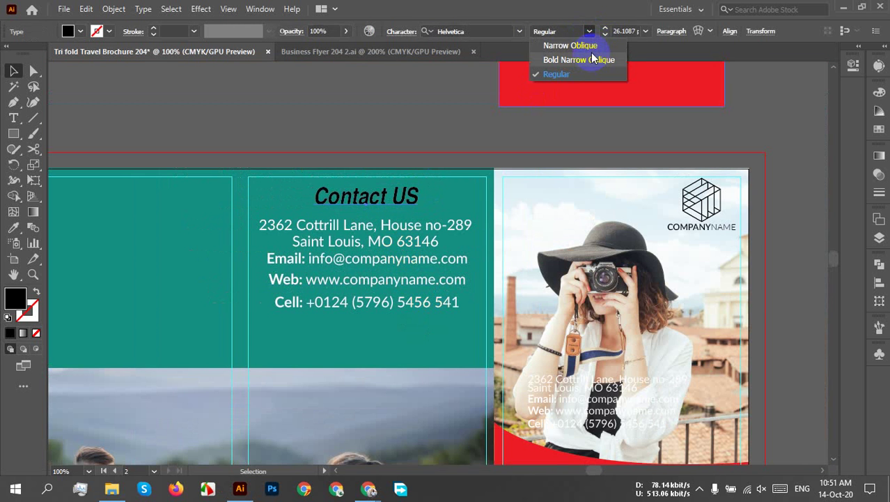
left_click(593, 32)
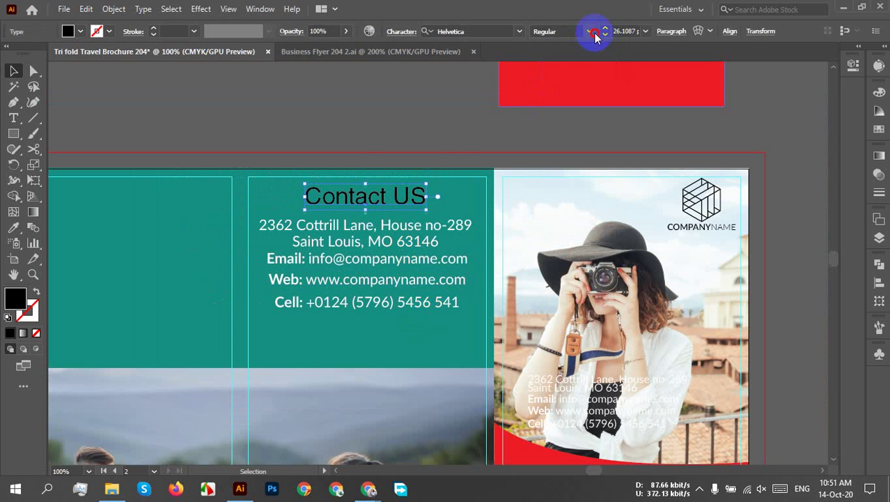
left_click(463, 127)
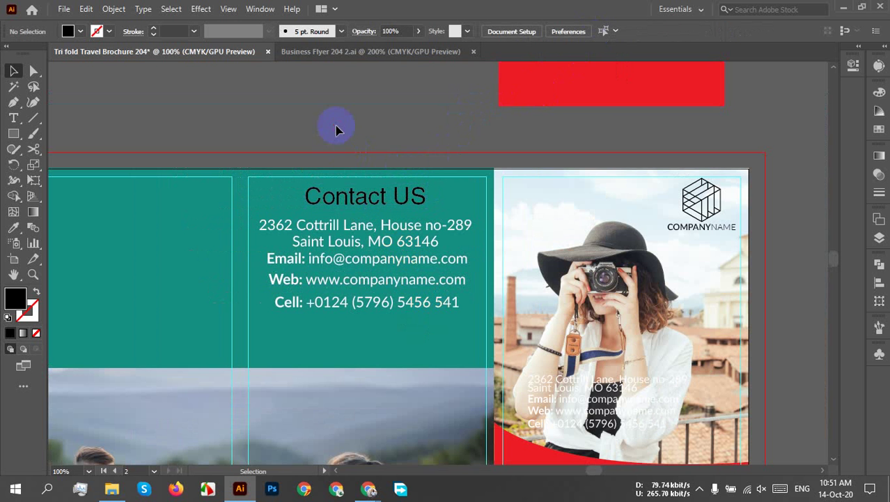
Fill the "Contact US" heading with the light orange swatch C=0 M=35 Y=85 K=0.
scroll(362, 136, "down", 3)
scroll(391, 223, "up", 5)
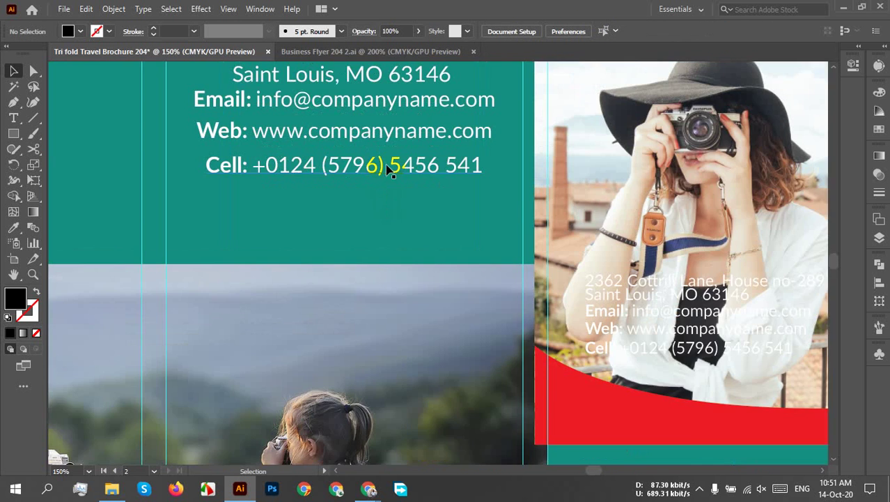
scroll(388, 171, "up", 3)
left_click(348, 165)
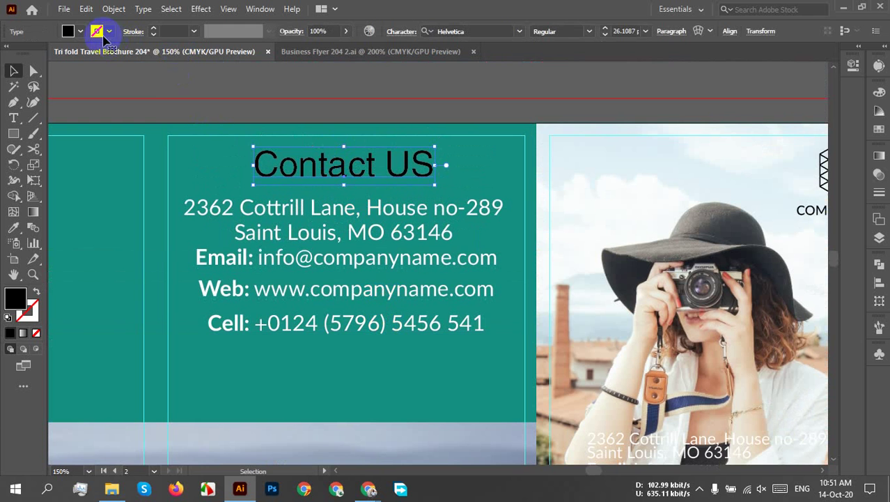
left_click(103, 35)
left_click(8, 65)
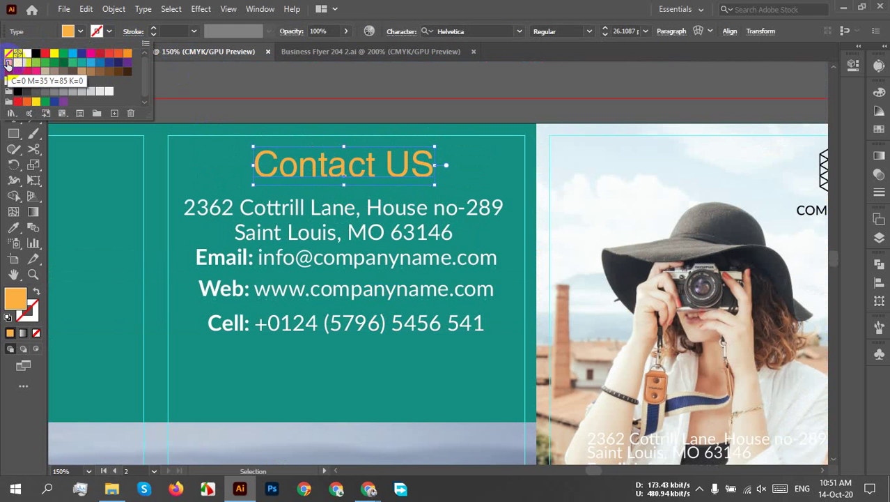
left_click(128, 53)
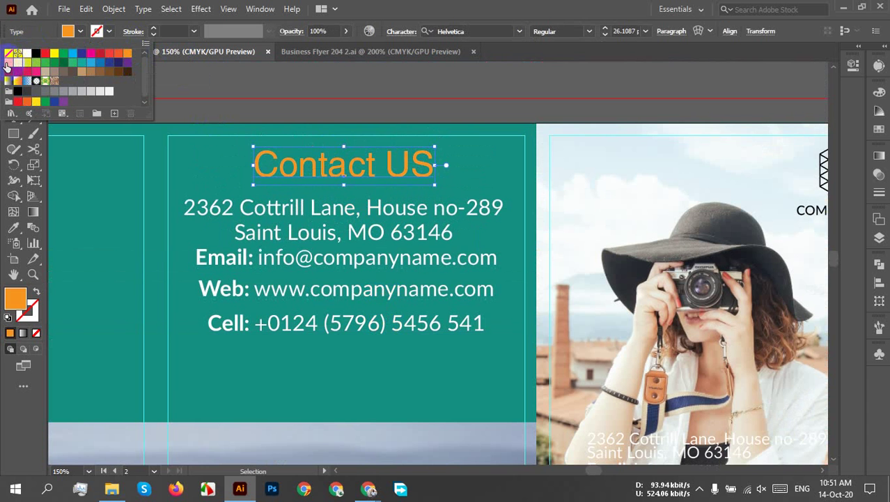
left_click(7, 63)
left_click(470, 150)
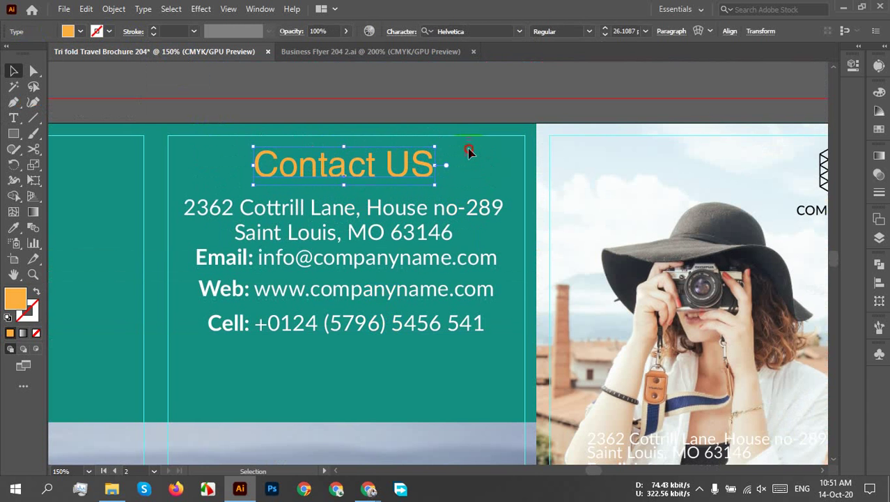
left_click(467, 157)
scroll(466, 157, "down", 3)
left_click_drag(452, 224, 513, 288)
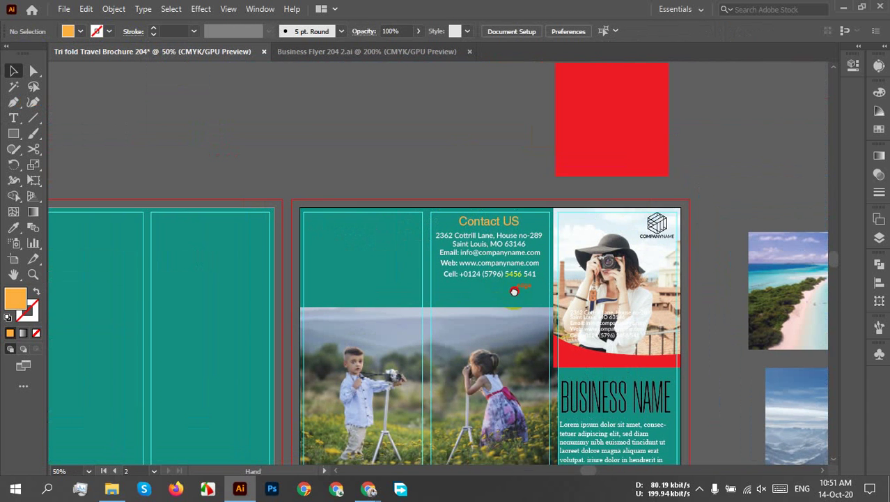
left_click_drag(480, 222, 361, 223)
left_click(463, 153)
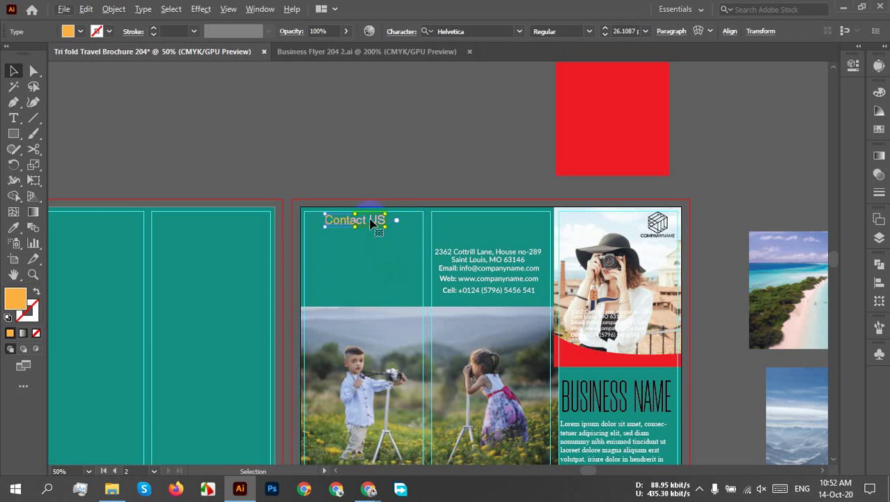
key("ctrl+z")
Duplicate the Contact US heading into the empty panel beside it and change the copy's text to "About US".
left_click_drag(492, 241, 384, 244)
scroll(389, 247, "up", 3)
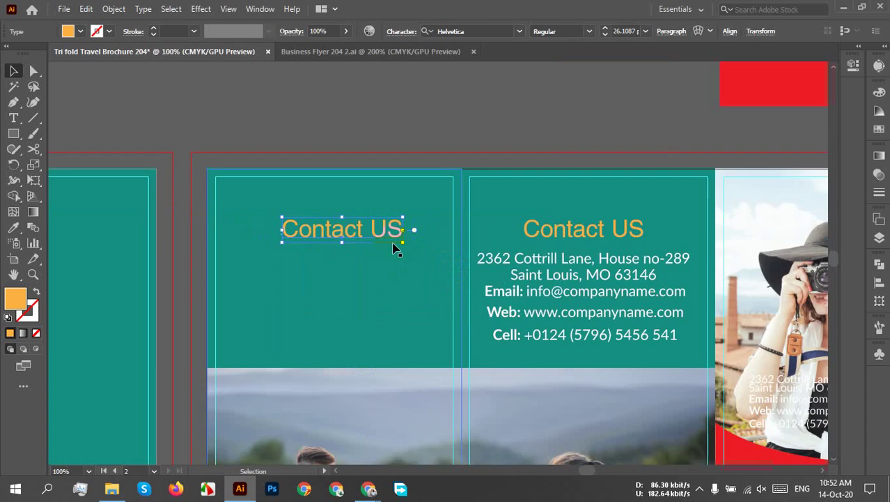
double_click(341, 232)
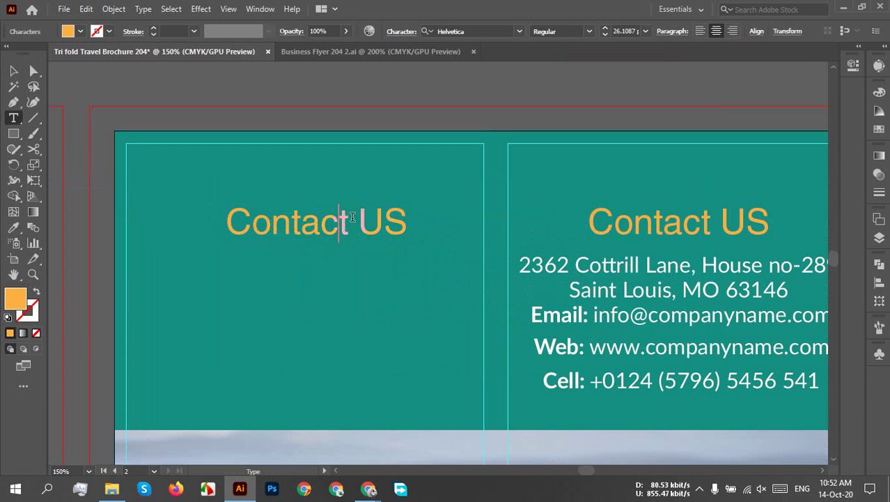
left_click_drag(349, 222, 318, 222)
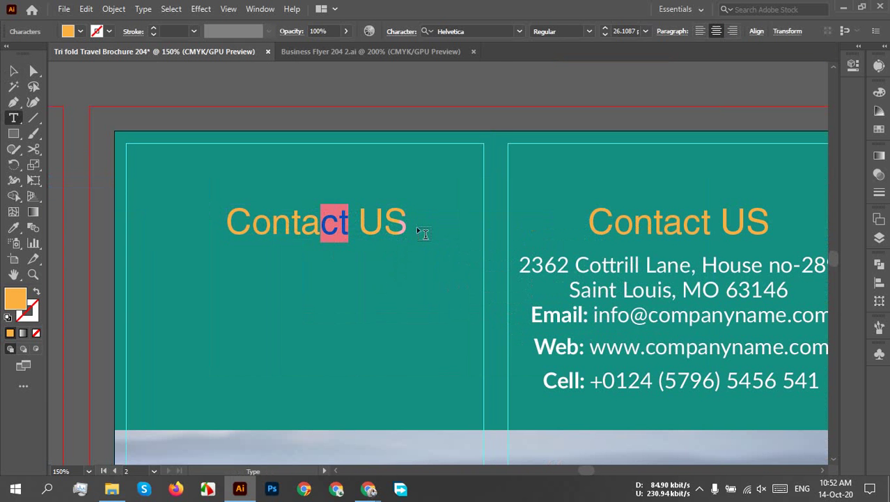
left_click(342, 230)
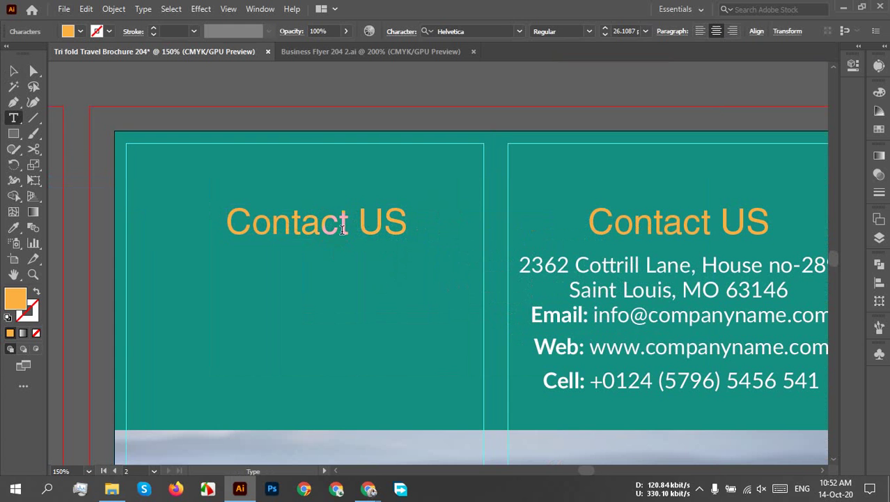
left_click_drag(348, 221, 237, 220)
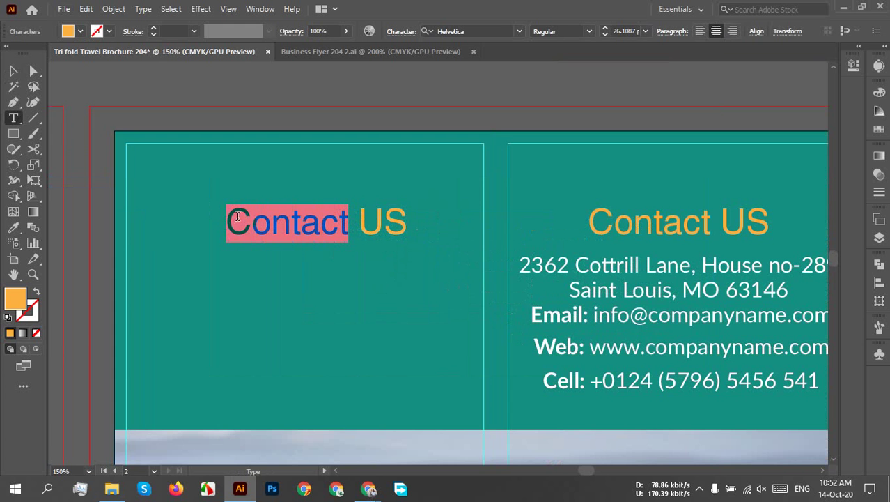
type("About")
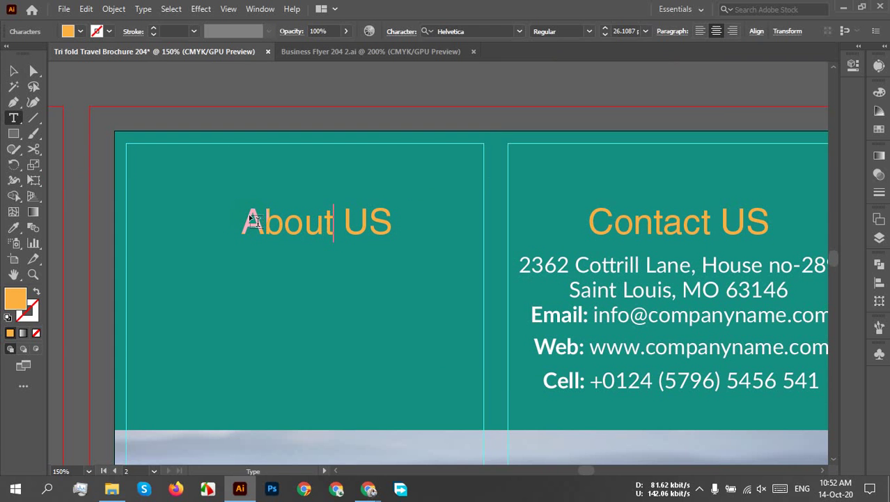
left_click(14, 71)
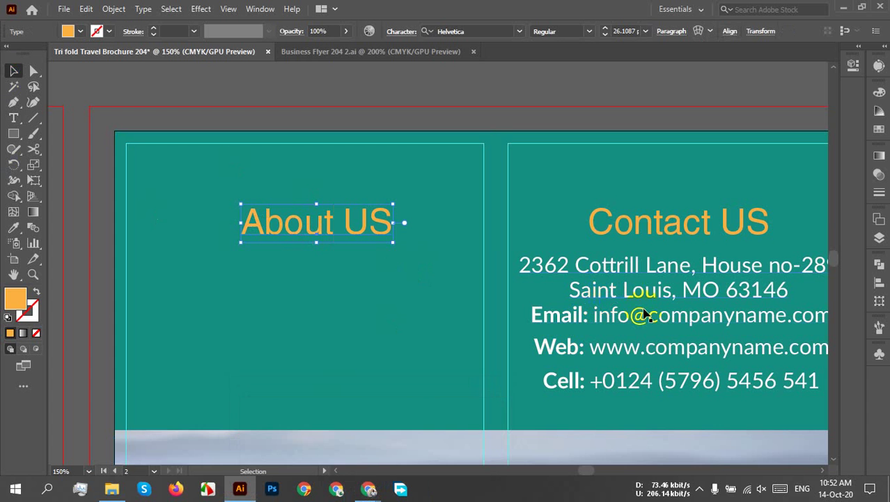
Switch to Chrome to view the Lorem Ipsum page, and return to Illustrator.
scroll(613, 303, "down", 1)
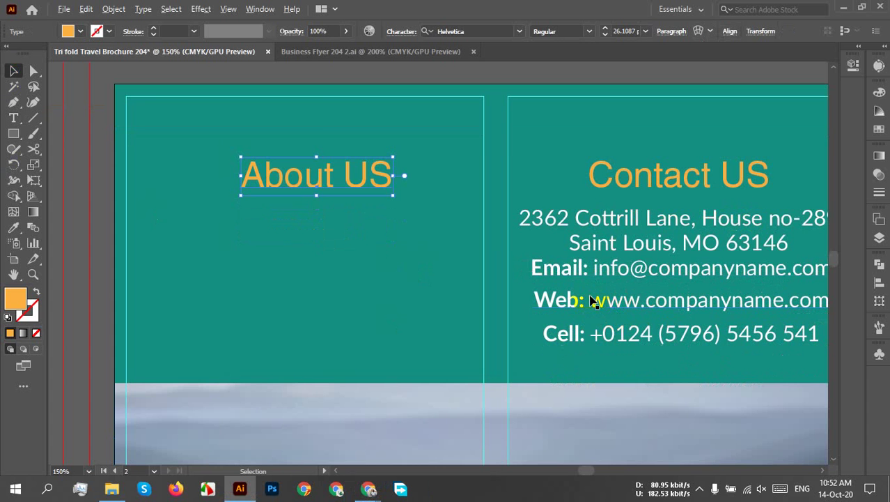
scroll(589, 300, "down", 1)
left_click_drag(606, 298, 405, 257)
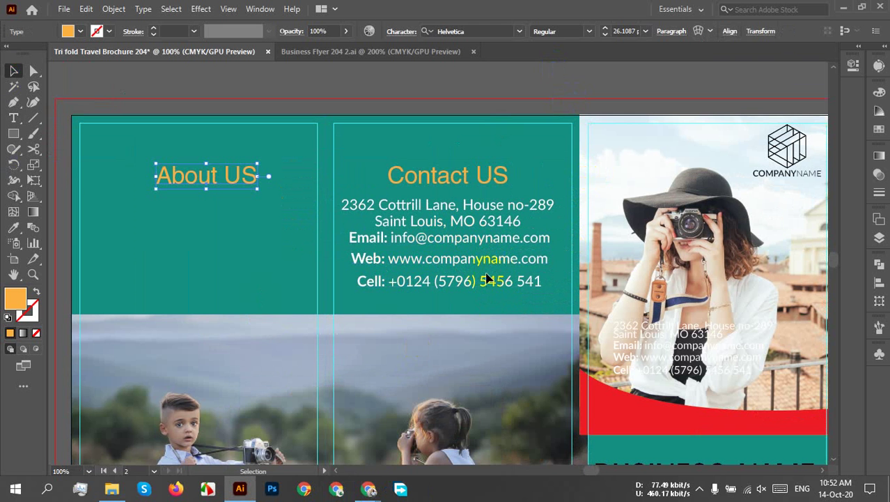
mouse_move(365, 483)
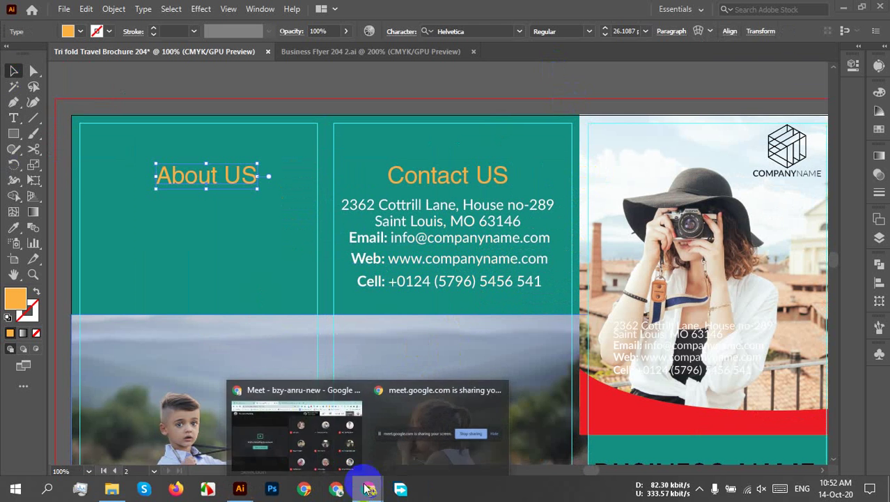
left_click(288, 426)
left_click(390, 11)
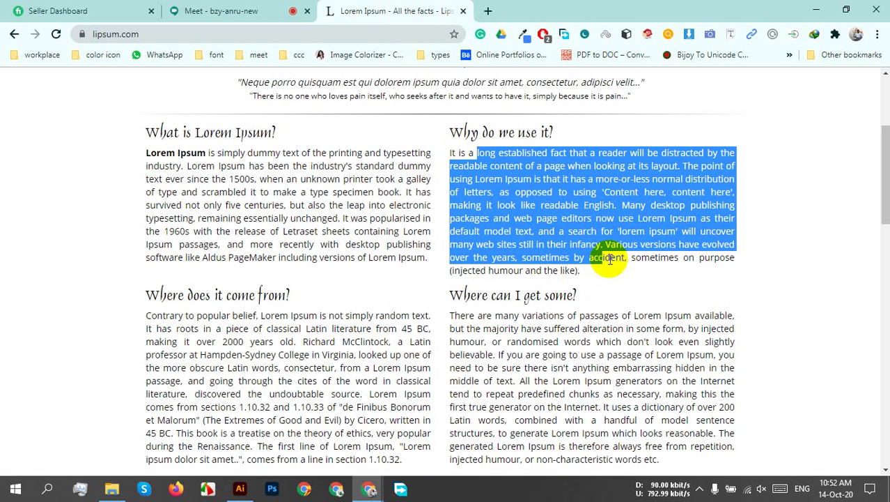
left_click(242, 489)
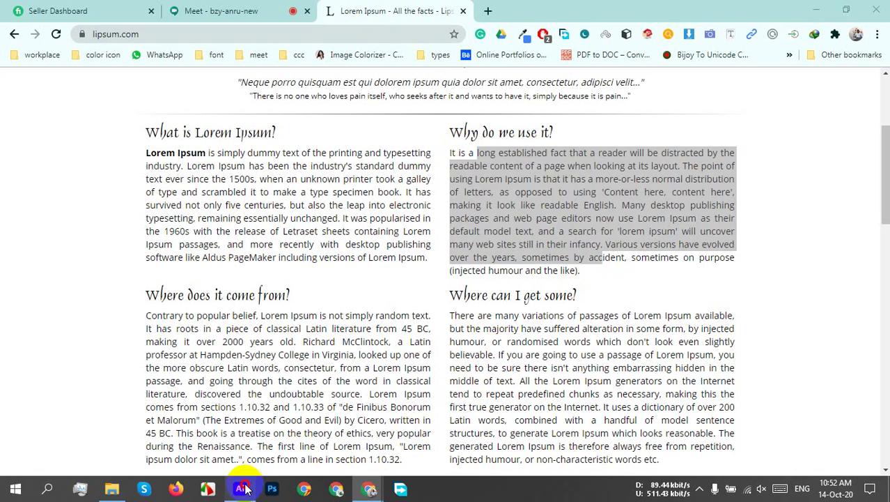
Create an area text box with placeholder text beneath the About US heading, spanning the panel's width, and left-align it.
left_click(12, 118)
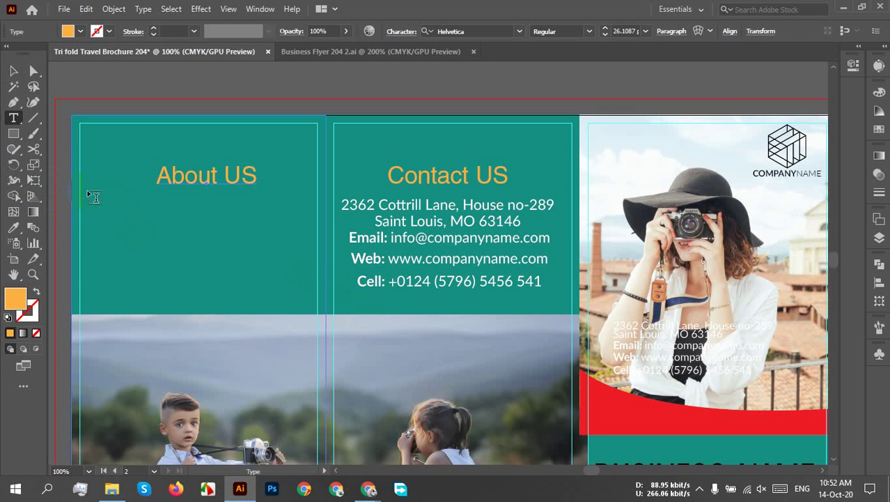
mouse_move(89, 193)
left_mouse_down()
mouse_move(114, 229)
mouse_move(318, 285)
mouse_move(320, 313)
left_mouse_up()
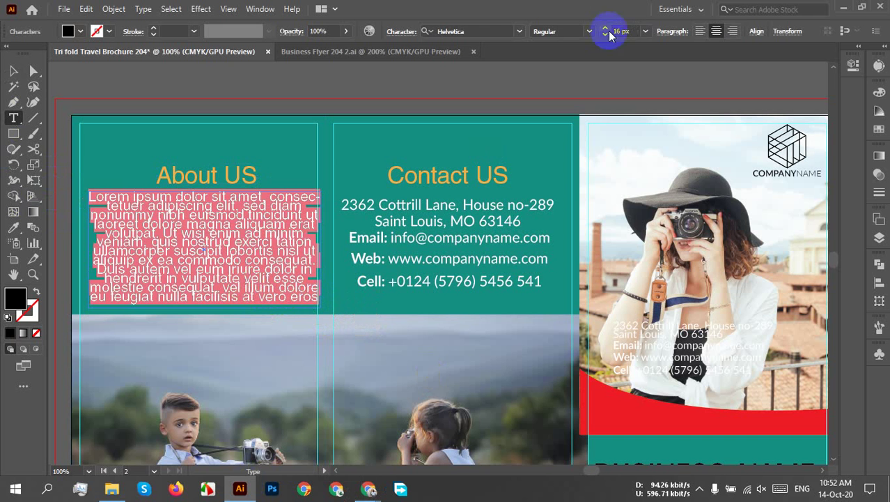
left_click(701, 30)
Set the font size of the About US placeholder paragraph to 18 px.
left_click(624, 31)
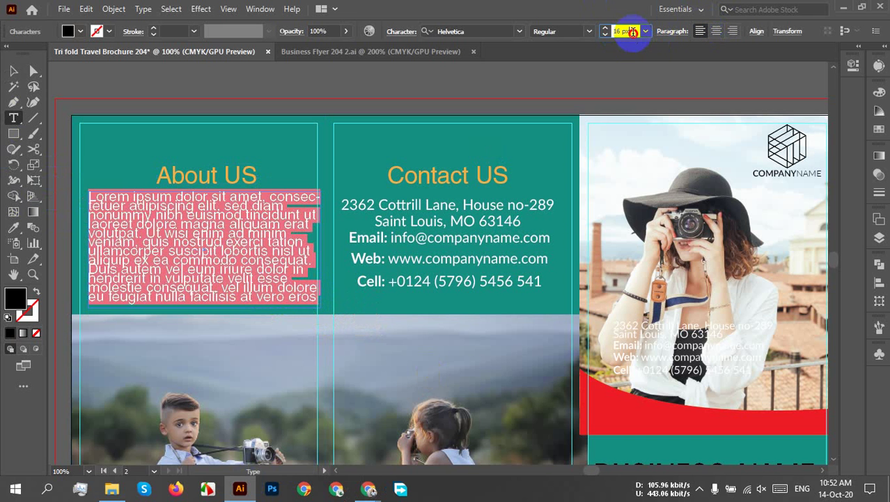
key("Up")
key("Up")
key("Up")
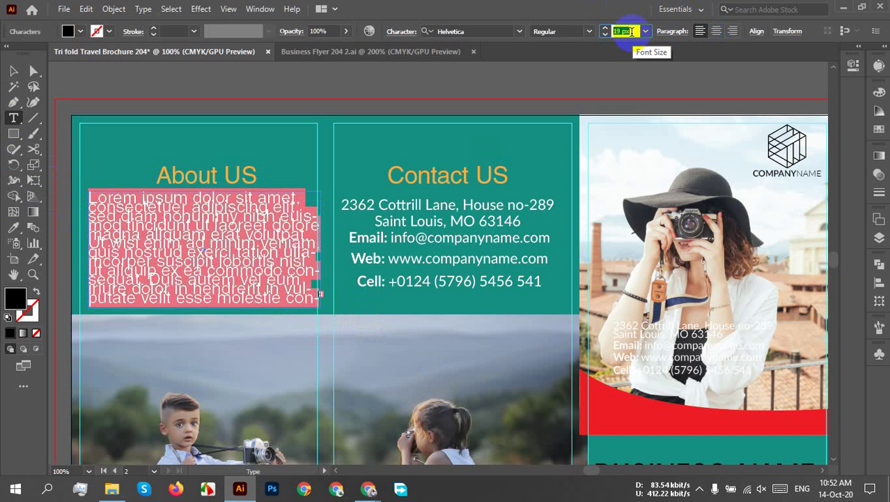
key("Down")
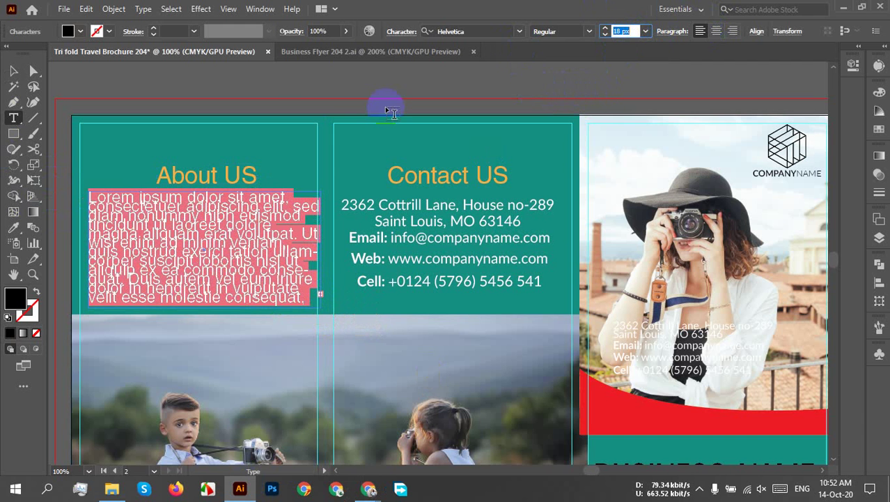
Set the leading of the About US placeholder paragraph to 18 px and deselect the text.
left_click(404, 32)
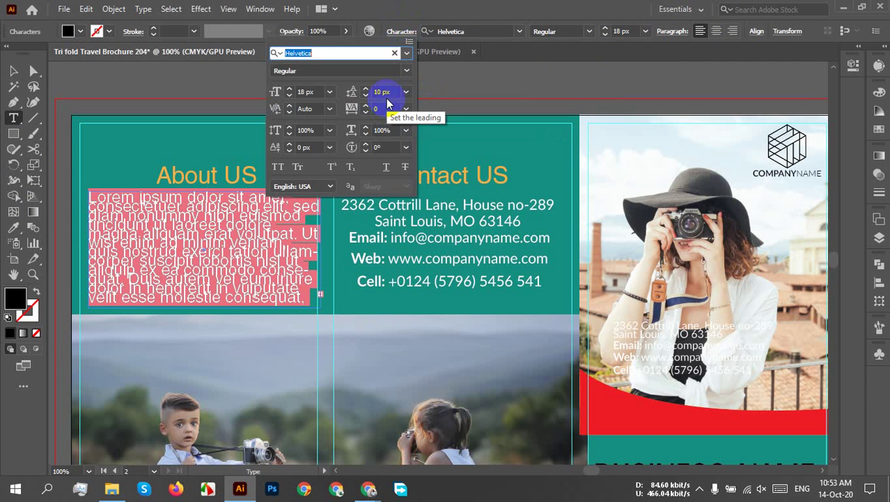
left_click(405, 91)
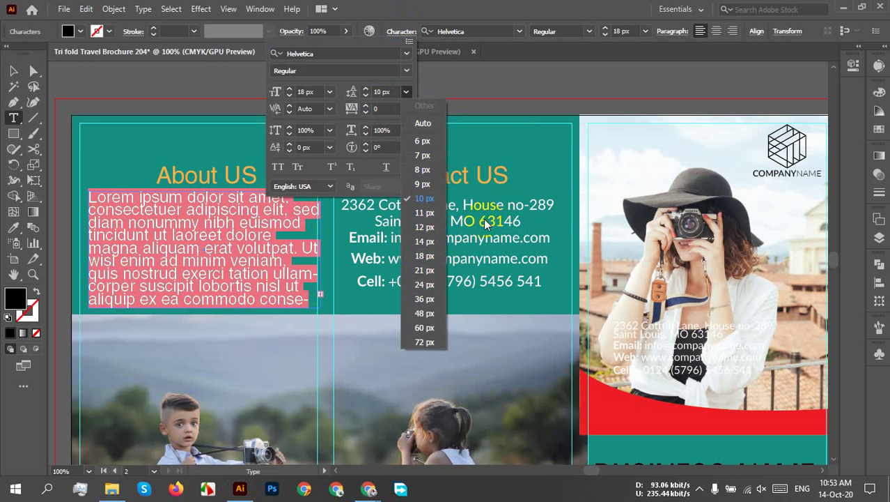
left_click(425, 257)
left_click(296, 300)
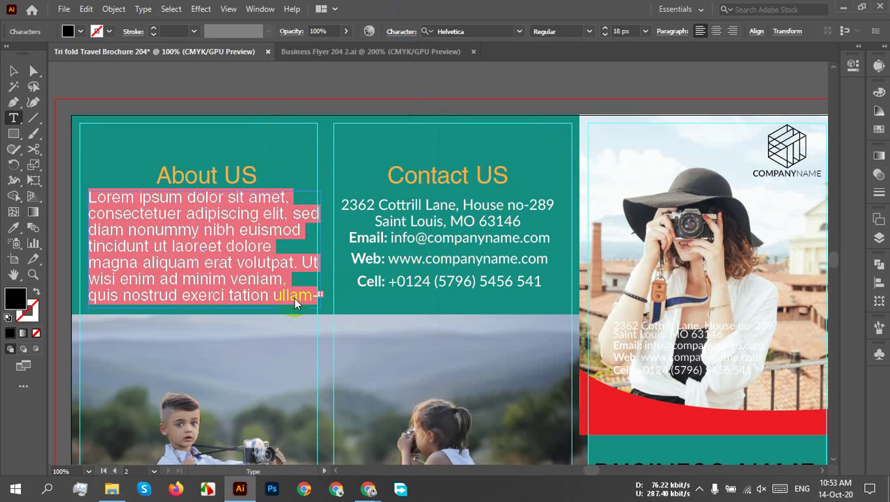
left_click(283, 291)
left_click(283, 295)
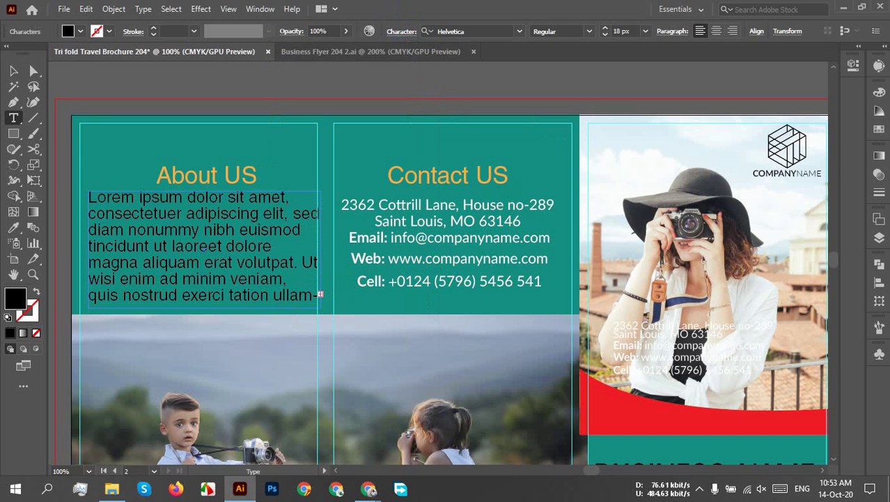
key("ctrl+shift+a")
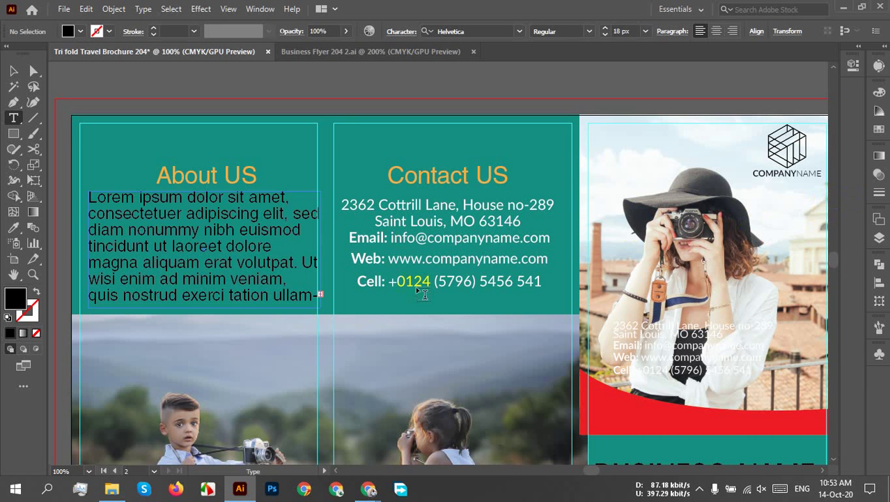
Delete the placeholder text after "quis nostrud exerci", including the overflow, and finish the paragraph with "exercise.".
left_click(223, 294)
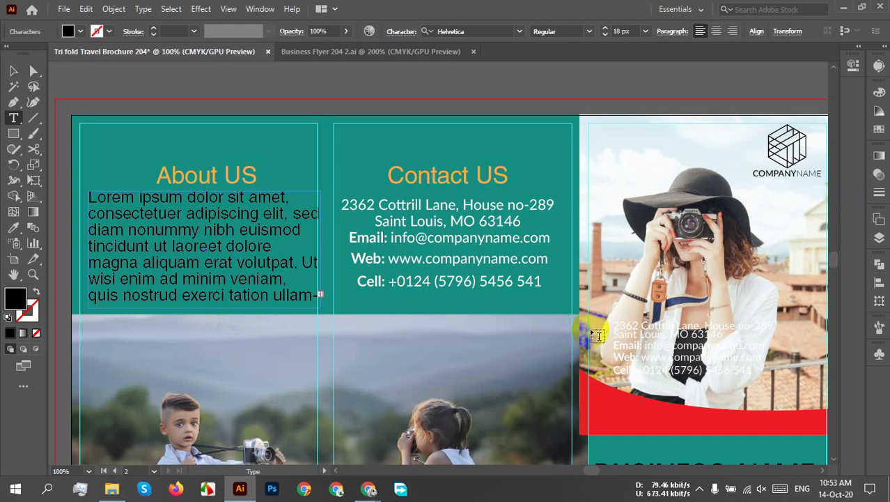
key("Delete")
key("Delete")
key("Delete")
key("Delete")
key("Delete")
key("Delete")
key("Delete")
key("Delete")
key("Delete")
key("Delete")
key("Delete")
key("Delete")
key("Delete")
key("Delete")
key("Delete")
key("Delete")
key("Delete")
key("Delete")
key("Delete")
key("Delete")
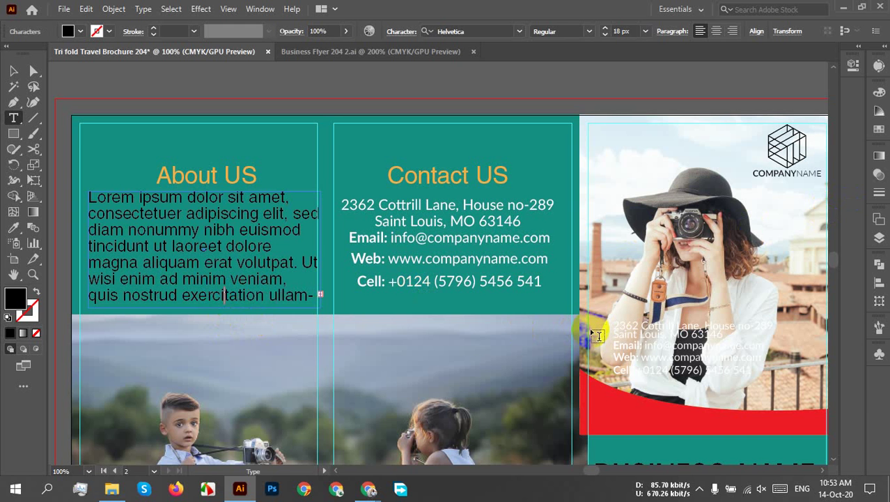
key("Delete")
key("Delete")
key("Delete")
key("Delete")
key("Delete")
key("Delete")
key("Delete")
key("Delete")
key("Delete")
key("Delete")
key("Delete")
key("Delete")
key("Delete")
key("Delete")
key("Delete")
key("Delete")
key("Delete")
key("Delete")
key("Delete")
key("Delete")
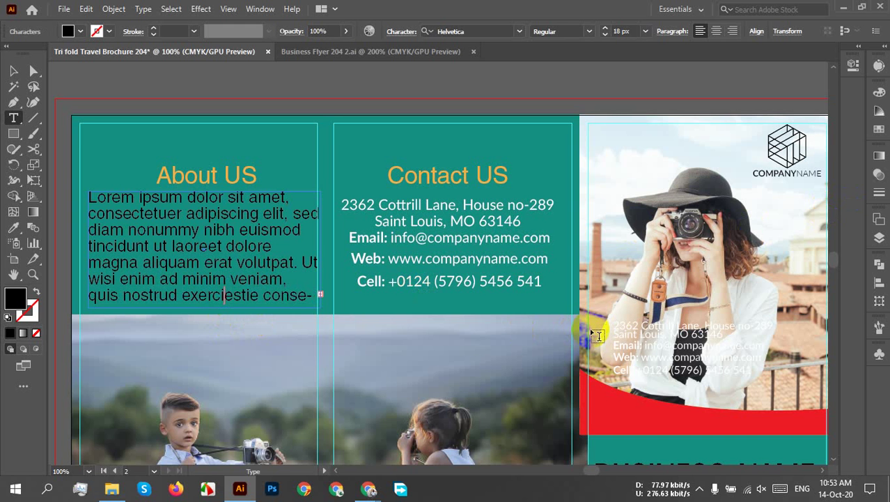
key("Delete")
key("Delete")
key("Delete")
key("Delete")
key("Delete")
key("Delete")
key("Delete")
key("Delete")
key("Delete")
key("Delete")
key("Delete")
key("Delete")
key("Delete")
key("Delete")
key("Delete")
key("Delete")
key("Delete")
key("Delete")
key("Delete")
key("Delete")
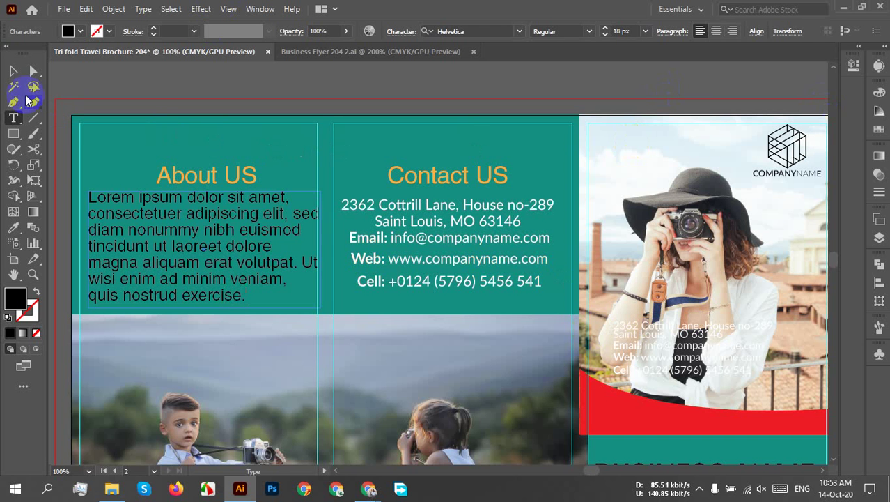
Move the About US heading up near the panel's upper margin and shift its paragraph slightly upward.
left_click(13, 70)
left_click_drag(233, 168, 233, 145)
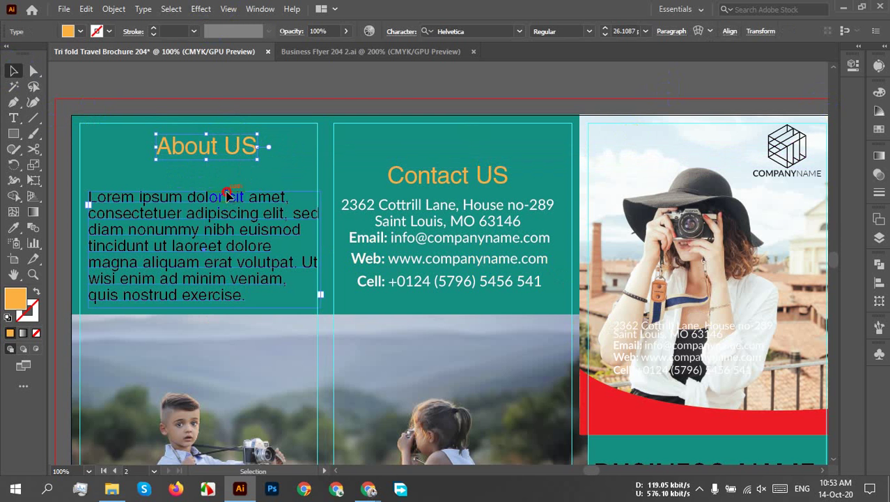
left_click_drag(228, 196, 227, 186)
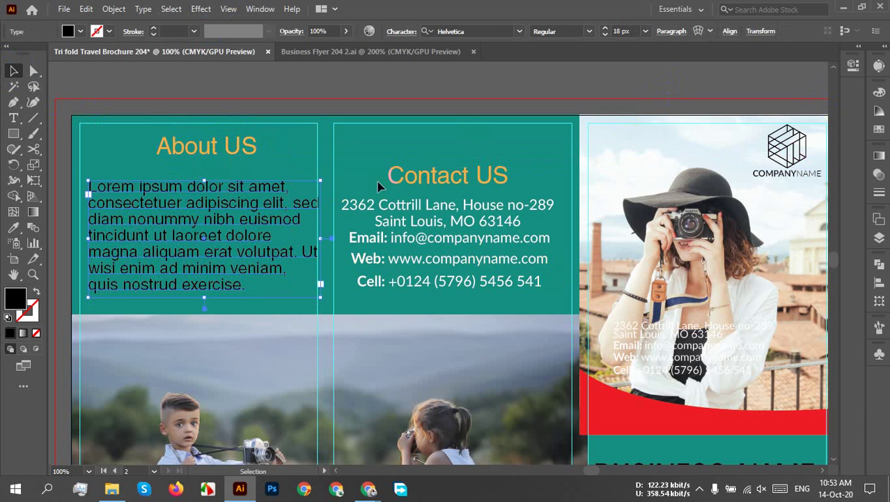
Raise the Contact US heading and align it with the About US heading by their vertical centers.
left_click_drag(418, 175, 415, 150)
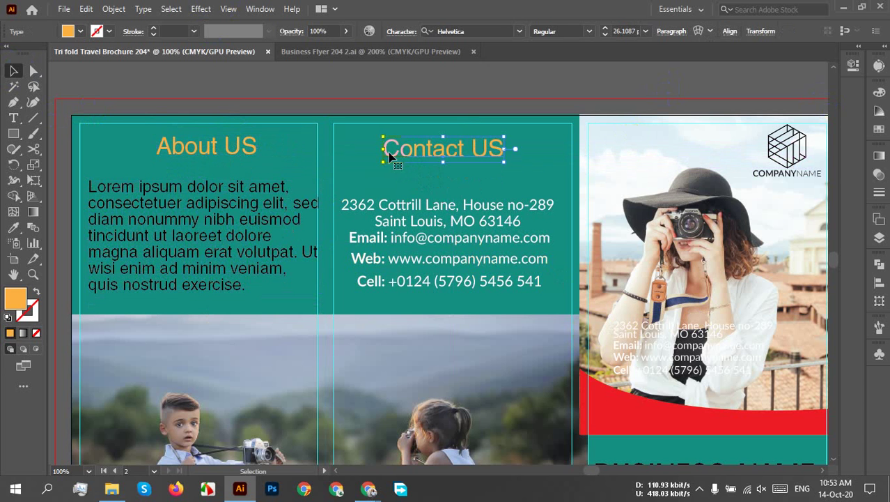
left_click(217, 149, "shift")
left_click(757, 32)
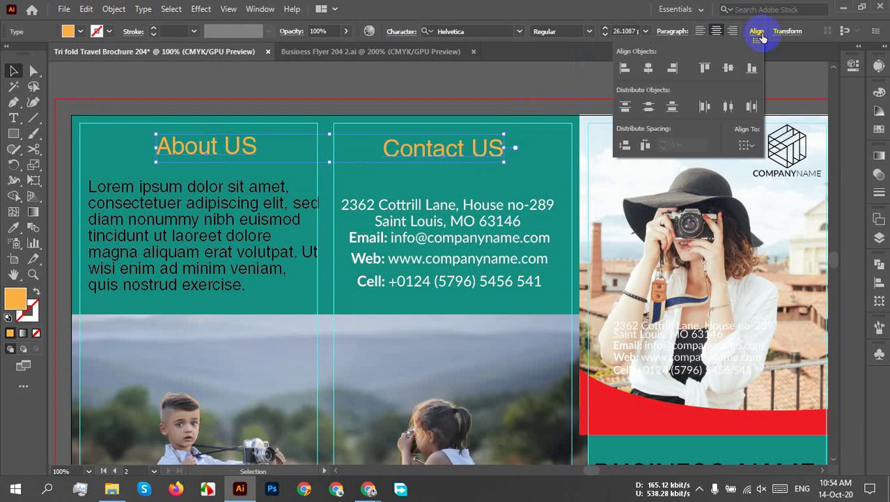
left_click(728, 67)
left_click(349, 104)
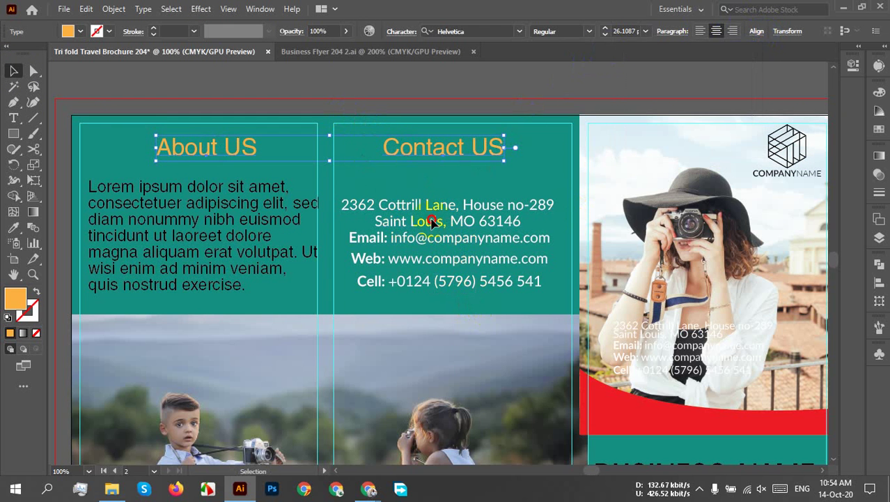
Move the contact details block up, closer beneath the Contact US heading.
left_click(442, 236)
left_click_drag(438, 212, 443, 194)
Narrow the About US paragraph's text frame from both sides to leave more space inside the panel margins.
left_click(281, 296)
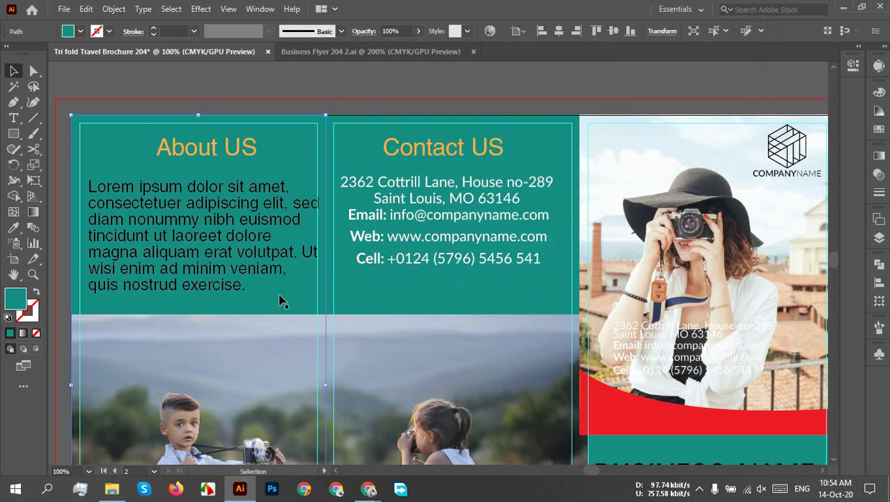
key("ctrl+shift+a")
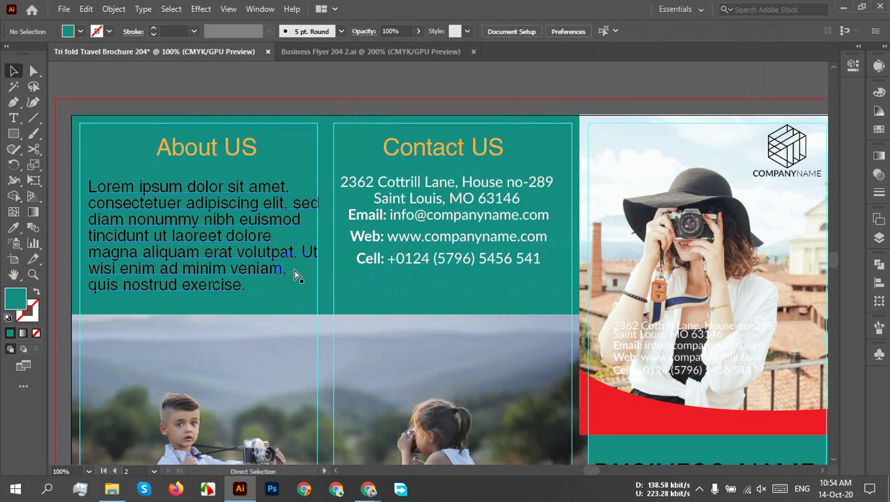
left_click(180, 237)
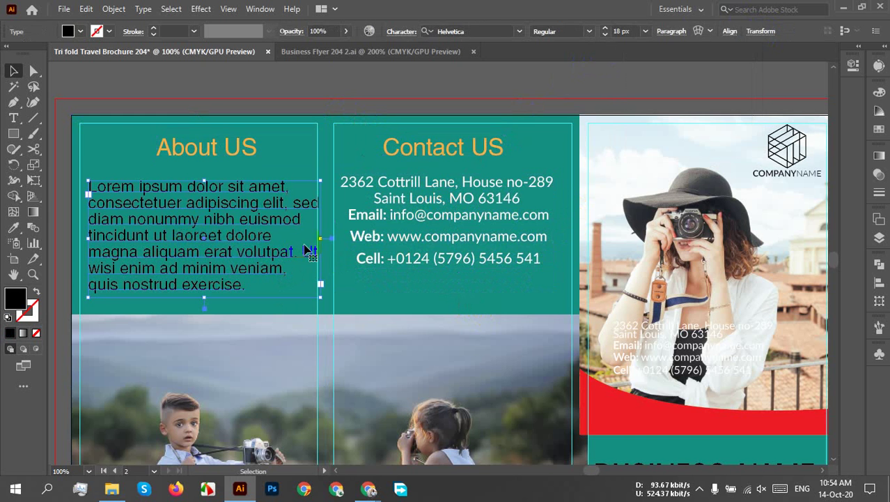
scroll(313, 242, "up", 2)
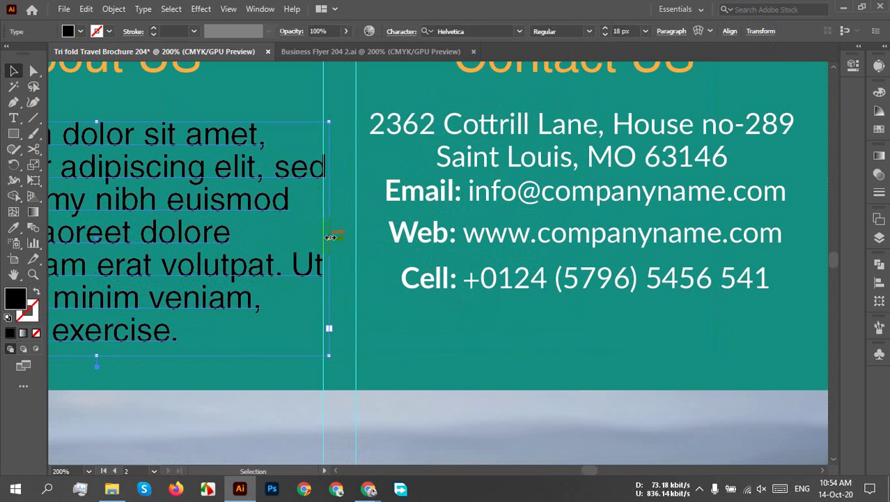
left_click_drag(330, 237, 304, 241)
scroll(303, 241, "down", 2)
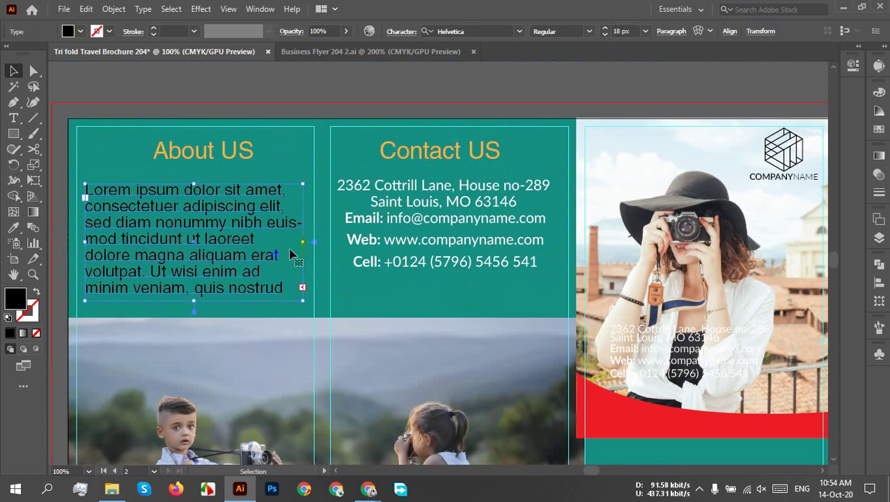
scroll(85, 252, "up", 2)
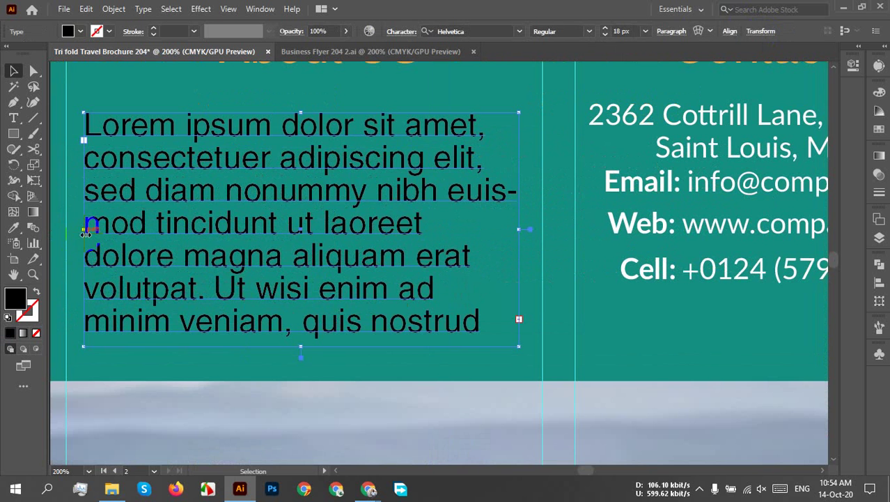
left_click_drag(85, 234, 94, 234)
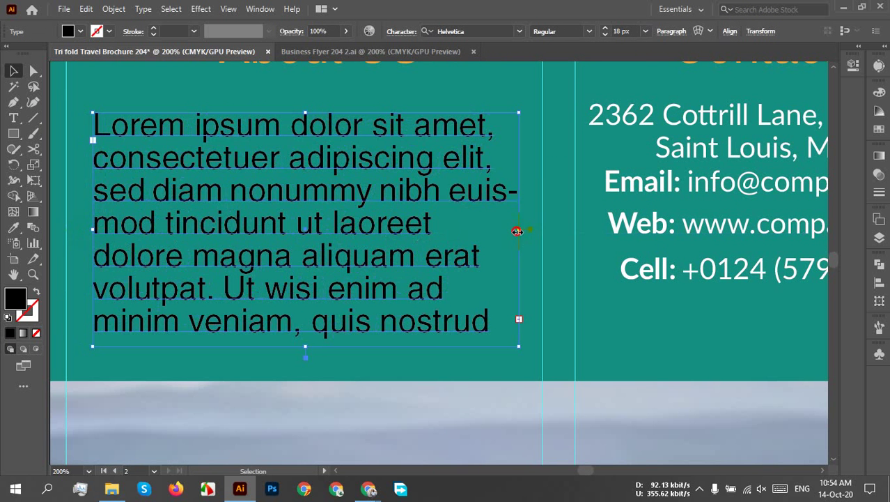
left_click_drag(517, 230, 514, 226)
left_click(527, 227)
Set the font size of the whole About US paragraph to 16 px.
scroll(425, 276, "down", 1)
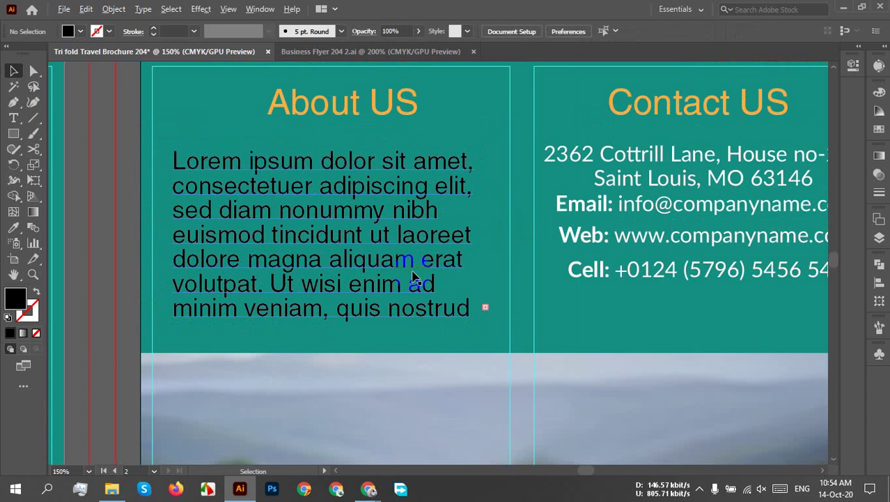
left_click(467, 309)
double_click(341, 309)
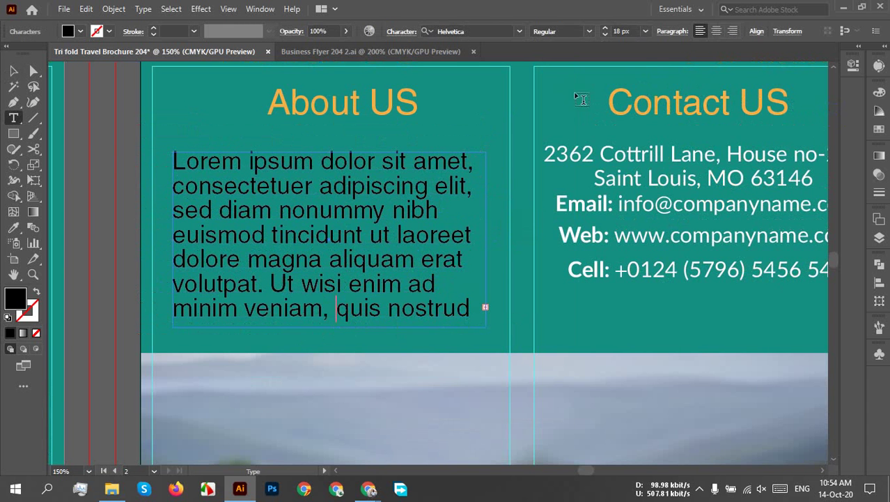
key("ctrl+a")
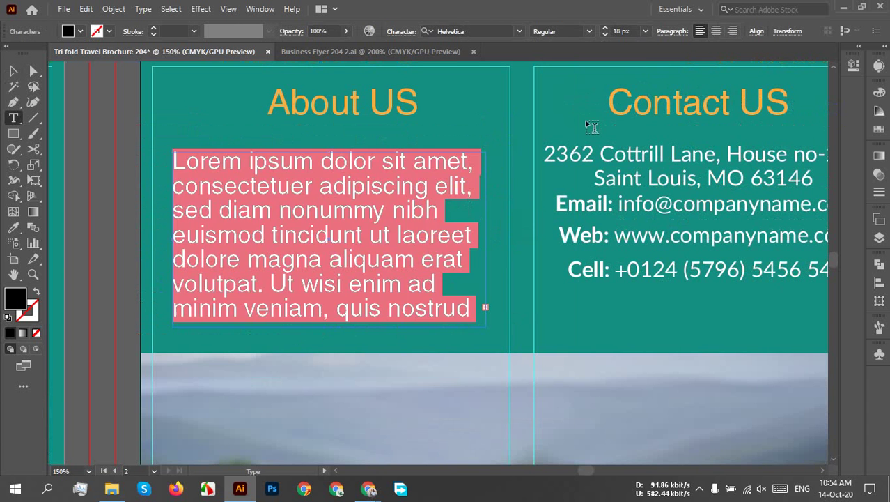
double_click(622, 32)
type("17")
key("Return")
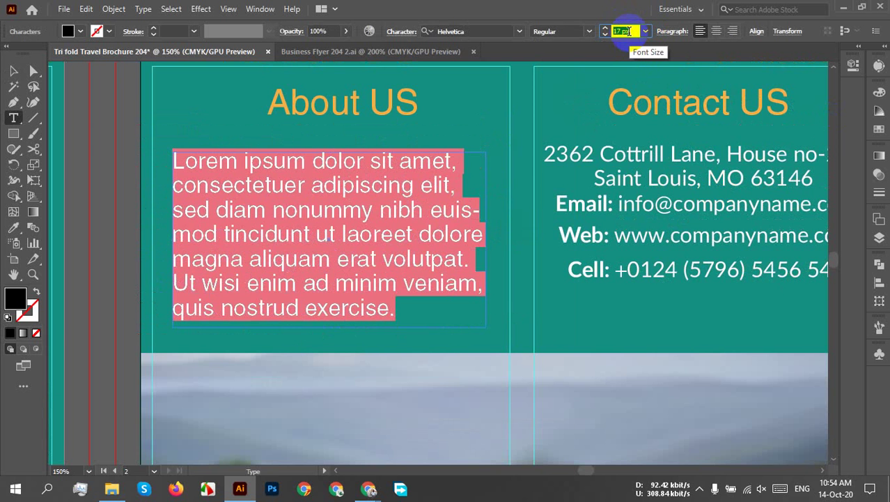
key("Down")
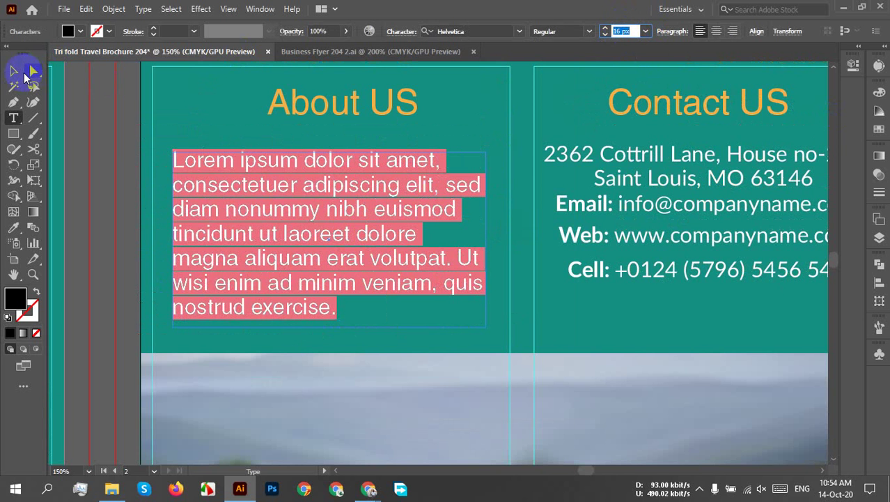
left_click(14, 71)
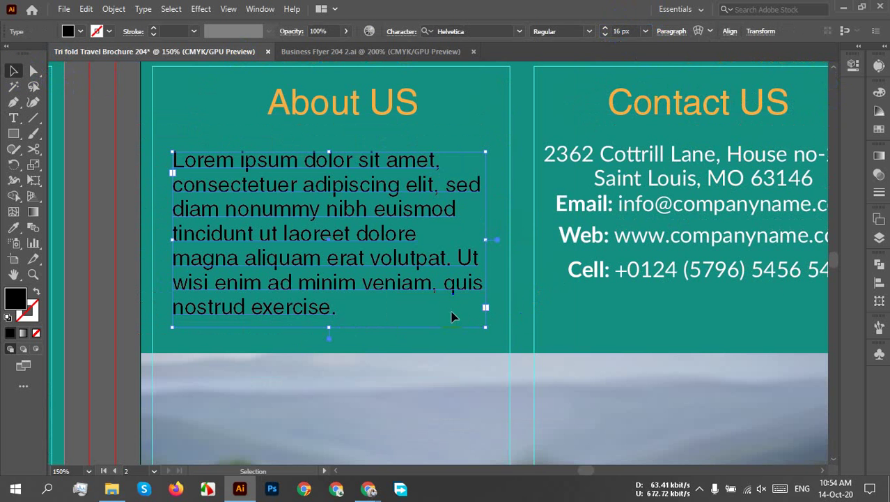
Justify the About US paragraph with its last line aligned left.
key("ctrl+a")
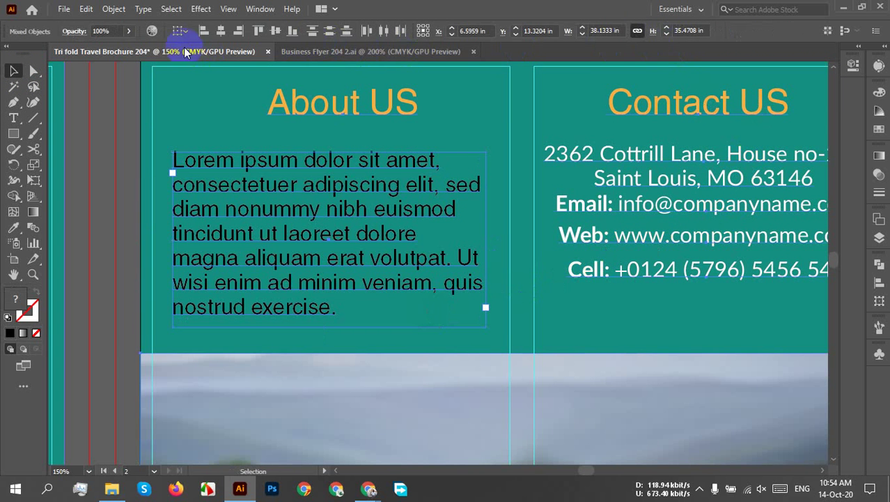
left_click(272, 254)
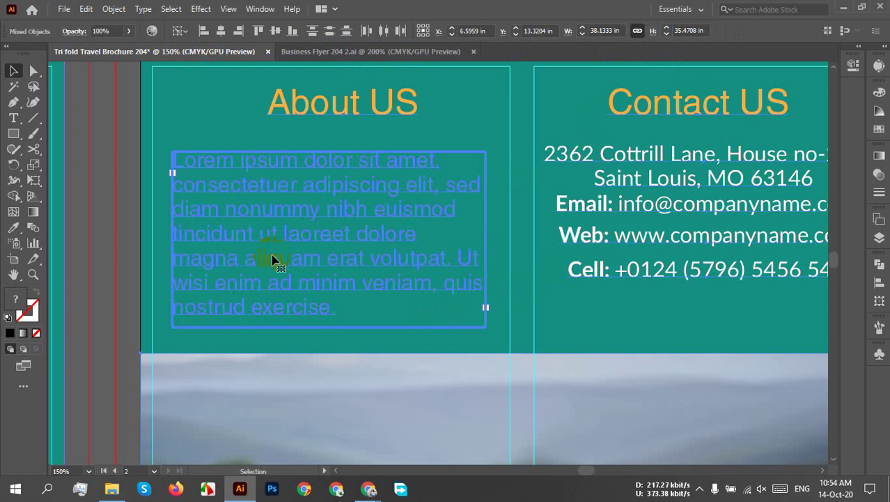
left_click(289, 185)
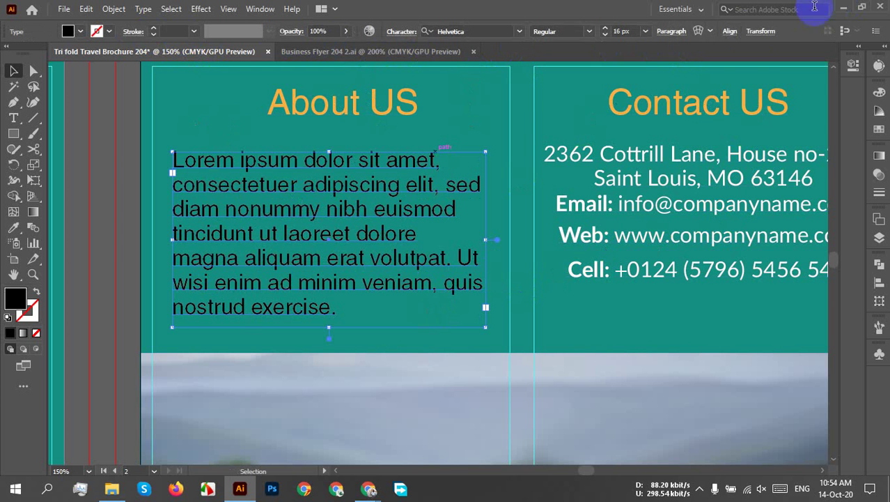
left_click(669, 31)
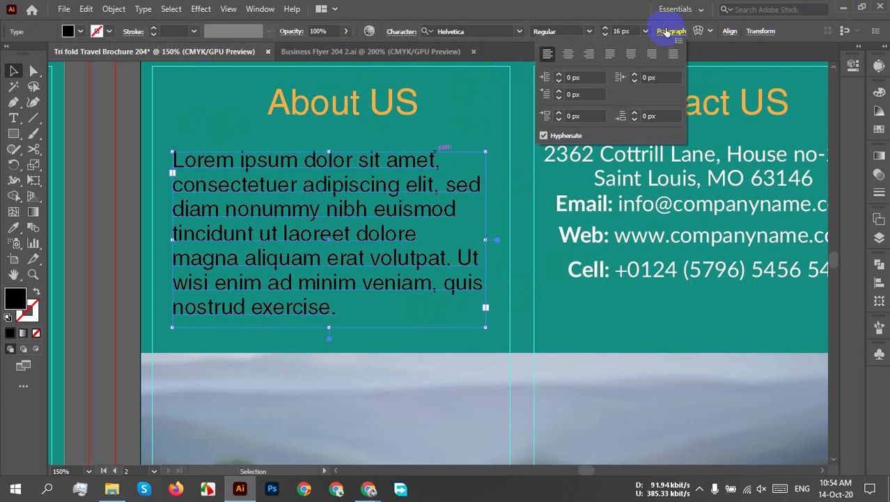
left_click(611, 53)
left_click(545, 334)
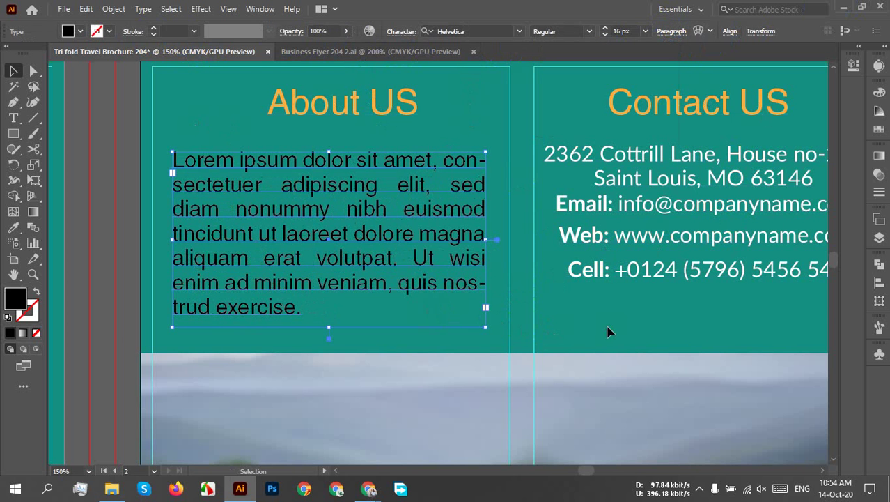
left_click(608, 330)
Change the fill color of the About US paragraph text to white.
left_click_drag(332, 239, 331, 242)
key("ctrl+minus")
key("ctrl+minus")
scroll(432, 293, "down", 1)
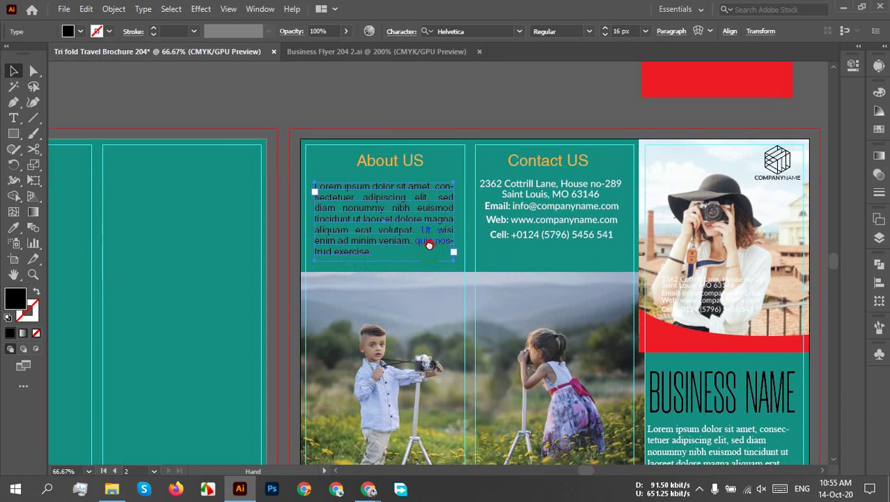
left_click(80, 30)
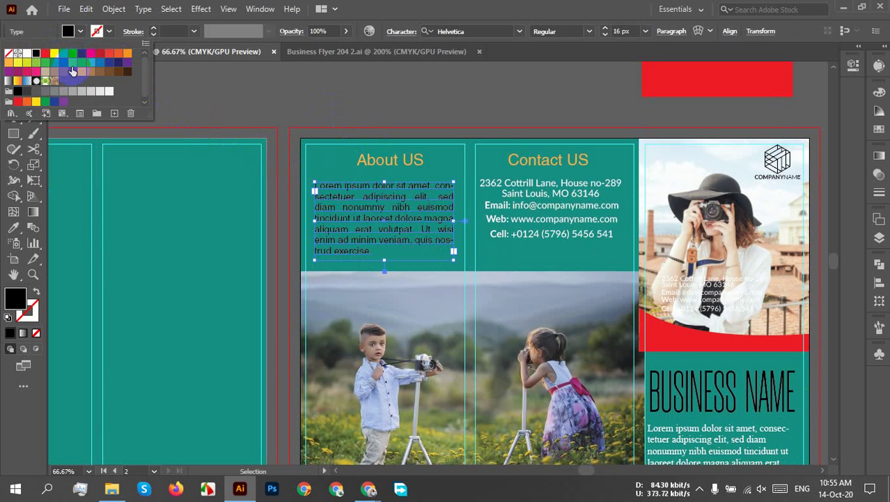
left_click(25, 54)
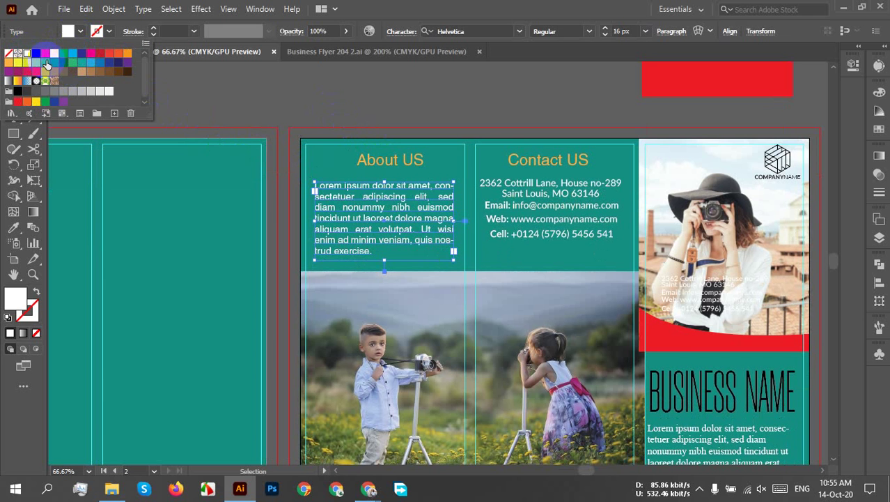
key("Escape")
left_click(478, 105)
scroll(469, 286, "up", 3)
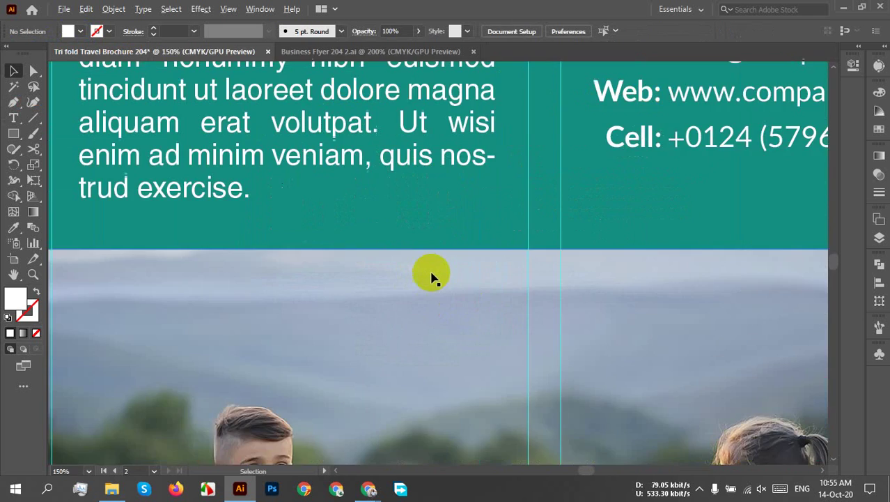
scroll(432, 272, "down", 1)
scroll(308, 334, "down", 1)
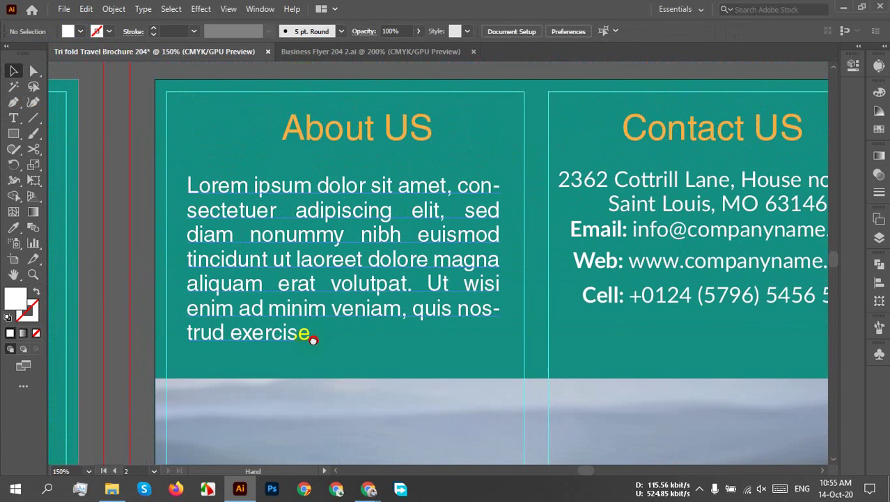
Move the beach photo from the pasteboard onto the blank brochure page, at the upper edge of its first two panels.
scroll(380, 356, "down", 2)
left_click_drag(381, 365, 384, 201)
scroll(376, 217, "down", 1)
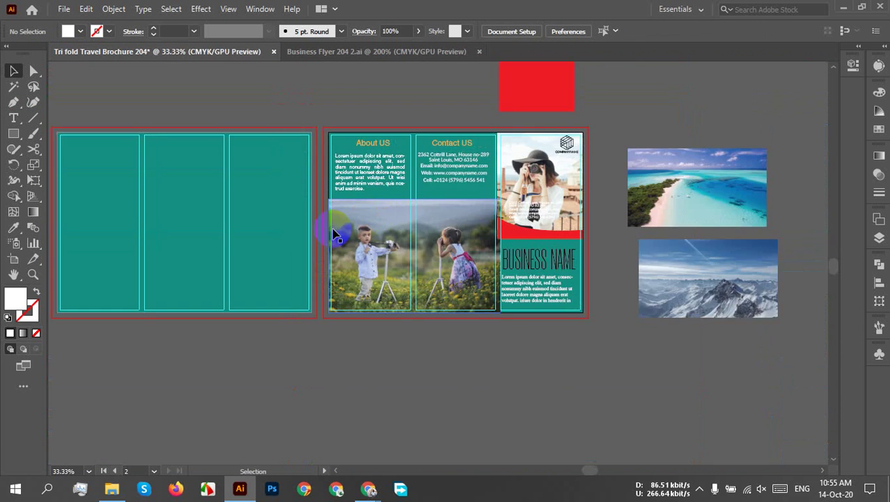
scroll(547, 293, "down", 2)
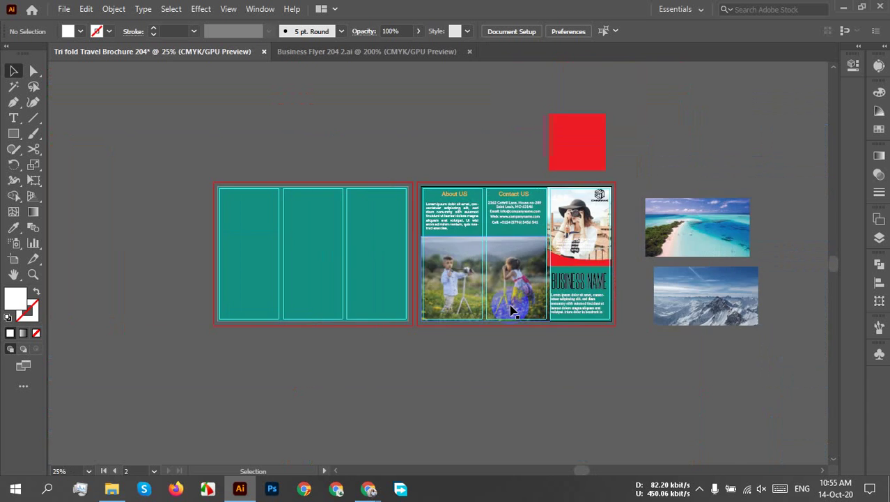
left_click_drag(576, 364, 567, 338)
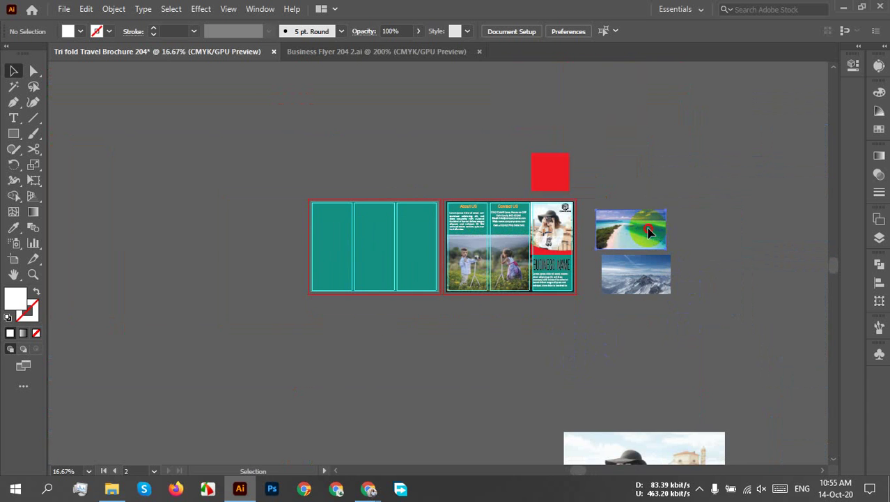
left_click_drag(642, 235, 365, 305)
scroll(365, 305, "up", 4)
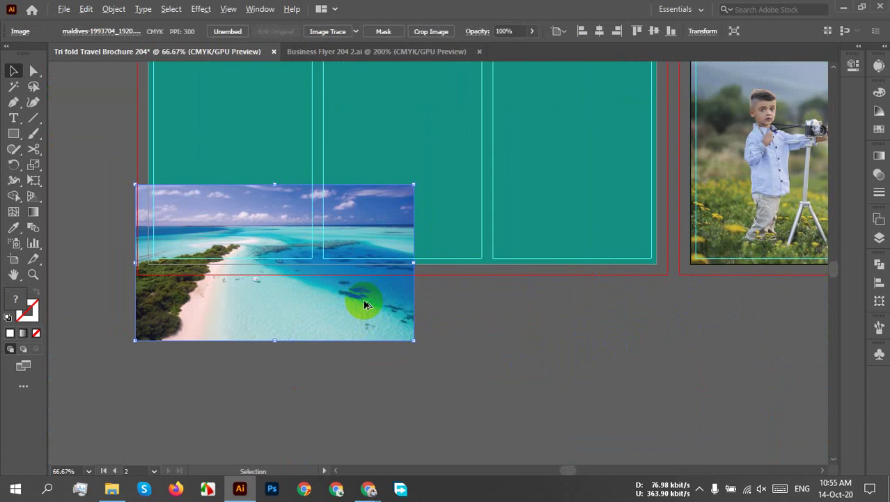
scroll(447, 287, "down", 1)
left_click_drag(457, 286, 349, 376)
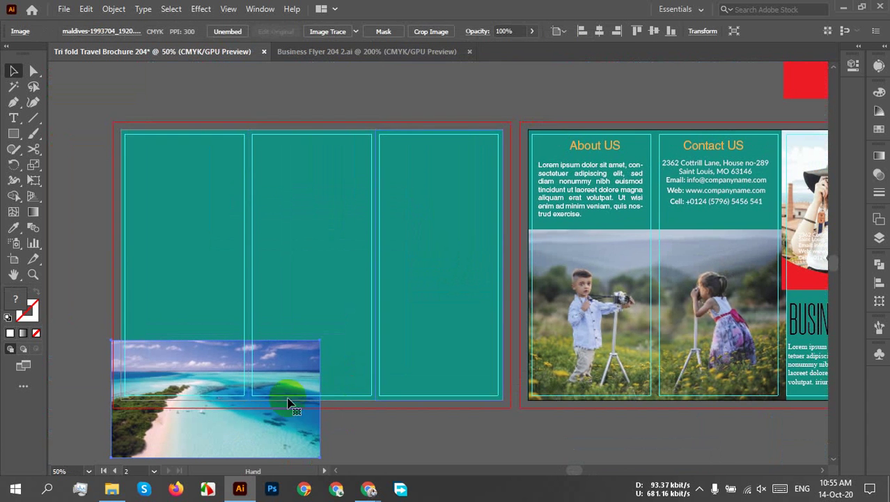
left_click_drag(292, 403, 281, 190)
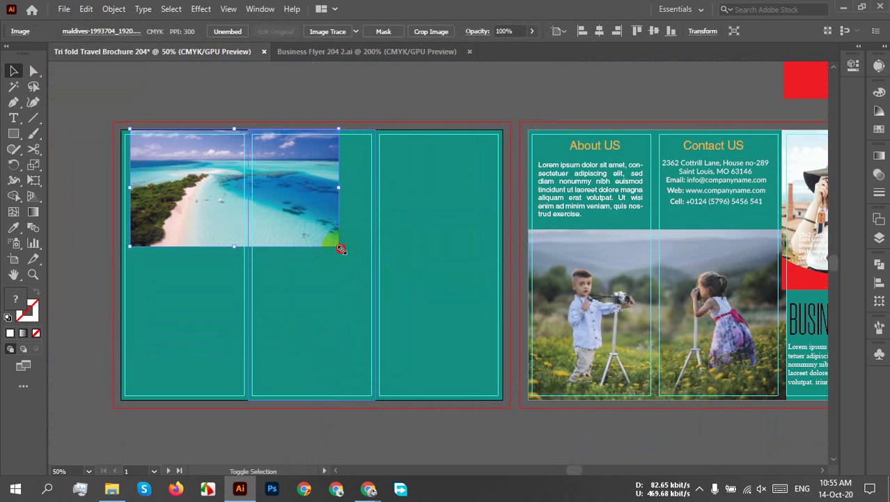
Enlarge the beach photo proportionally from its lower corner until it extends close to the fold between the second and third panels.
left_click_drag(340, 249, 438, 274)
scroll(402, 273, "up", 3)
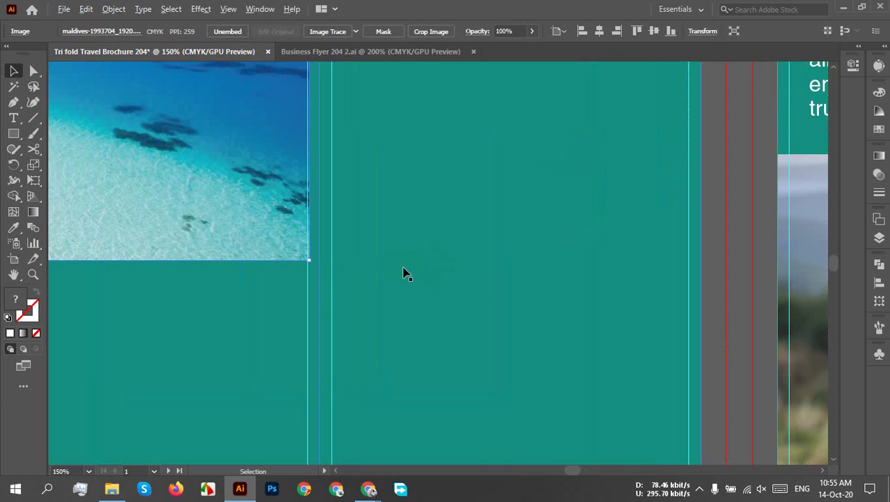
scroll(300, 280, "up", 3)
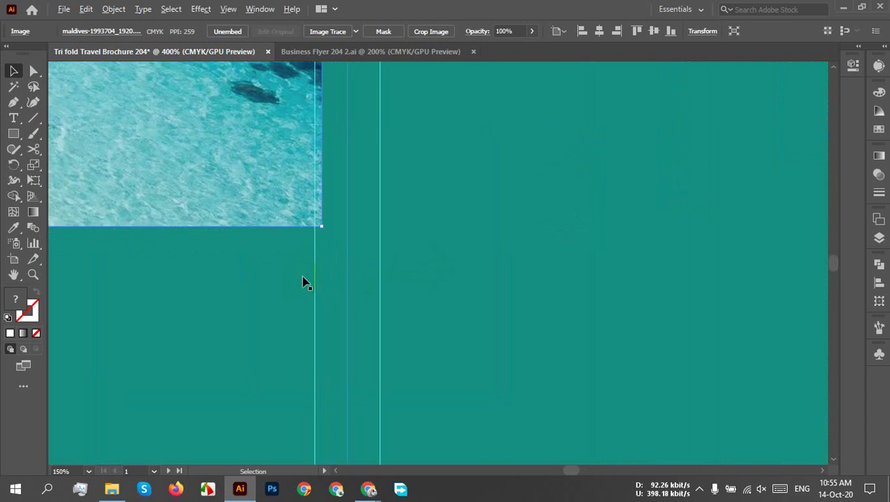
left_click(323, 230)
scroll(331, 240, "up", 3)
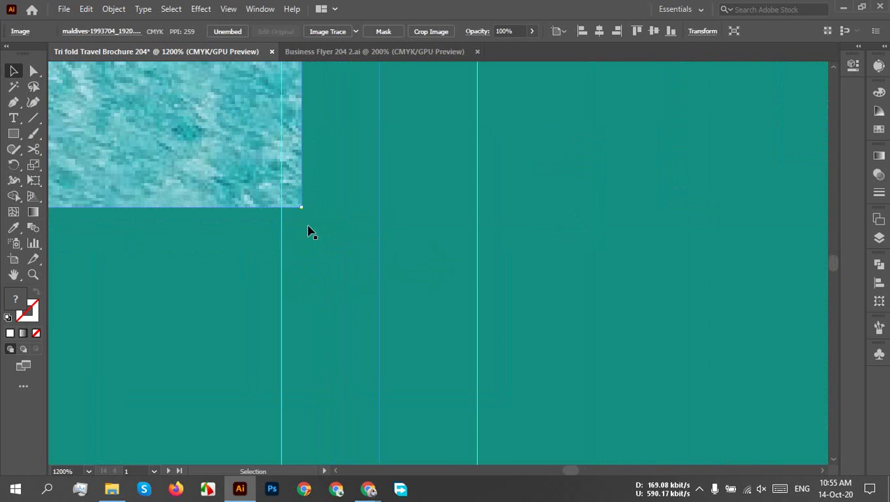
left_click(296, 200)
scroll(347, 243, "down", 3)
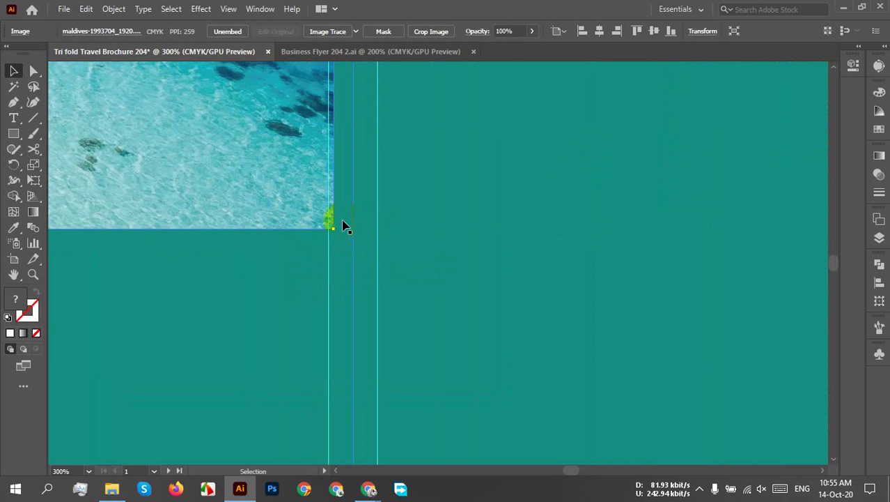
scroll(343, 227, "up", 3)
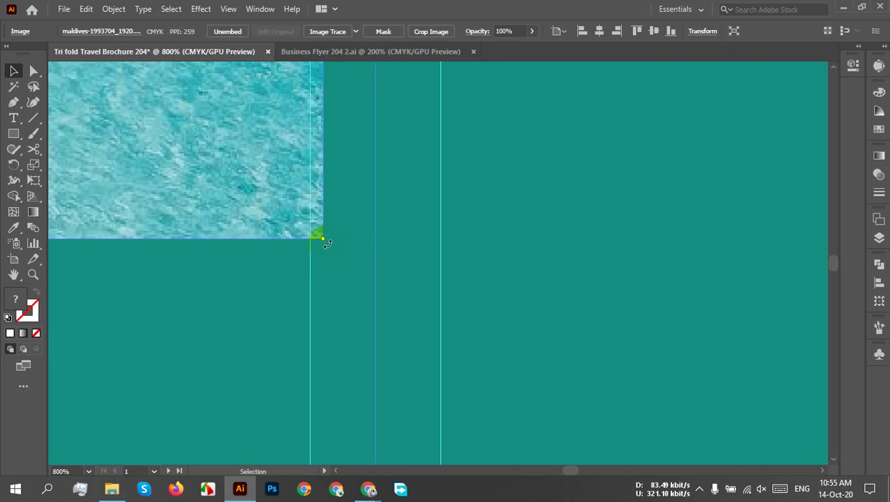
left_click_drag(327, 243, 376, 273)
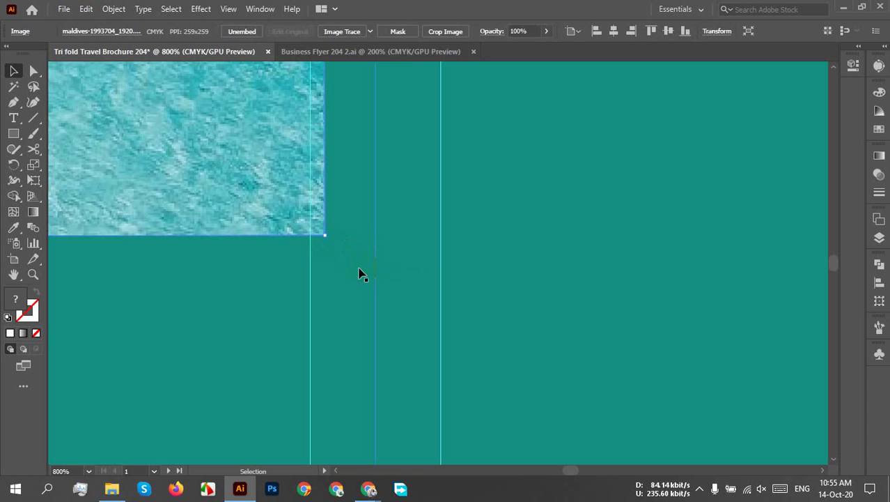
left_click(33, 70)
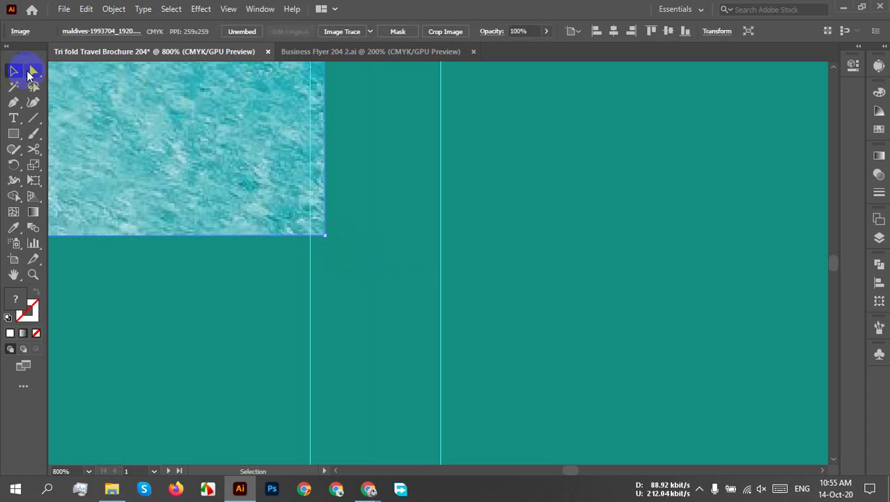
left_click_drag(376, 230, 324, 228)
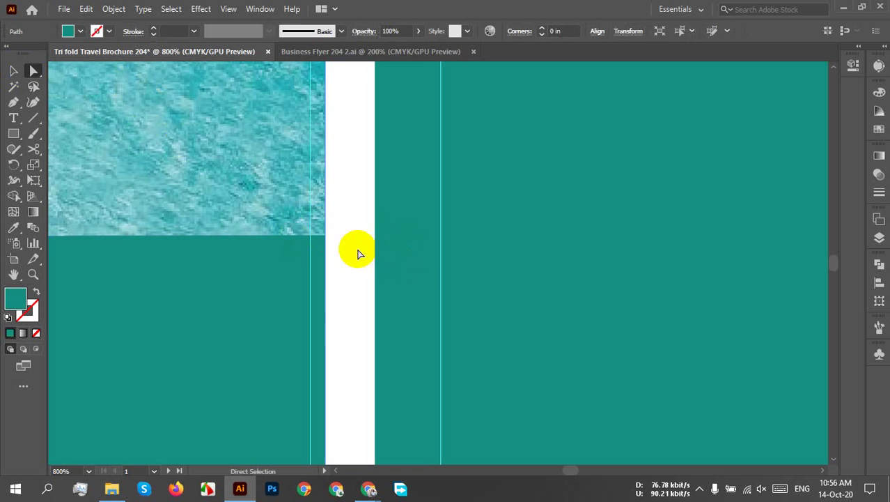
key("ctrl+z")
key("ctrl+shift+a")
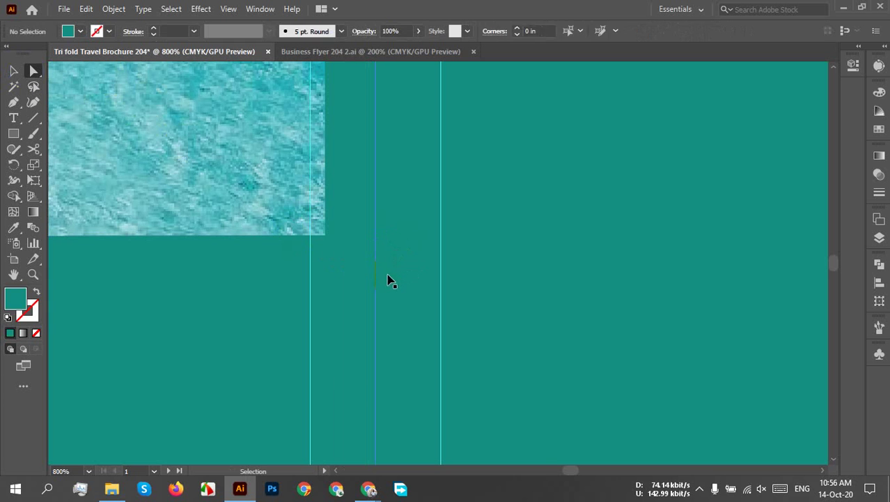
Move the beach photo so its side edge meets the fold between the second and third panels, and deselect it.
left_click(308, 222)
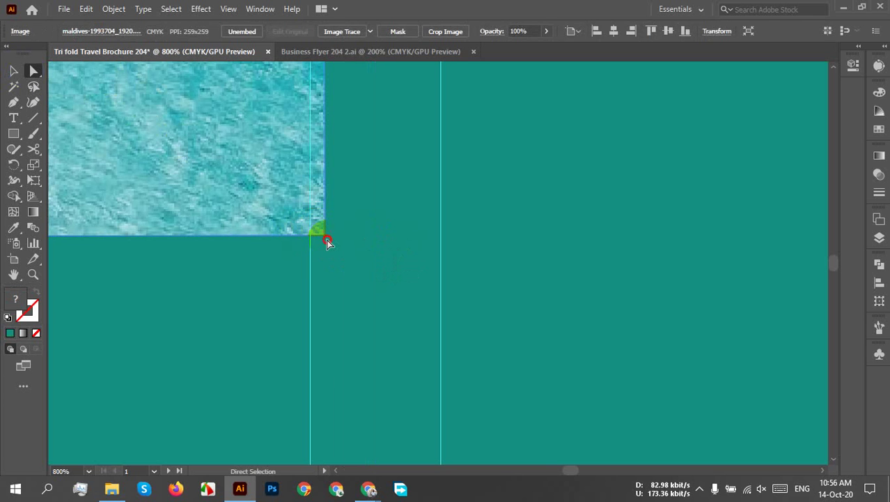
left_click_drag(323, 237, 371, 264)
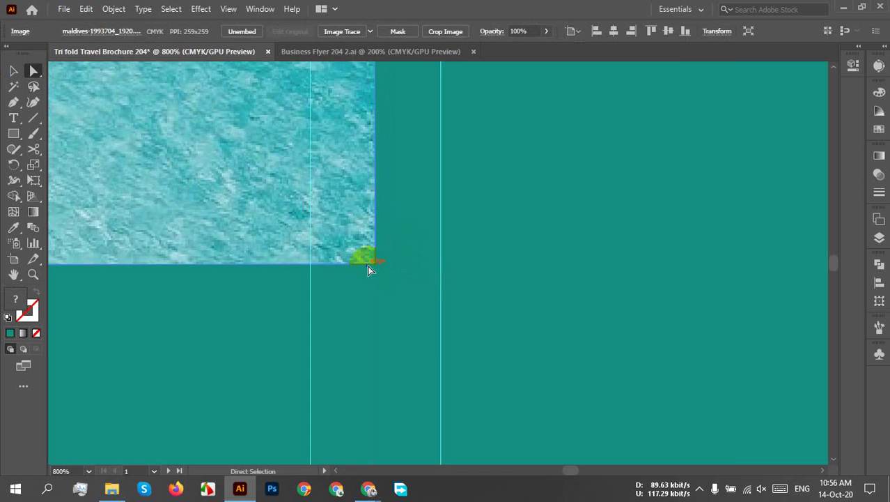
scroll(363, 265, "down", 4)
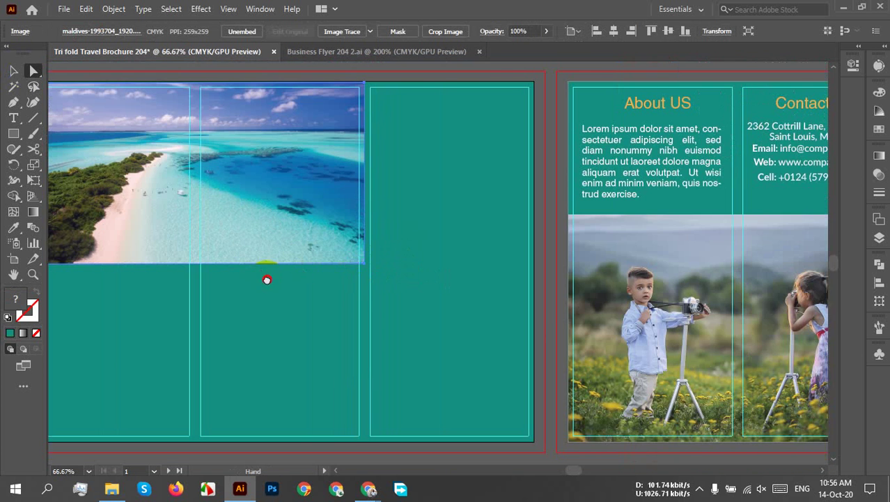
scroll(363, 263, "down", 3)
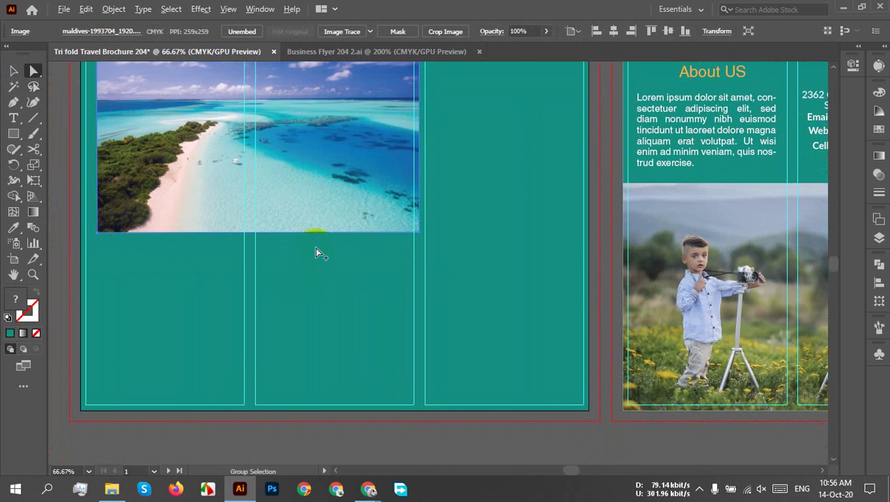
scroll(335, 271, "down", 2)
scroll(289, 259, "right", 1)
left_click(296, 112)
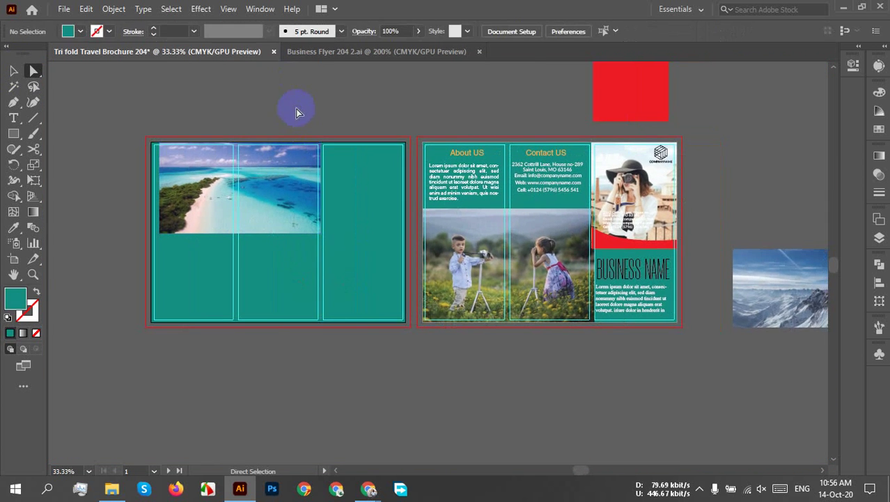
Move the beach photo off the blank brochure page onto the pasteboard, behind the red square, and clear the selection.
scroll(250, 229, "up", 3)
scroll(251, 229, "down", 1)
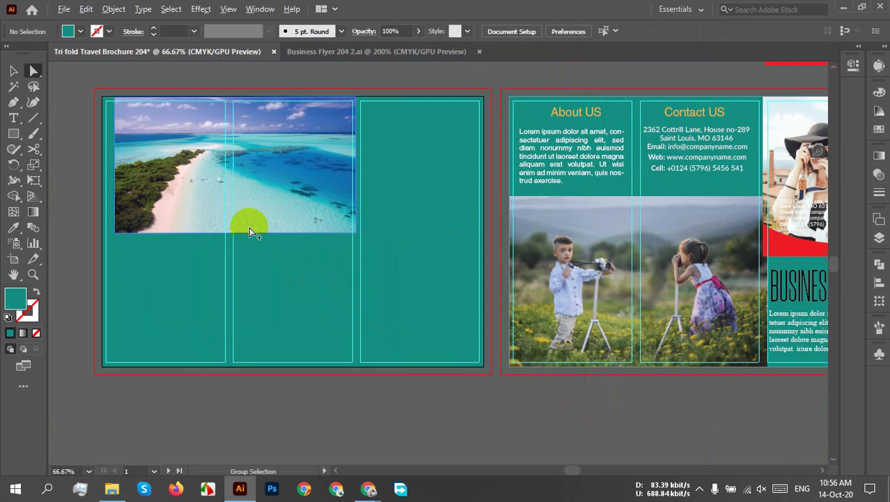
left_click_drag(235, 223, 251, 253)
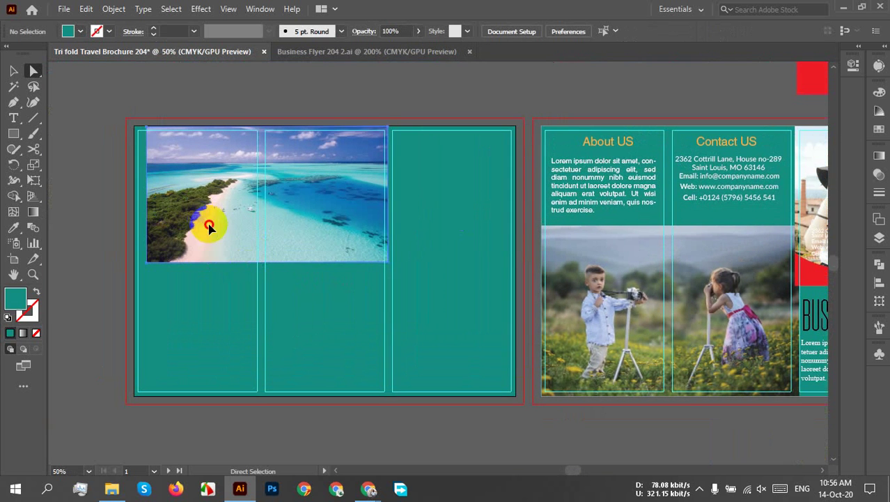
left_click_drag(209, 227, 198, 201)
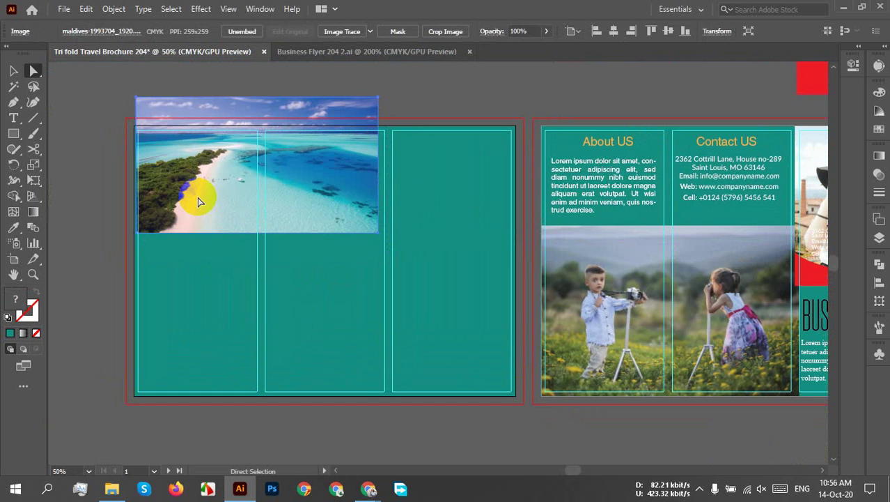
scroll(197, 197, "down", 2)
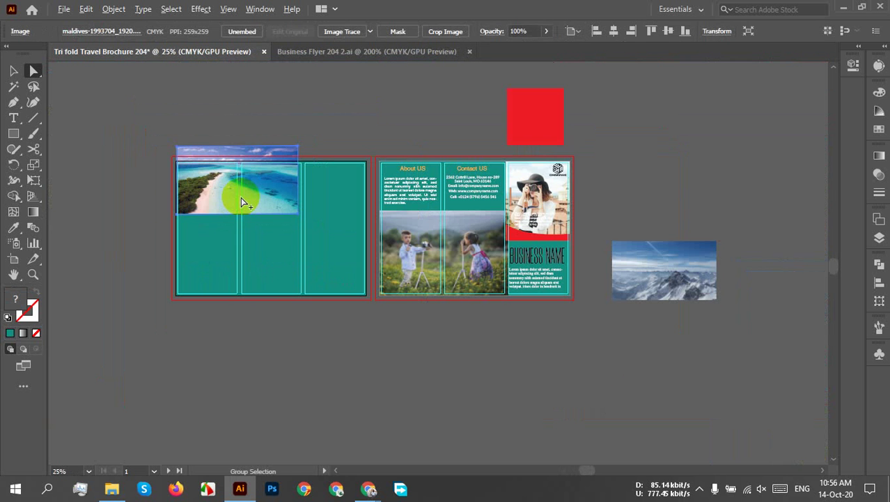
left_click_drag(242, 202, 516, 111)
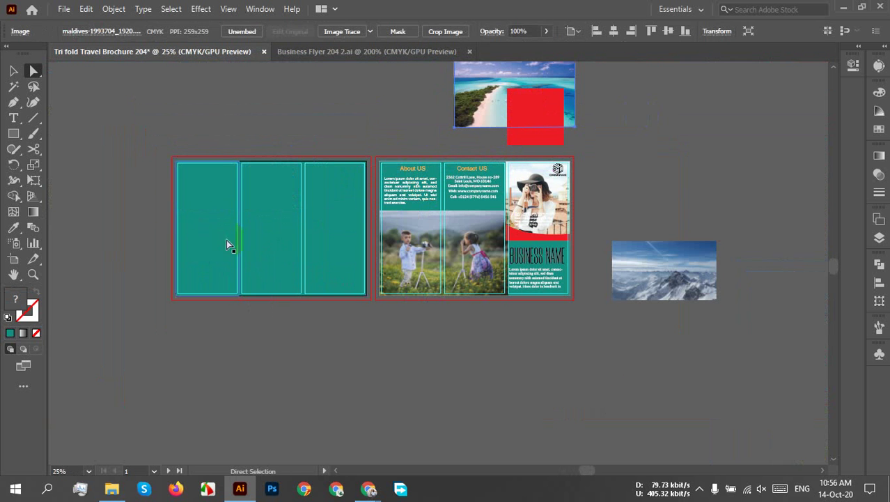
left_click(257, 216)
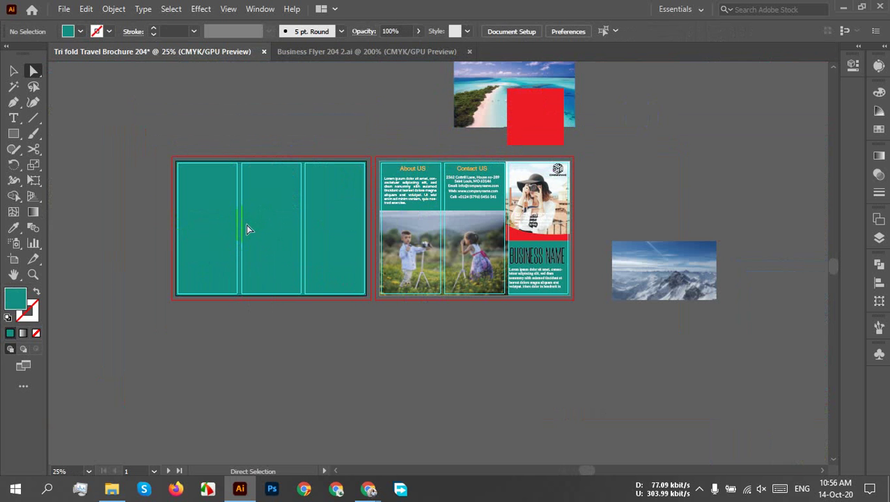
left_click(338, 122)
left_click(145, 396)
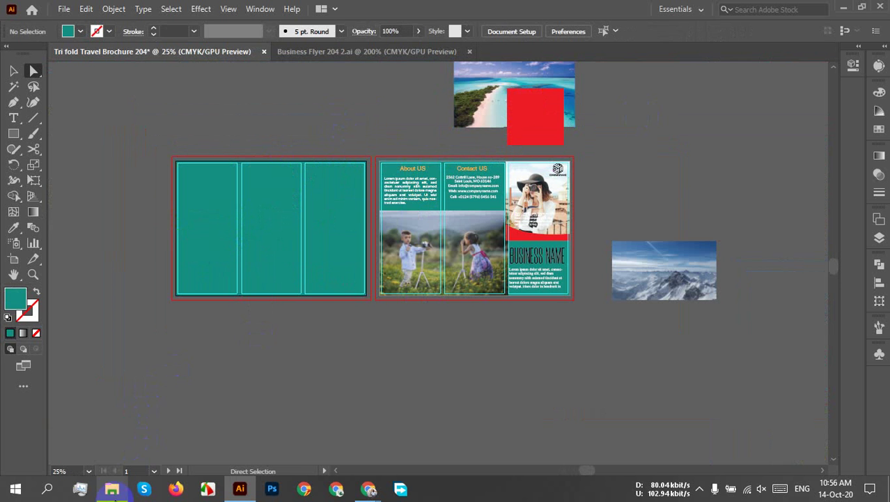
Place the schrecksee mountain lake photo from File Explorer onto the lower part of the blank page's first two panels and embed it.
left_click(112, 488)
left_click(44, 131)
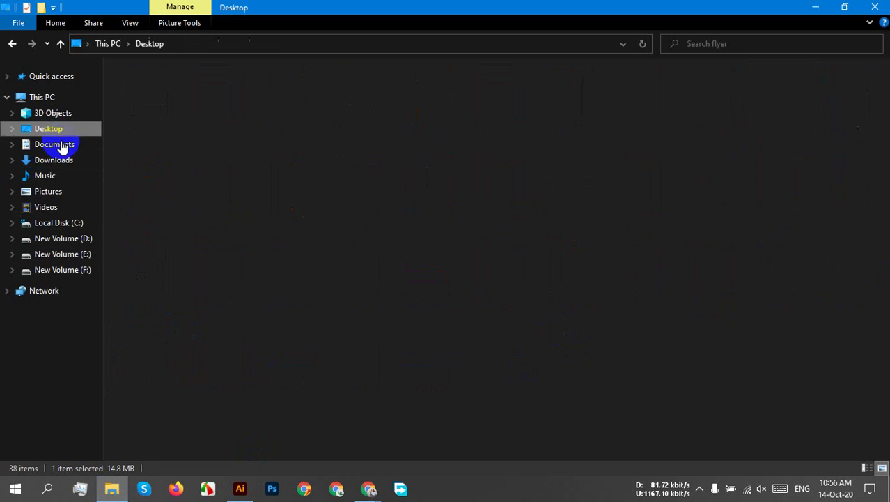
left_click_drag(369, 237, 206, 255)
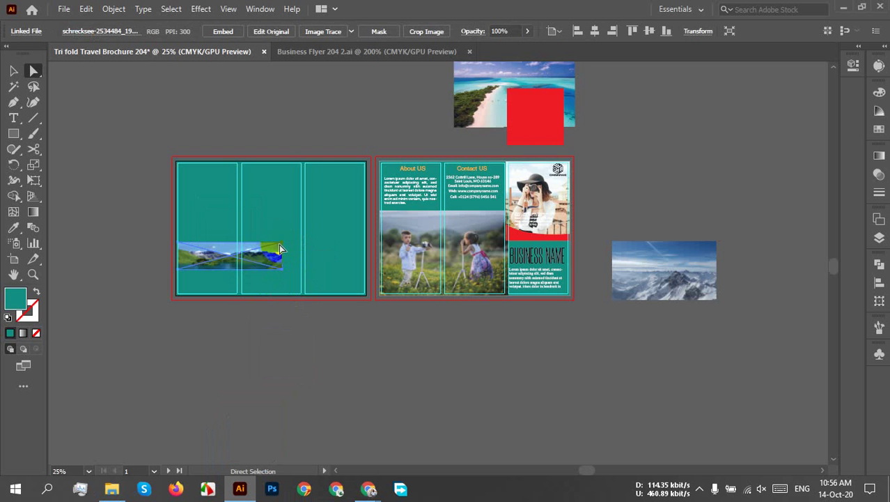
left_click(209, 31)
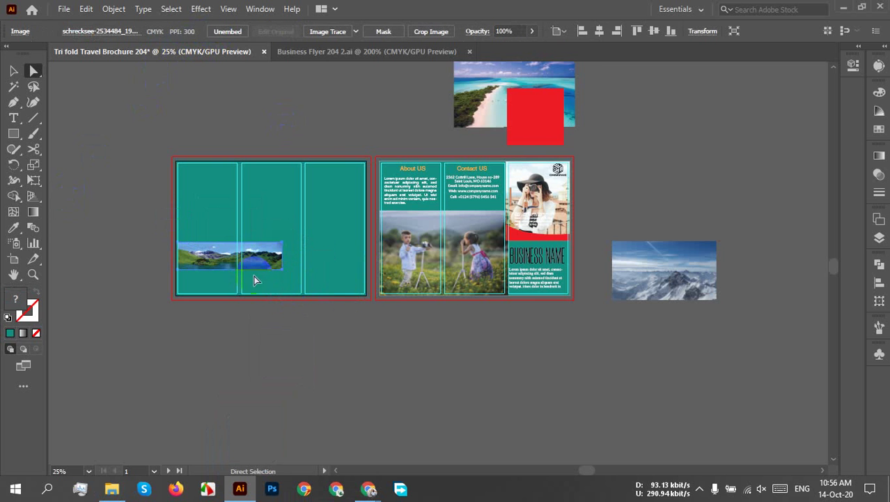
Reposition the mountain lake photo near the lower edge of the blank page so it spans parts of all three panels.
left_click(237, 262)
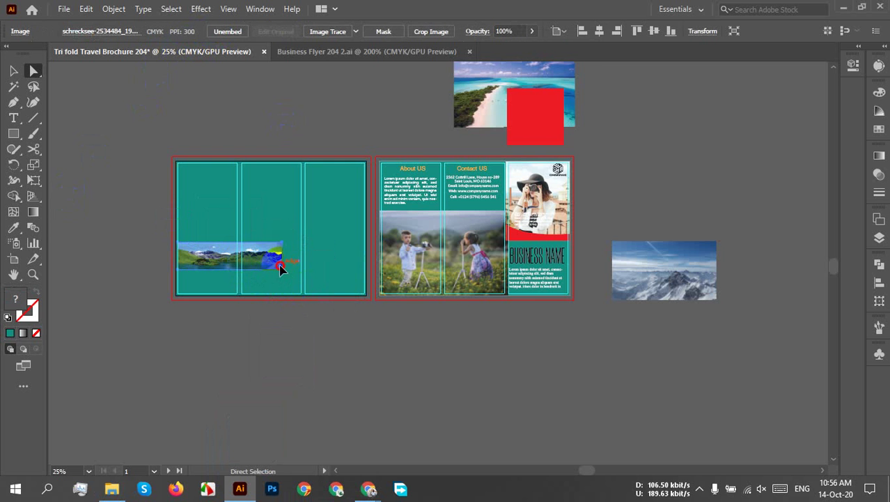
scroll(282, 266, "up", 4)
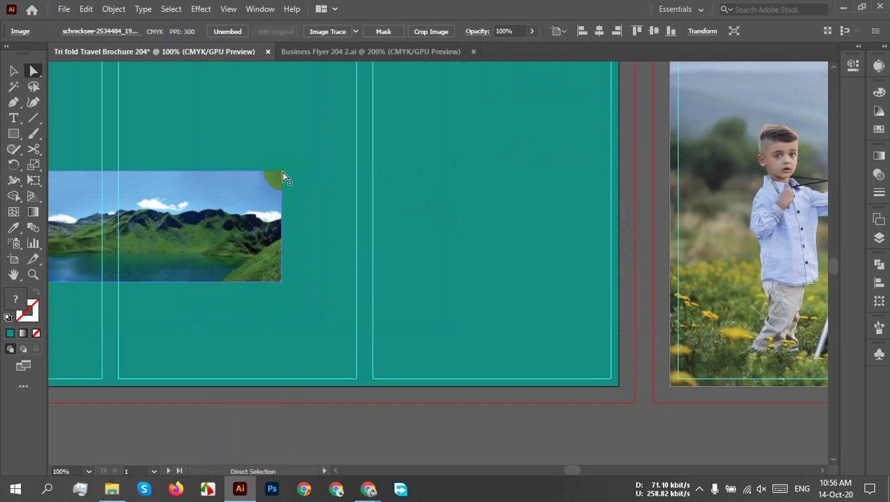
left_click_drag(282, 172, 281, 171)
scroll(281, 171, "down", 3)
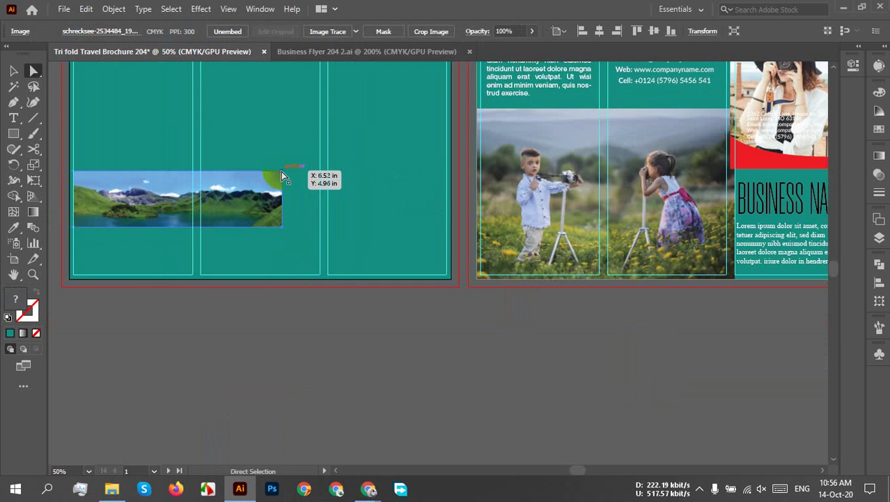
scroll(277, 186, "up", 2)
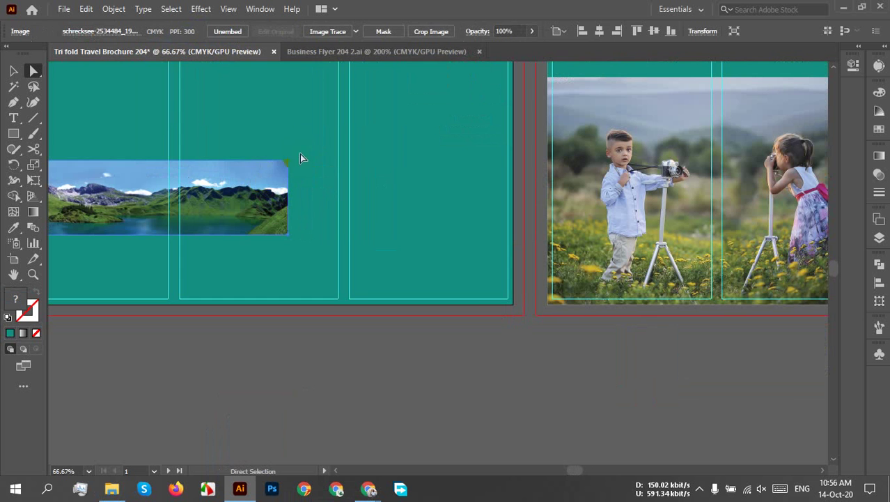
left_click(258, 173)
left_click_drag(288, 238, 394, 279)
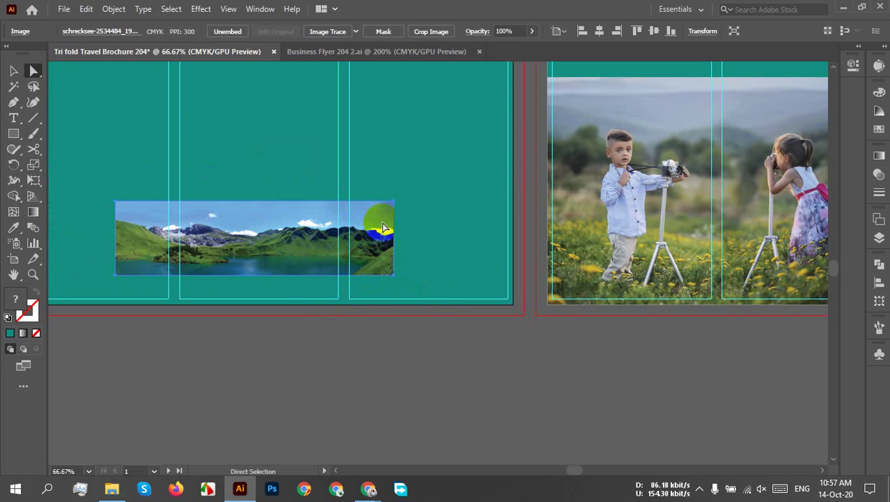
scroll(418, 216, "up", 1)
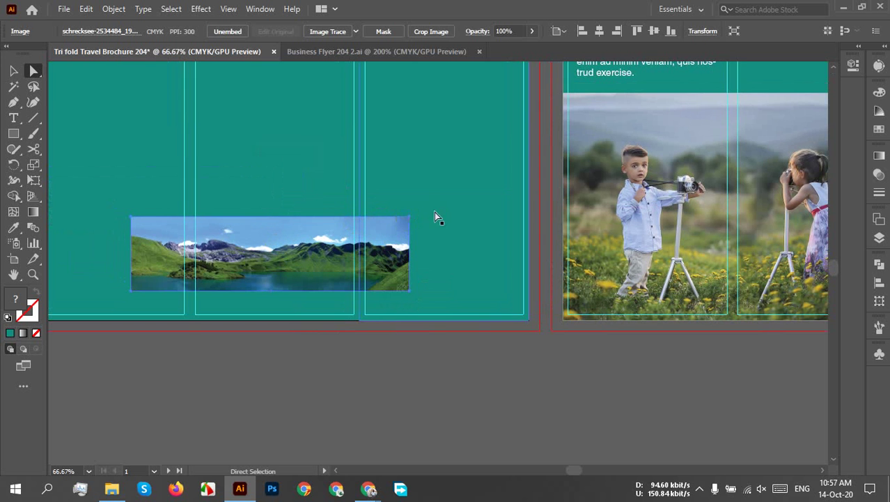
mouse_move(409, 220)
left_mouse_down()
mouse_move(445, 221)
mouse_move(416, 214)
left_mouse_up()
left_click(457, 189)
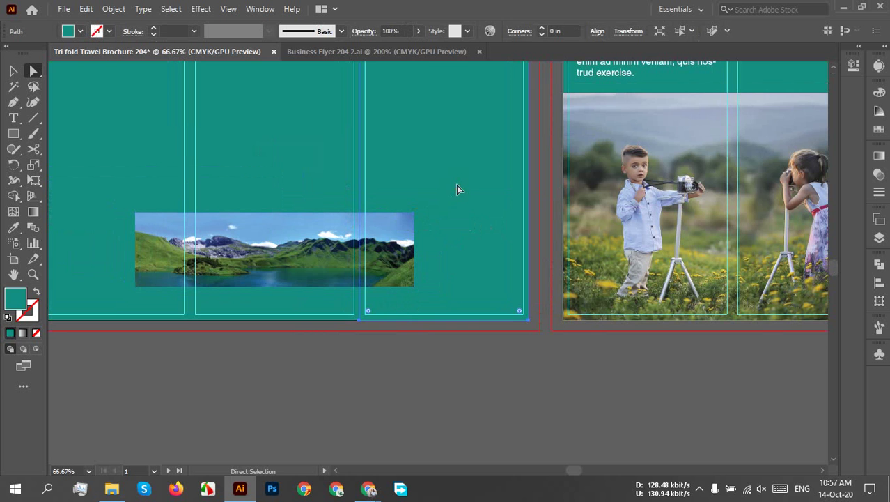
key("ctrl+minus")
key("ctrl+minus")
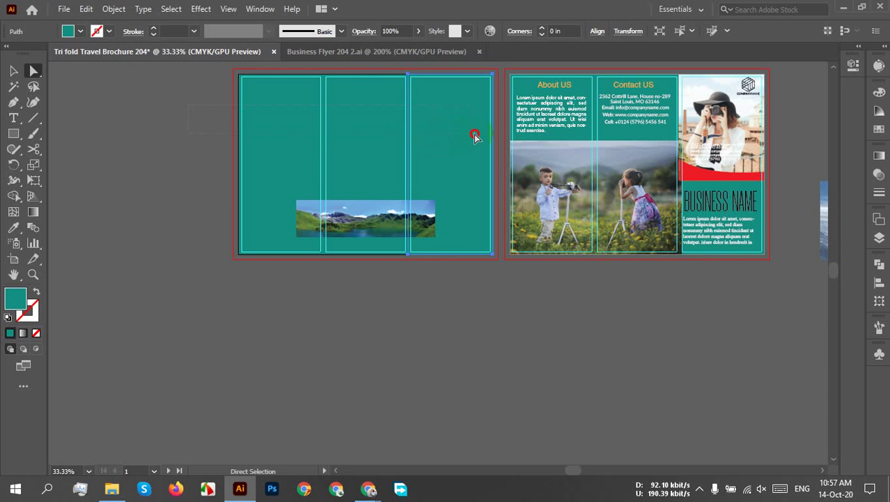
left_click(423, 180)
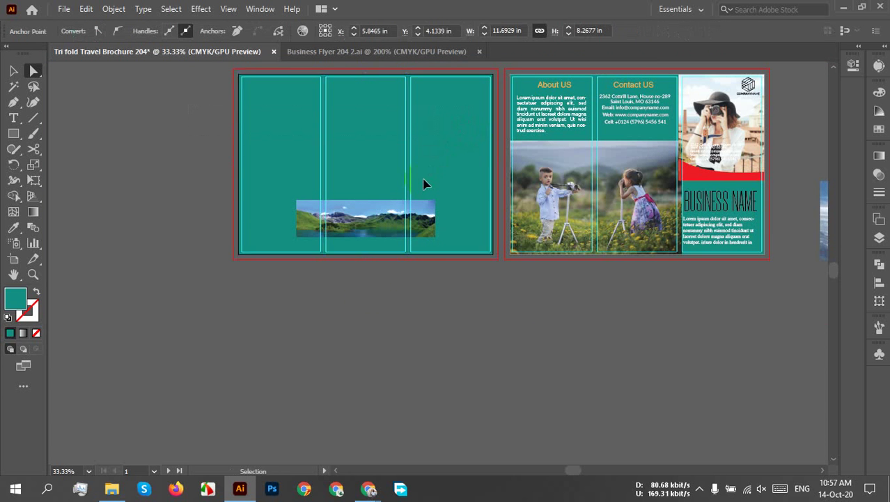
Switch to Chrome and view the Google Meet call.
left_click(328, 433)
mouse_move(364, 488)
left_click(308, 454)
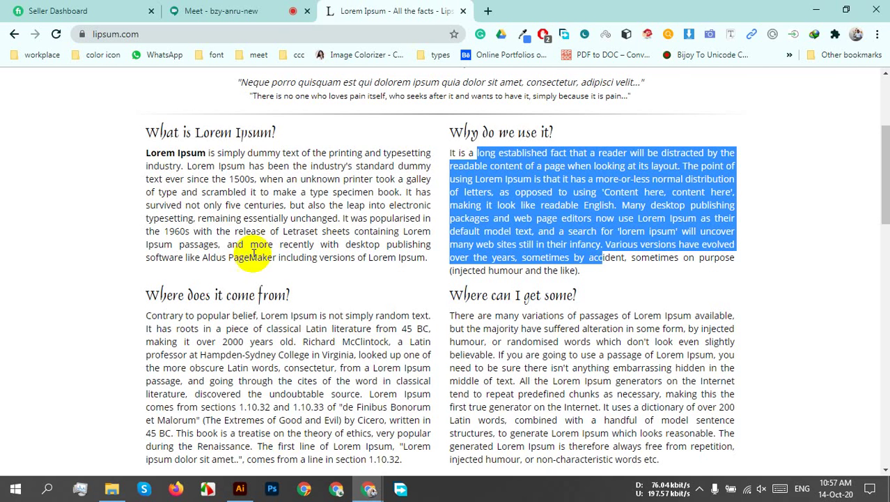
left_click(222, 11)
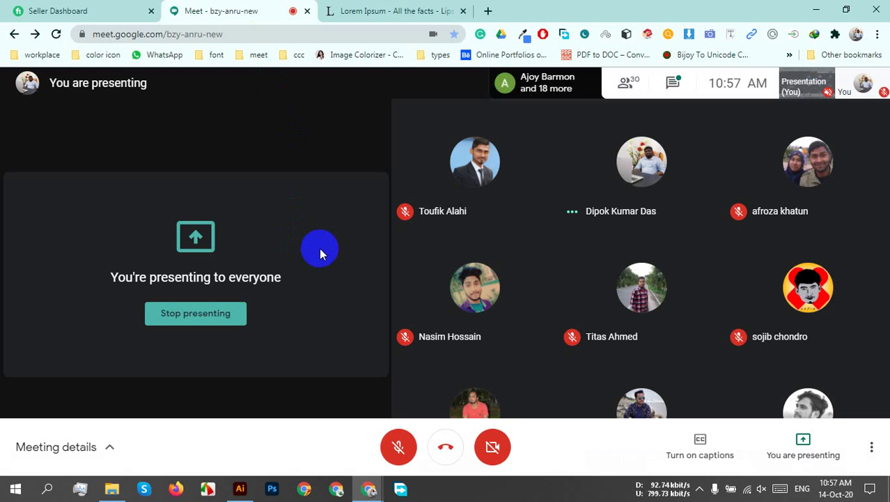
Switch back to Illustrator and enlarge the mountain lake photo until it reaches the lower right margin corner of the blank page.
left_click(238, 487)
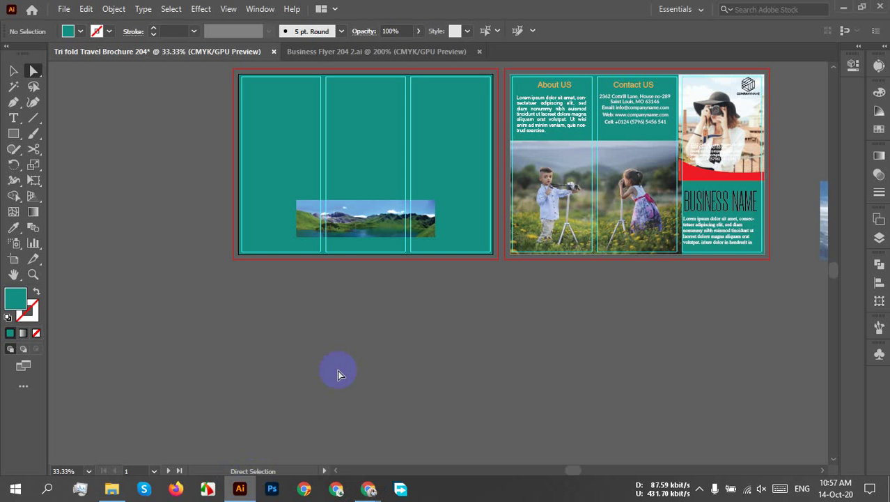
scroll(381, 293, "up", 3)
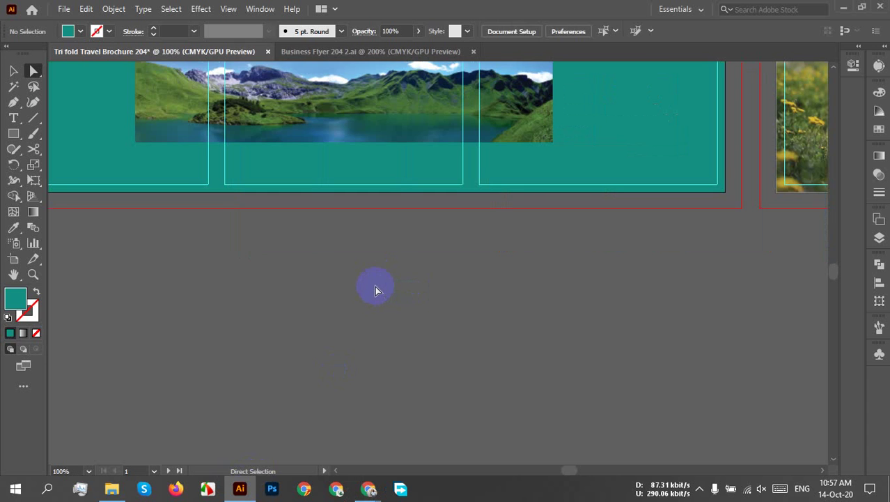
key("v")
scroll(361, 259, "up", 4)
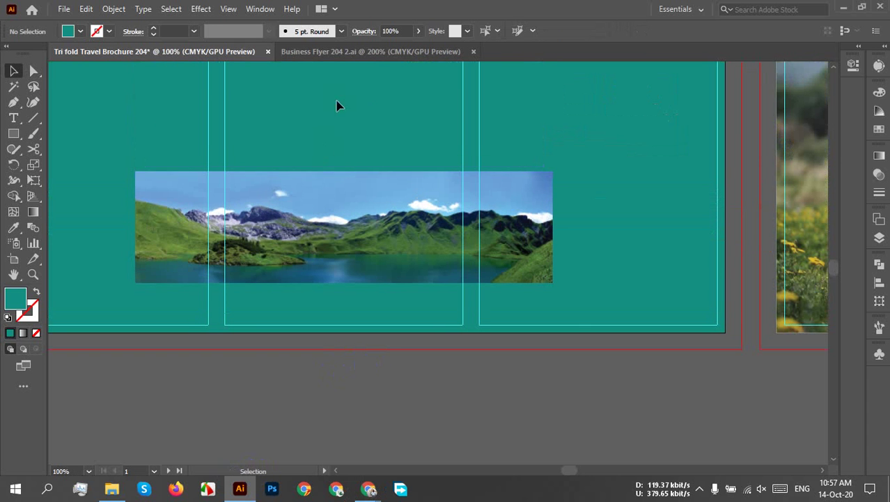
left_click(541, 273)
left_click_drag(556, 287, 719, 340)
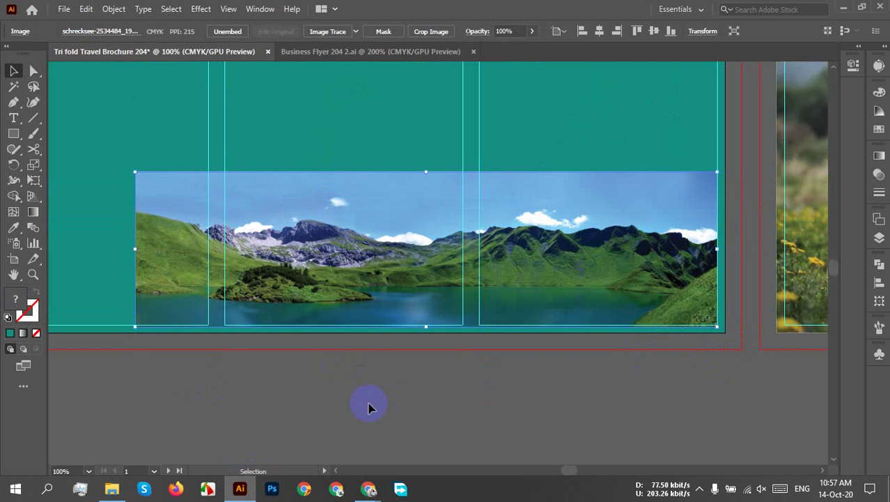
Enlarge the mountain lake photo proportionally to the left edge of the blank page and clear the selection.
scroll(354, 375, "down", 1)
scroll(390, 383, "up", 2)
scroll(418, 412, "left", 3)
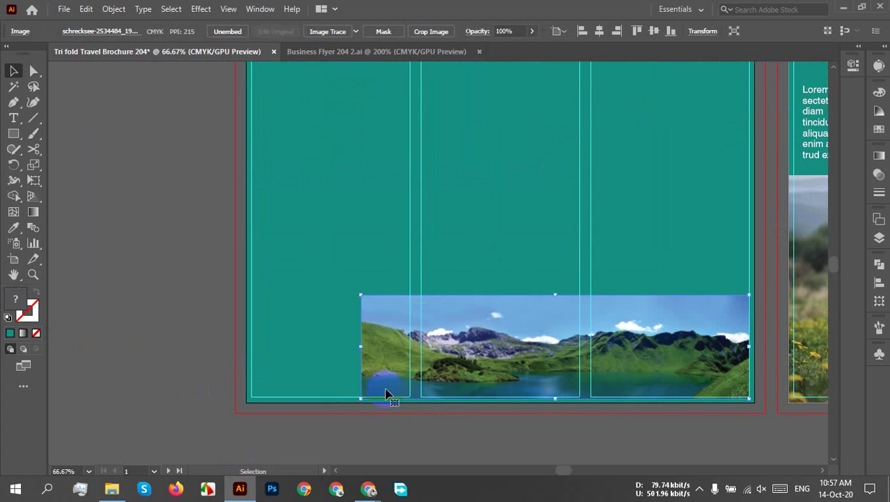
scroll(369, 383, "up", 2)
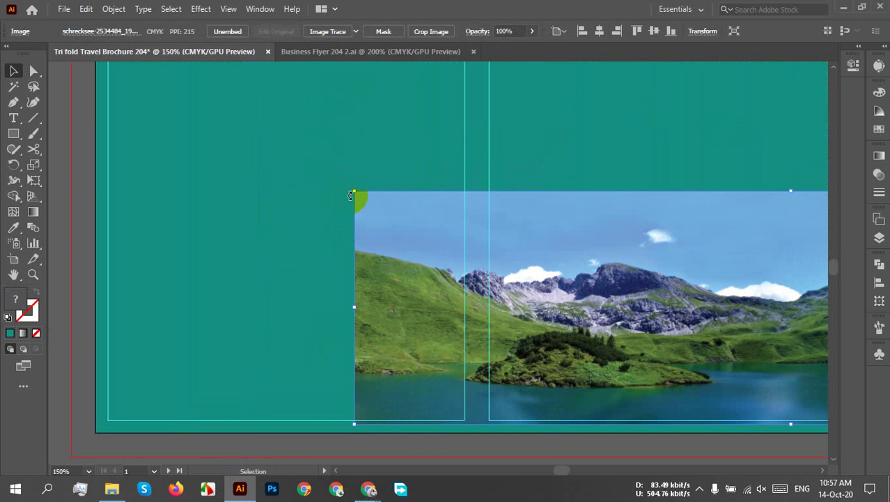
left_click_drag(353, 195, 96, 94)
left_click(277, 101)
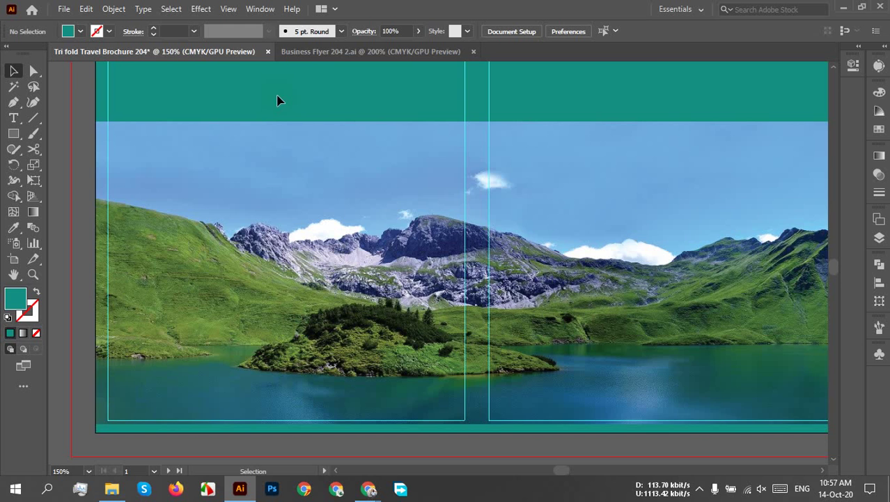
Examine how the enlarged lake photo fits along the lower edge and sides of the blank page.
scroll(277, 110, "down", 3)
scroll(471, 268, "up", 2)
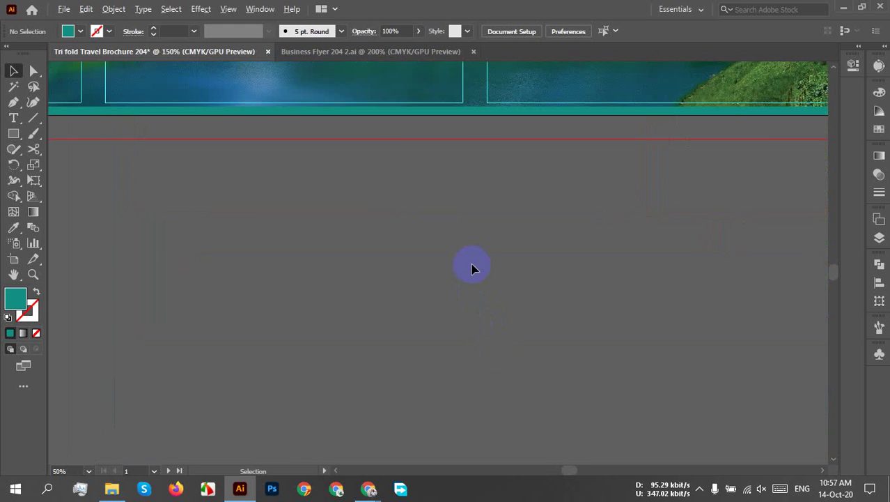
scroll(392, 161, "up", 3)
scroll(304, 301, "up", 2)
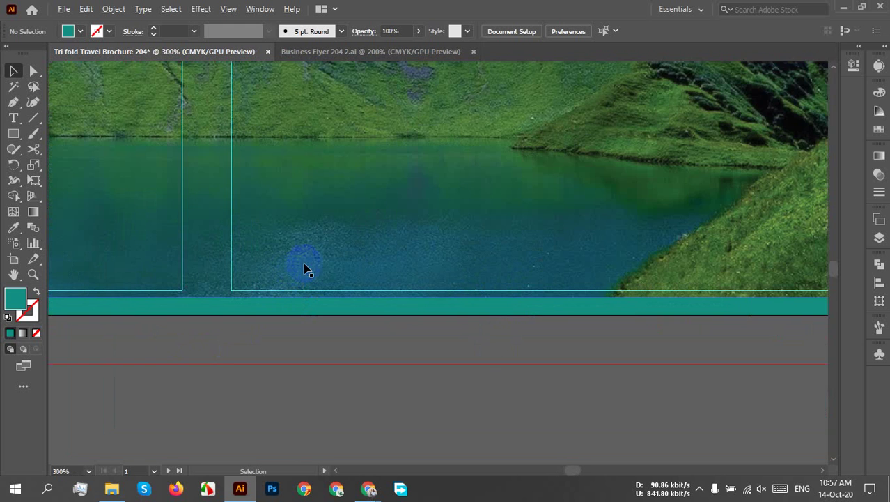
scroll(327, 265, "down", 2)
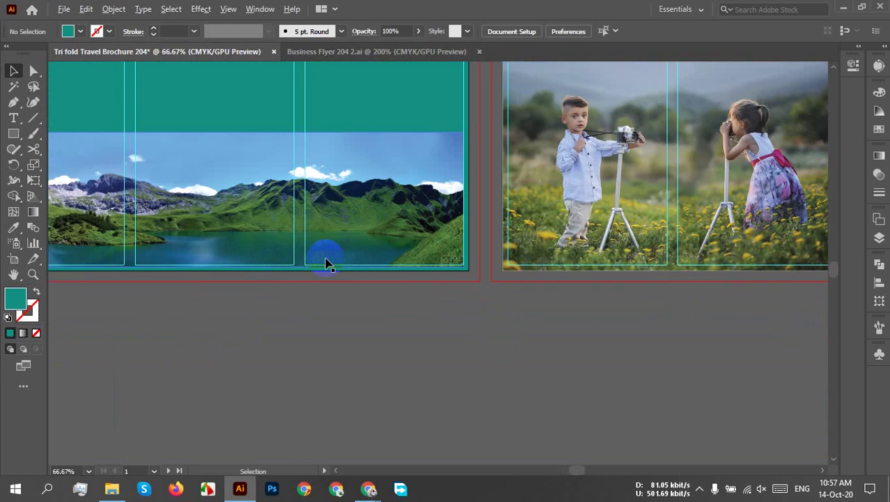
scroll(380, 244, "down", 4)
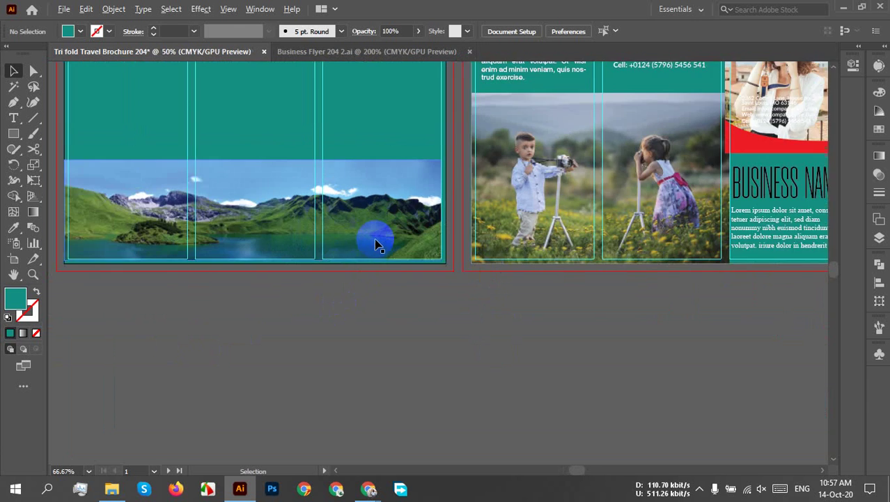
scroll(384, 244, "up", 3)
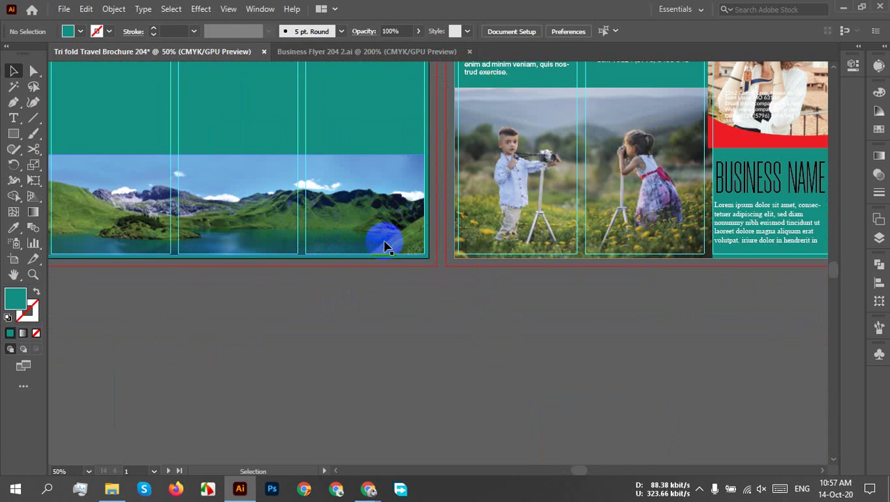
scroll(383, 248, "down", 1)
scroll(366, 279, "left", 2)
scroll(362, 293, "up", 2)
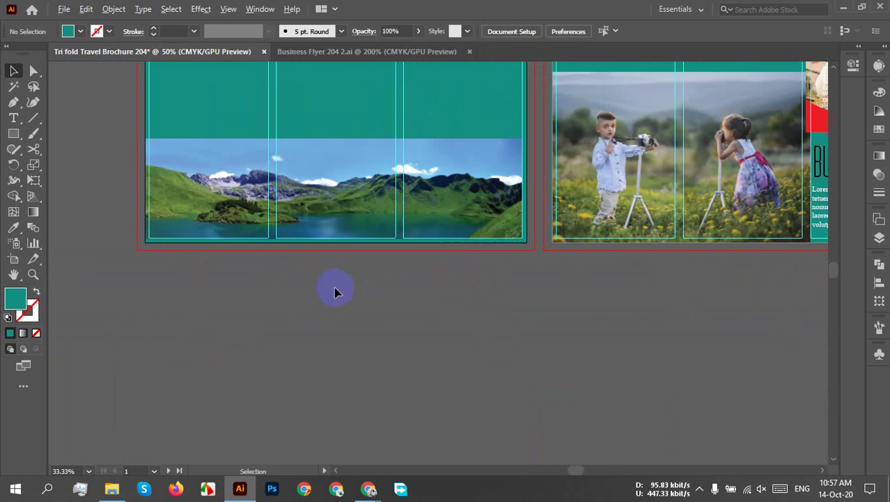
left_click_drag(253, 289, 297, 383)
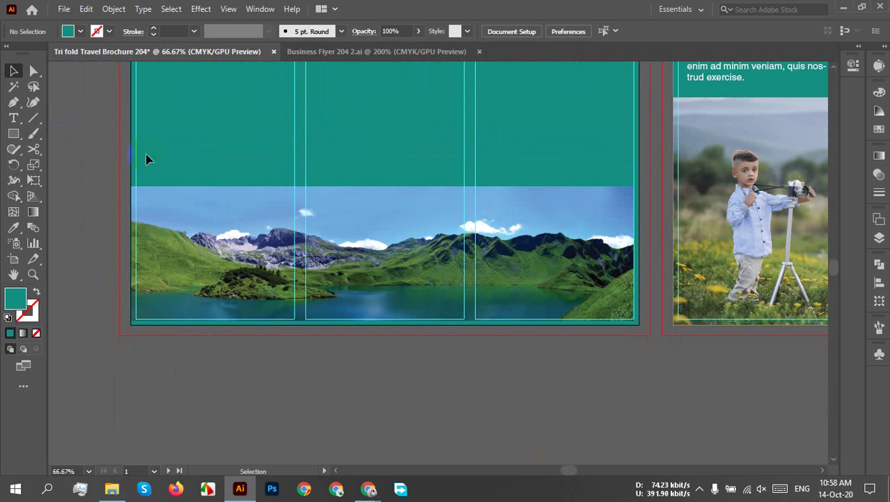
scroll(216, 186, "down", 1)
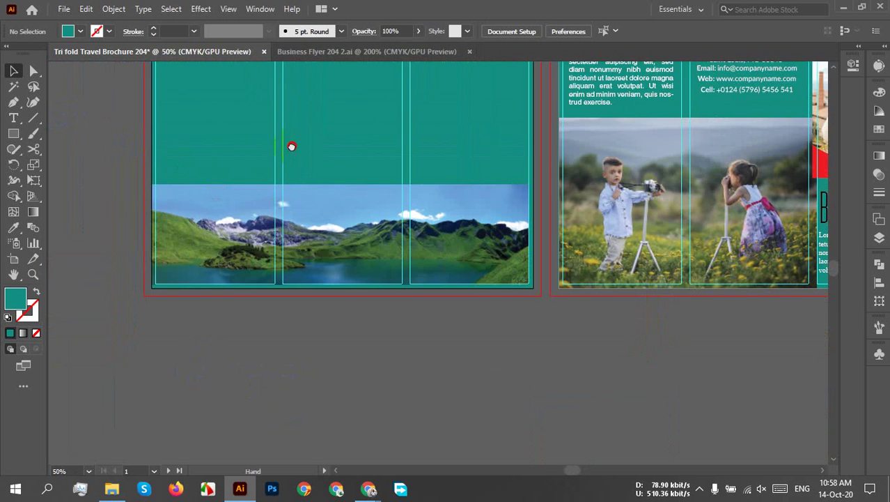
left_click_drag(292, 145, 250, 215)
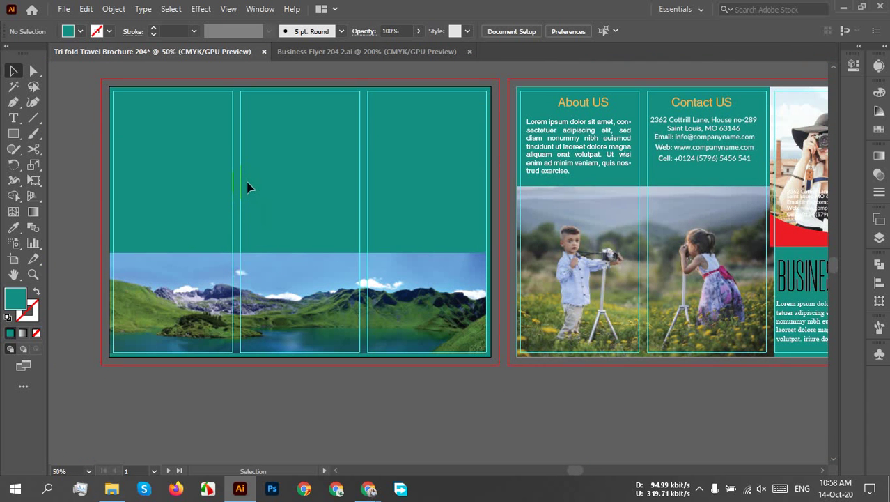
left_click(235, 273)
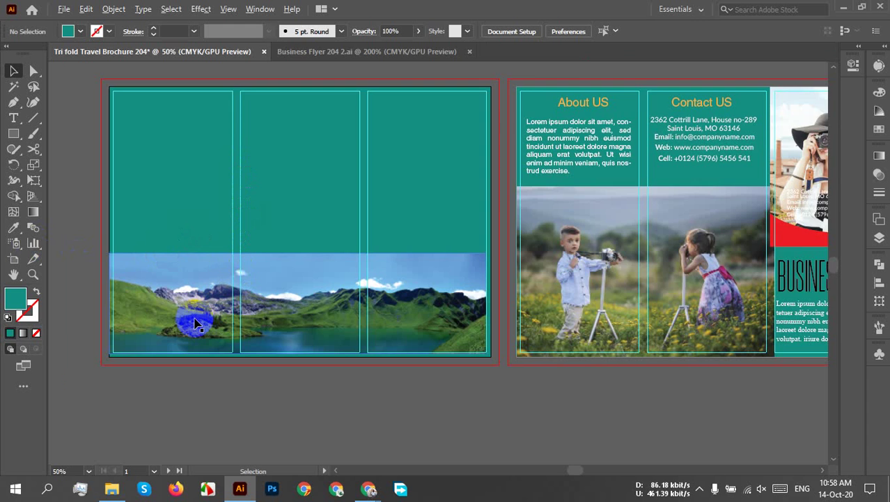
Draw a rectangle covering the lake photo, from its upper left corner to the lower right corner of the blank page.
scroll(197, 318, "up", 1)
left_click_drag(182, 335, 184, 311)
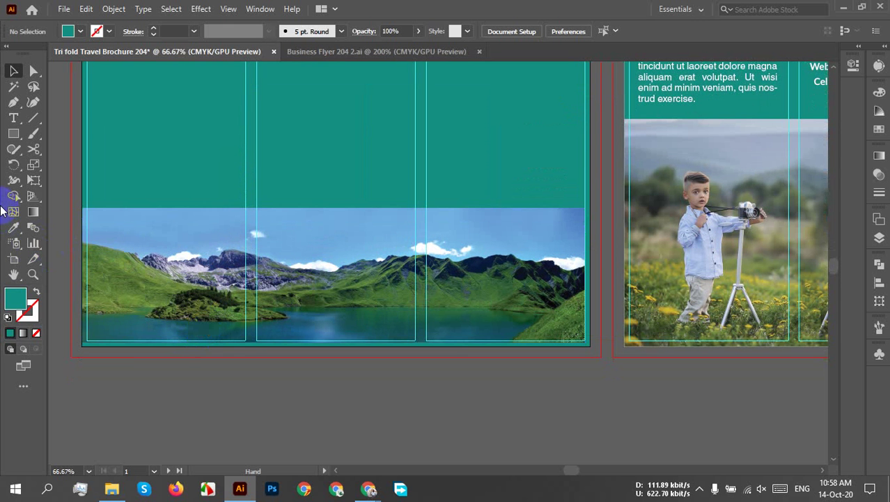
left_click(13, 133)
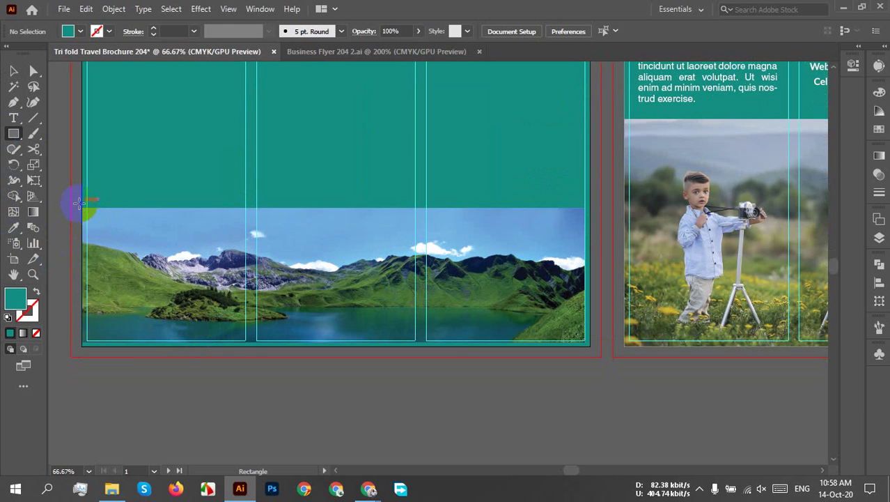
left_click_drag(82, 207, 592, 347)
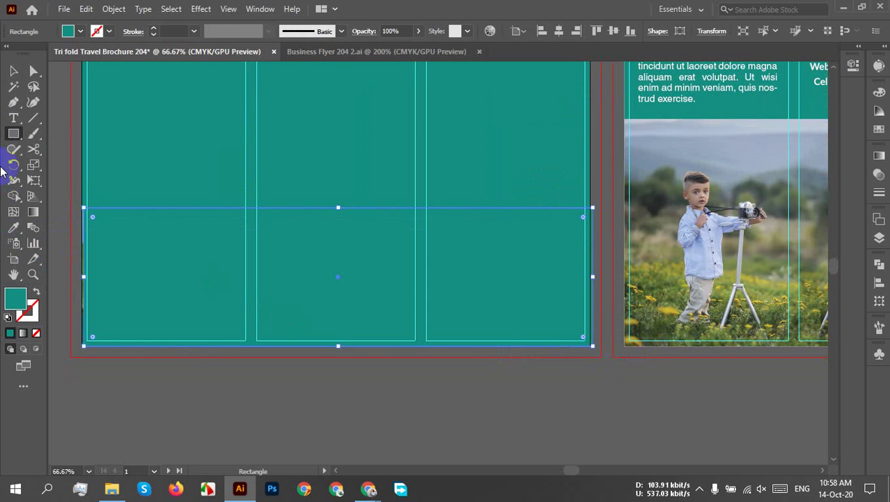
Fill the rectangle with red and move it below the blank page, uncovering the lake photo.
left_click(14, 71)
left_click(69, 31)
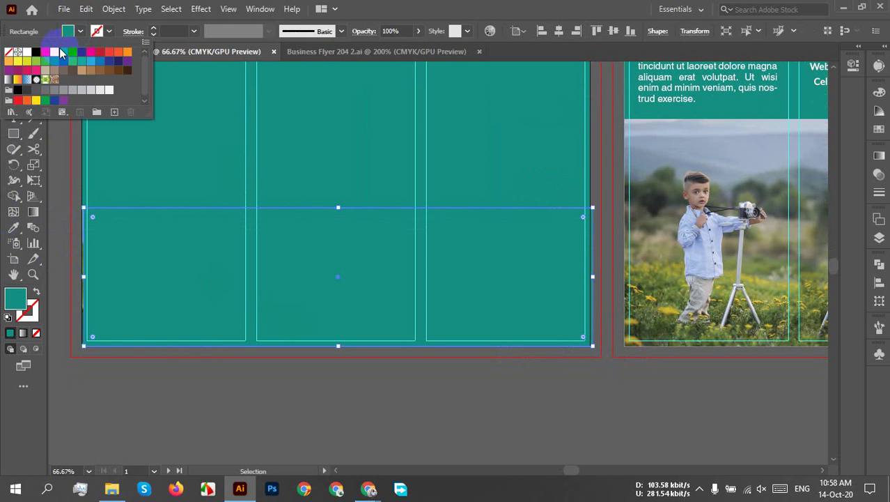
left_click(55, 53)
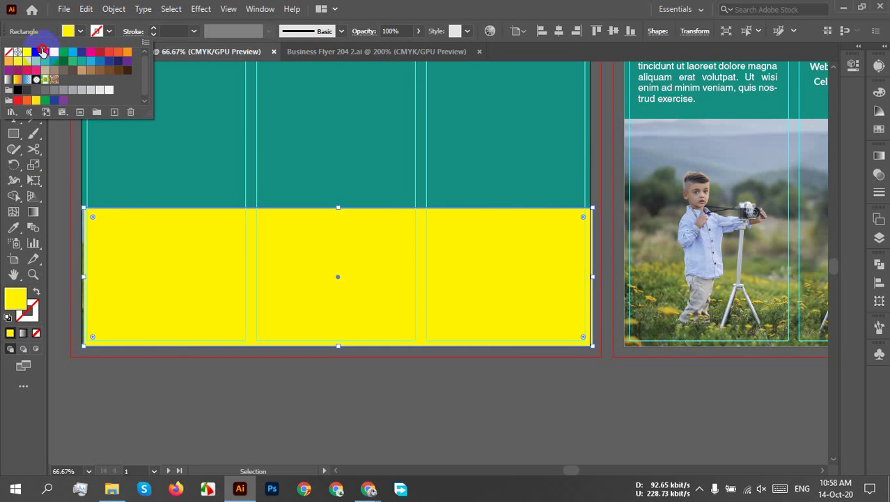
left_click(46, 52)
left_click(369, 375)
left_click_drag(338, 243, 383, 384)
scroll(401, 390, "down", 3)
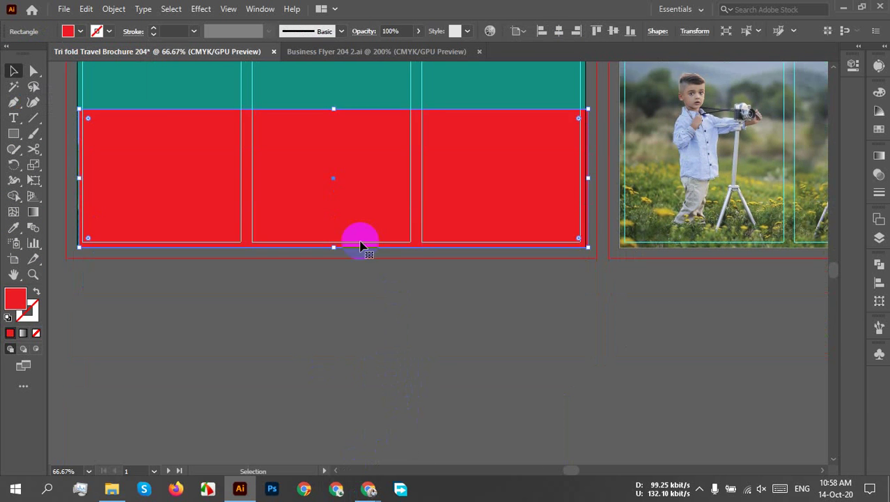
left_click_drag(358, 240, 391, 306)
Extend the lake photo to the lower right corner of the blank page and check its fit across all three panels.
scroll(421, 252, "up", 3)
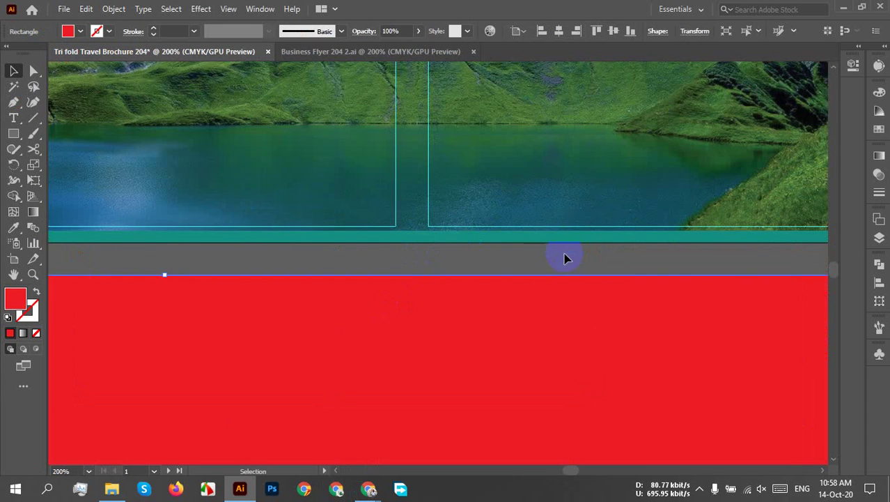
left_click_drag(567, 256, 149, 347)
left_click(299, 270)
left_click_drag(505, 315, 524, 330)
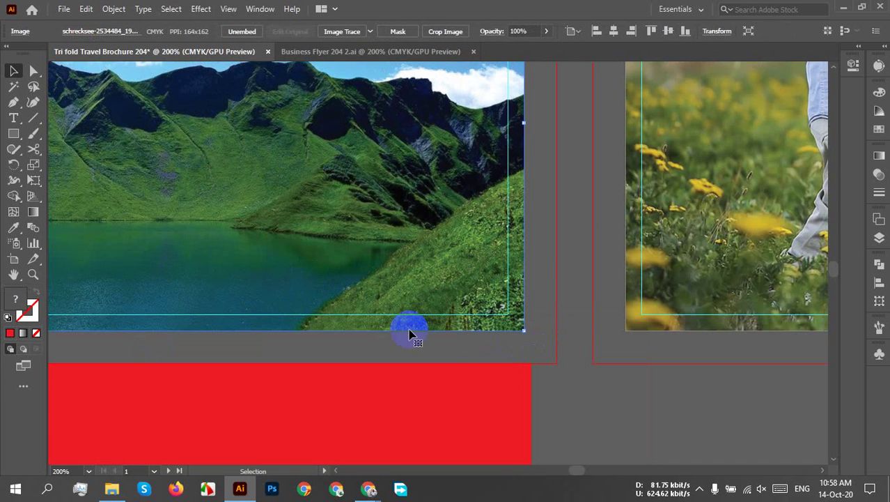
scroll(409, 331, "down", 3)
left_click_drag(159, 338, 213, 302)
scroll(198, 292, "up", 1)
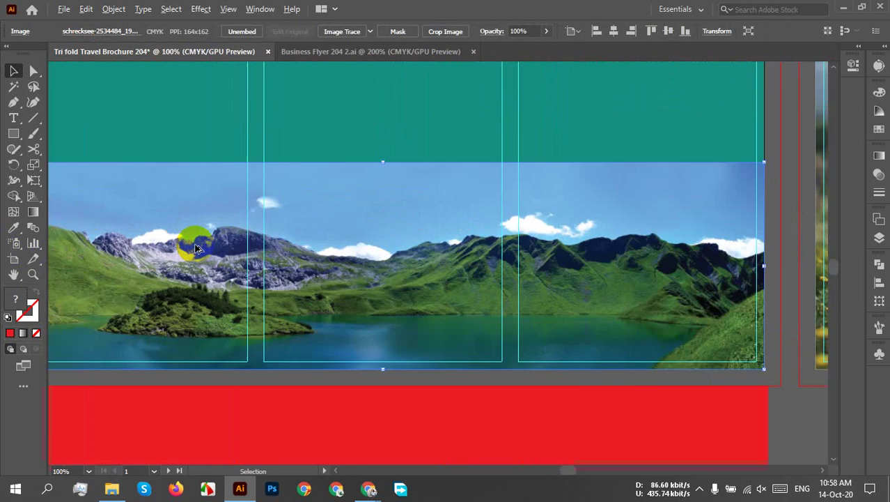
scroll(139, 239, "up", 1)
left_click_drag(140, 239, 362, 264)
scroll(468, 281, "down", 4)
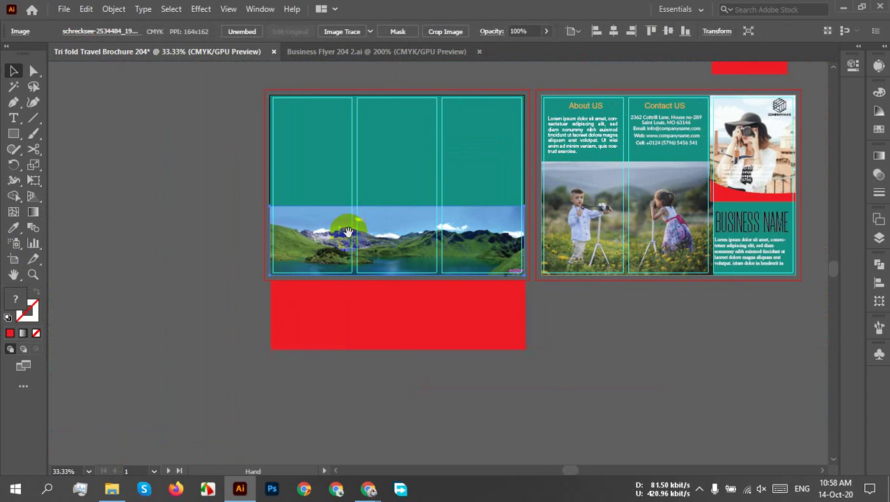
left_click(449, 303)
left_click(414, 244, "shift")
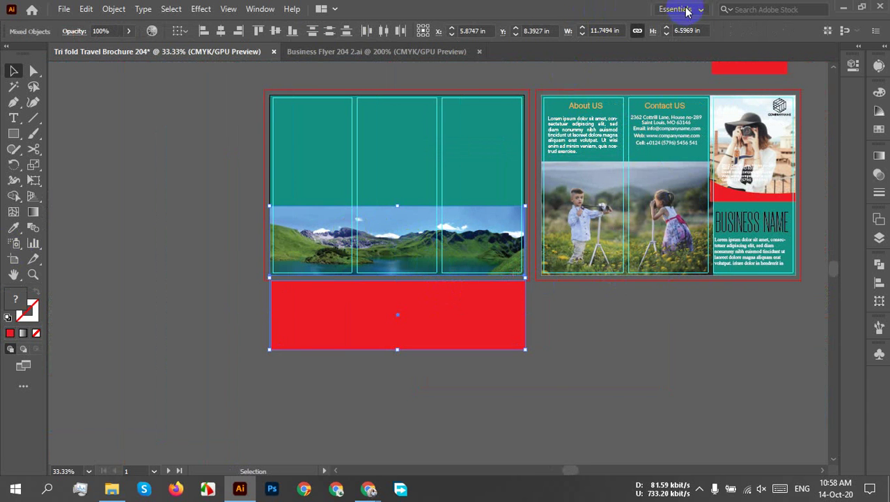
left_click(655, 359)
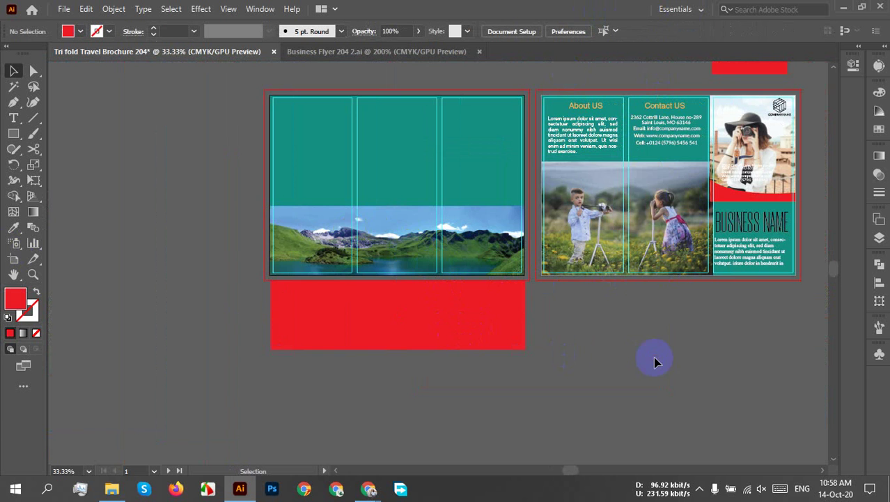
Lower the red rectangle's opacity to 28%, place it exactly over the mountain lake photo and clear the selection.
scroll(441, 338, "up", 2)
left_click_drag(441, 338, 501, 437)
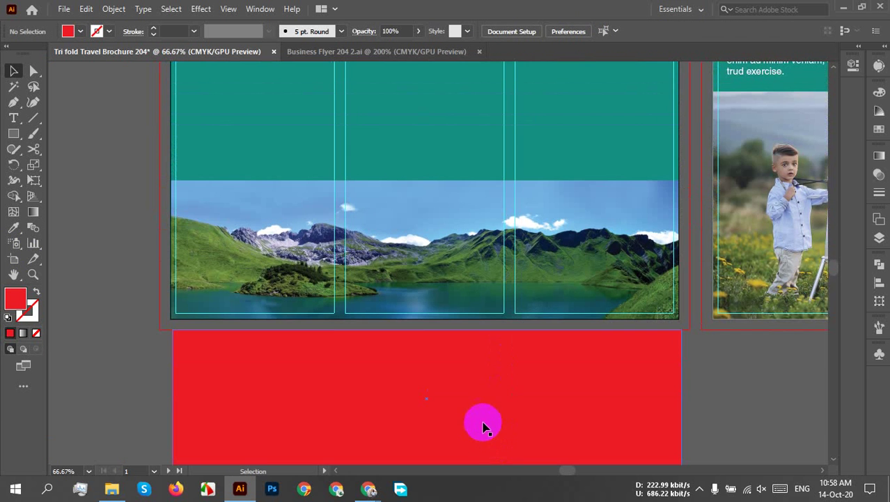
left_click(486, 425)
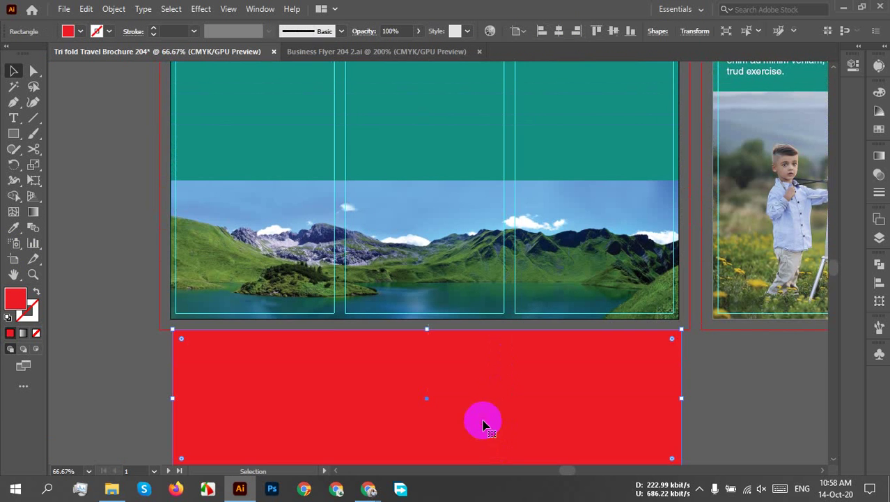
left_click(418, 31)
left_click_drag(411, 46, 383, 51)
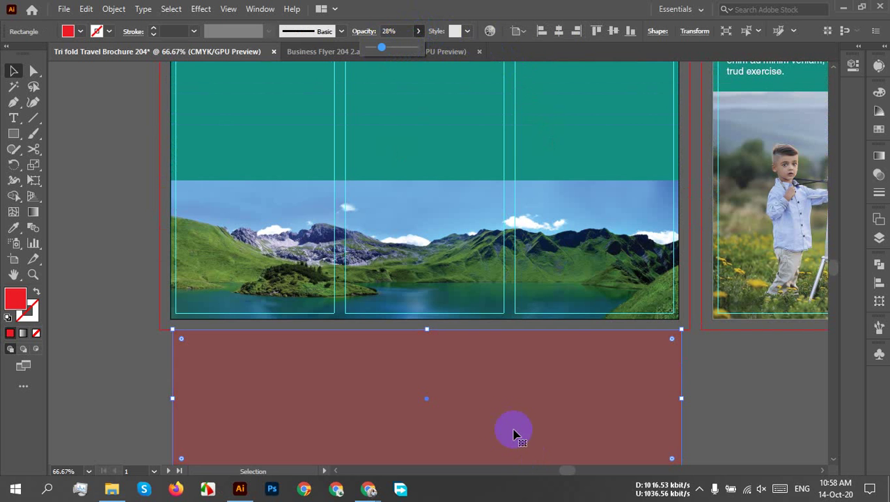
left_click_drag(513, 432, 498, 266)
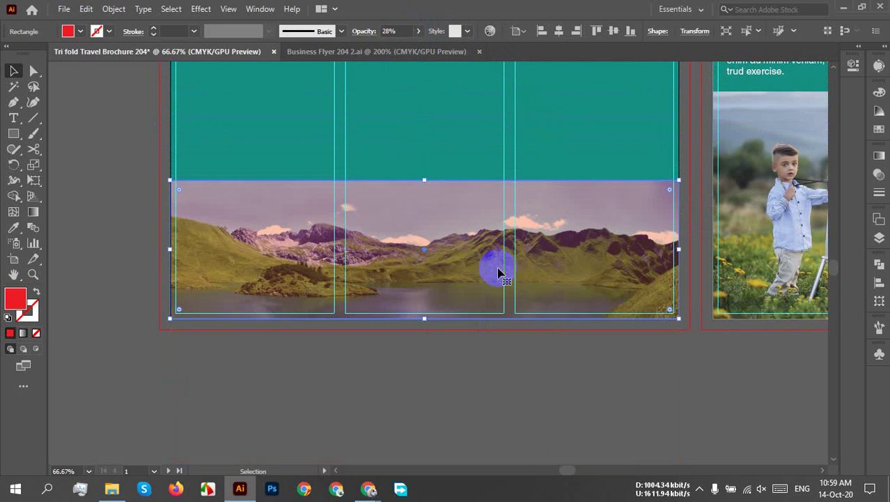
left_click(674, 417)
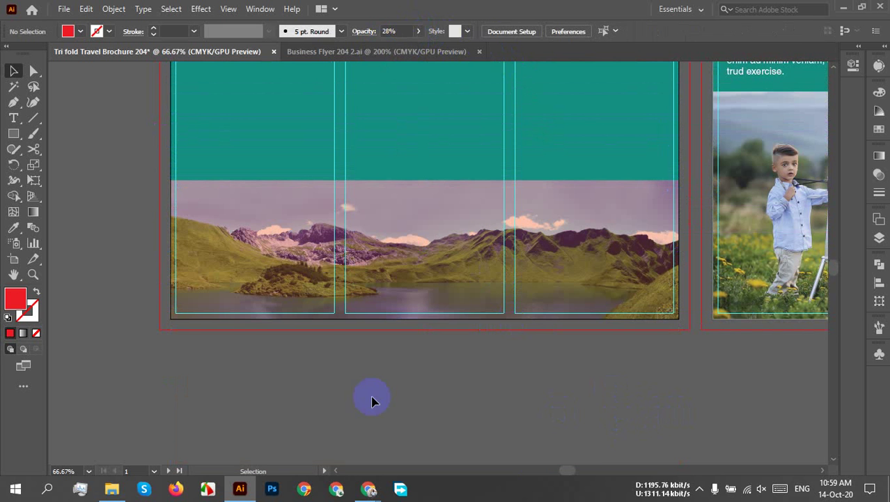
With nothing selected, set the default opacity to 100% and the brush definition to Basic.
left_click(435, 36)
left_click(422, 32)
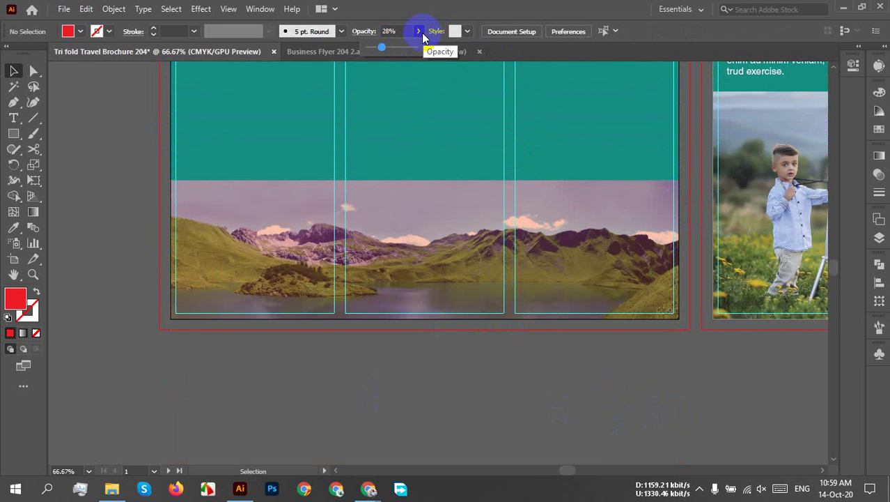
left_click_drag(380, 47, 489, 58)
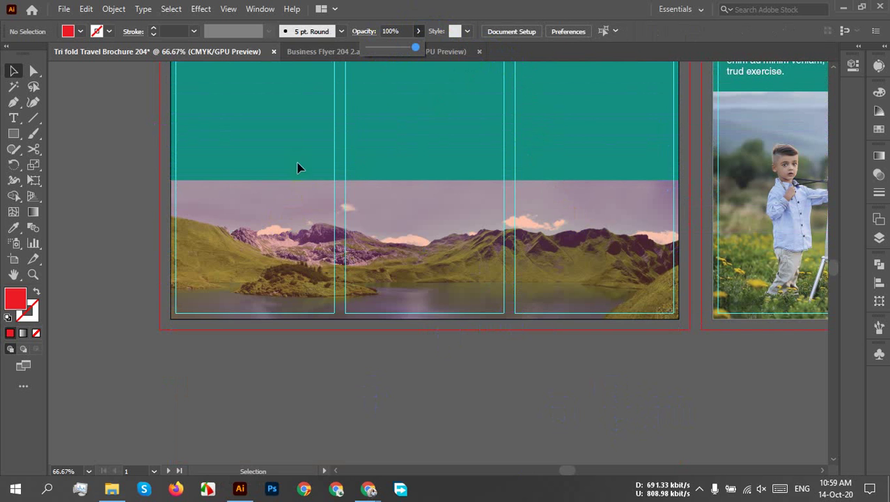
left_click(83, 234)
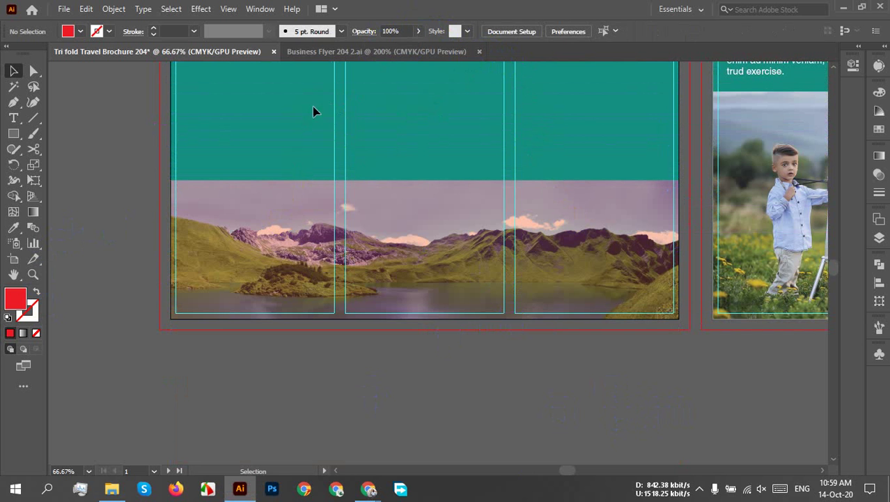
left_click(269, 32)
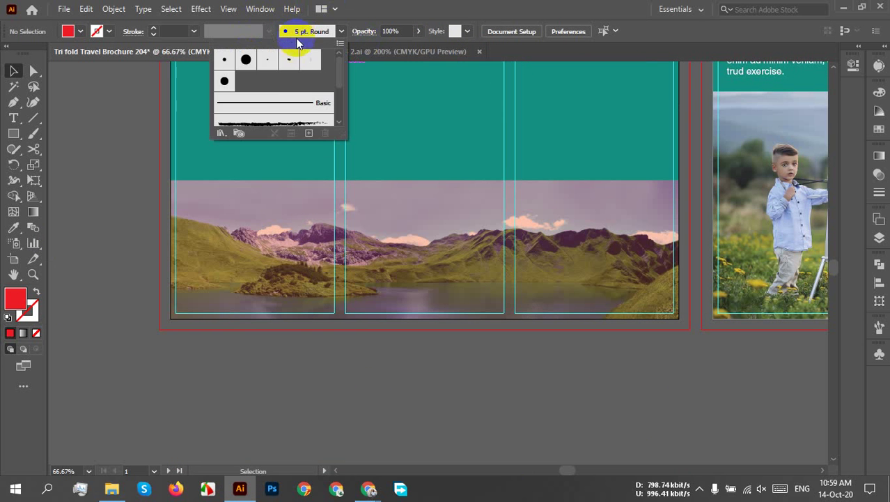
left_click(258, 102)
left_click(194, 31)
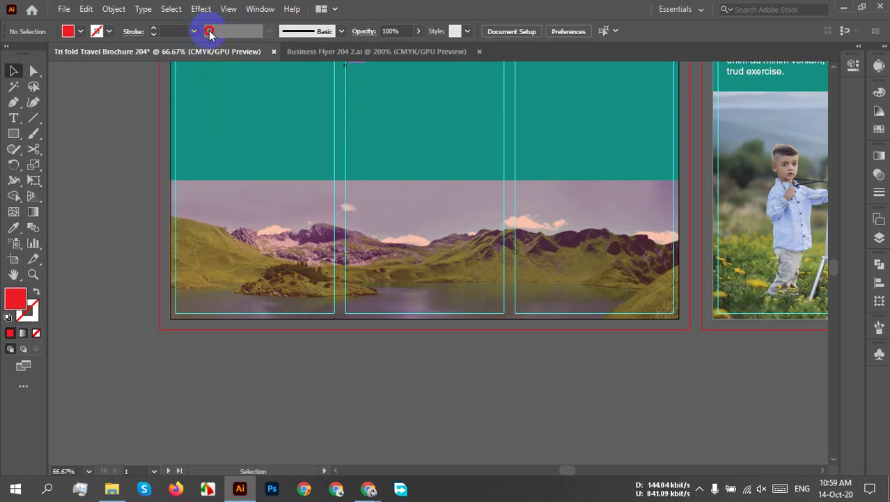
Draw a wide, flat red ellipse across all three panels, overlapping the lake photo's upper edge and extending past both page sides.
scroll(173, 43, "up", 3)
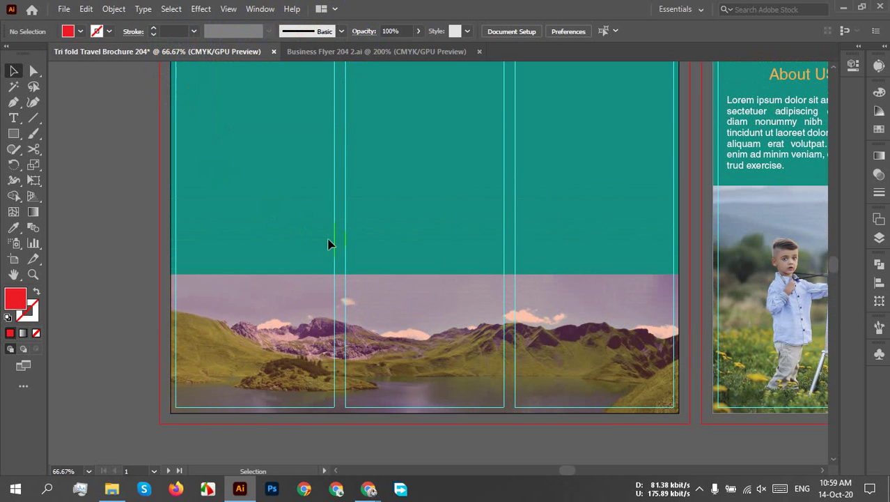
scroll(330, 244, "down", 1)
left_click_drag(332, 243, 245, 194)
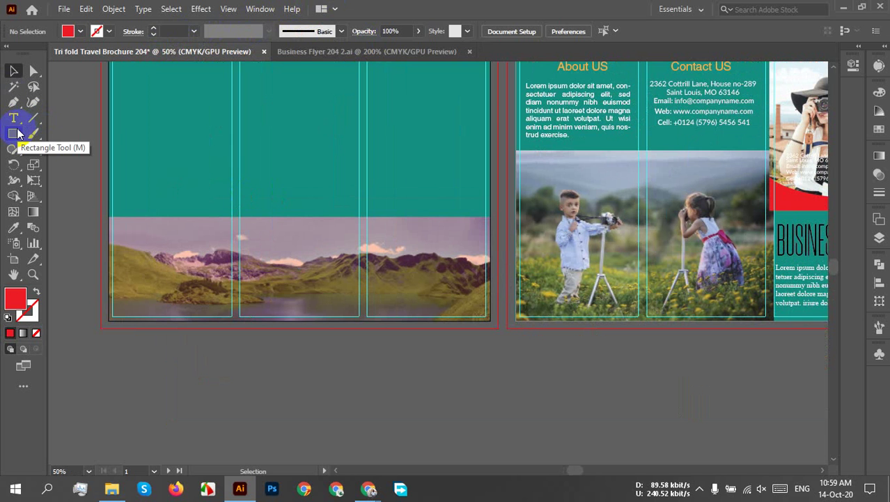
key("l")
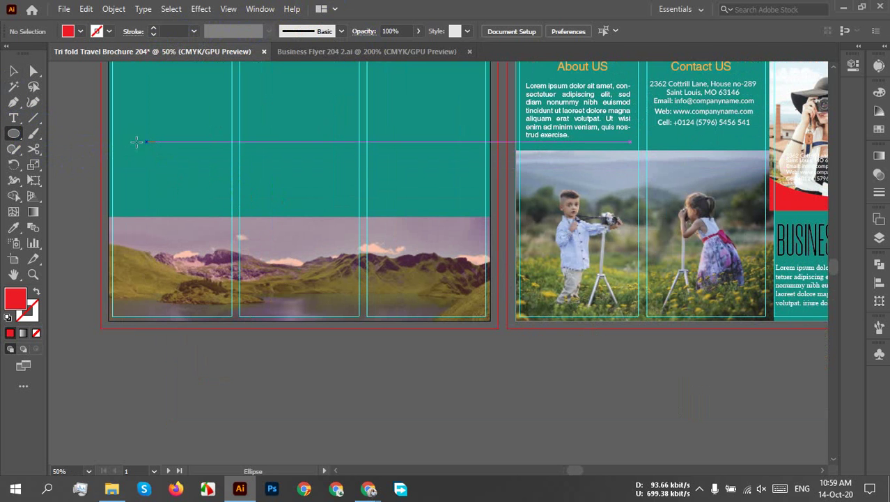
left_click_drag(92, 152, 539, 243)
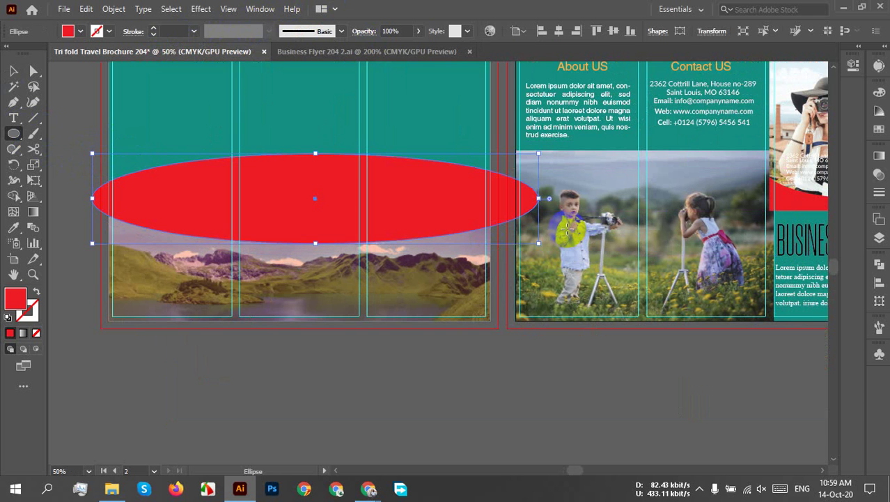
Rotate the red ellipse slightly counterclockwise so it rises to the right, place it over the photo's upper edge, and clear the selection.
key("v")
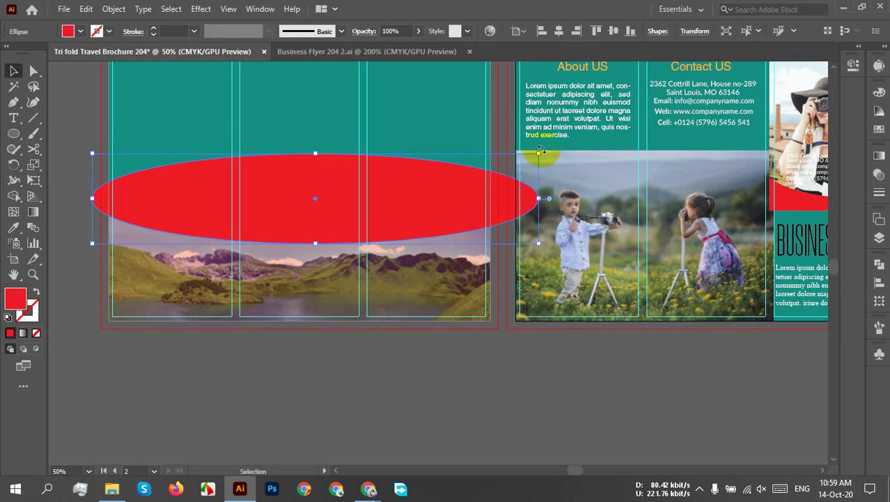
left_click_drag(540, 149, 526, 123)
left_click_drag(388, 191, 394, 237)
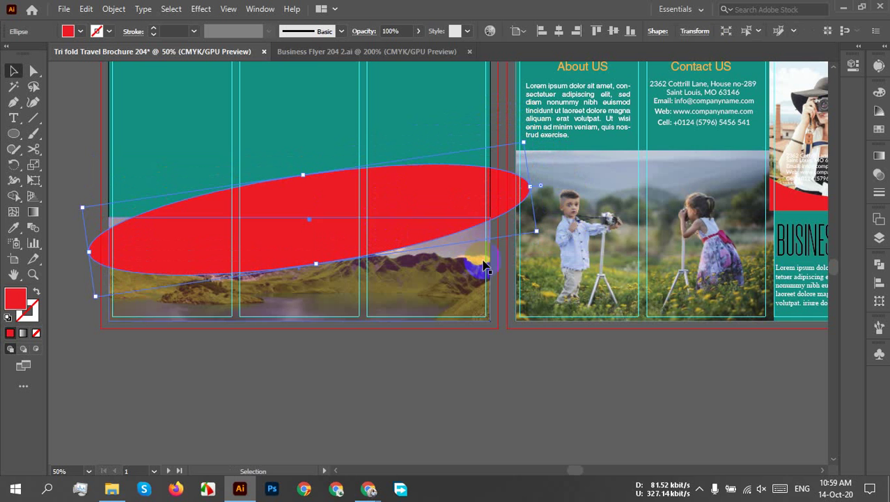
left_click_drag(542, 234, 373, 209)
left_click(262, 356)
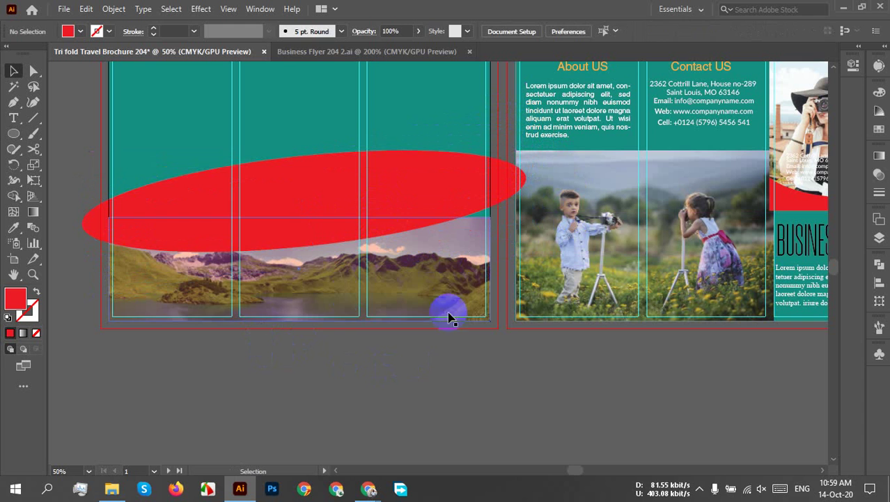
Raise the overlay rectangle's opacity to 100% and change its fill to green.
left_click(443, 286)
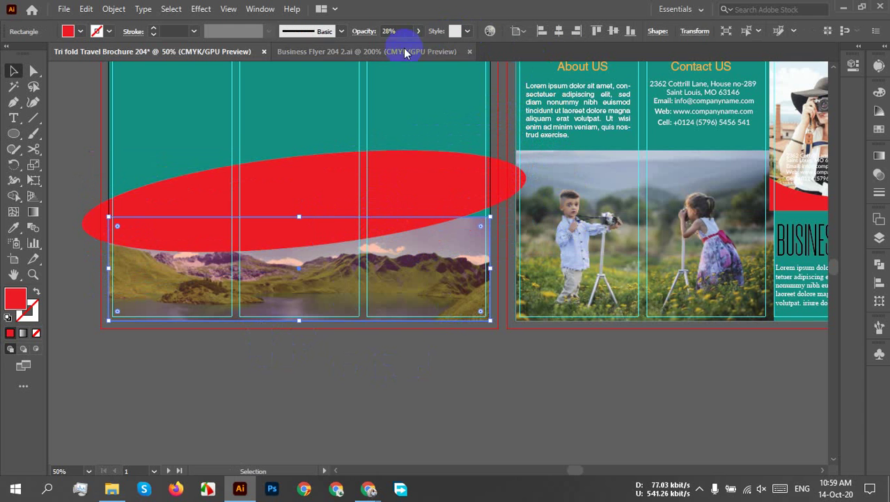
left_click(419, 30)
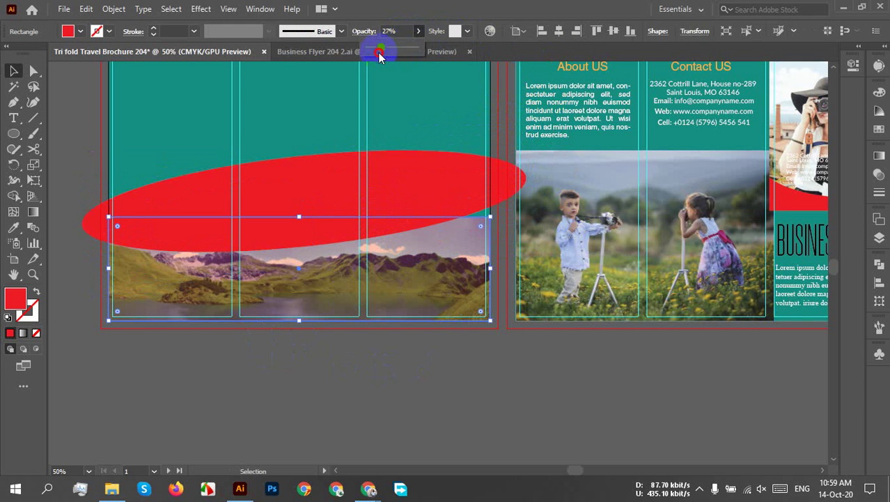
left_click_drag(379, 47, 464, 169)
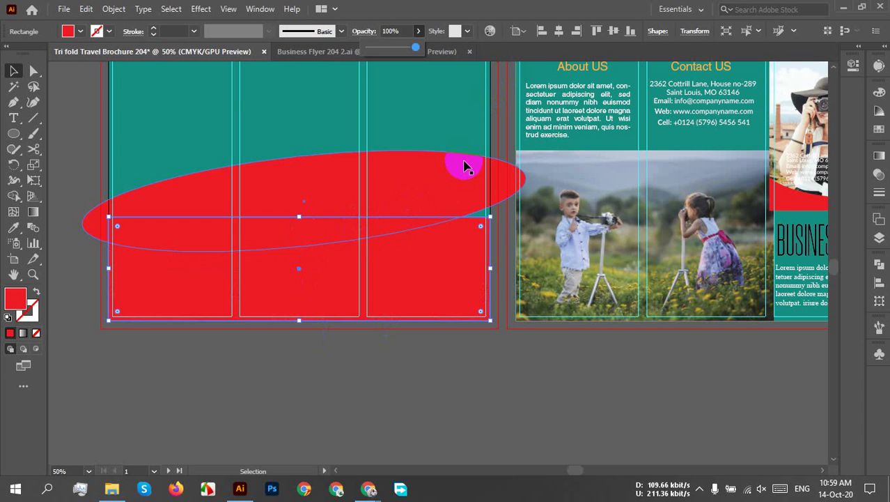
left_click(68, 31)
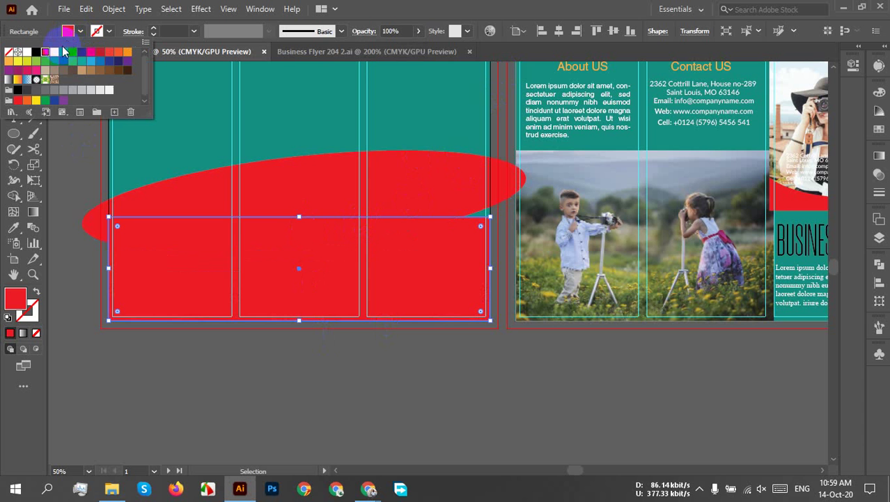
left_click(63, 52)
left_click(268, 131)
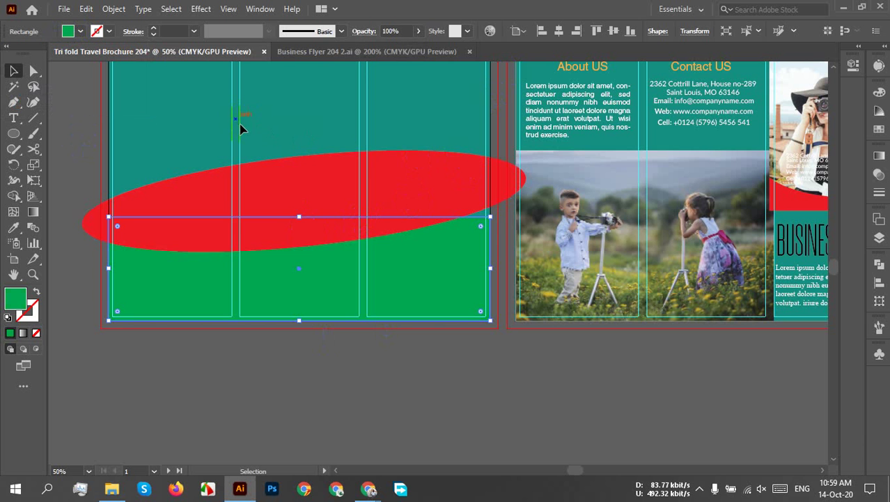
Try to cut the slanted ellipse out of the green rectangle with Minus Front and clear the selection.
left_click(400, 191, "shift")
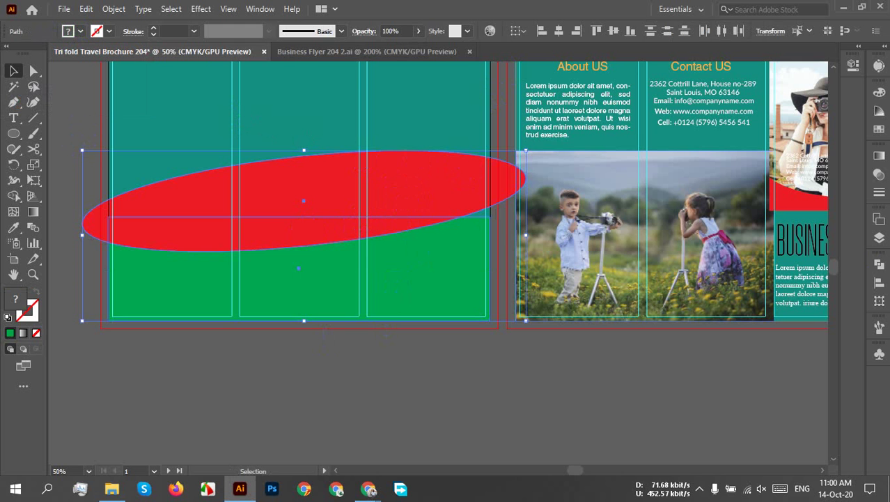
left_click(879, 263)
left_click(750, 294)
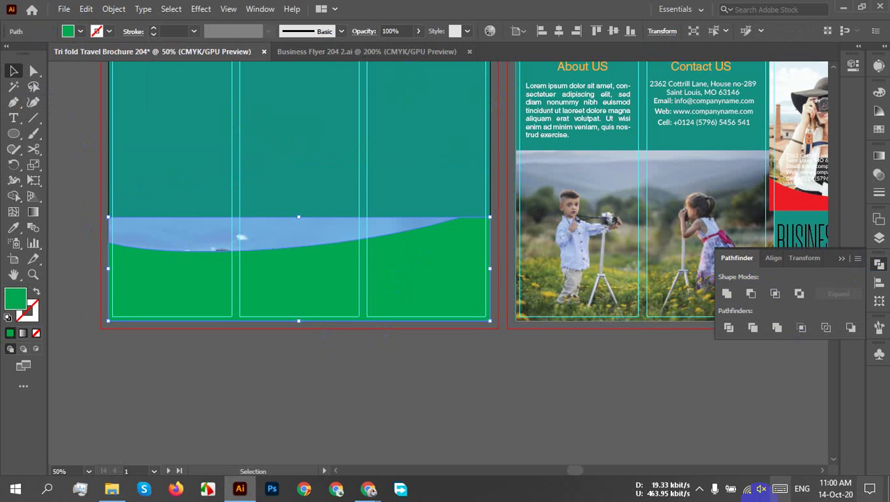
left_click(700, 489)
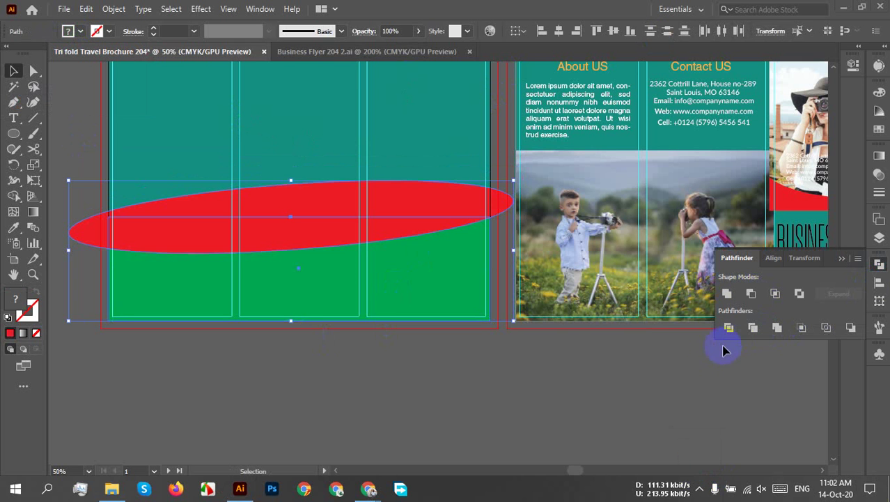
left_click(750, 293)
left_click(346, 393)
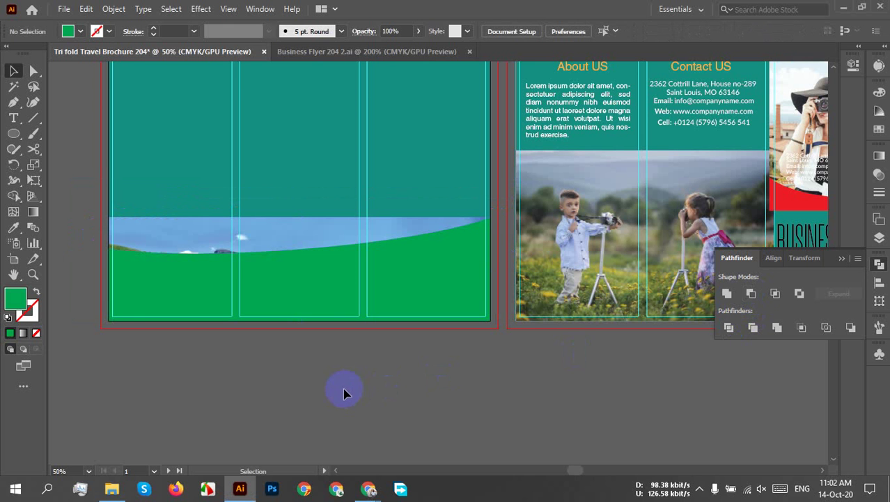
Make a clipping mask from the lake photo and the curved green shape, and clear the selection.
left_click(230, 233)
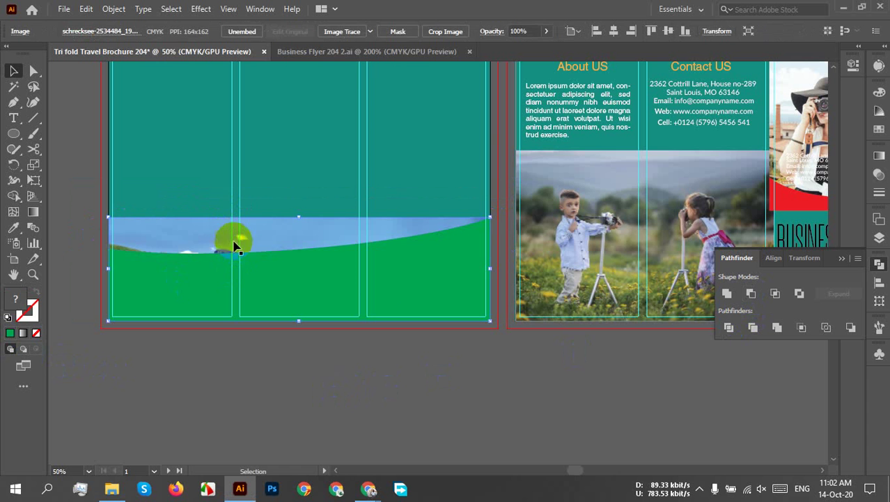
left_click(420, 288, "shift")
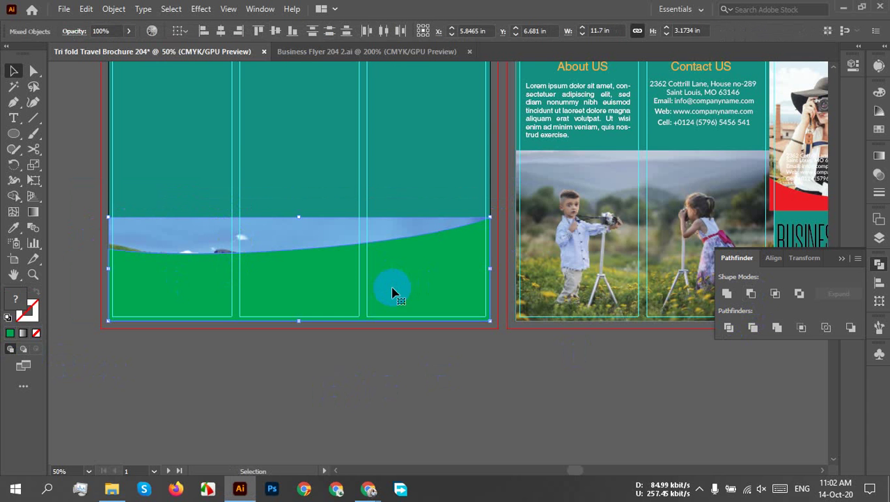
right_click(412, 285)
left_click(494, 174)
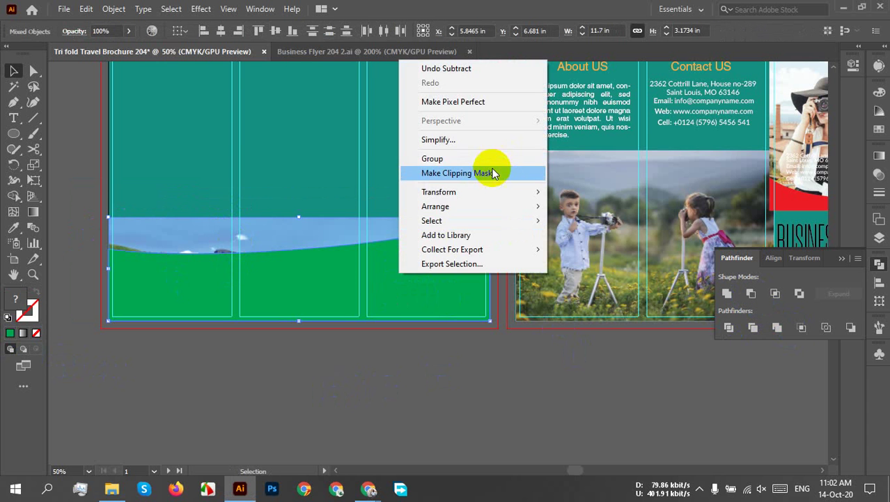
left_click(324, 378)
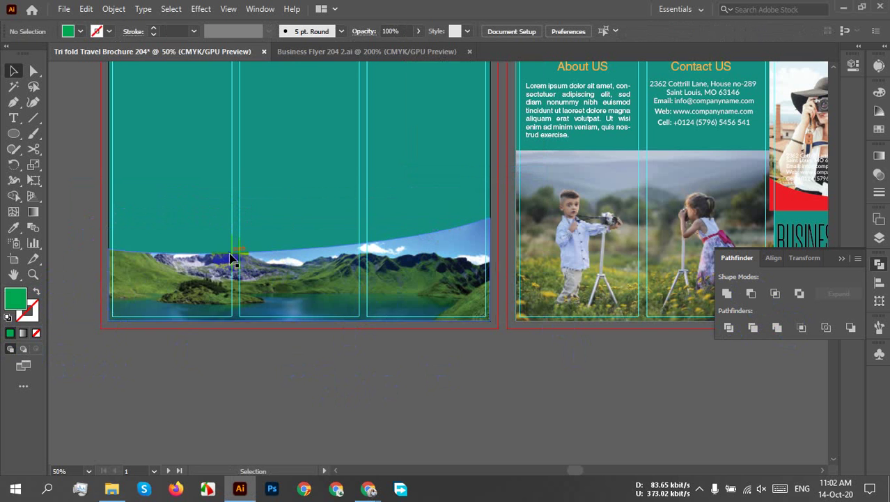
Undo the clipping mask and the ellipse subtraction.
key("ctrl+z")
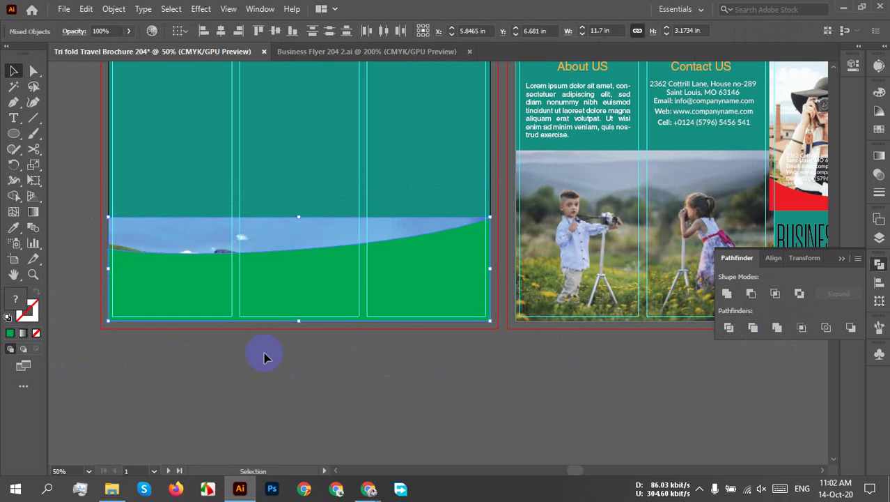
left_click(264, 357)
left_click(243, 280)
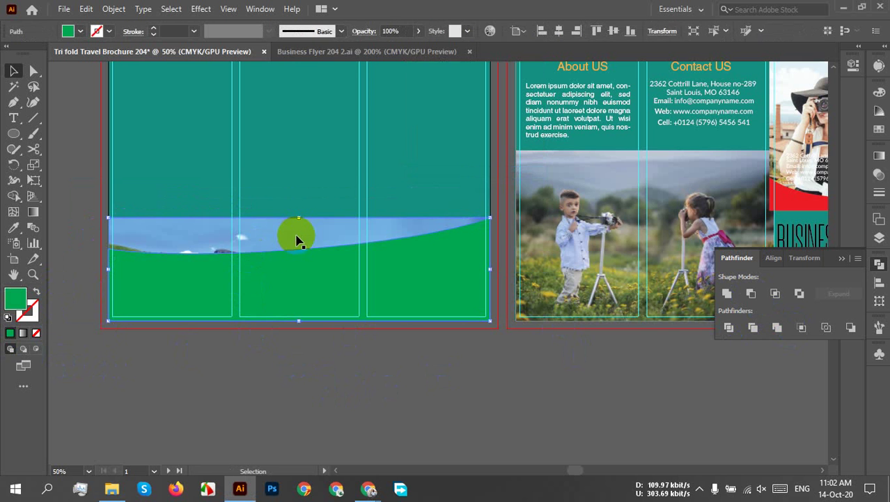
key("ctrl+z")
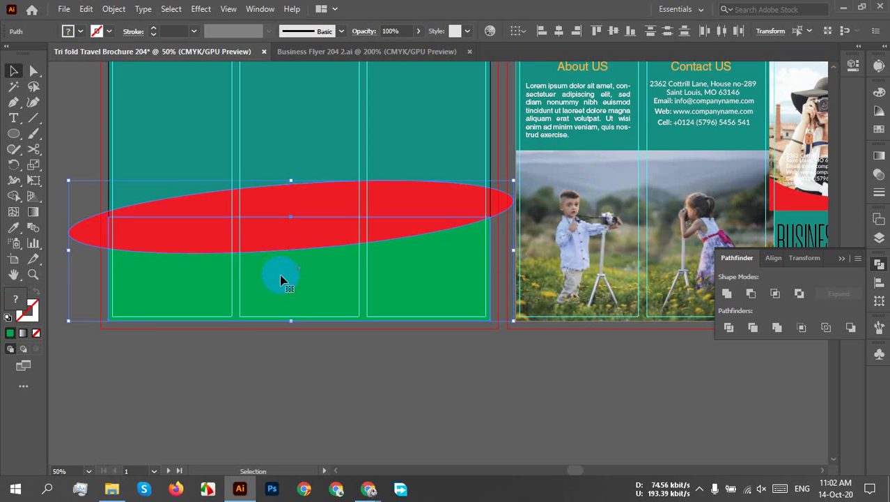
Move the red ellipse slightly up and enlarge it from its lower right corner, further beyond the page edge.
left_click(273, 232)
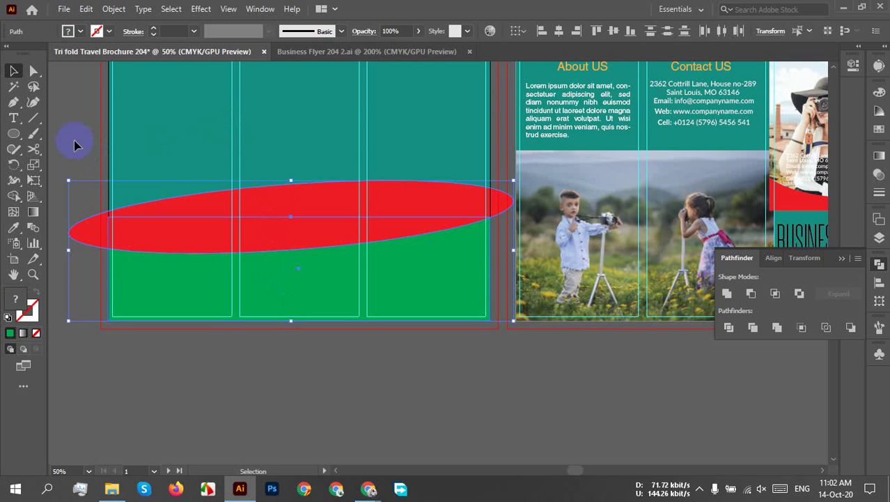
left_click(207, 223)
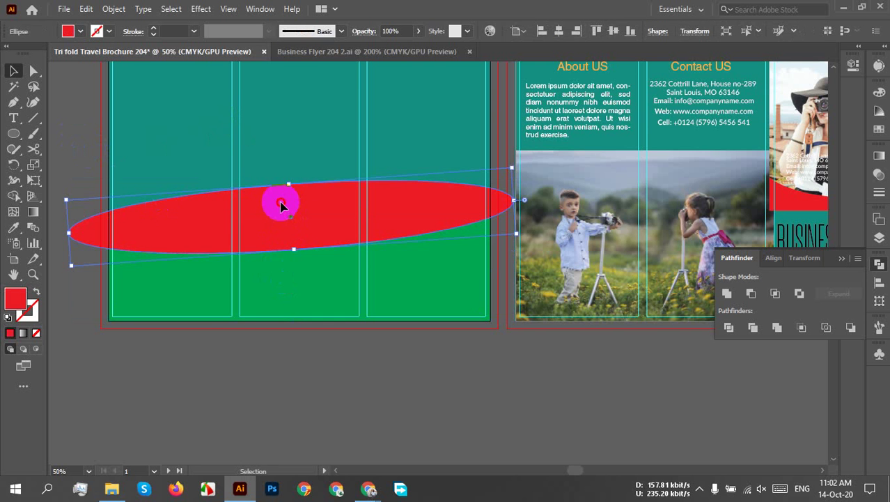
left_click_drag(280, 202, 280, 201)
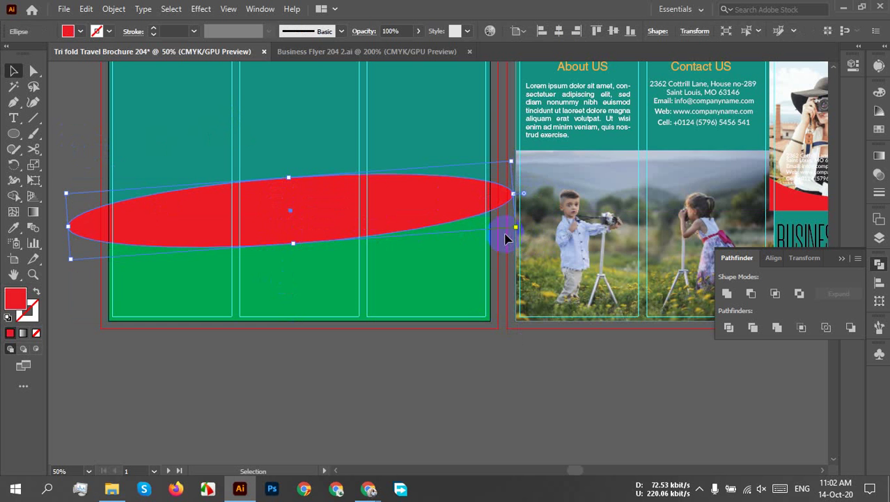
scroll(505, 239, "up", 3)
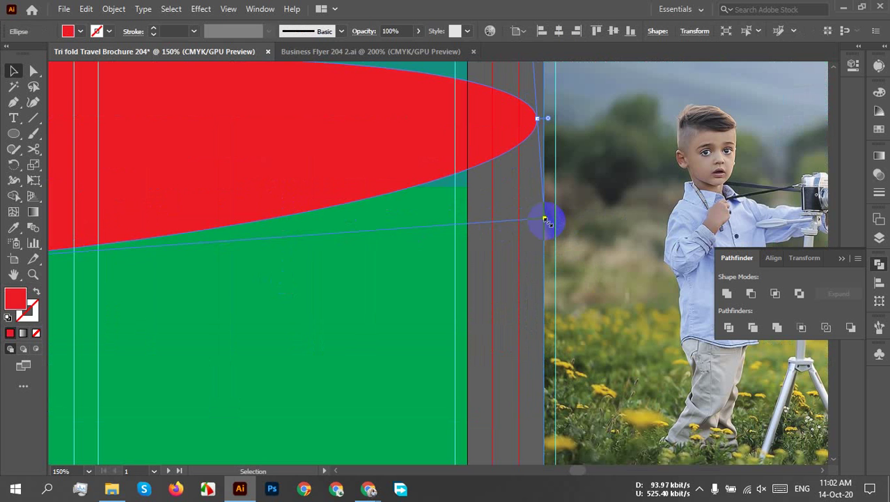
left_click_drag(549, 221, 576, 233)
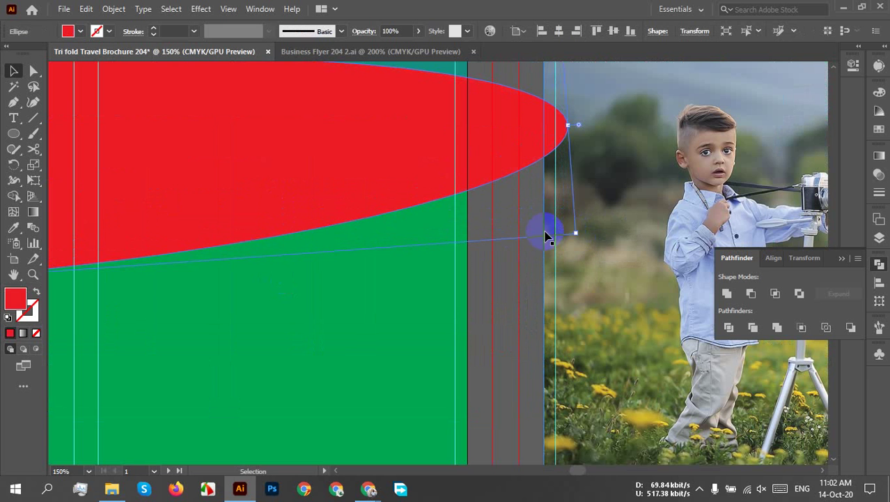
Subtract the enlarged red ellipse from the green rectangle, leaving a curved upper edge across the three panels.
scroll(305, 315, "down", 3)
left_click_drag(163, 297, 491, 298)
left_click(438, 331, "shift")
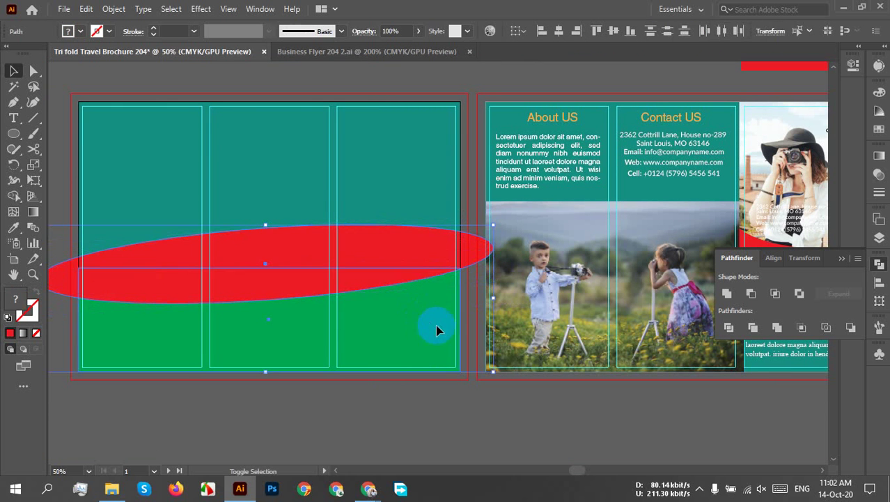
left_click(751, 293)
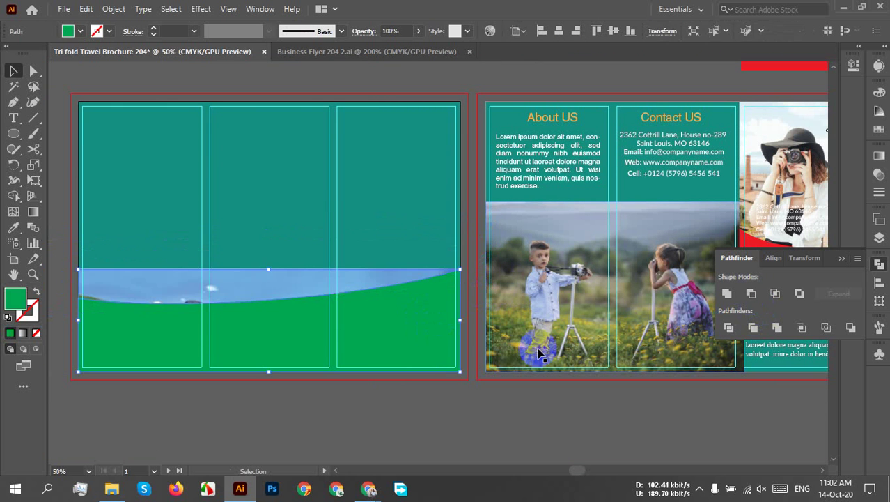
Try to stretch the green shape's top edge upward beyond the lake photo across the three panels.
left_click(271, 439)
scroll(139, 365, "up", 2)
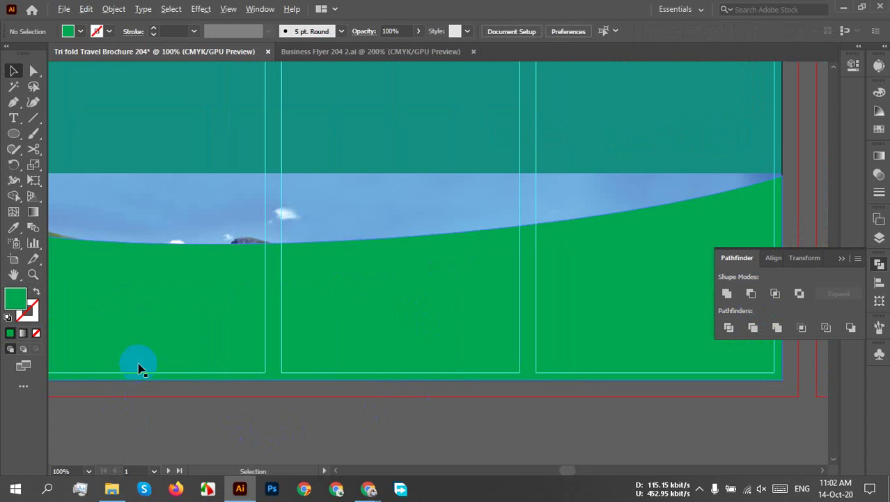
left_click(231, 289)
left_click_drag(397, 178, 399, 156)
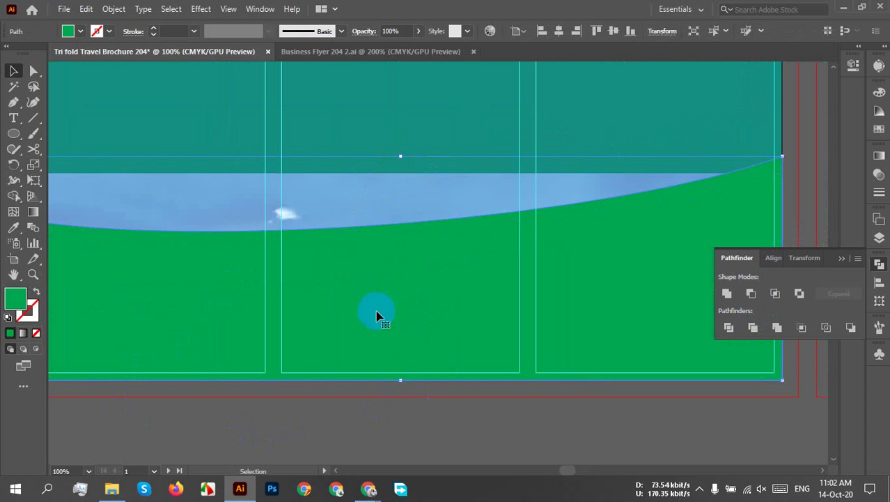
scroll(377, 316, "down", 2)
left_click_drag(401, 360, 315, 190)
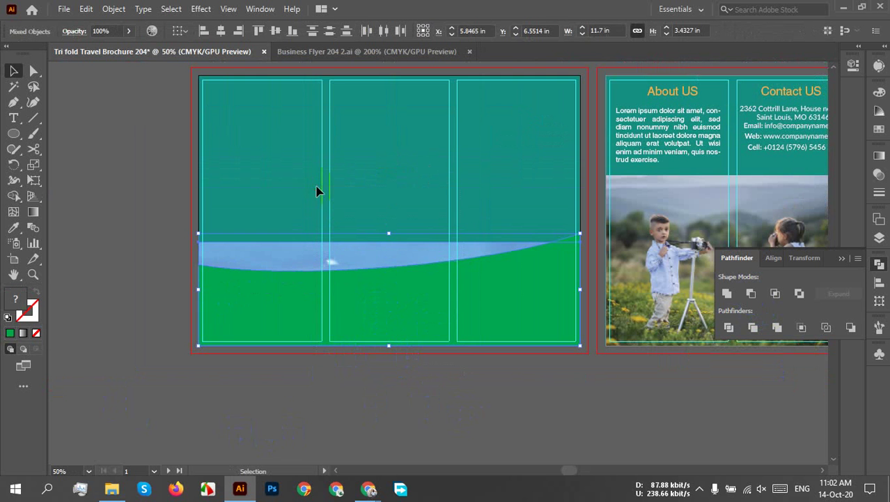
left_click(516, 367)
left_click_drag(515, 366, 512, 331)
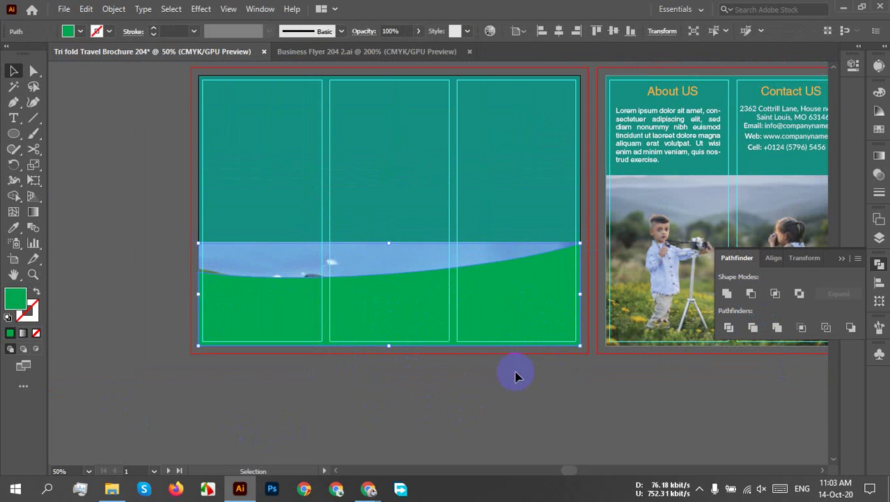
left_click(515, 375)
Adjust the direction handle of the green shape's upper-left anchor slightly upward to make the curved edge shallower.
left_click(317, 295)
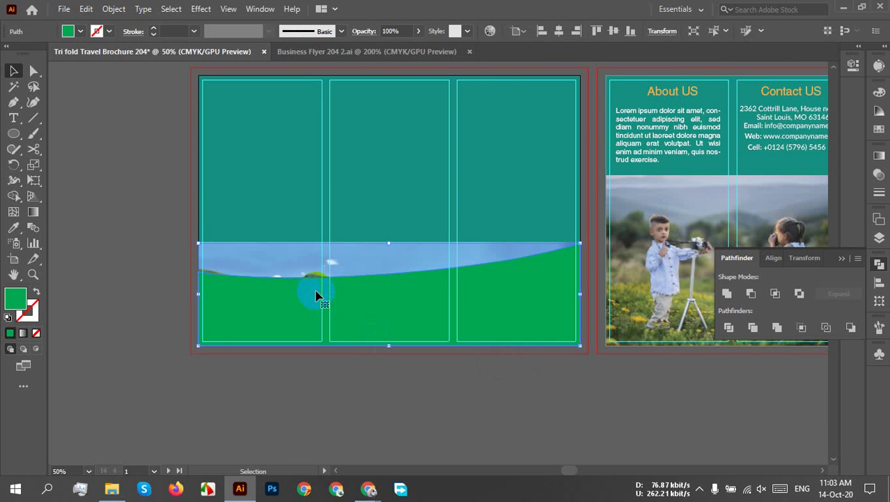
scroll(358, 366, "up", 2)
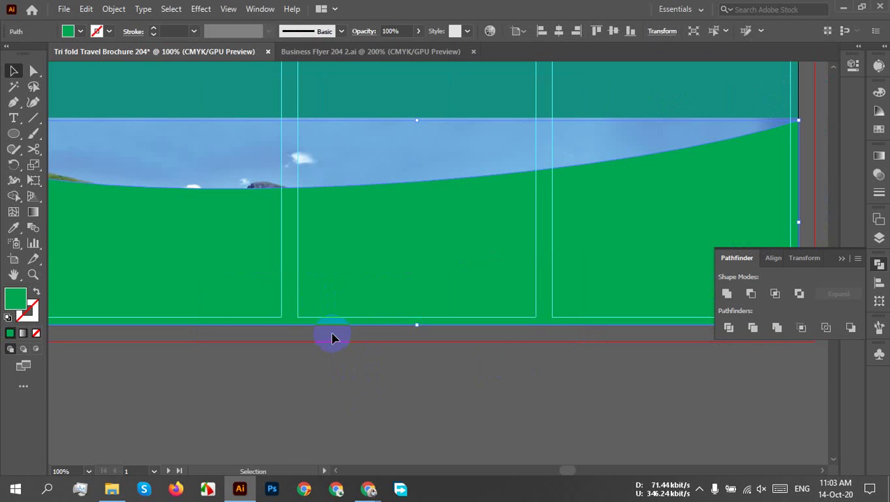
key("a")
left_click(315, 186)
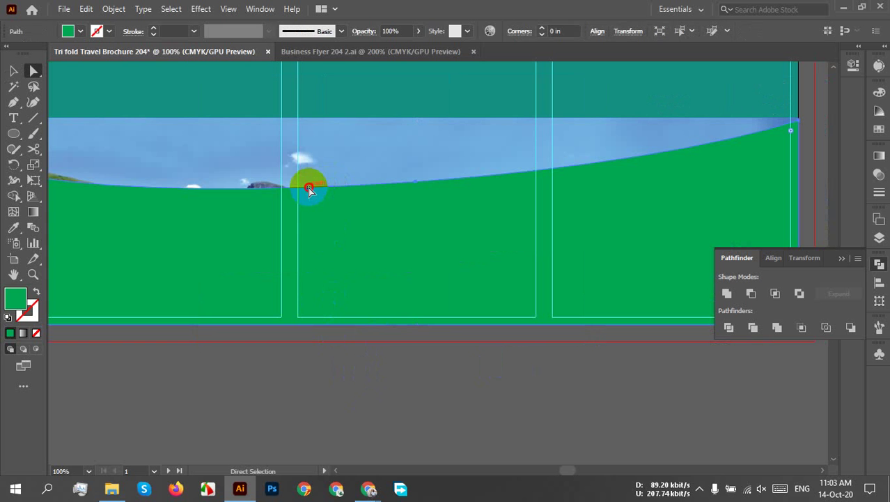
left_click_drag(247, 189, 246, 181)
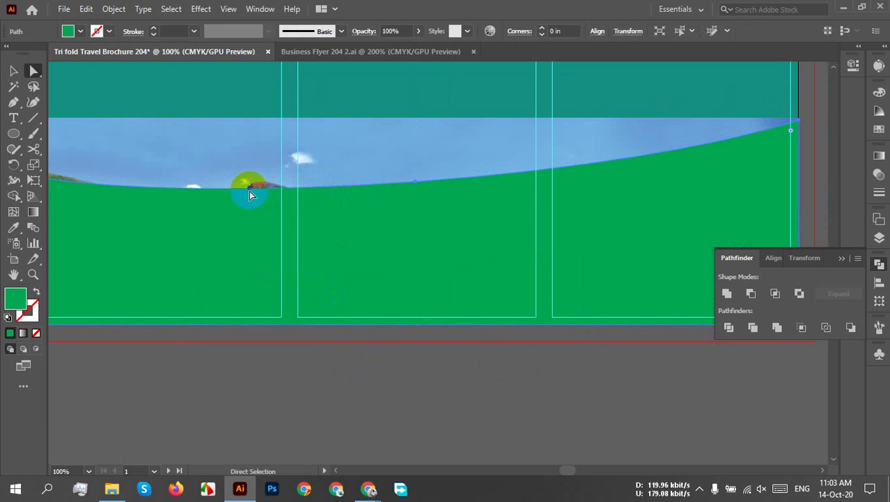
scroll(248, 191, "down", 2)
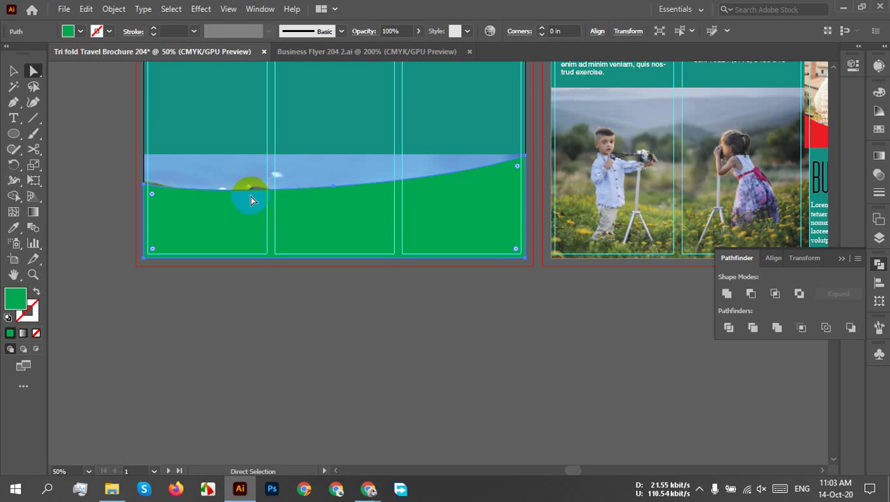
scroll(99, 188, "up", 2)
left_click(252, 194)
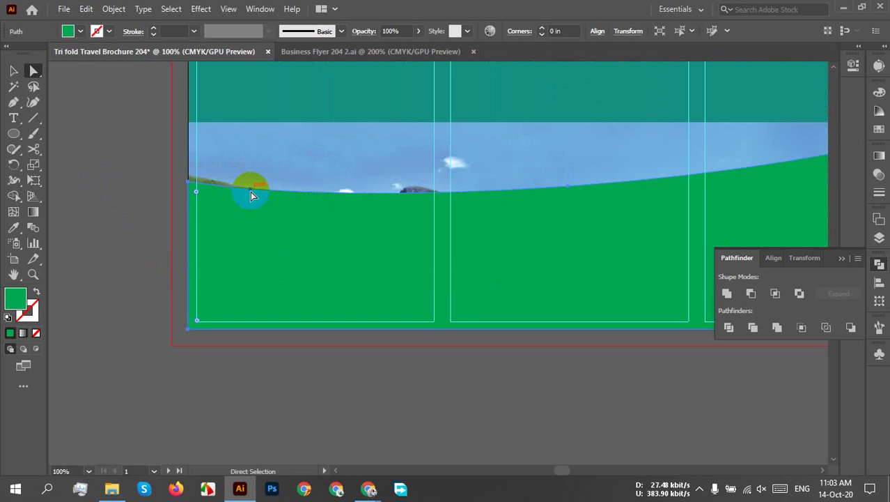
left_click_drag(197, 189, 188, 181)
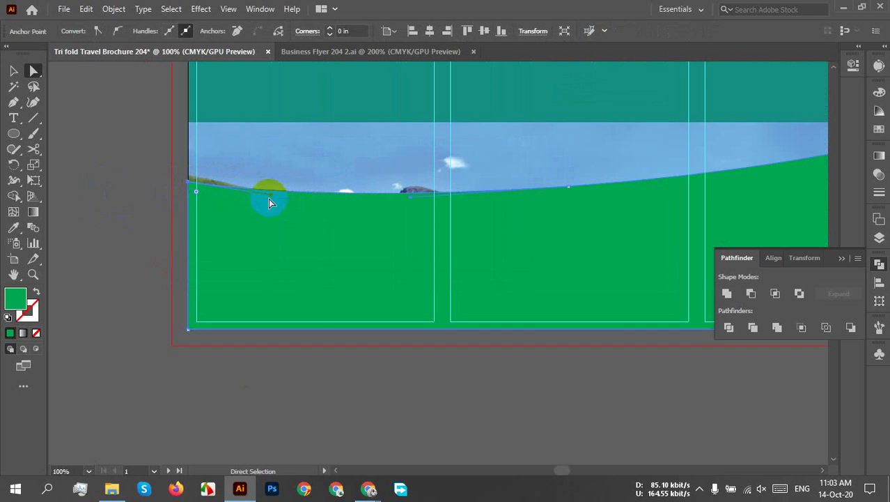
mouse_move(272, 194)
left_mouse_down()
mouse_move(270, 175)
mouse_move(270, 187)
left_mouse_up()
Try to flatten the green shape's curve by levelling the handle of its middle anchor.
left_click(570, 188)
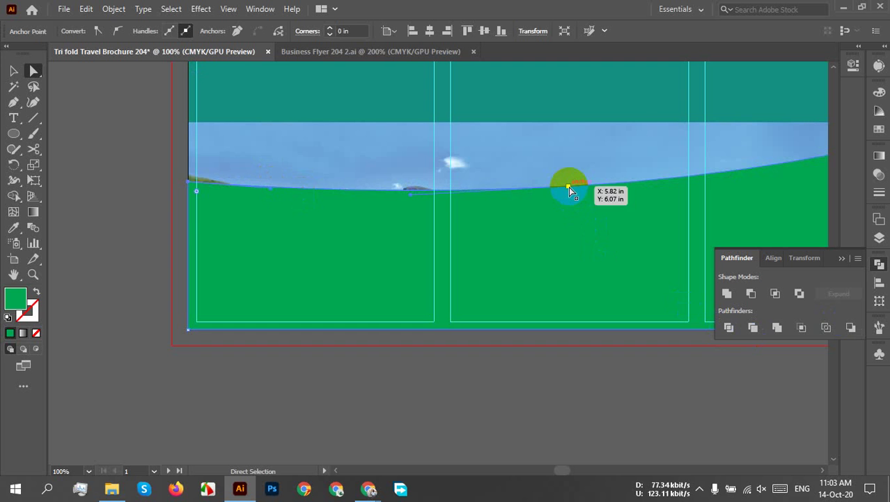
left_click_drag(573, 187, 411, 186)
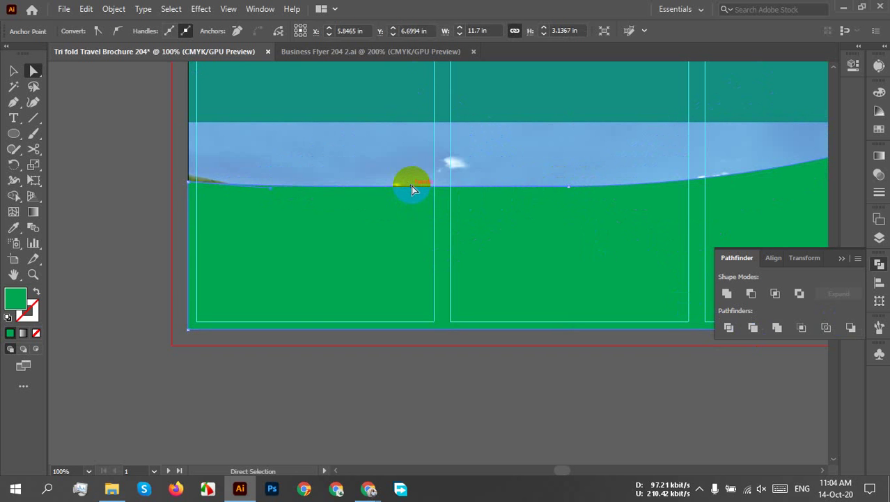
left_click(440, 244, "ctrl")
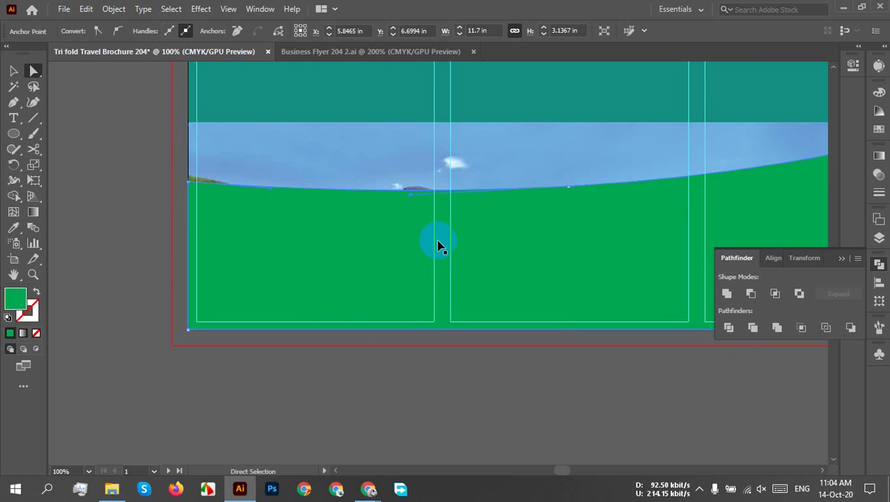
Raise the upper-left anchor and the middle anchor of the green shape's curved edge.
left_click_drag(188, 182, 189, 159)
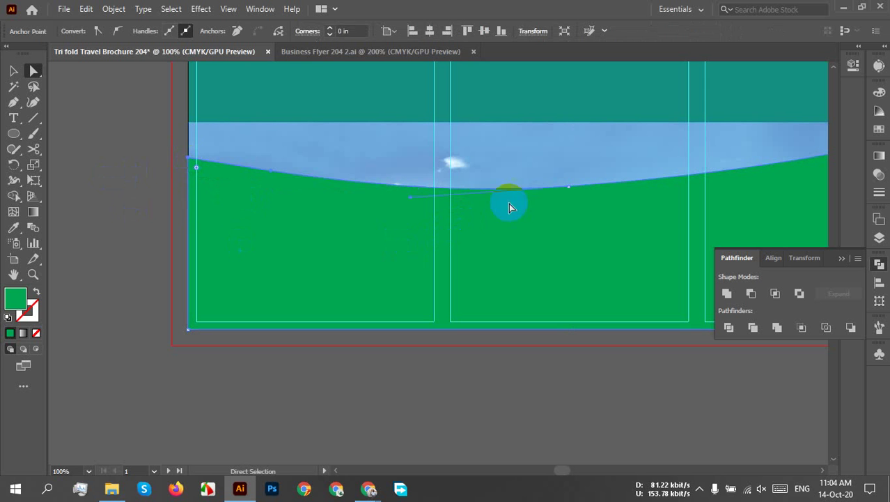
left_click_drag(569, 187, 569, 175)
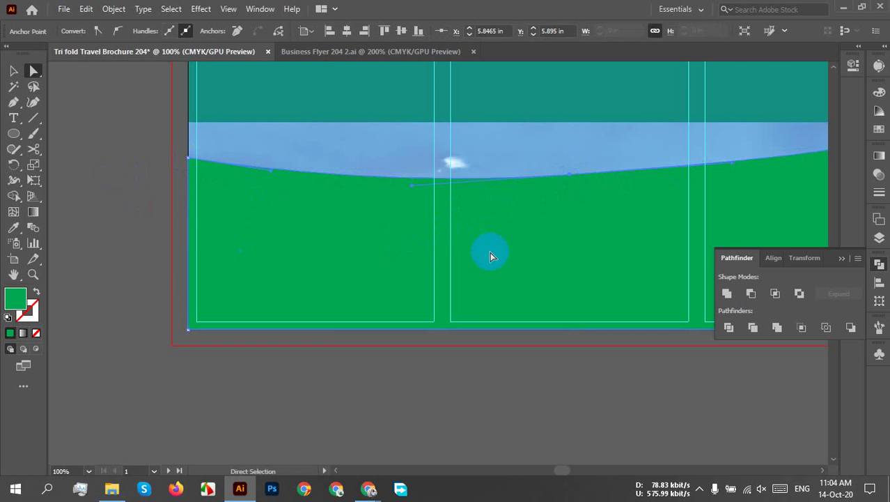
scroll(488, 259, "down", 2)
scroll(432, 272, "right", 3)
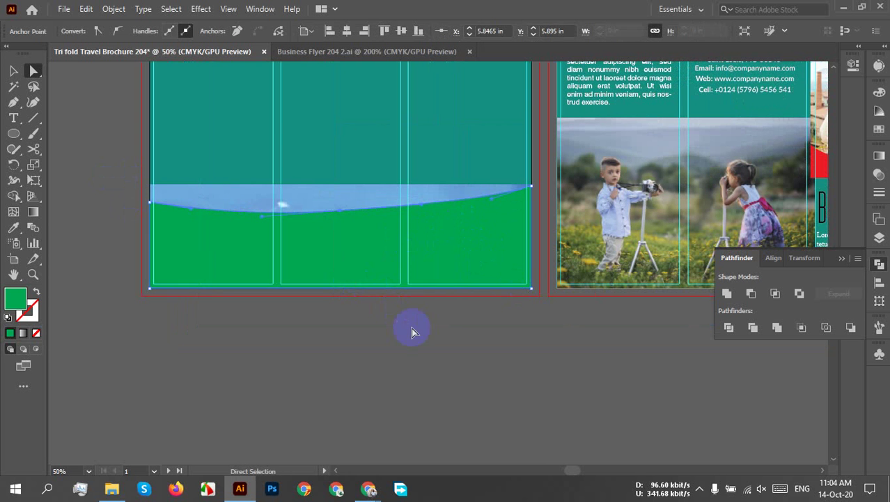
Make a clipping mask from the lake photo and the reshaped green curve, and clear the selection.
left_click(412, 334)
left_click_drag(294, 136, 338, 219)
right_click(366, 252)
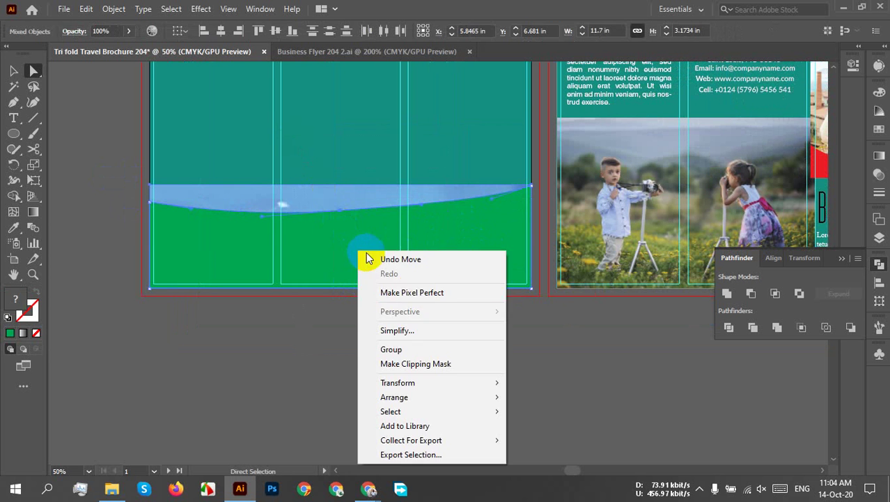
left_click(446, 364)
left_click(337, 338)
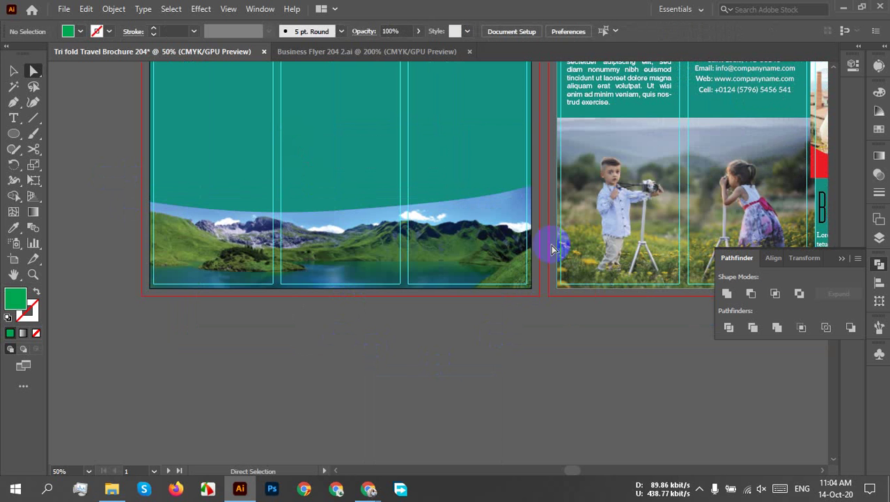
scroll(324, 303, "down", 1)
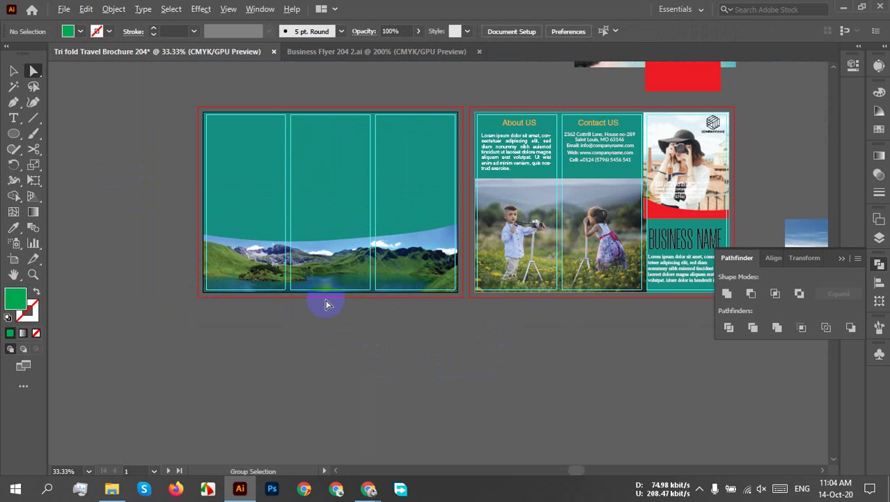
left_click(13, 70)
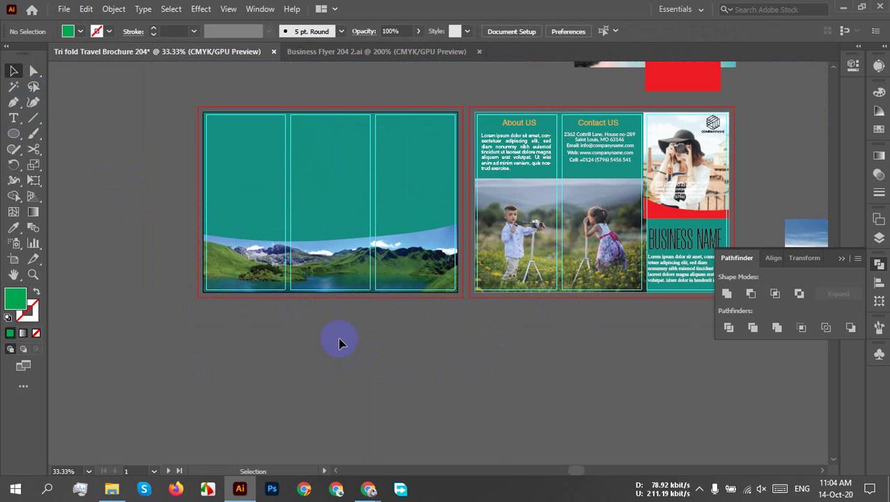
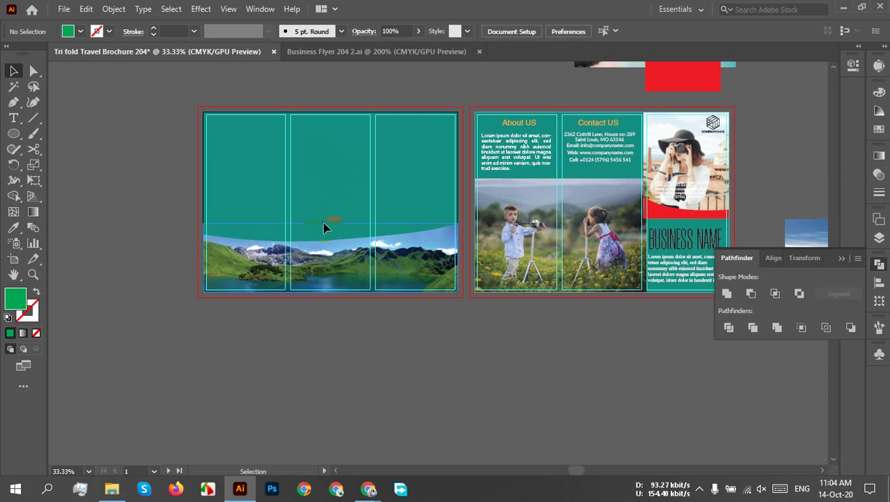
Add a two-line text reading "Travel with us" and "save 40%" in the upper part of the inner page's third panel.
scroll(324, 224, "up", 1)
scroll(303, 185, "up", 2)
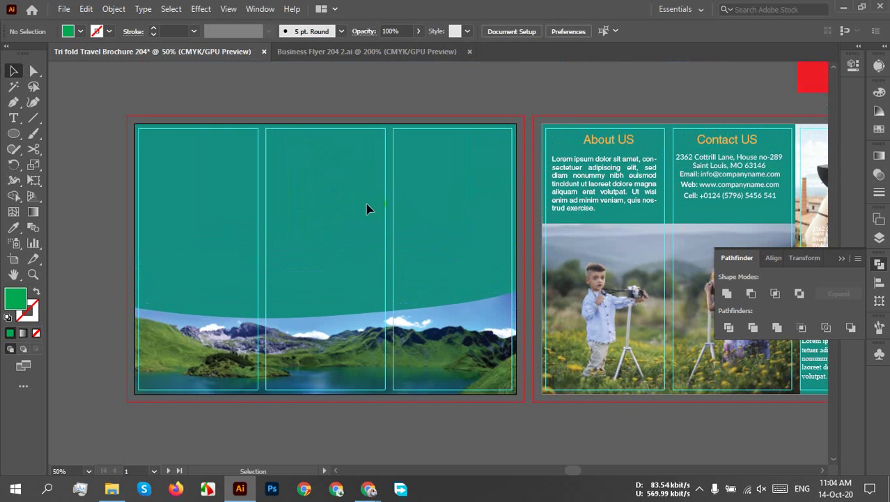
left_click(14, 117)
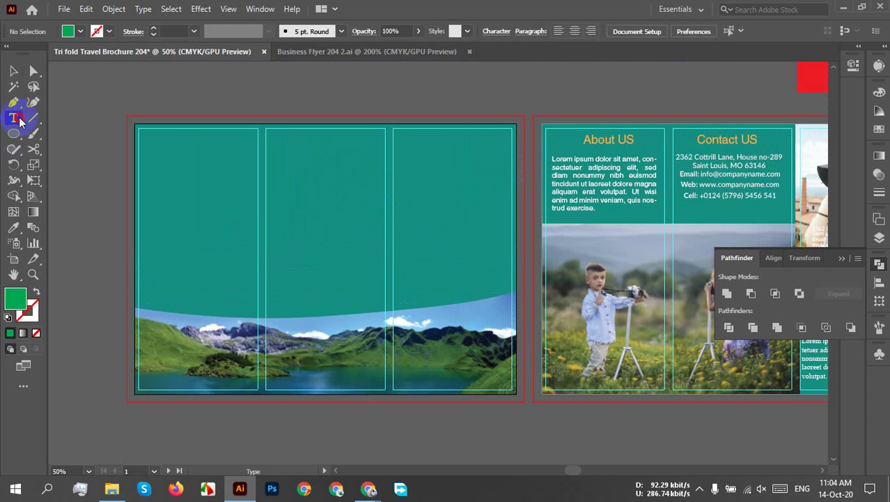
left_click(535, 218)
left_click(417, 176)
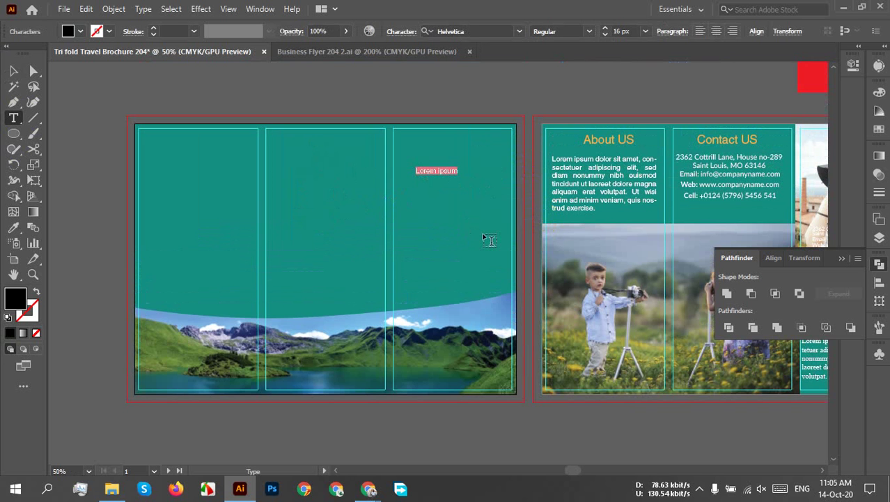
type("Travel with us")
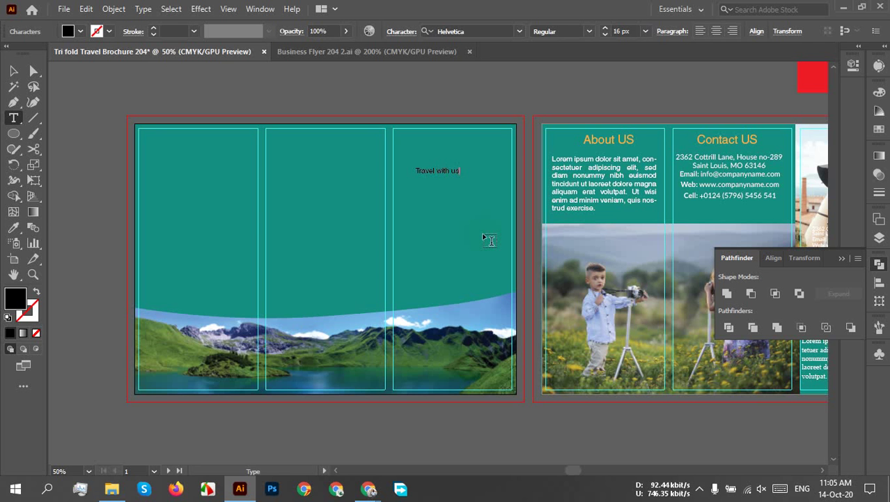
key("Return")
type("save 40%")
Enlarge the two-line text to about 46 px and move it to the left edge of the third panel.
left_click(13, 70)
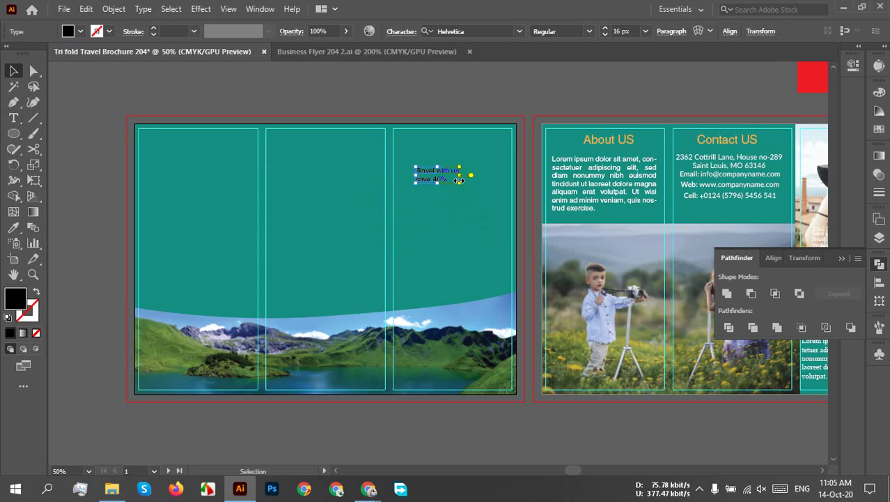
left_click_drag(458, 184, 537, 232)
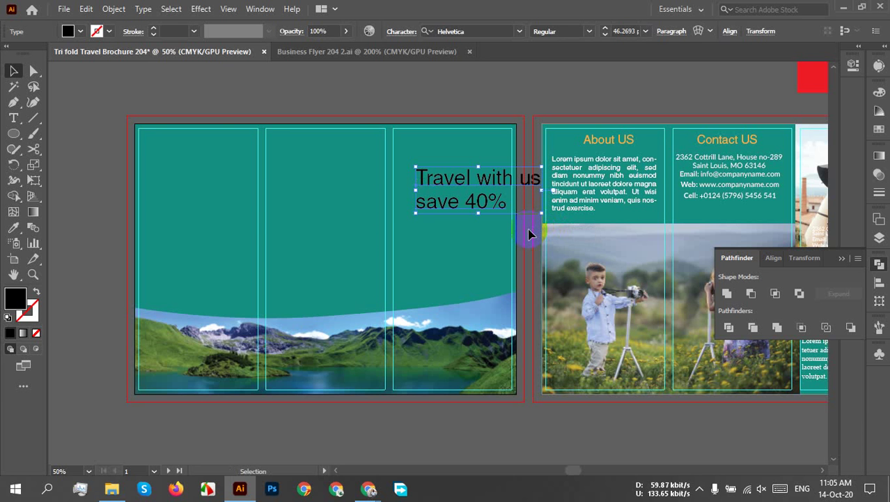
scroll(529, 235, "up", 3)
scroll(481, 186, "up", 3)
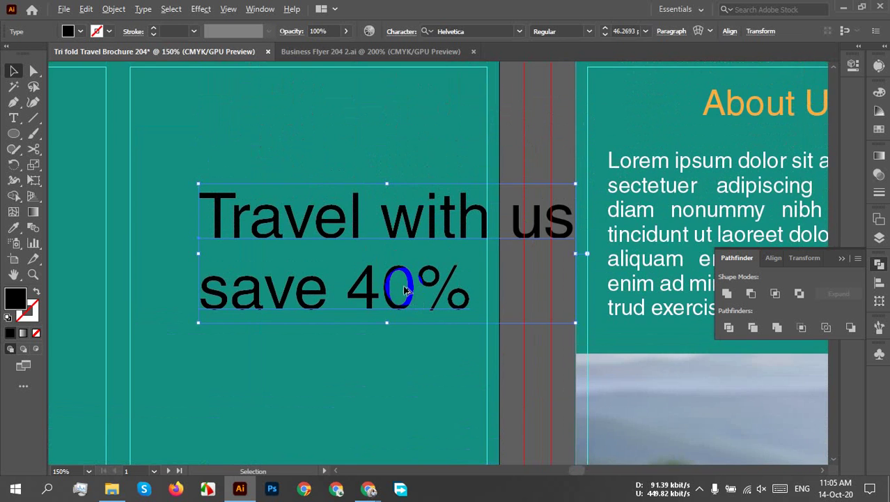
scroll(406, 291, "down", 2)
left_click_drag(368, 253, 317, 235)
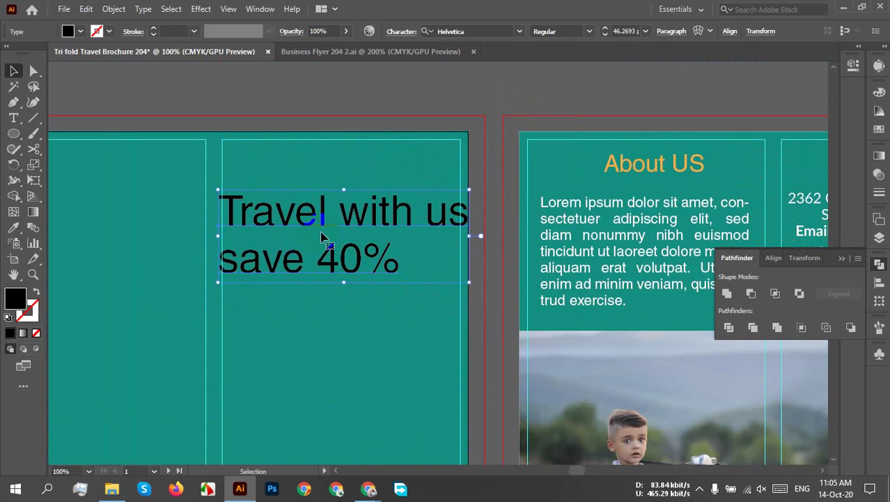
scroll(322, 236, "down", 1)
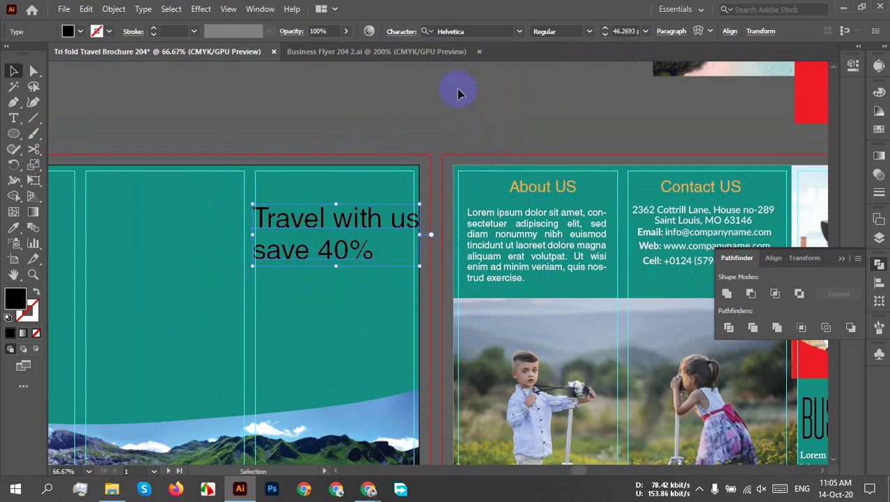
Change the case of the "Travel with us save 40%" text to uppercase.
left_click(469, 31)
left_click(13, 70)
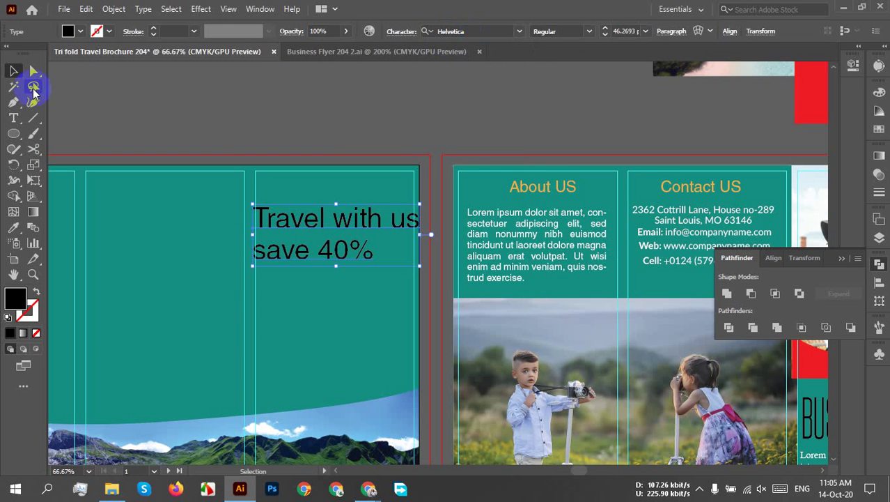
left_click(142, 10)
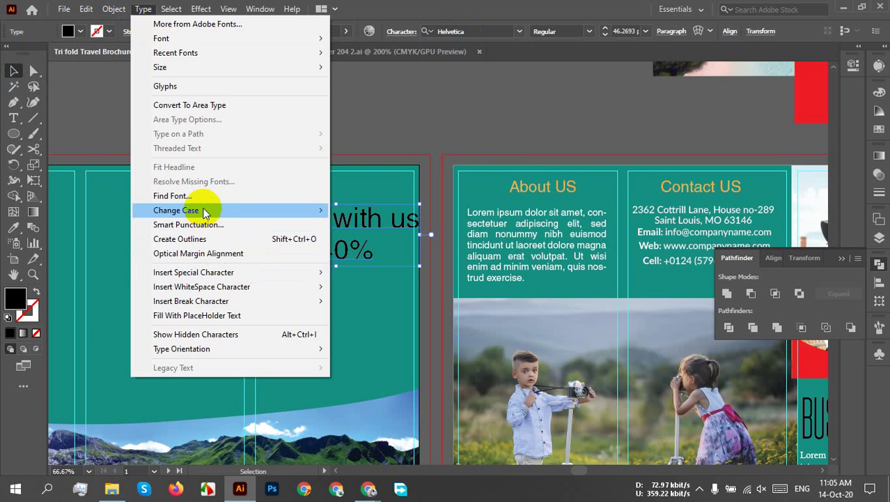
mouse_move(209, 210)
left_click(395, 209)
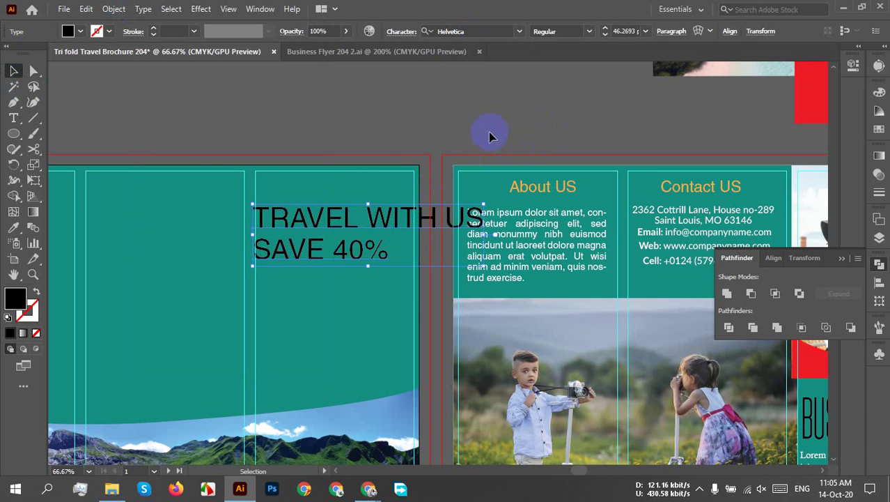
Break the headline after "TRAVEL" so "WITH US" starts its own line, and move the text block inside the third panel.
double_click(365, 220)
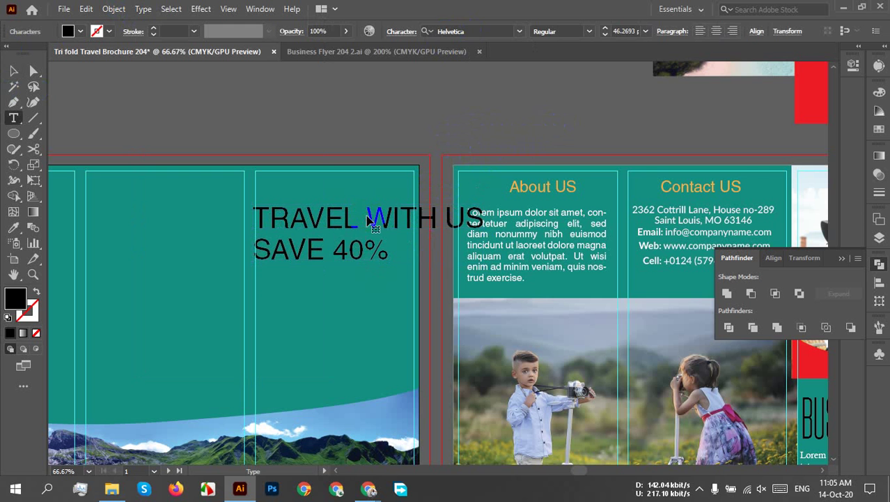
key("BackSpace")
key("Return")
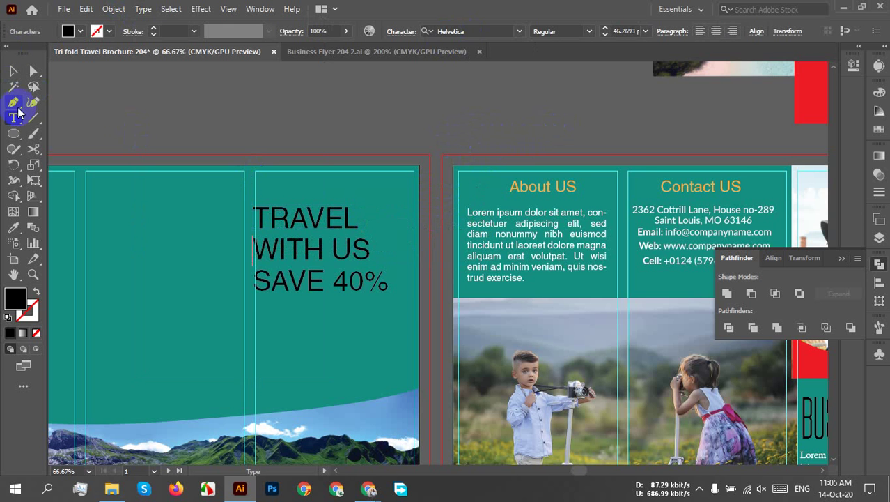
left_click(14, 71)
left_click_drag(325, 242, 337, 249)
scroll(335, 253, "up", 2, "alt")
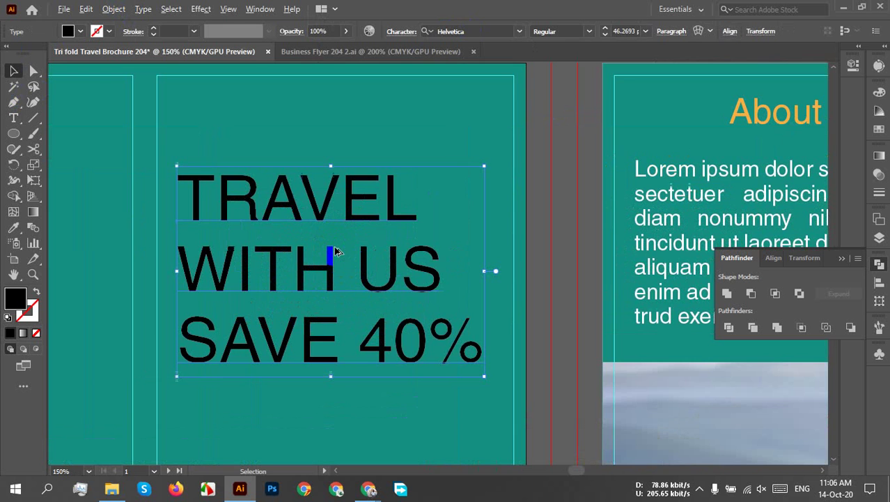
Enlarge the three-line headline to about 49 px so it nearly fills the width of the third panel.
left_click(486, 164, "shift")
left_click_drag(486, 165, 500, 148)
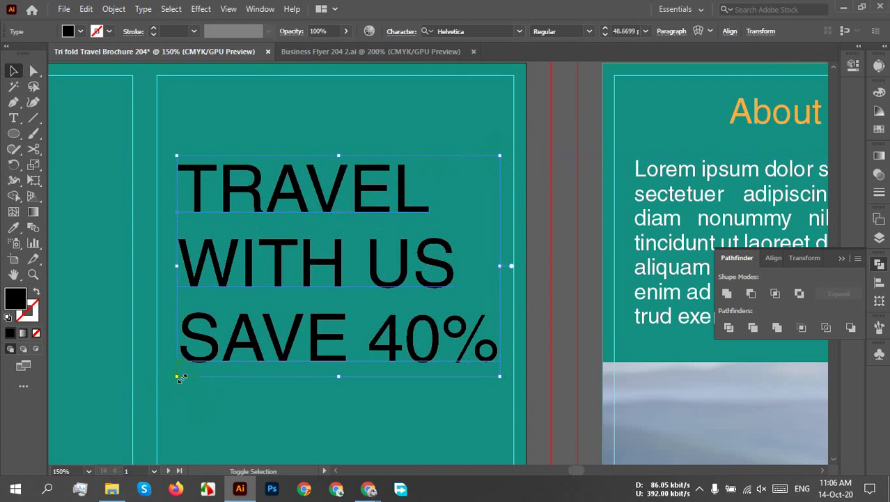
left_click_drag(179, 377, 174, 382)
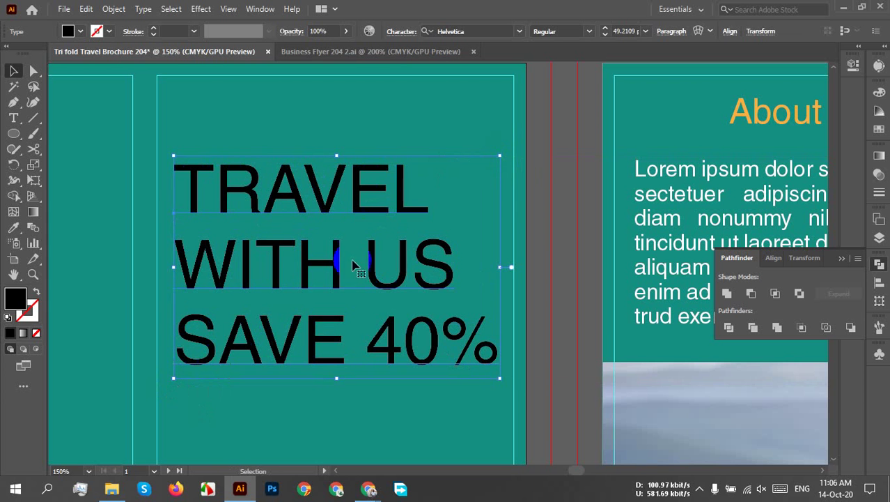
Set the font size of the word "TRAVEL" in the headline to 62 px.
double_click(312, 199)
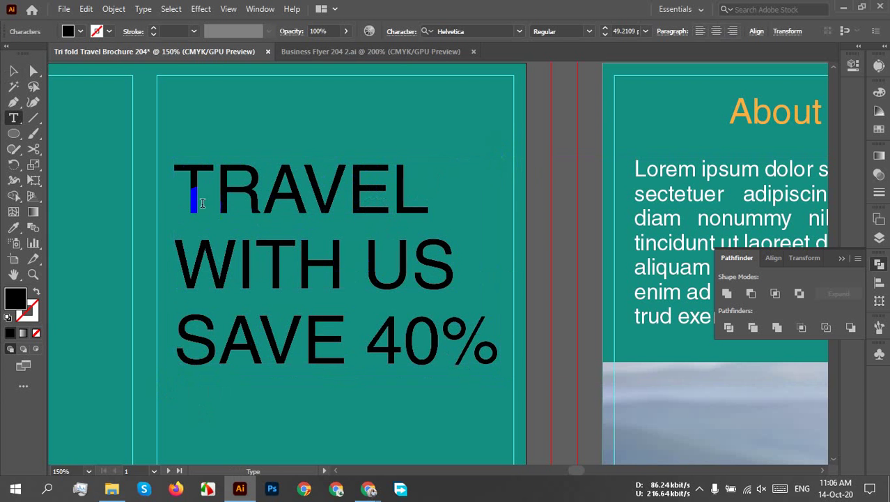
left_click_drag(190, 185, 457, 179)
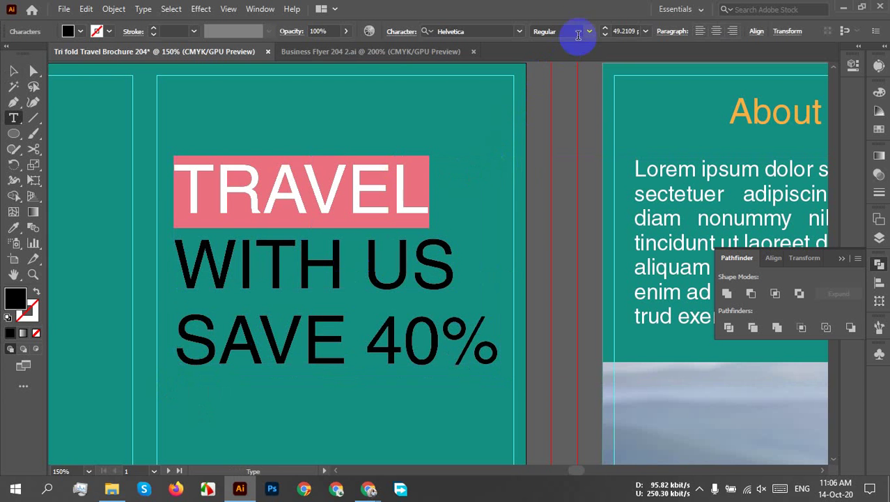
left_click(631, 31)
key("Up")
key("Up")
key("Up")
key("Up")
key("Up")
key("Up")
key("Up")
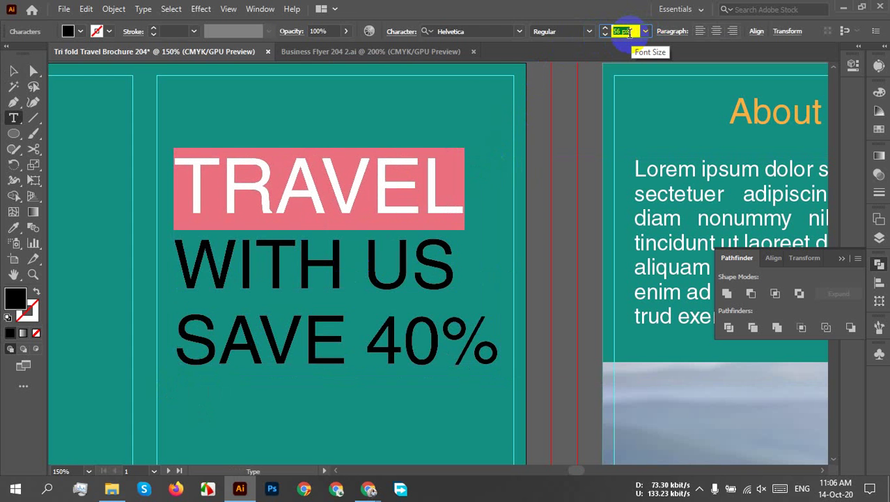
key("Up")
key("Up")
key("Up")
key("Up")
key("Up")
key("Up")
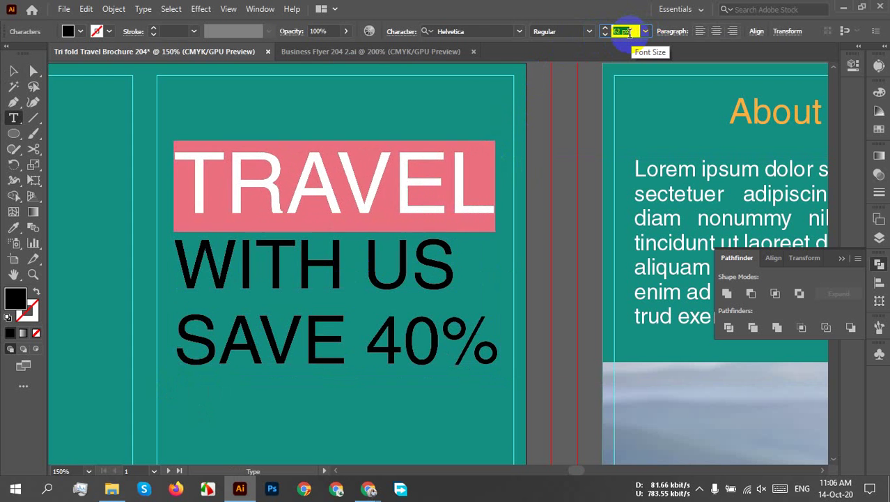
key("Up")
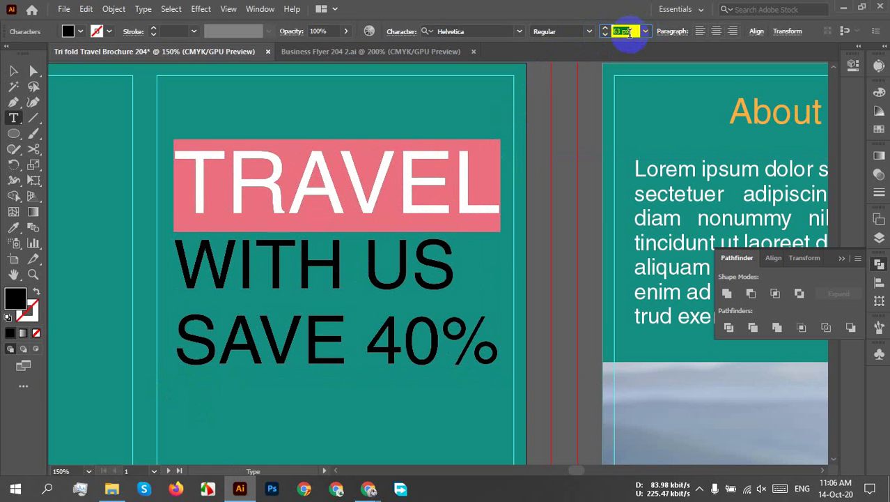
key("Down")
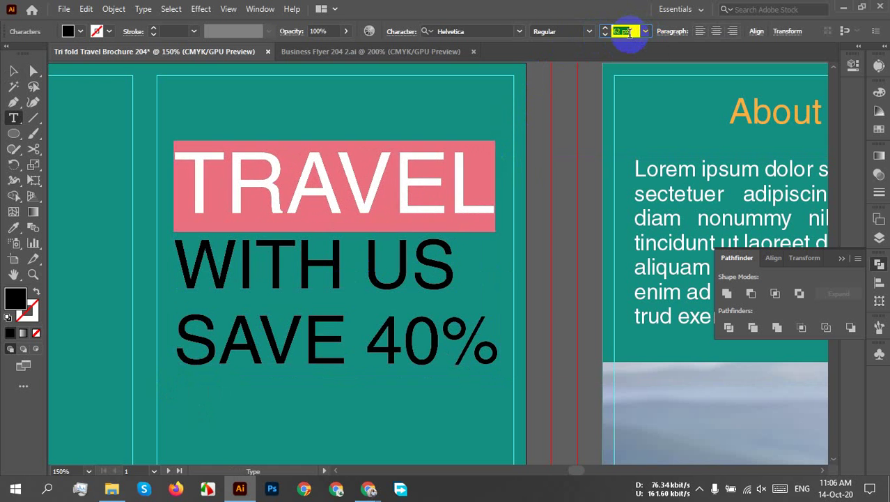
Set the font size of the "WITH US" line to 57 px and clear the selection.
left_click_drag(306, 273, 445, 264)
double_click(289, 273)
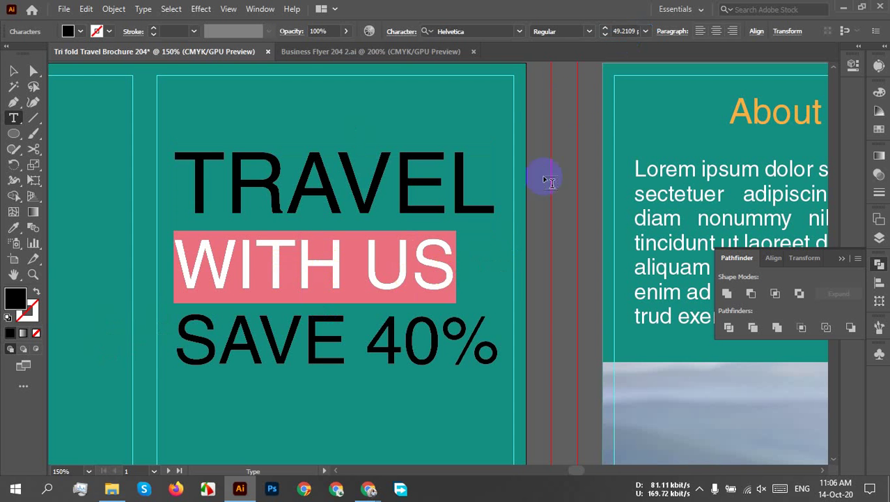
left_click(623, 31)
key("Up")
key("Up")
key("Up")
key("Up")
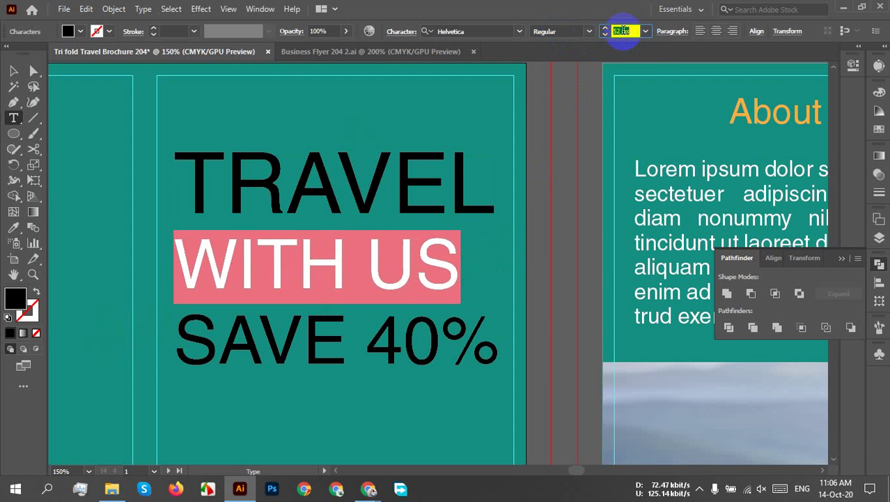
key("Up")
key("Up")
key("Up")
key("Up")
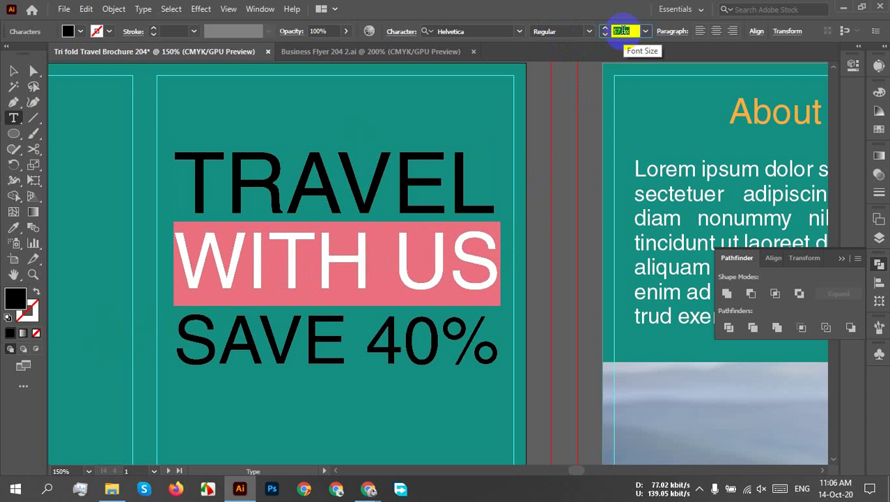
left_click(13, 70)
left_click(291, 111)
scroll(291, 111, "down", 3)
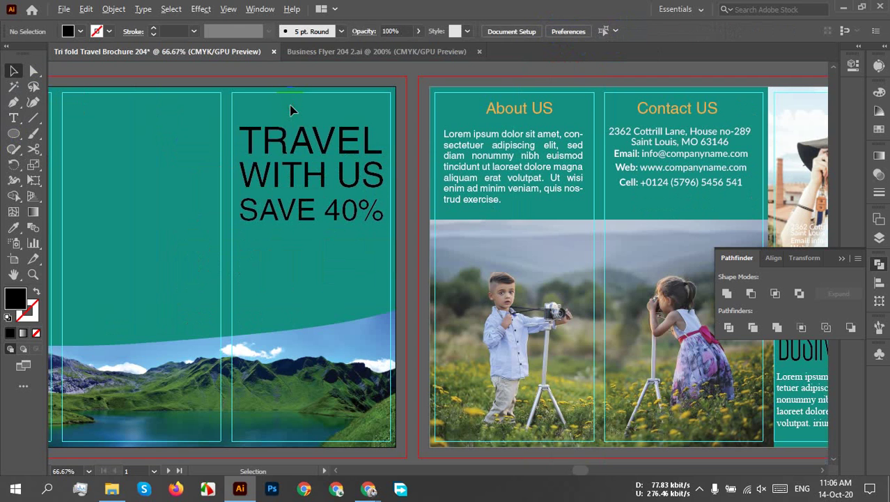
Duplicate the headline, apply the Morganite Light style sampled from the "BUSINESS" title to the copy, and move it to the middle panel.
left_click_drag(310, 181, 291, 198)
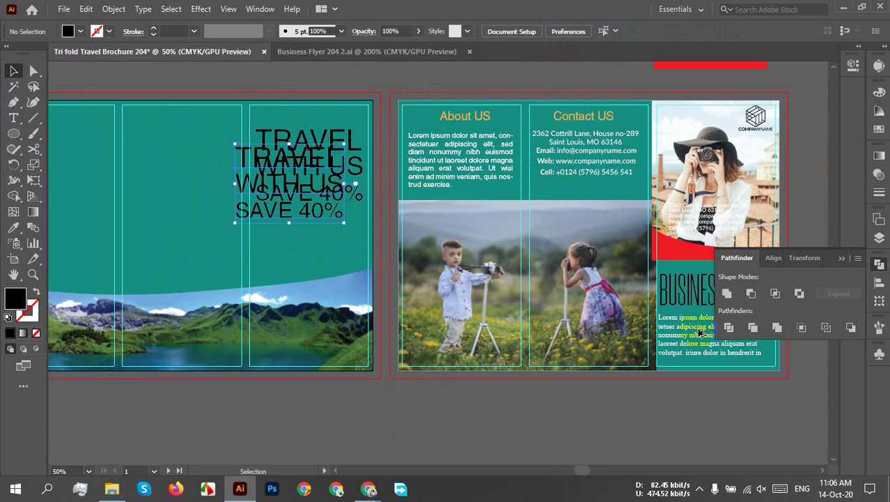
key("i")
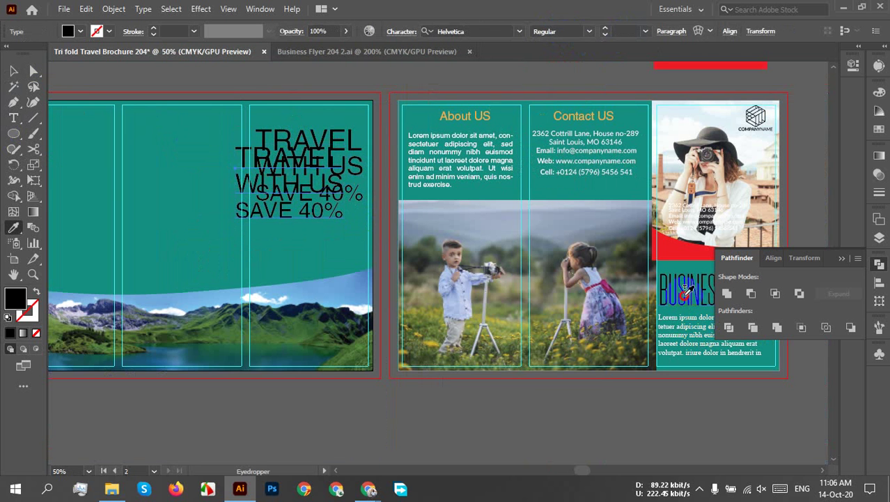
left_click(687, 287)
left_click(434, 304)
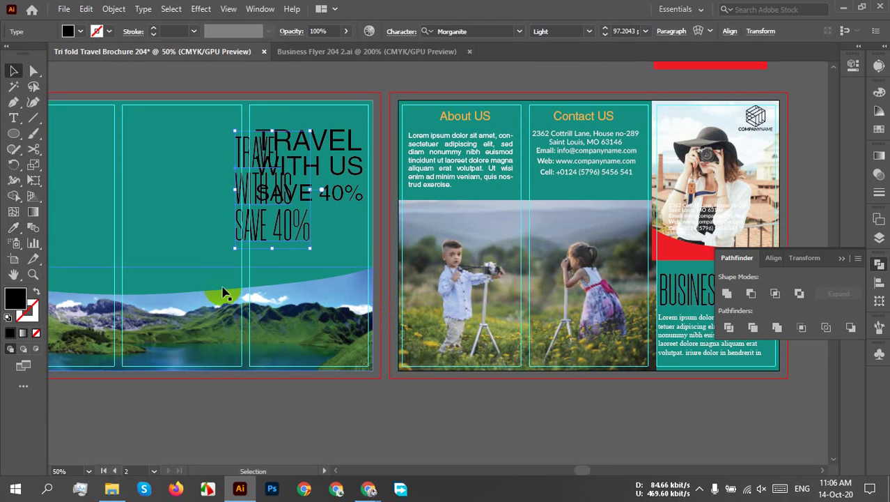
key("v")
left_click_drag(279, 235, 188, 230)
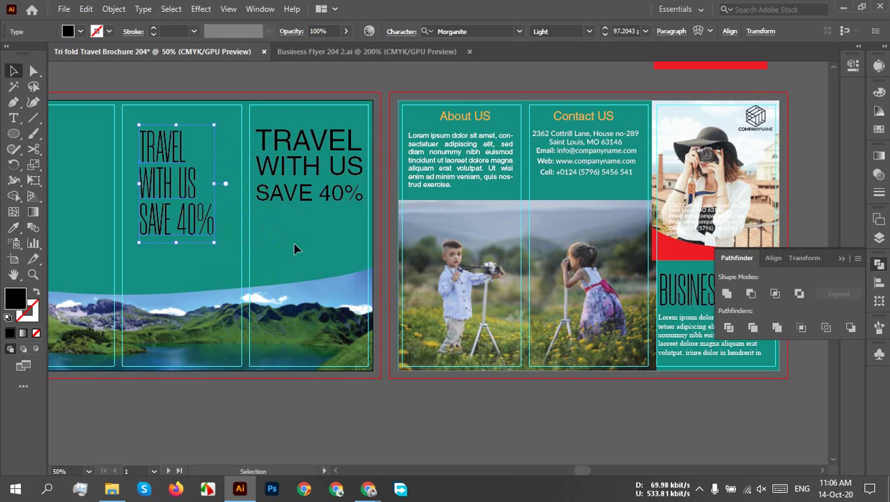
left_click(294, 261)
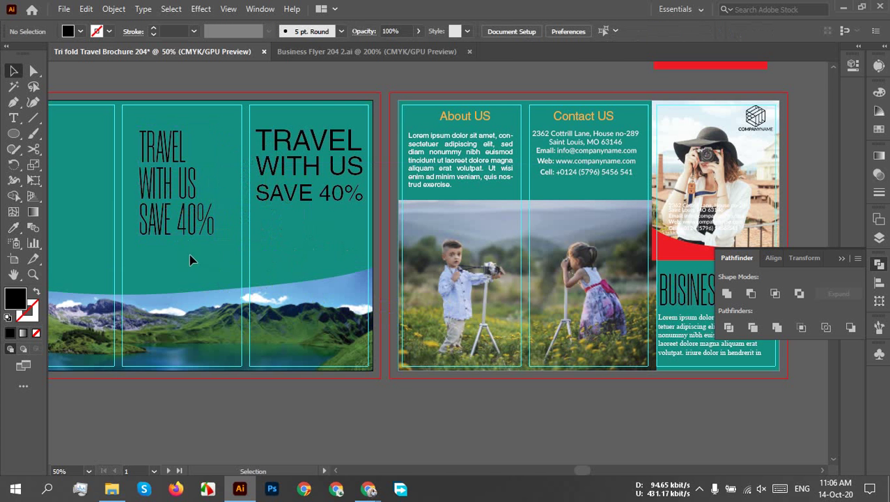
Delete the original Helvetica headline and move the Morganite copy into the third panel in its place.
scroll(155, 219, "up", 2)
scroll(160, 216, "down", 2)
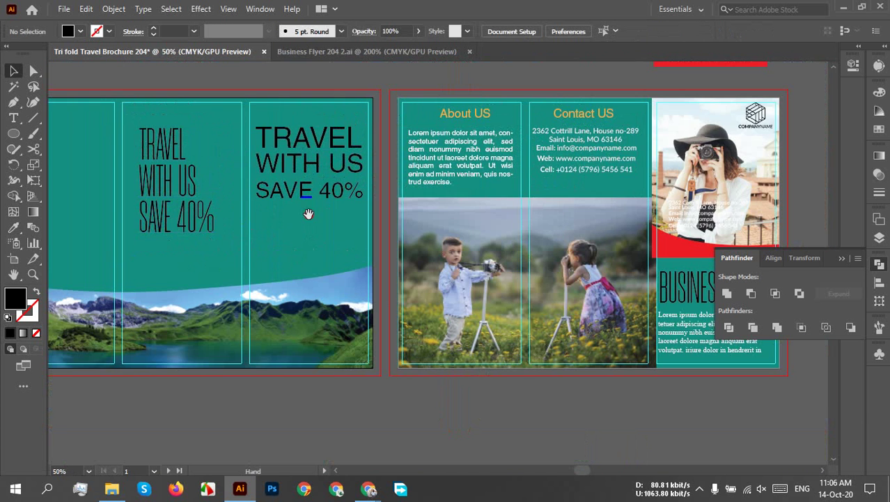
scroll(251, 240, "up", 1)
scroll(250, 240, "right", 1)
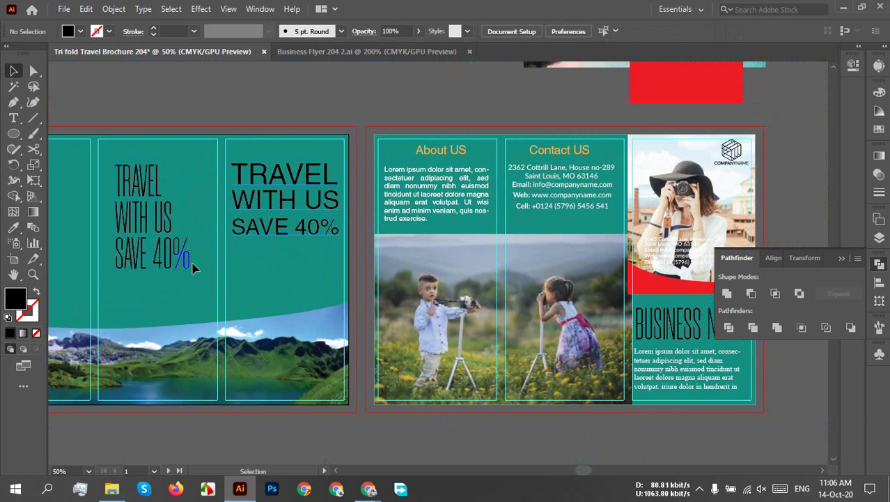
left_click(299, 230)
key("Delete")
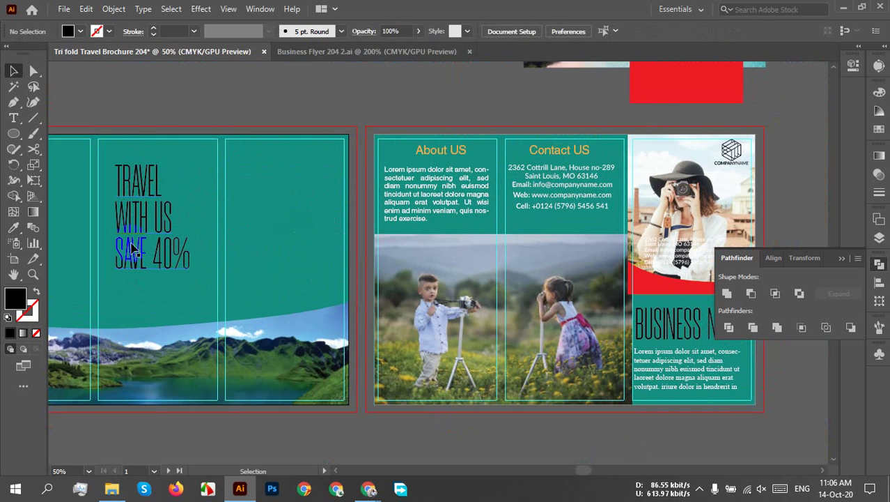
left_click_drag(133, 248, 266, 248)
Set the headline's tracking to 100 and move it close to the left guide of the third panel.
scroll(291, 252, "up", 1)
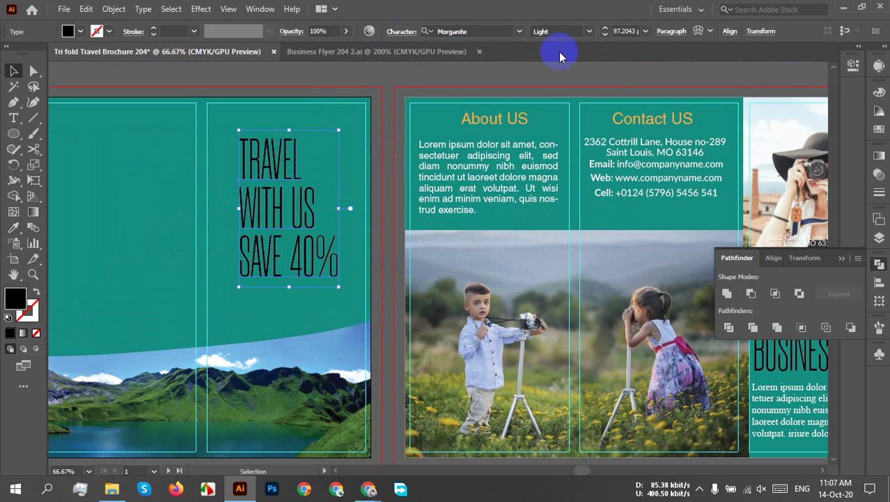
left_click(335, 165, "ctrl")
key("ctrl+t")
left_click(336, 165)
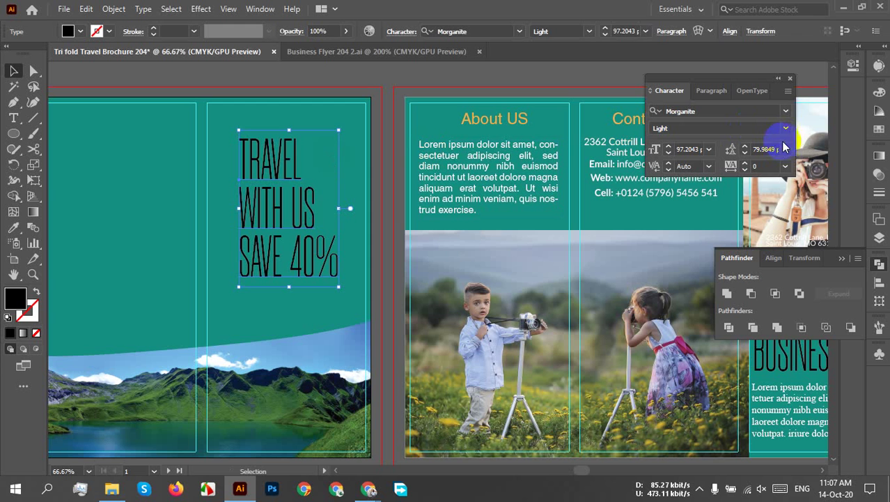
left_click(786, 166)
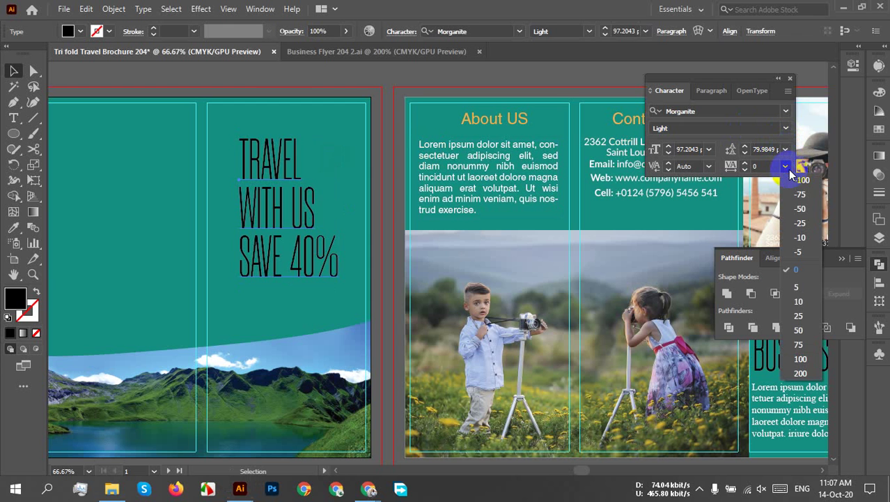
left_click(801, 360)
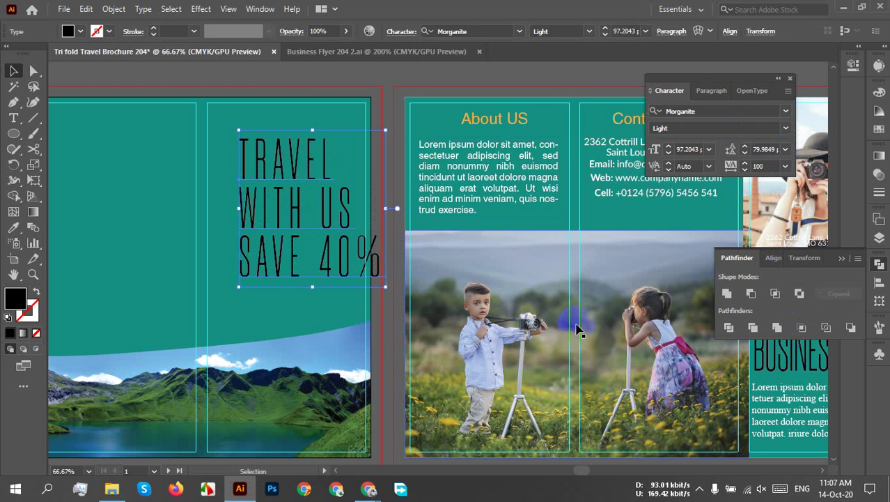
left_click_drag(294, 219, 269, 223)
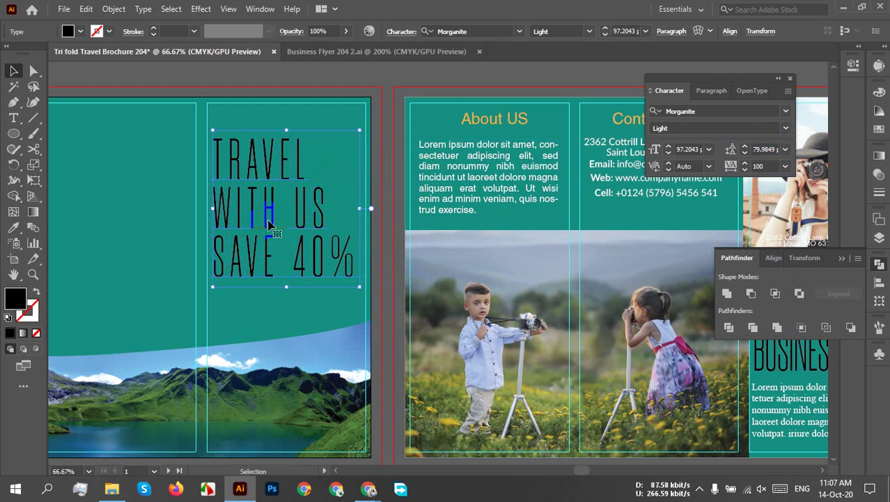
Set the tracking of the word "TRAVEL" in the headline to 200.
double_click(265, 173)
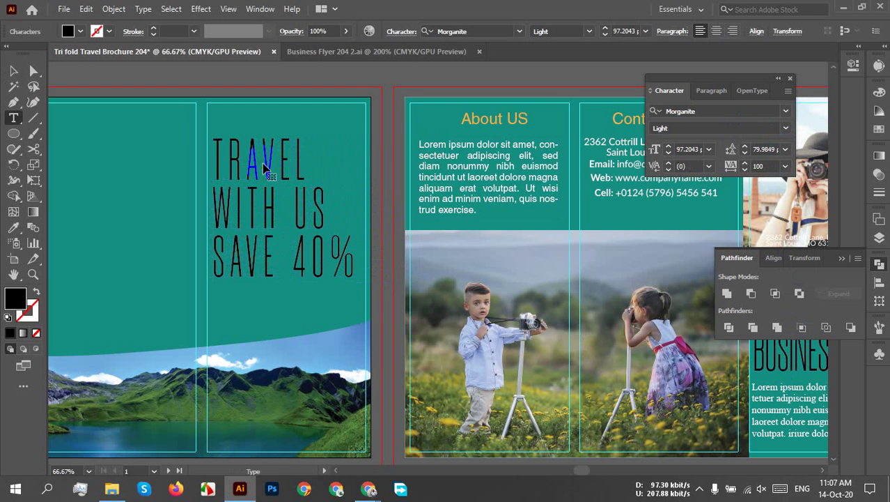
double_click(218, 157)
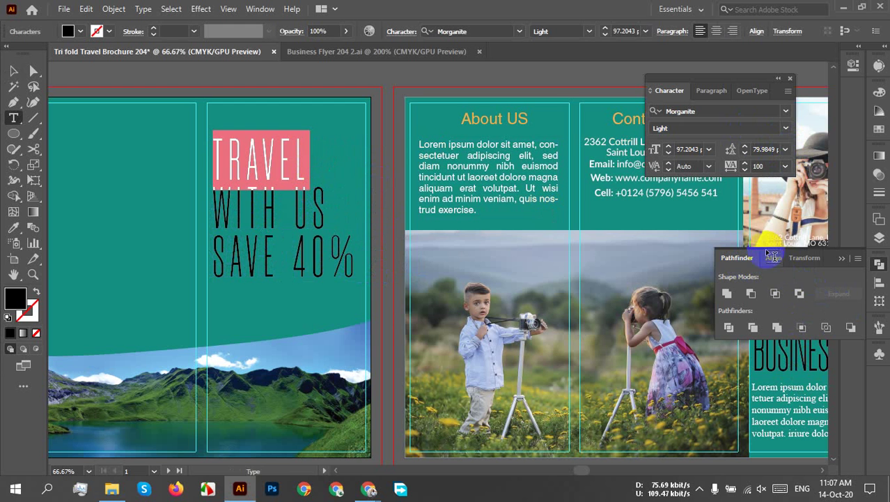
left_click(784, 163)
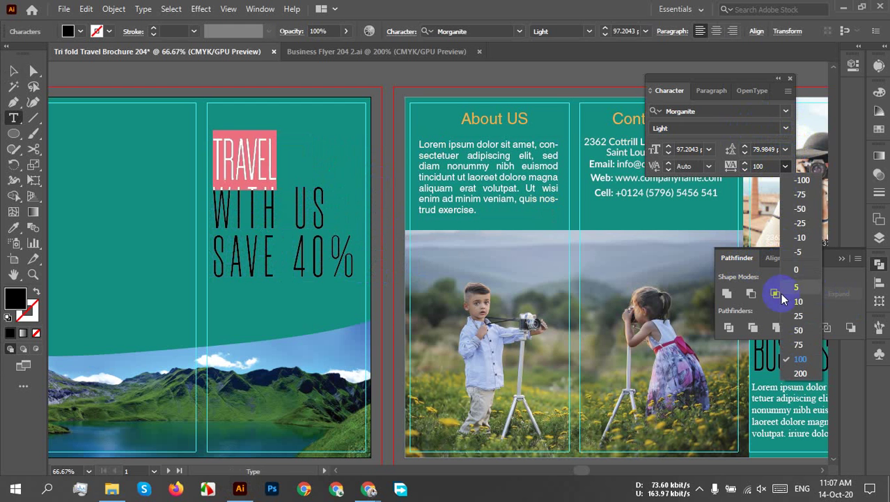
left_click(801, 373)
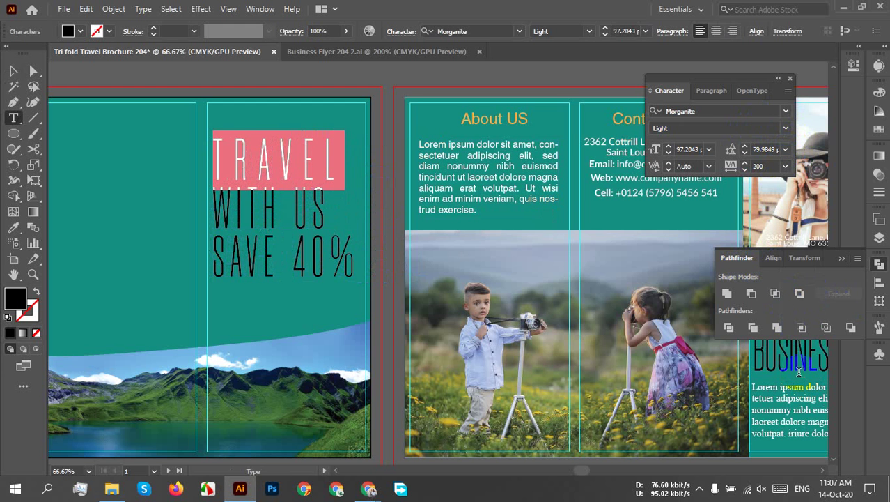
left_click(296, 214)
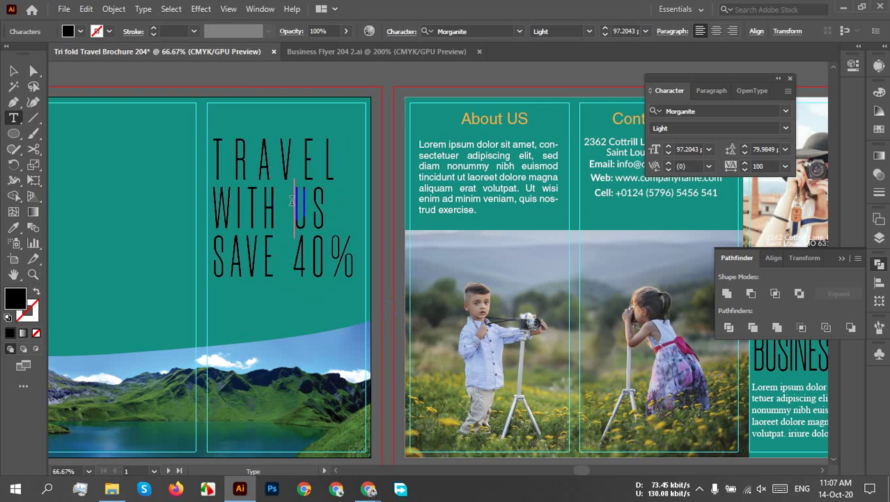
Try the SemiBold style of Morganite on the whole "TRAVEL WITH US SAVE 40%" headline.
left_click(14, 69)
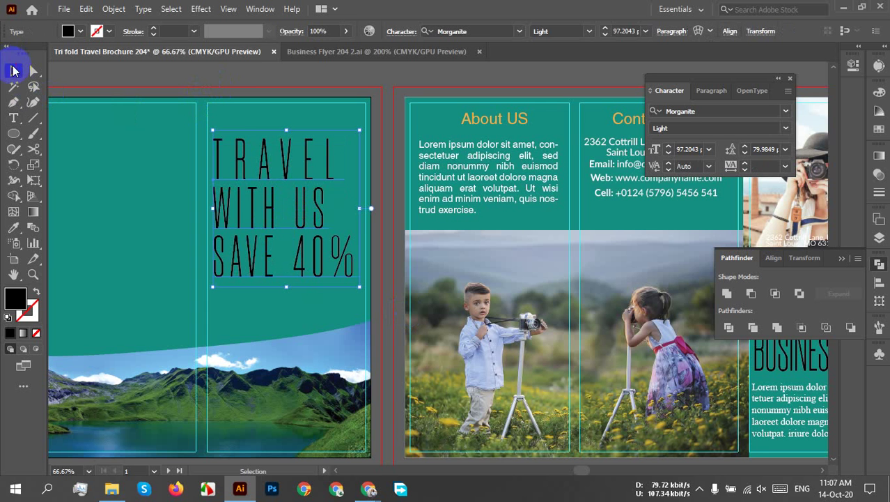
left_click(589, 32)
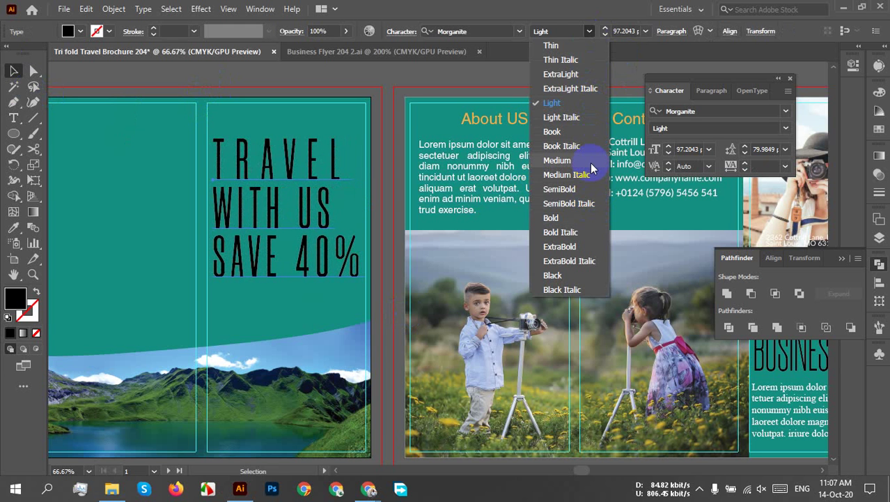
left_click(581, 188)
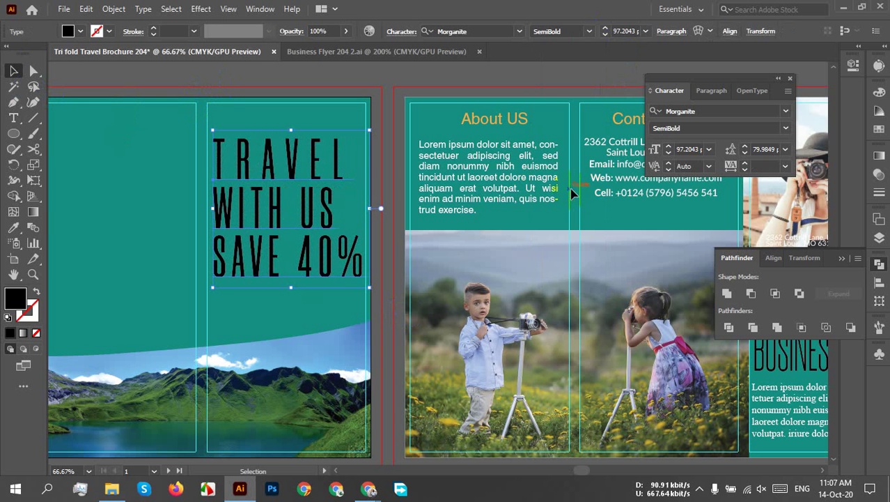
left_click(491, 235)
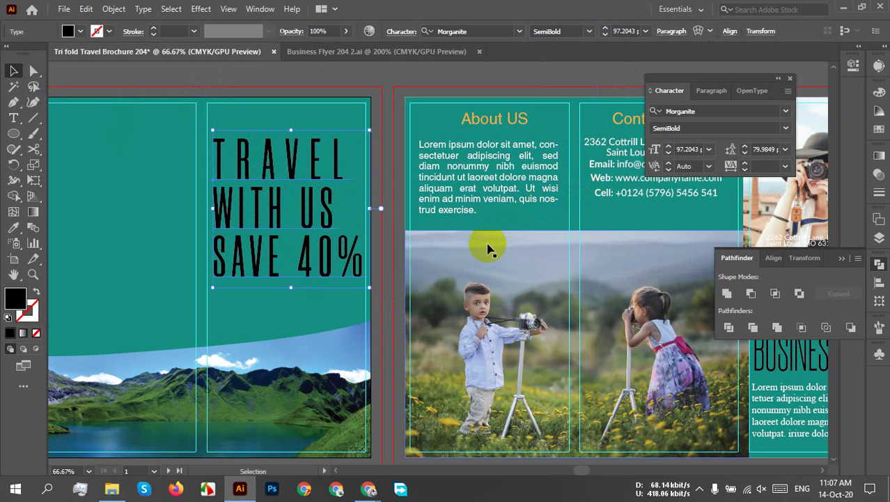
Set the font style of the "TRAVEL WITH US SAVE 40%" headline to Book.
left_click(578, 32)
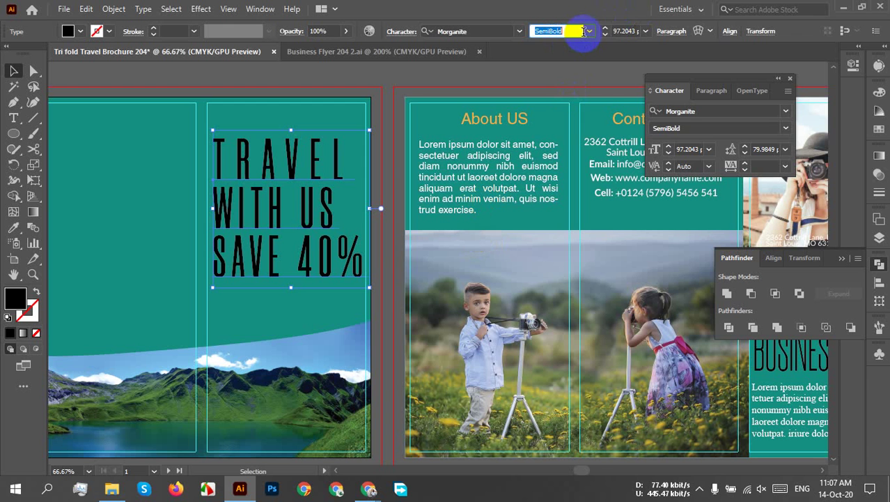
left_click(590, 32)
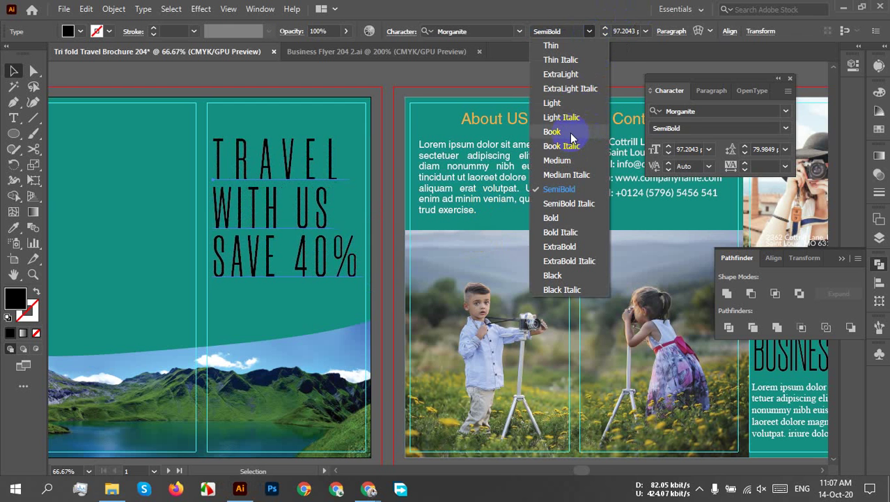
left_click(572, 132)
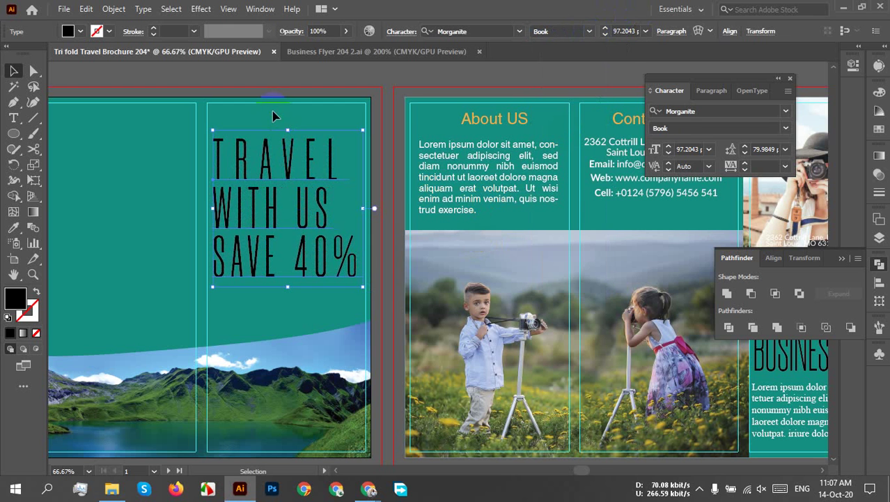
left_click(337, 322)
scroll(272, 303, "down", 2)
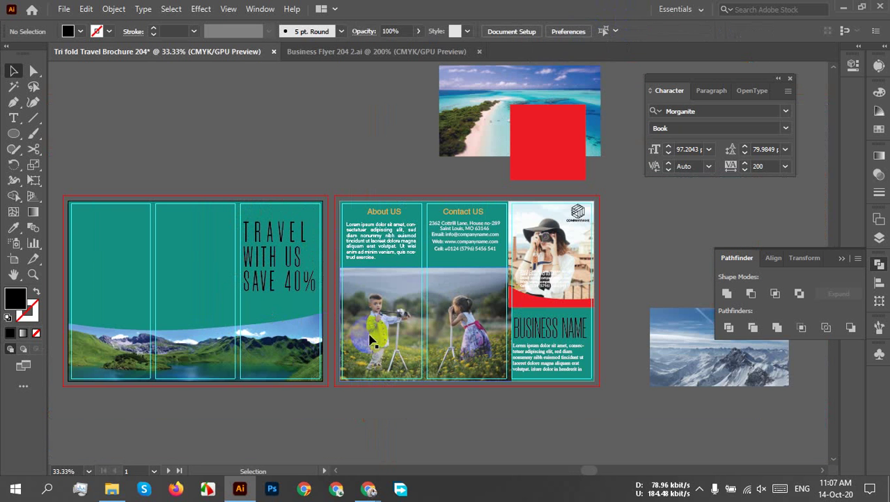
scroll(262, 300, "down", 1)
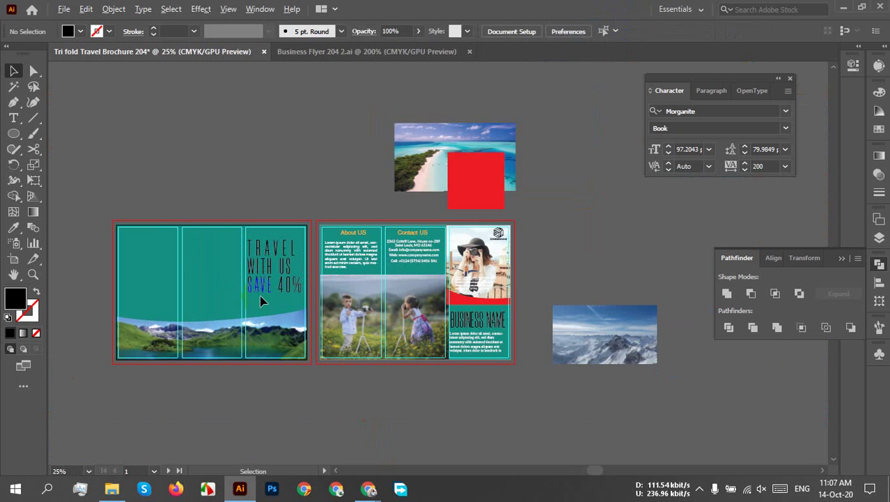
scroll(260, 307, "up", 3)
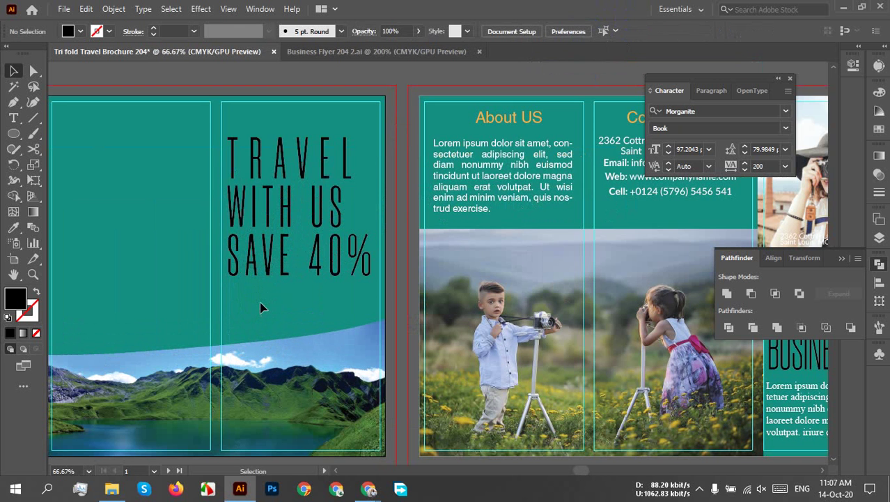
Set the tracking of the word "TRAVEL" in the headline to 100.
left_click(279, 146)
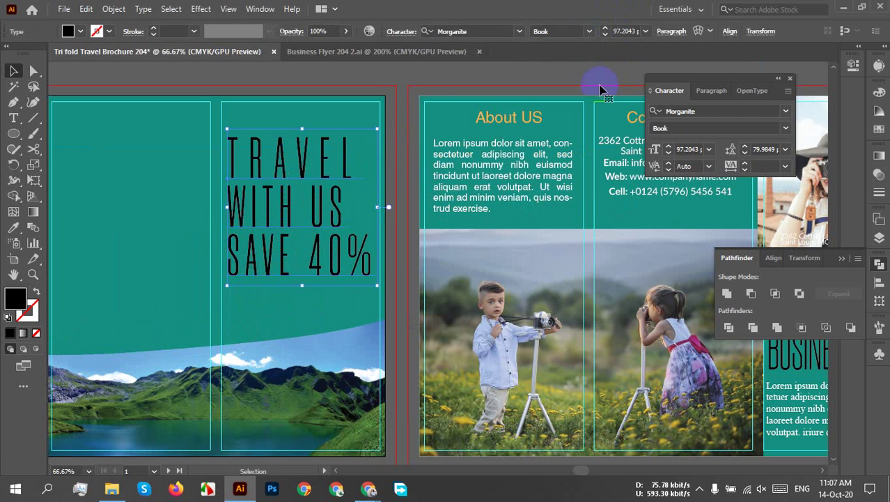
double_click(304, 146)
left_click_drag(228, 153, 369, 154)
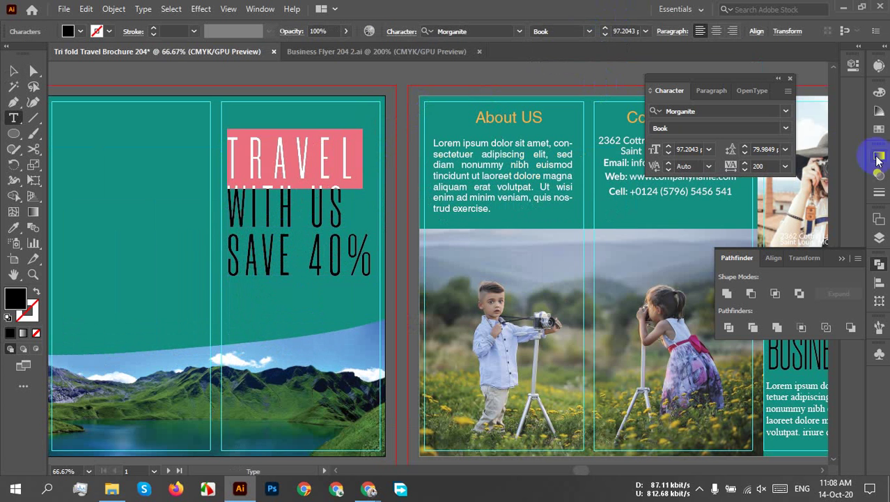
left_click(786, 167)
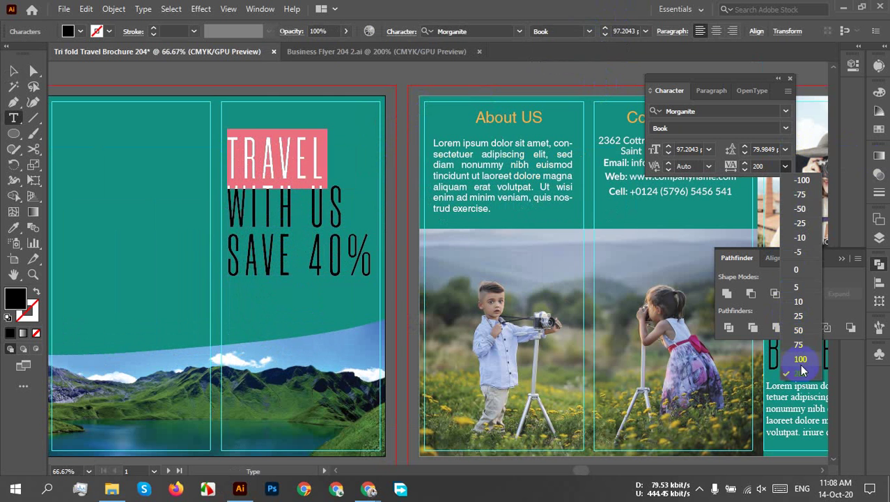
left_click(802, 359)
left_click(14, 71)
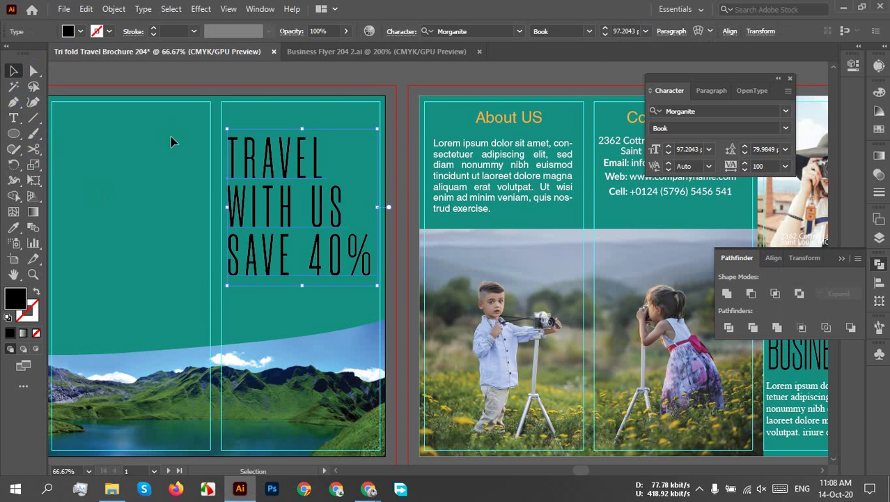
left_click(313, 123)
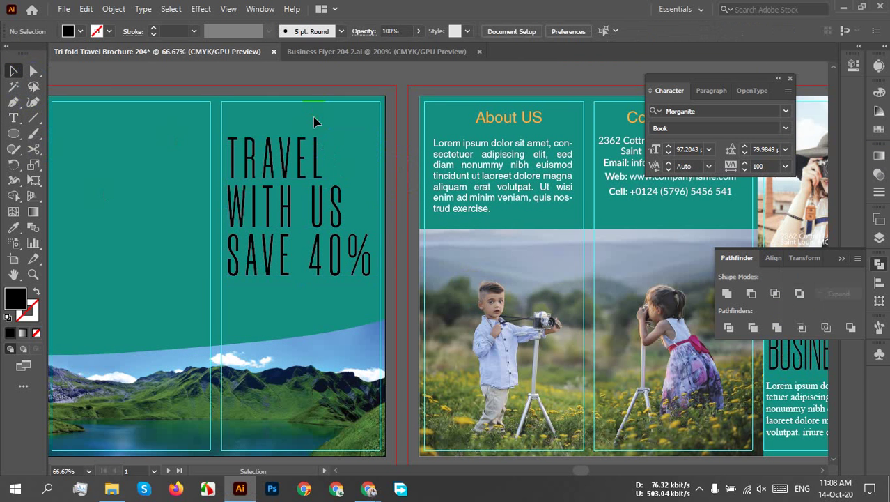
Fill the whole "TRAVEL WITH US SAVE 40%" headline with white.
key("ctrl+minus")
key("ctrl+minus")
scroll(310, 134, "up", 2)
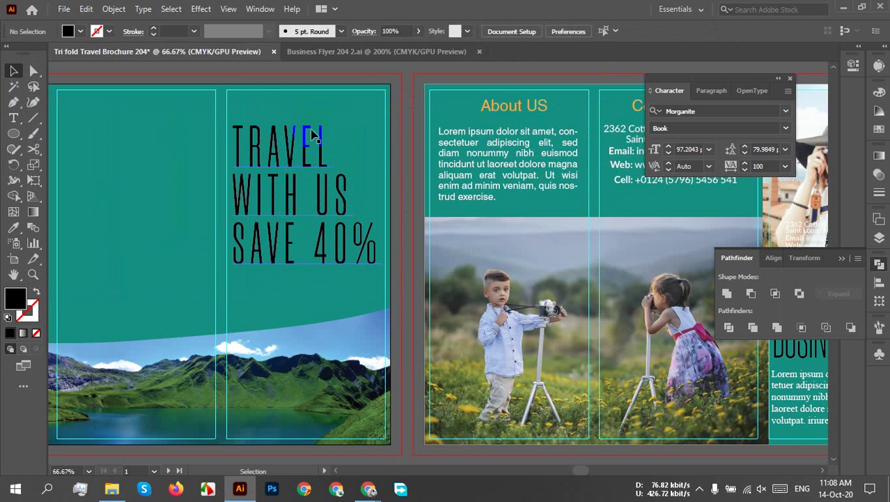
left_click(299, 139)
left_click(81, 31)
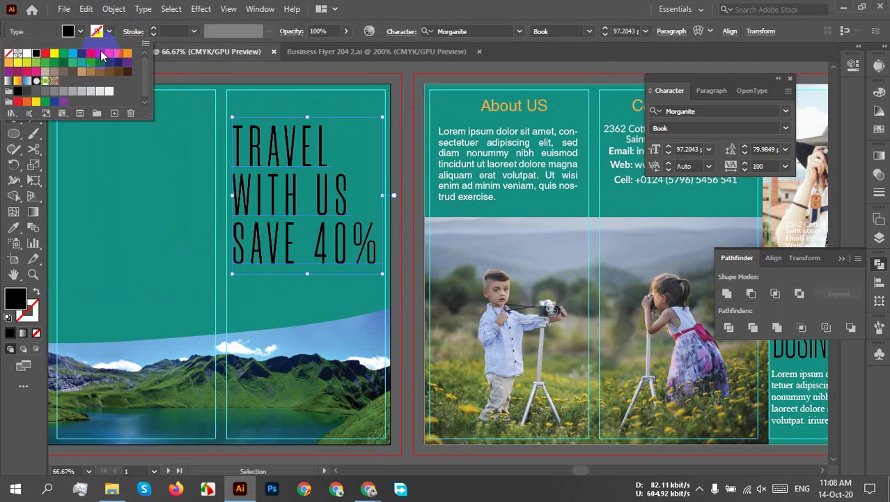
left_click(127, 53)
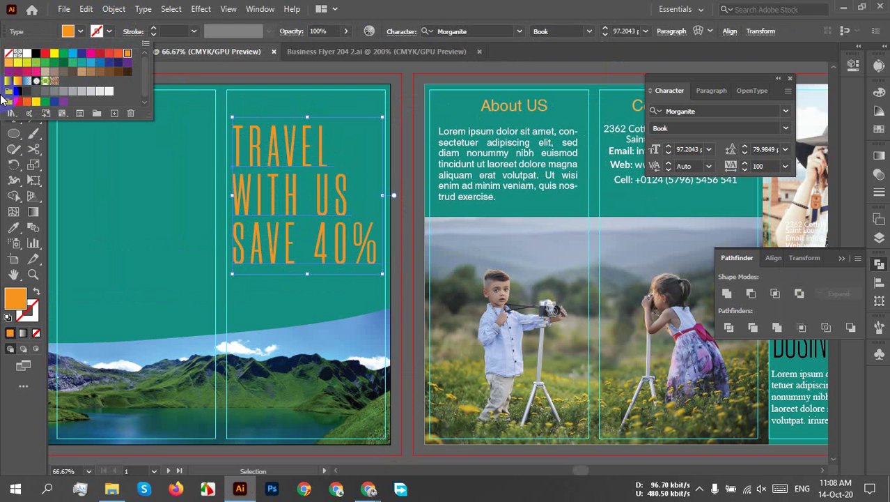
left_click(9, 62)
left_click(25, 61)
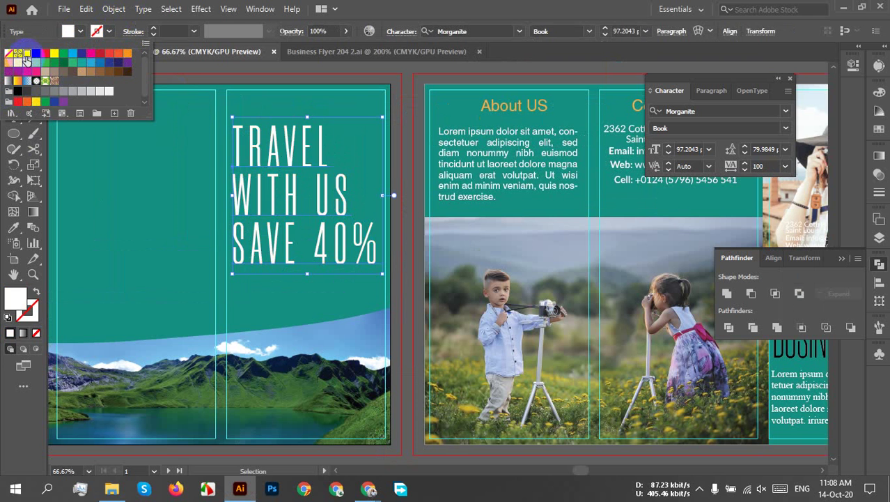
left_click(173, 224)
left_click(174, 232)
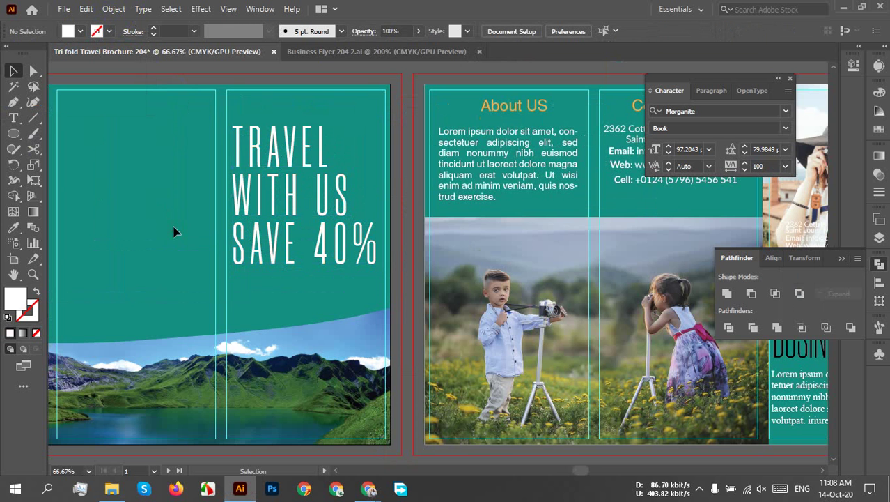
Examine the overall layout of both brochure pages with the restyled headline in place.
key("ctrl+minus")
left_click_drag(175, 233, 402, 209)
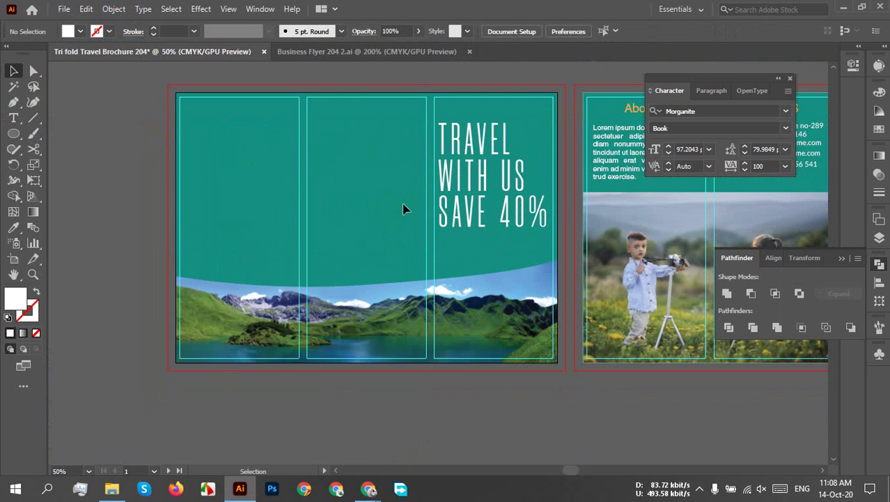
scroll(403, 210, "down", 2)
left_click(563, 375)
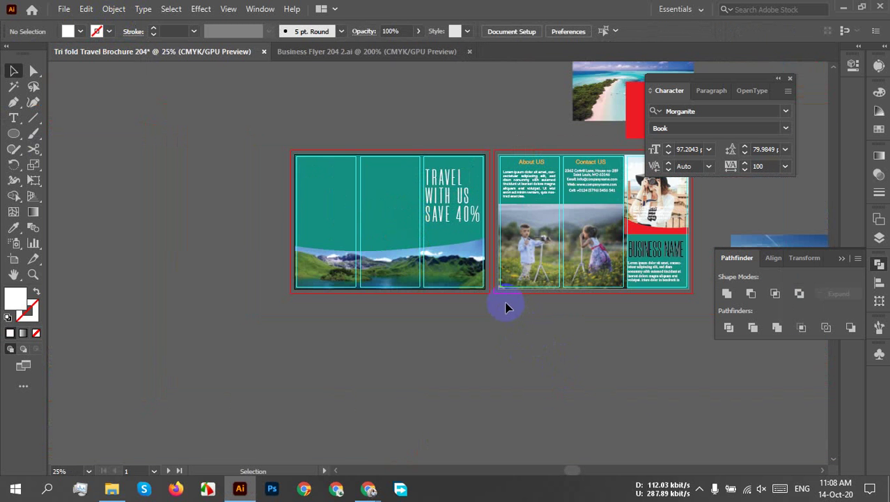
scroll(453, 247, "up", 2)
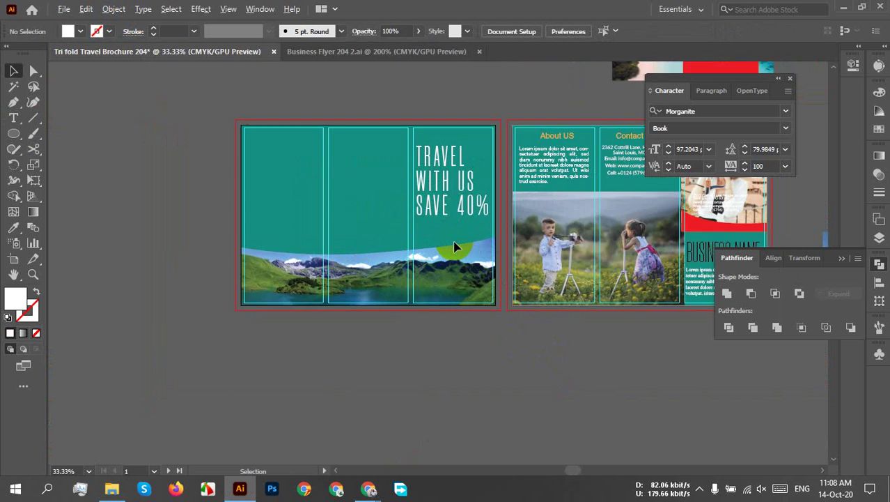
left_click_drag(454, 248, 476, 235)
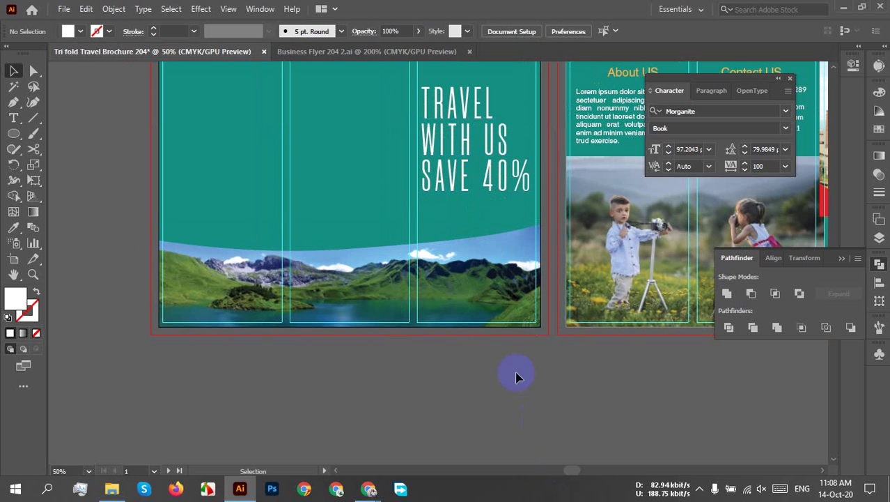
scroll(474, 241, "down", 1)
scroll(362, 243, "right", 3)
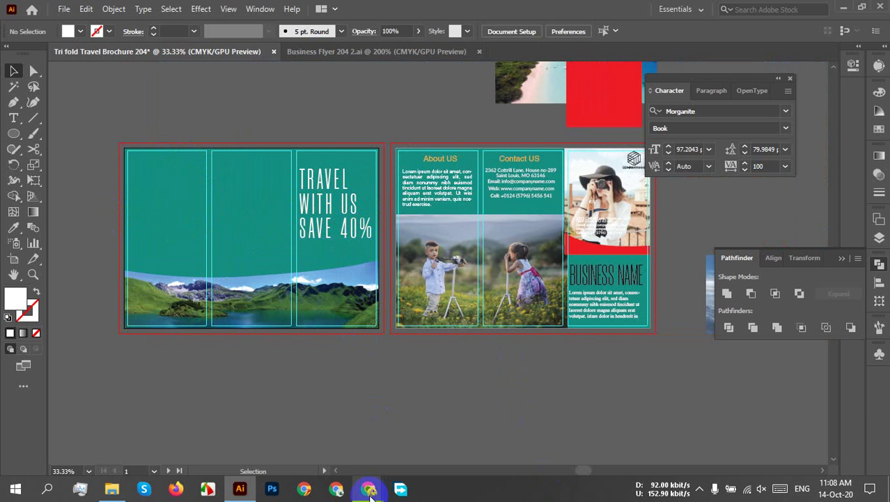
Switch to the lipsum.com page in Chrome and copy the highlighted passage under "Why do we use it?", starting at "long established fact".
mouse_move(369, 488)
left_click(310, 433)
left_click(397, 12)
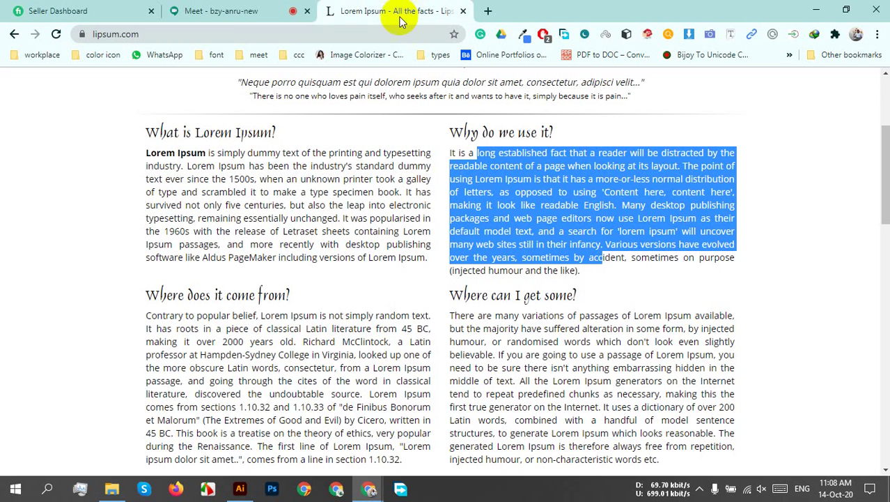
left_click_drag(476, 152, 485, 155)
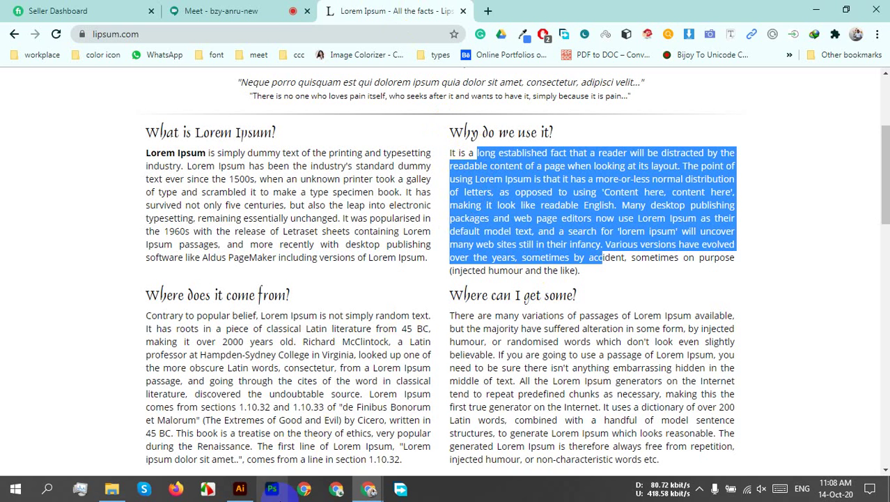
Back in Illustrator, draw a text box filling the teal area of the inner page's first panel and paste the copied passage into it.
left_click(240, 488)
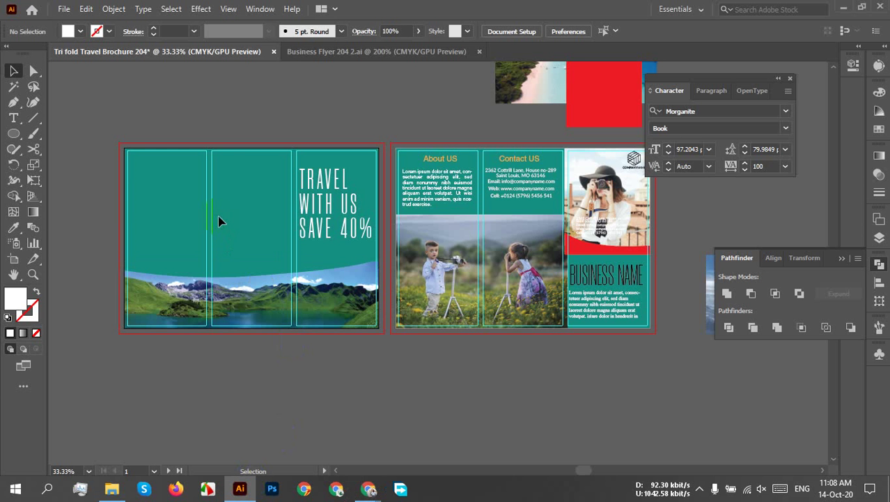
scroll(218, 221, "up", 3)
left_click_drag(247, 202, 290, 211)
scroll(393, 229, "down", 1)
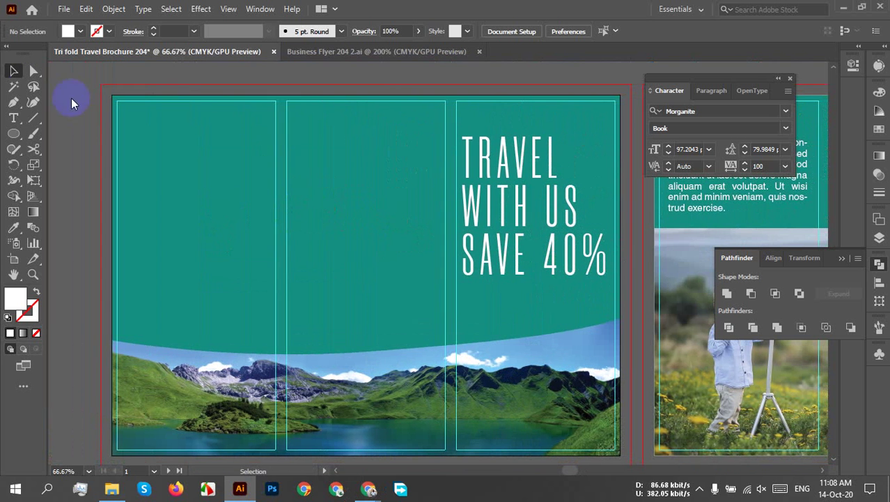
left_click(14, 119)
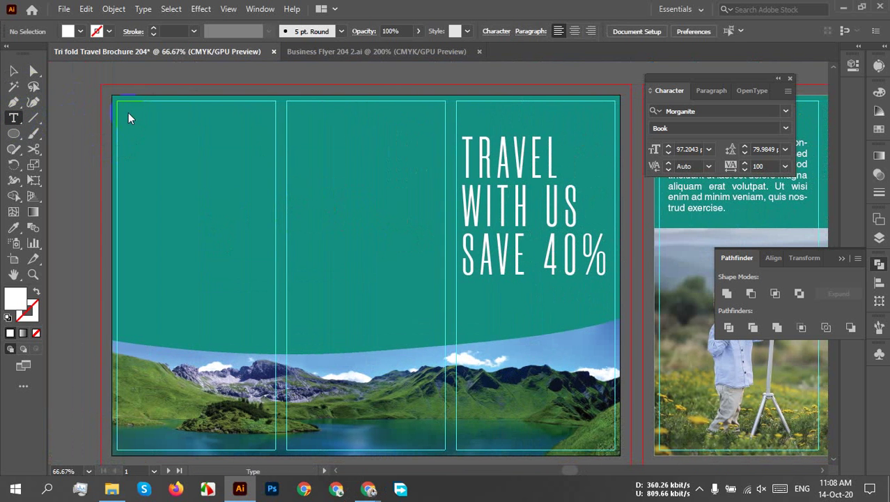
left_click_drag(125, 113, 270, 338)
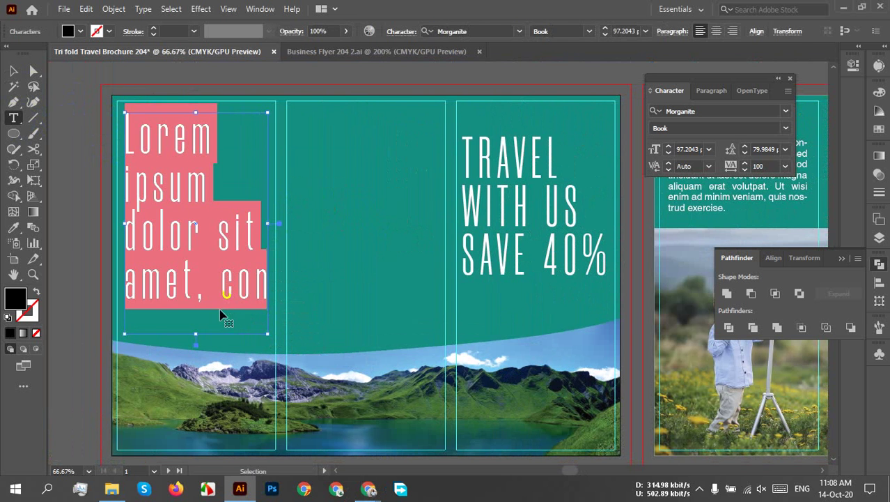
key("ctrl+v")
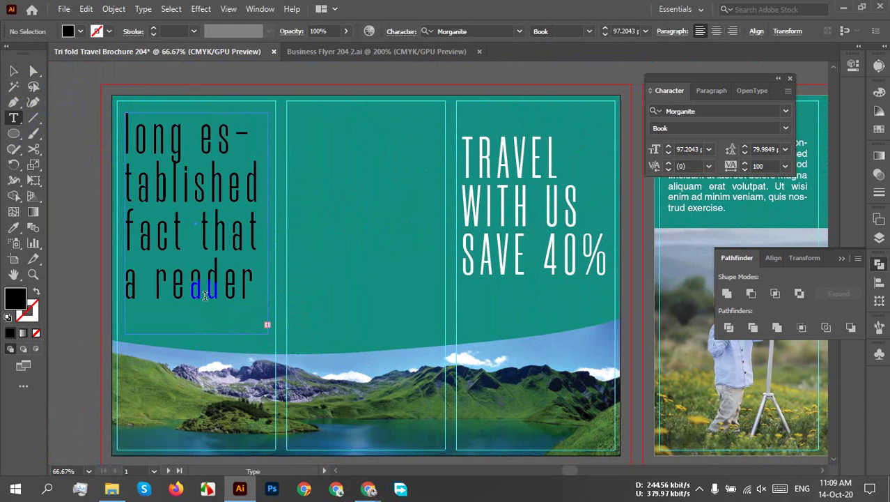
Set the whole pasted passage in the first panel to the Times New Roman Regular font.
key("ctrl+a")
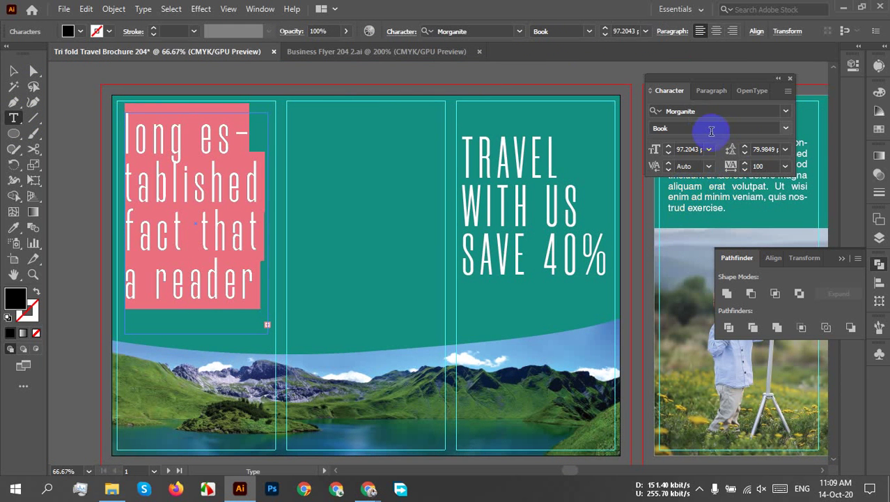
left_click(694, 112)
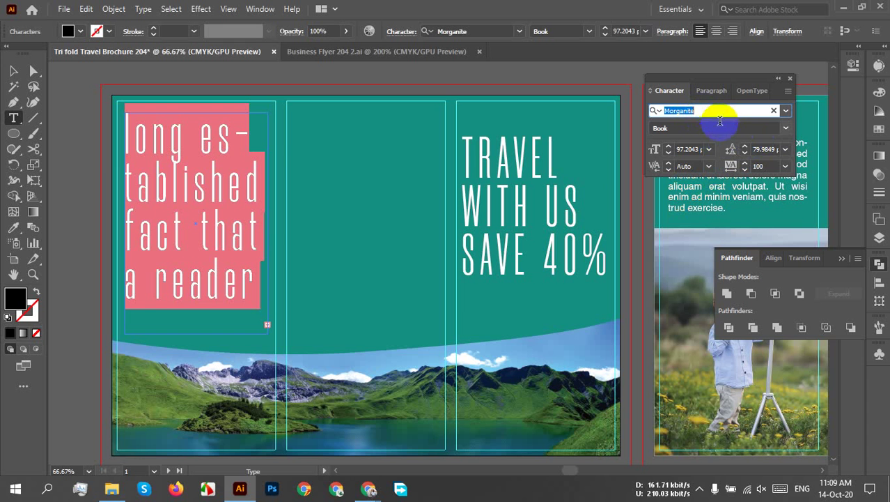
type("t")
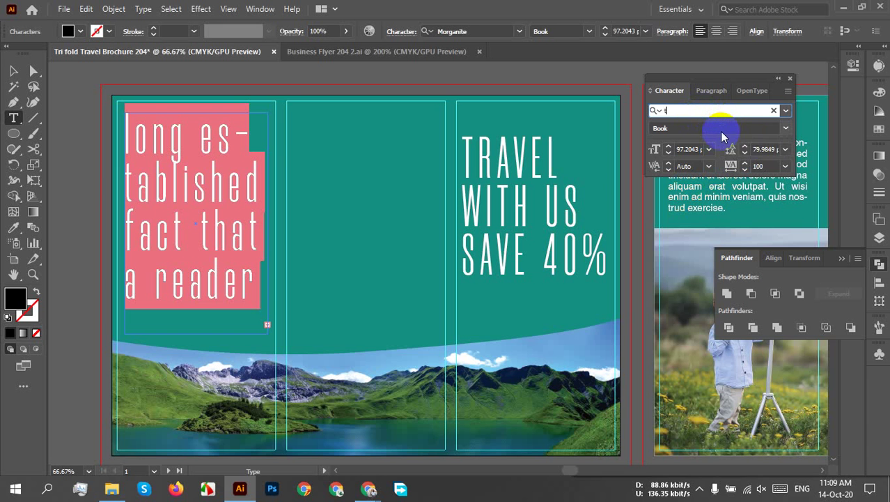
type("imes new")
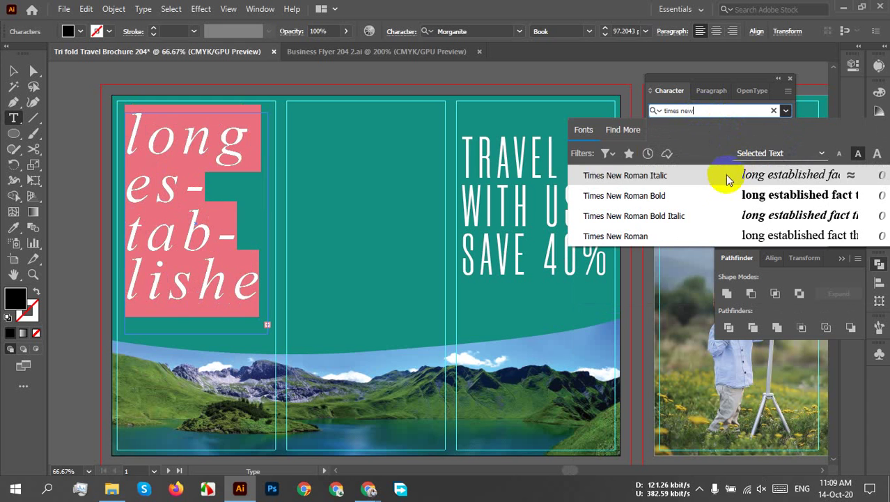
left_click(657, 231)
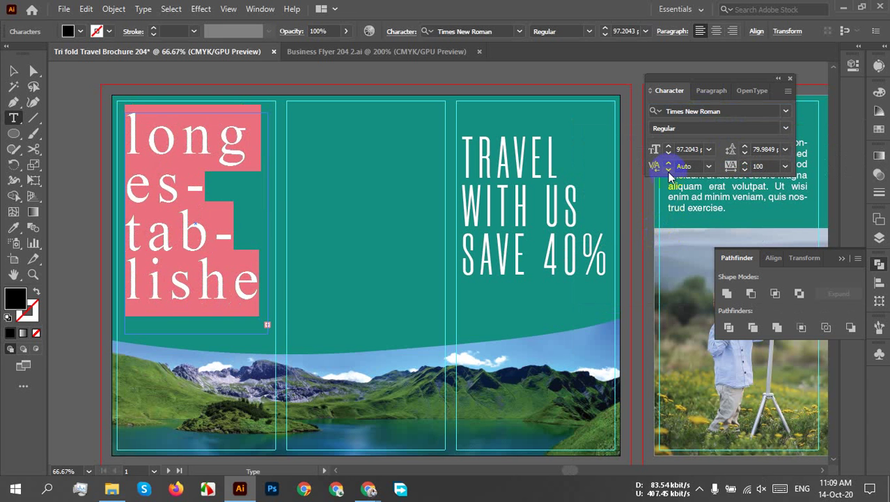
Give the first panel's passage 18 px leading and an 18 px font size.
left_click(785, 150)
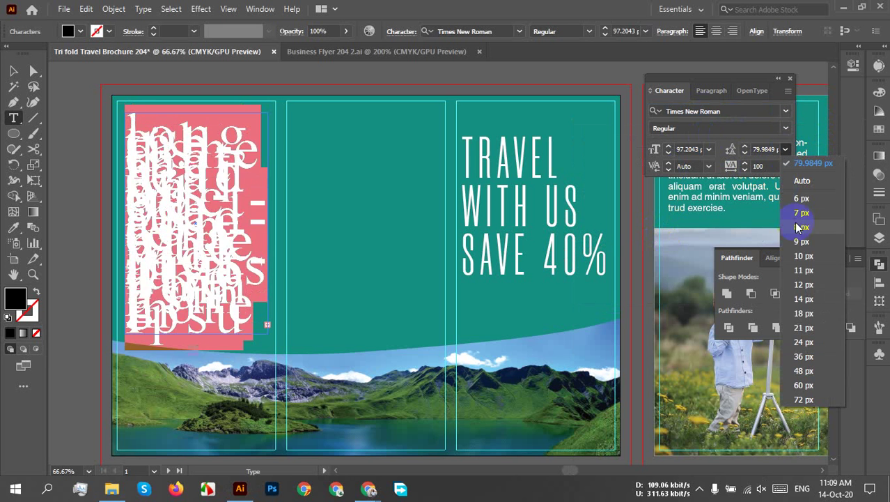
left_click(805, 315)
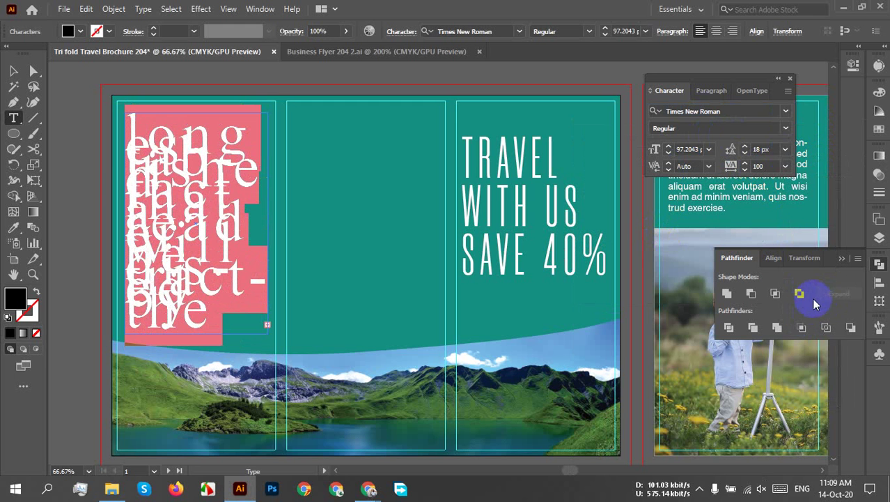
left_click(710, 149)
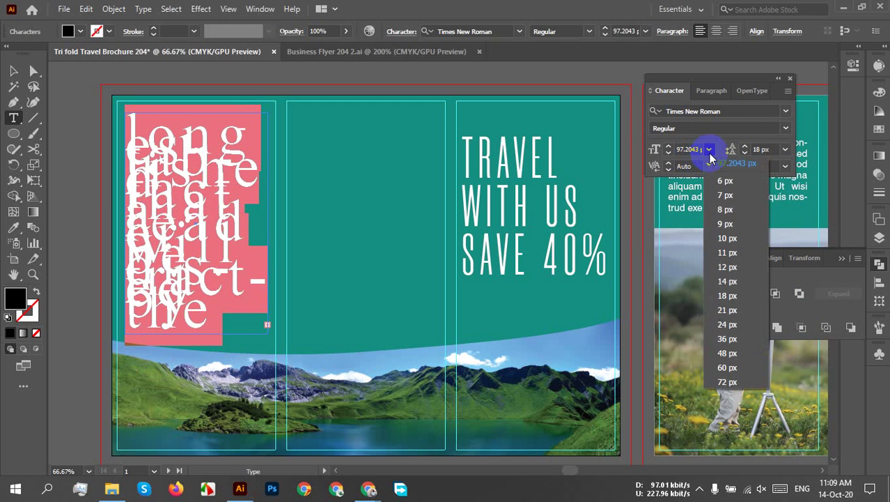
left_click(733, 295)
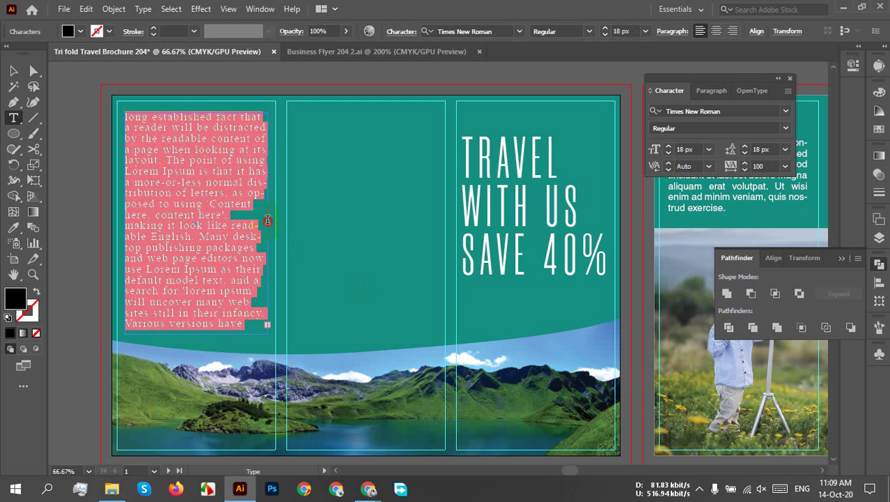
left_click(262, 224)
left_click(13, 71)
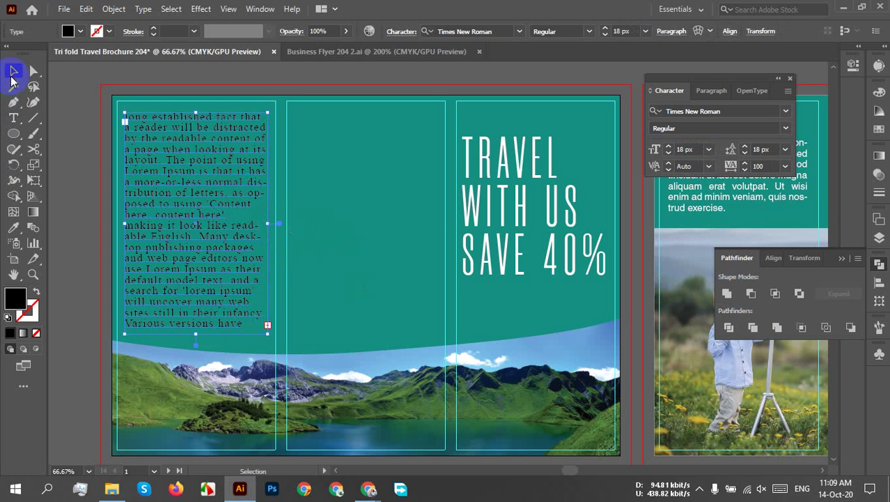
Tighten the passage's leading to 16 px and fill its text with white.
left_click(727, 201)
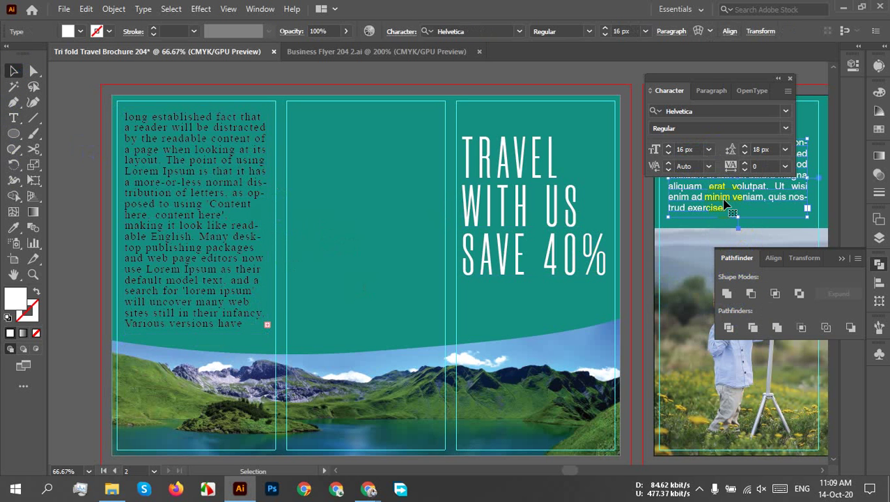
left_click(356, 251)
left_click(176, 238)
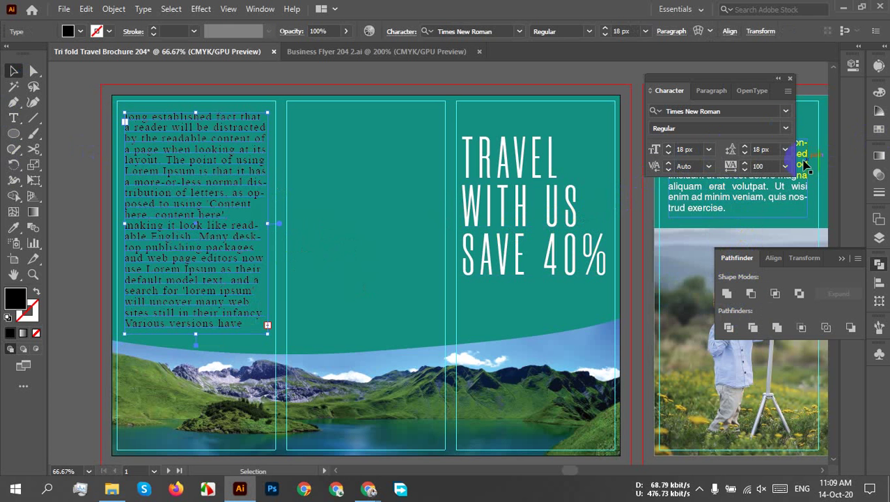
left_click(775, 152)
key("Down")
key("Down")
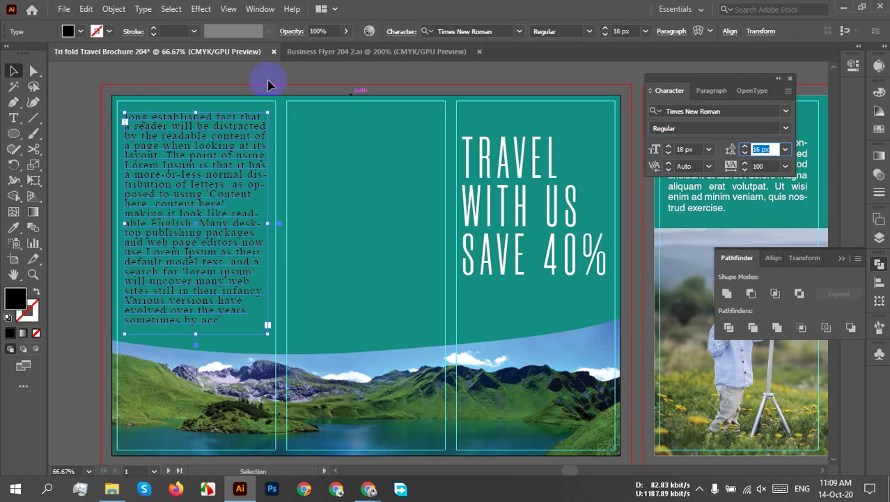
left_click(80, 31)
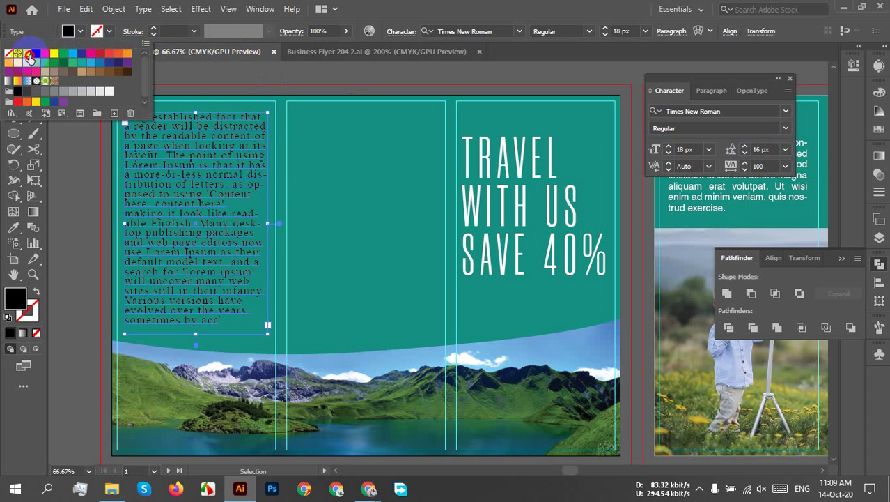
left_click(35, 62)
left_click(308, 207)
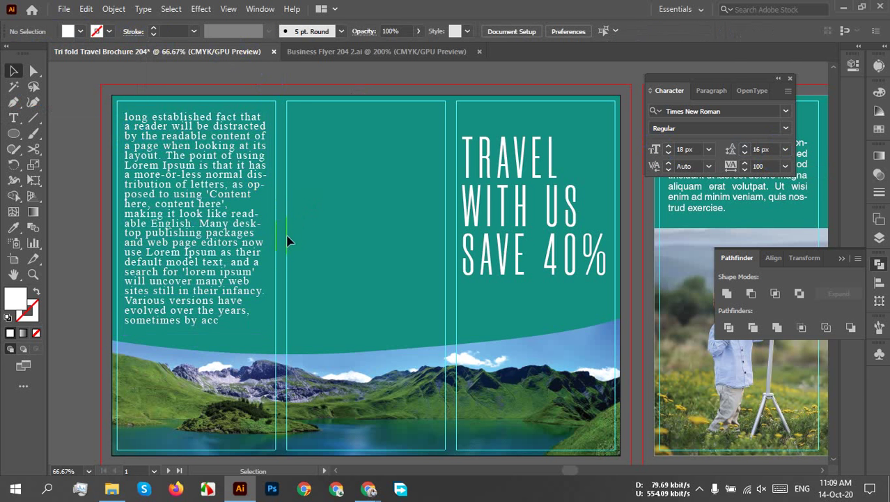
Copy the font name used by the "About US" paragraph on the outer page.
scroll(234, 247, "up", 2)
scroll(233, 248, "down", 2)
scroll(224, 278, "right", 10)
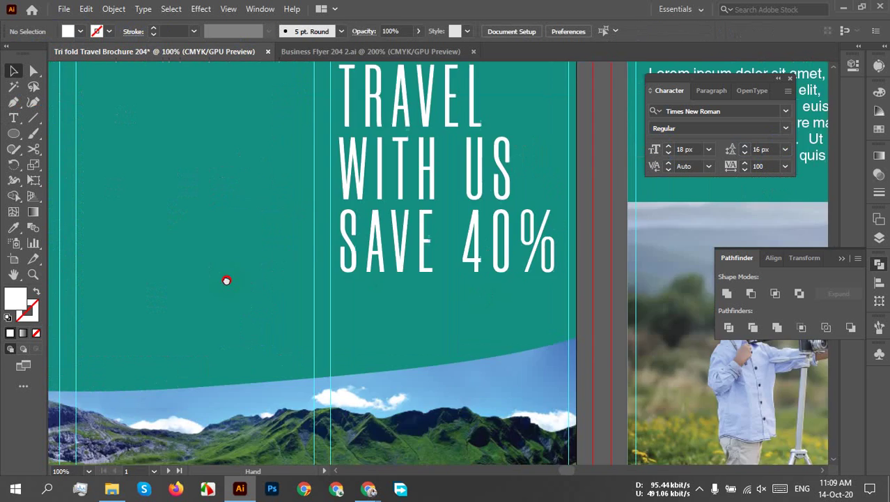
left_click_drag(450, 240, 175, 375)
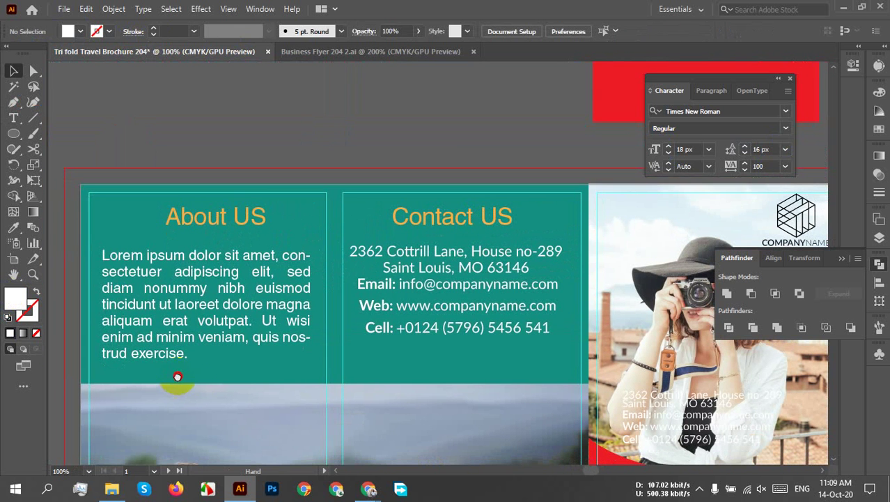
left_click(275, 334)
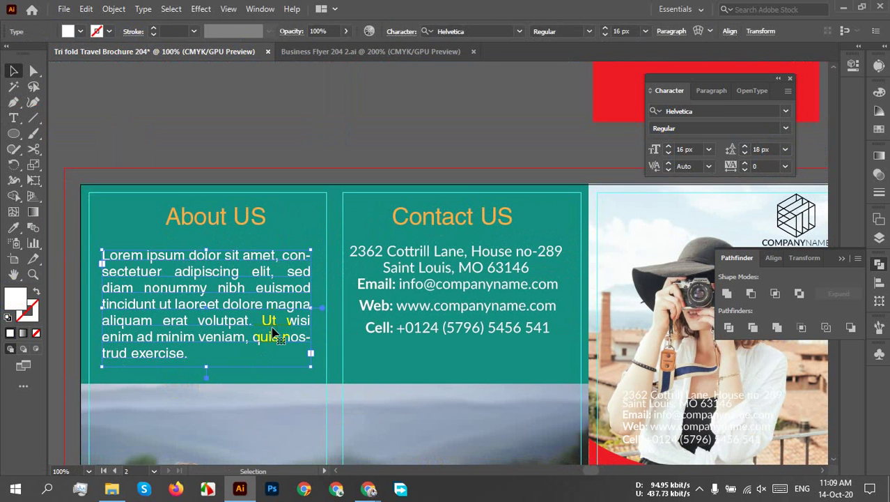
left_click(475, 31)
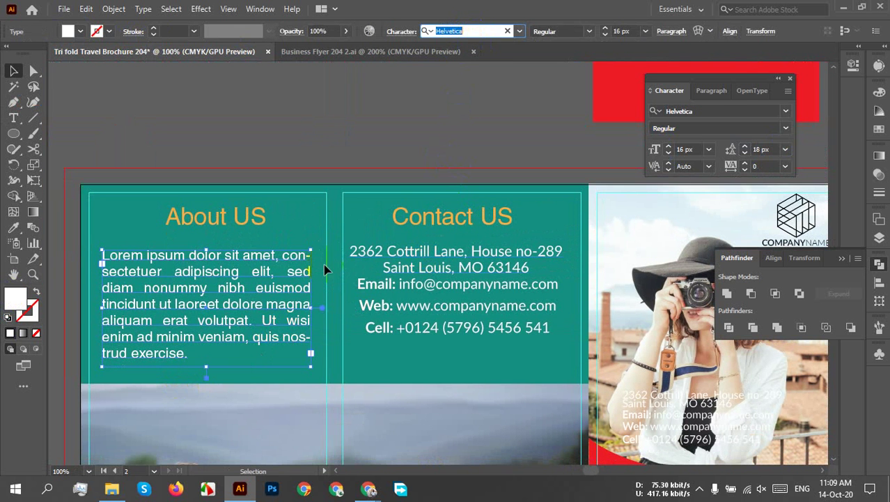
left_click(113, 286)
Change the first panel's passage to the Helvetica Regular font.
scroll(199, 294, "left", 10)
scroll(291, 274, "left", 10)
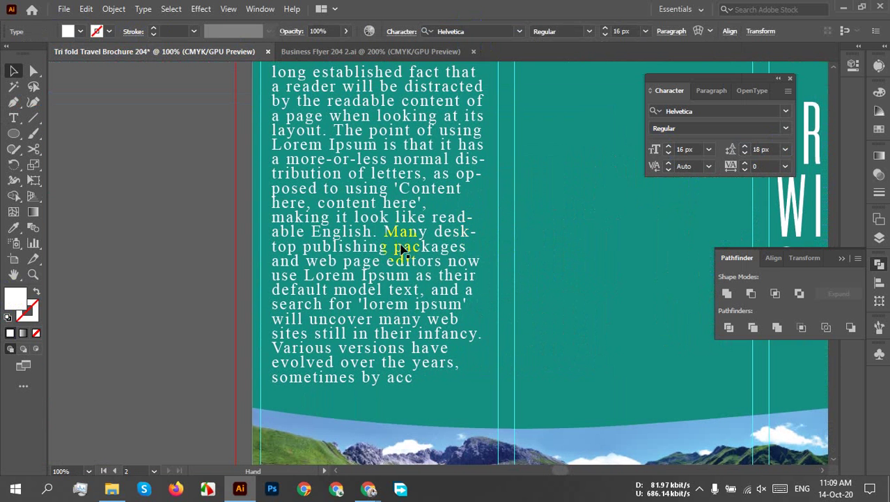
left_click(418, 235)
left_click(496, 31)
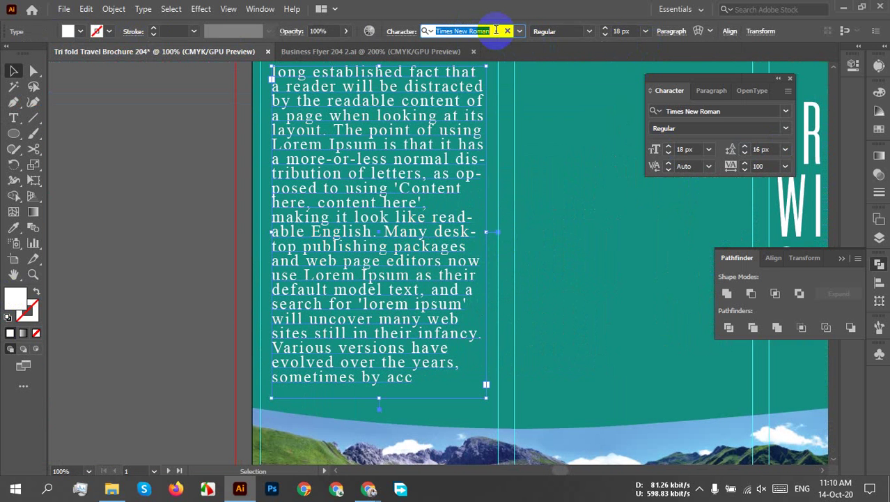
type("Helvetica")
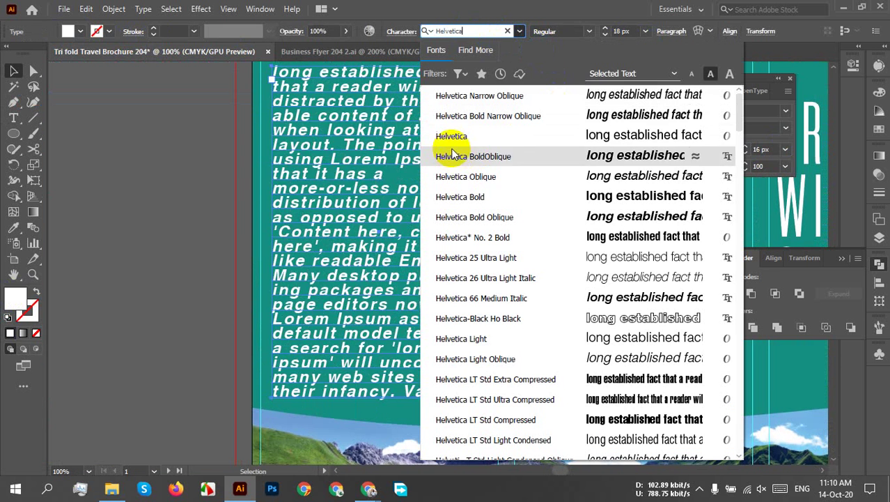
left_click(454, 137)
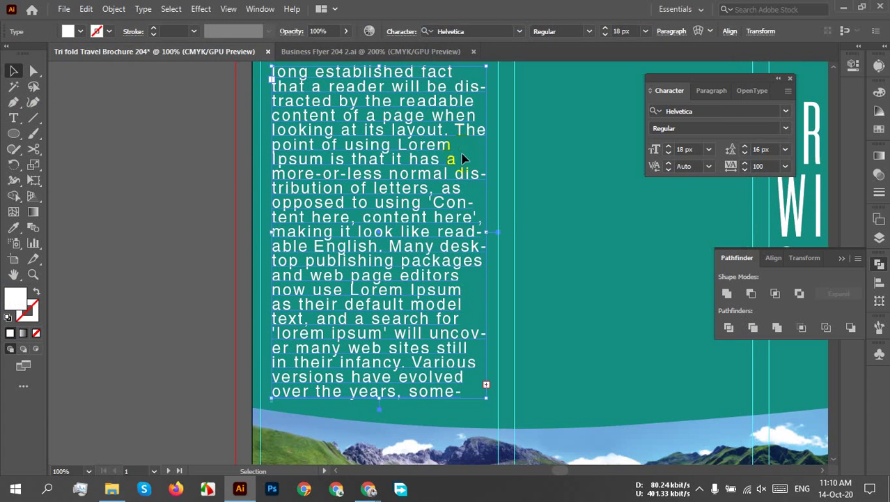
Apply the "About US" paragraph's text formatting to the first panel's passage with the Eyedropper.
scroll(517, 215, "down", 1)
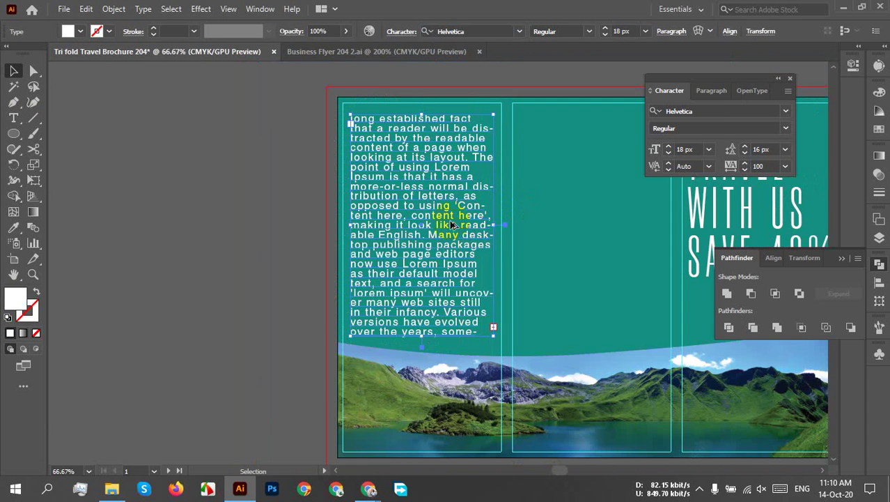
scroll(452, 225, "up", 2)
scroll(452, 224, "down", 3)
left_click_drag(517, 254, 300, 260)
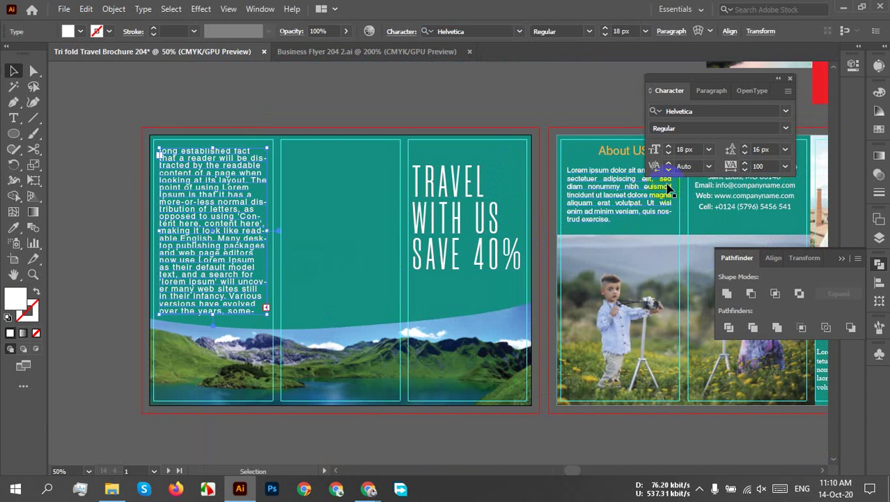
key("i")
left_click(599, 196)
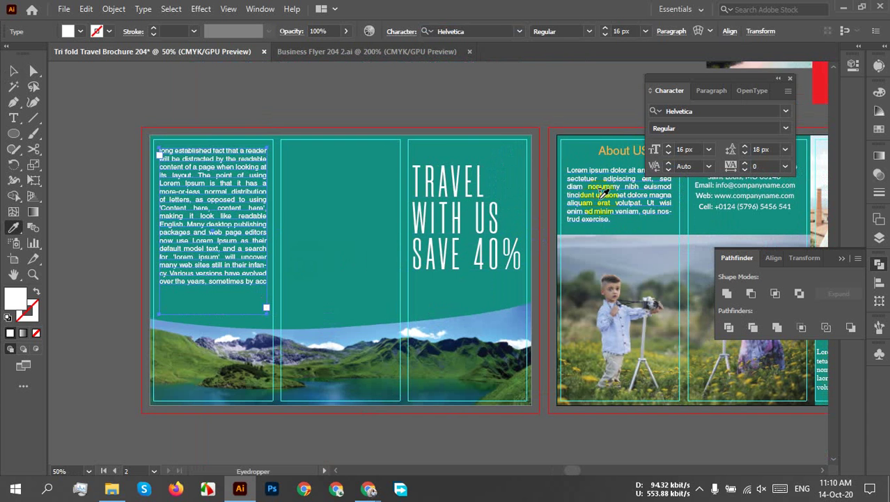
key("v")
left_click(201, 110)
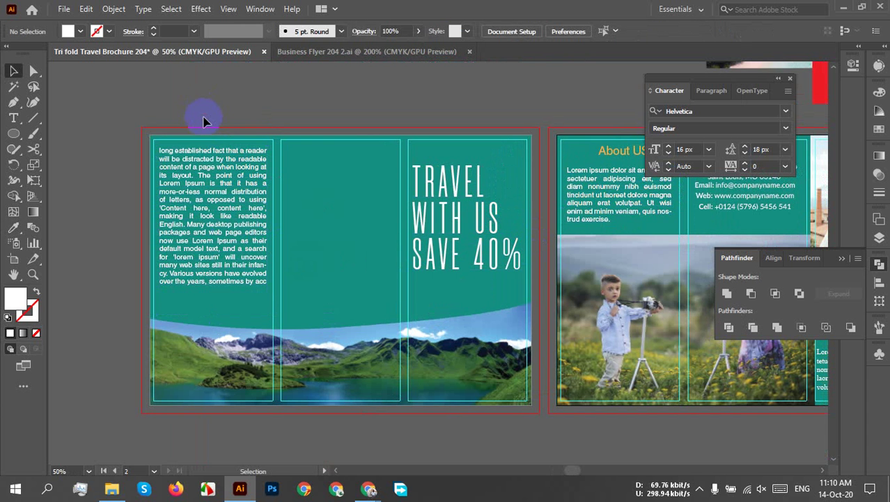
Try moving the passage slightly lower within the inner page's first panel.
scroll(203, 171, "up", 3)
scroll(204, 171, "down", 1)
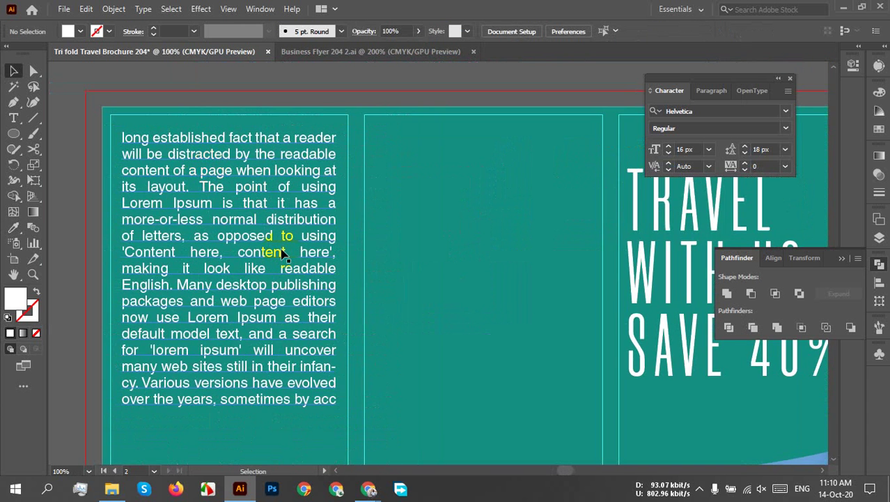
left_click_drag(288, 251, 345, 155)
scroll(296, 232, "up", 1)
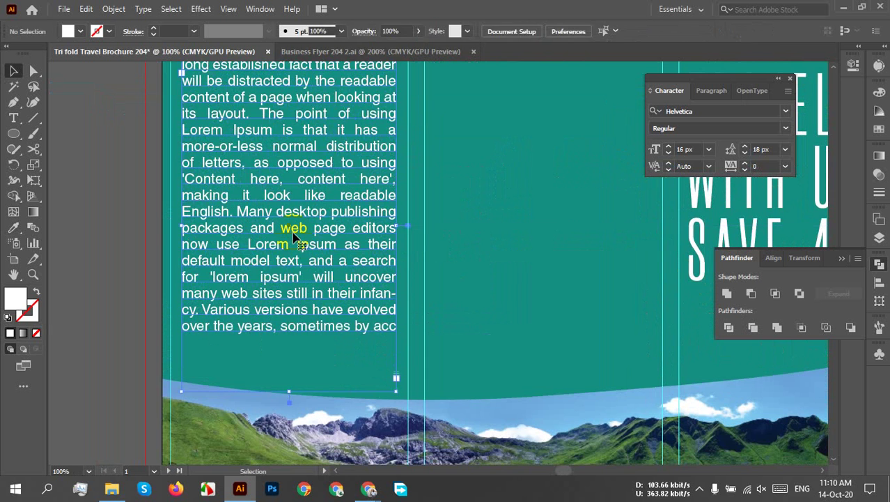
left_click(293, 237)
scroll(292, 237, "down", 2)
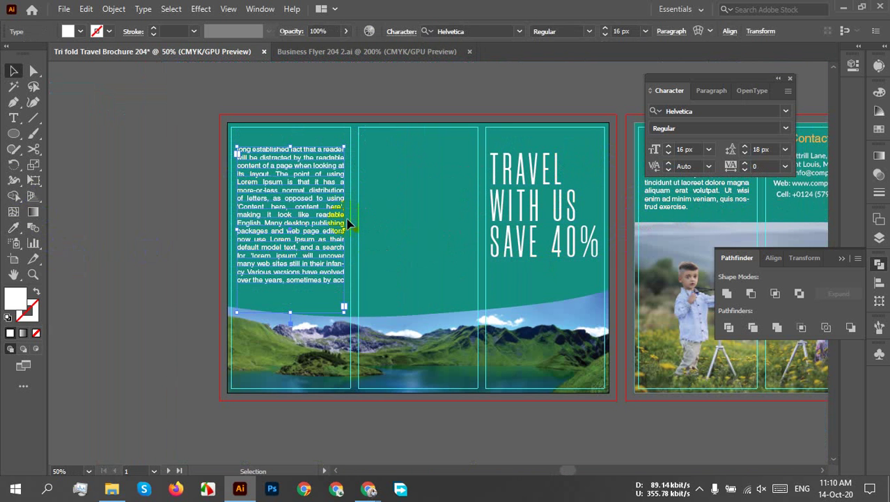
left_click(401, 209)
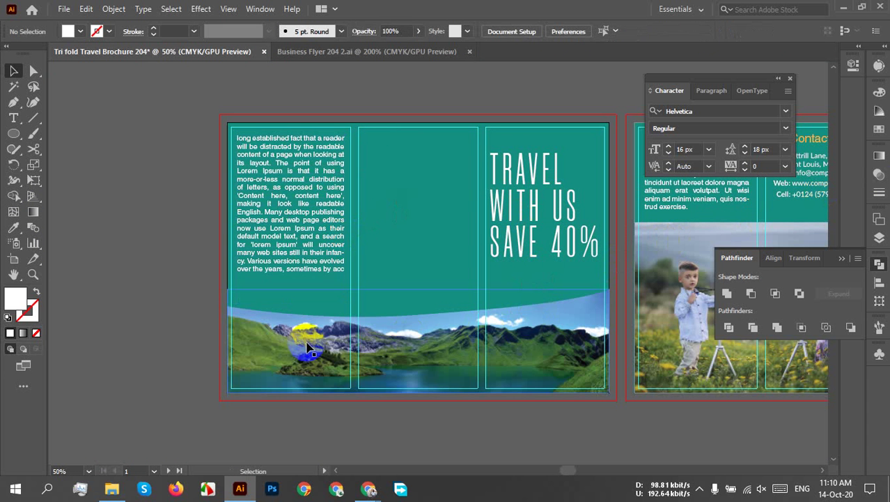
Add an area of Lorem ipsum placeholder text to the inner page's middle panel, about the same size as the first panel's passage.
left_click_drag(412, 261, 200, 245)
scroll(250, 261, "down", 2, "alt")
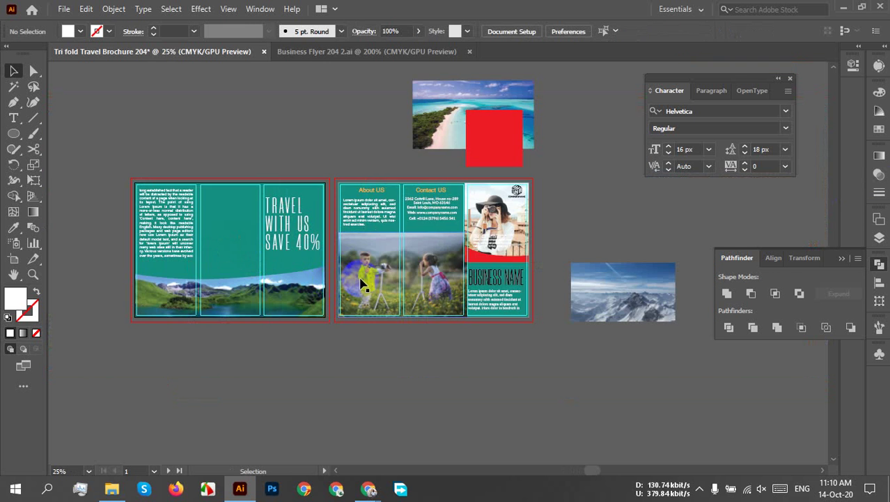
scroll(173, 270, "up", 3, "alt")
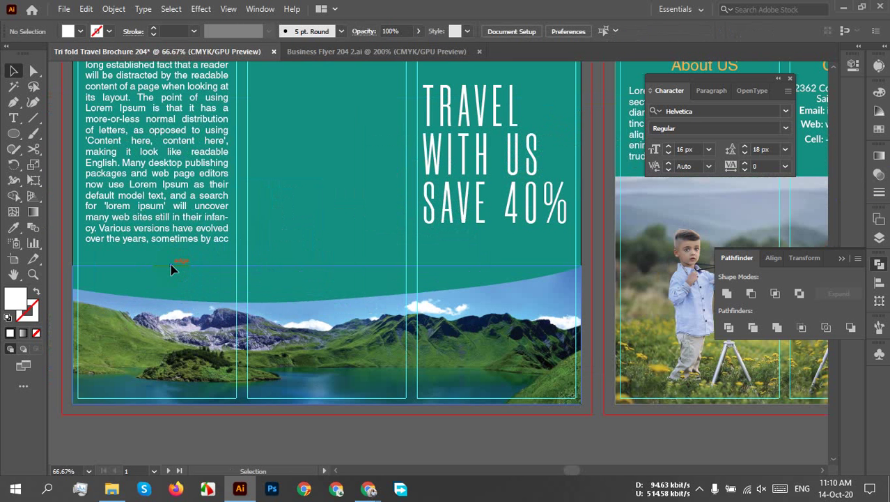
left_click(160, 203)
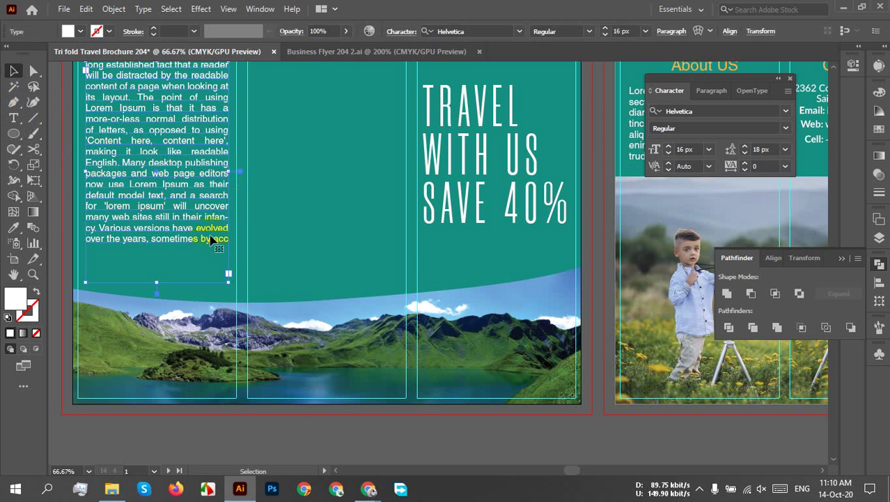
scroll(210, 244, "up", 2)
left_click(13, 124)
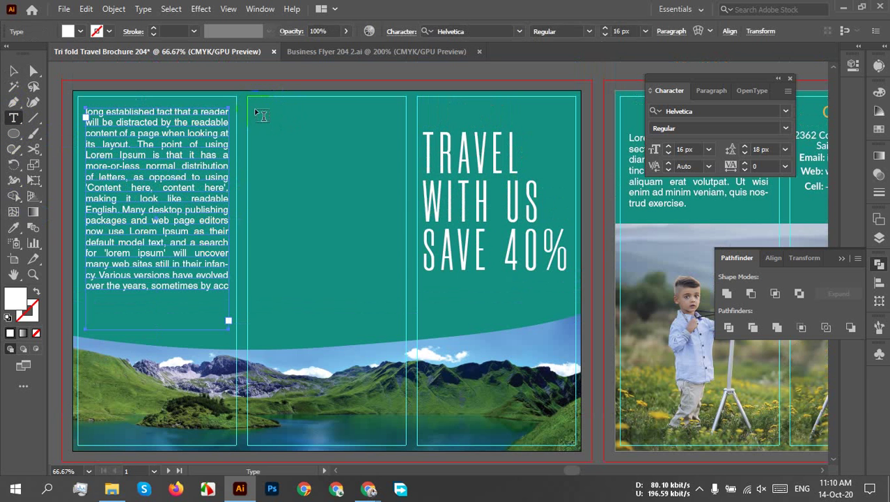
left_click_drag(257, 111, 397, 328)
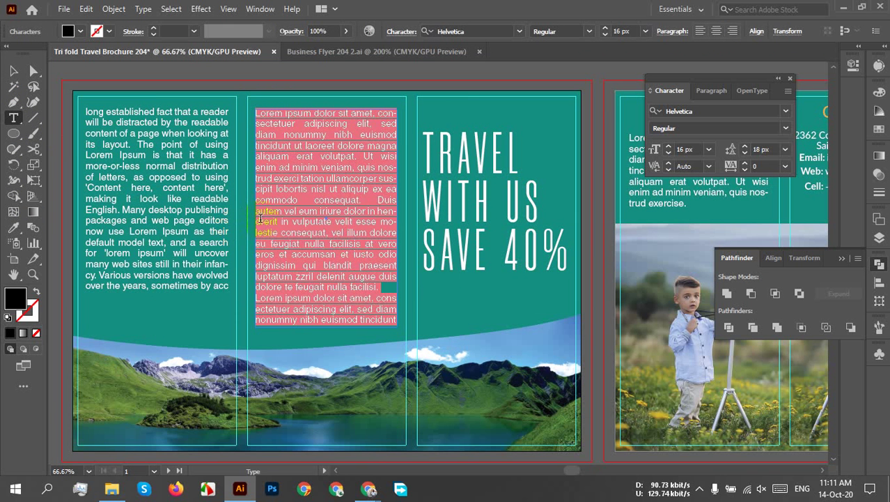
key("ctrl")
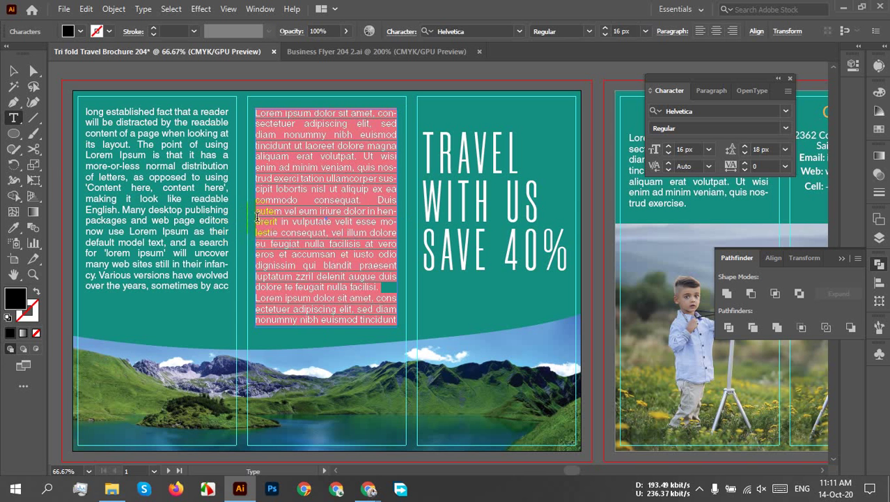
Change the middle panel's placeholder text fill to white.
left_click(13, 71)
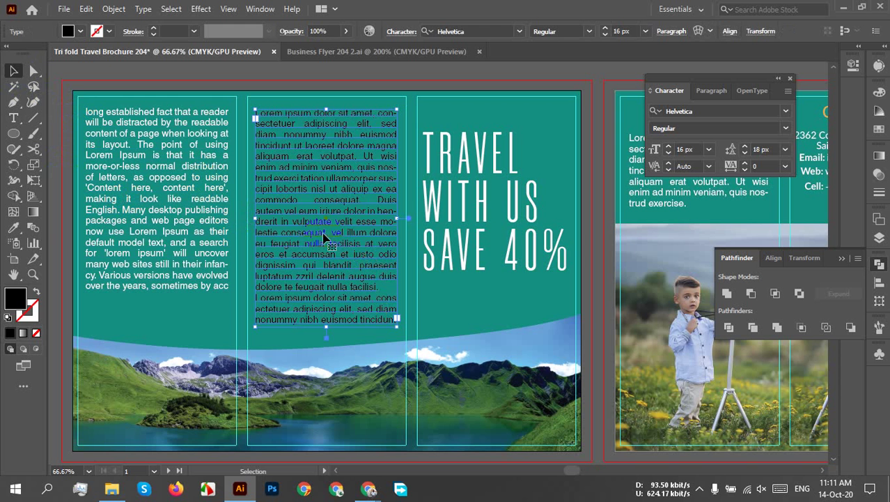
left_click(82, 32)
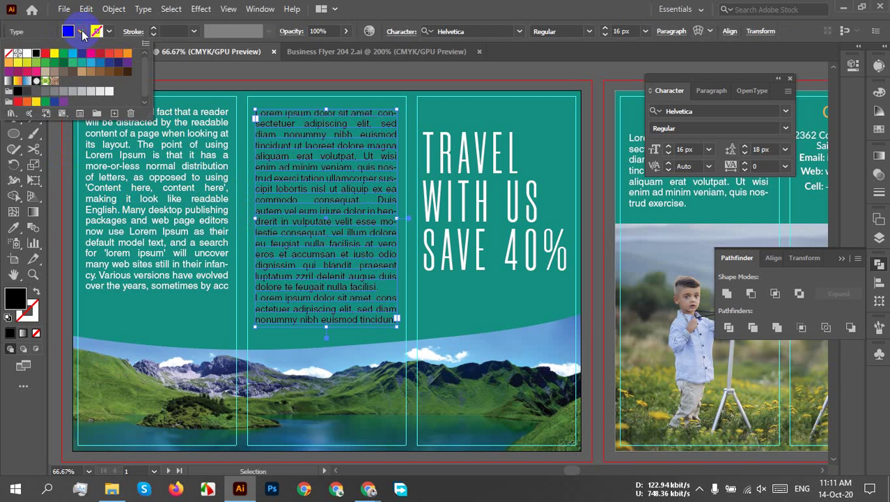
left_click(26, 53)
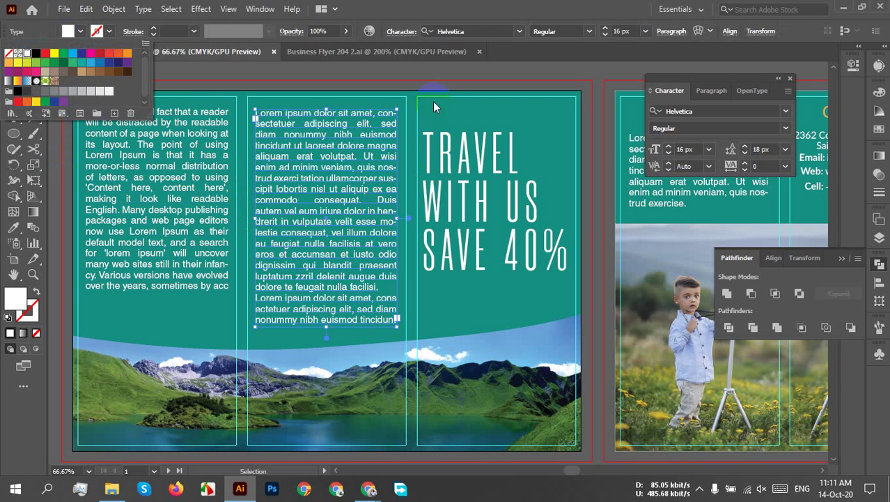
left_click(427, 81)
Check the font size and leading of the first panel's passage.
left_click(171, 212)
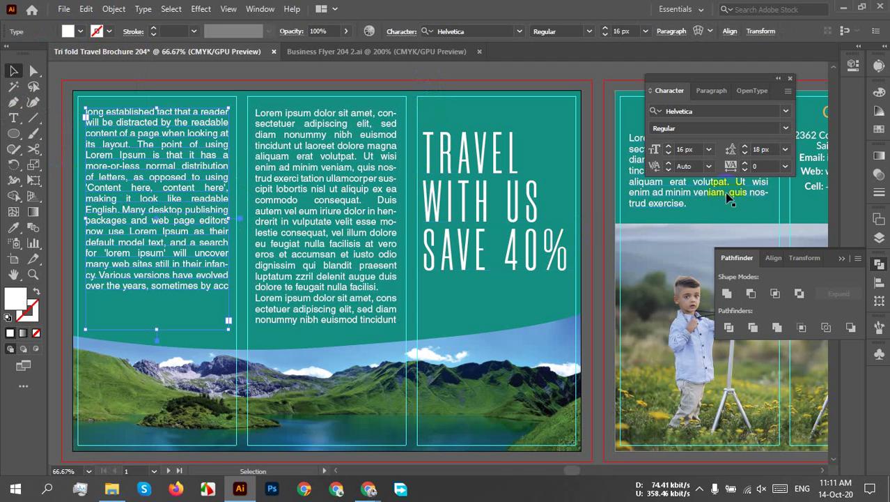
left_click(686, 149)
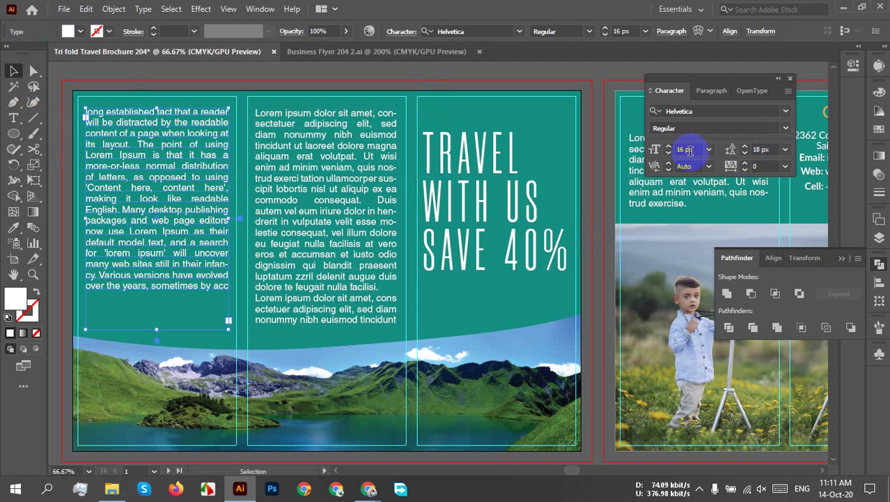
left_click(767, 150)
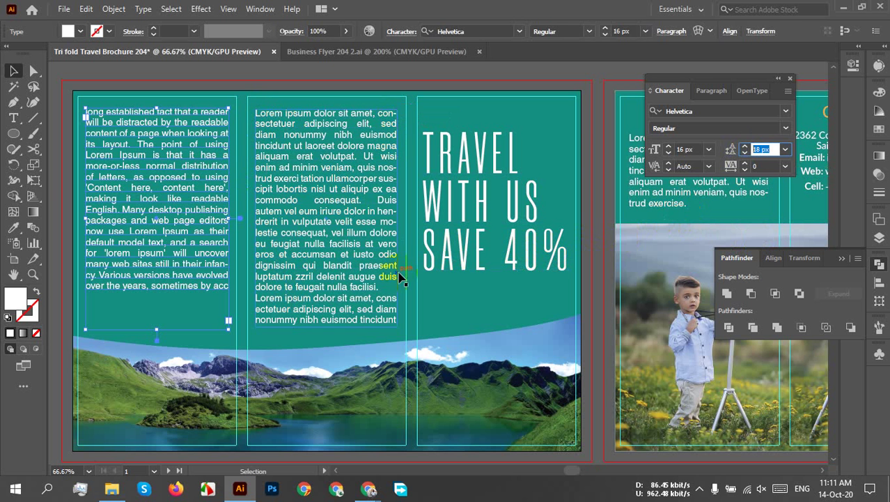
left_click(410, 252)
left_click(398, 238)
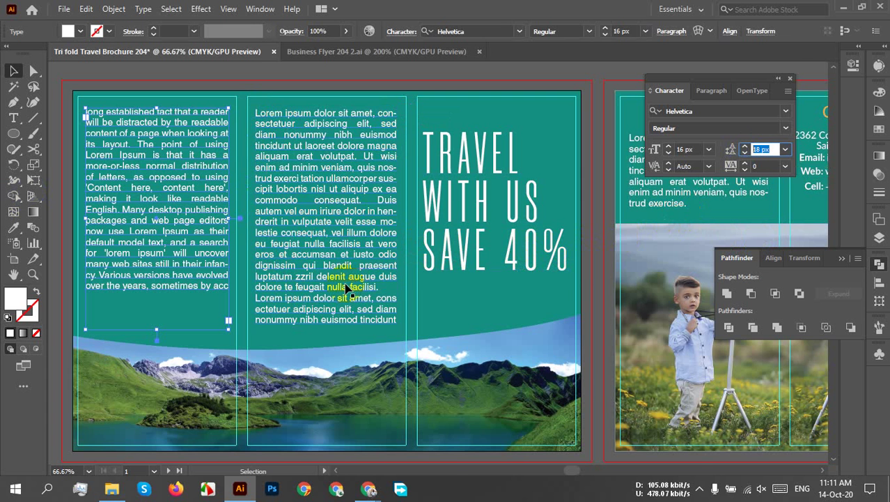
Write the font name "Helvetica" as a separate line of text on the empty canvas above the inner page.
scroll(348, 288, "down", 1)
scroll(307, 230, "up", 3)
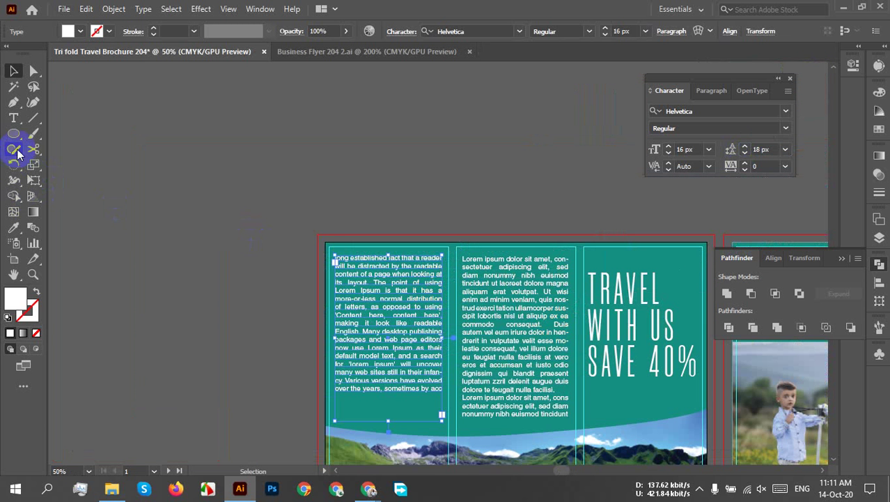
left_click(13, 119)
left_click(308, 129)
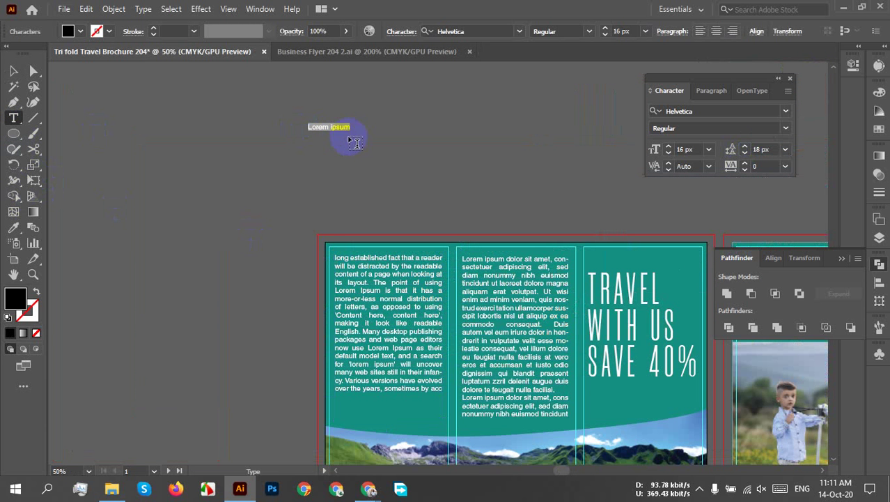
type("Helvetica")
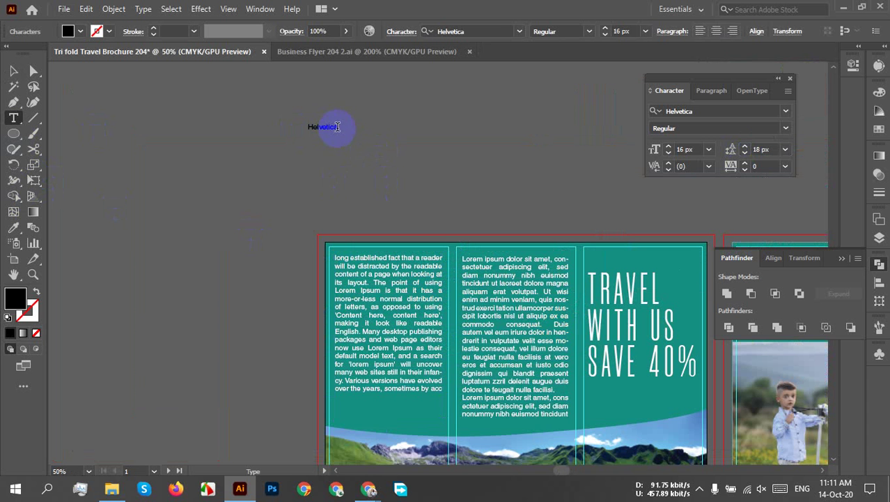
Select the word "Helvetica" above the inner page and switch to the Chrome window with the Lorem Ipsum page.
left_click_drag(338, 127, 287, 129)
mouse_move(369, 489)
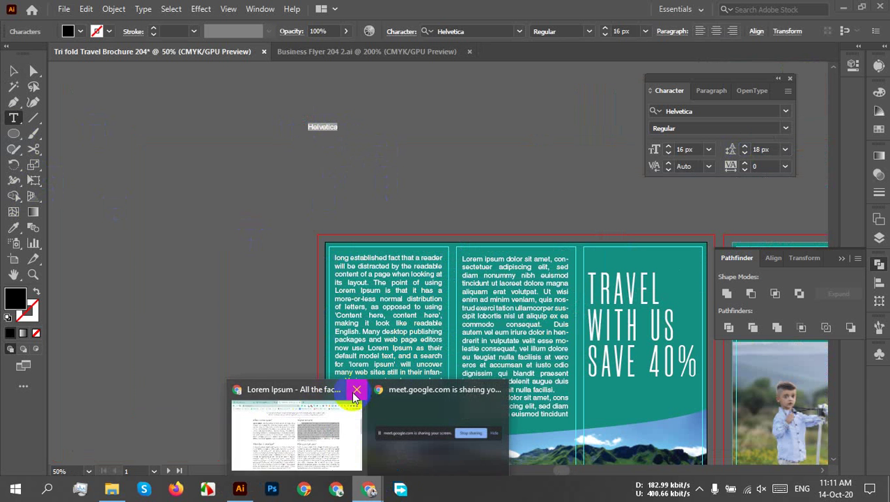
left_click(345, 417)
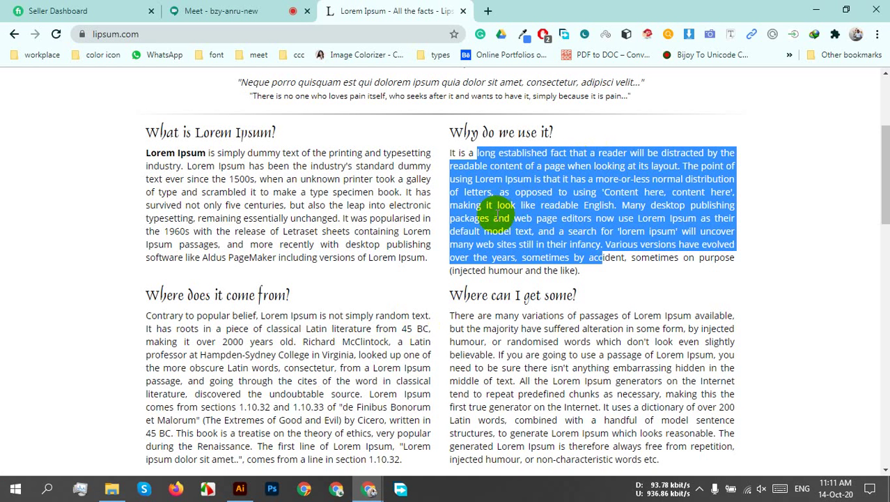
Switch to Illustrator, try pasting the copied paragraph as point type on the empty canvas, and undo the paste.
left_click(239, 489)
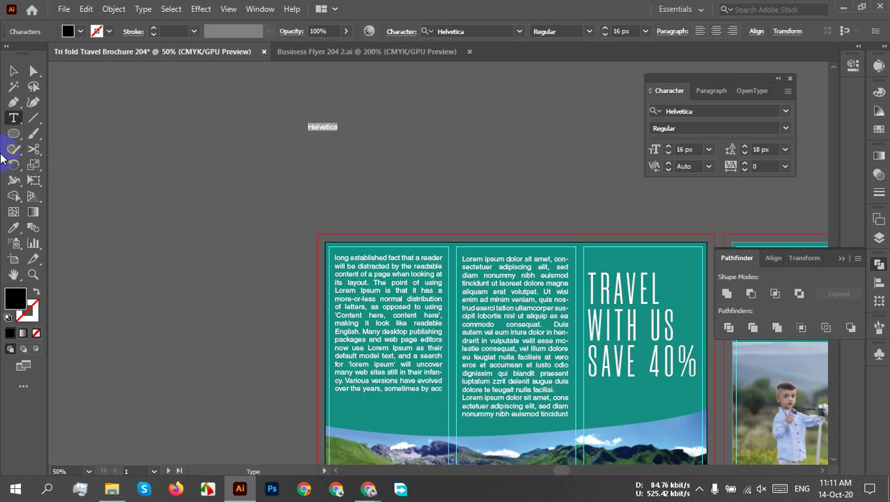
left_click(14, 118)
left_click(174, 158)
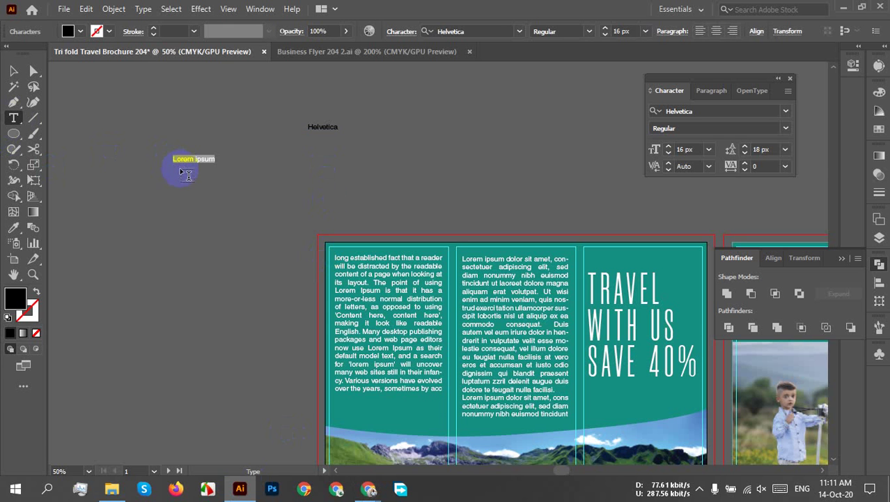
key("ctrl+v")
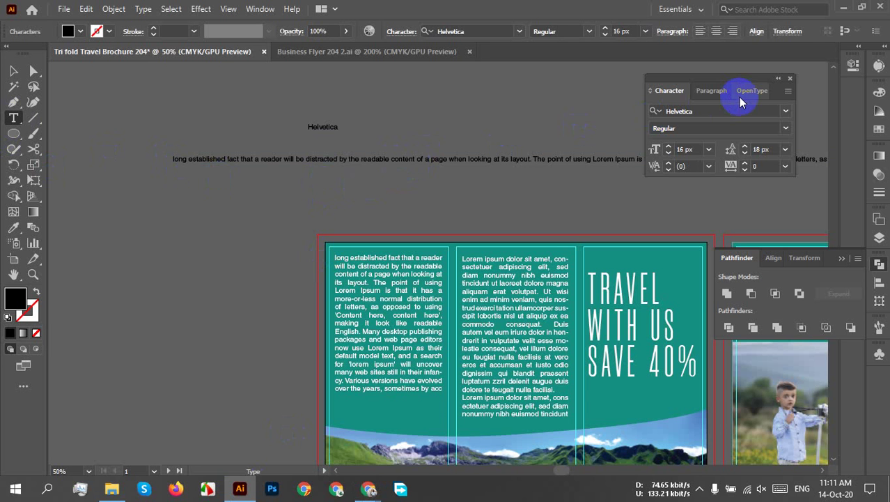
key("ctrl+z")
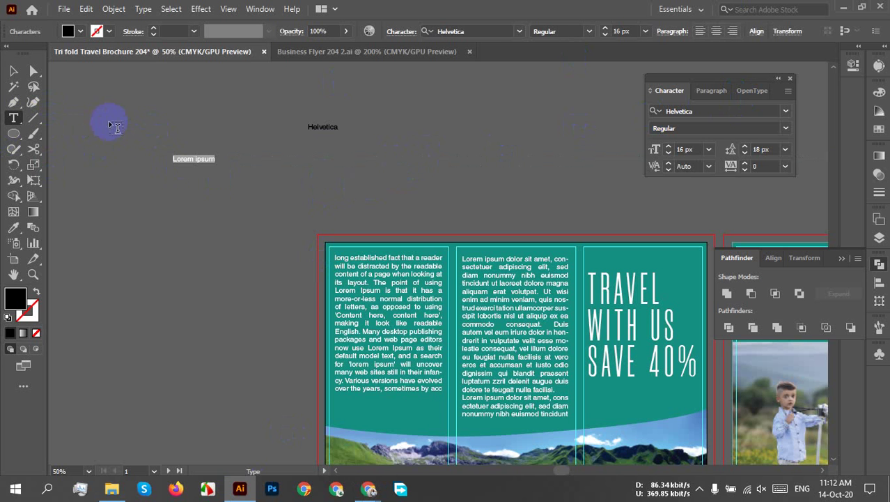
Create a tall area-type frame beside the Helvetica label and fill it with the copied "long established fact" paragraph.
left_click_drag(106, 107, 235, 393)
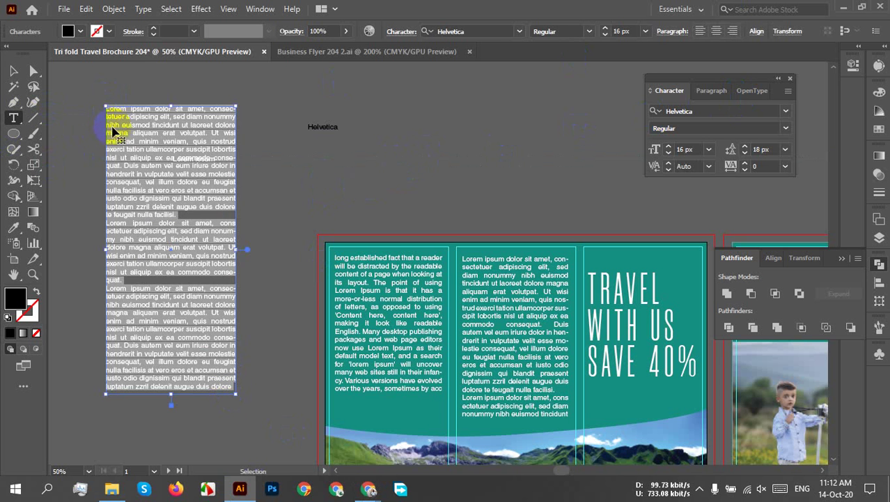
type("long established fact that a reader will be distracted by the readable content of a page when looking at its layout. The point of using Lorem Ipsum is that it has a more-or-less normal distribution of letters, as opposed to using 'Content here, content here', making it look like readable English. Many desktop publishing packages and web page editors now use Lorem Ipsum as their default model text, and a search for 'lorem ipsum' will uncover many web sites still in their infancy. Various versions have evolved over the years, sometimes by acc")
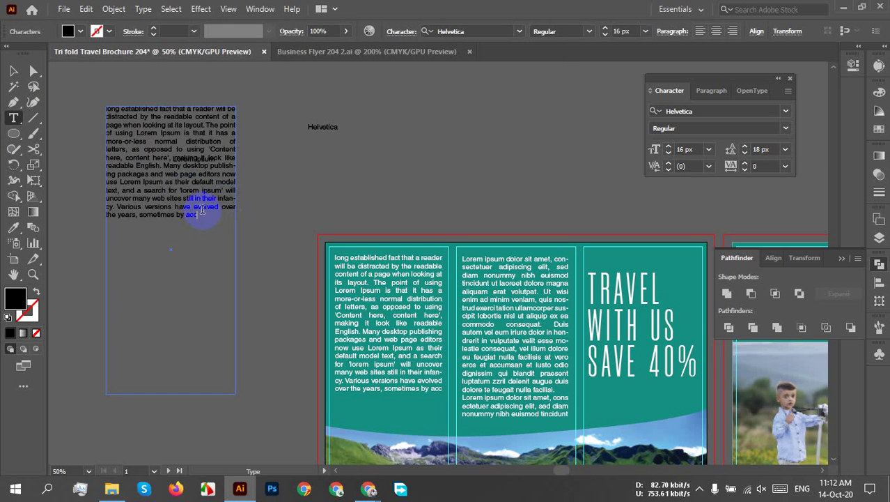
left_click(14, 70)
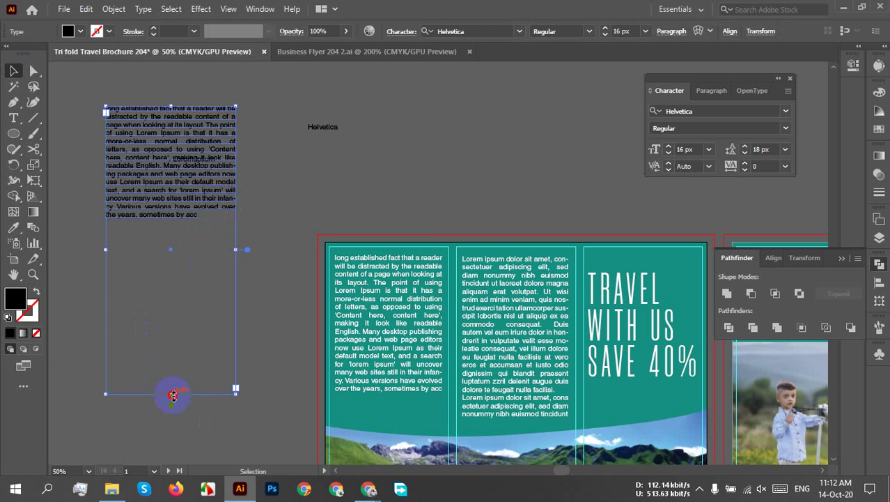
Shorten the paragraph's frame to the end of its text, widen it to more than double, and inspect the reflowed lettering.
left_click_drag(173, 395, 171, 223)
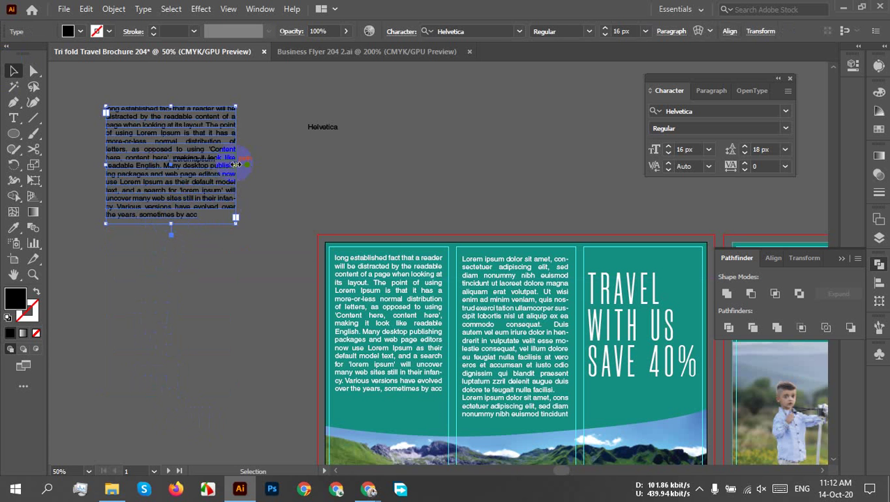
left_click_drag(237, 165, 453, 164)
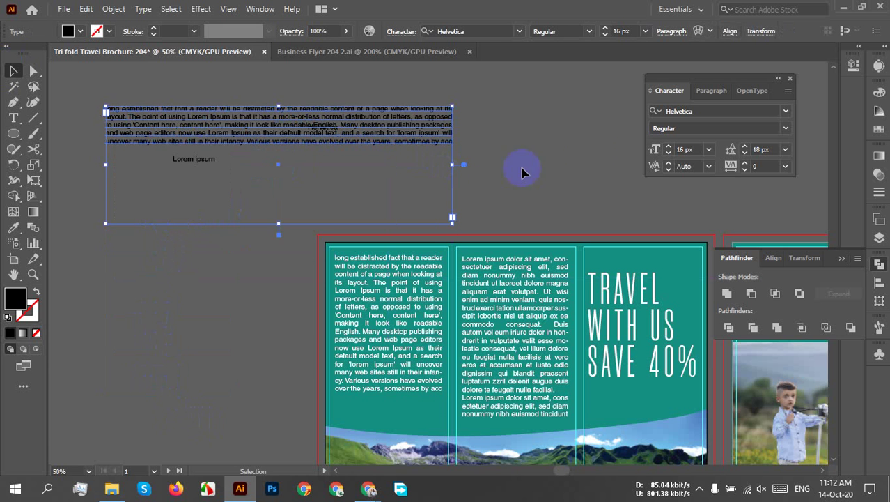
left_click(582, 165)
scroll(258, 156, "up", 5)
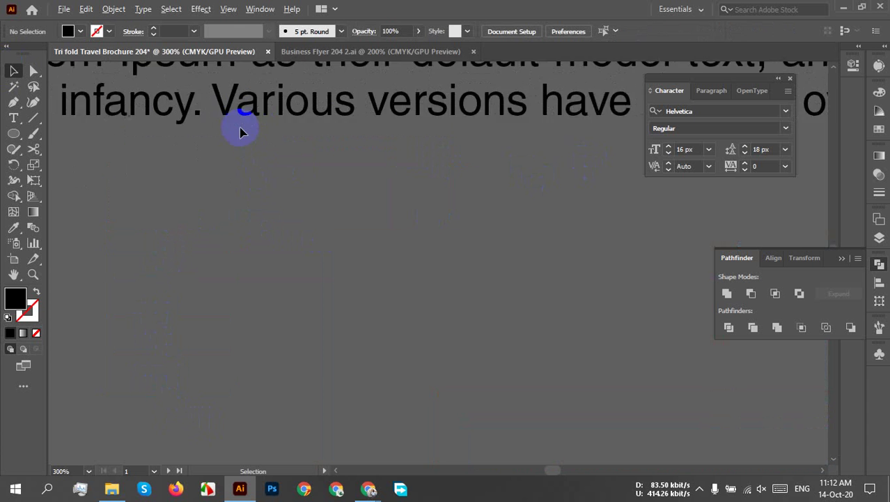
scroll(294, 139, "up", 3)
left_click_drag(285, 151, 293, 289)
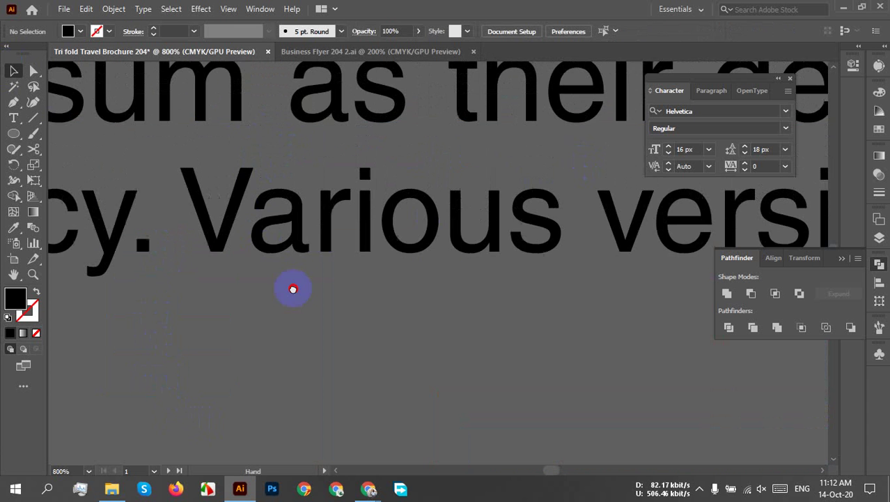
scroll(324, 235, "down", 6)
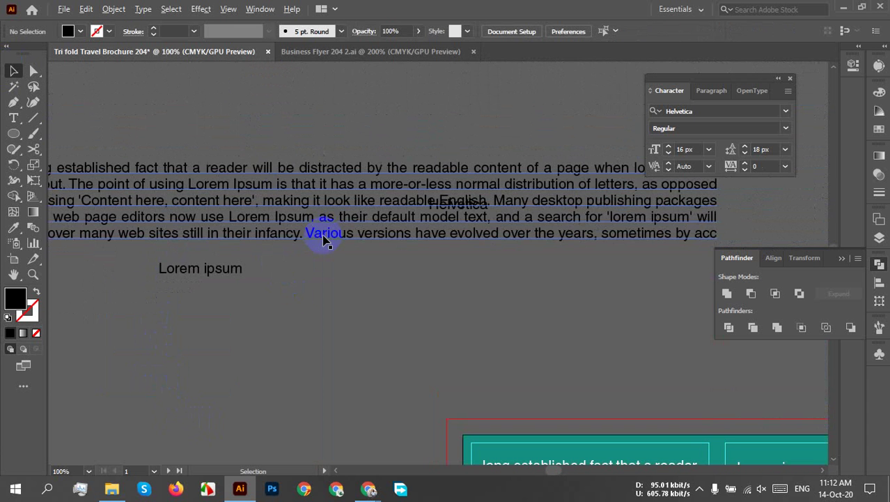
scroll(324, 234, "down", 2)
Shorten and narrow the paragraph's frame until the text overflows, and inspect its overset marker.
left_click_drag(385, 259, 352, 140)
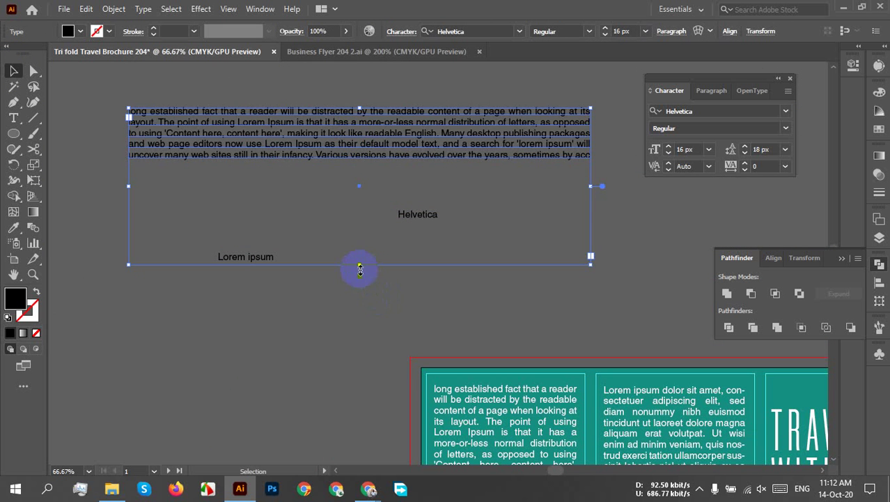
left_click_drag(360, 266, 359, 194)
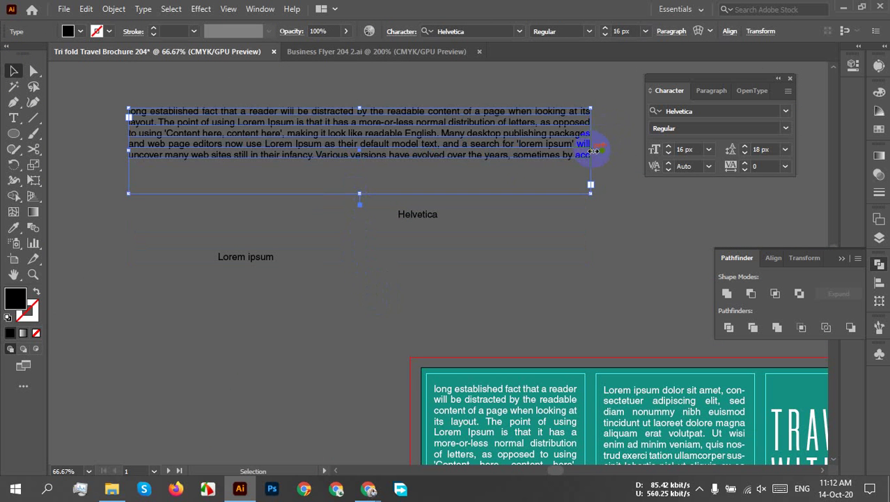
left_click_drag(594, 150, 286, 185)
scroll(285, 185, "up", 4)
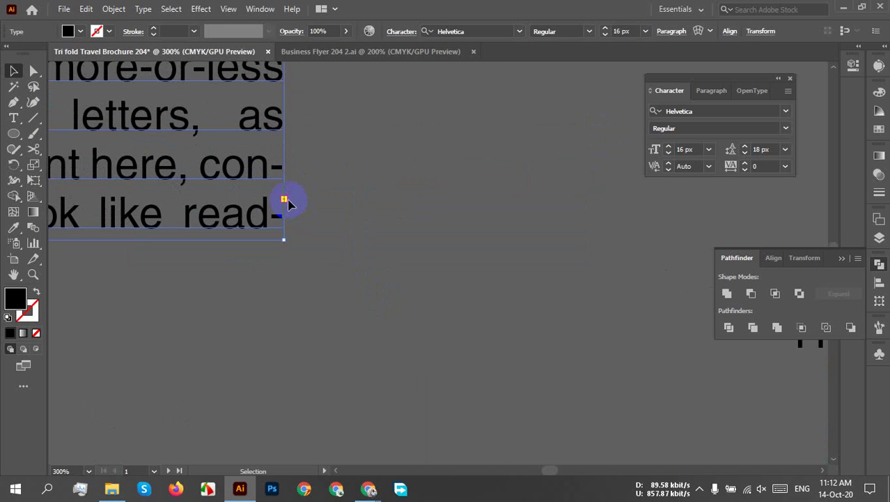
scroll(298, 198, "down", 4)
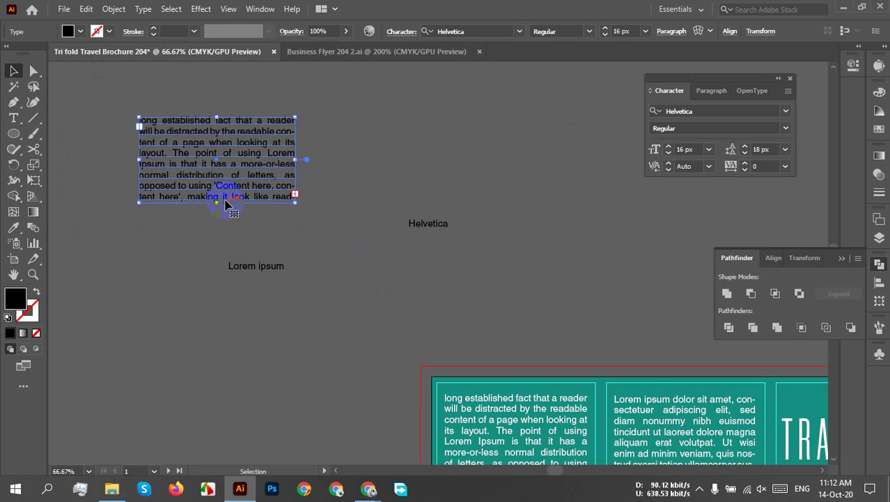
Lengthen and widen the paragraph's frame so that it holds all of its text.
left_click_drag(216, 203, 217, 305)
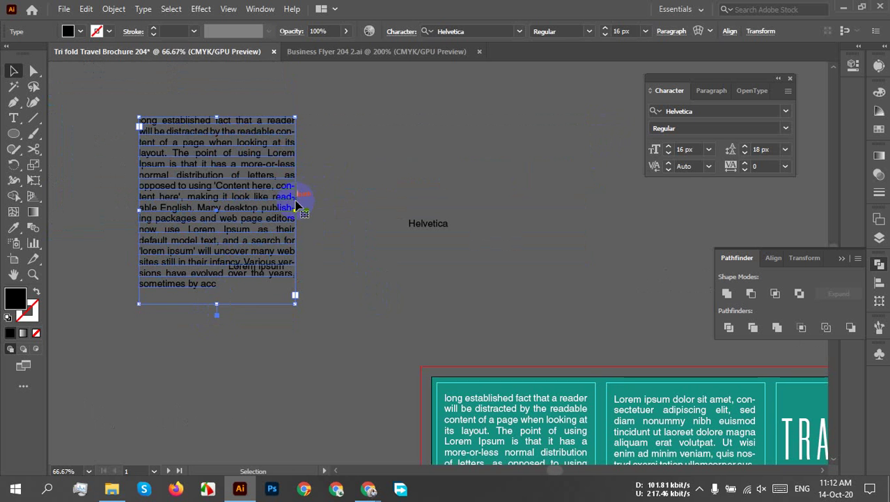
left_click_drag(297, 211, 372, 208)
left_click(487, 188)
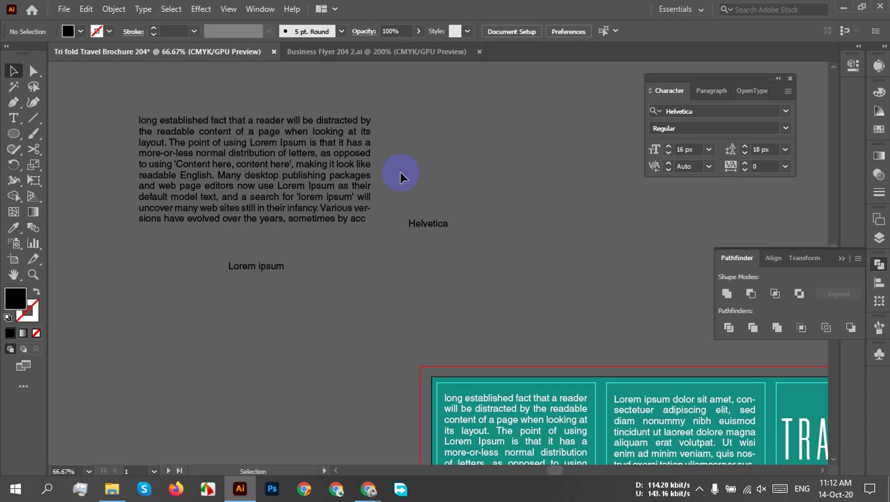
Narrow the paragraph's frame again until its last words overflow, and examine the overset marker at its lower corner.
left_click(253, 170)
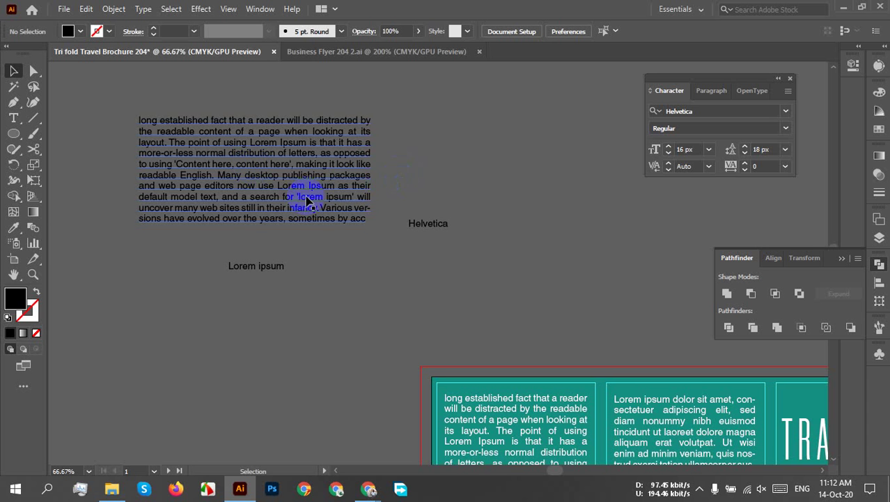
scroll(293, 195, "down", 2)
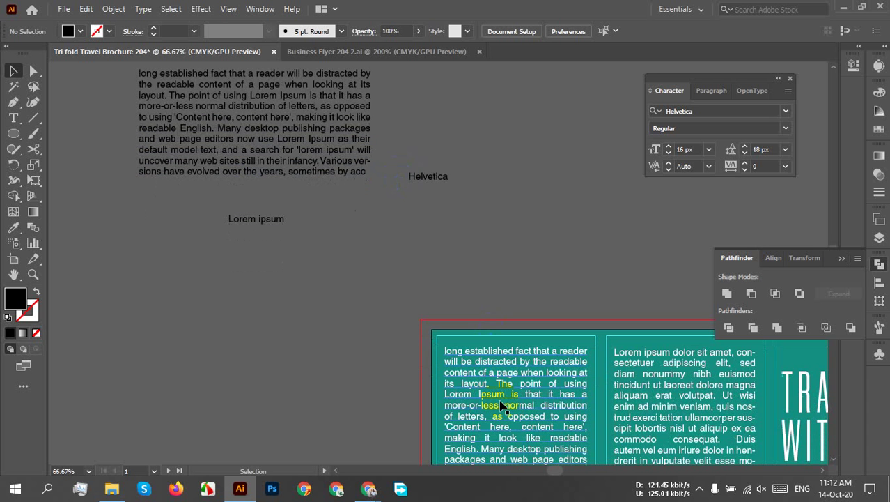
left_click(348, 98)
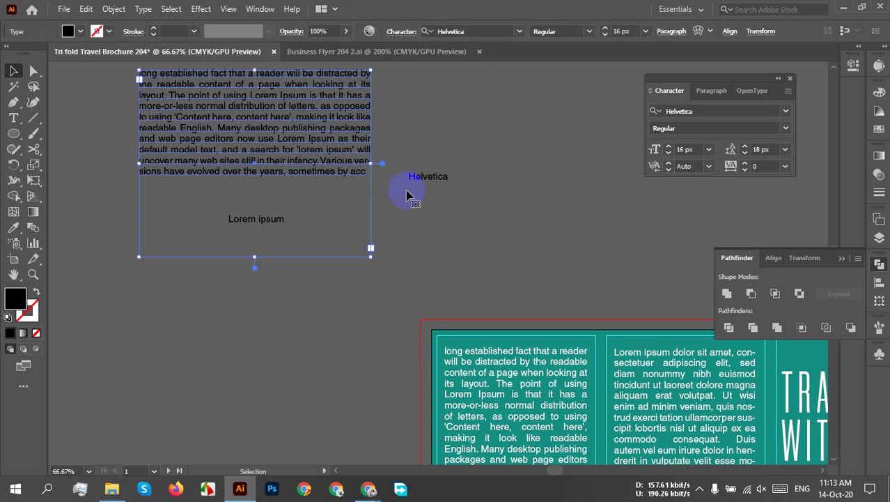
left_click_drag(371, 165, 272, 159)
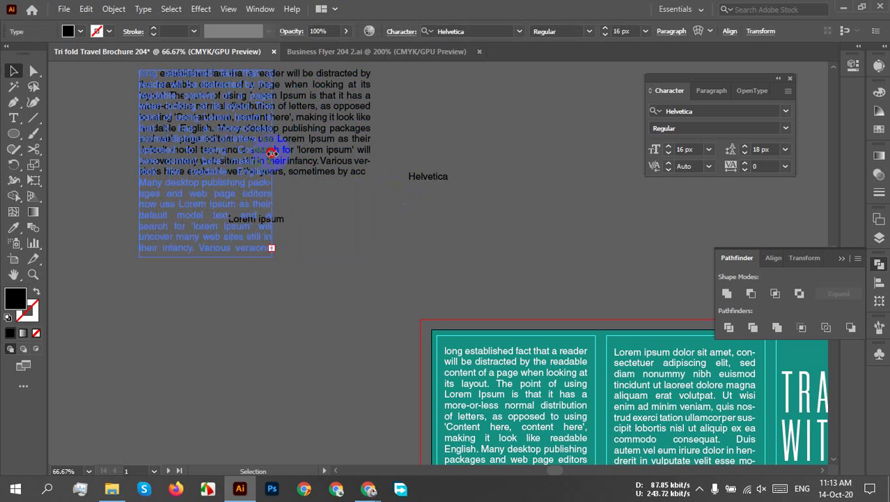
scroll(281, 250, "up", 3)
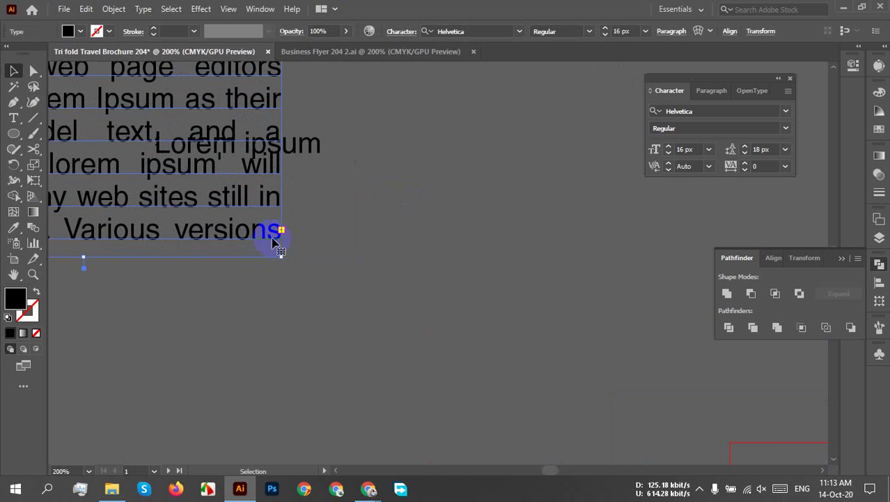
scroll(299, 244, "down", 3)
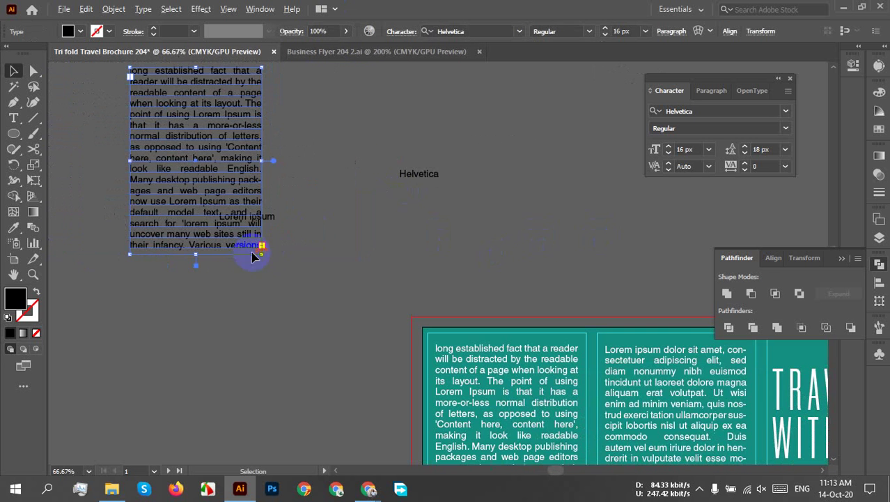
left_click(354, 186)
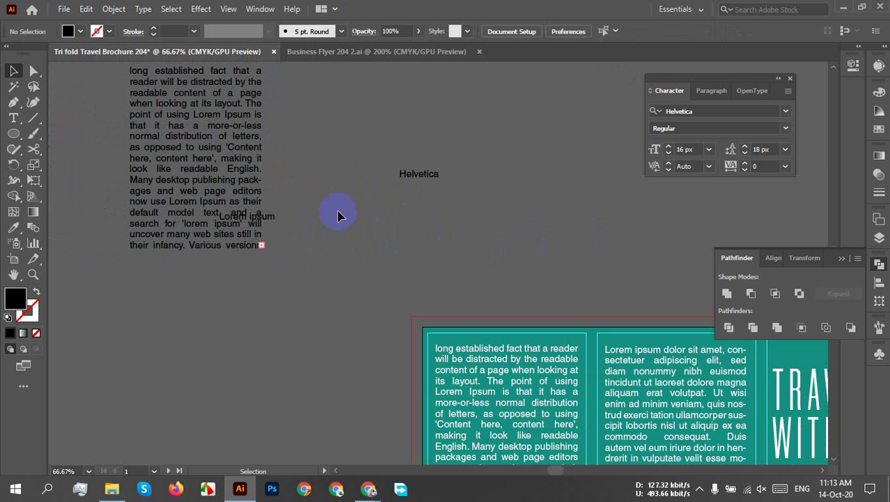
scroll(337, 216, "down", 1)
scroll(324, 218, "up", 4)
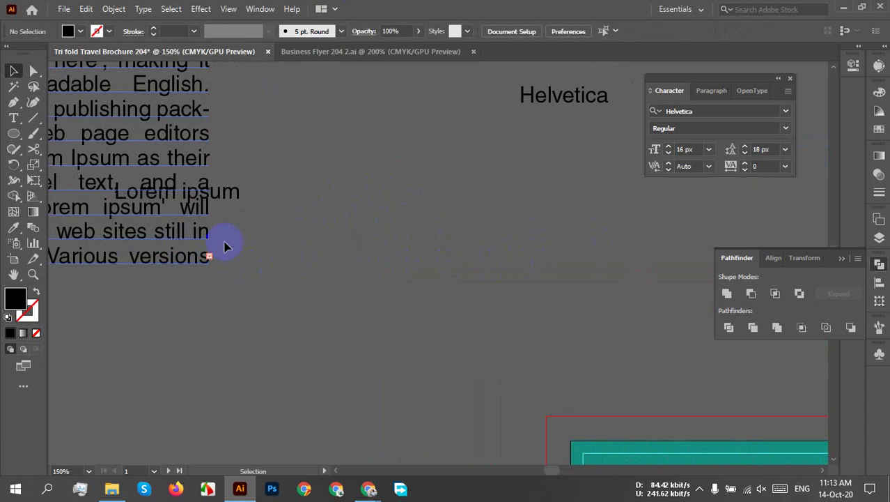
scroll(345, 231, "down", 2)
Move the stray "Lorem ipsum" label away from the paragraph and widen the paragraph's frame until all its text fits.
left_click_drag(284, 221, 567, 195)
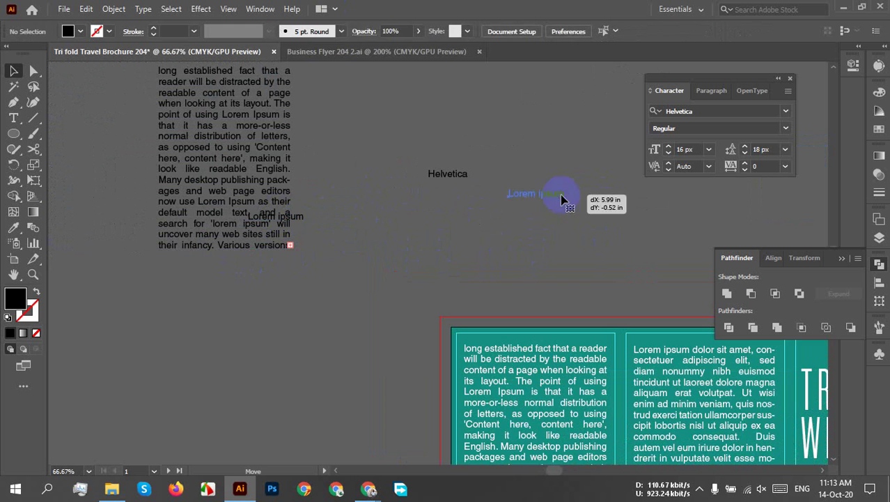
left_click(282, 232)
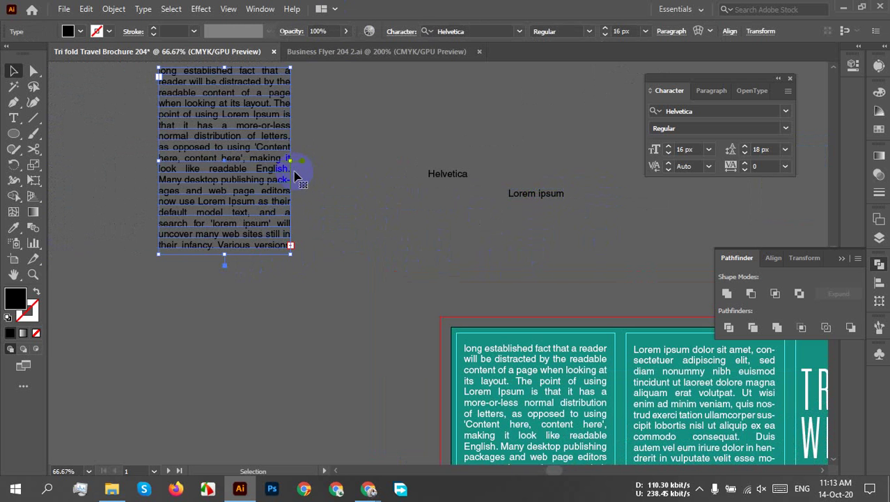
left_click_drag(296, 159, 348, 168)
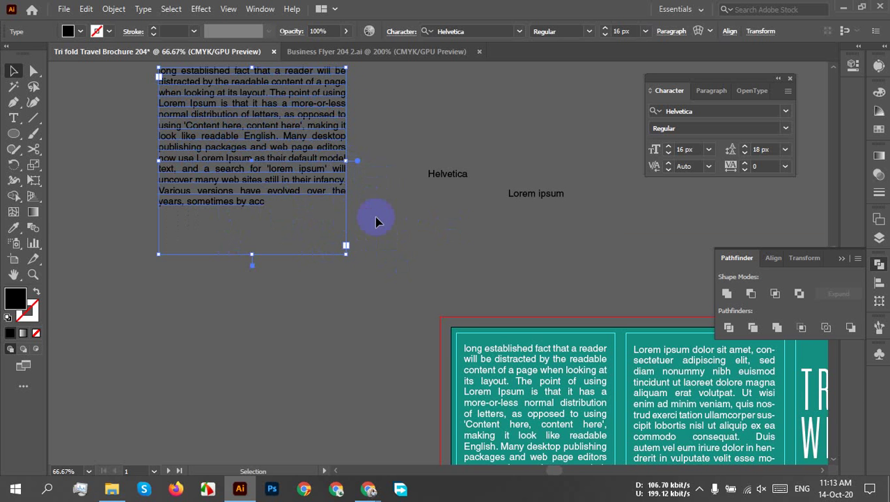
Delete the "long established fact" text block from the brochure's first panel.
scroll(376, 217, "down", 5)
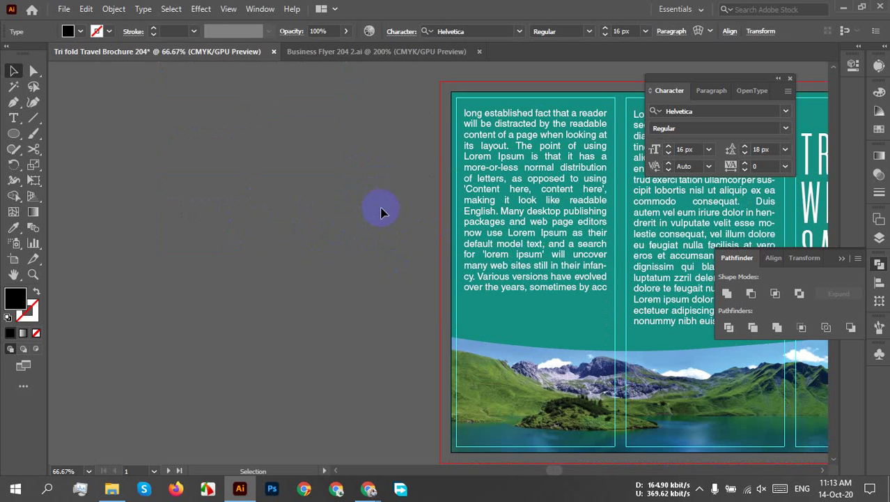
left_click(574, 199)
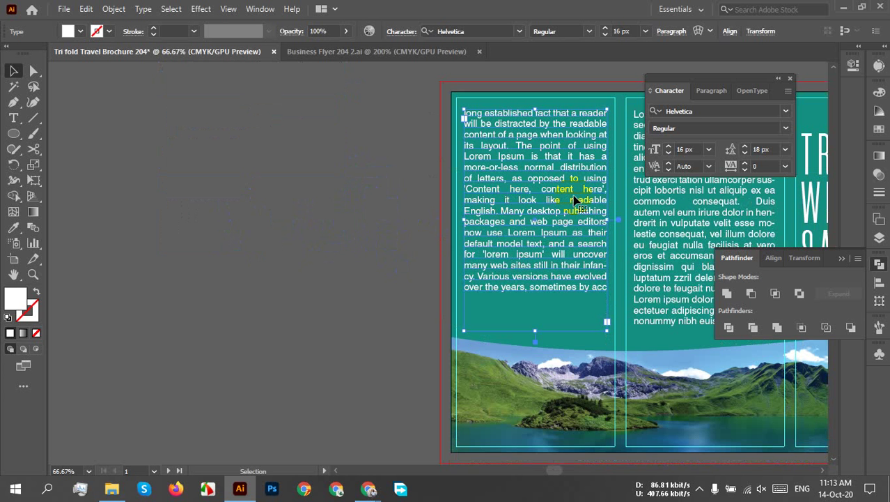
key("Delete")
Move the middle panel's lorem ipsum text block into the empty first panel and shorten its frame slightly from below.
left_click_drag(573, 196, 227, 186)
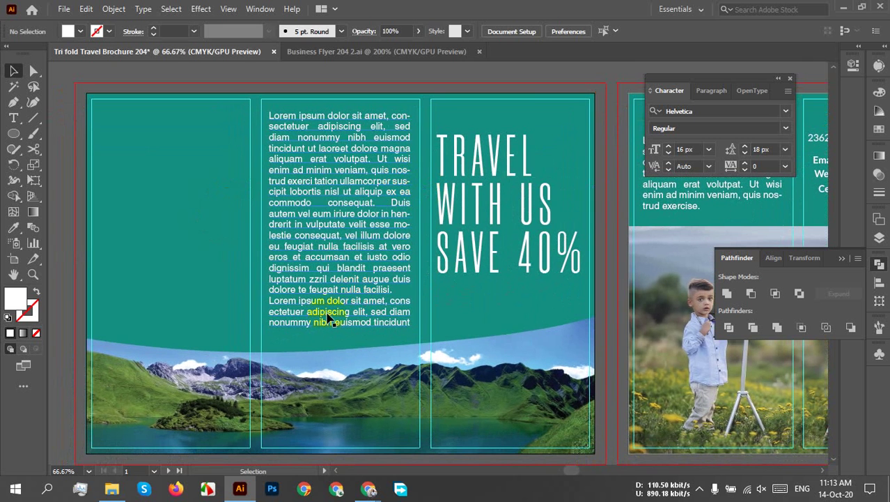
left_click(339, 230)
left_click_drag(339, 230, 149, 222)
mouse_move(167, 323)
left_mouse_down()
mouse_move(159, 313)
mouse_move(167, 308)
left_mouse_up()
Reposition the text block slightly lower and to the right so it sits centred between the first panel's guides.
double_click(190, 295)
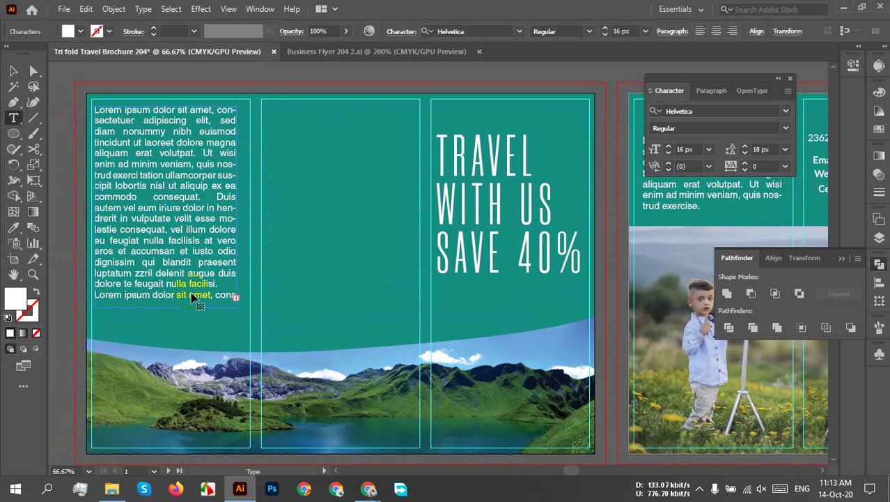
left_click(13, 71)
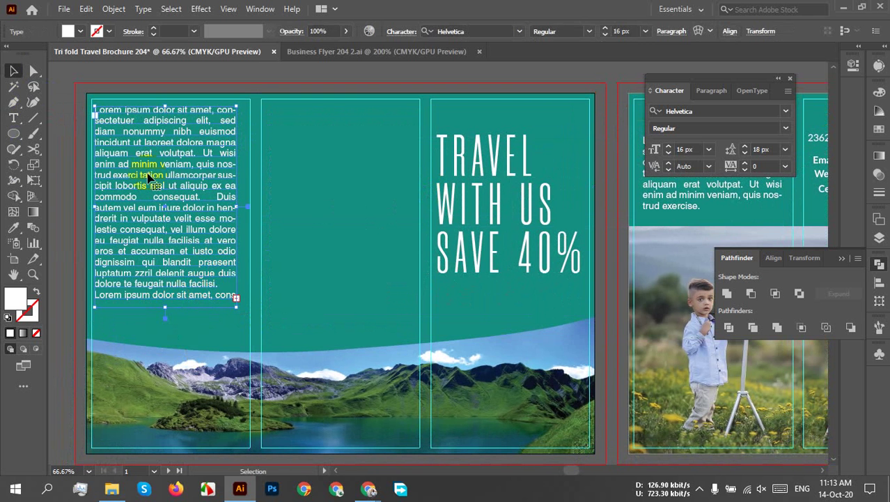
left_click_drag(165, 175, 175, 192)
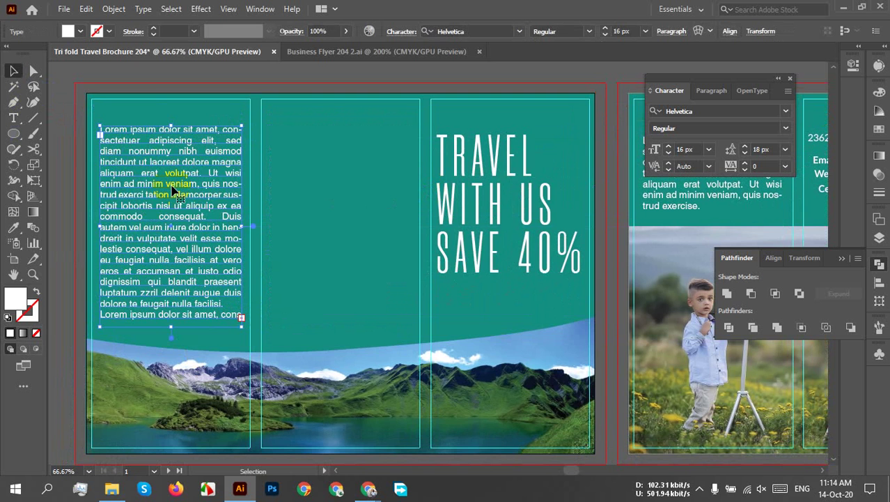
Shift the first panel's lorem ipsum text block slightly down between the guides and deselect it.
scroll(173, 187, "up", 2)
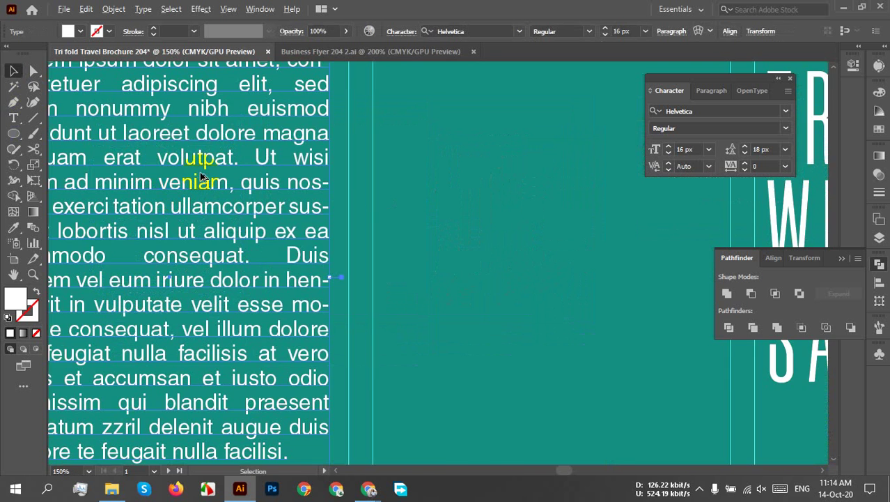
scroll(201, 176, "down", 1)
scroll(249, 170, "left", 2)
left_click_drag(279, 263, 280, 274)
left_click(520, 269)
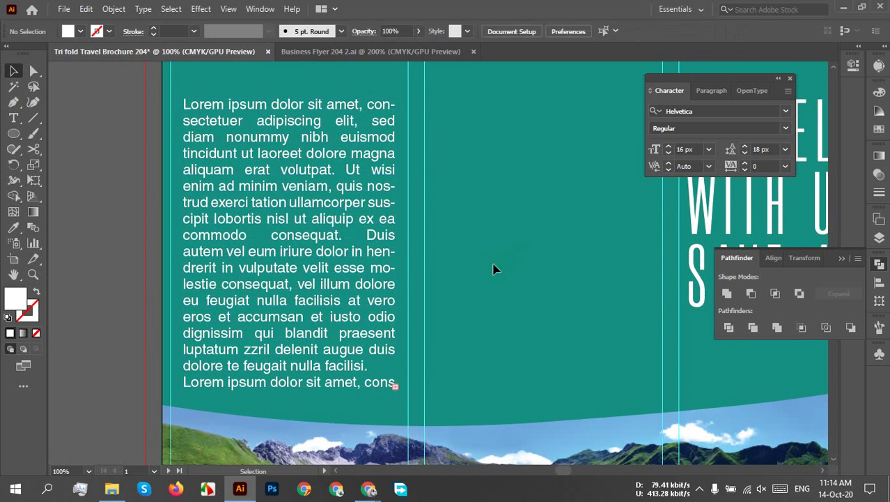
Look over both brochure spreads, comparing the text columns, photos and empty middle panel.
scroll(493, 269, "down", 2)
scroll(453, 249, "right", 2)
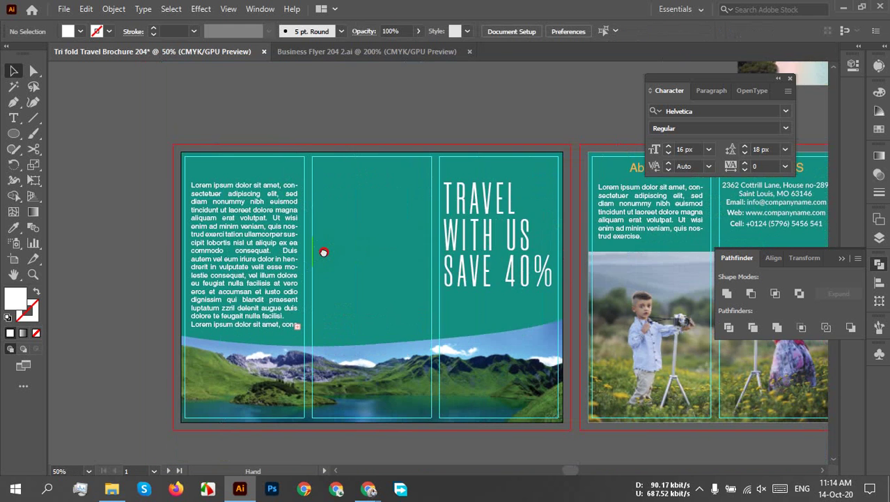
scroll(407, 226, "down", 1)
scroll(378, 236, "right", 2)
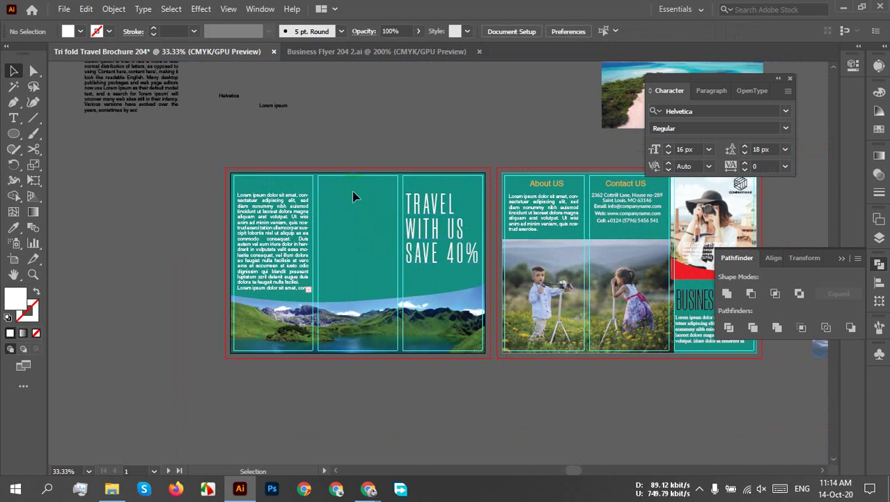
scroll(345, 226, "up", 2)
left_click_drag(393, 235, 329, 189)
scroll(421, 218, "down", 1)
left_click_drag(481, 229, 360, 224)
scroll(193, 187, "down", 1)
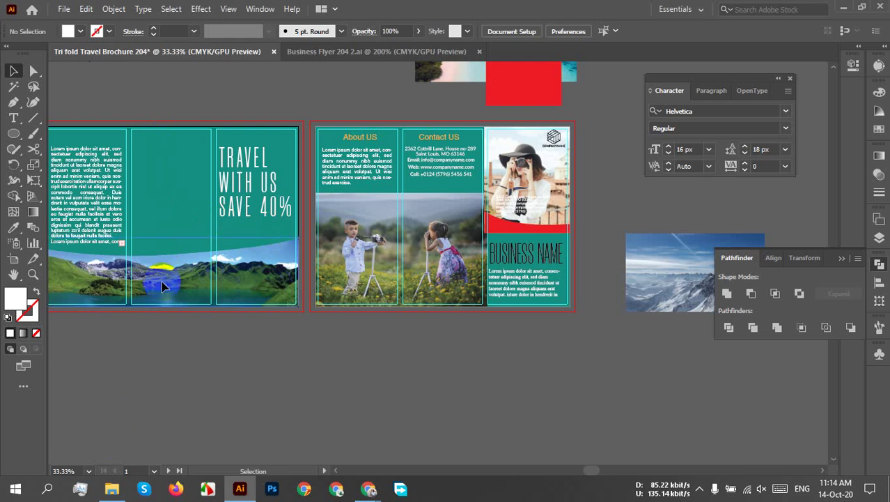
Switch to File Explorer and open the flyer folder under Work\ledp on New Volume (E:).
left_click(110, 489)
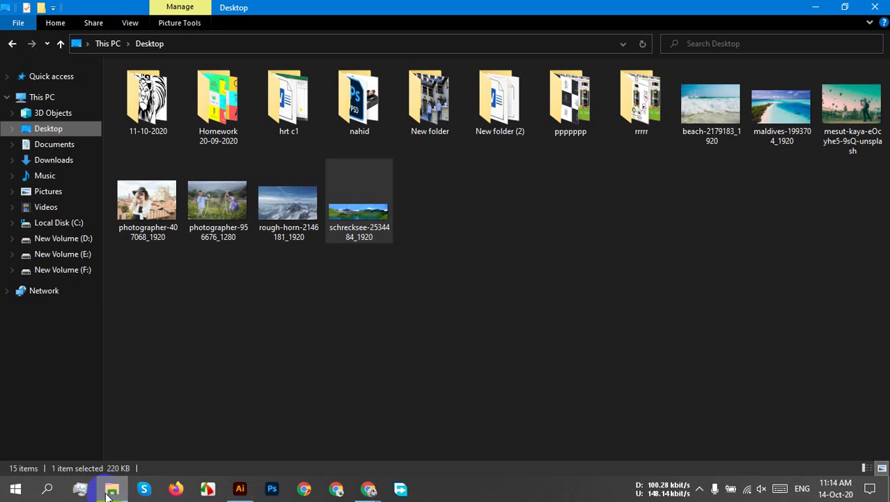
left_click(67, 254)
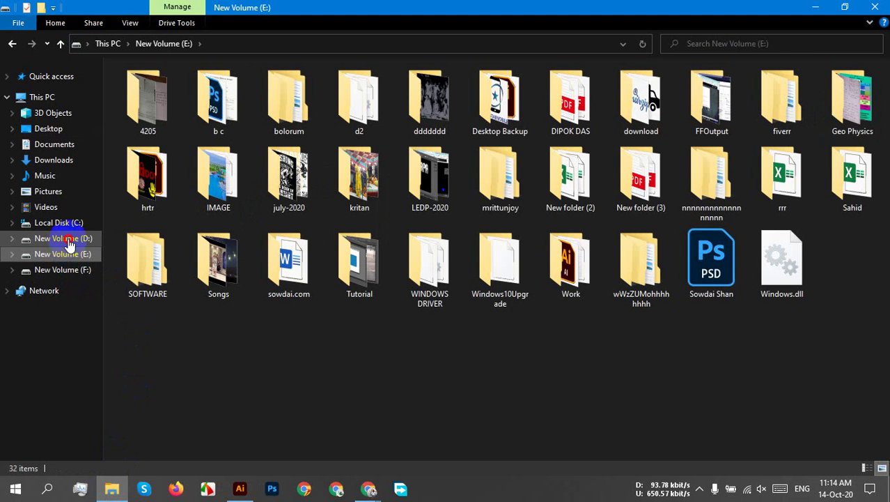
left_click(63, 238)
left_click(71, 258)
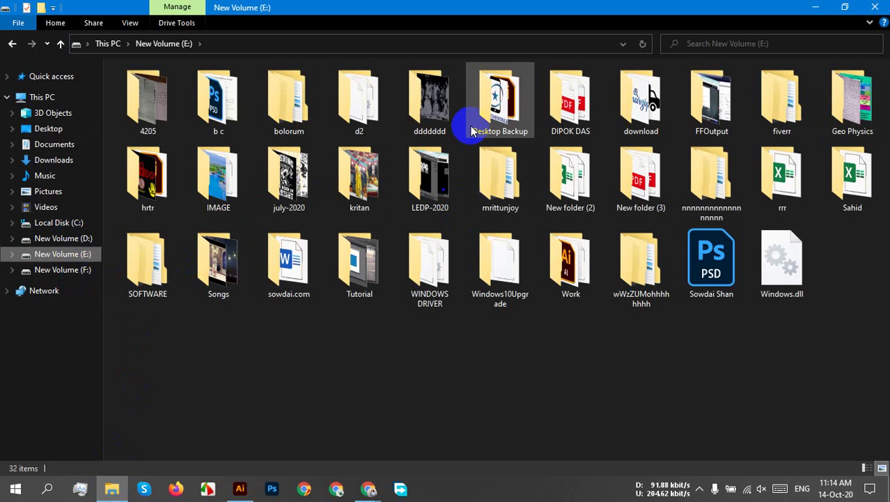
double_click(575, 278)
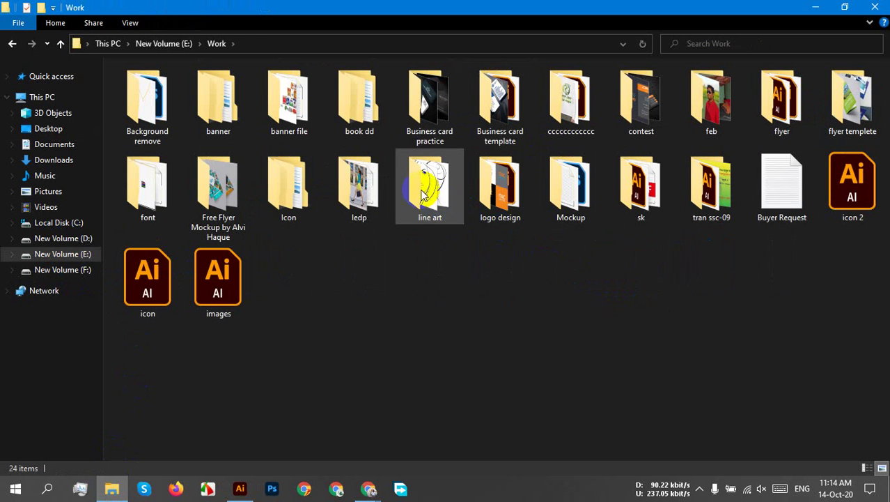
double_click(357, 187)
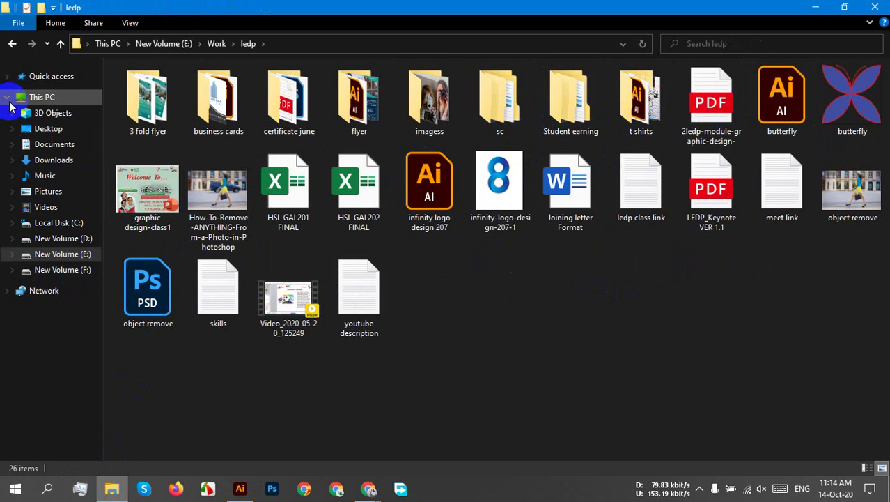
left_click(11, 42)
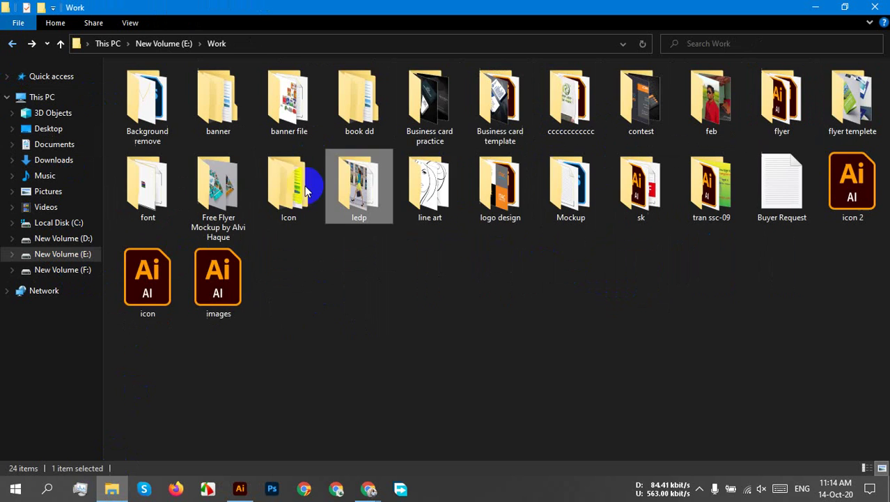
double_click(359, 187)
double_click(346, 112)
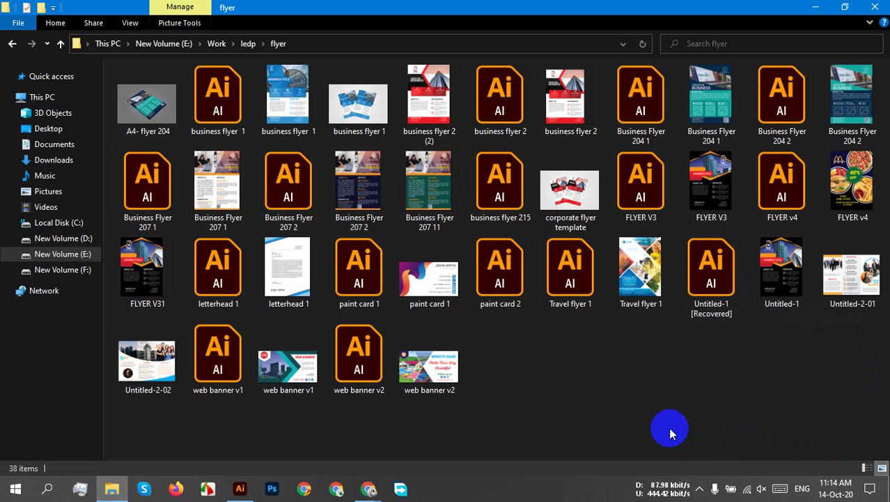
Open "Untitled-1 [Recovered].ai" in Illustrator to inspect its artwork, and close the document again.
left_click(698, 281)
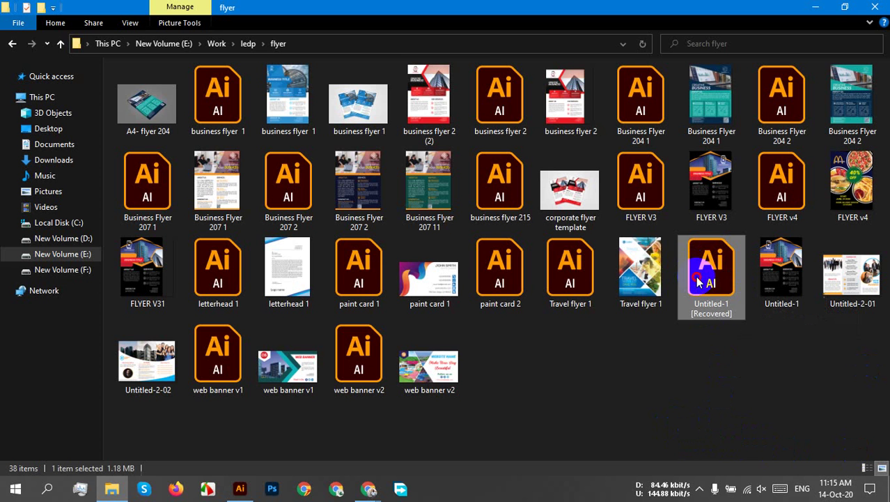
double_click(697, 281)
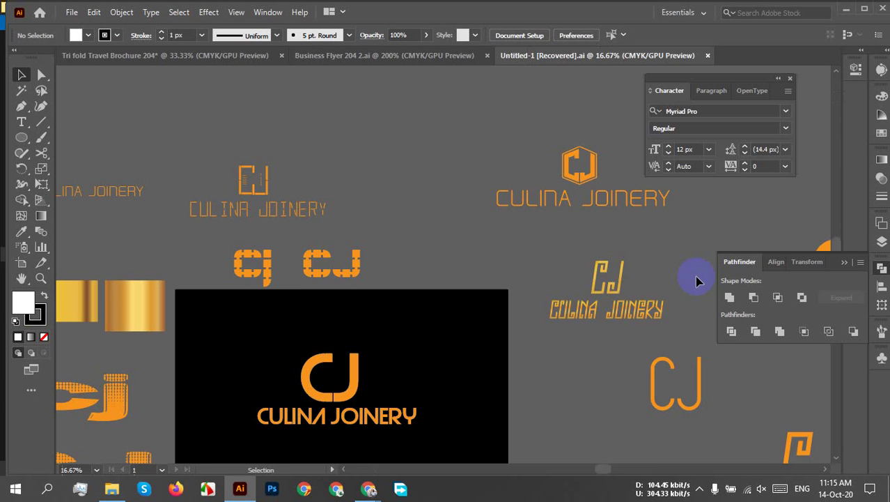
scroll(618, 292, "down", 5)
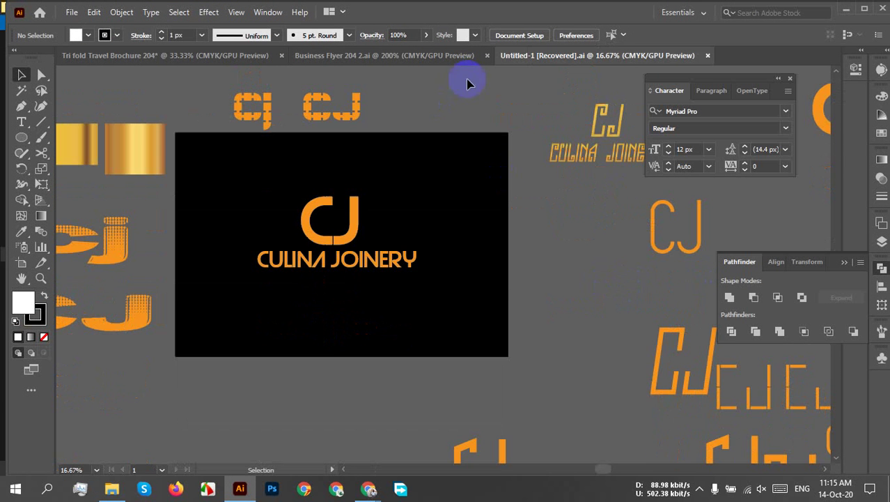
left_click(707, 56)
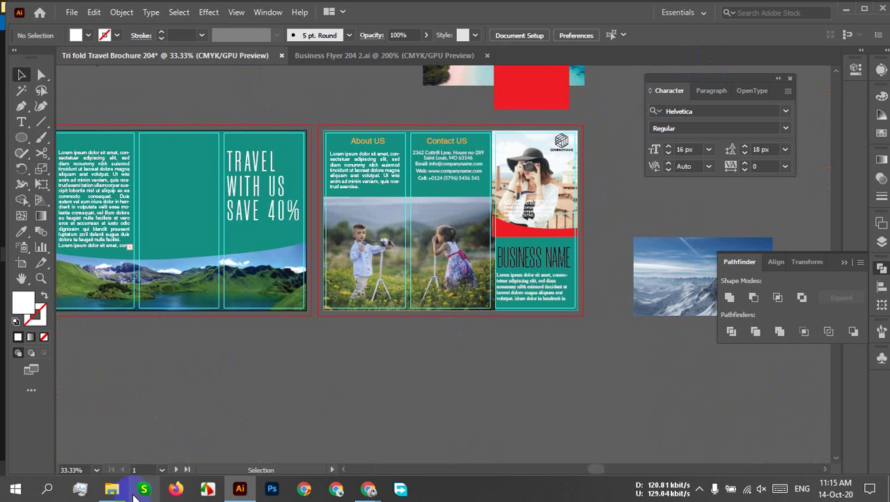
Return to File Explorer, preview the Untitled-2-01 tri-fold image as a reference, and close the preview.
left_click(112, 488)
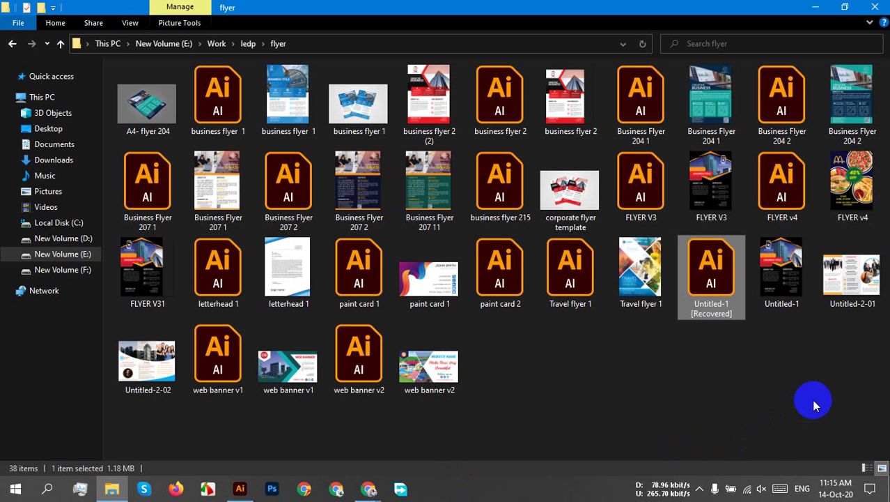
double_click(856, 279)
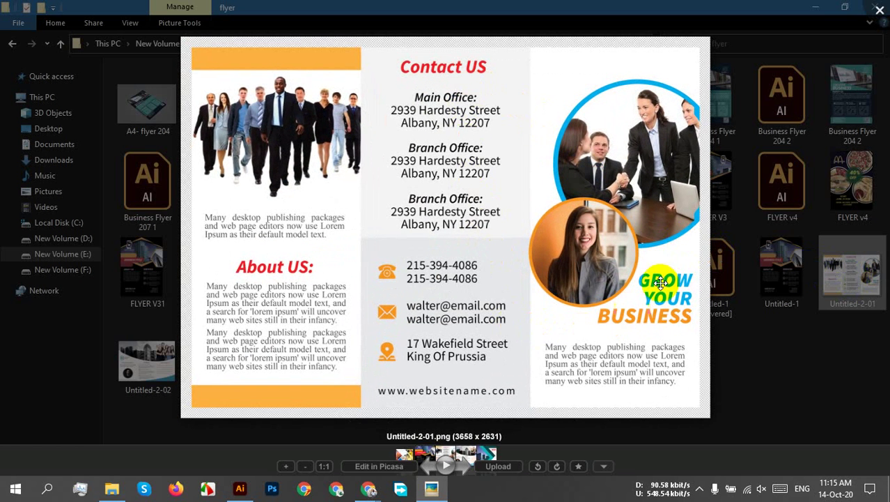
left_click(879, 10)
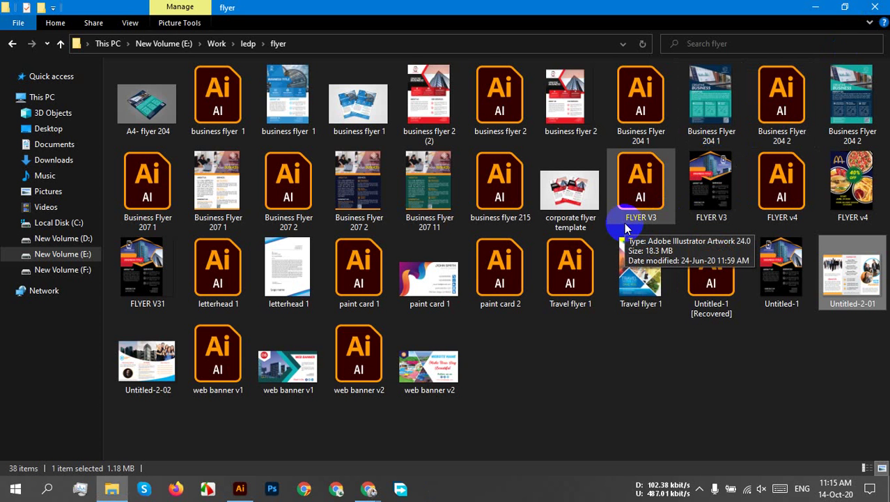
Return to the brochure in Illustrator and duplicate the first panel's text block horizontally into the empty middle panel.
left_click(699, 489)
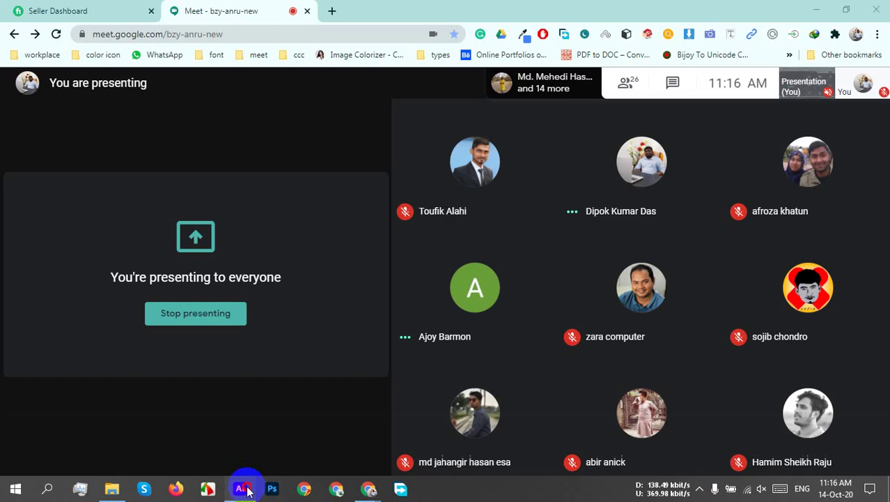
left_click(239, 488)
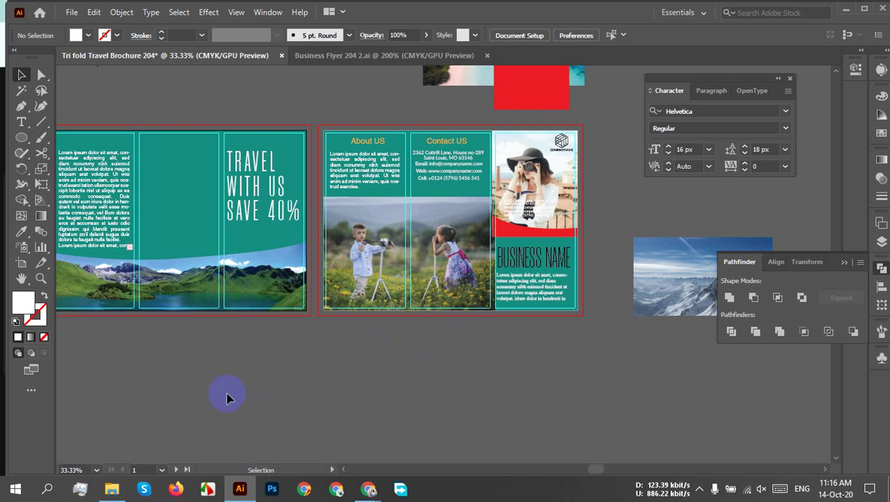
scroll(228, 214, "up", 3)
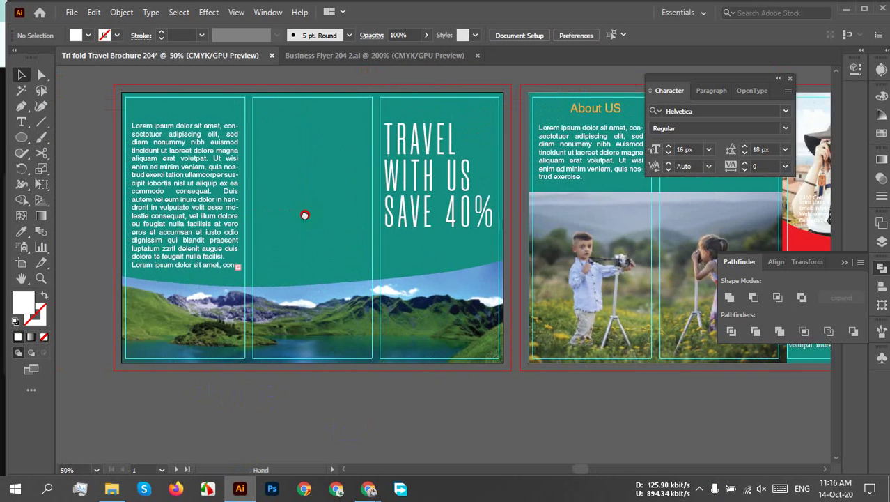
scroll(227, 182, "up", 2)
scroll(230, 175, "down", 1)
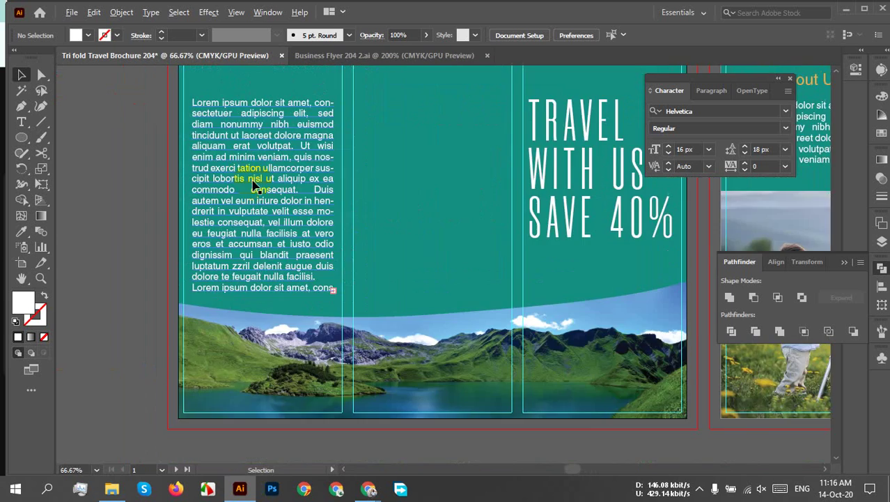
left_click_drag(419, 207, 294, 241)
scroll(294, 241, "down", 2)
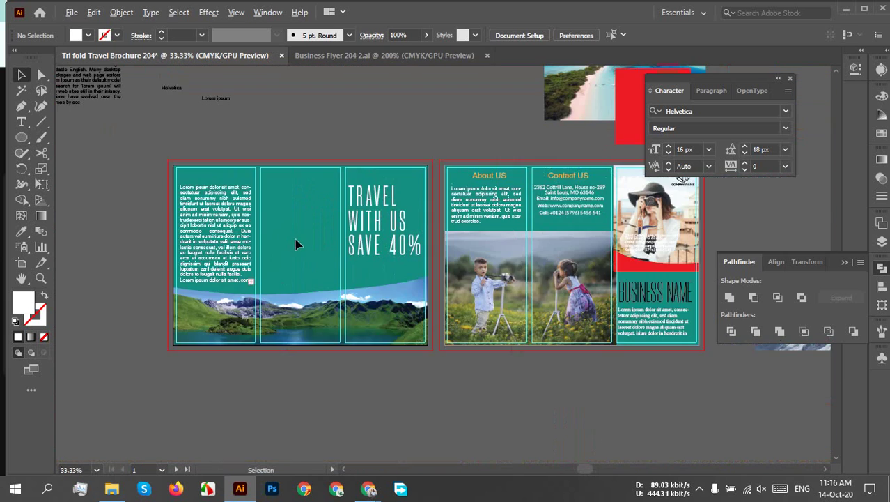
left_click_drag(370, 261, 339, 317)
scroll(263, 260, "up", 3)
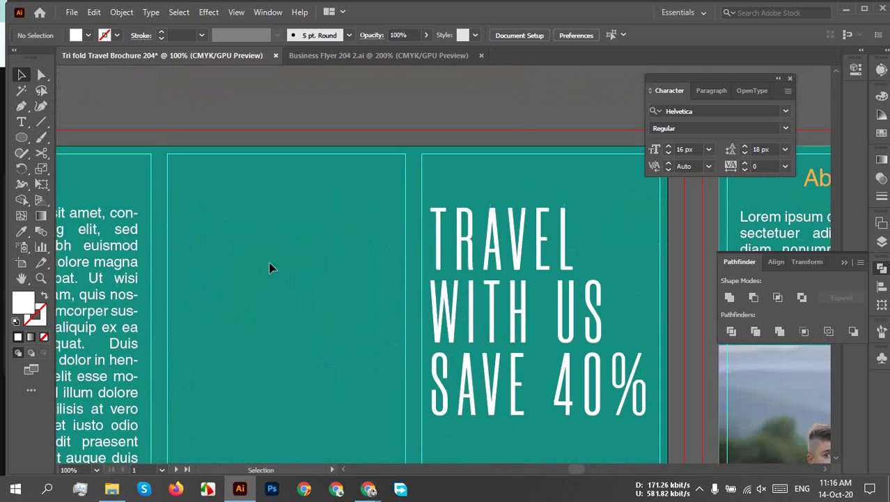
left_click_drag(212, 291, 410, 195)
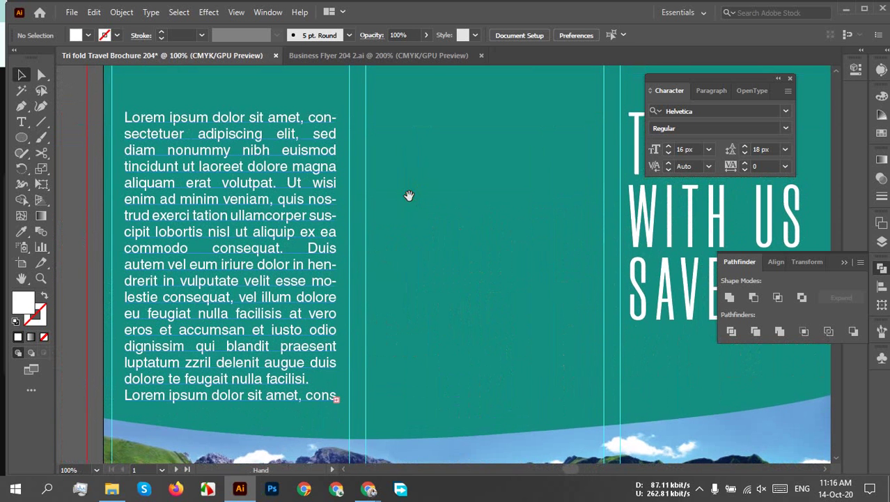
left_click_drag(213, 296, 463, 282)
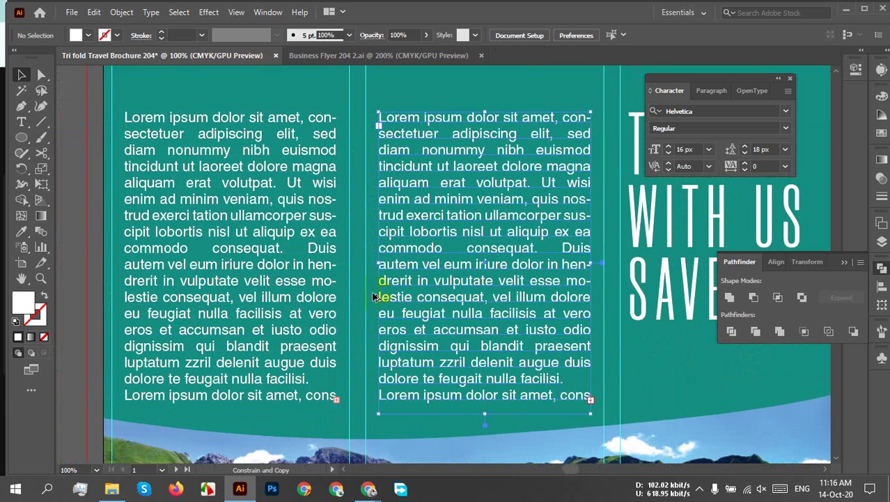
Add a placeholder "Lorem ipsum" point text above the paragraph in the first panel.
left_click_drag(249, 149, 230, 248)
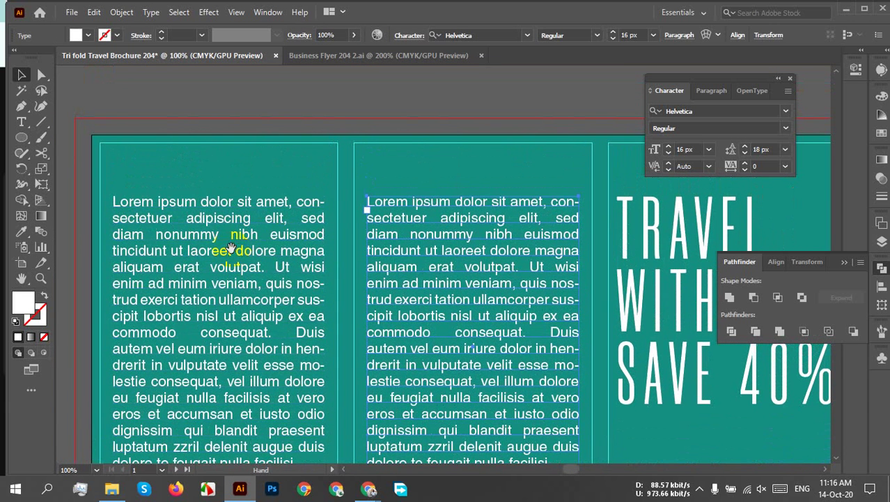
left_click(155, 167)
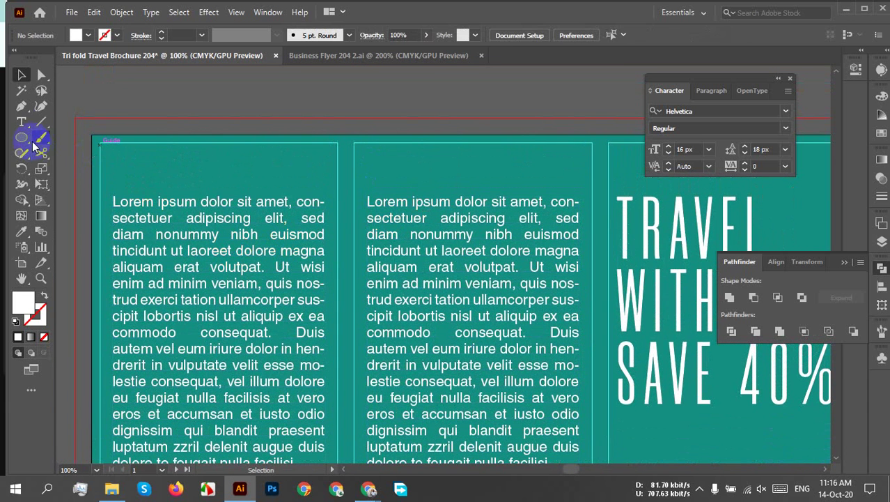
left_click(21, 122)
left_click(170, 159)
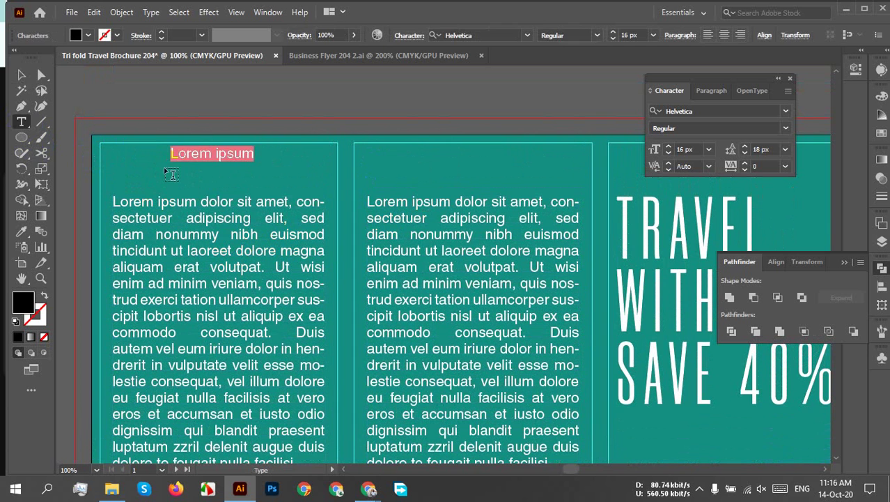
Enlarge the "Lorem ipsum" heading to about 27.16 px and copy it above the middle panel's paragraph.
left_click(20, 74)
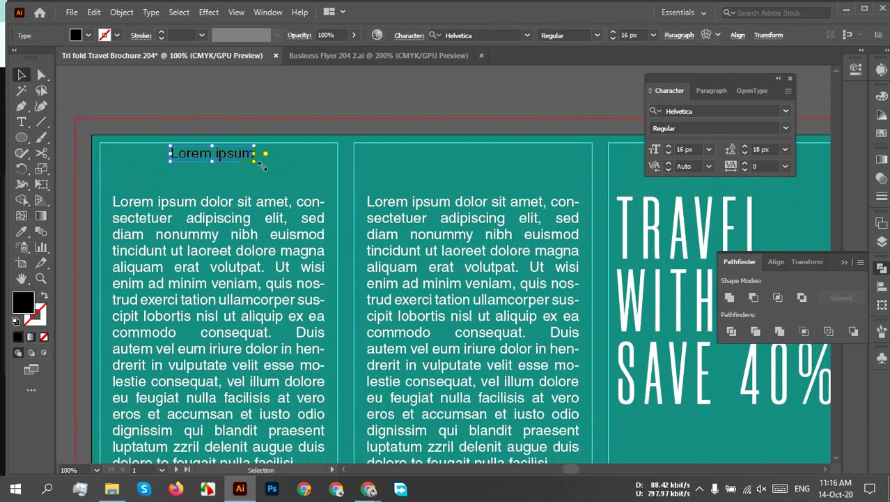
left_click_drag(257, 162, 316, 173)
left_click_drag(256, 164, 490, 174)
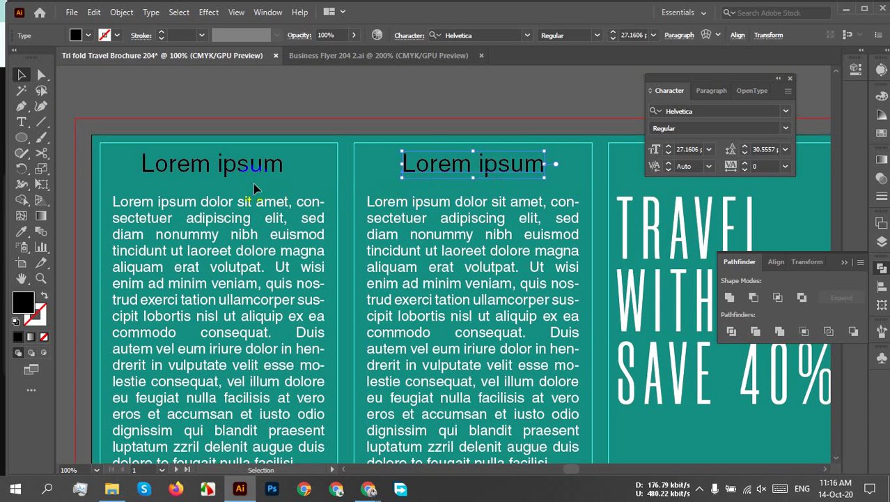
Set both "Lorem ipsum" headings above the first and middle panels' paragraphs to Helvetica Bold.
left_click(232, 167, "shift")
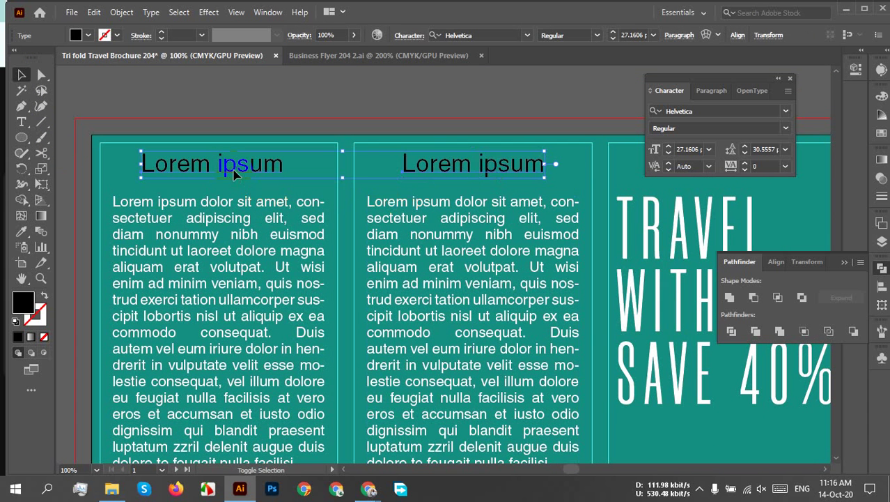
left_click(592, 36)
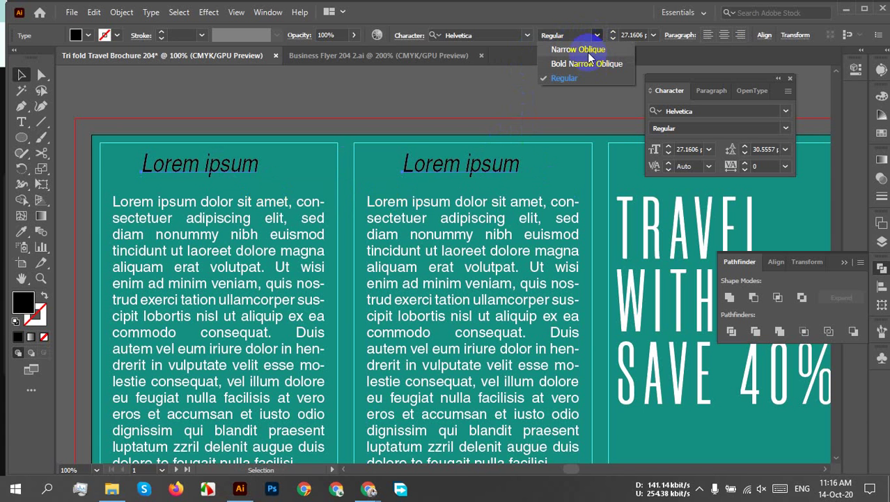
left_click(477, 36)
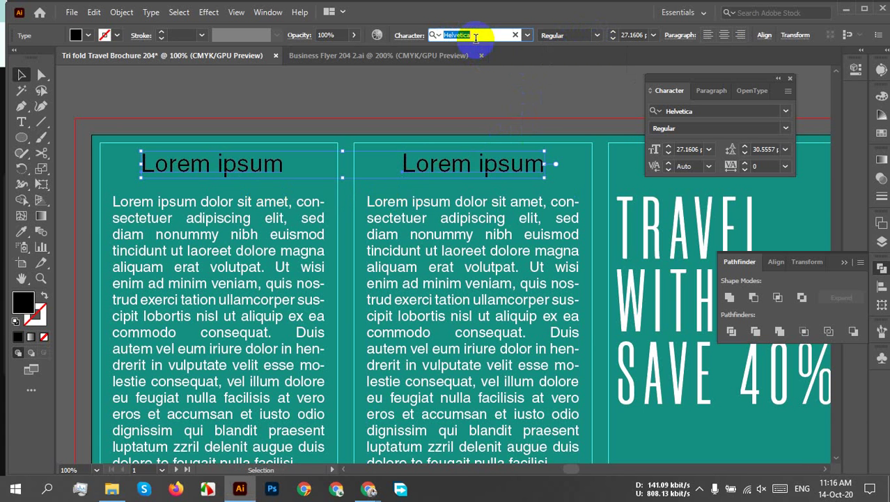
left_click(479, 37)
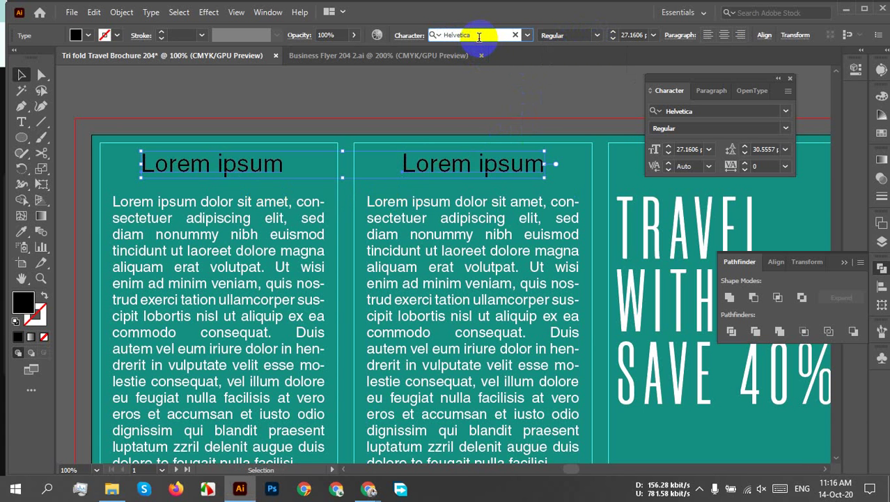
key("BackSpace")
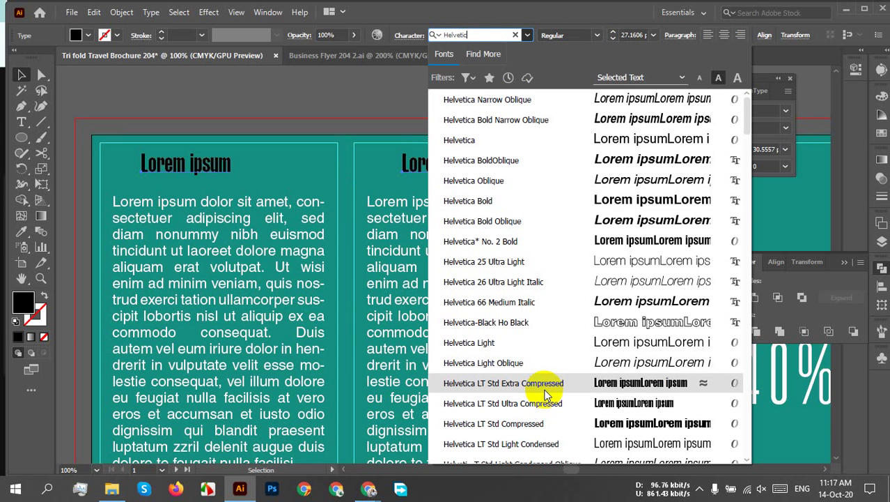
left_click(531, 201)
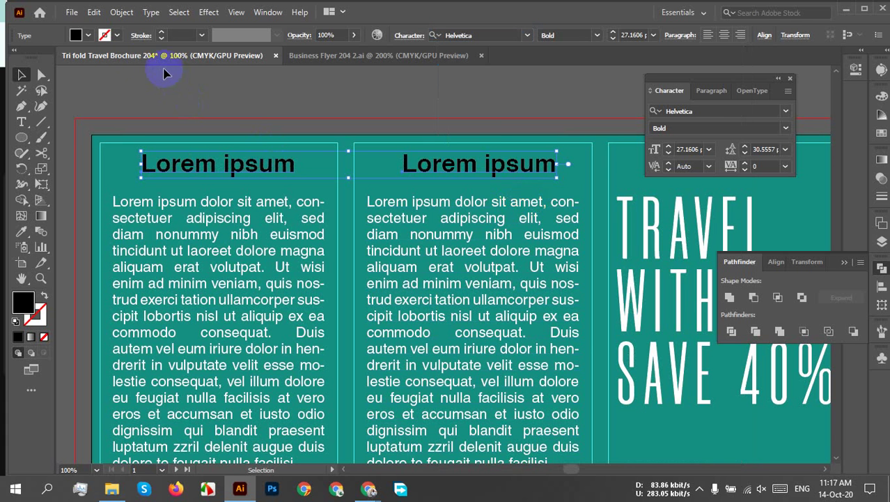
Convert both panel headings to UPPERCASE and nudge them slightly left together.
left_click(149, 12)
mouse_move(271, 213)
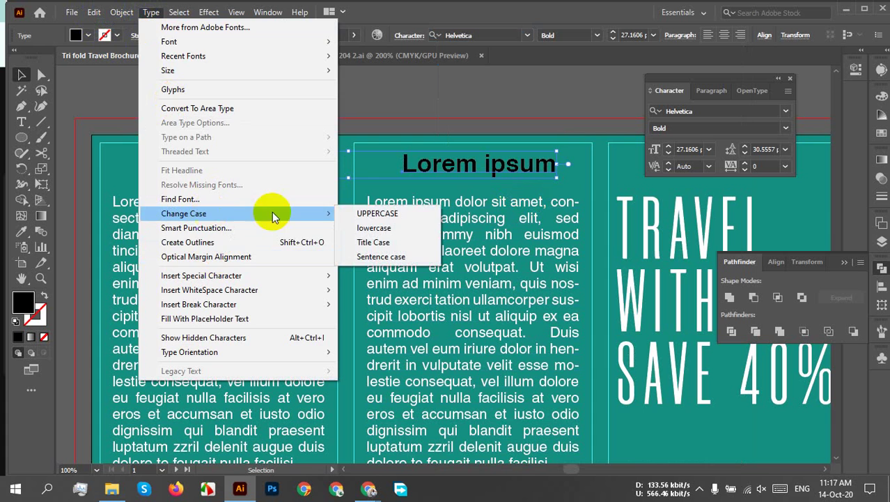
left_click(381, 216)
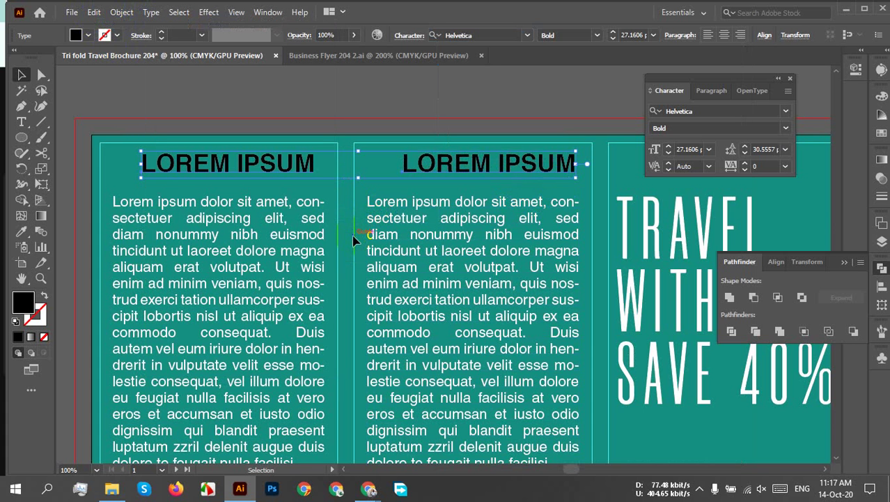
key("shift+Left")
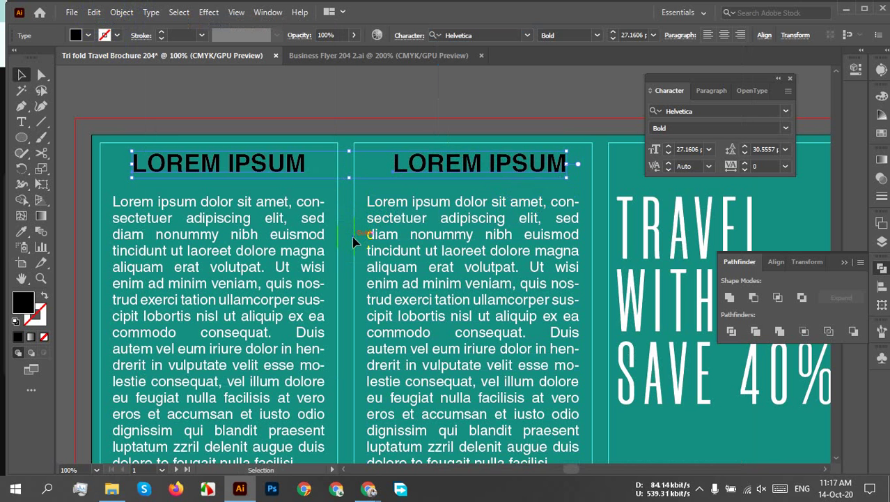
Nudge the middle panel's heading left in small steps to centre it over its paragraph, and deselect it.
left_click(378, 124)
left_click(426, 173)
key("Left")
key("Left")
key("Left")
key("Left")
key("Left")
key("Left")
key("Left")
key("Left")
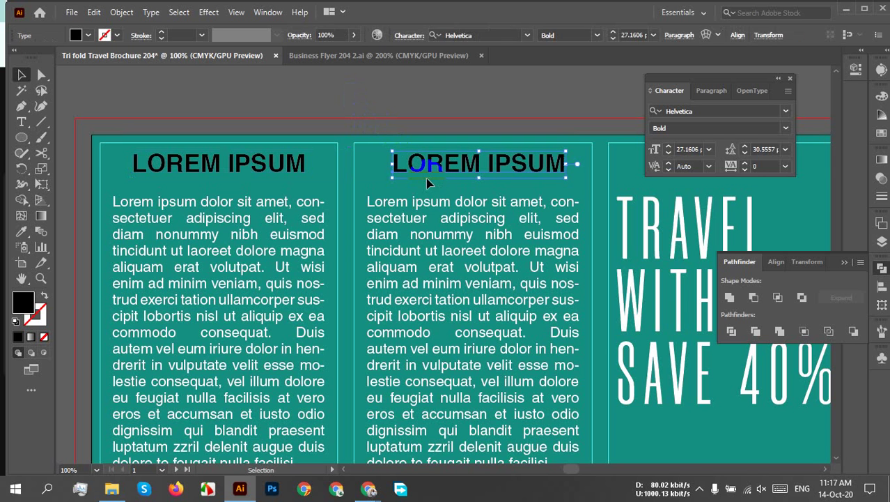
key("Left")
key("Left")
key("Left")
key("Left")
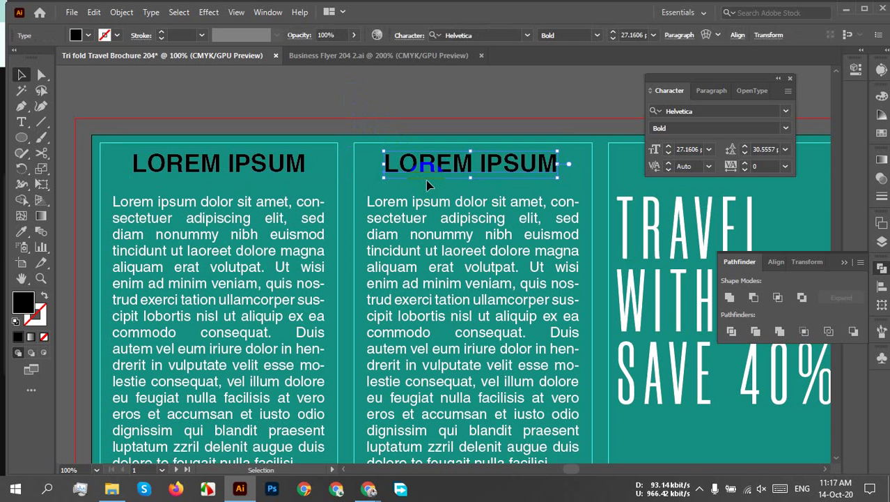
left_click(432, 98)
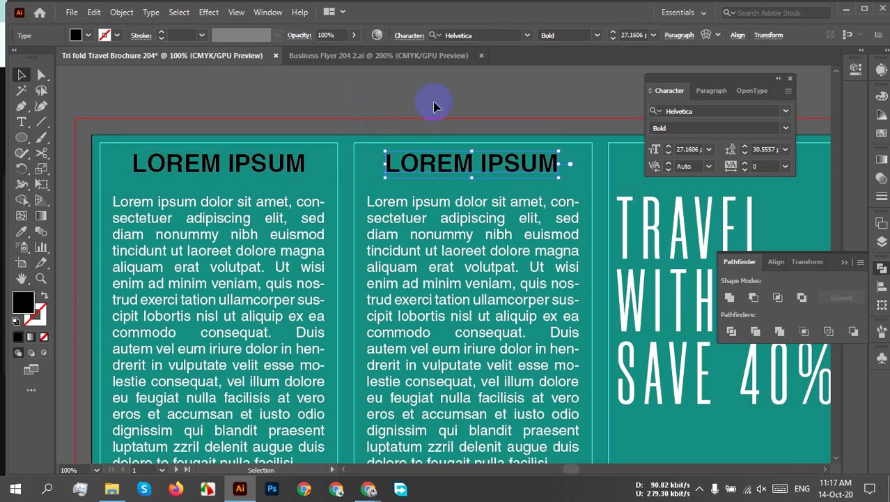
Select both "LOREM IPSUM" headings and nudge them down slightly, closer to their paragraphs.
key("ctrl+minus")
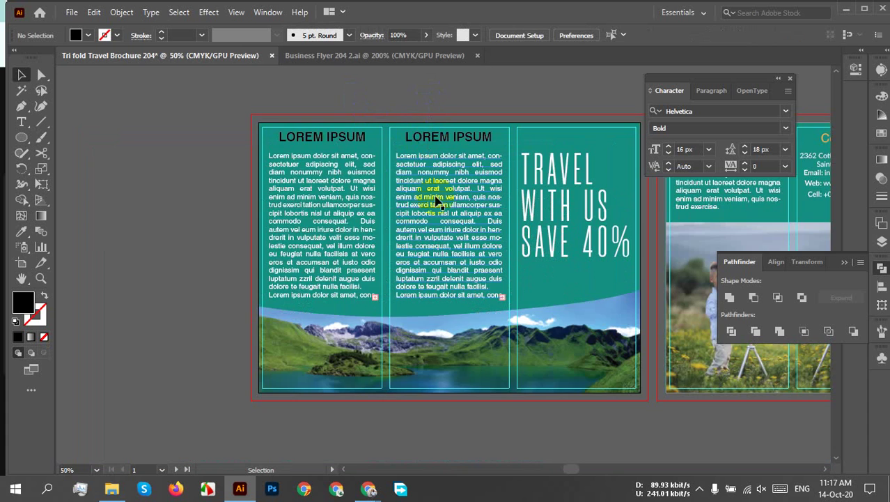
key("ctrl+plus")
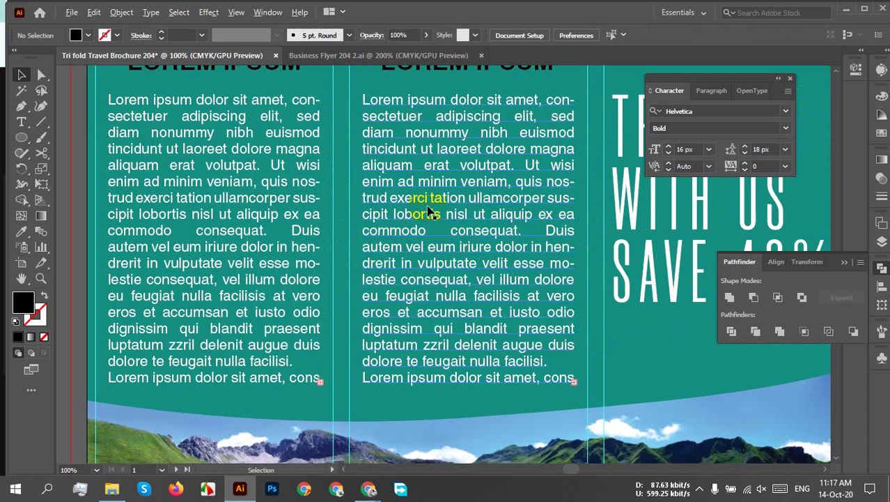
scroll(433, 218, "up", 5)
left_click(432, 202)
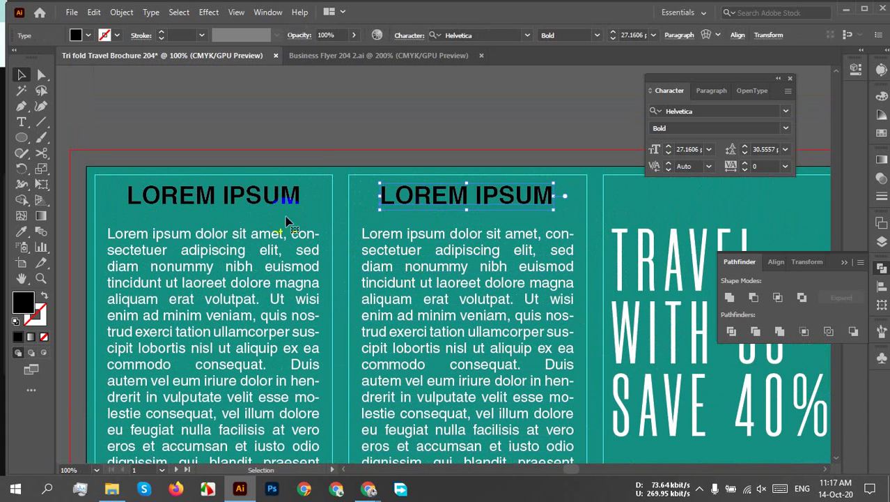
left_click(226, 202, "shift")
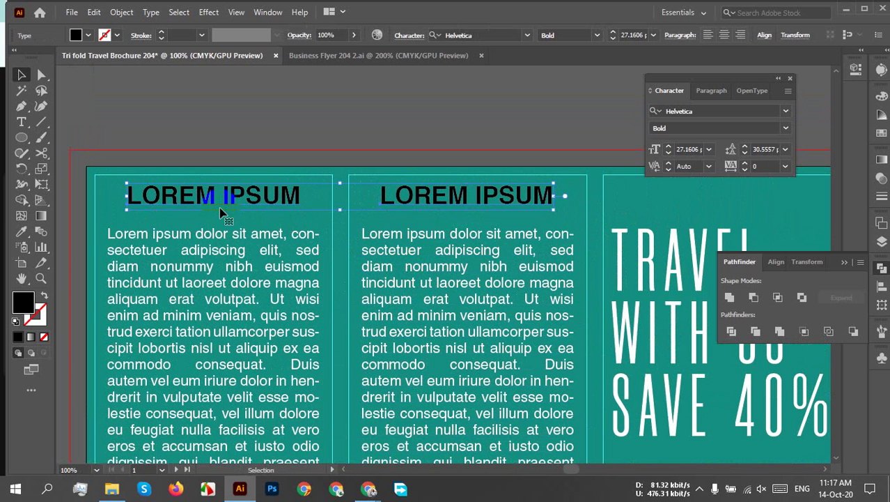
key("Down")
key("Down")
key("Down")
key("Down")
key("Down")
key("Down")
key("Down")
key("Down")
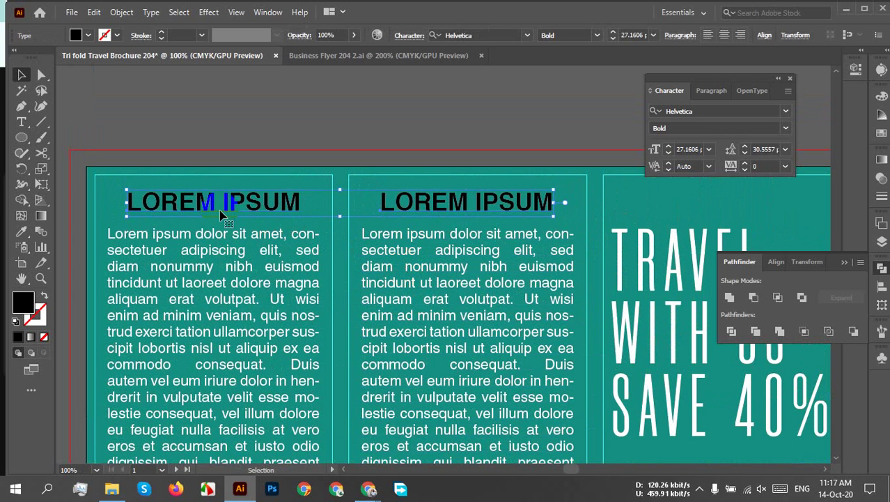
Try white and red fills on both "LOREM IPSUM" headings, settle on yellow, and deselect them.
left_click(88, 36)
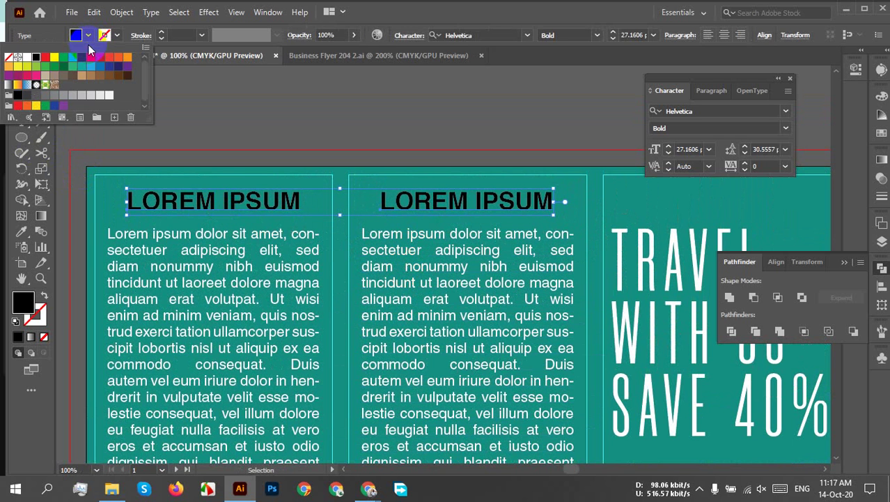
left_click(27, 57)
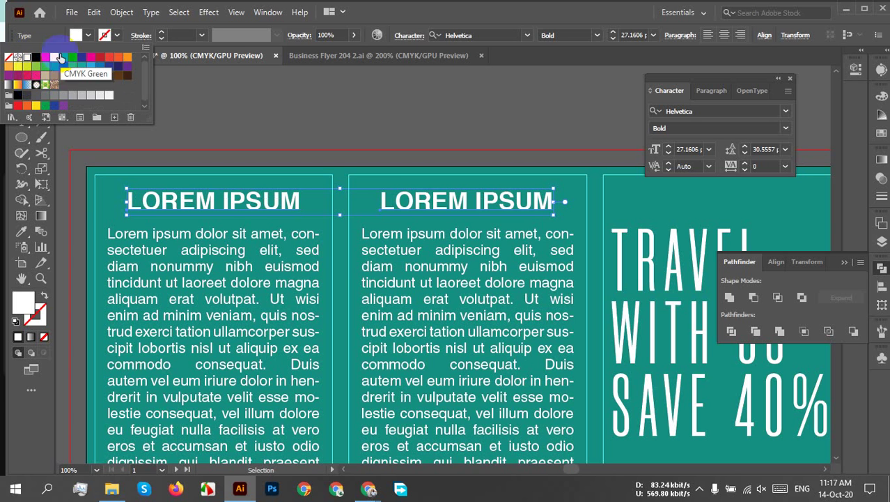
left_click(44, 58)
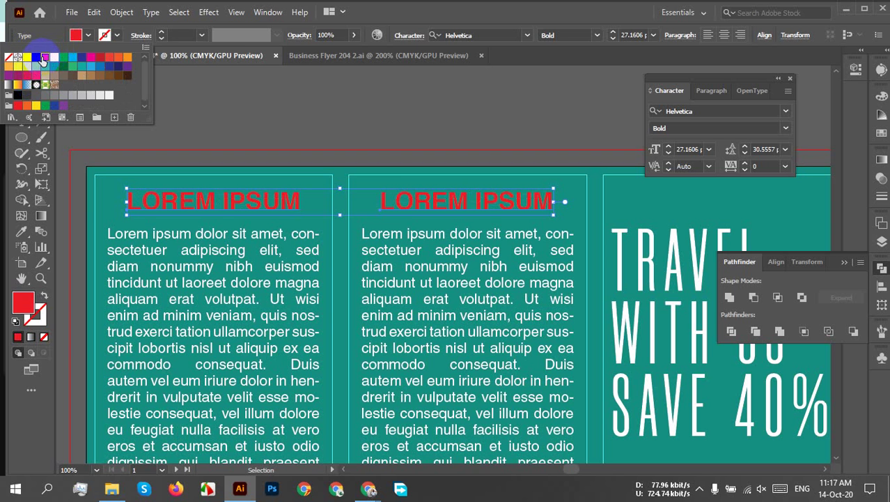
left_click(16, 67)
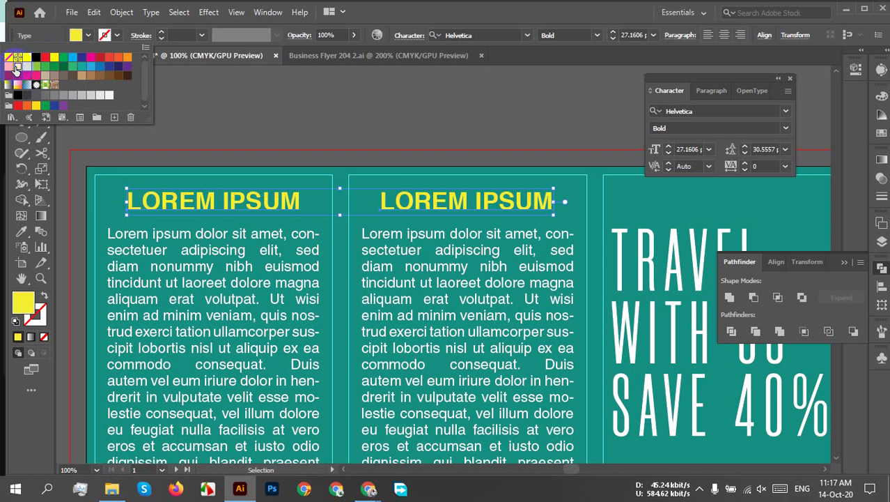
left_click(342, 116)
left_click(342, 117)
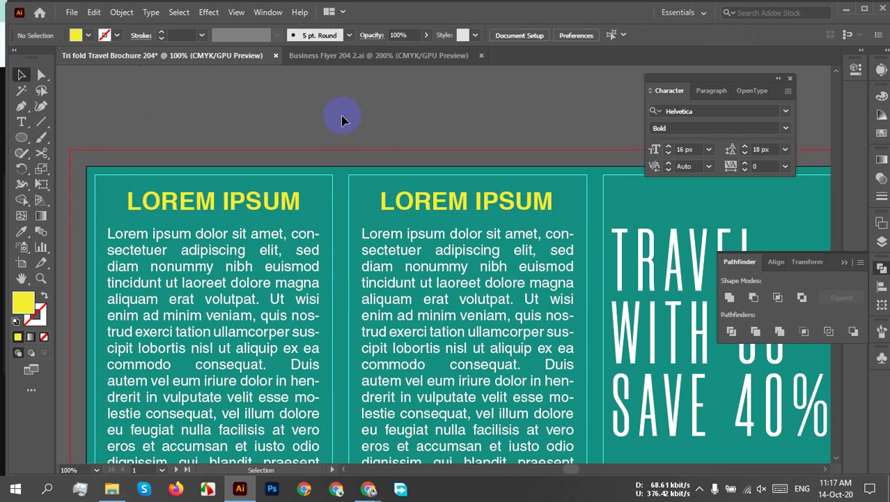
Recolor only the word "TRAVEL" in the third panel's headline with a yellow fill.
scroll(381, 123, "down", 1)
scroll(382, 123, "down", 1)
scroll(389, 197, "down", 2)
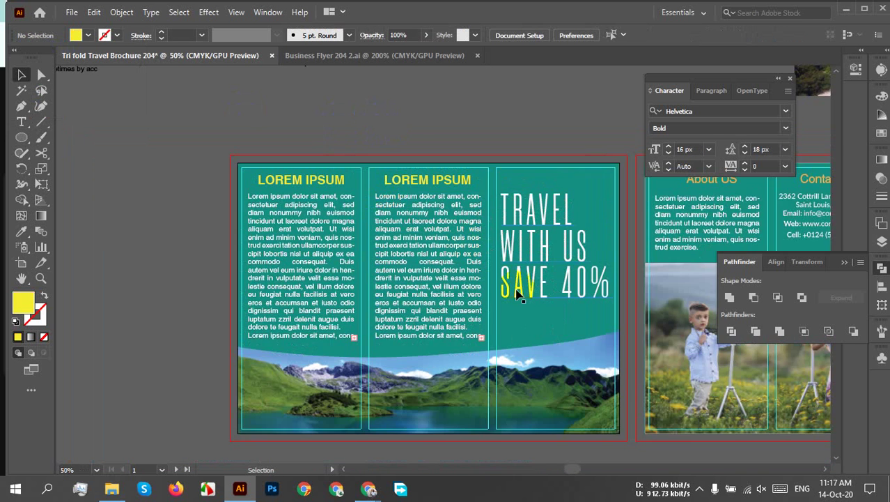
scroll(517, 284, "right", 3)
scroll(517, 285, "down", 2)
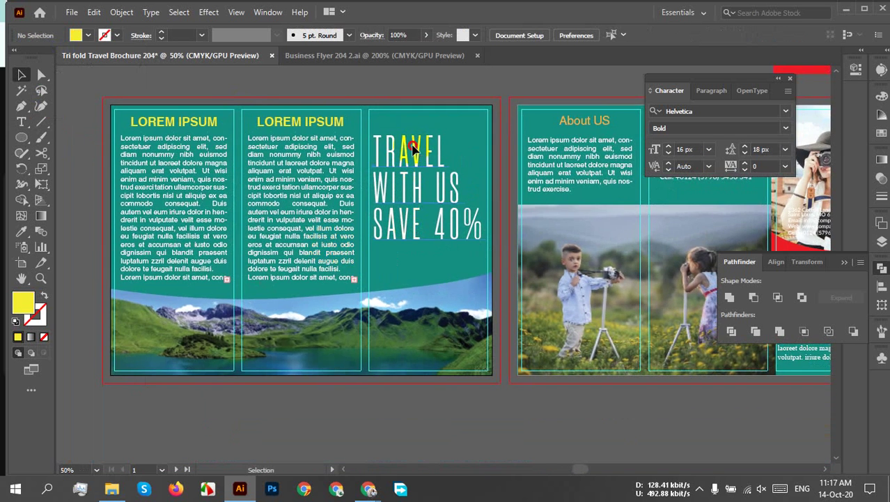
left_click(412, 148)
double_click(421, 146)
left_click_drag(437, 146, 369, 149)
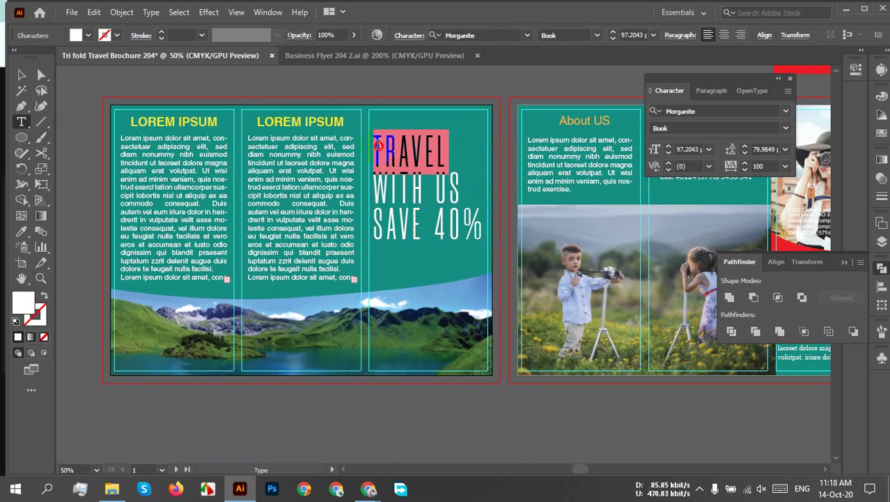
left_click(89, 36)
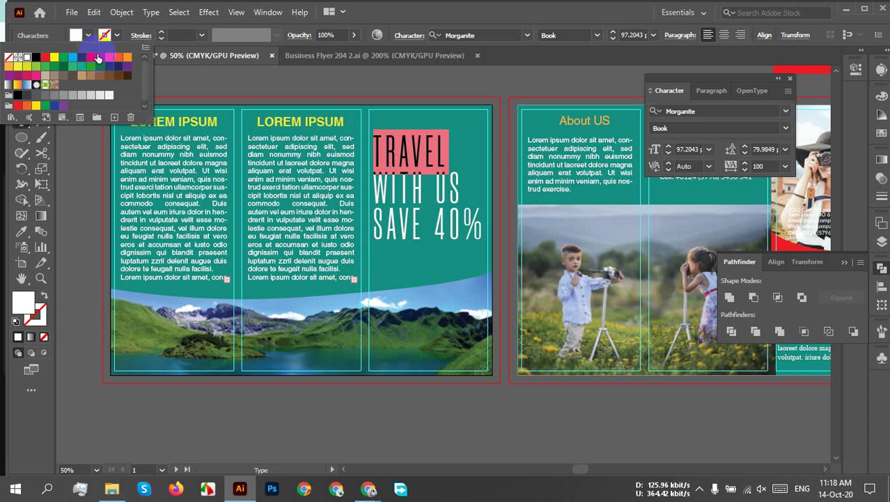
left_click(26, 67)
key("Escape")
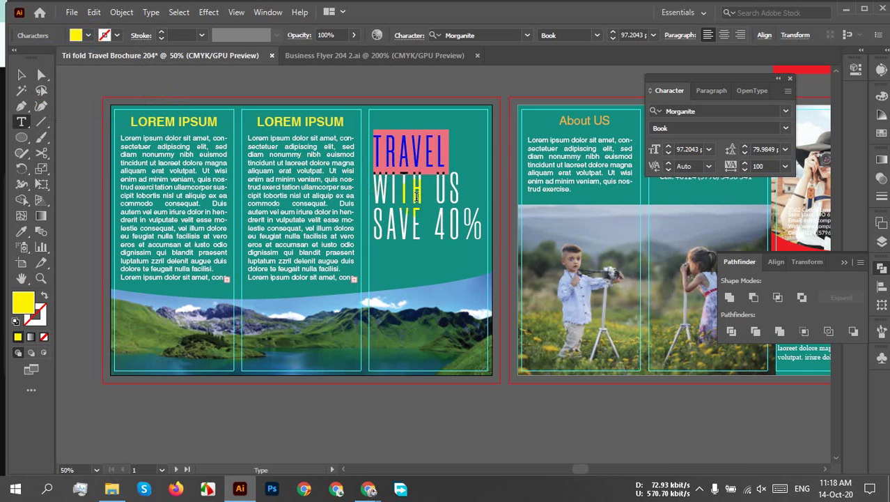
key("ctrl+shift+a")
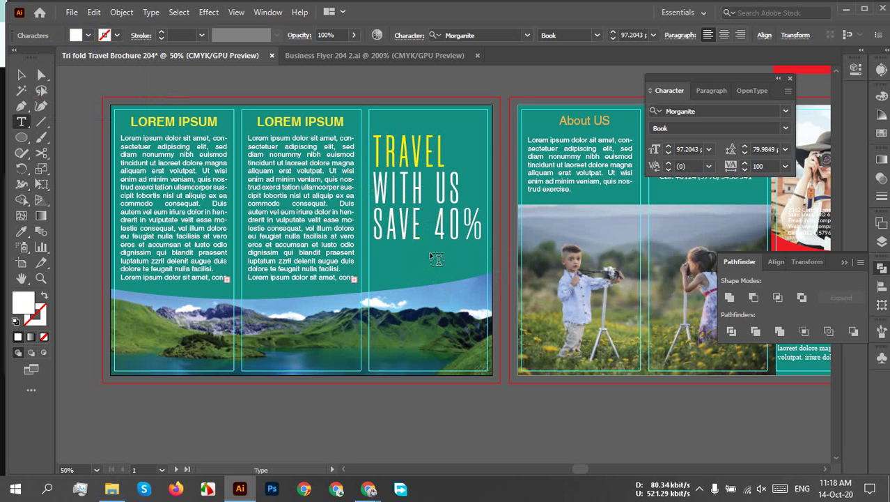
Recolor "40%" in the third panel's headline yellow and finish editing the text.
left_click_drag(435, 226, 491, 227)
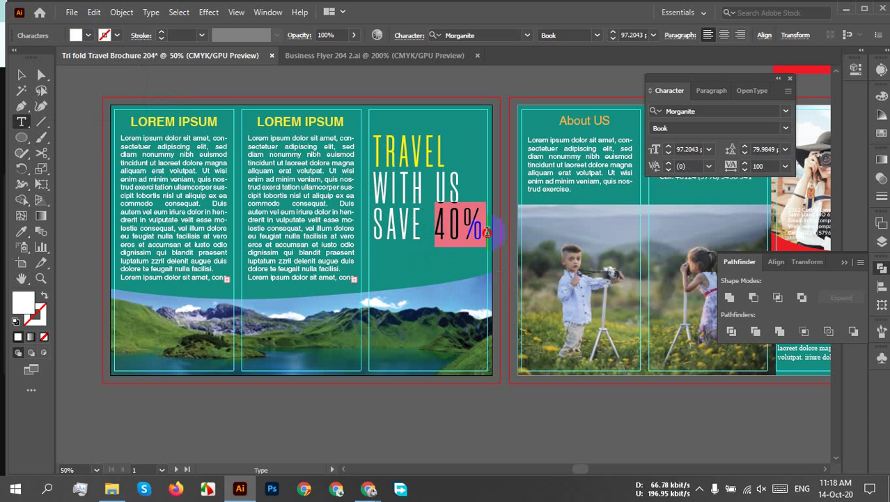
left_click(88, 36)
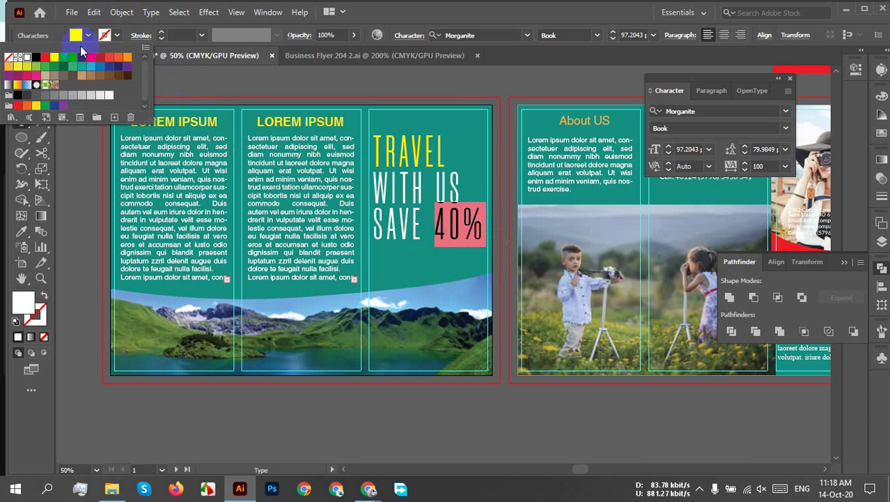
left_click(17, 66)
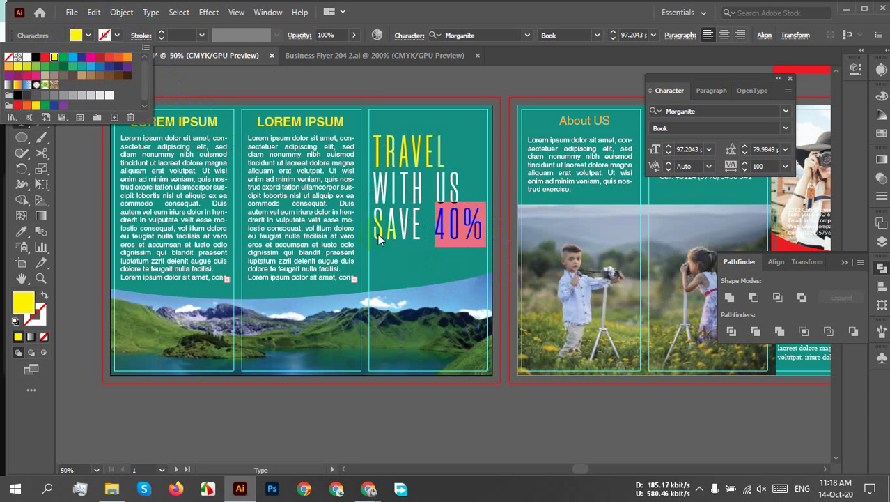
left_click(561, 271)
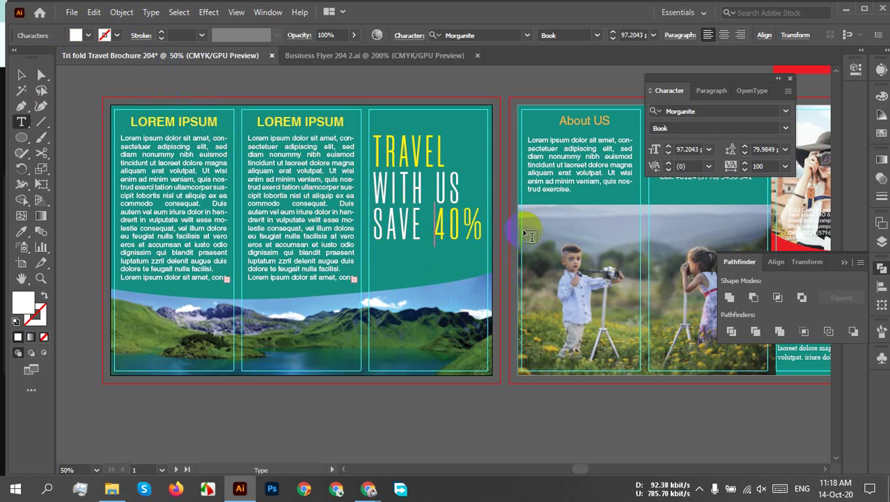
left_click(21, 75)
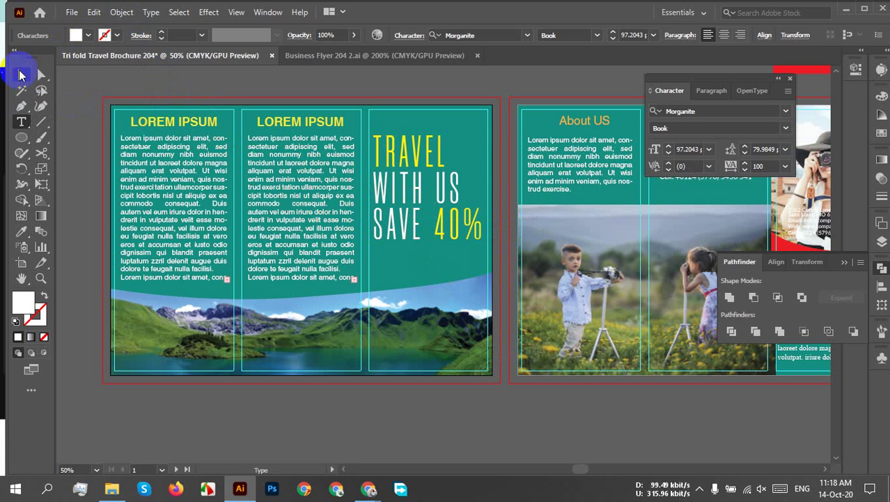
Set the "About US" and "Contact US" headings on the second artboard in Helvetica Bold.
scroll(506, 235, "right", 6)
scroll(333, 183, "up", 2)
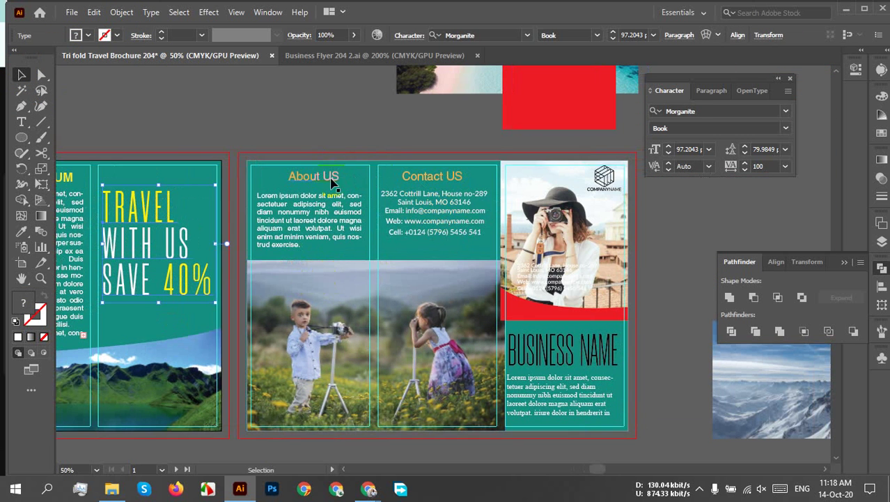
left_click(333, 180)
left_click(446, 183, "shift")
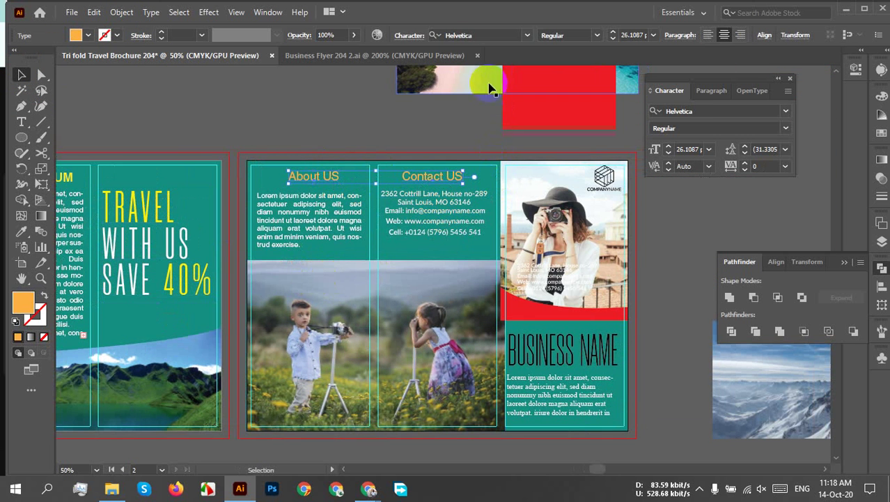
left_click(481, 34)
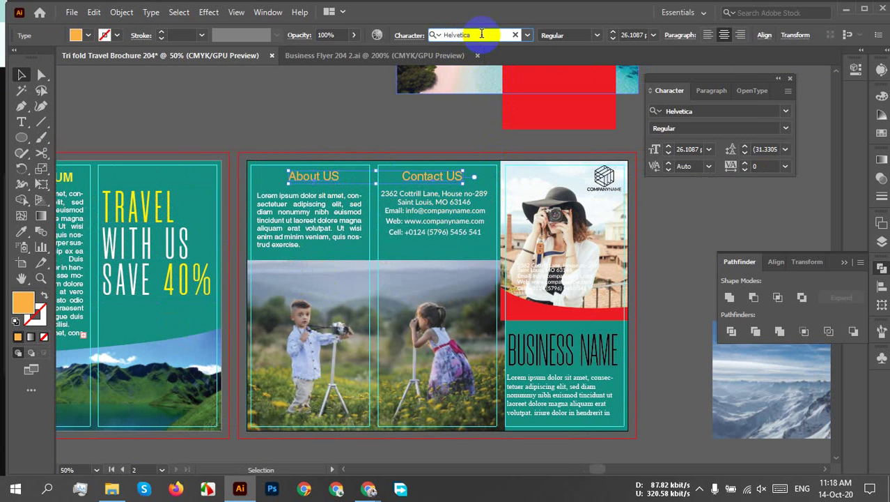
left_click(527, 35)
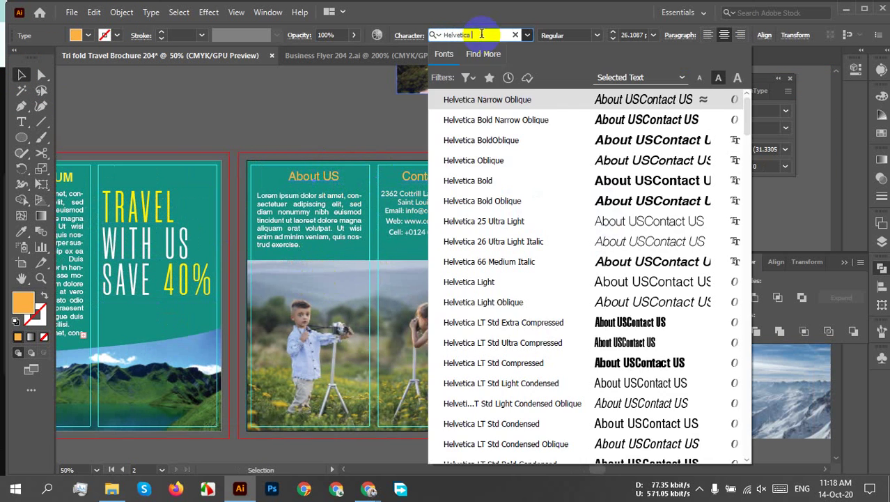
left_click(485, 187)
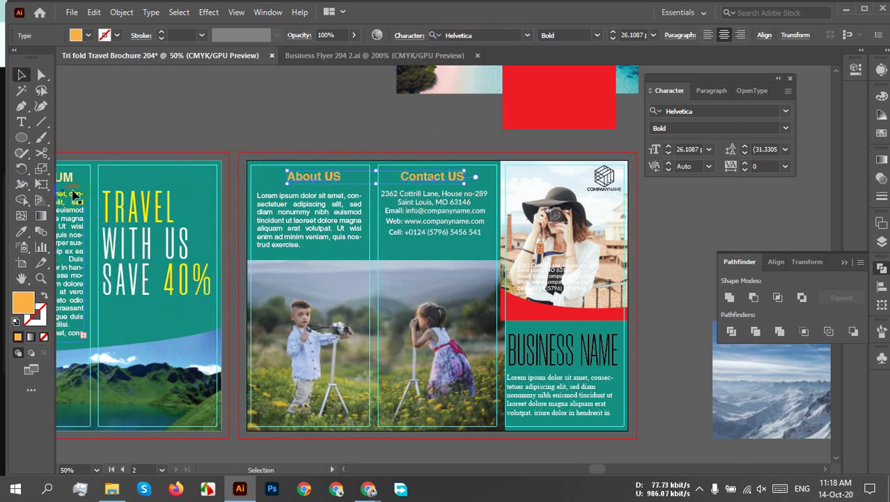
Copy the yellow "LOREM IPSUM" heading style to "About US" and "Contact US", and move both headings back over their columns.
key("i")
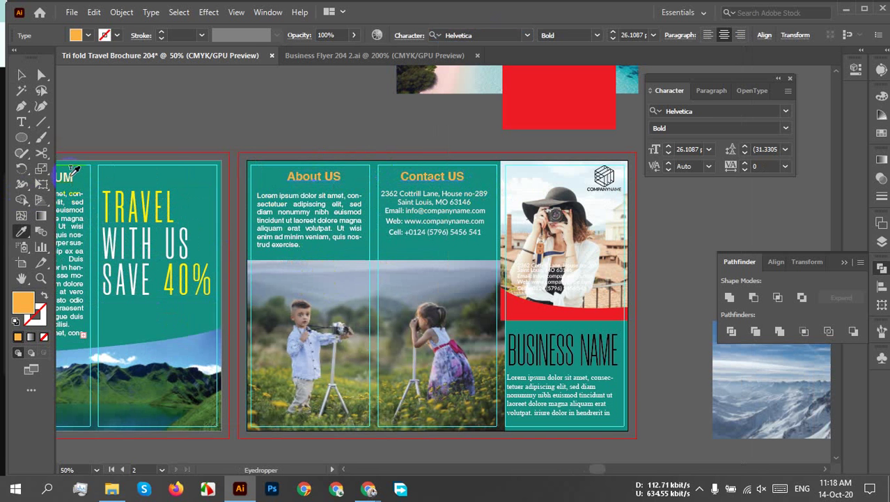
left_click(70, 174)
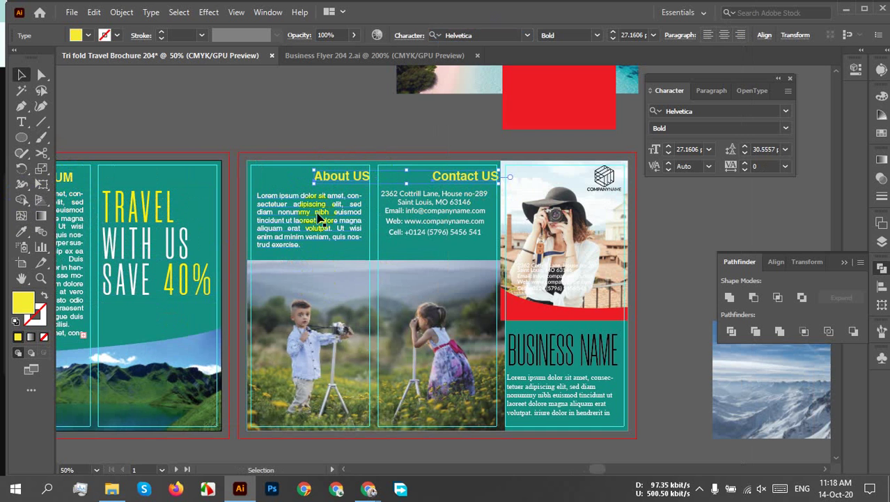
key("v")
scroll(364, 207, "up", 2)
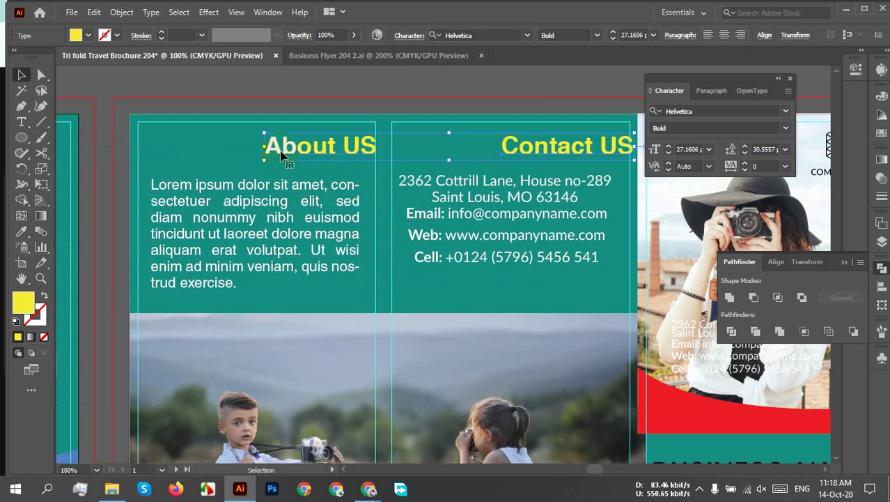
left_click_drag(276, 148, 223, 152)
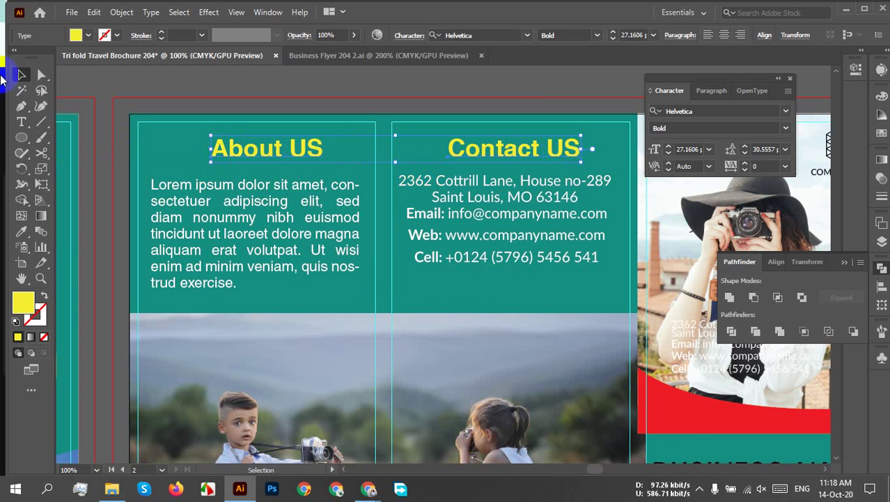
Set the font size of "About US" and "Contact US" to 30 px, shift them to recenter over their columns, and deselect them.
left_click(631, 36)
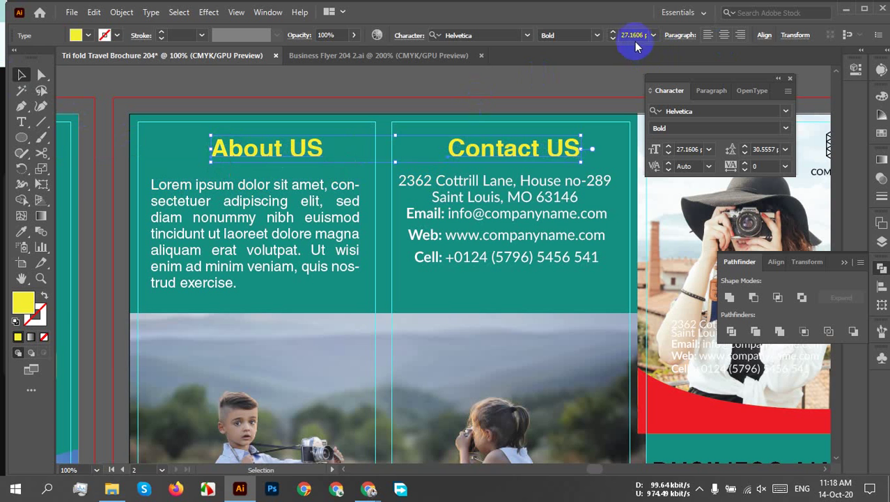
type("28")
key("Return")
key("Up")
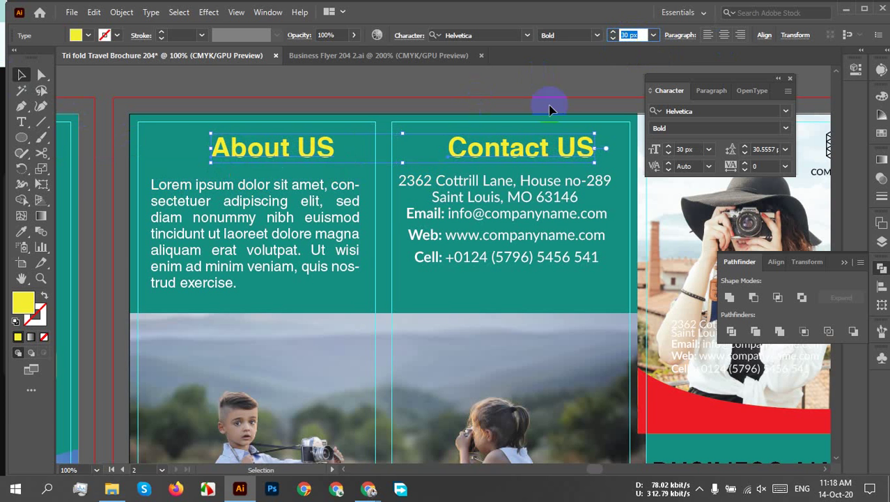
left_click_drag(268, 149, 257, 150)
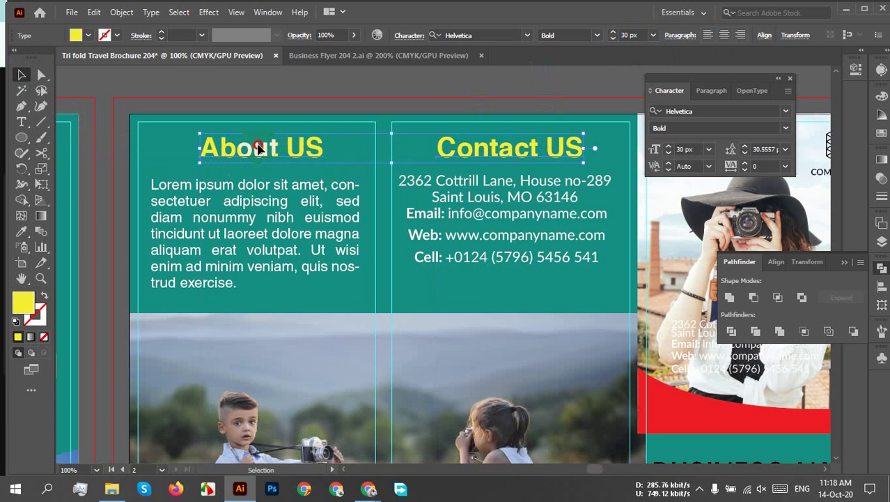
triple_click(258, 148)
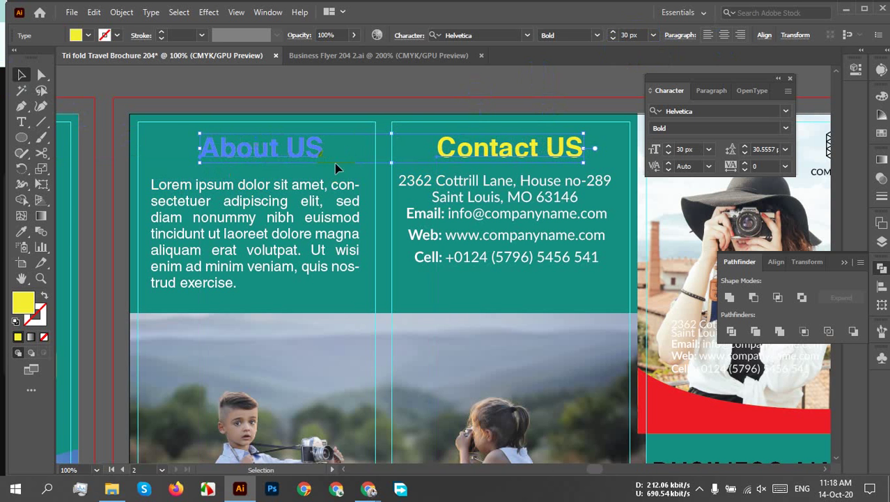
left_click(408, 117)
Fill the "BUSINESS NAME" title on the cover panel with yellow and deselect it.
scroll(408, 105, "down", 3)
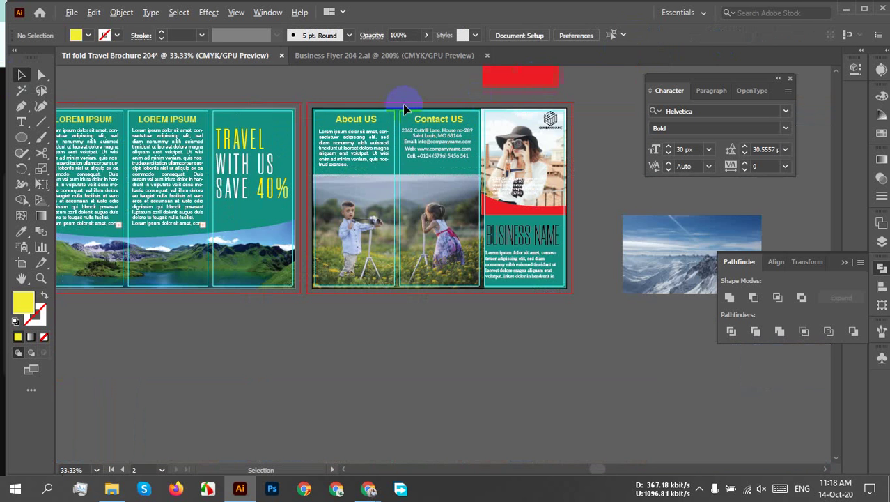
left_click_drag(343, 166, 346, 222)
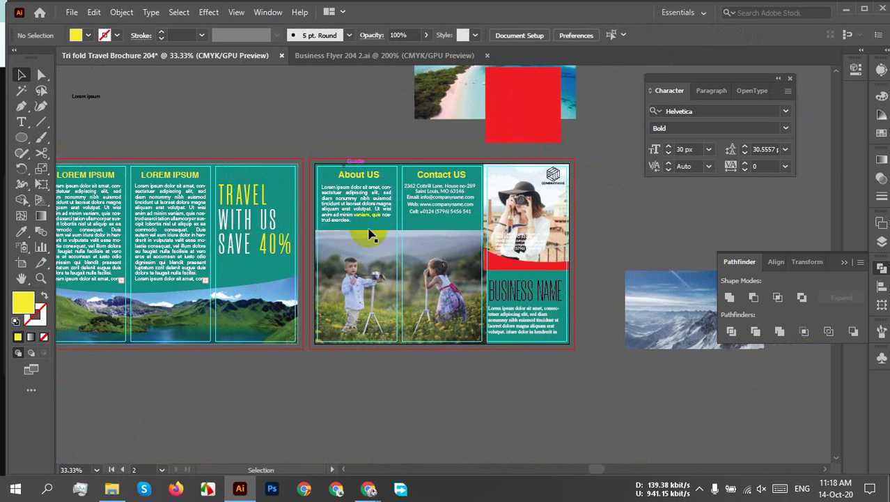
scroll(530, 307, "up", 4)
left_click(524, 258)
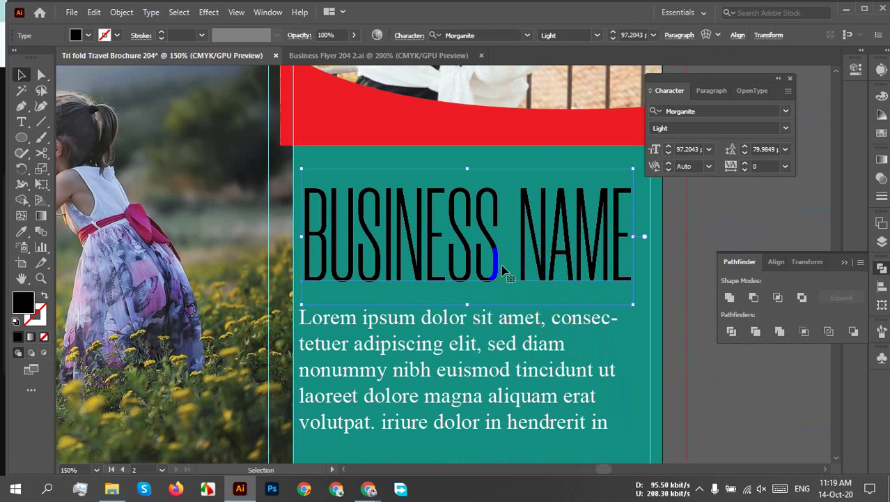
left_click(75, 35)
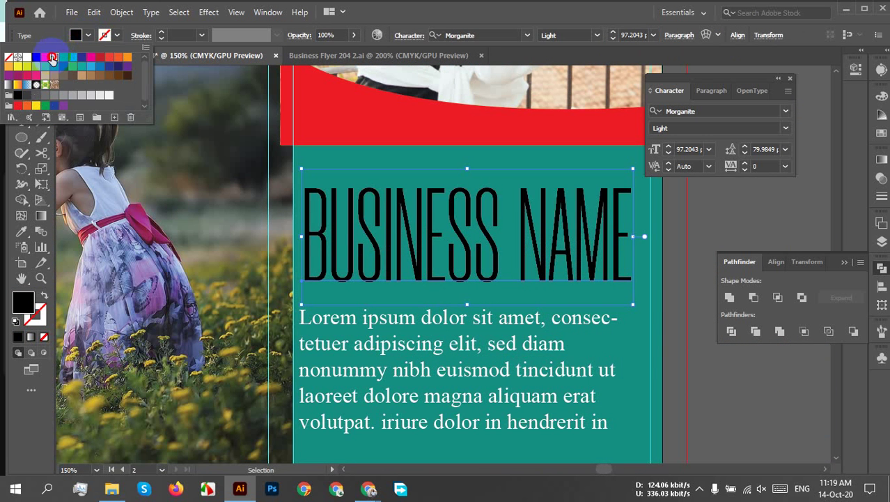
left_click(54, 57)
left_click(671, 337)
left_click(669, 334)
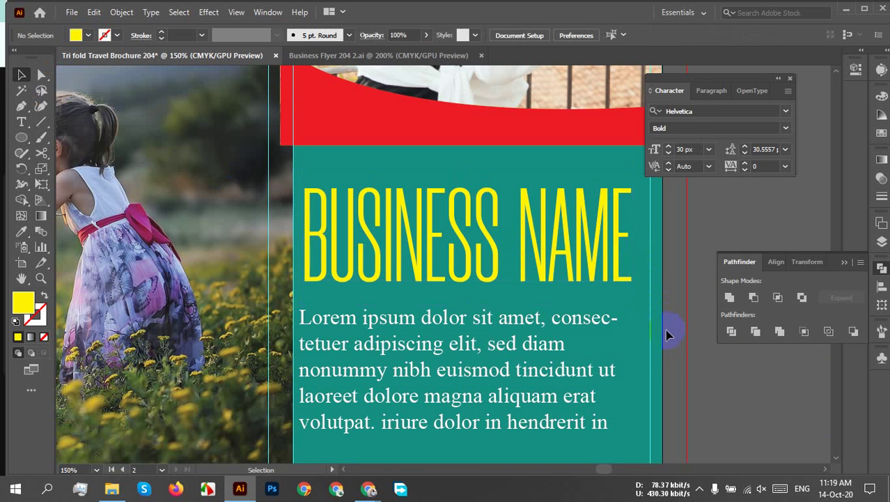
Try narrowing the red curved band above "BUSINESS NAME" by pulling its left edge in to the panel's margin guide.
scroll(665, 328, "down", 2)
scroll(668, 338, "down", 2)
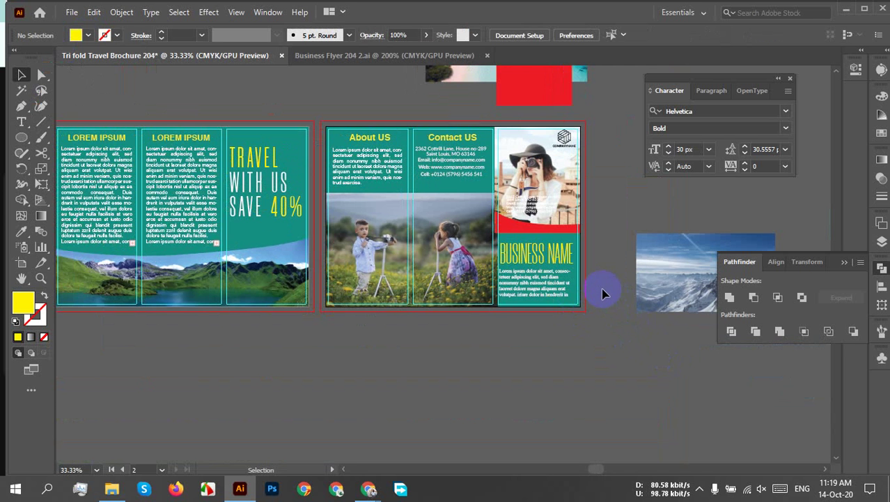
scroll(604, 294, "up", 4)
scroll(537, 289, "up", 1)
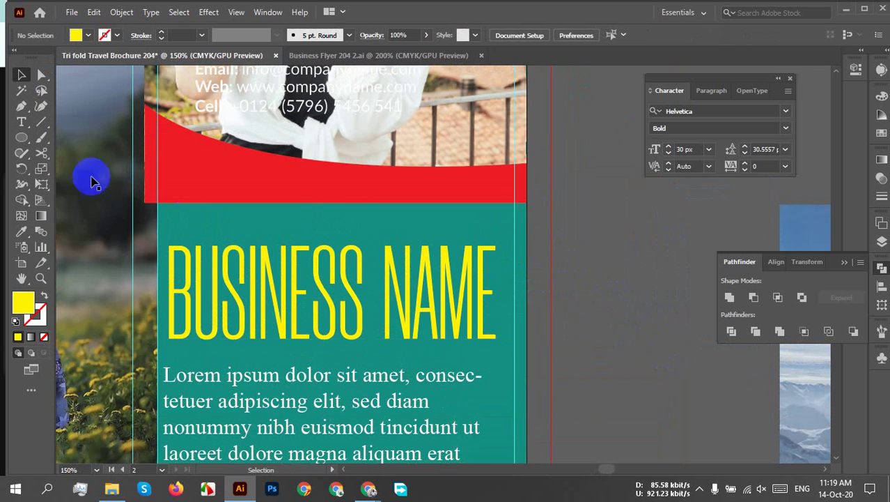
scroll(228, 182, "down", 2)
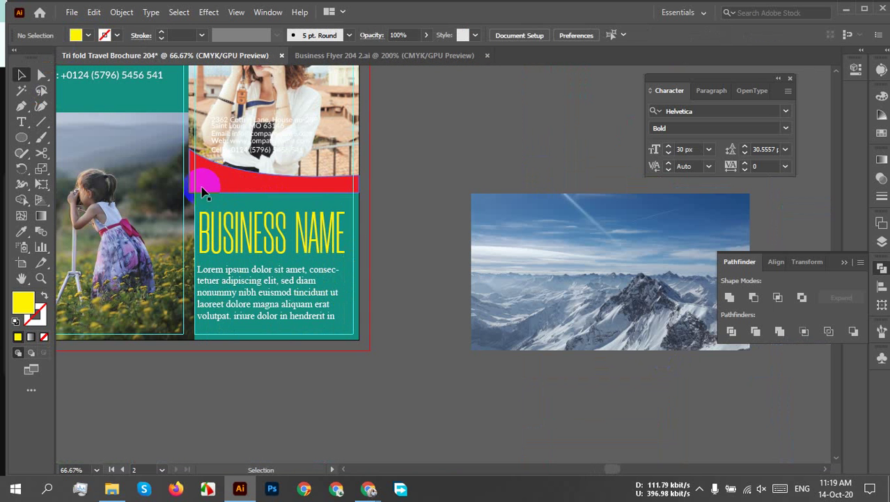
left_click(247, 220)
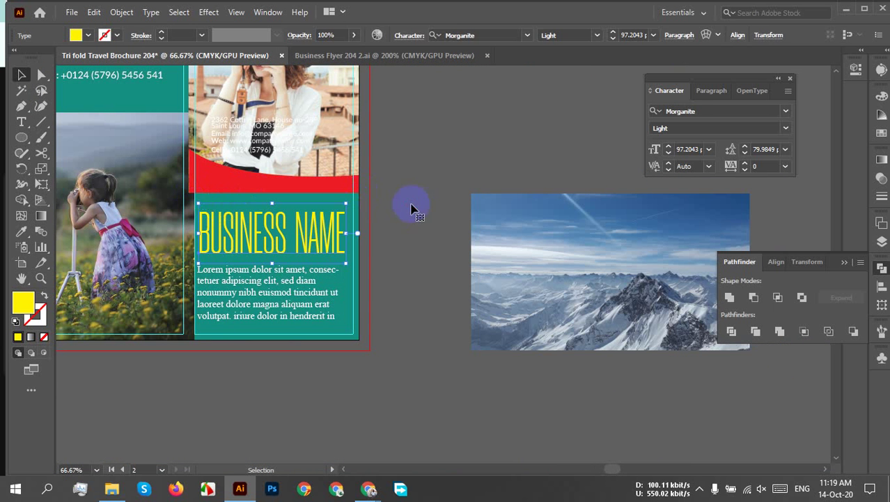
scroll(171, 183, "up", 3)
left_click(221, 177)
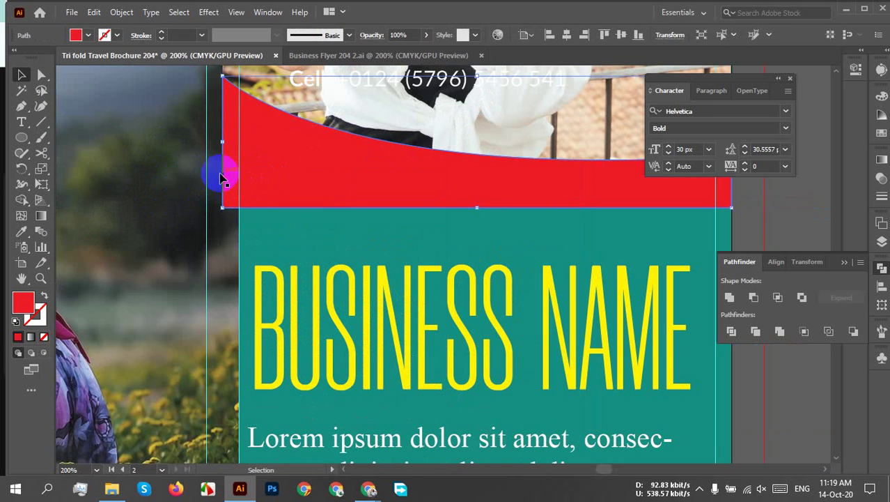
mouse_move(224, 141)
left_mouse_down()
mouse_move(250, 140)
mouse_move(239, 143)
left_mouse_up()
scroll(363, 185, "down", 2)
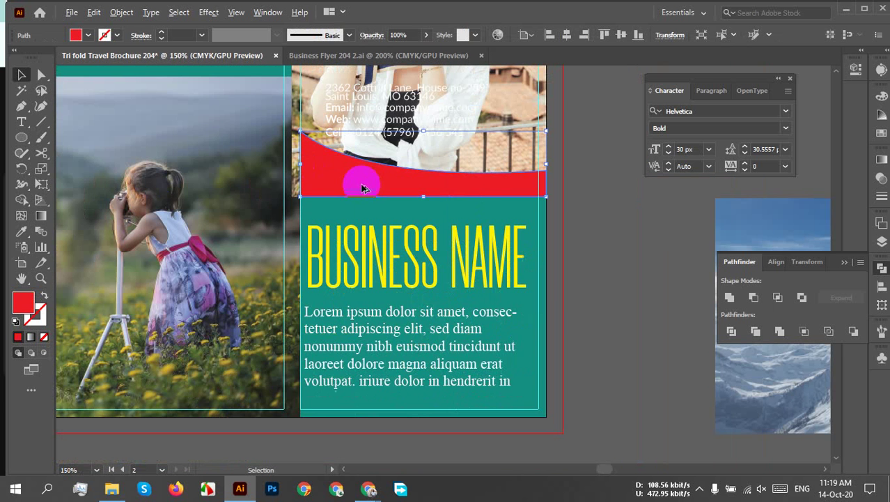
left_click(594, 184)
Try narrowing the photo of the children by pulling its right edge in to the boundary of the cover panel.
scroll(590, 185, "down", 2)
left_click_drag(591, 184, 507, 278)
scroll(481, 243, "up", 1)
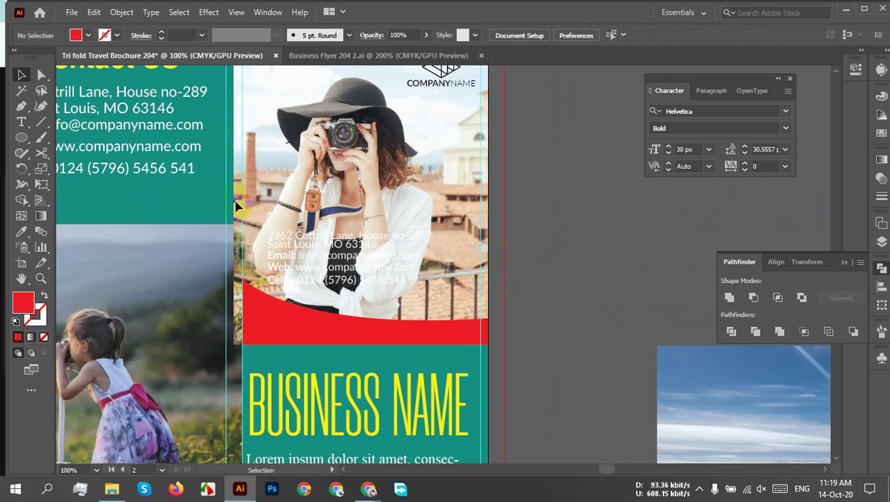
left_click(509, 241)
scroll(508, 241, "down", 2)
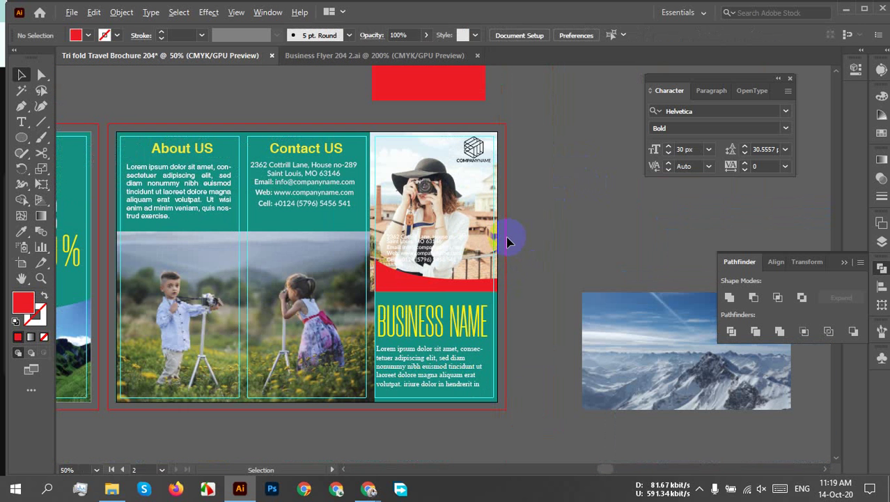
left_click(430, 291)
scroll(401, 310, "up", 2)
left_click(290, 306)
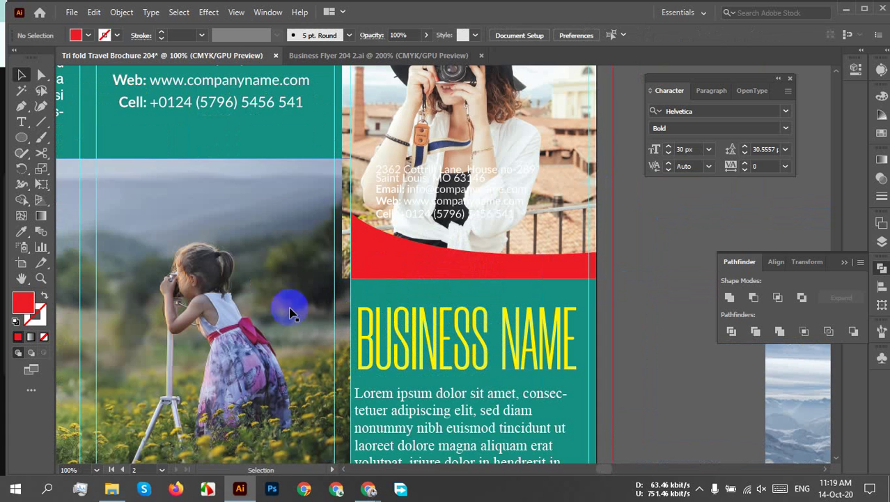
left_click_drag(350, 331, 341, 327)
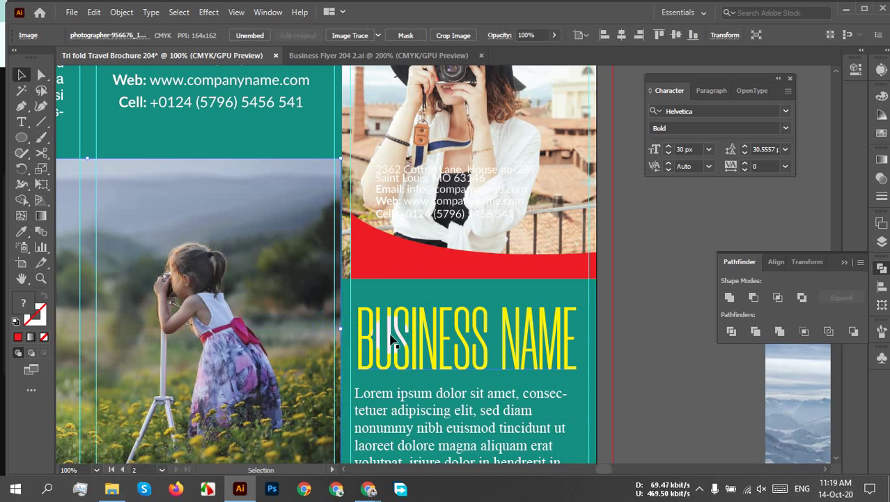
scroll(411, 322, "down", 1)
scroll(411, 322, "down", 1)
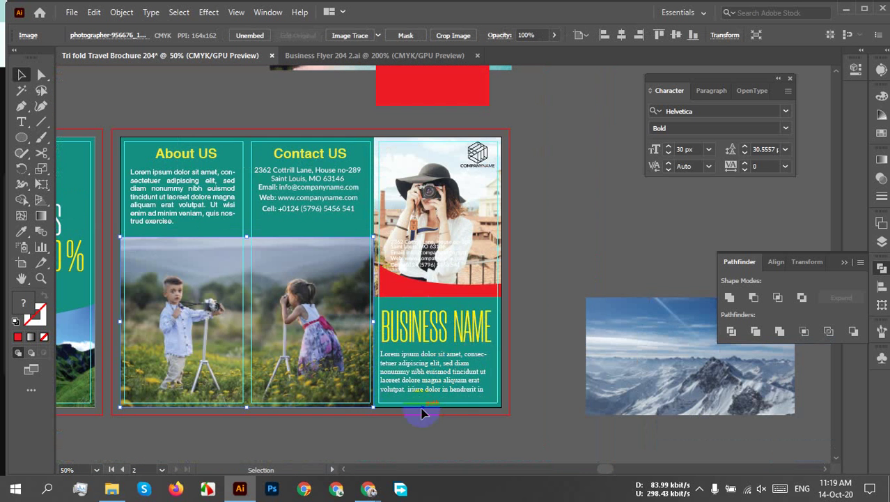
Undo the narrowing of the children photo and the red curved band.
scroll(354, 384, "up", 2)
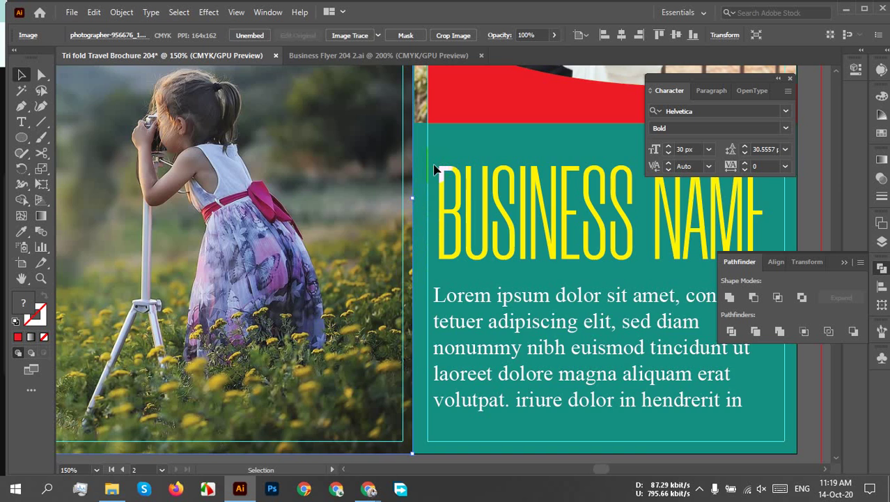
scroll(436, 174, "down", 2)
scroll(451, 140, "up", 4)
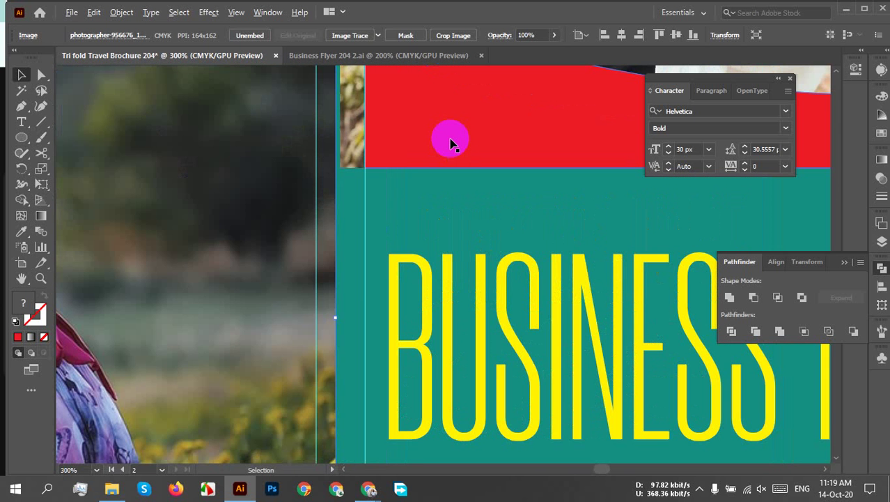
left_click(450, 143)
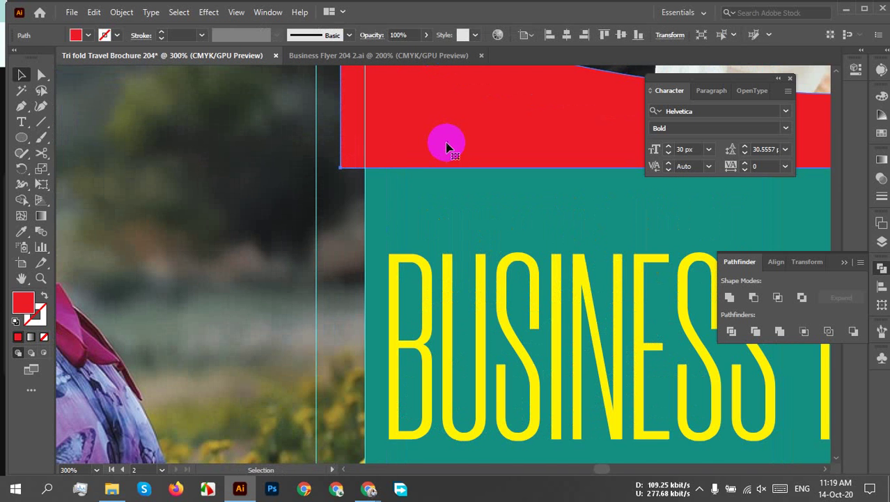
Draw a narrow vertical rectangle along the cover panel's photo-side edge, from the red band's lower corner down to the artboard's bottom.
left_click(321, 232)
scroll(321, 232, "down", 3)
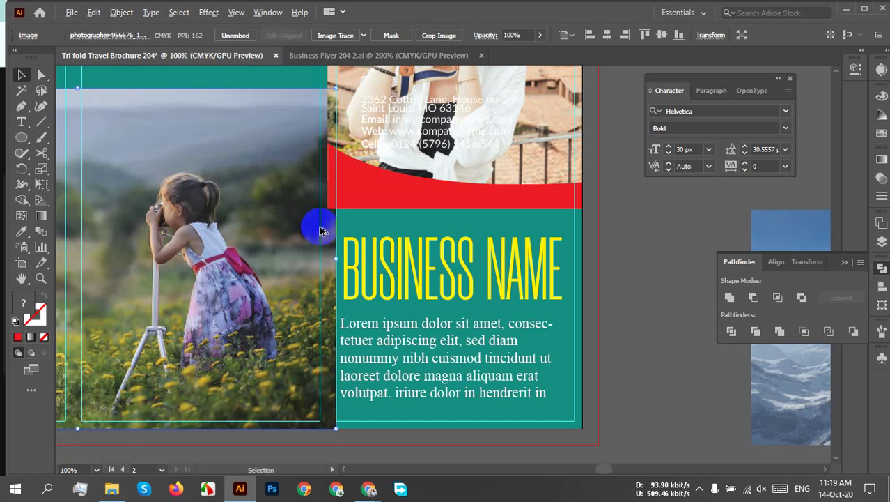
scroll(334, 242, "up", 1)
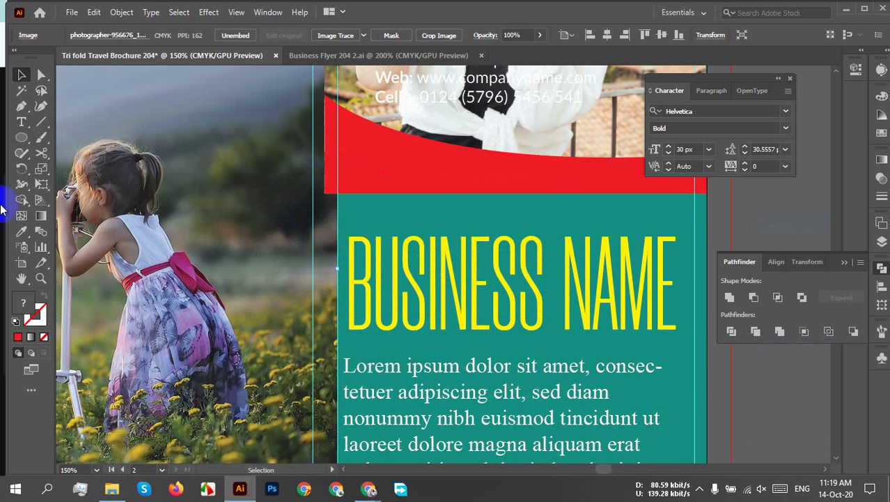
left_click(23, 140)
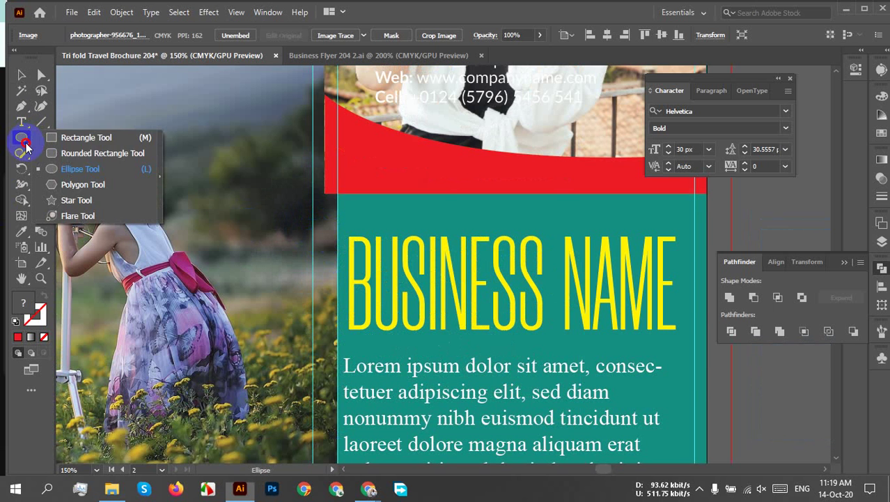
left_click(76, 138)
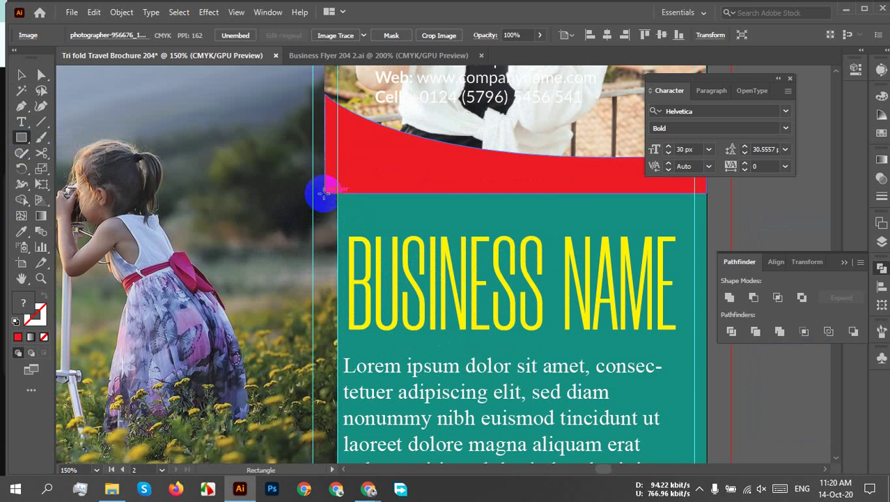
left_click_drag(324, 193, 335, 381)
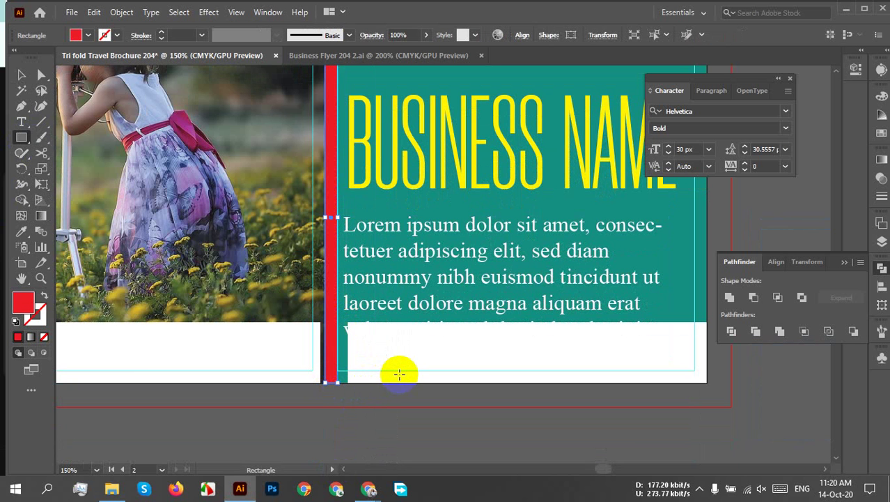
left_click(21, 75)
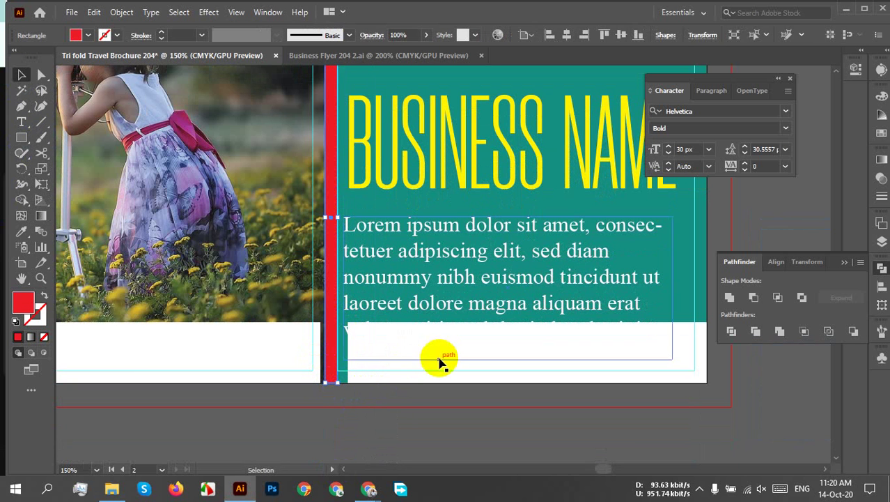
left_click(385, 423)
scroll(362, 397, "down", 1)
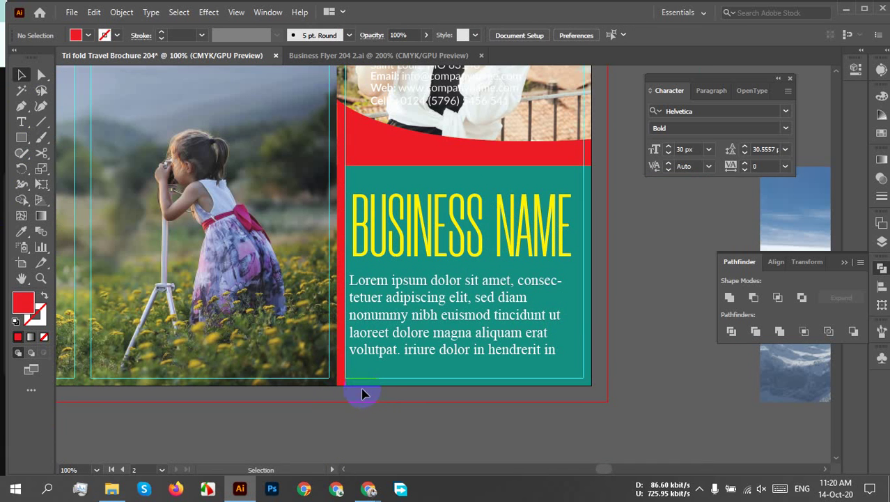
Fill the narrow strip beside the cover panel with the panel's teal using the Eyedropper, and deselect it.
left_click(339, 355)
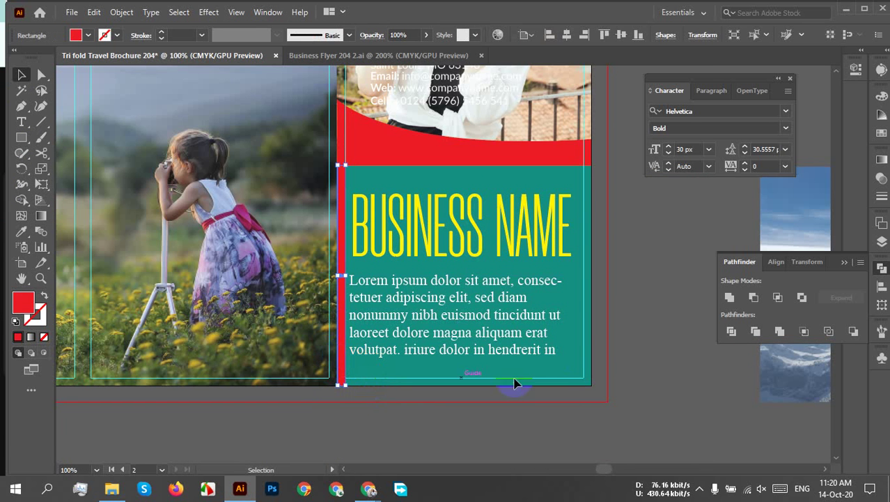
key("i")
left_click(546, 368)
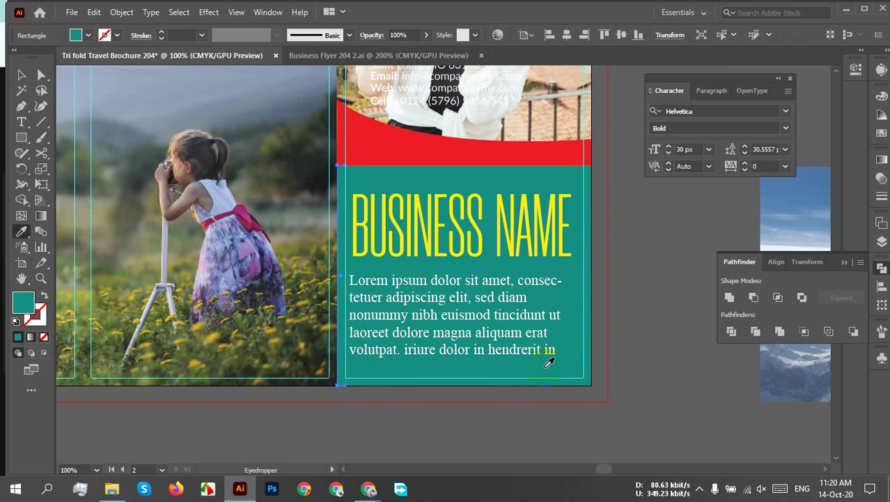
key("v")
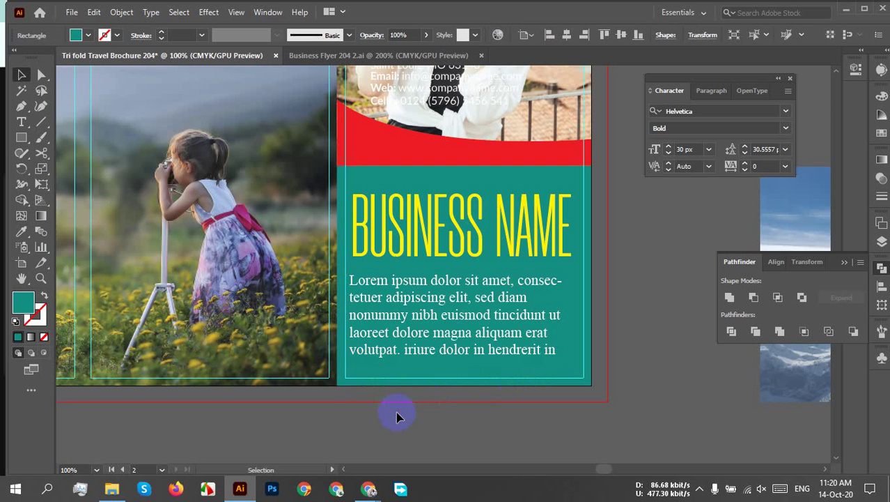
left_click(394, 411)
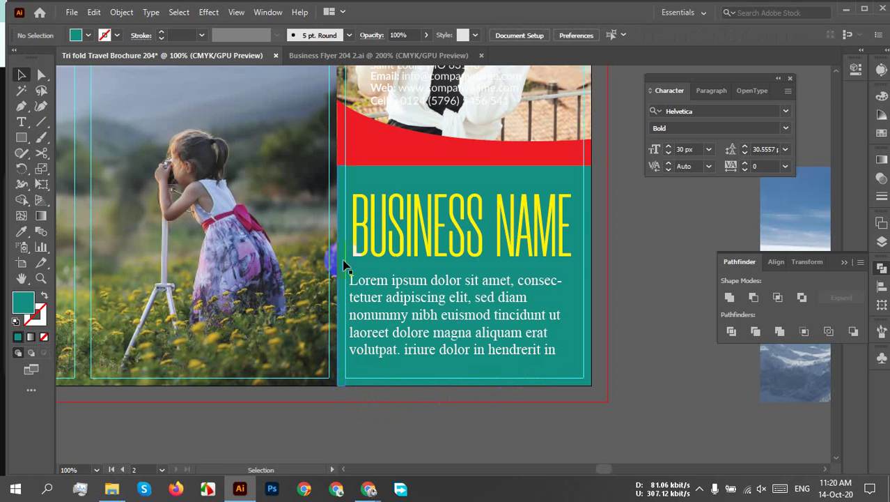
scroll(342, 236, "up", 4)
scroll(322, 370, "down", 1)
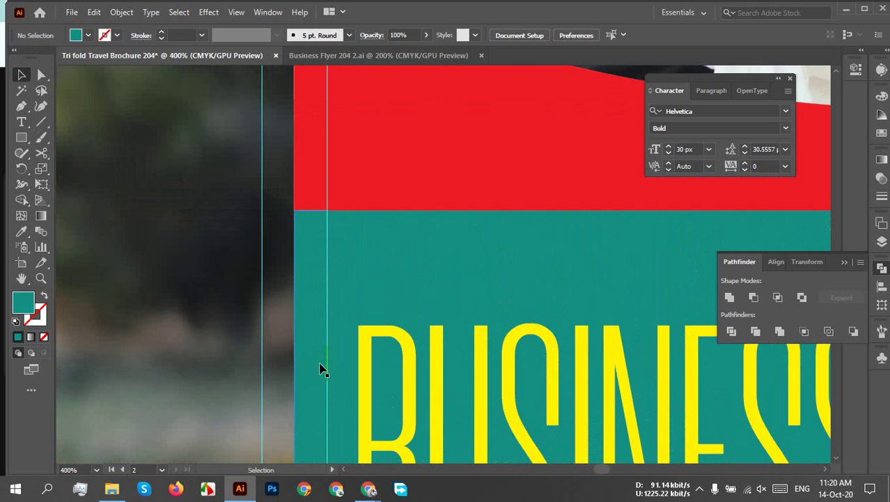
scroll(298, 275, "down", 2)
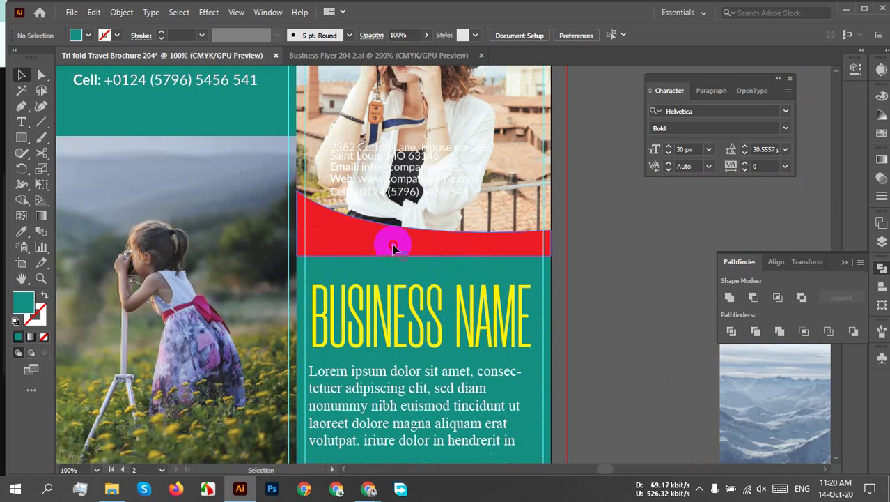
Change the fill of the curved band above "BUSINESS NAME" to yellow and deselect it.
left_click(392, 243)
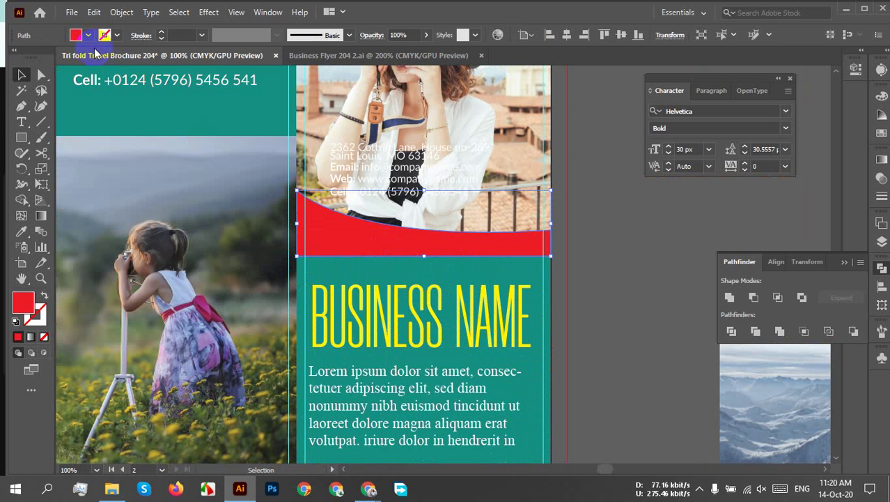
left_click(76, 35)
left_click(54, 61)
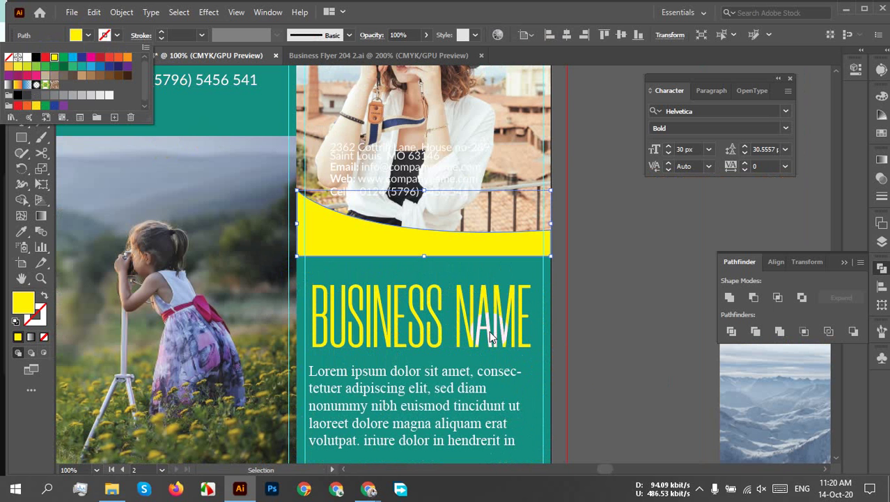
left_click(606, 313)
scroll(597, 309, "down", 2)
scroll(597, 310, "down", 1)
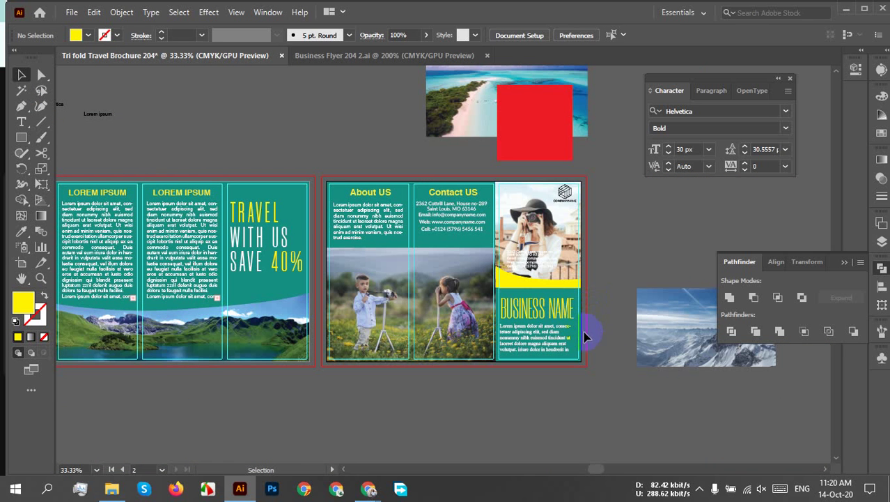
Move the cover panel's paragraph slightly down and align it with the "BUSINESS NAME" title on their horizontal centres.
scroll(581, 337, "up", 4)
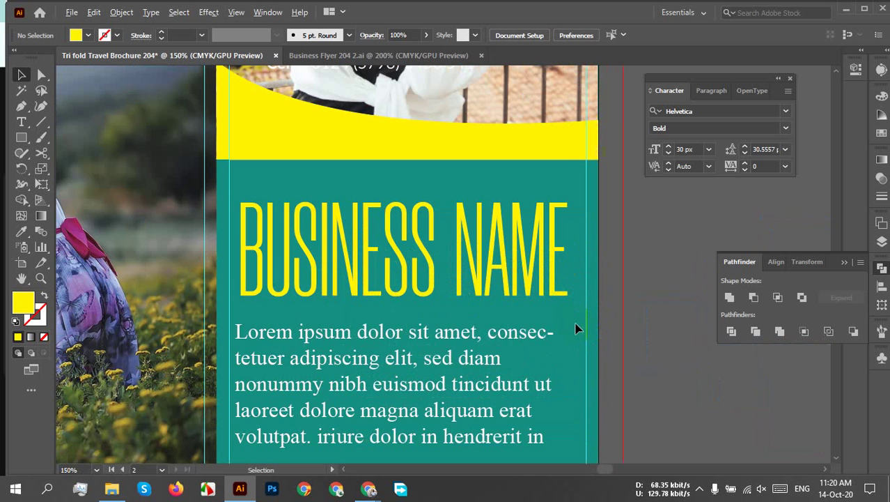
left_click_drag(582, 338, 573, 312)
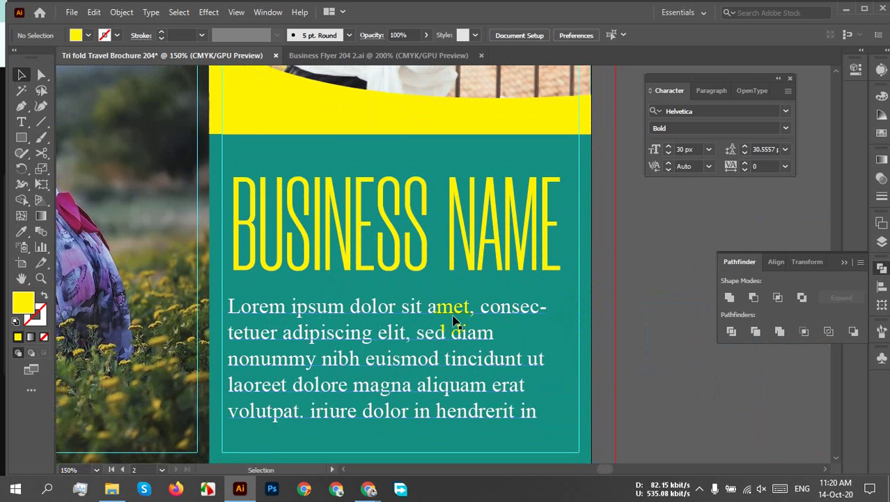
mouse_move(457, 322)
left_mouse_down()
mouse_move(466, 322)
mouse_move(462, 314)
mouse_move(457, 327)
left_mouse_up()
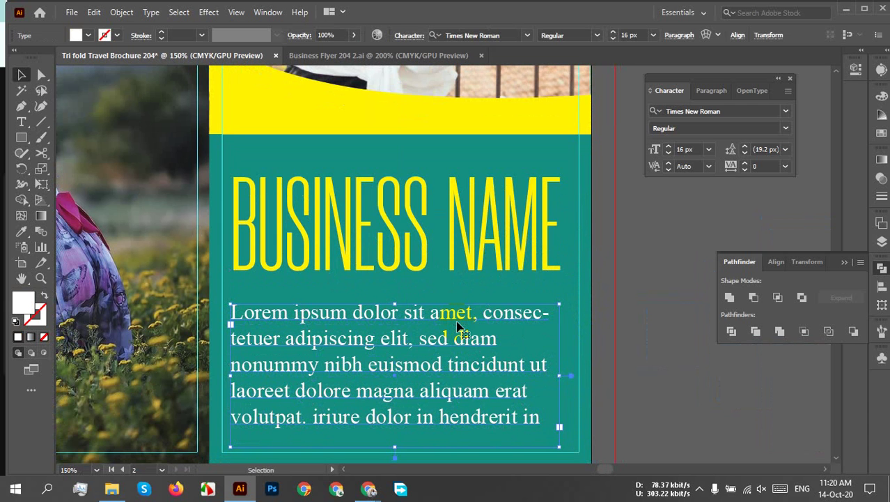
left_click(462, 266, "shift")
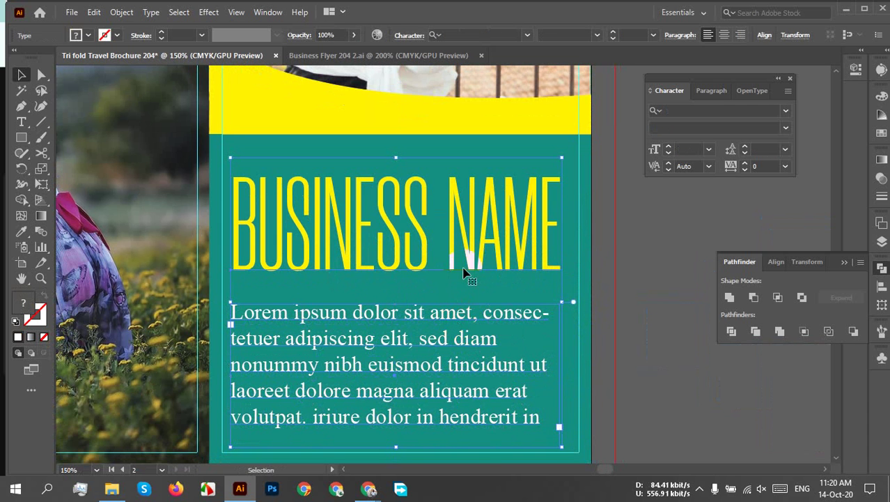
left_click(777, 262)
left_click(754, 297)
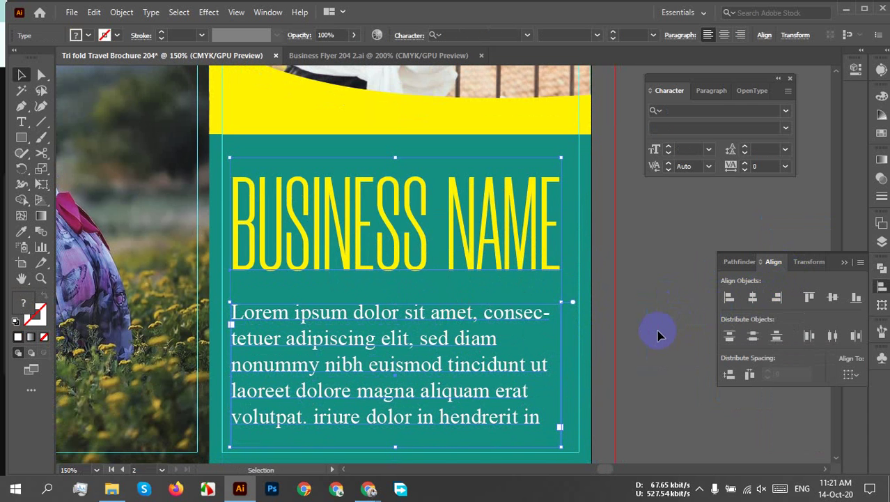
left_click(636, 354)
Set the cover paragraph's font size to 18 px and extend its text frame's top edge up towards the title.
left_click(433, 366)
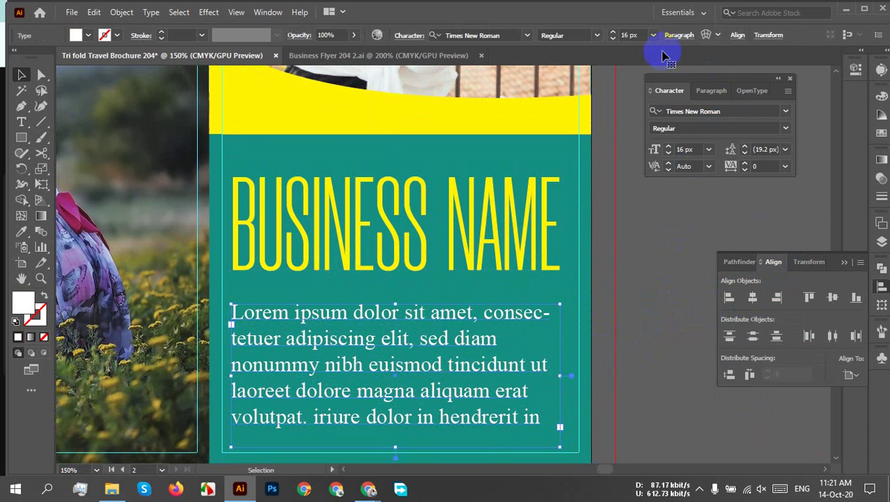
left_click(636, 34)
key("Up")
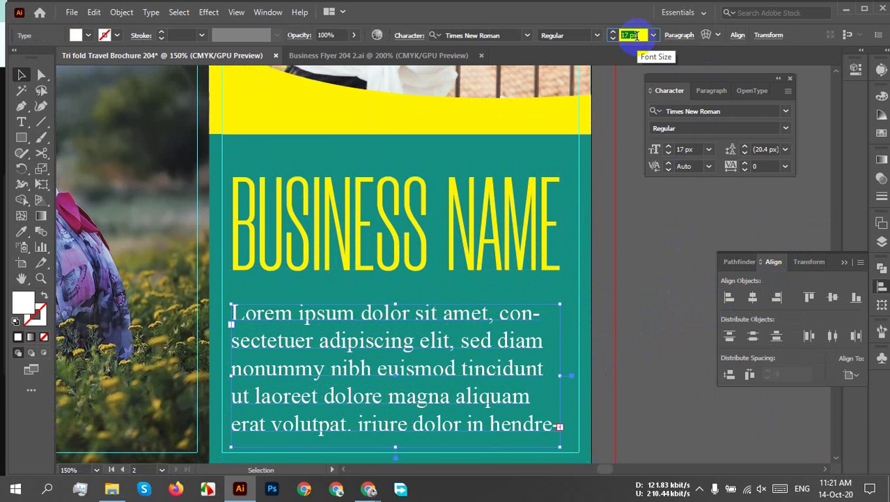
key("Up")
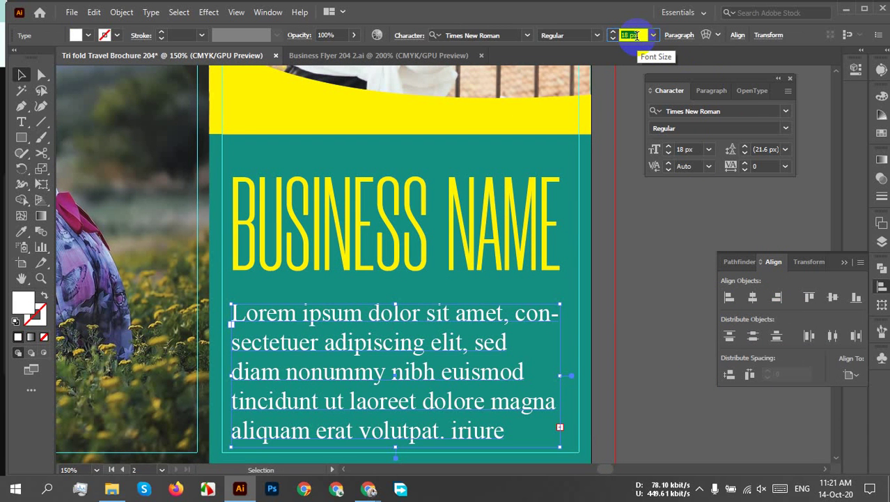
key("Up")
key("Up")
key("Up")
key("Up")
key("Up")
key("Up")
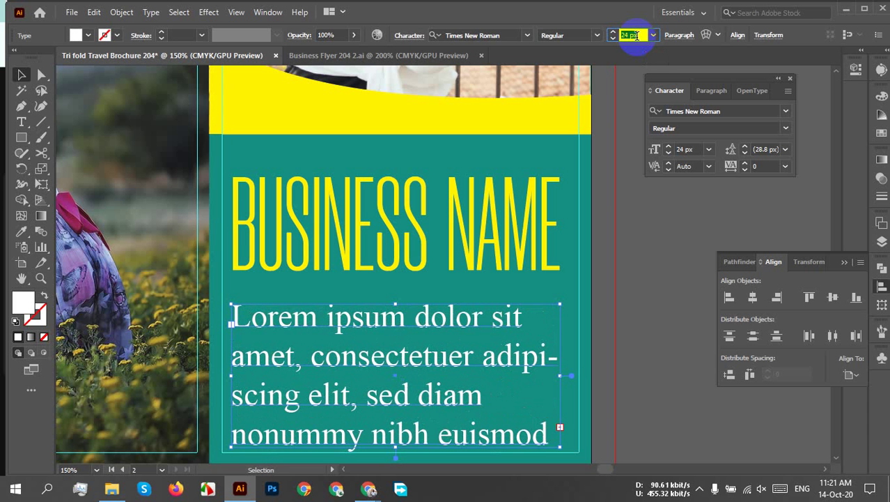
key("Down")
key("Down")
key("Down")
key("Down")
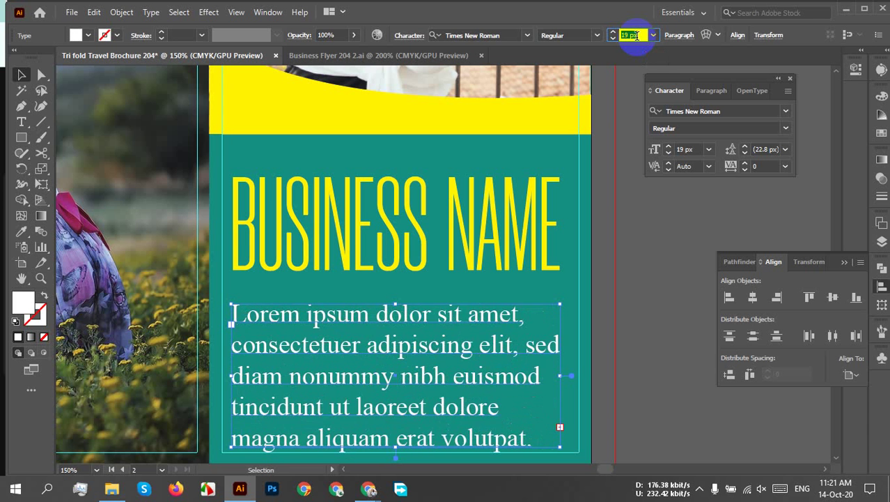
key("Down")
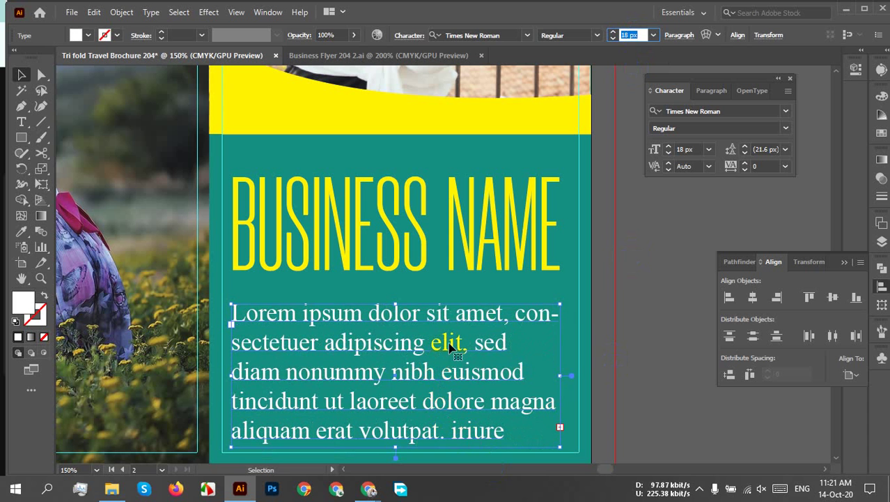
left_click(618, 319)
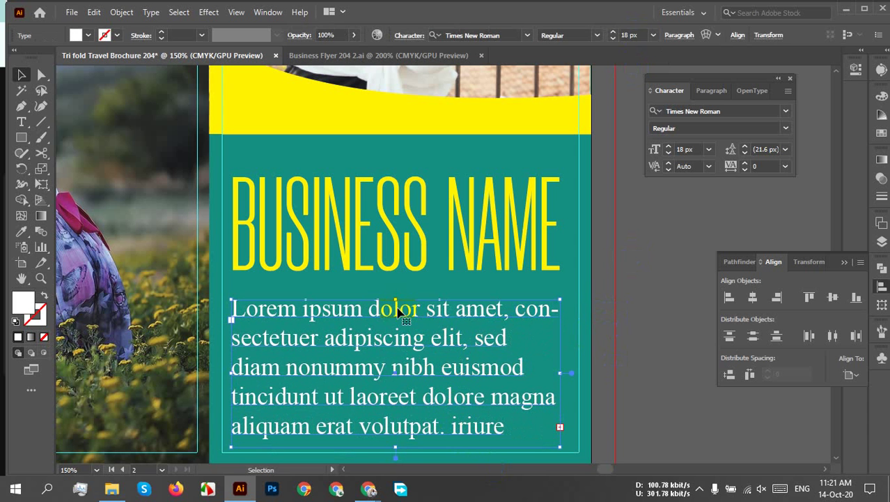
left_click_drag(401, 302, 395, 294)
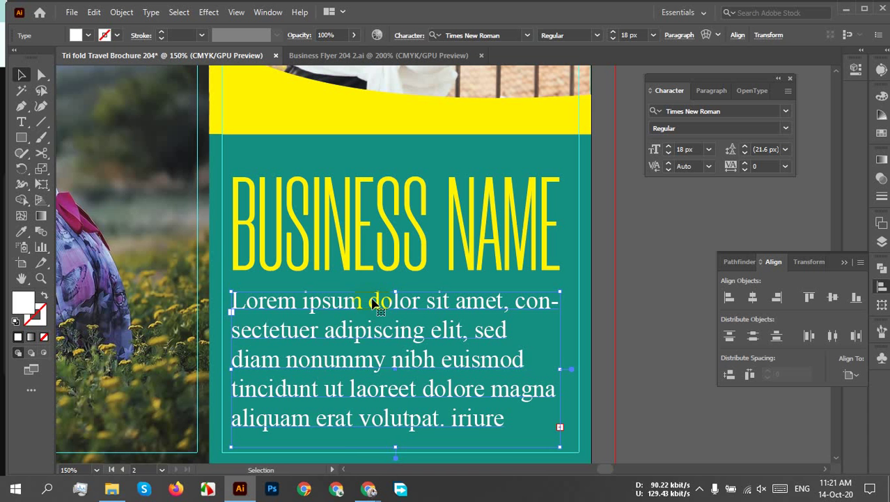
Check the Google Meet call window and switch back to Illustrator.
mouse_move(368, 487)
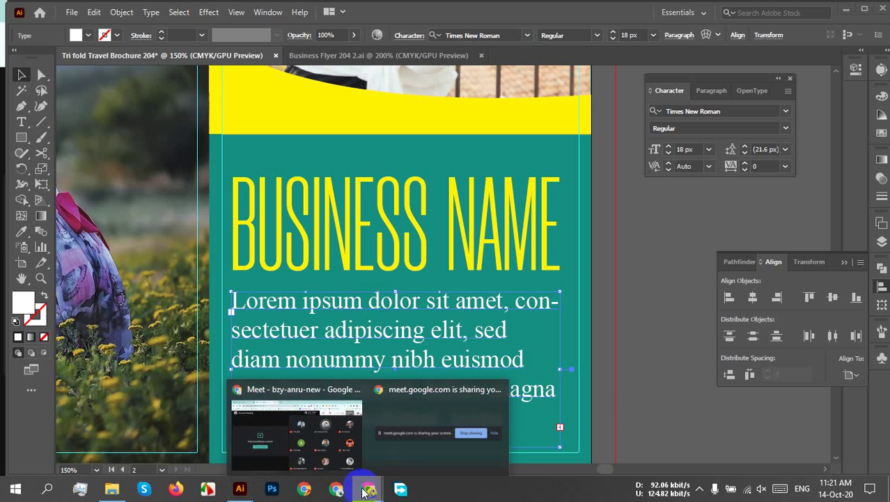
left_click(279, 414)
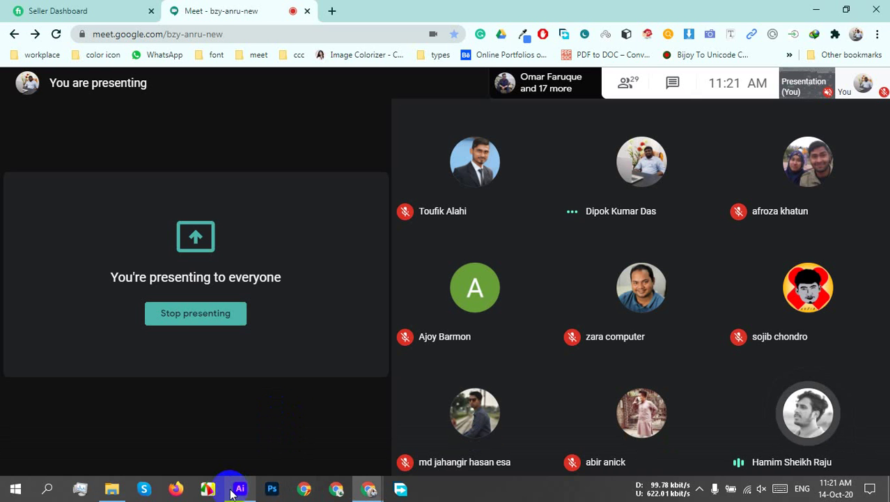
left_click(236, 490)
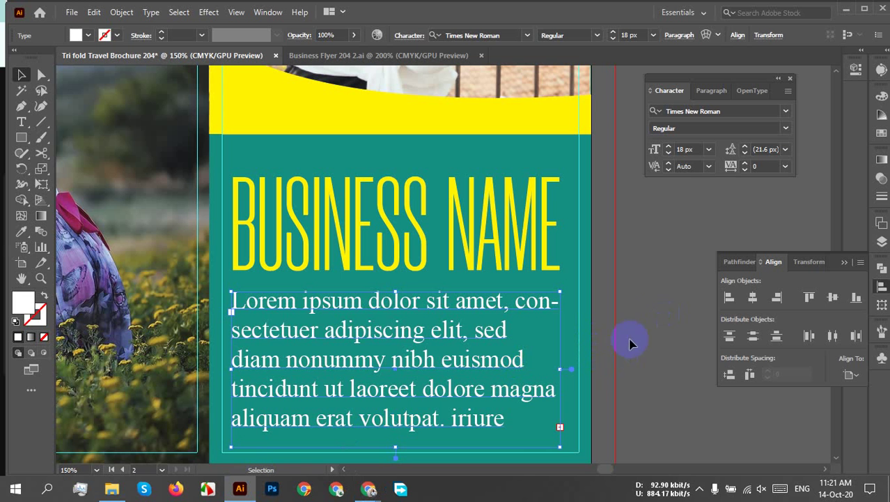
Delete "iriure" and the overflowing text after "aliquam erat volutpat." from the cover paragraph.
key("t")
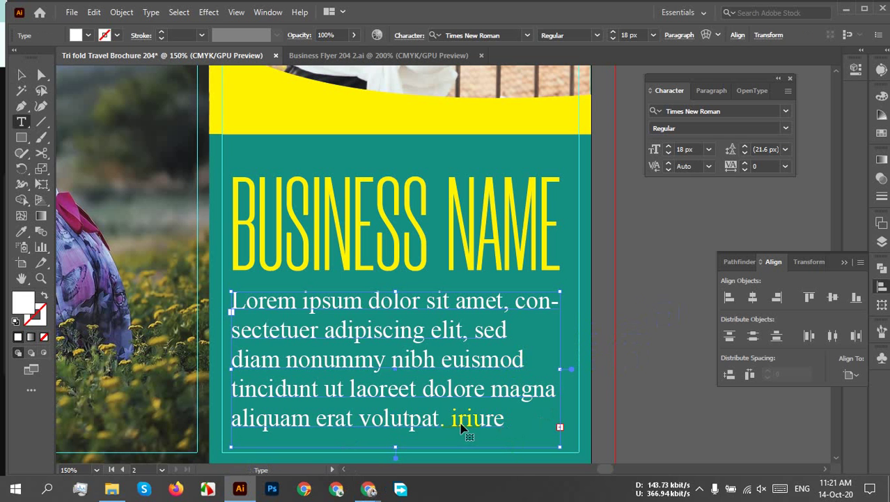
left_click_drag(452, 419, 511, 420)
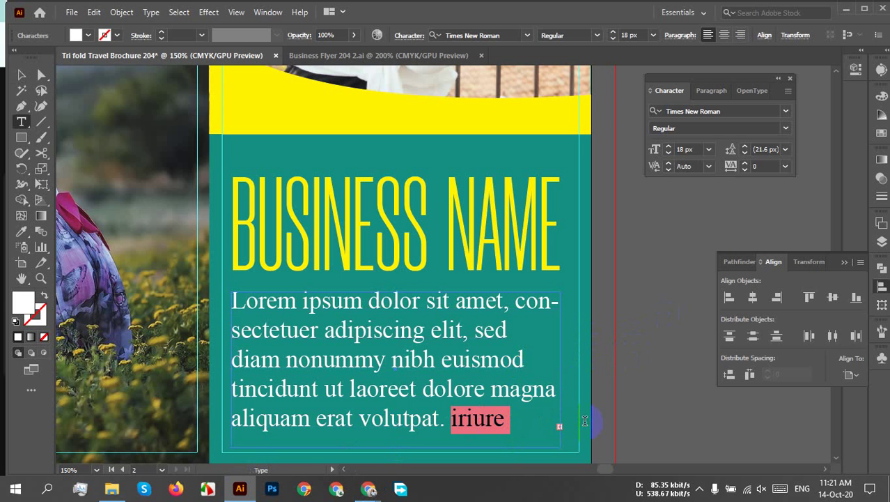
key("Delete")
key("Delete")
key("Delete")
key("Delete")
key("Delete")
key("Delete")
key("Delete")
key("Delete")
key("Delete")
key("Delete")
key("Delete")
key("Delete")
key("Delete")
key("Delete")
key("Delete")
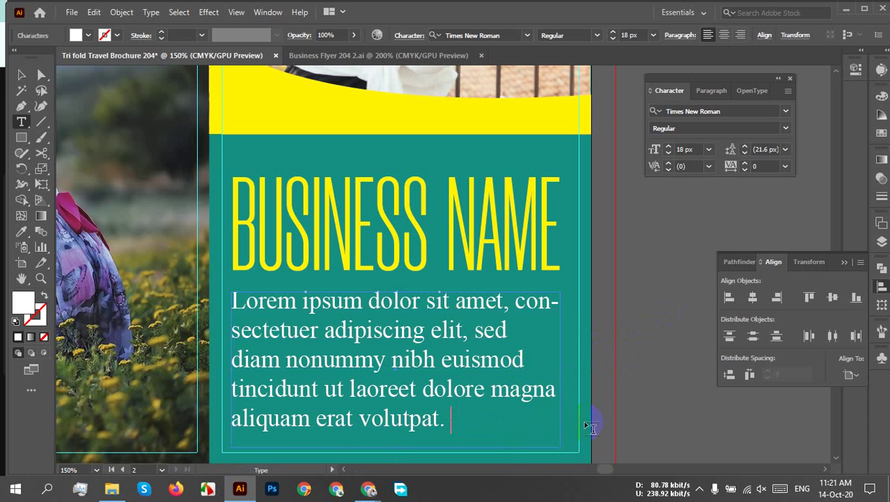
Justify the cover panel's paragraph with its last line aligned left.
left_click(23, 75)
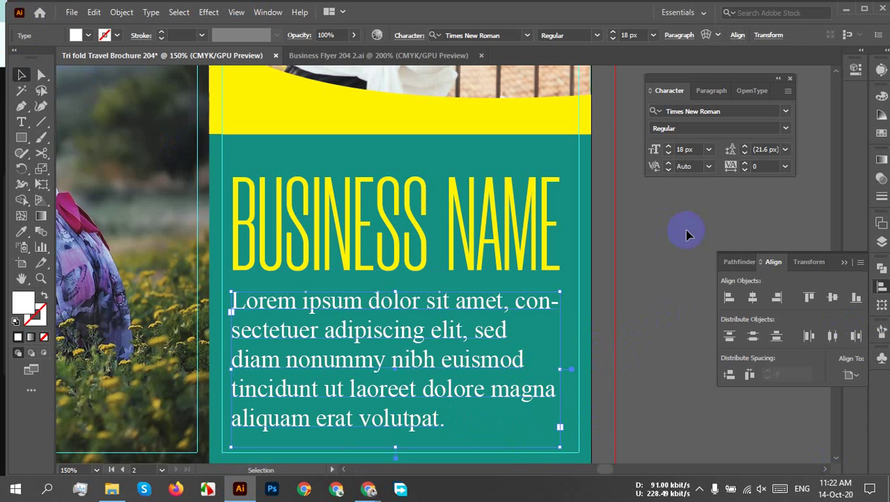
left_click(679, 35)
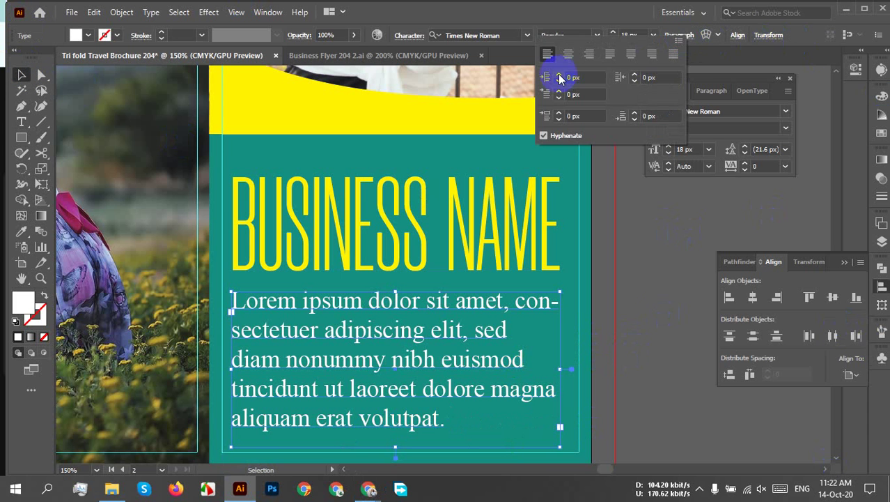
left_click(610, 56)
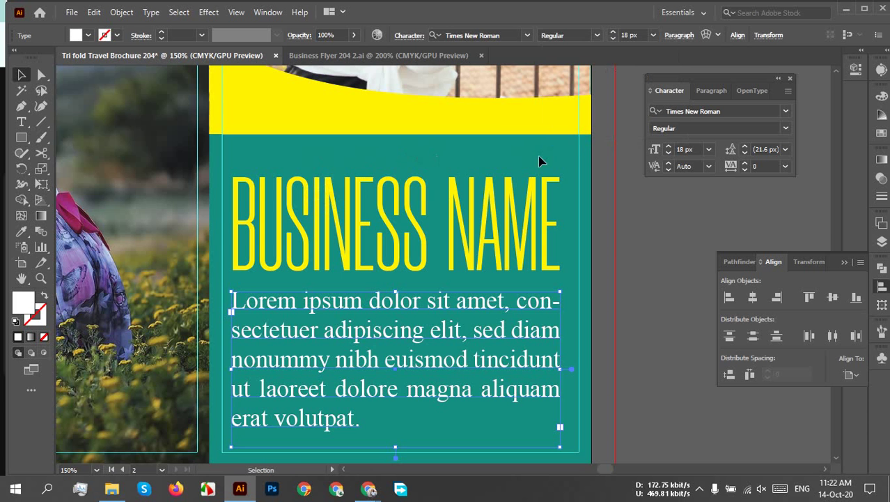
Scale the "BUSINESS NAME" title down proportionally to a font size of about 86.45 px.
scroll(407, 170, "down", 2)
left_click_drag(545, 187, 570, 267)
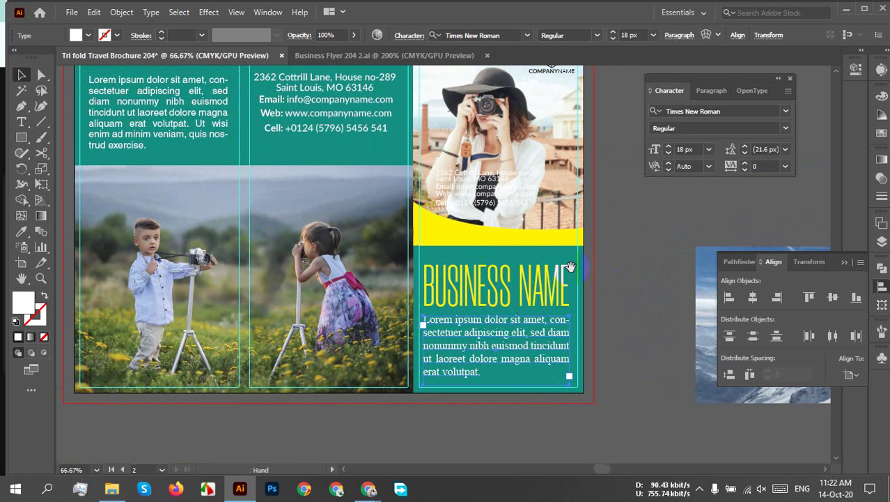
scroll(527, 298, "up", 2)
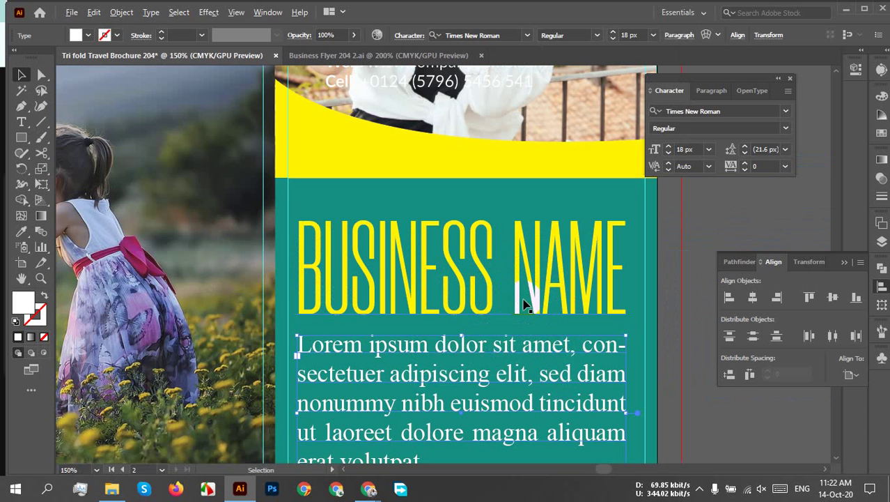
left_click(386, 289)
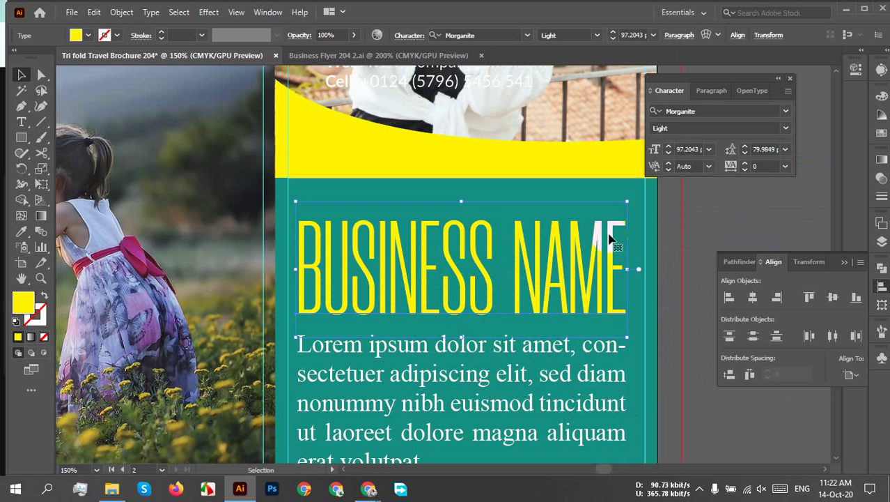
left_click_drag(627, 201, 591, 216)
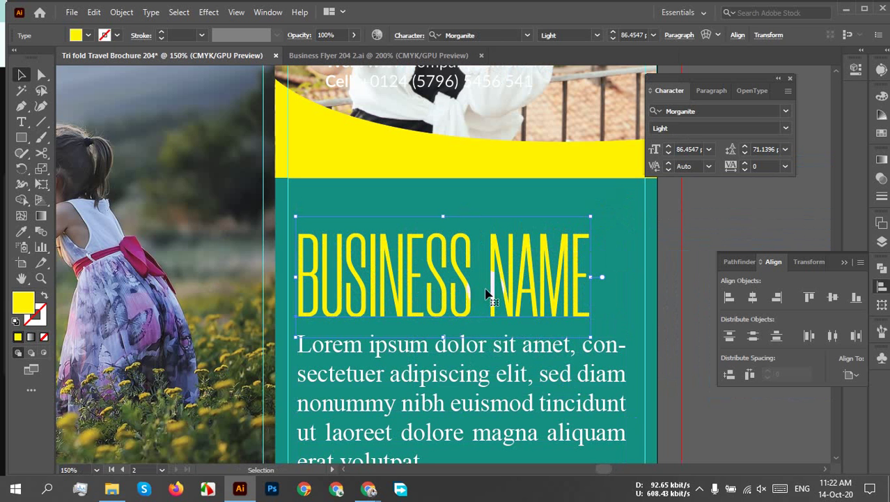
Set the "BUSINESS NAME" title's tracking to 32 and deselect it.
left_click(786, 165)
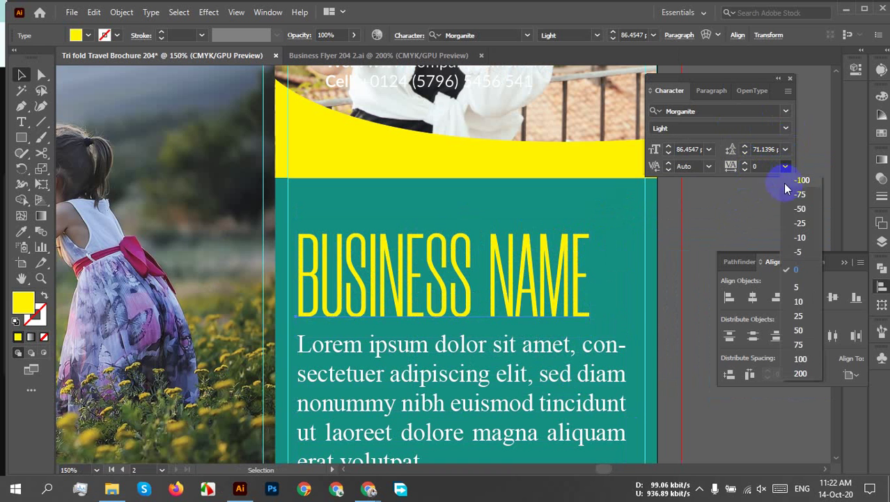
left_click(798, 318)
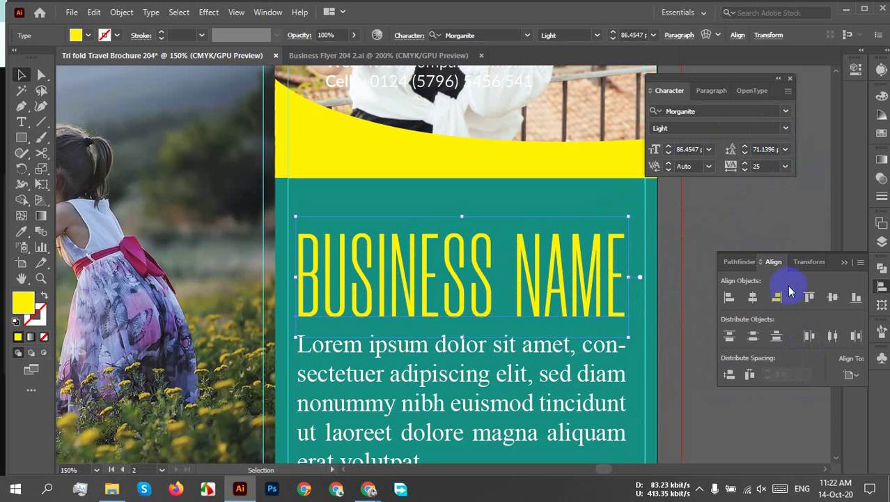
scroll(763, 166, "up", 8)
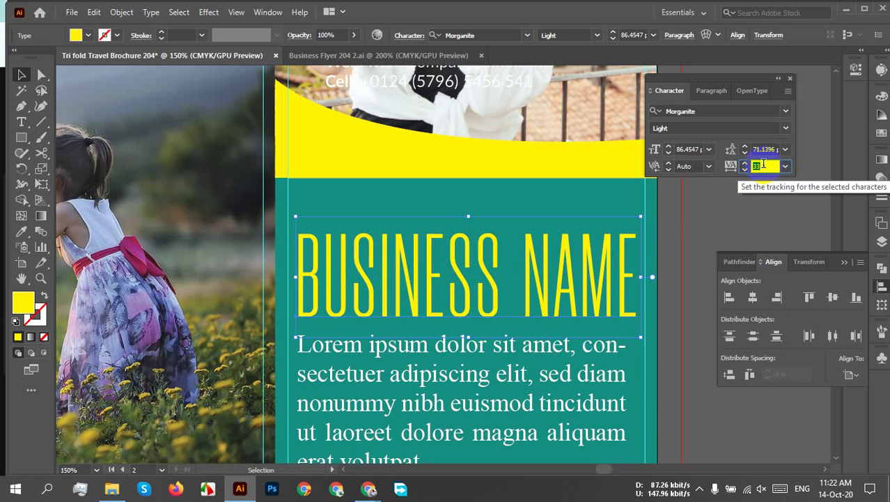
scroll(763, 166, "down", 1)
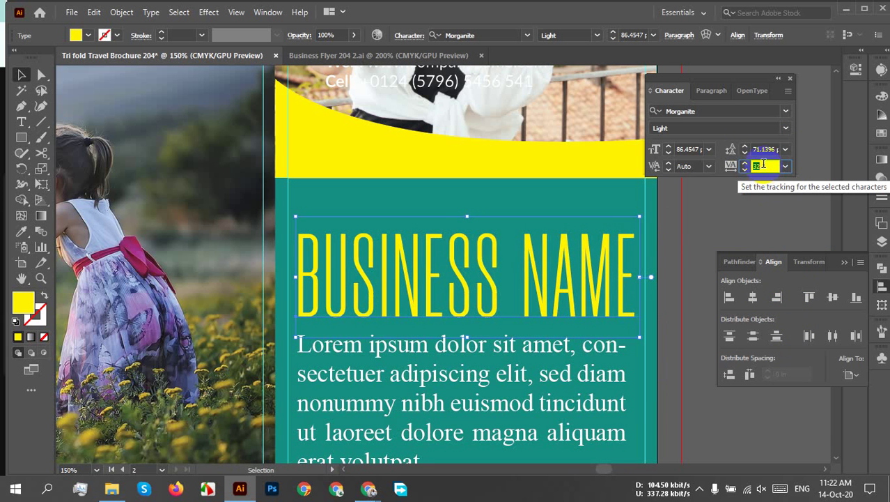
left_click(510, 204)
scroll(452, 348, "down", 2)
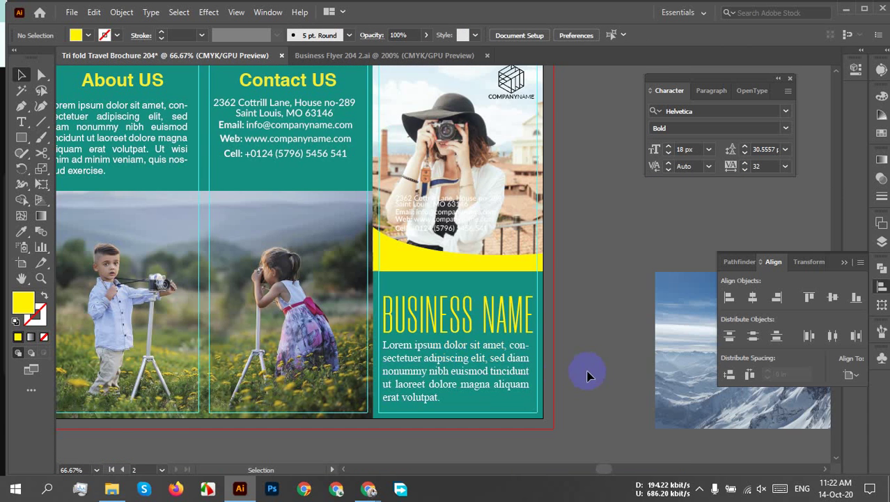
Move the "BUSINESS NAME" title slightly up to widen the gap above the cover paragraph.
scroll(458, 373, "up", 1)
scroll(457, 373, "up", 1)
left_click_drag(447, 288, 447, 281)
left_click(674, 380)
scroll(616, 350, "down", 2)
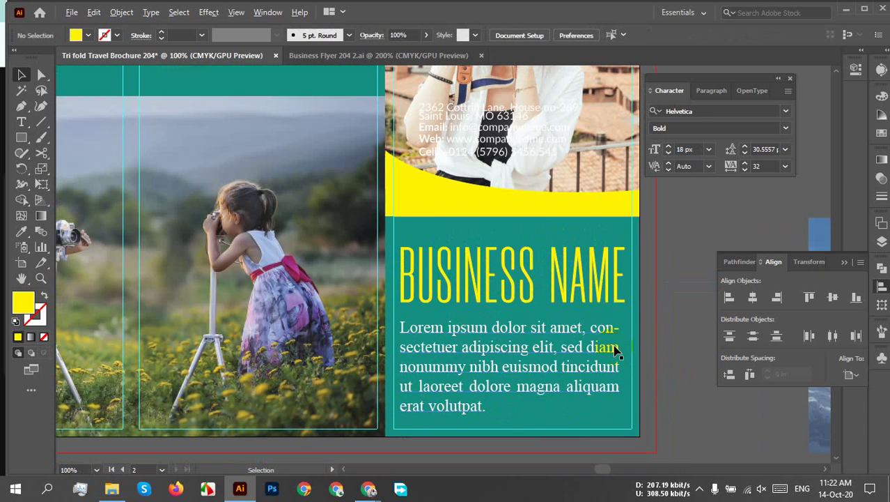
left_click_drag(341, 278, 490, 325)
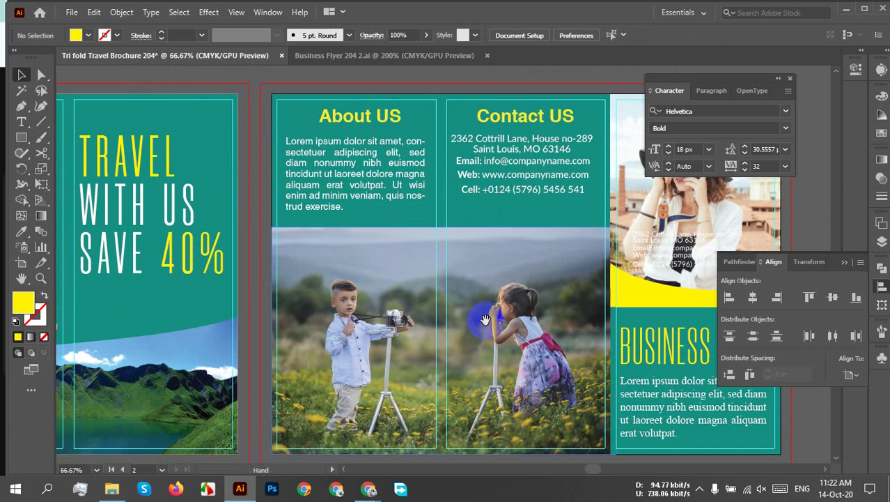
left_click_drag(362, 260, 367, 270)
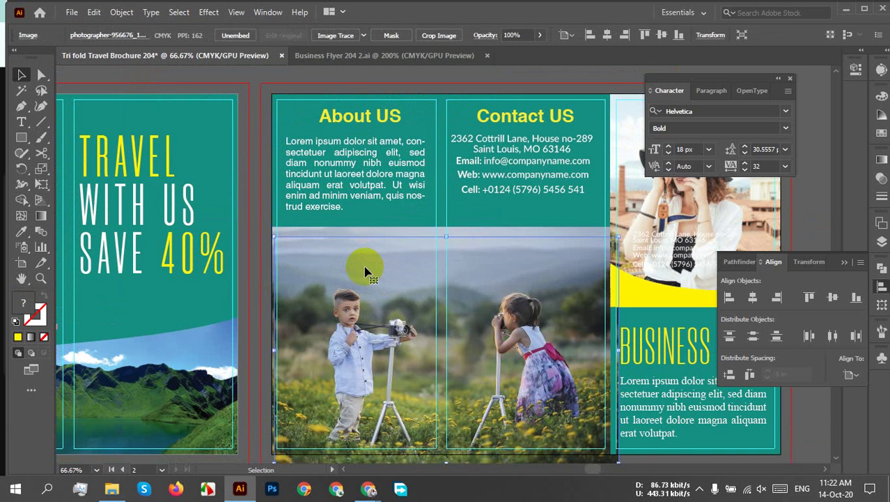
key("ctrl+z")
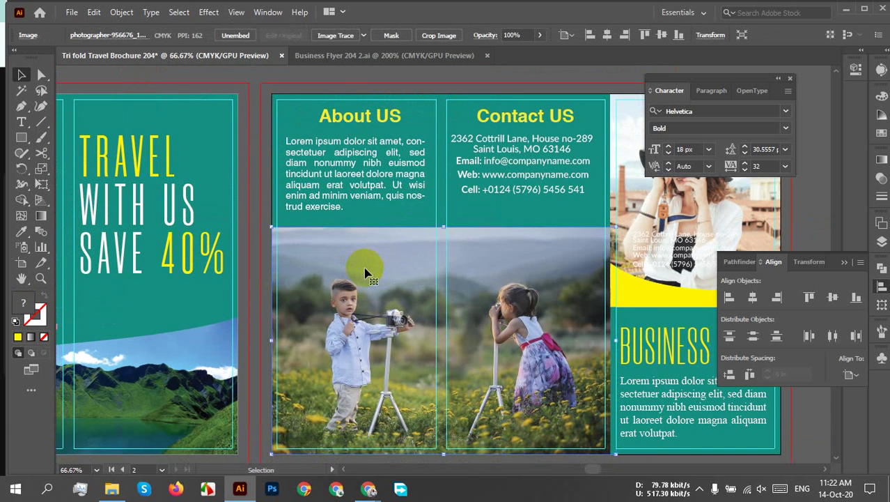
In the first LOREM IPSUM column, delete everything after the closing "Lorem ipsum dolor", including the overflowing text, and end it with a period.
scroll(367, 270, "down", 2)
left_click_drag(290, 314, 418, 319)
scroll(356, 225, "up", 5)
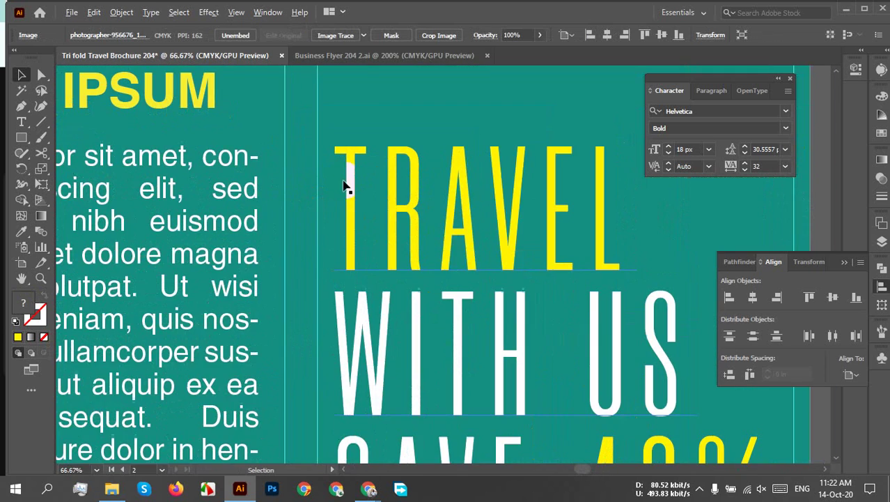
scroll(368, 189, "down", 4)
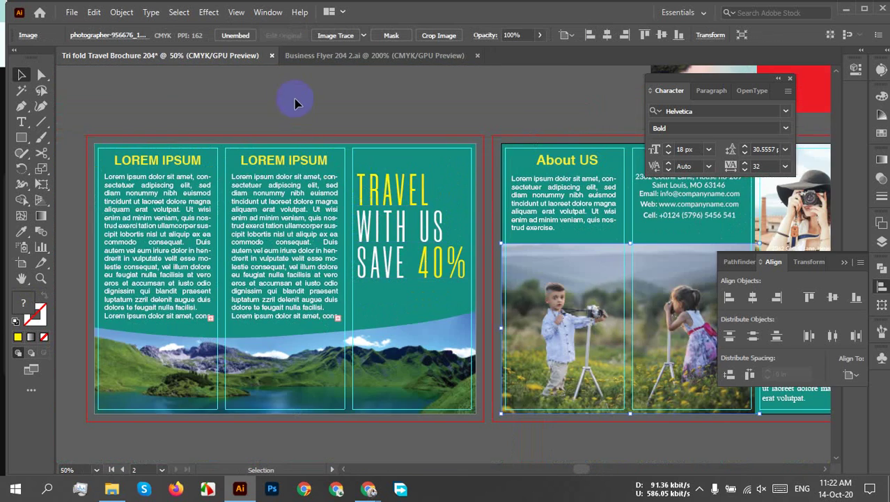
left_click(294, 103)
scroll(212, 316, "up", 3)
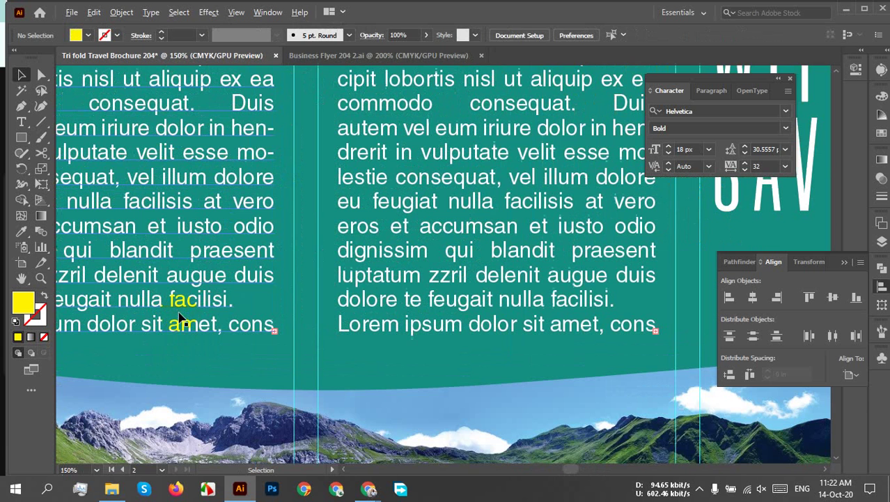
double_click(154, 324)
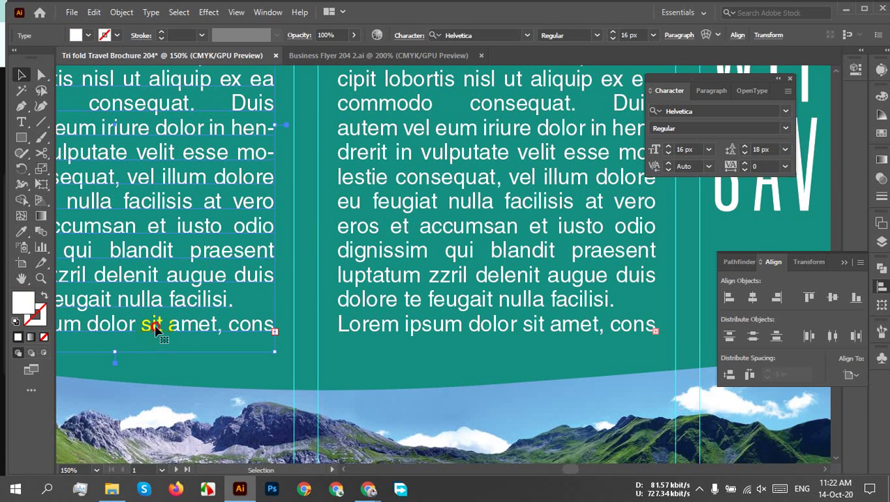
double_click(154, 325)
left_click(154, 326)
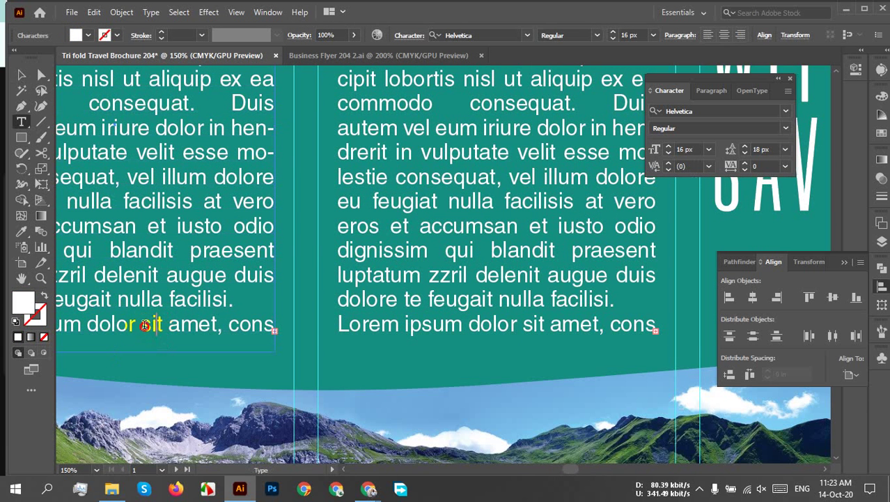
left_click_drag(144, 325, 287, 328)
key("Delete")
key("Delete")
key("Delete")
key("Delete")
key("Delete")
key("Delete")
key("Delete")
key("Delete")
key("Delete")
key("Delete")
key("Delete")
key("Delete")
key("Delete")
key("Delete")
key("Delete")
key("Delete")
key("Delete")
key("Delete")
key("Delete")
key("Delete")
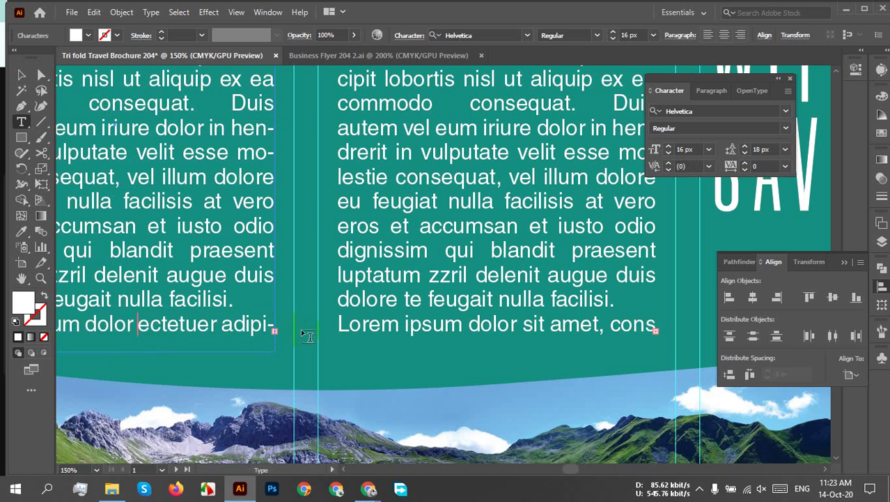
key("Delete")
key("Delete")
key("Delete")
key("Delete")
key("Delete")
key("Delete")
key("Delete")
key("Delete")
key("Delete")
key("Delete")
key("Delete")
key("Delete")
key("Delete")
key("Delete")
key("Delete")
key("Delete")
key("Delete")
key("Delete")
key("Delete")
key("Delete")
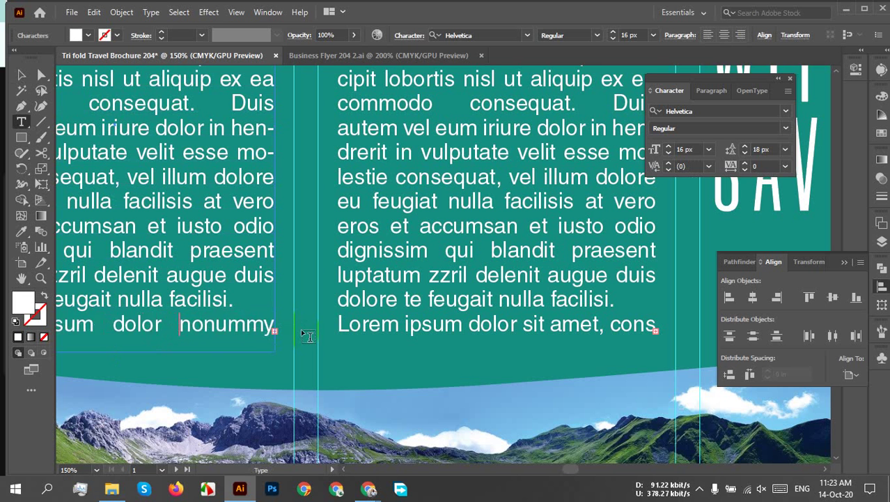
key("Delete")
key("Delete")
key("Delete")
key("Delete")
key("Delete")
key("Delete")
key("Delete")
key("Delete")
key("Delete")
key("Delete")
key("Delete")
key("Delete")
key("Delete")
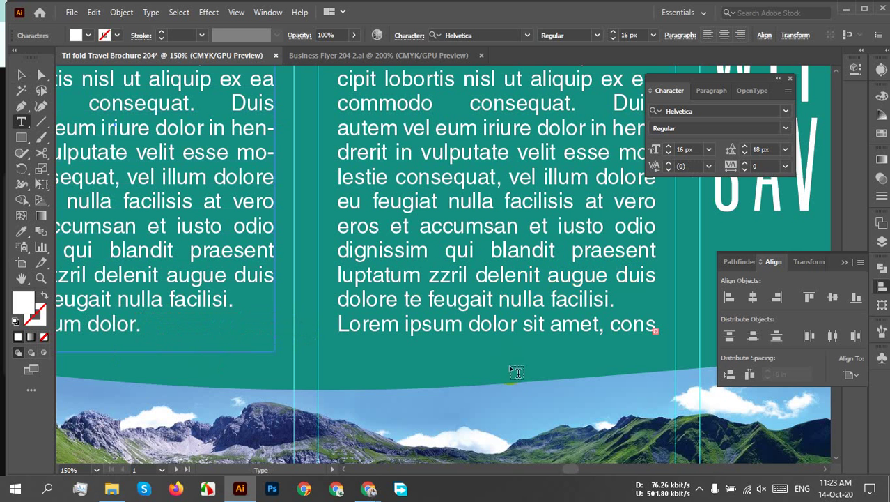
End the second LOREM IPSUM column with "Lorem ipsum dolor." by adding a period and deleting all the remaining and overflowing text.
left_click(517, 324)
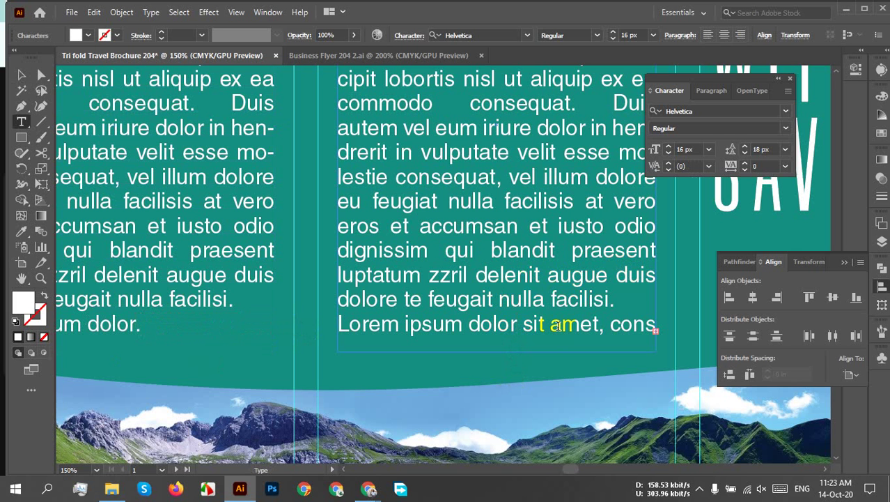
type(".")
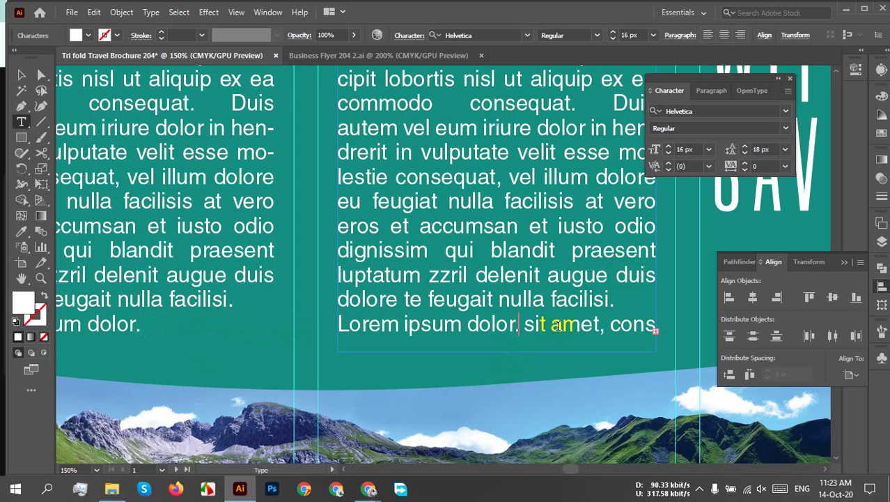
key("Delete")
key("Delete")
key("Delete")
key("Delete")
key("Delete")
key("Delete")
key("Delete")
key("Delete")
key("Delete")
key("Delete")
key("Delete")
key("Delete")
key("Delete")
key("Delete")
key("Delete")
key("Delete")
key("Delete")
key("Delete")
key("Delete")
key("Delete")
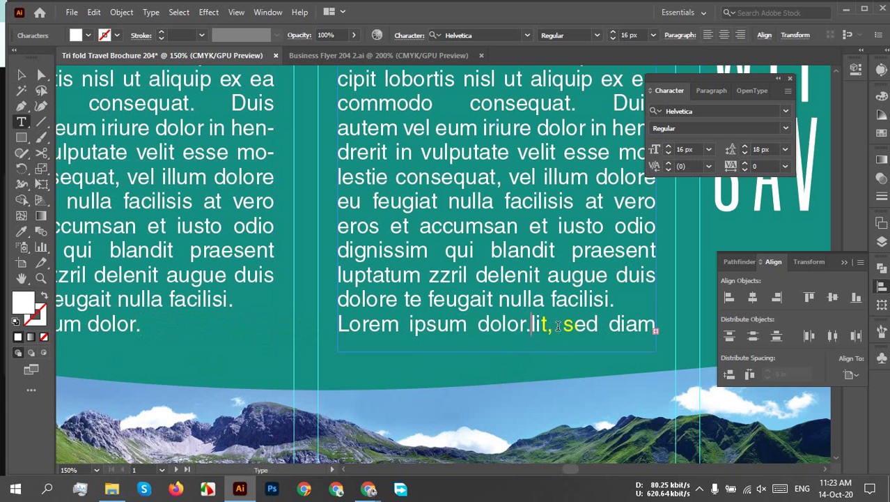
key("Delete")
key("Delete")
key("Delete")
key("Delete")
key("Delete")
key("Delete")
key("Delete")
key("Delete")
key("Delete")
key("Delete")
key("Delete")
key("Delete")
key("Delete")
key("Delete")
key("Delete")
key("Delete")
key("Delete")
key("Delete")
key("Delete")
key("Delete")
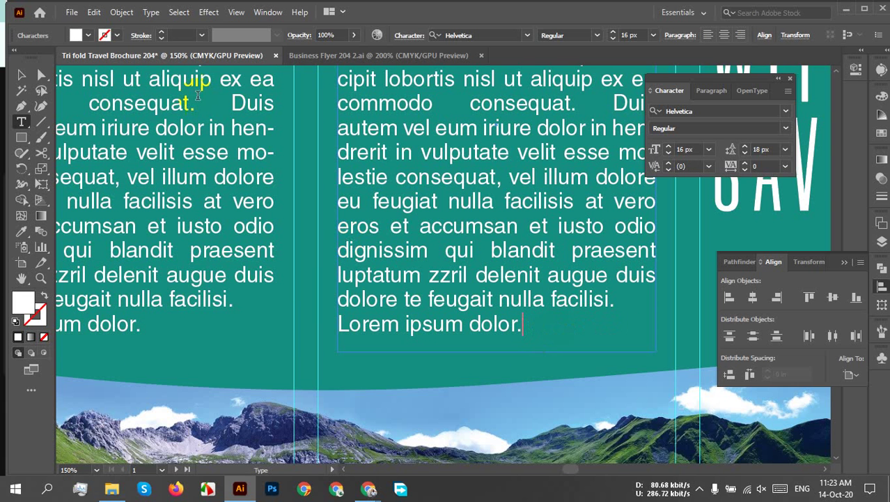
left_click(21, 75)
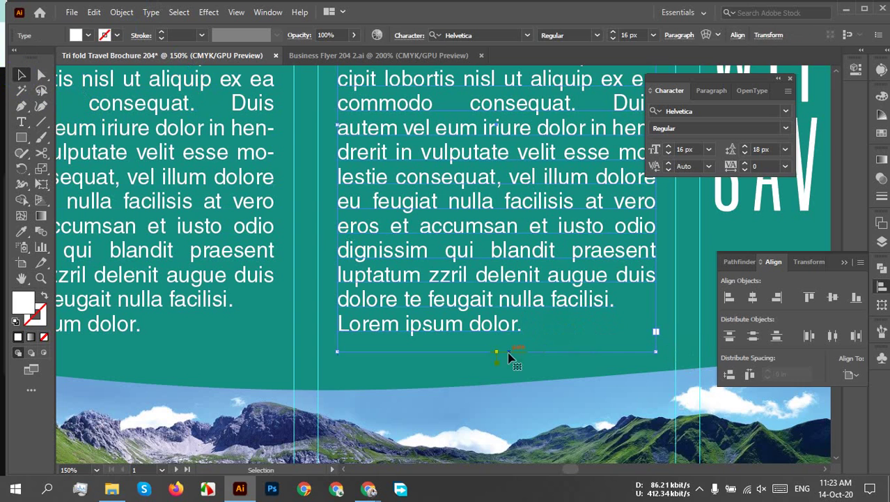
left_click(412, 370)
scroll(408, 366, "down", 3)
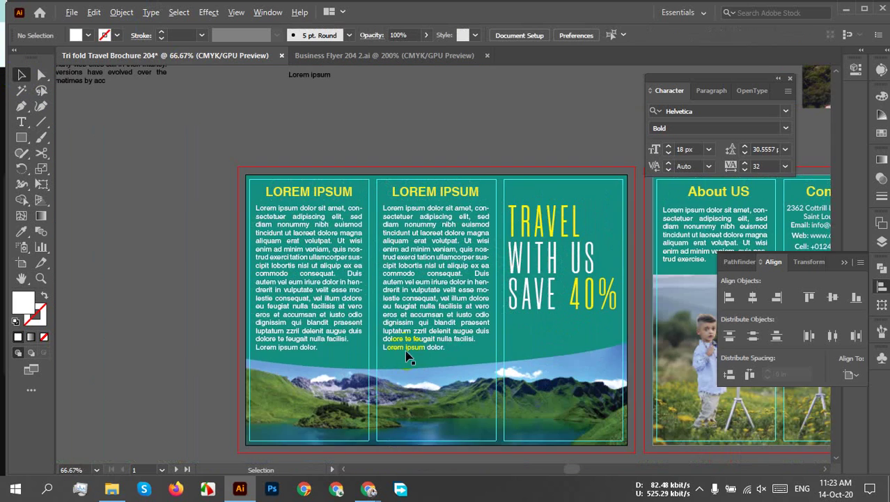
Delete the leftover black text samples, the beach photo and the red square lying above the artboards.
left_click_drag(575, 344, 293, 279)
scroll(418, 279, "down", 1)
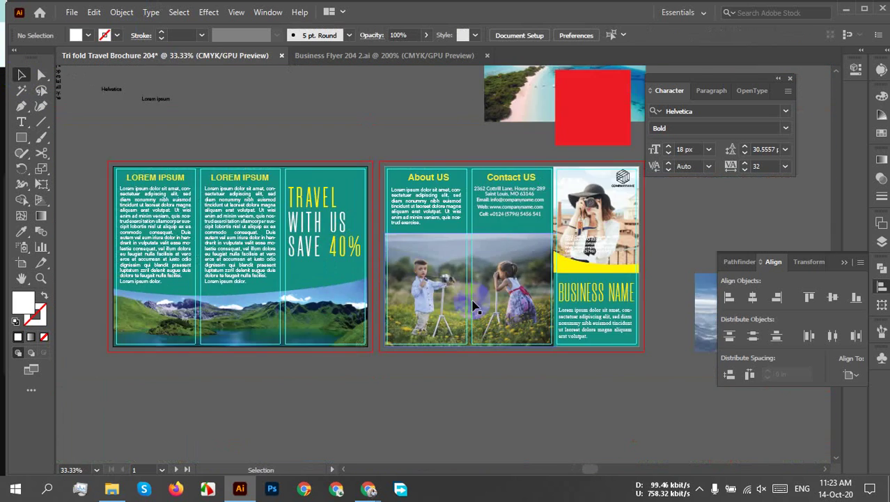
left_click_drag(478, 300, 345, 389)
scroll(360, 136, "down", 2)
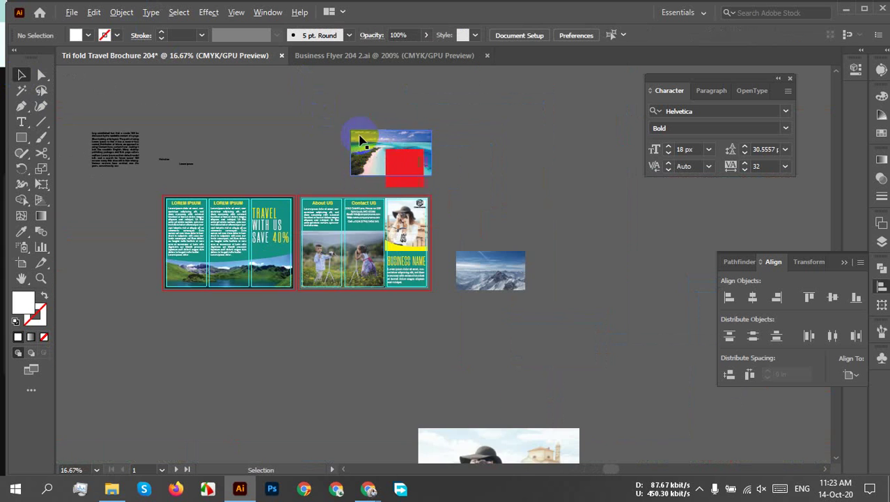
scroll(251, 193, "up", 2)
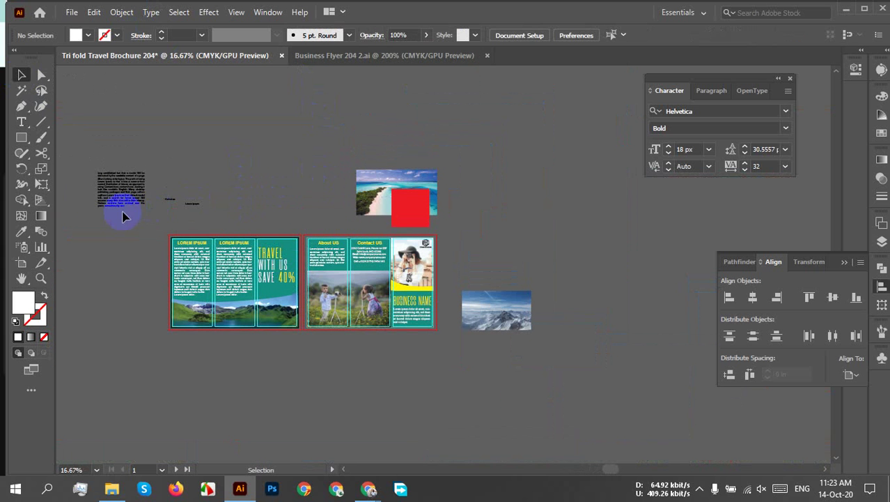
left_click_drag(244, 211, 243, 211)
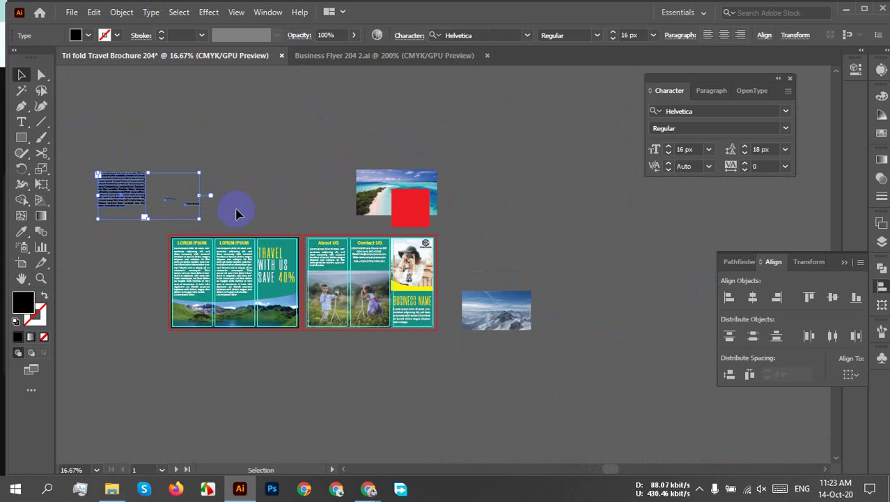
key("Delete")
left_click_drag(417, 201, 407, 155)
key("Delete")
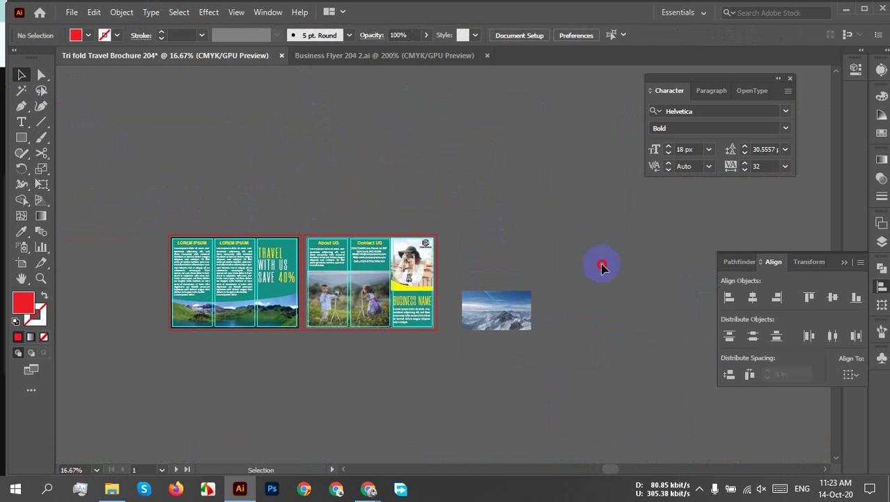
Delete the leftover mountain photo beside the artboards and the photographer photo below them, and hide the Character and Align panels.
left_click_drag(602, 265, 515, 376)
key("Delete")
scroll(265, 370, "down", 1)
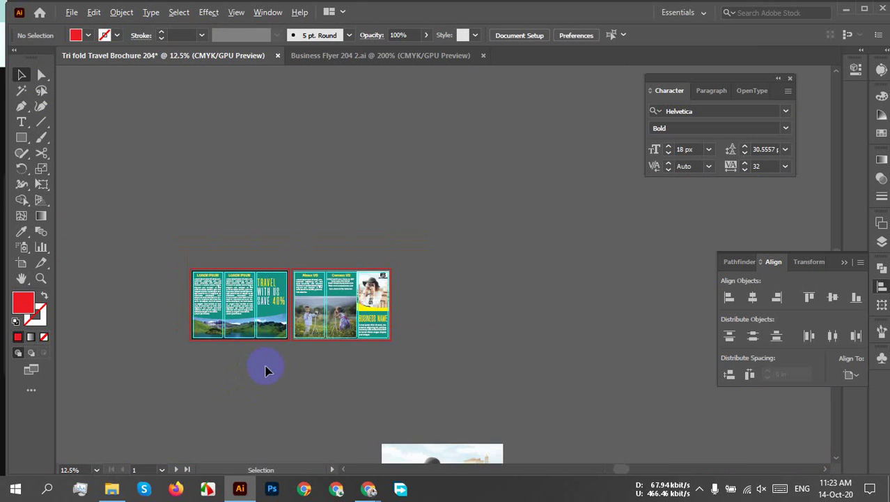
scroll(466, 362, "down", 2)
left_click(457, 437)
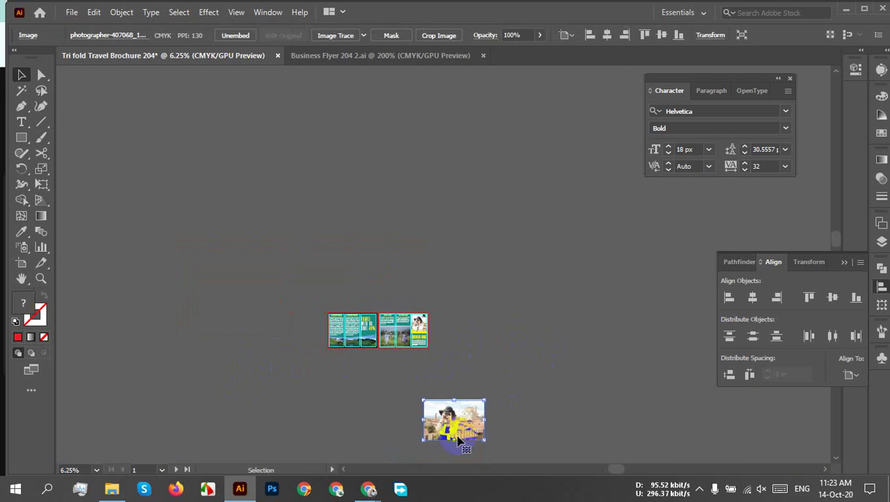
key("Delete")
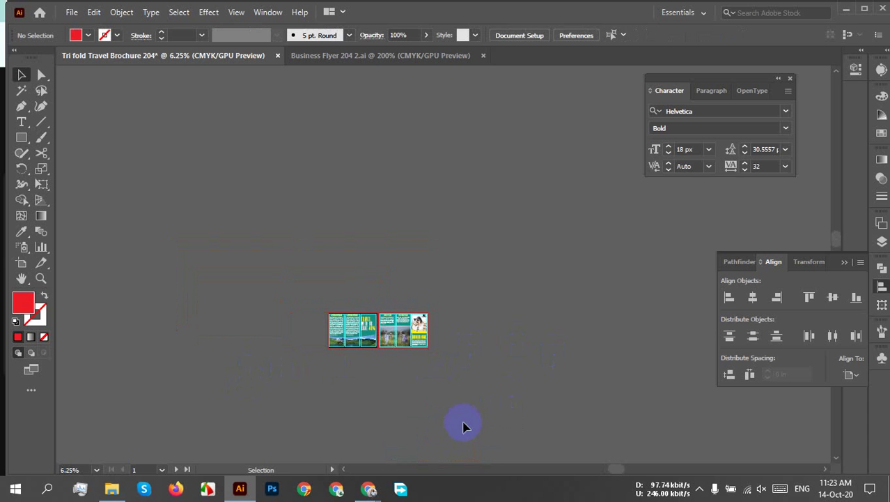
left_click(790, 79)
left_click(880, 285)
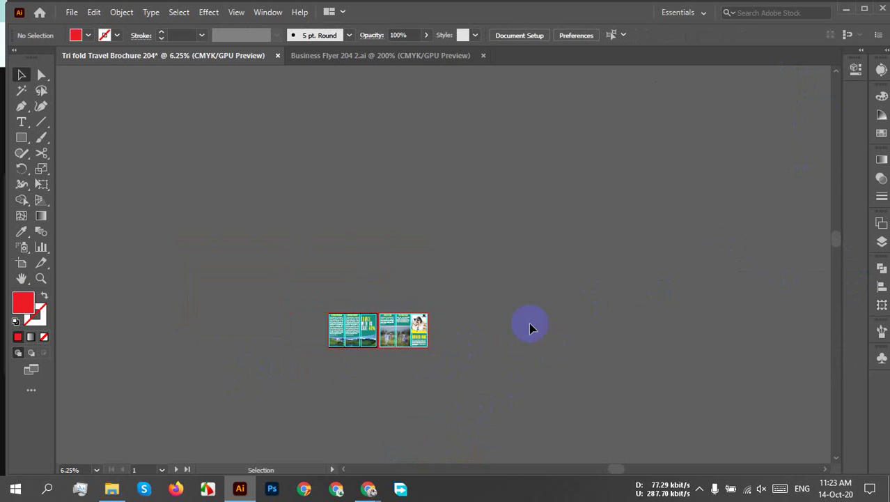
Examine both brochure artboards up close and as a whole, checking the text columns, photos and cover.
scroll(364, 354, "up", 9)
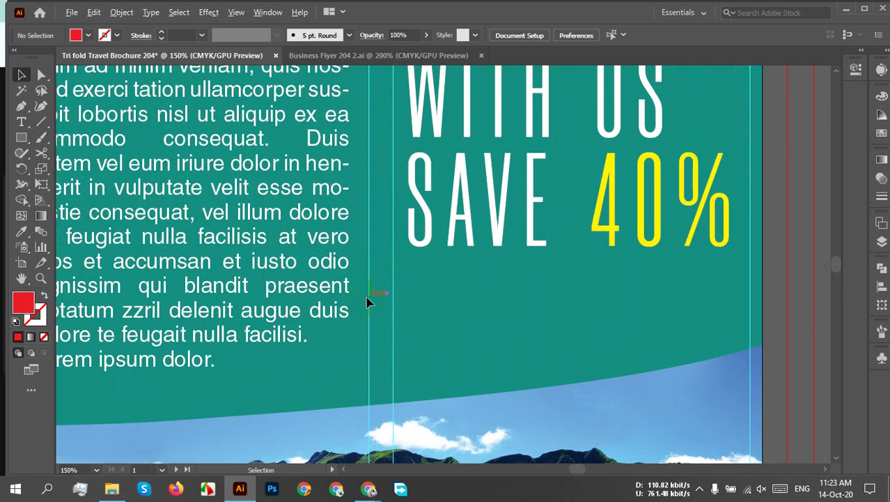
scroll(370, 298, "down", 3)
left_click_drag(653, 333, 507, 292)
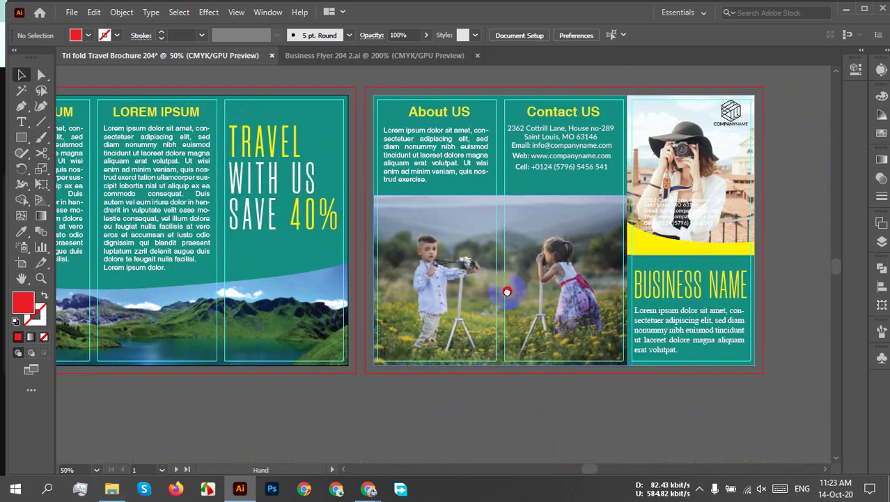
scroll(505, 353, "down", 1)
scroll(493, 360, "up", 2)
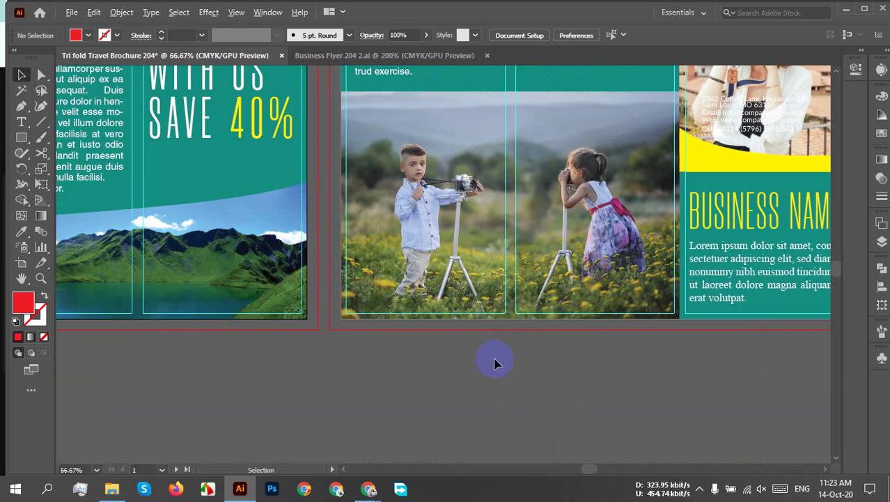
scroll(382, 352, "down", 1)
scroll(159, 334, "down", 2)
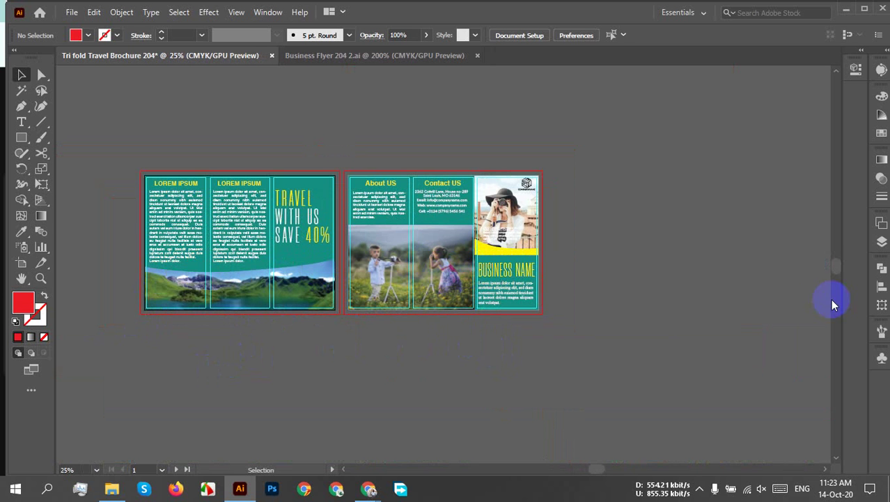
scroll(432, 320, "up", 2)
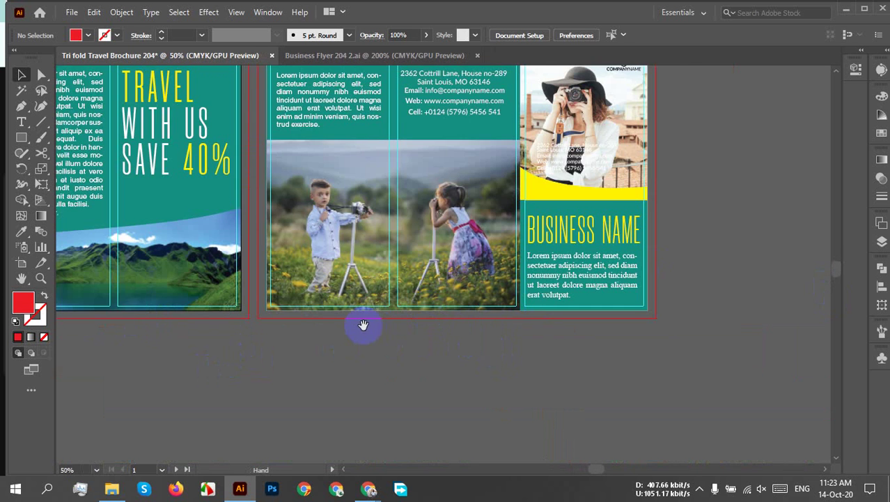
scroll(418, 342, "down", 1)
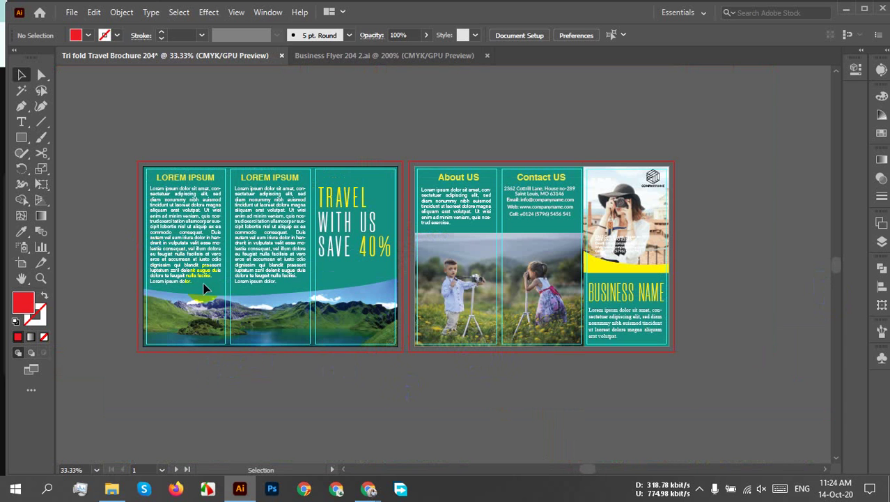
Save the document to the Desktop as an Adobe Illustrator file named Tri fold Travel Brochure 204, with the default options.
key("ctrl+s")
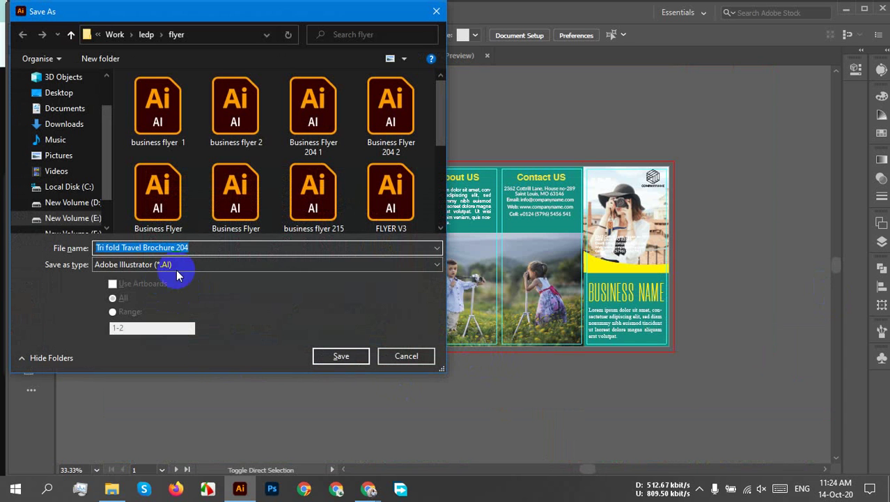
left_click(73, 92)
left_click(325, 355)
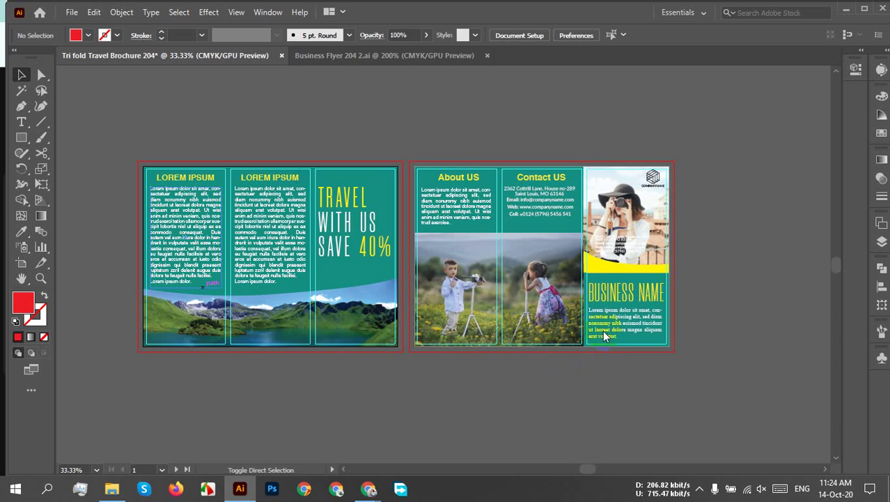
left_click(503, 428)
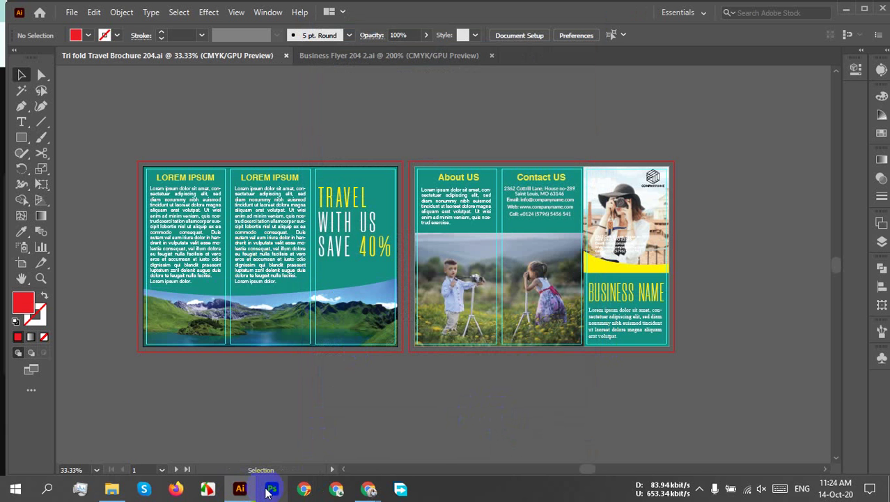
left_click(240, 490)
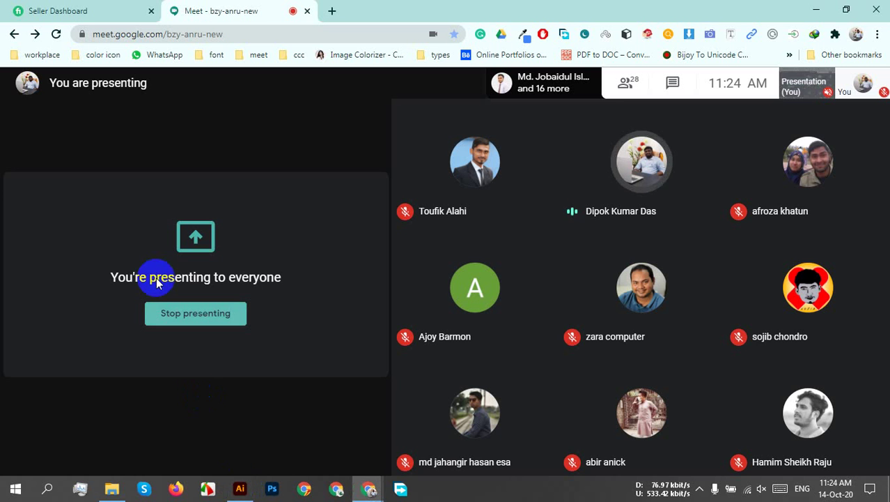
left_click(240, 490)
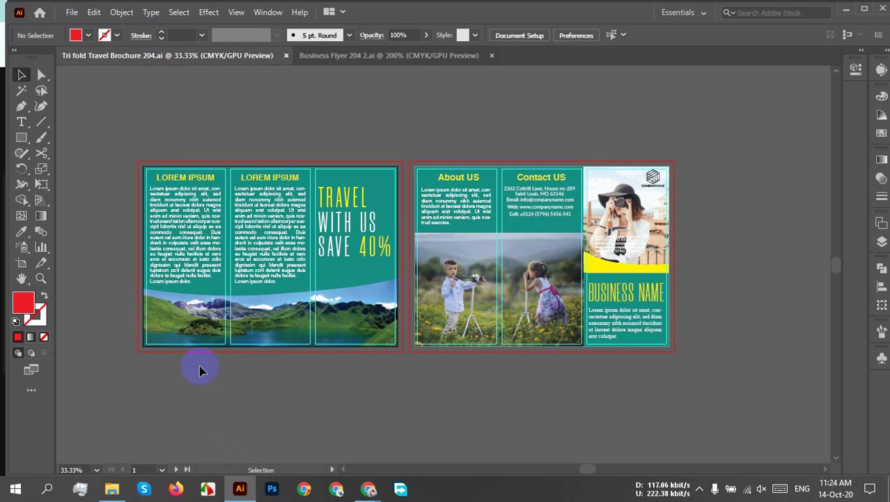
Export all artboards as separate PNG files named Tri fold Travel Brochure 204 to the Desktop.
left_click(72, 12)
mouse_move(139, 256)
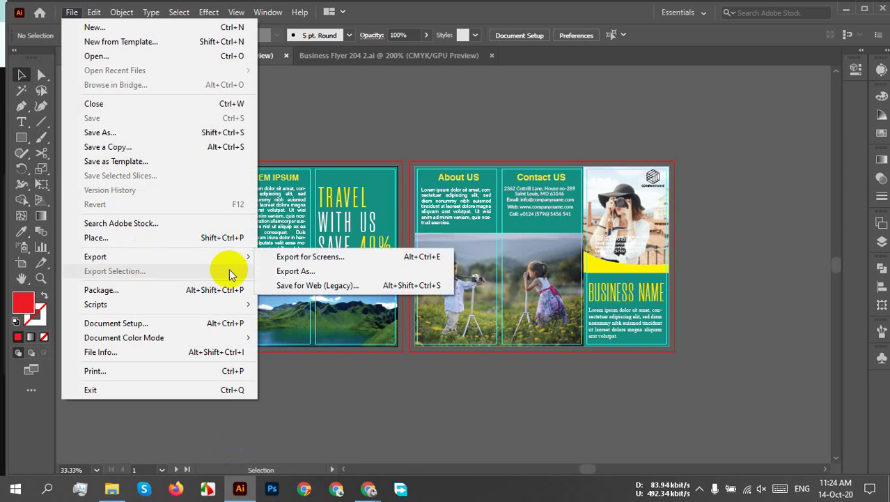
left_click(322, 271)
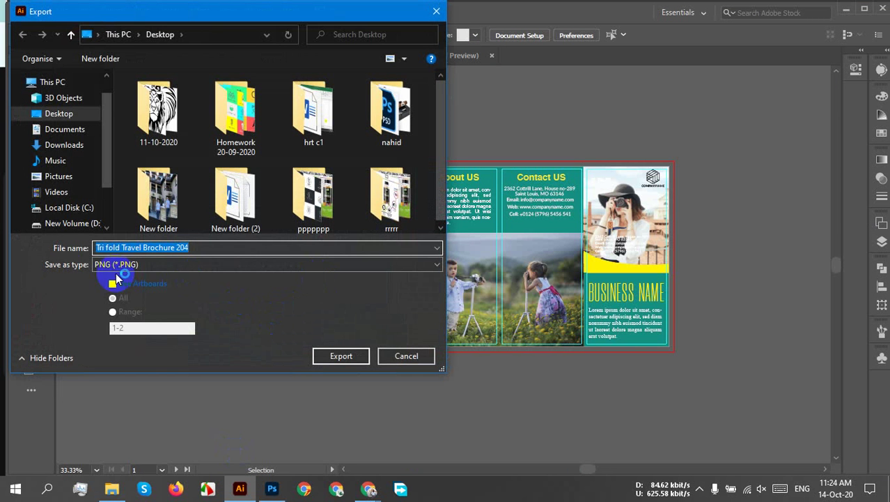
left_click(141, 287)
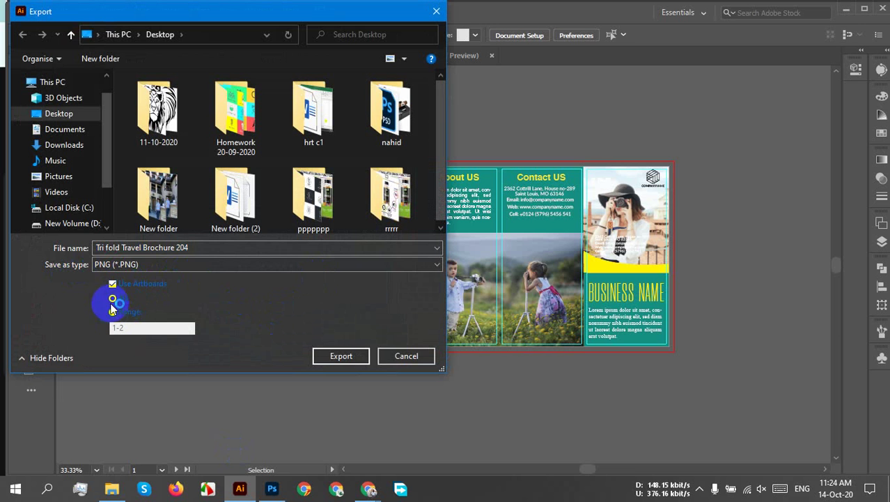
left_click(331, 358)
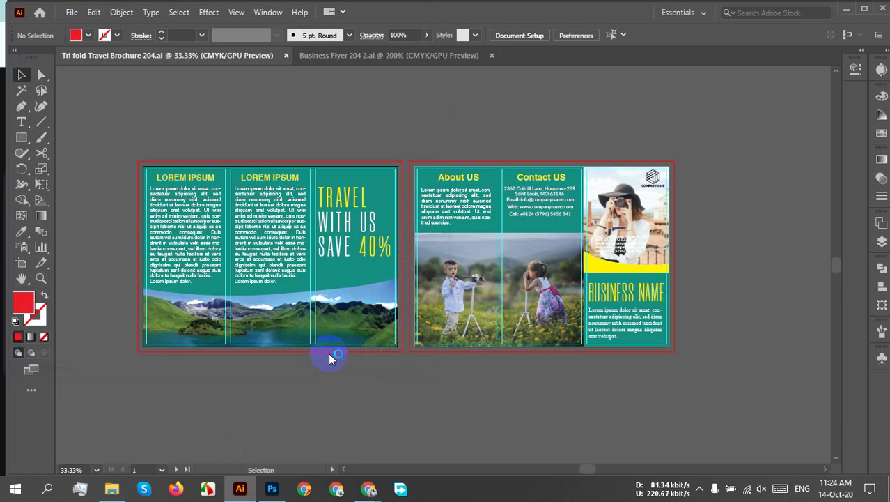
left_click(585, 360)
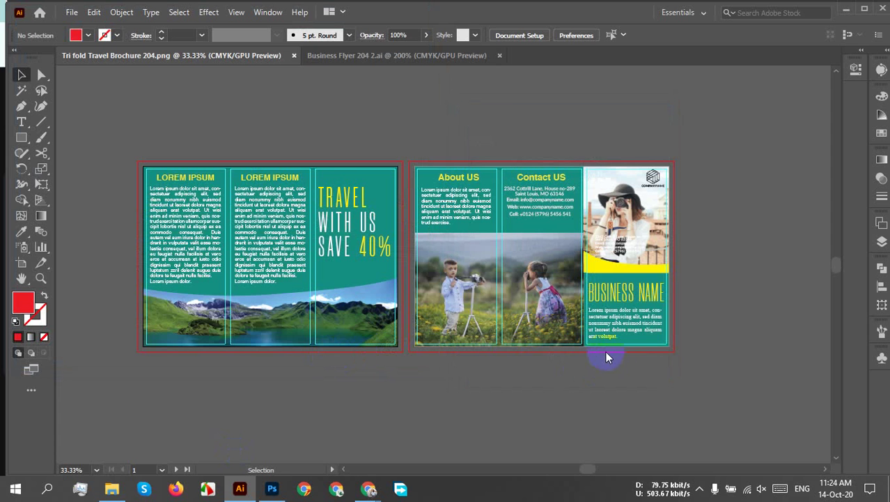
Switch to File Explorer, open the Desktop folder and refresh its contents.
left_click(111, 488)
left_click(40, 97)
left_click(47, 128)
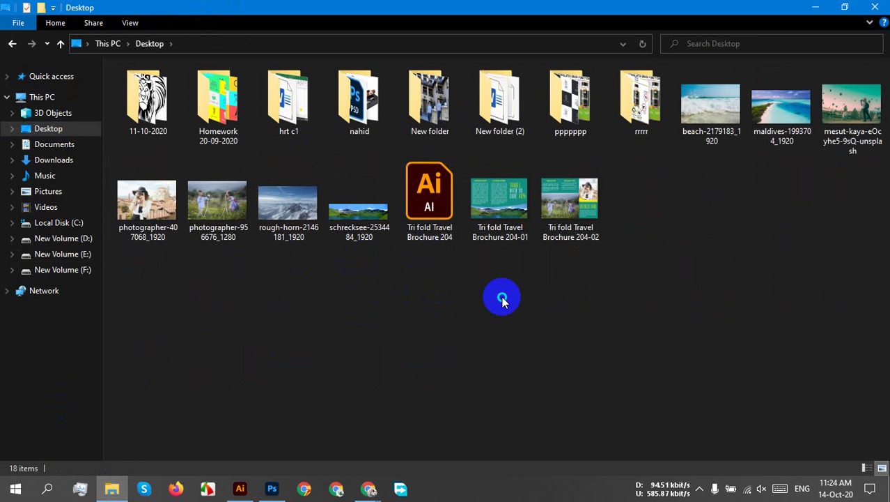
right_click(503, 299)
left_click(546, 356)
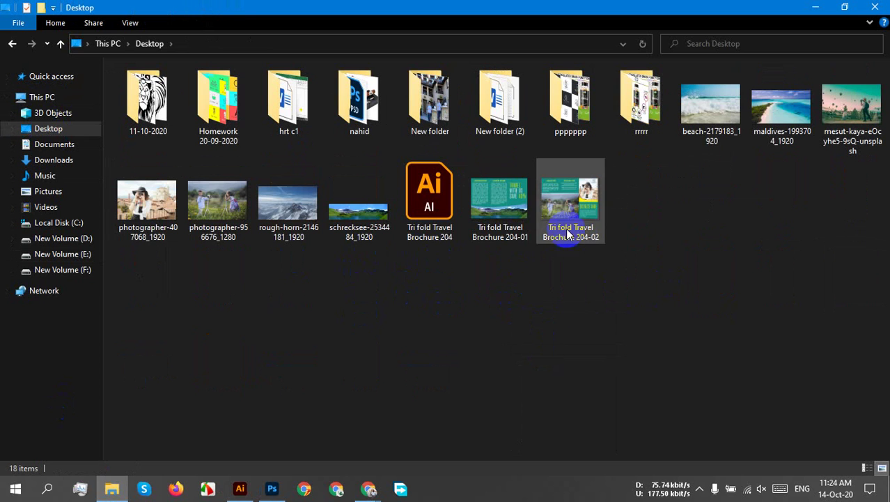
View the exported image Tri fold Travel Brochure 204-01 enlarged and close it.
left_click(495, 227)
double_click(483, 224)
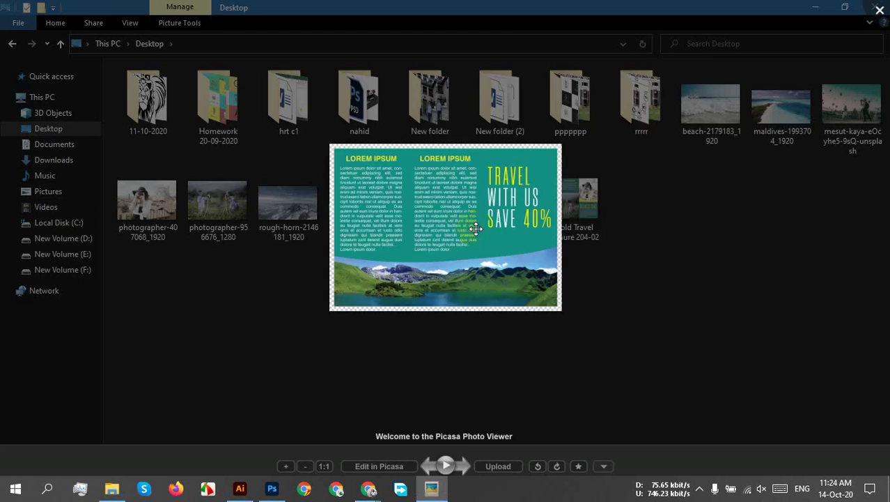
scroll(528, 243, "up", 1)
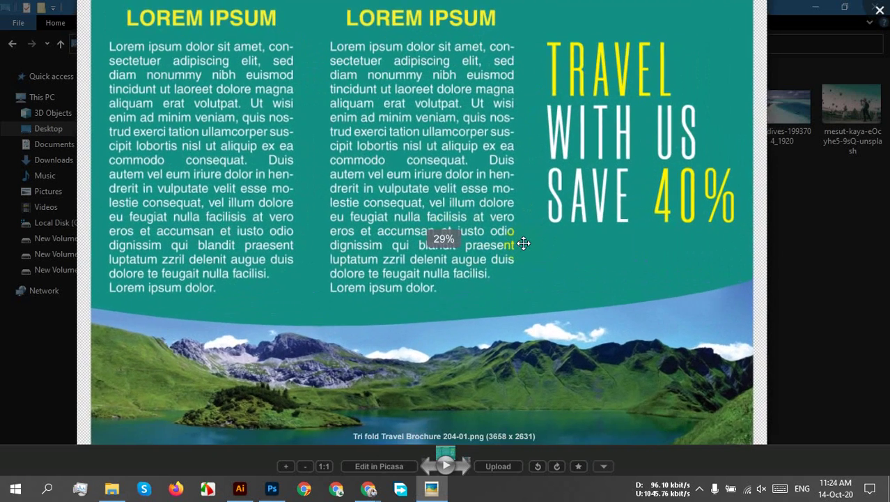
scroll(524, 242, "down", 1)
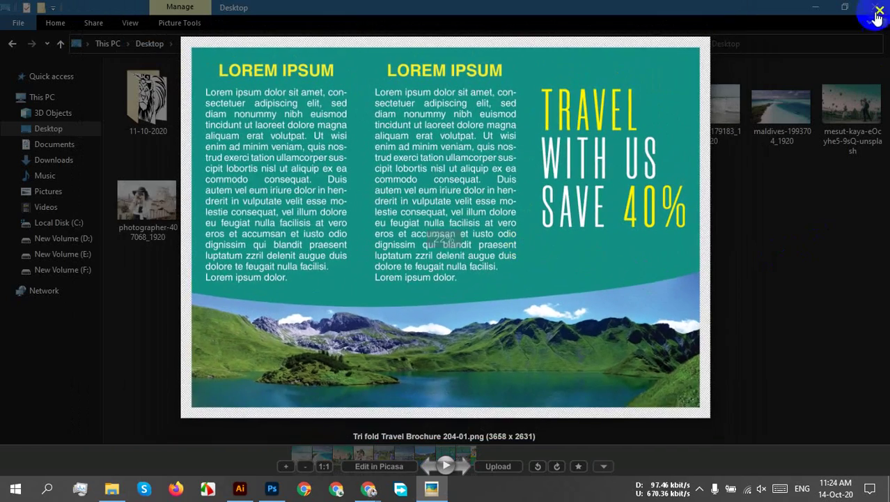
key("Escape")
View the exported image Tri fold Travel Brochure 204-02 enlarged, close it and clear the file selection.
left_click(564, 216)
double_click(594, 222)
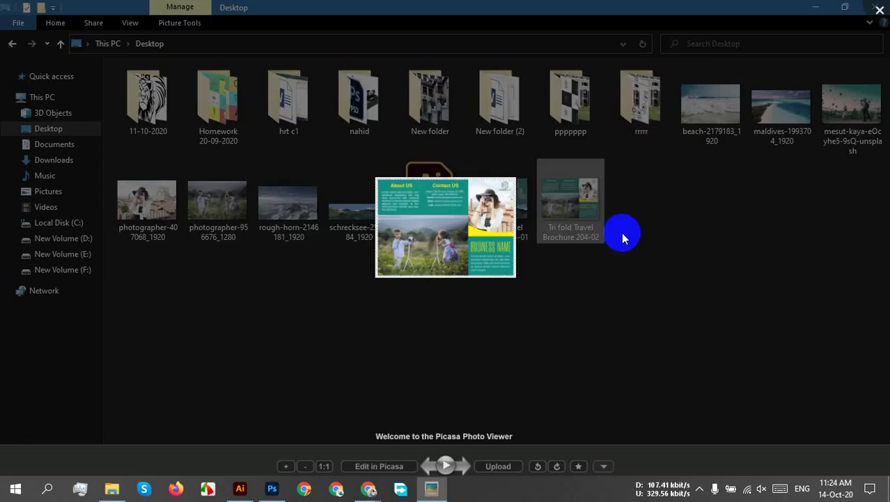
scroll(557, 255, "up", 1)
scroll(557, 255, "down", 1)
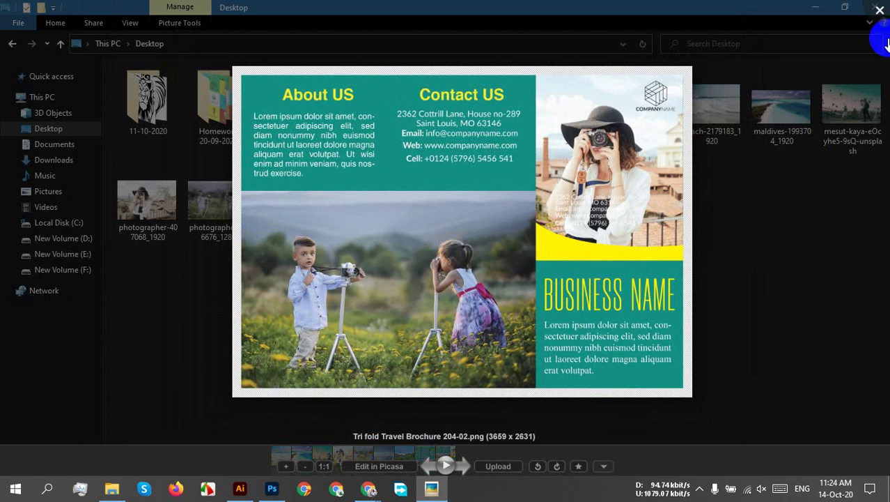
left_click(880, 10)
left_click(431, 296)
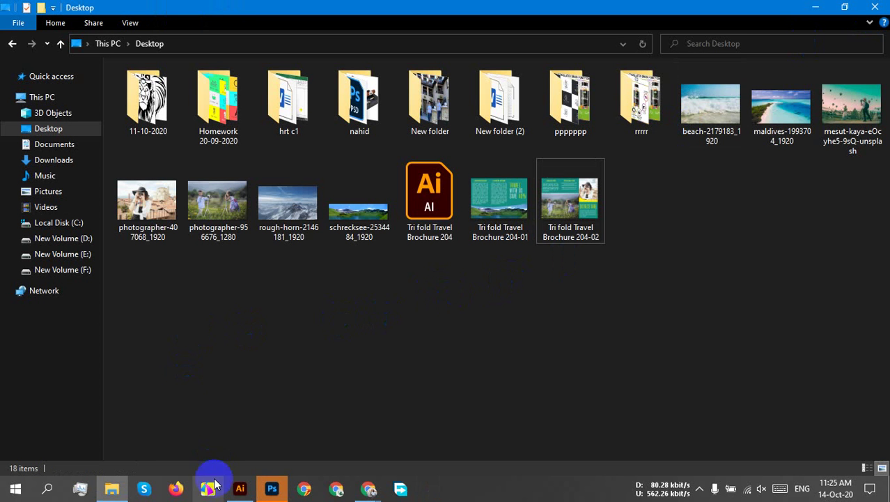
Browse to the Mockup folder inside Work on New Volume (E:).
left_click(113, 489)
left_click(114, 488)
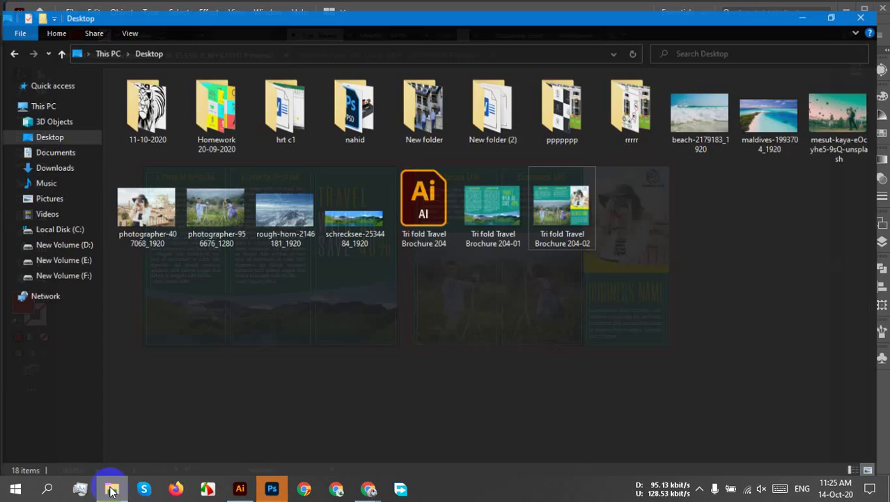
left_click(63, 255)
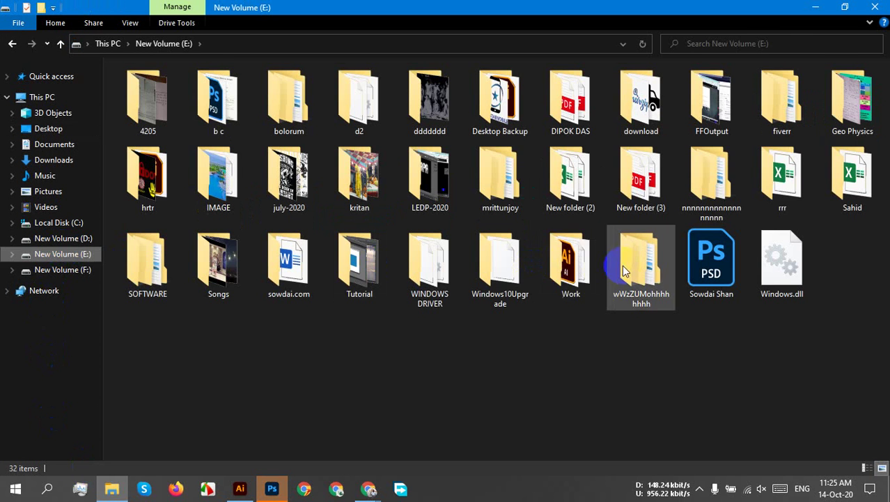
double_click(584, 268)
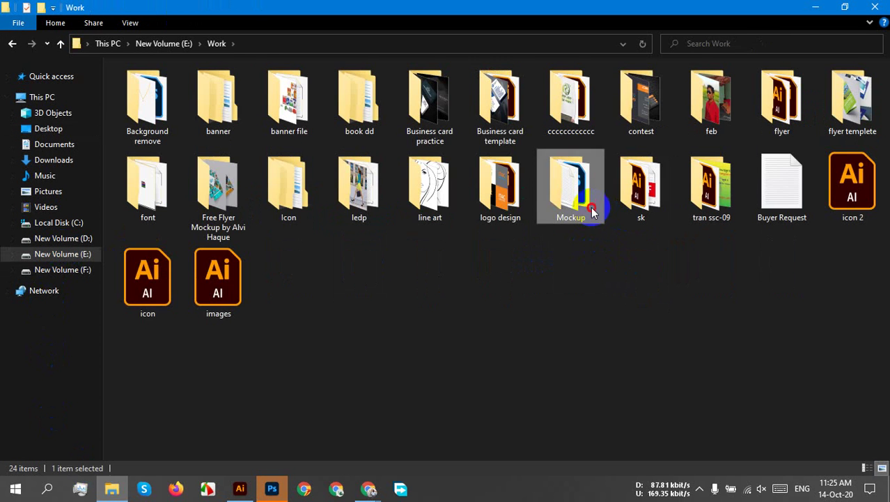
double_click(589, 203)
left_click(226, 133)
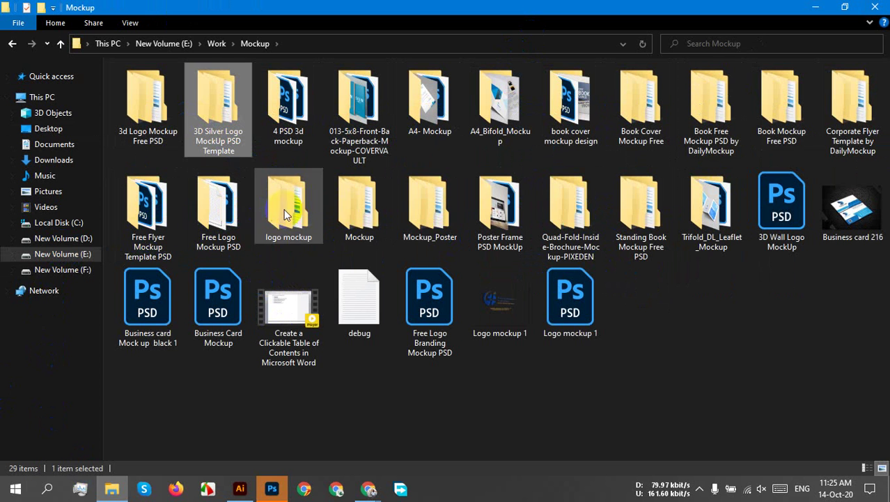
Open the Back_Cover_Right PSD from the Trifold_DL_Leaflet_Mockup folder in Photoshop.
left_click(706, 198)
double_click(706, 193)
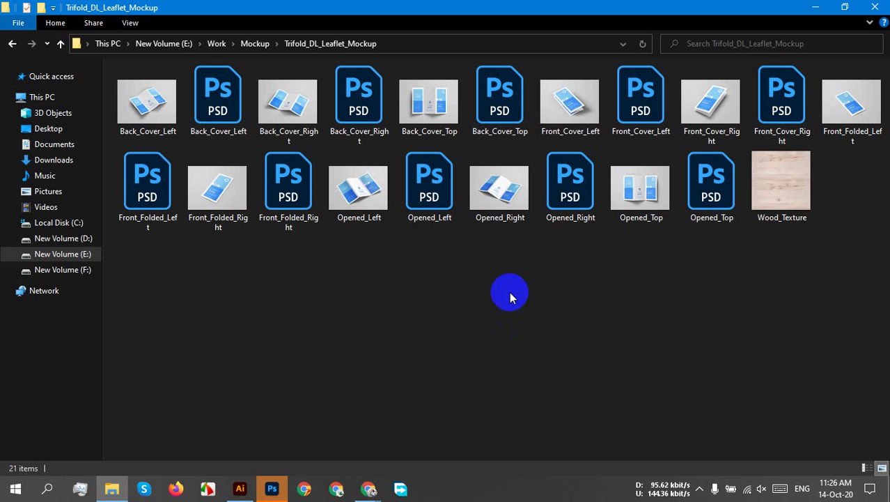
left_click(353, 105)
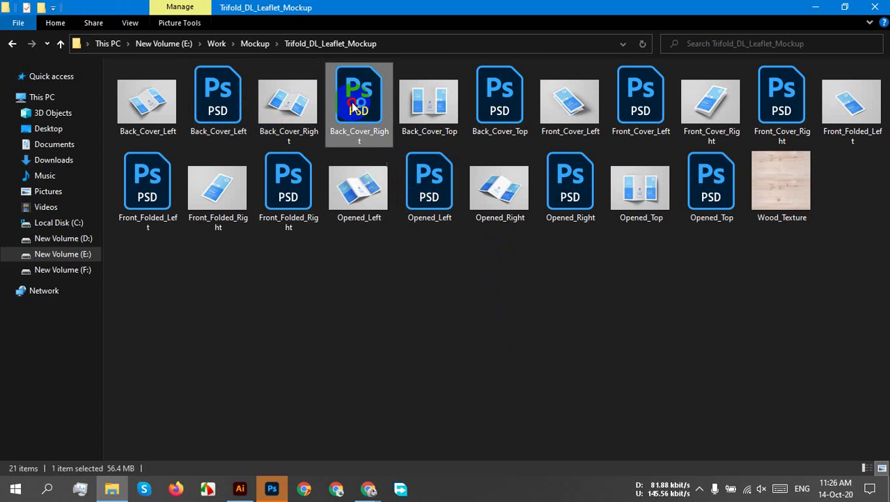
double_click(353, 106)
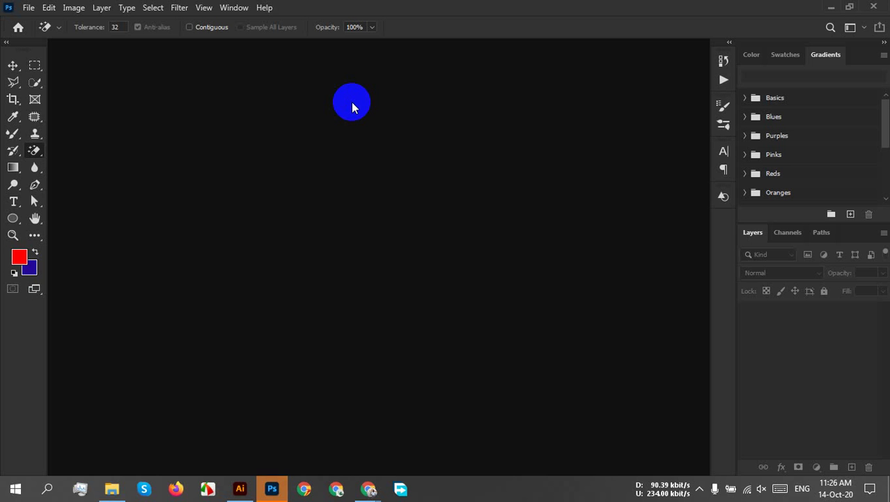
Open the Opened_Right mockup PSD and both Tri fold Travel Brochure 204 PNGs from the Desktop in Photoshop.
left_click(111, 489)
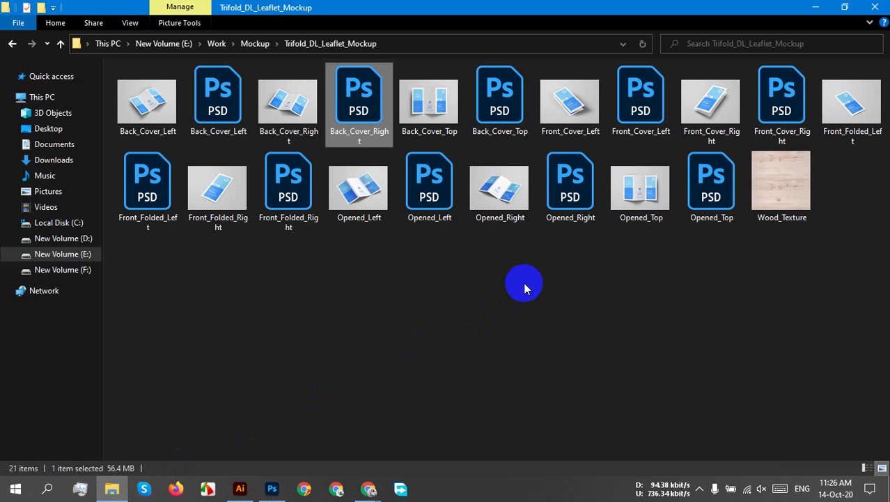
double_click(573, 185)
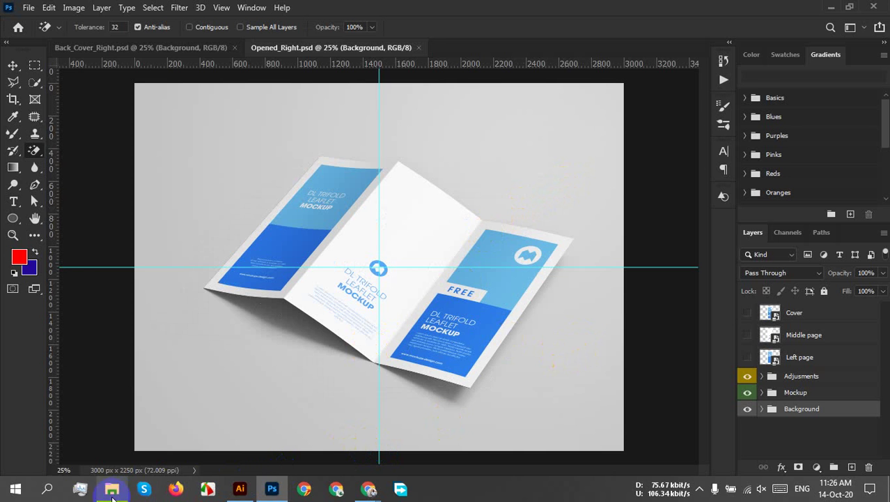
left_click(111, 491)
left_click(46, 128)
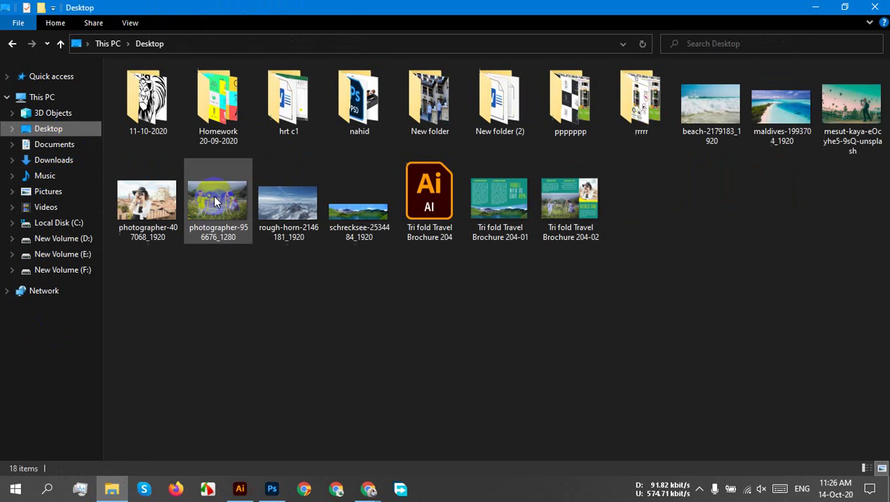
left_click_drag(632, 287, 481, 206)
left_click_drag(488, 209, 483, 45)
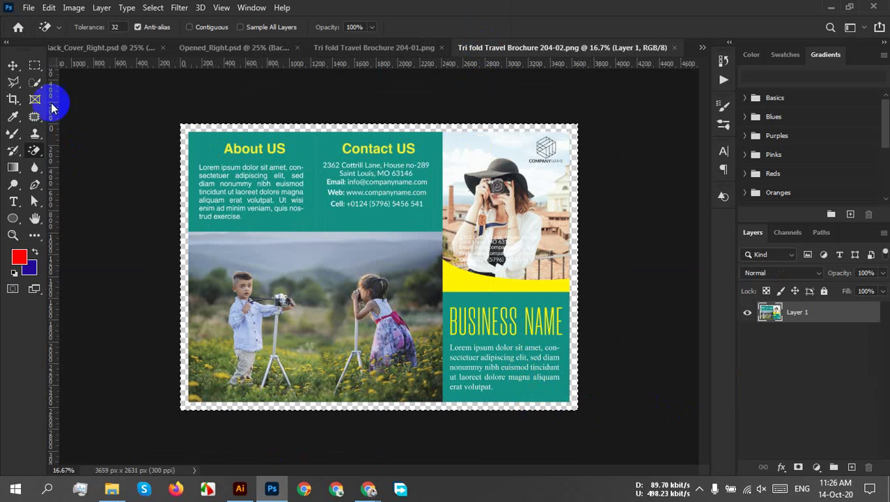
Open the Cover smart object of the Opened_Right mockup and paste the Tri fold Travel Brochure 204-02 artwork into it.
left_click(13, 64)
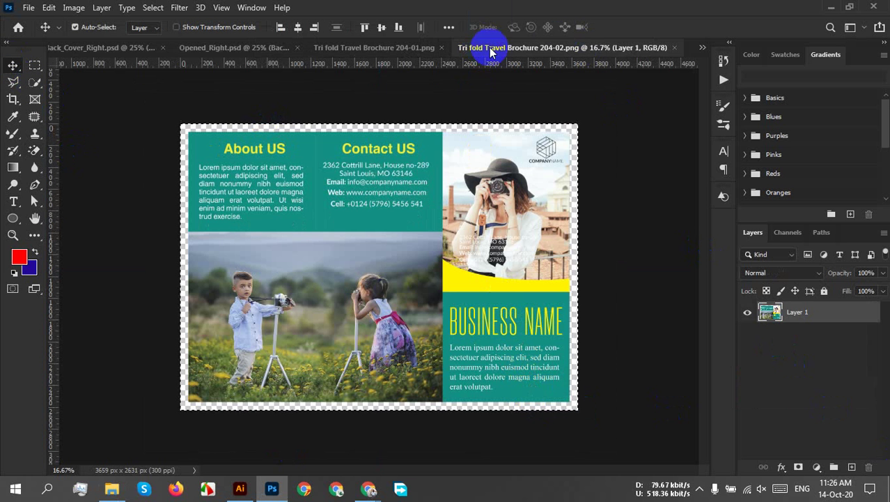
left_click(264, 49)
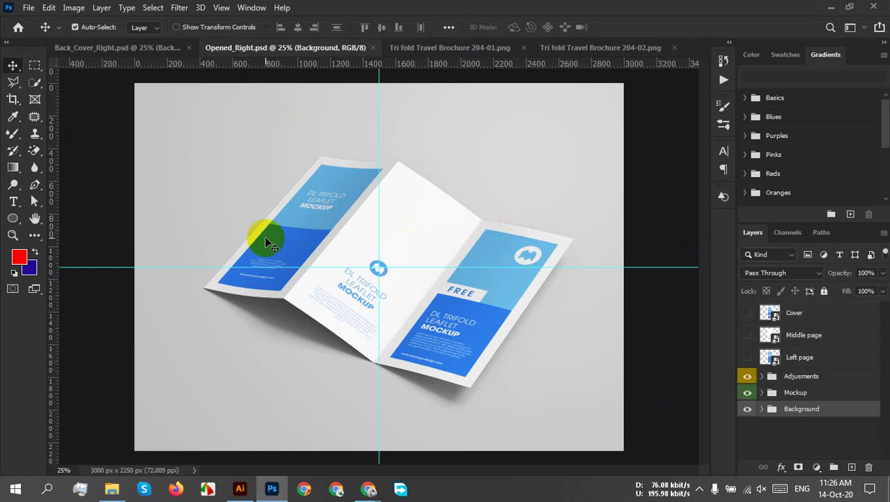
left_click(748, 315)
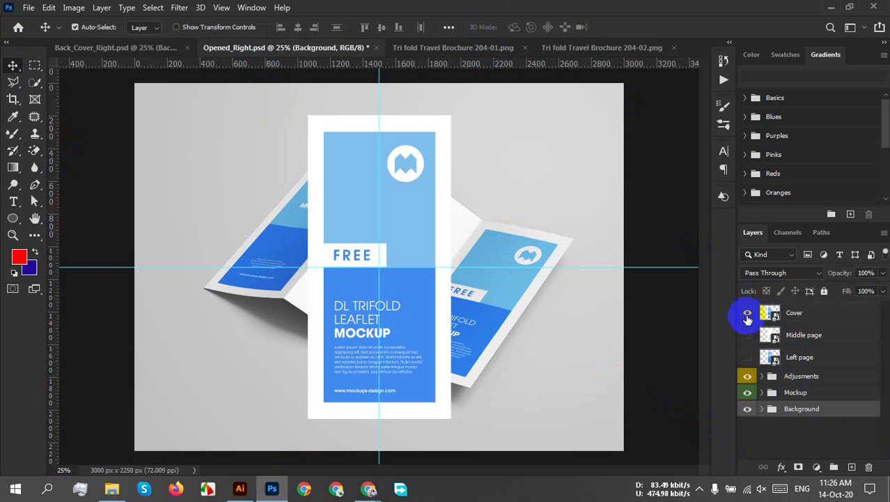
left_click(748, 318)
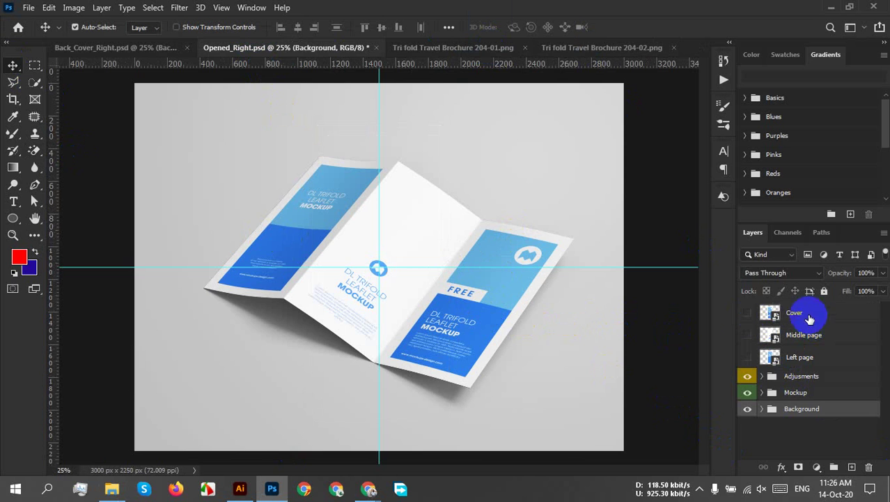
double_click(770, 315)
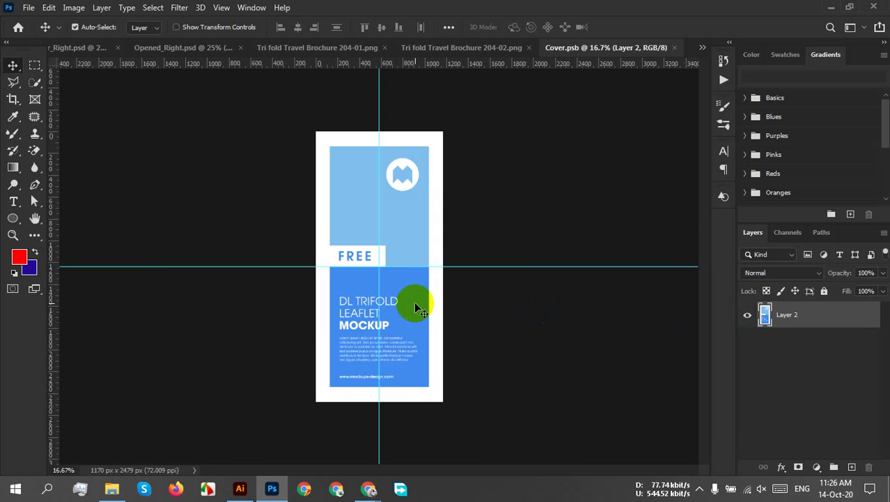
key("ctrl+v")
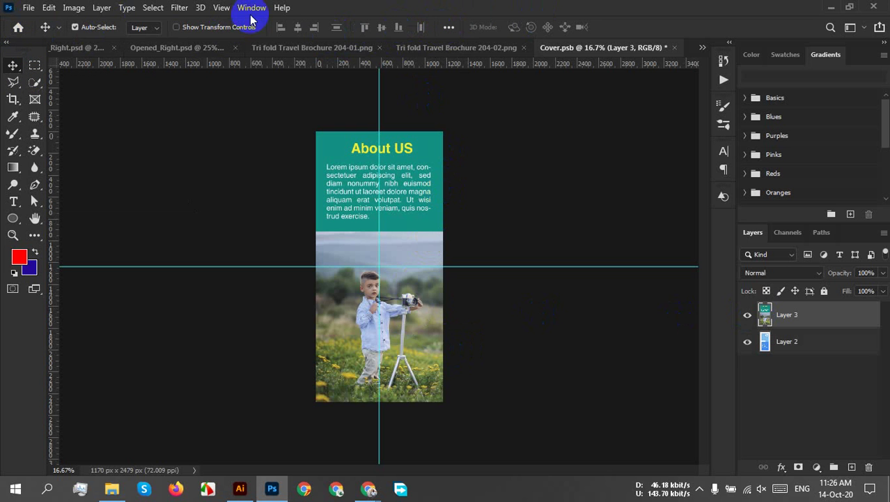
Align the pasted artwork to the right edge of the canvas in Cover.psb, and save and close the file.
left_click(449, 27)
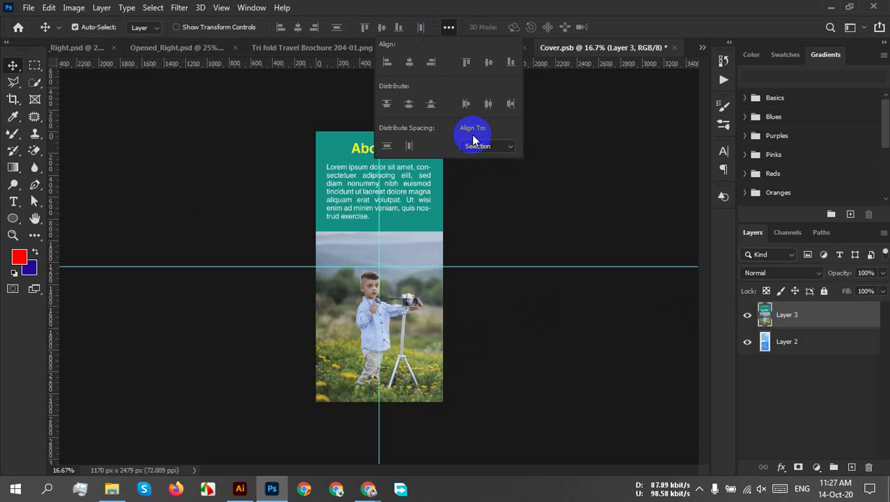
left_click(486, 146)
left_click(480, 170)
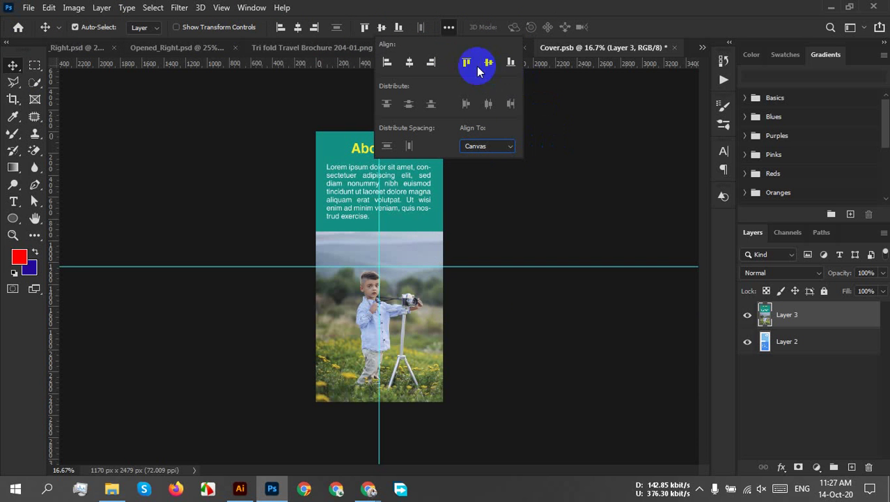
left_click(431, 64)
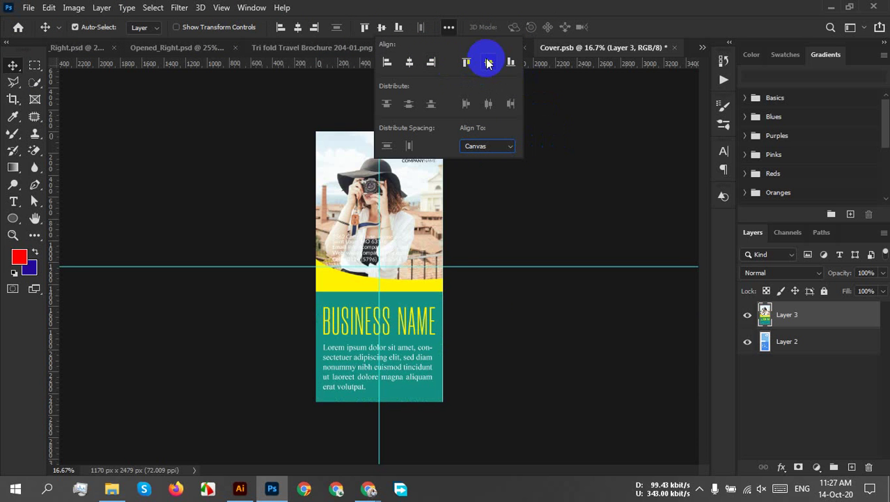
left_click(497, 267)
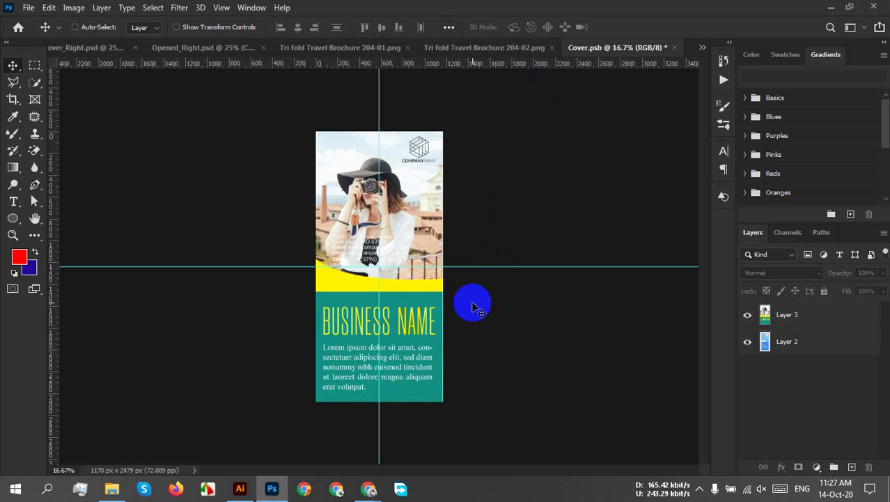
key("ctrl+s")
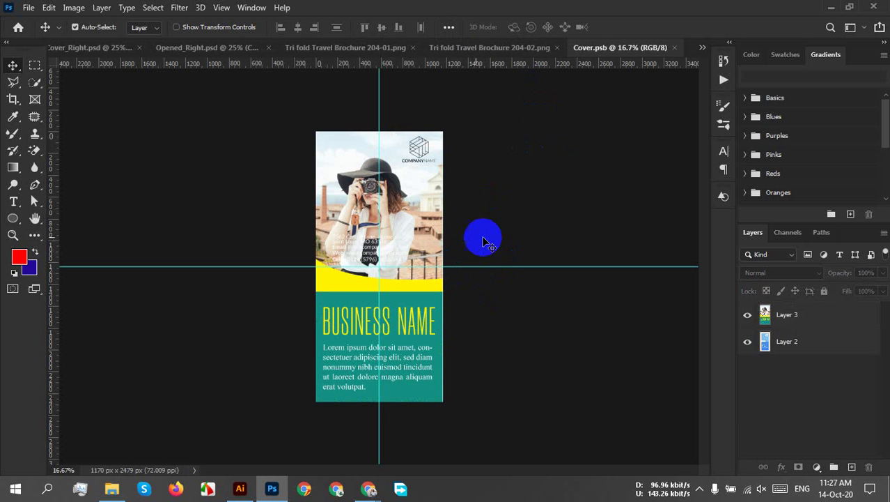
left_click(674, 48)
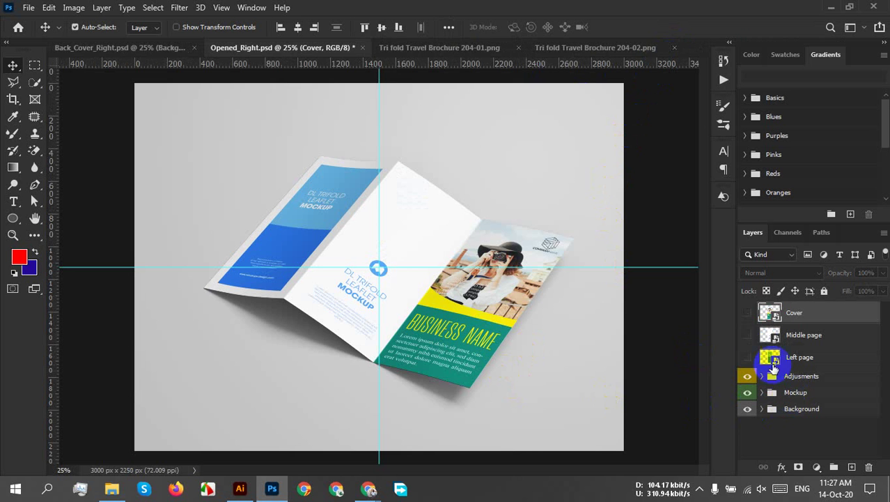
Preview the mockup's Middle page layer, open its smart object and paste the 204-02 brochure artwork into it.
left_click(748, 336)
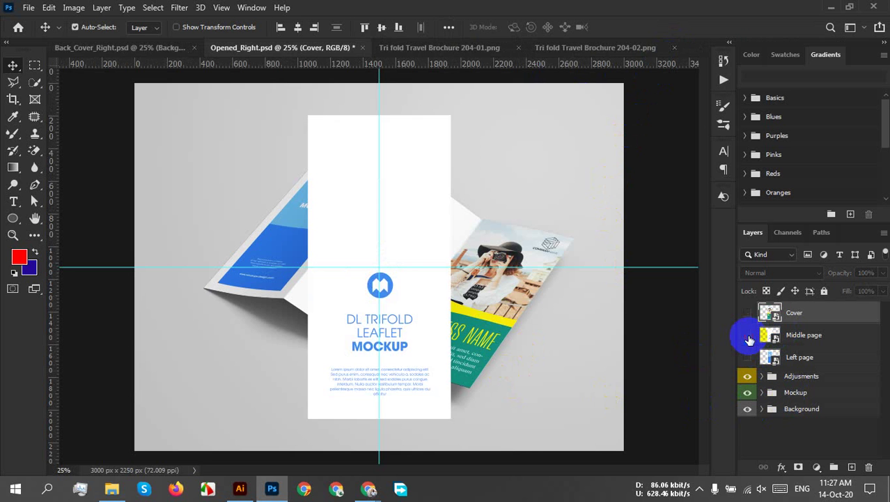
left_click(749, 337)
double_click(766, 338)
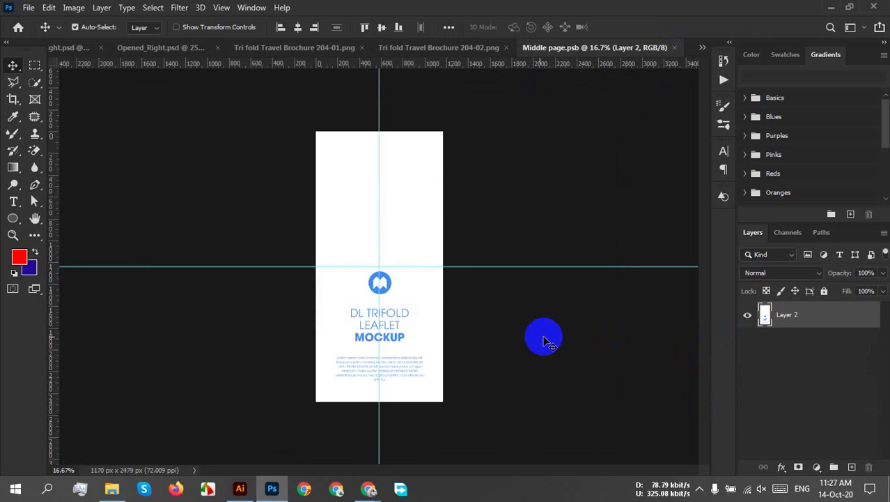
key("ctrl+v")
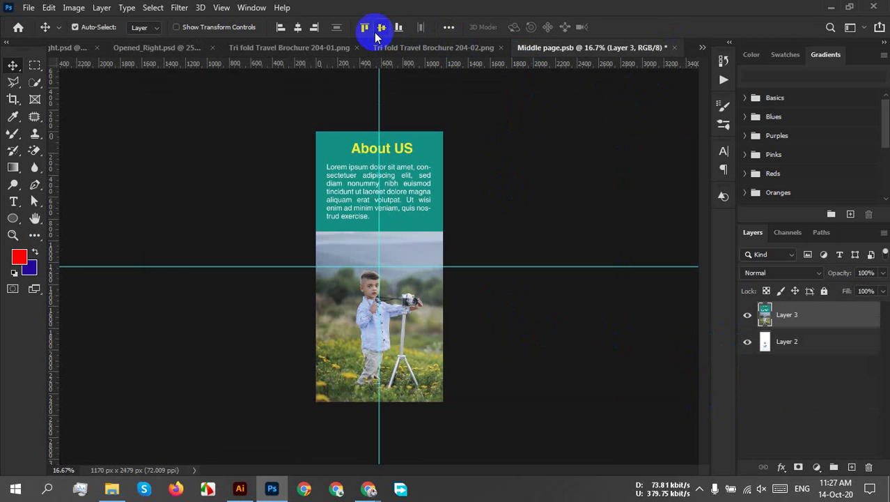
Center the pasted artwork horizontally on the Middle page canvas, and save and close the file.
left_click(298, 29)
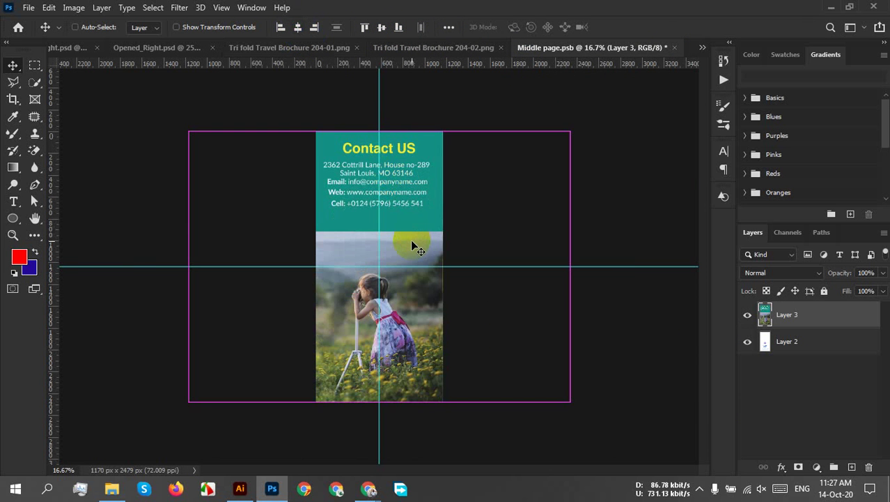
key("ctrl+s")
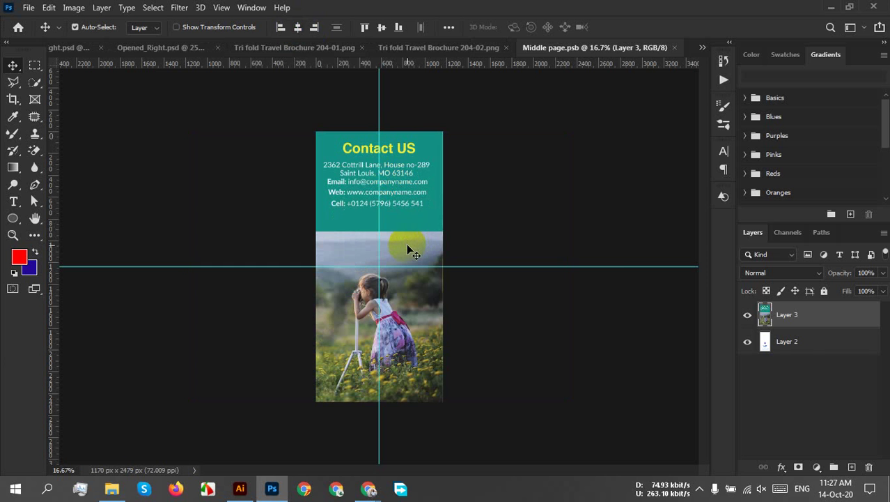
left_click(671, 47)
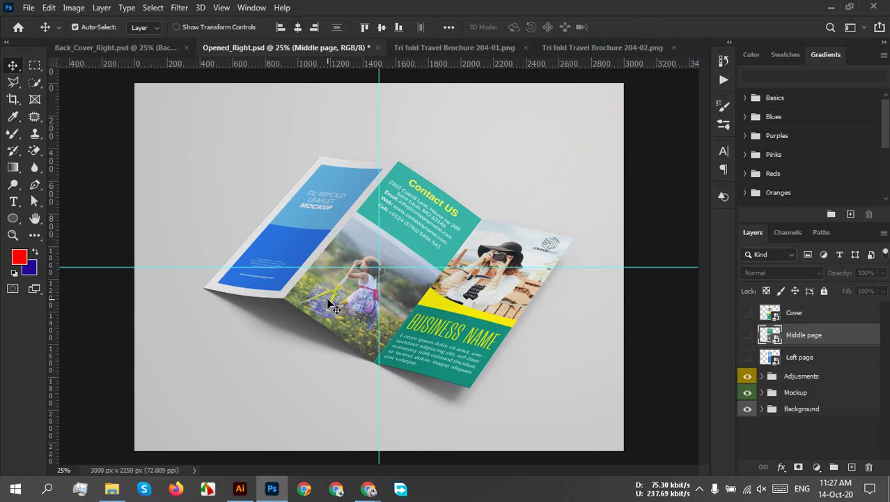
left_click(660, 314)
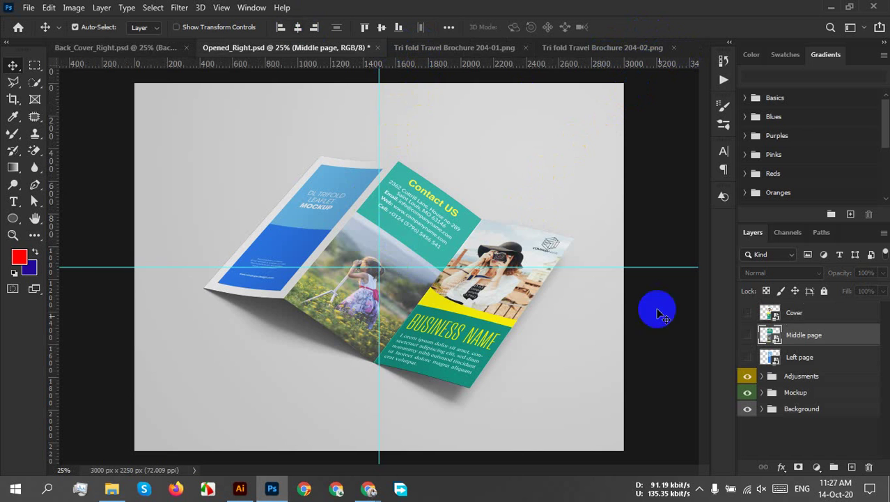
Paste the brochure artwork into the Left page smart object with its About US panel on the canvas, and save and close it.
double_click(770, 356)
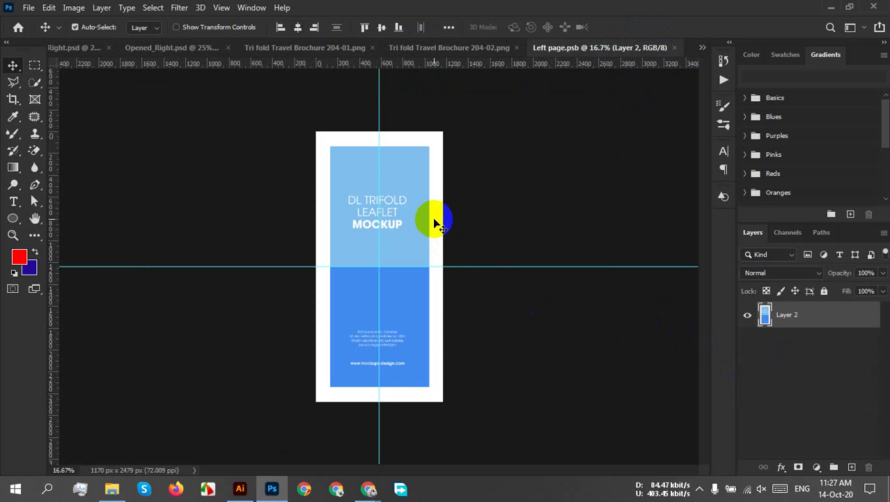
key("ctrl")
key("ctrl+v")
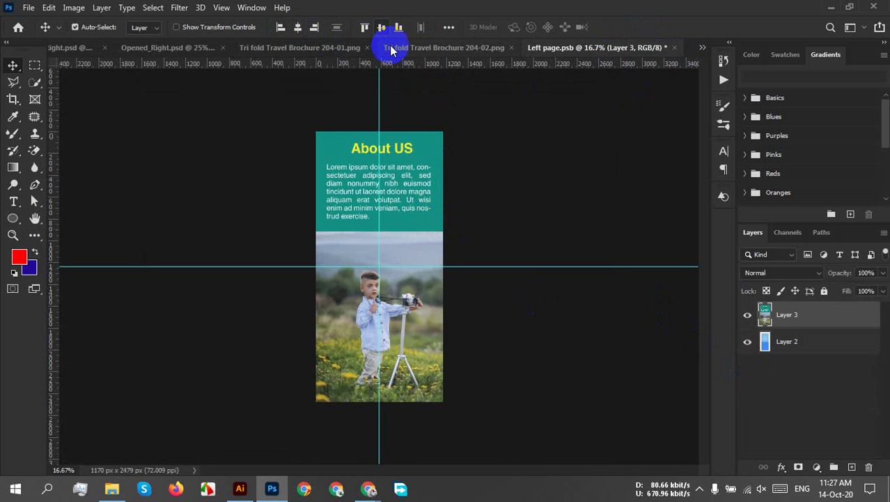
key("ctrl")
key("ctrl+s")
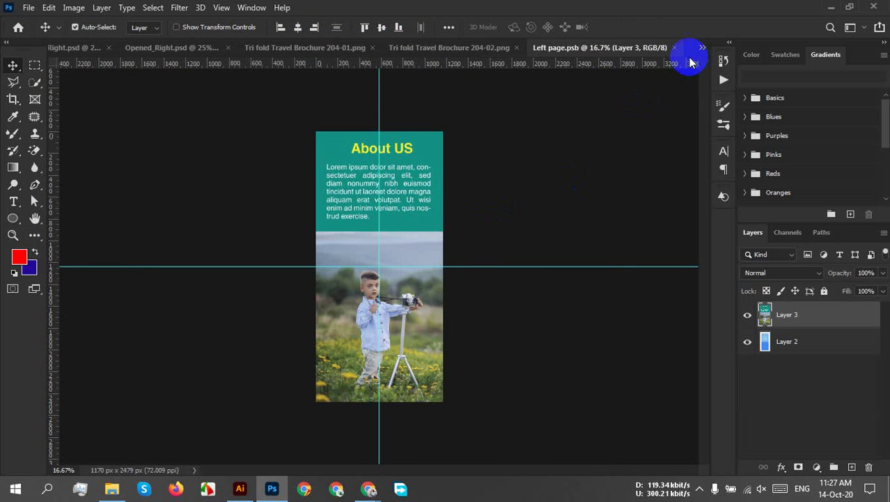
left_click(680, 48)
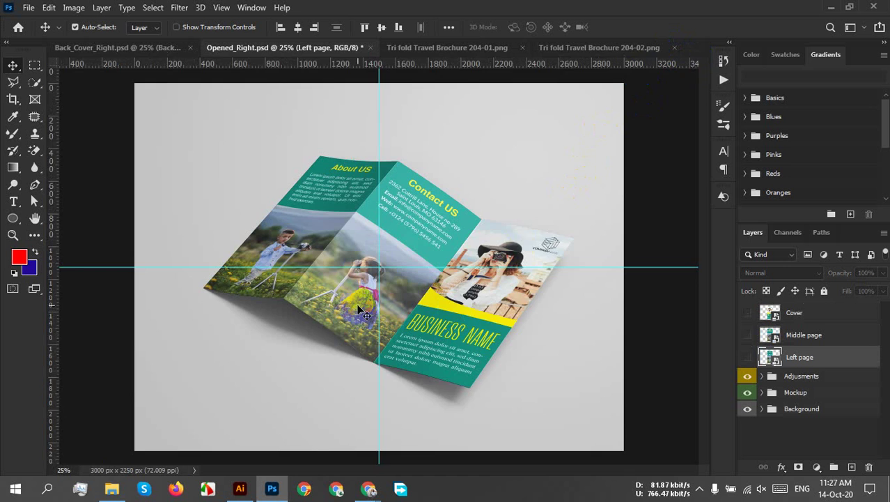
Examine the three brochure panels on the Opened_Right mockup up close and as a whole.
scroll(357, 267, "up", 2)
scroll(307, 212, "up", 2)
scroll(423, 227, "down", 1)
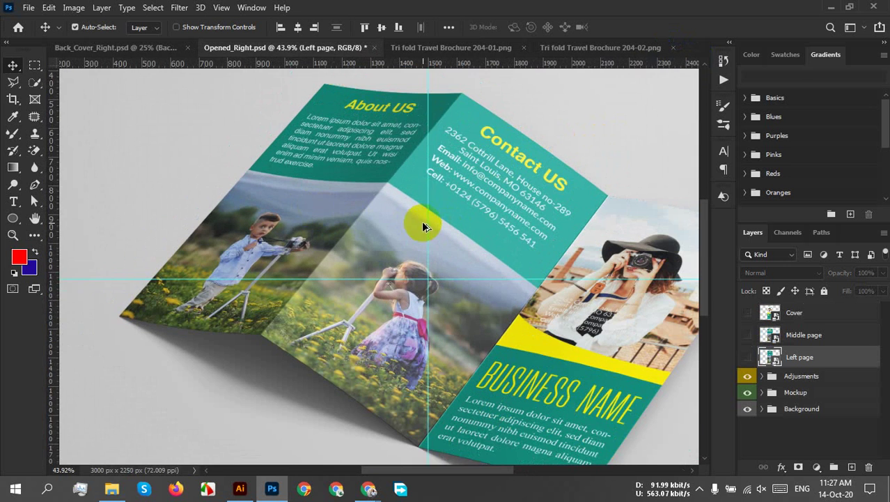
scroll(654, 327, "down", 2)
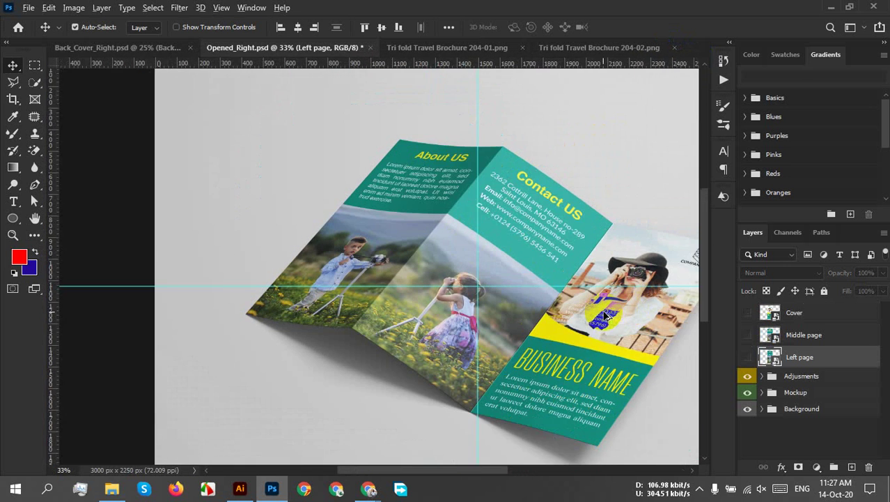
scroll(600, 298, "up", 3)
scroll(598, 296, "down", 1)
scroll(597, 297, "down", 1)
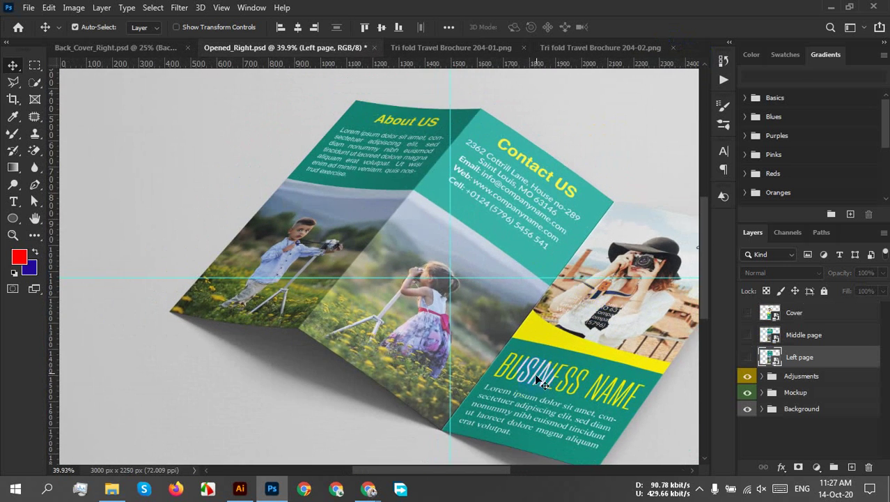
scroll(540, 305, "down", 1)
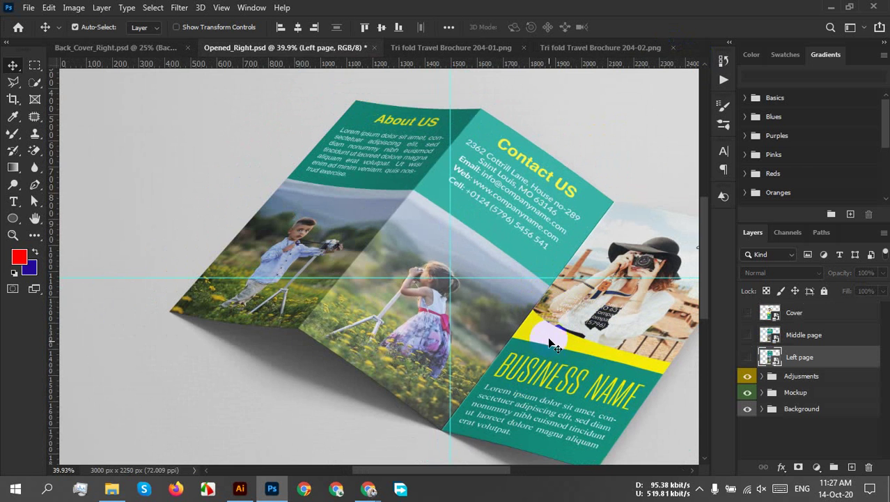
scroll(453, 293, "down", 1)
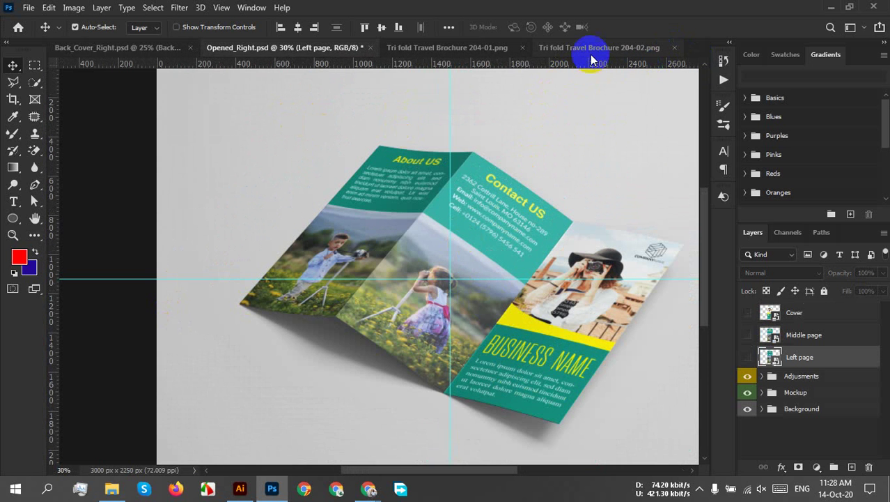
View the Tri fold Travel Brochure 204-01 artwork and preview the Cover layer in the Back_Cover_Right mockup.
left_click(446, 47)
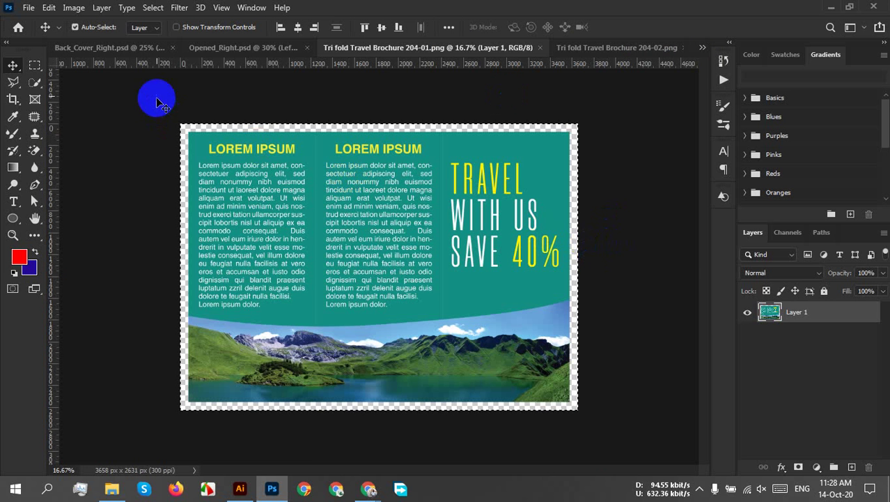
left_click(143, 49)
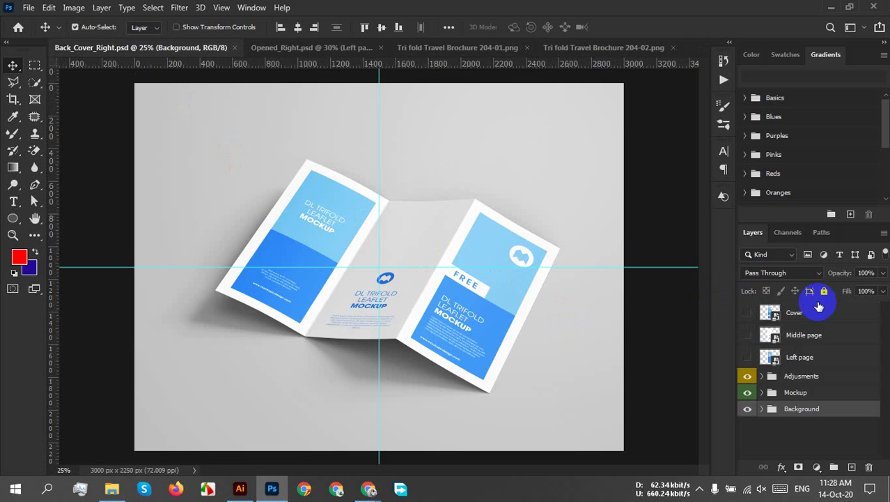
left_click(755, 313)
left_click(748, 312)
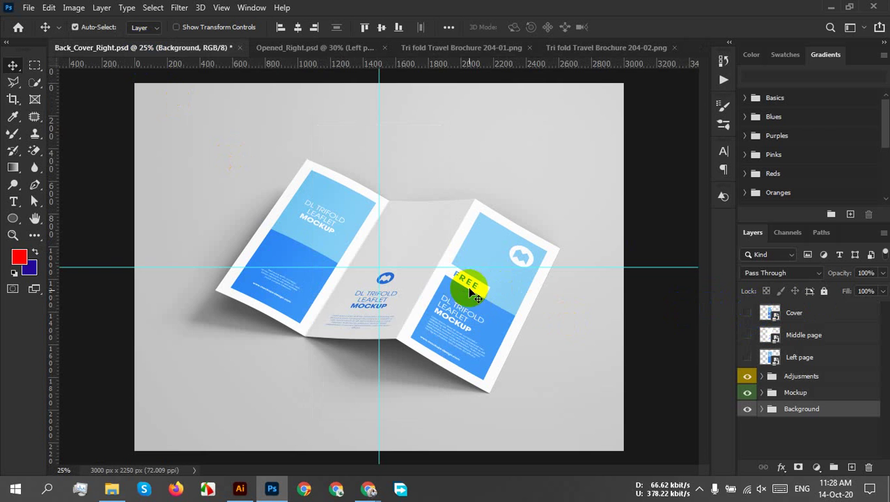
Paste the brochure artwork into the Cover smart object, align its TRAVEL WITH US panel to the canvas, and save and close it.
double_click(766, 311)
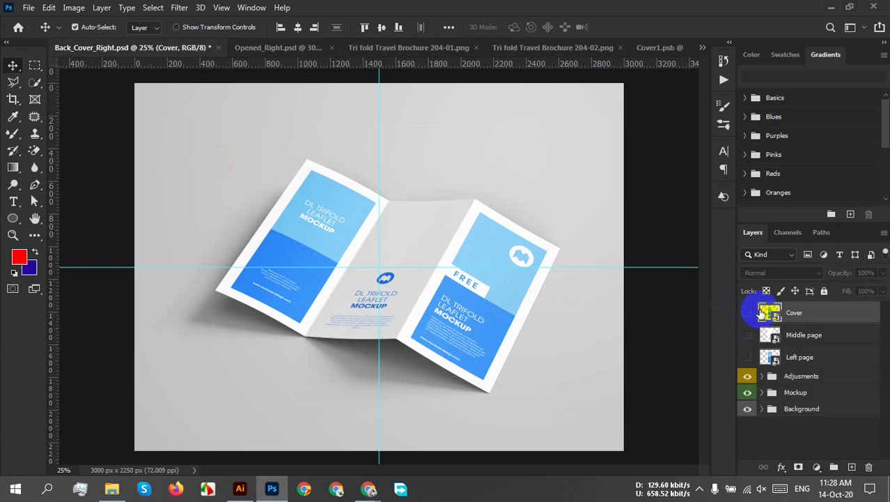
key("ctrl")
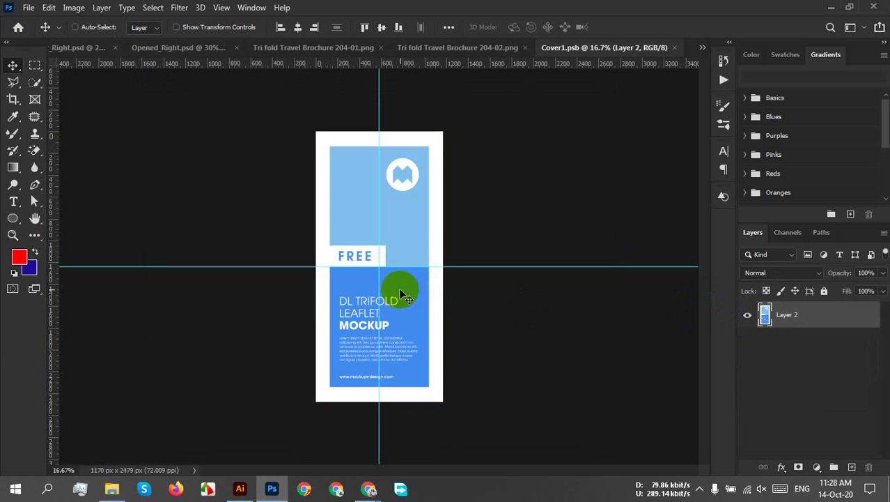
key("ctrl+v")
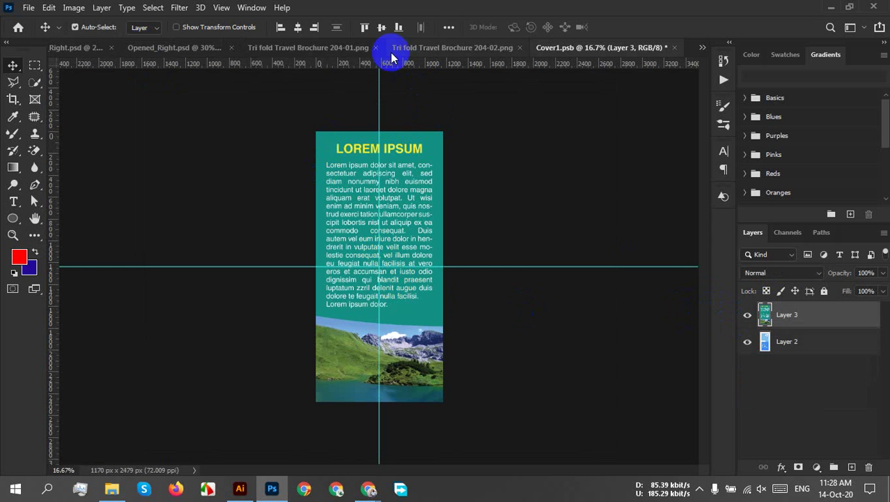
left_click(313, 28)
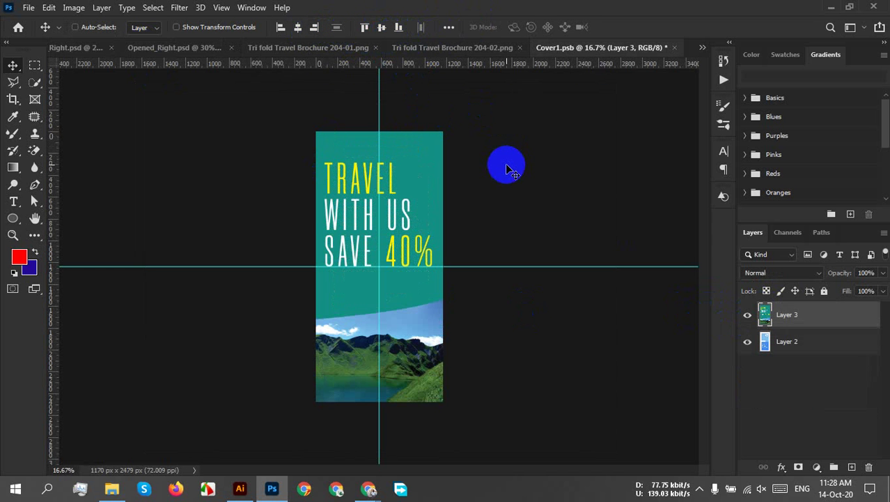
key("ctrl+s")
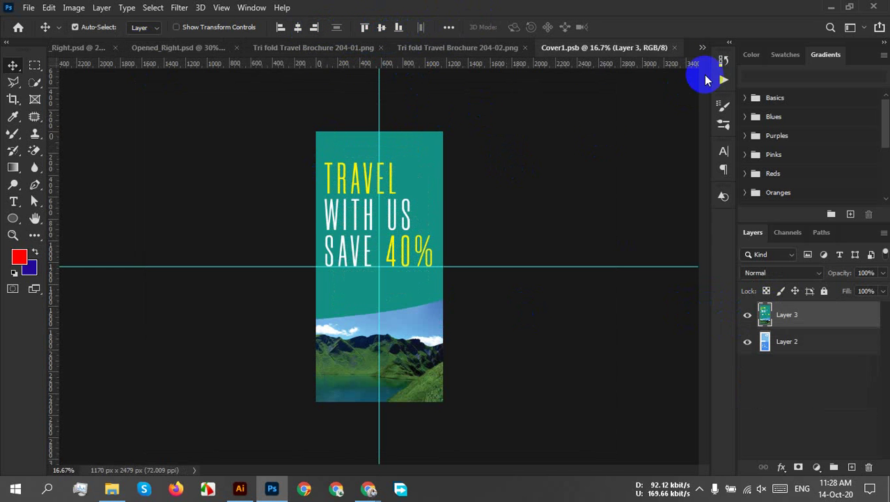
left_click(675, 47)
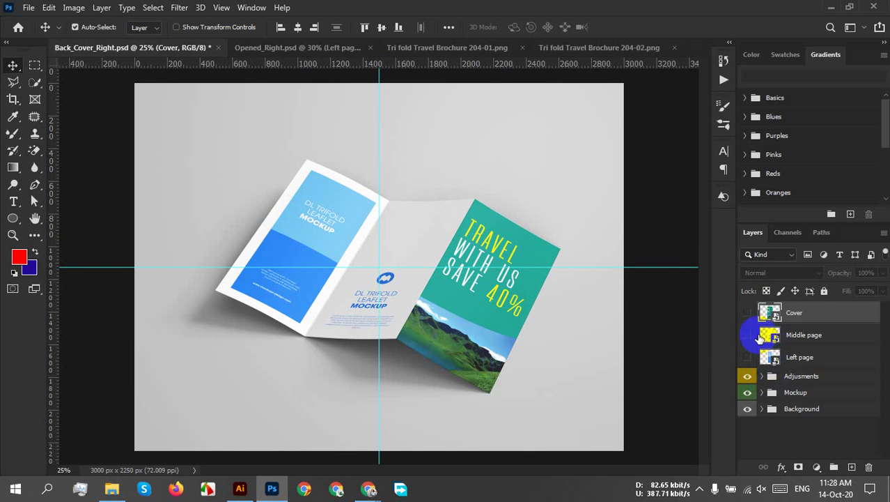
Paste the brochure artwork into the Middle page smart object, center it horizontally on the canvas, and save and close the file.
double_click(769, 335)
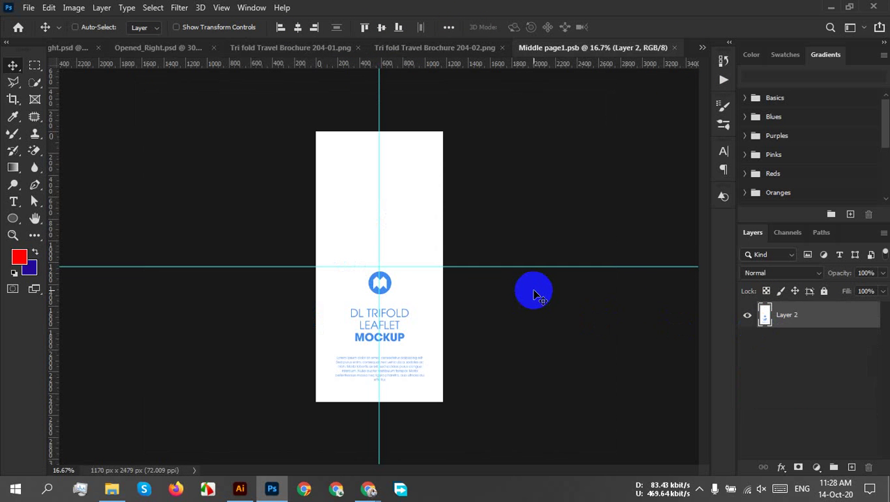
left_click(304, 32)
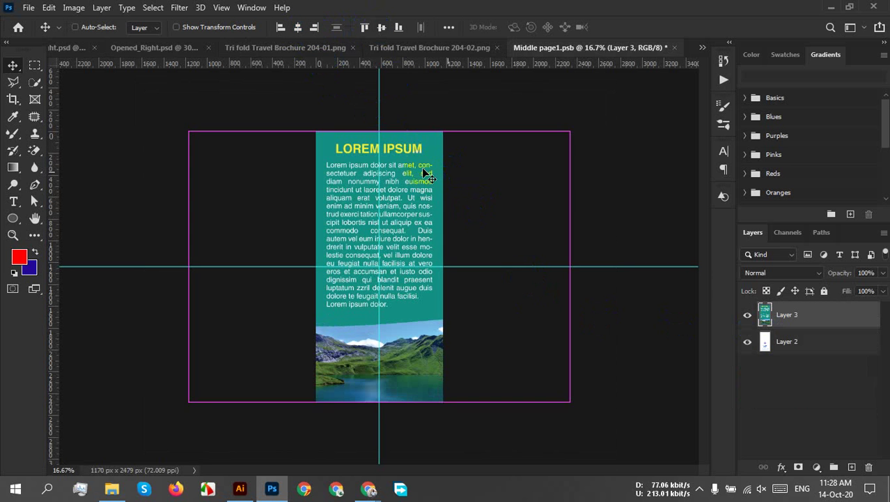
key("ctrl+s")
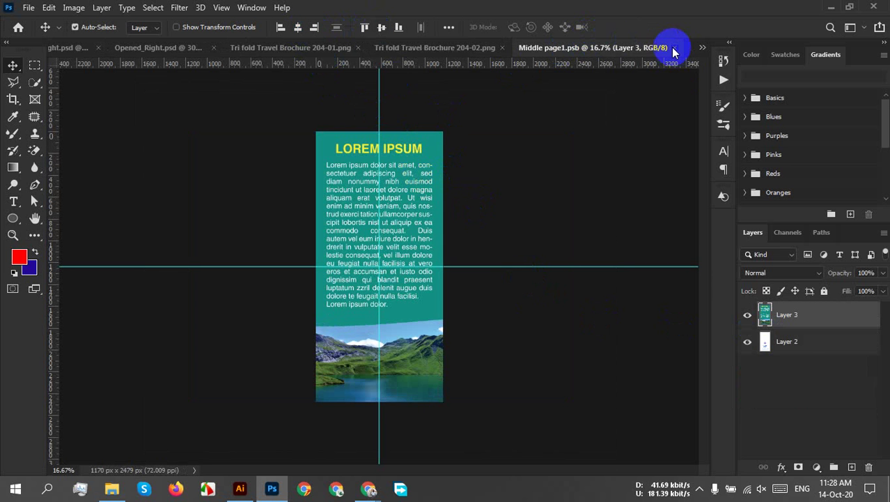
left_click(674, 48)
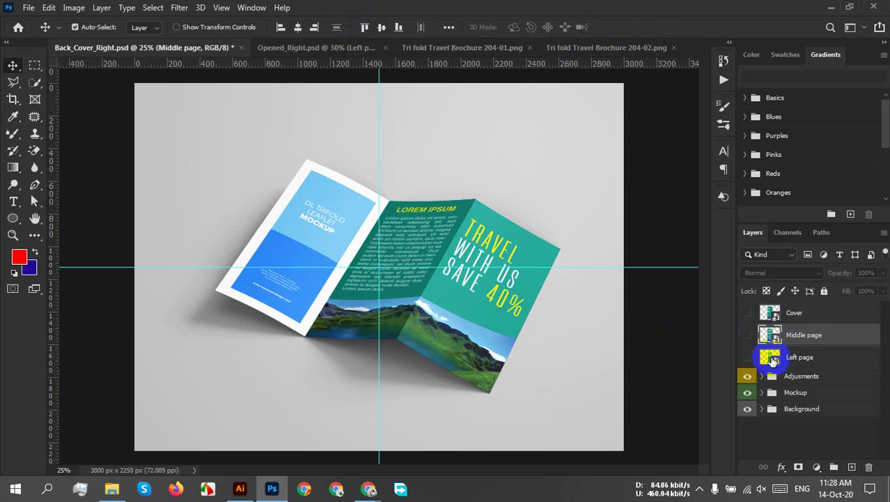
Paste the artwork into the Left page smart object with its first LOREM IPSUM panel on the canvas, and save and close it.
double_click(772, 359)
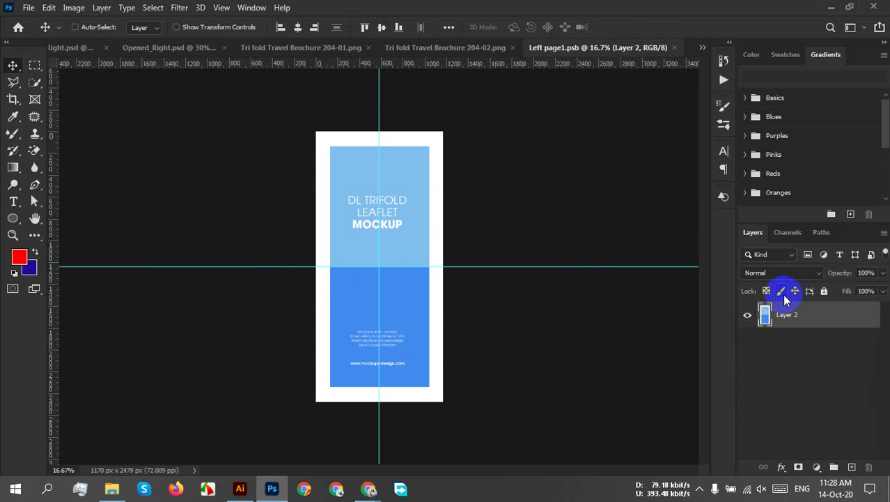
left_click_drag(786, 299, 781, 313)
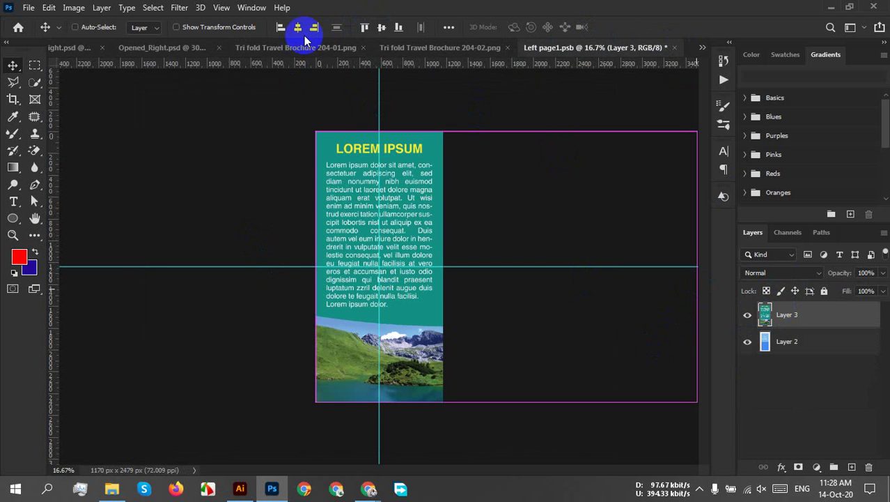
left_click(381, 27)
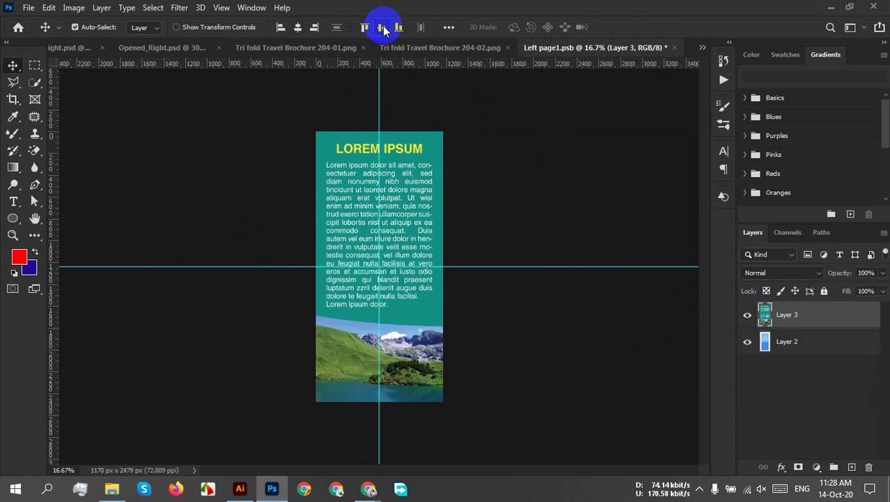
key("ctrl+s")
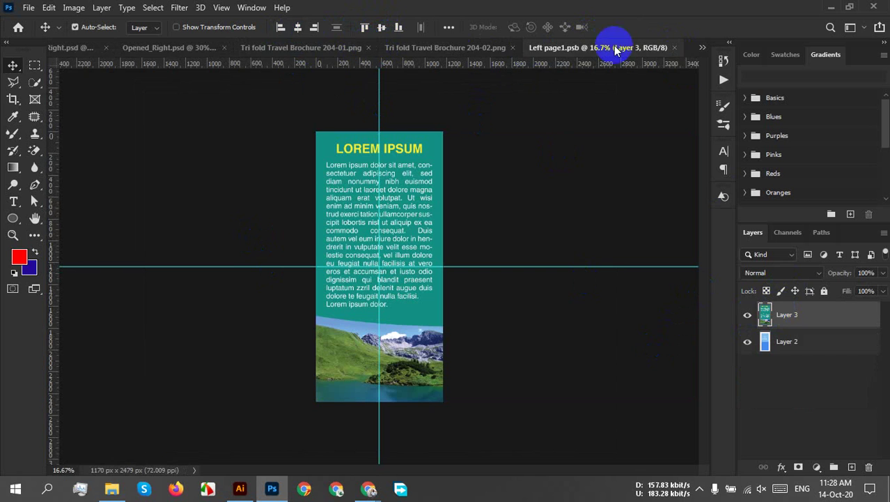
left_click(675, 47)
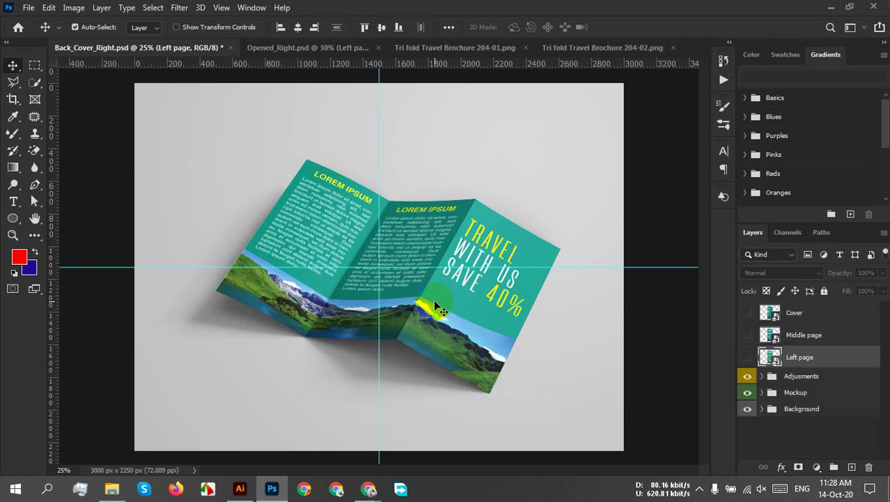
Start saving the Back_Cover_Right mockup on the computer's Desktop under the file name trifold brochure 204 1.
scroll(435, 306, "up", 6)
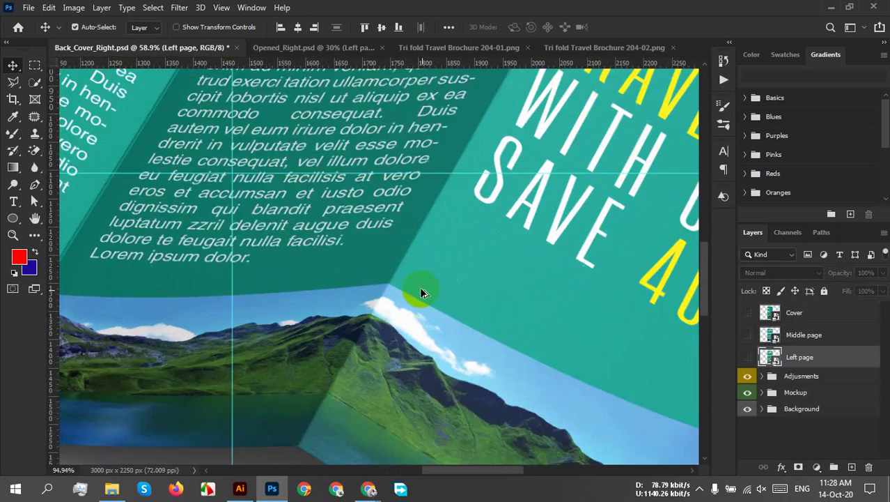
scroll(421, 290, "up", 2)
scroll(407, 297, "down", 5)
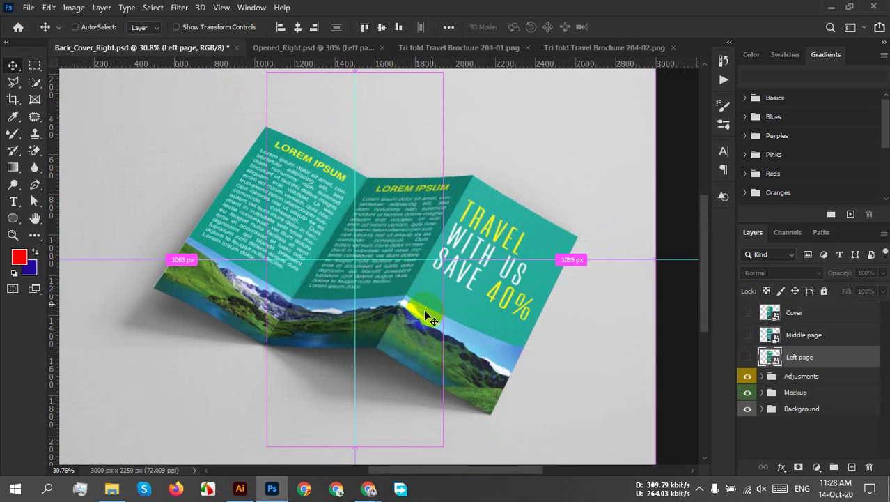
key("ctrl+shift+s")
left_click(488, 356)
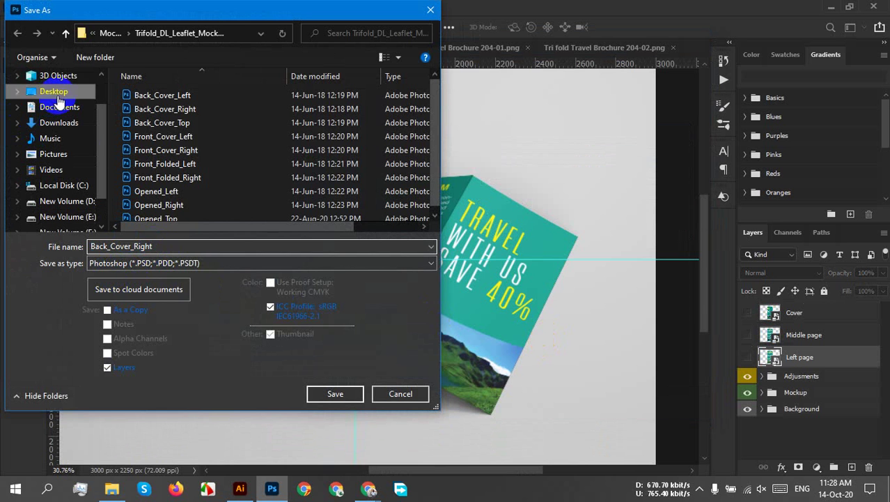
left_click(48, 92)
left_click_drag(172, 245, 73, 247)
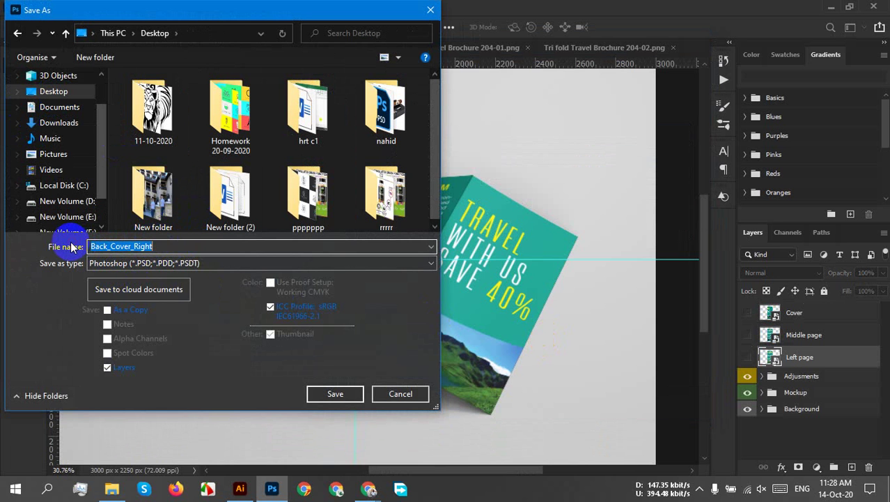
type("tr")
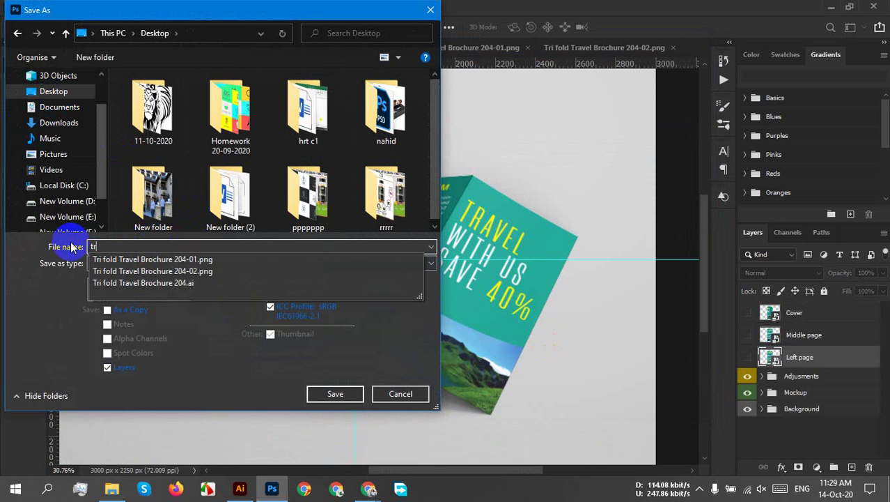
type("ifold brochure 204 l")
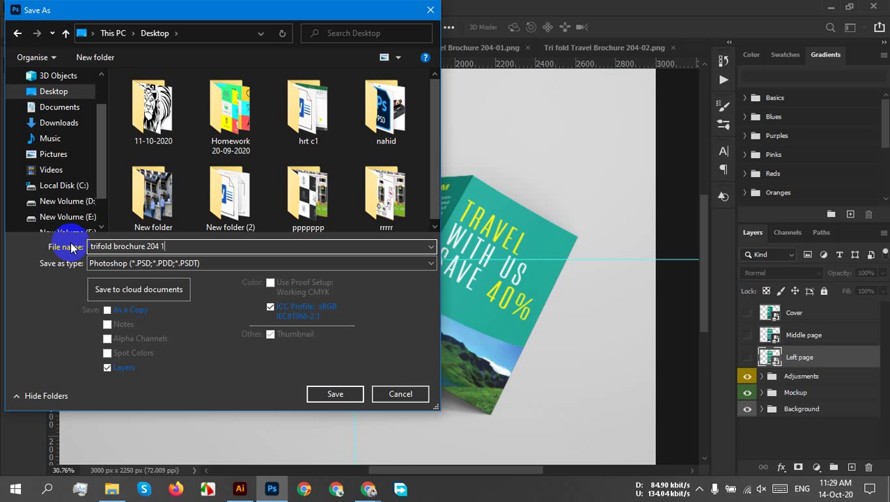
Choose JPEG as the file format for trifold brochure 204 1 and complete the export with the offered JPEG options.
left_click(179, 263)
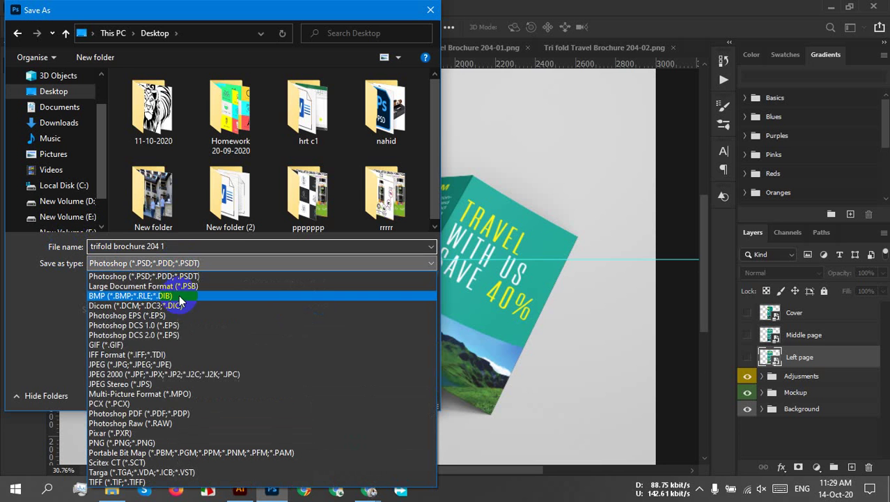
left_click(117, 365)
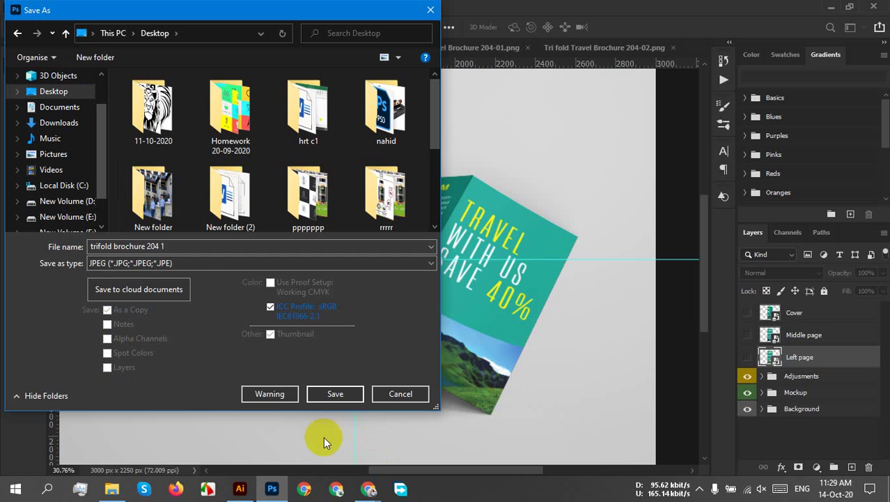
left_click(61, 256)
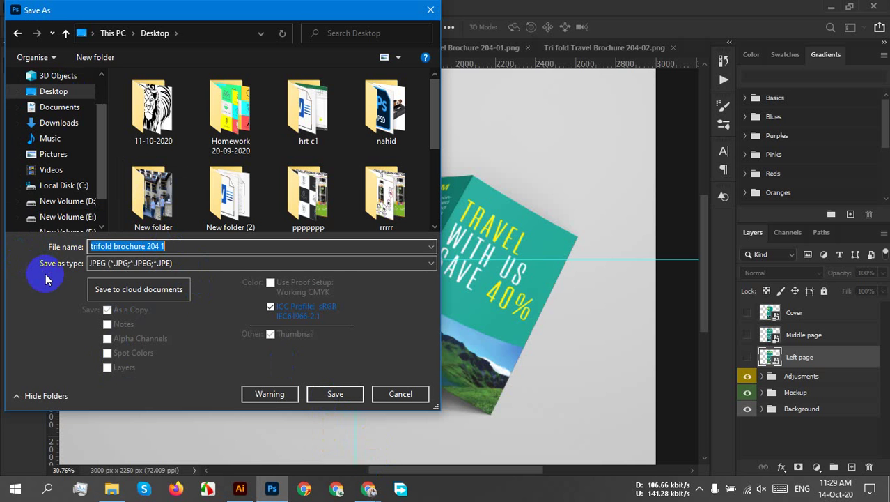
left_click(336, 397)
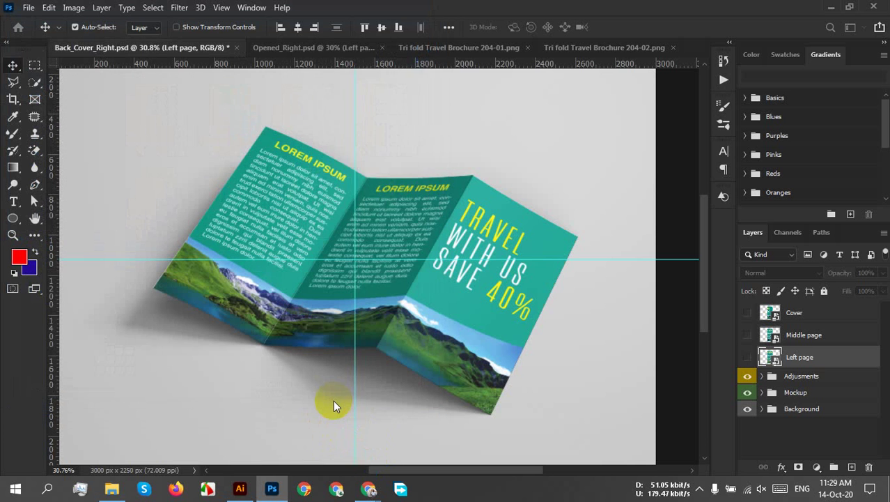
left_click(516, 106)
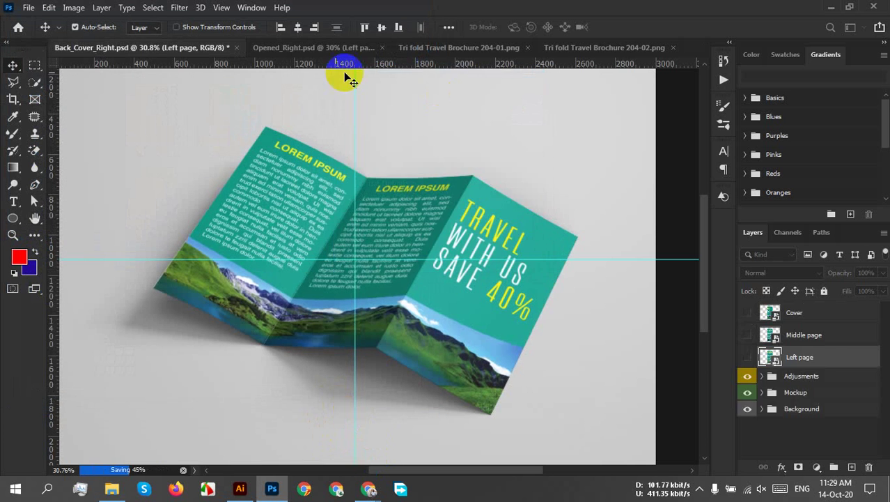
Switch to the Opened_Right mockup and start saving it on the computer in JPEG format.
left_click(299, 48)
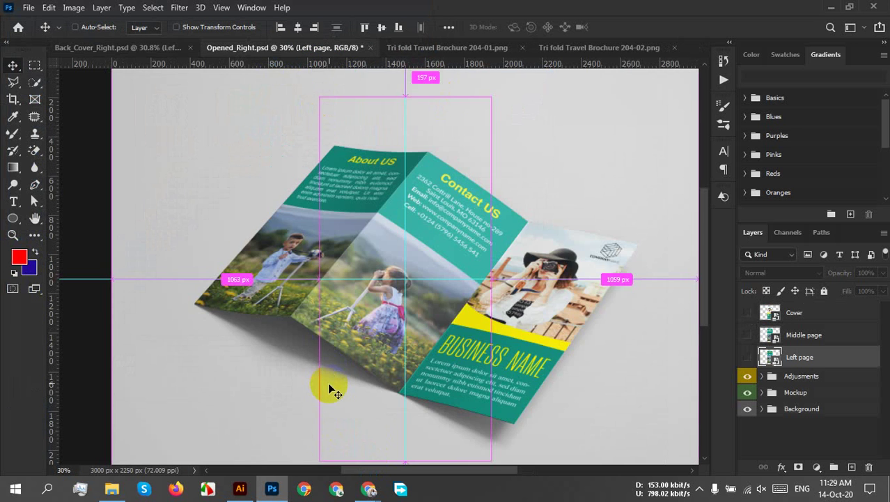
key("ctrl+shift+s")
left_click(536, 358)
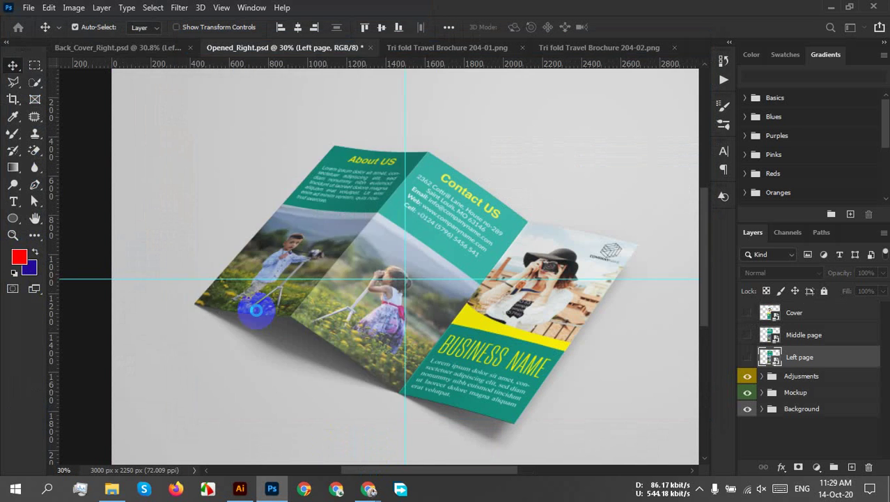
left_click(120, 262)
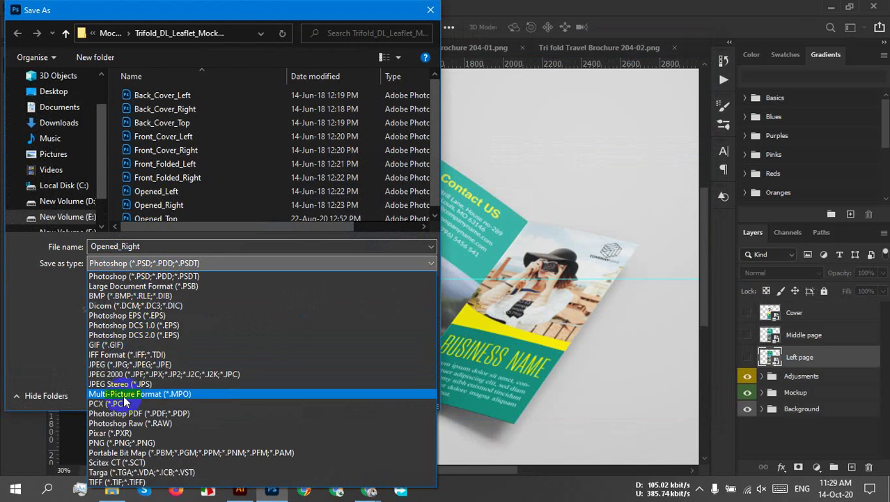
left_click(99, 365)
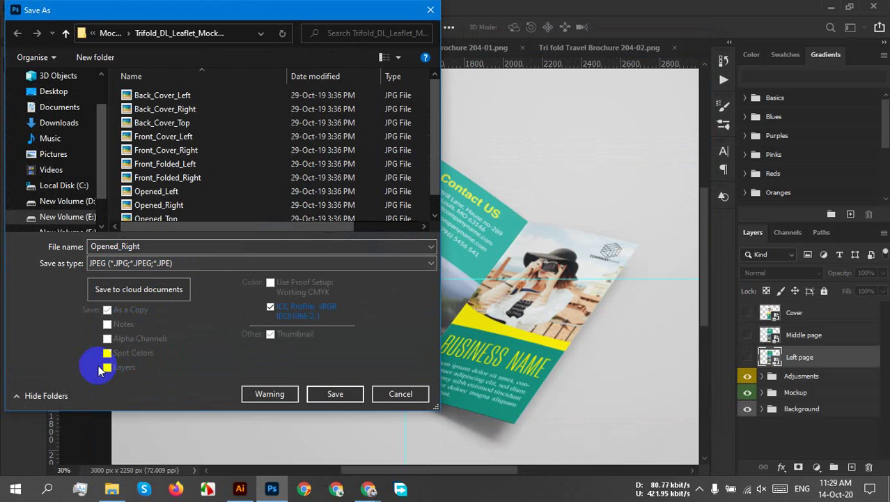
Save the Opened_Right JPEG on the Desktop as trifold brochure 204 2 at quality 12, and show the Desktop folder in File Explorer.
double_click(147, 245)
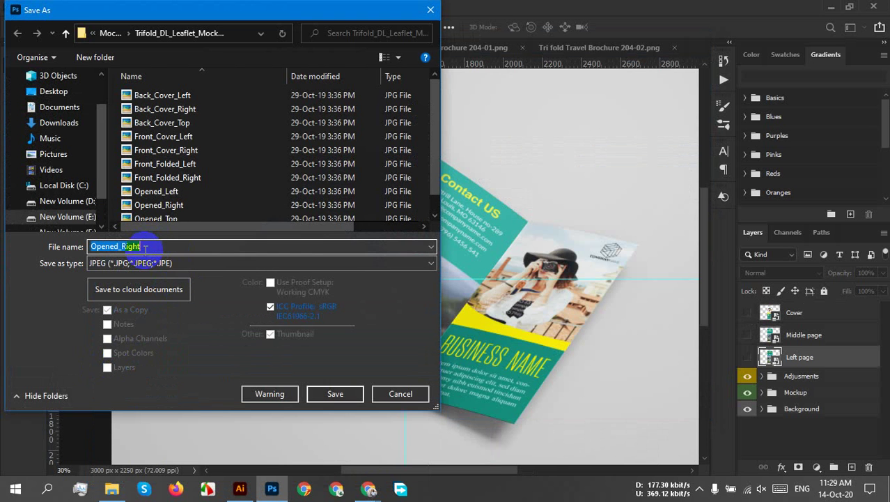
left_click(179, 249)
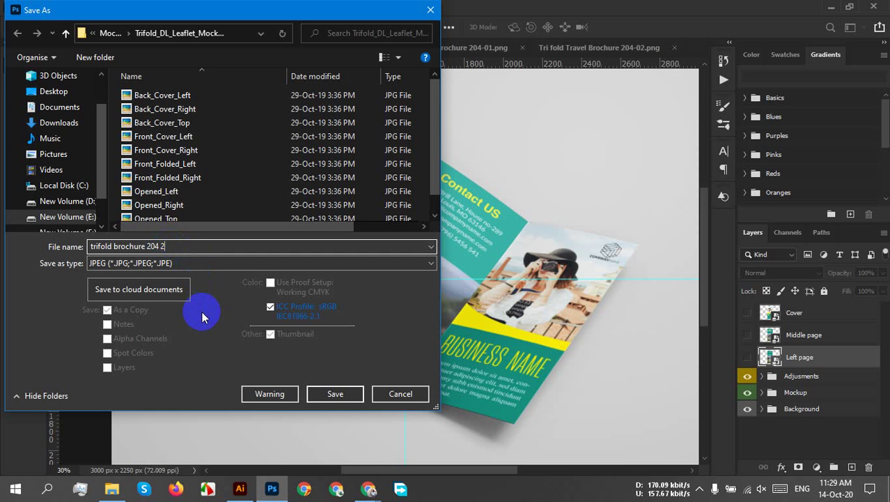
left_click(43, 91)
left_click(334, 396)
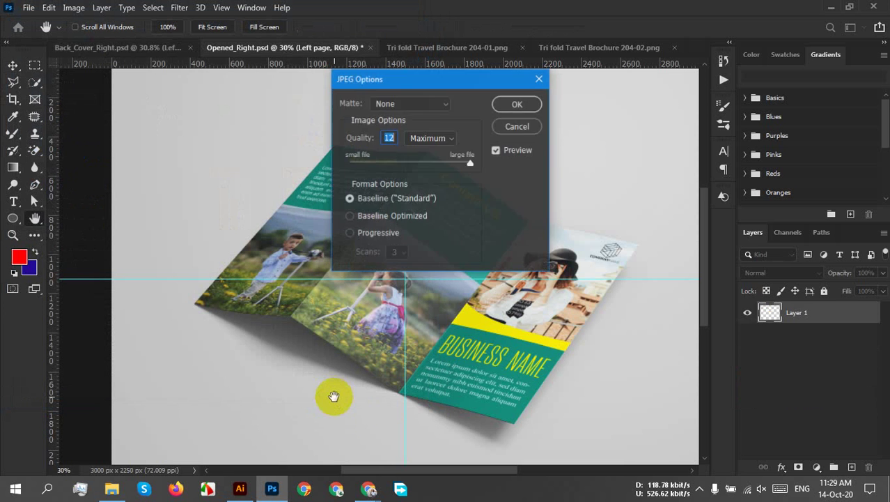
left_click(515, 106)
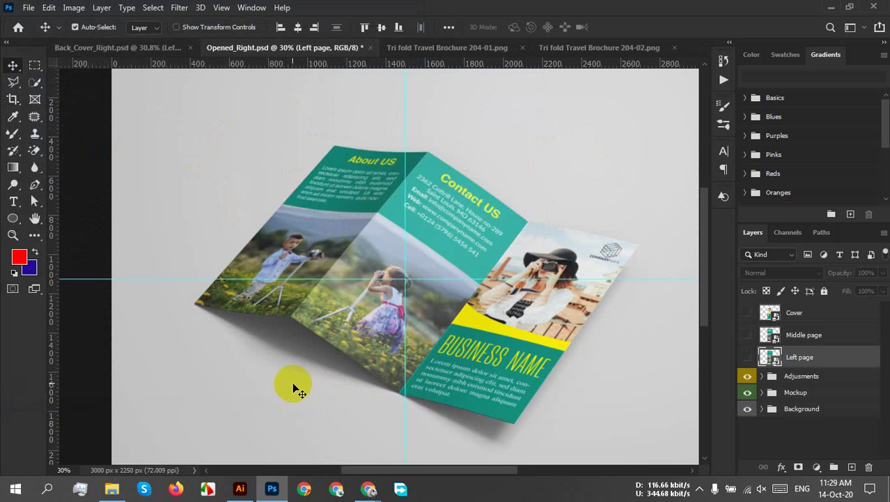
left_click(114, 491)
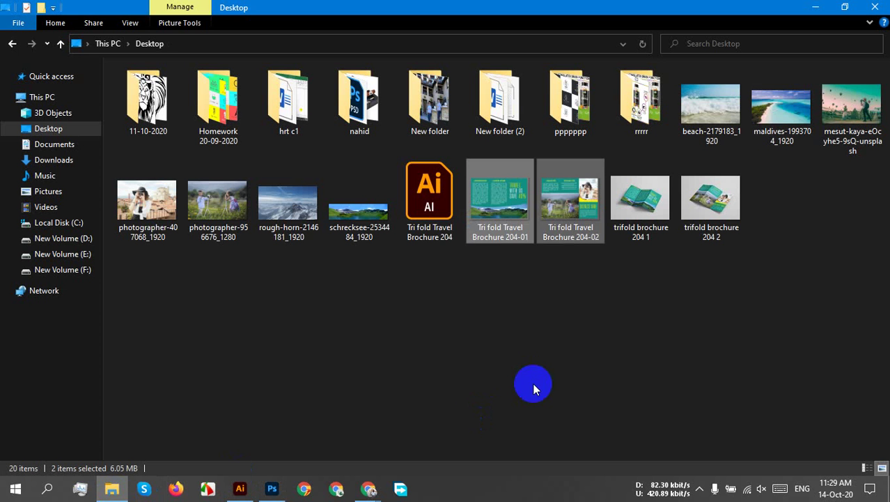
Refresh the Desktop folder and view the exported images trifold brochure 204 1 and trifold brochure 204 2 one after the other.
left_click(663, 287)
right_click(649, 285)
left_click(699, 335)
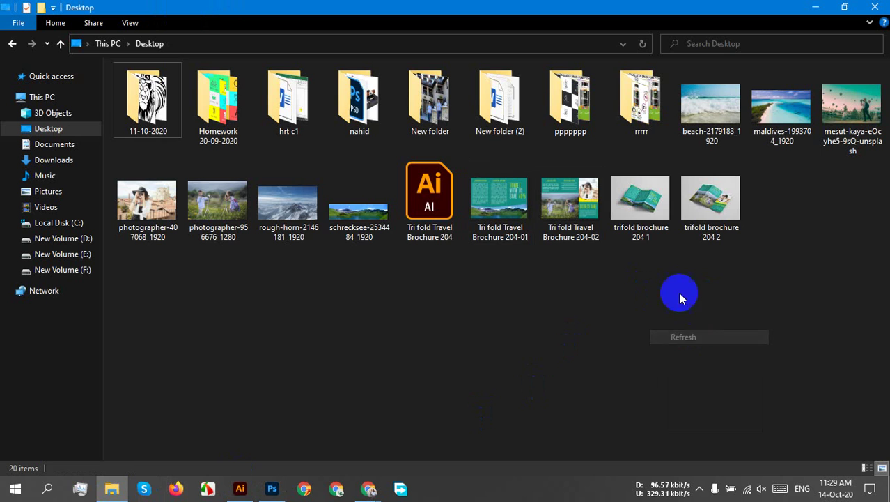
double_click(640, 201)
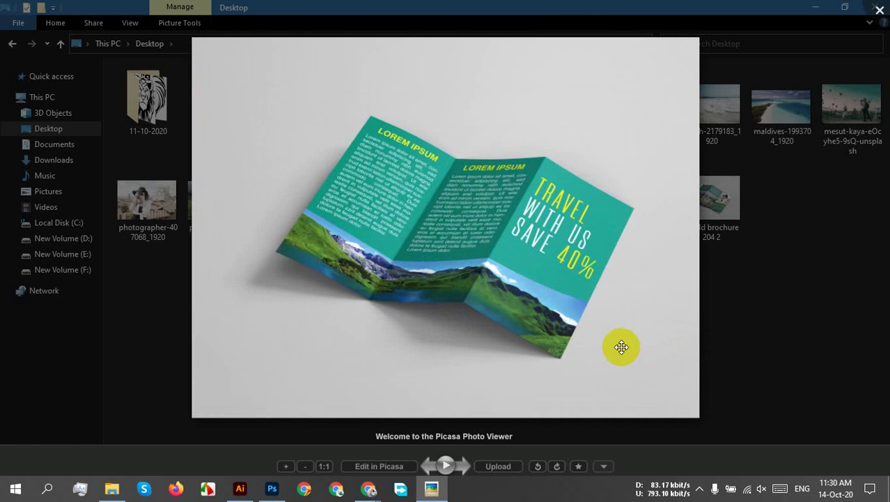
left_click(871, 10)
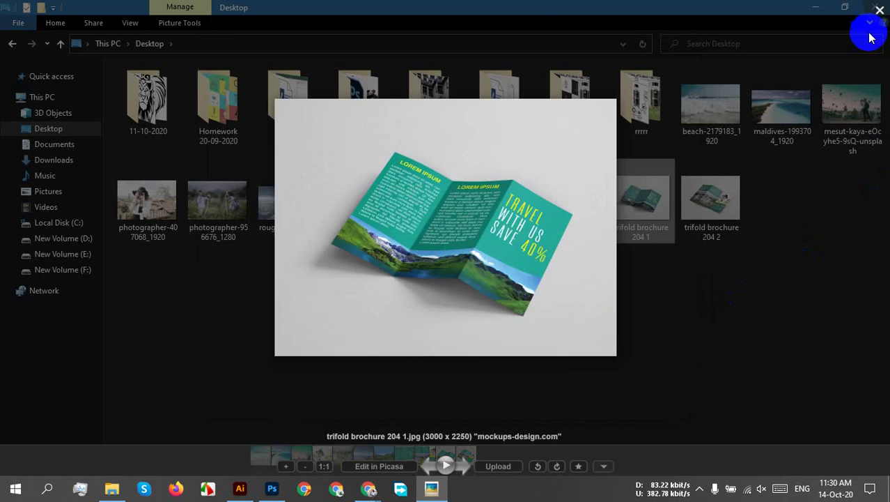
double_click(707, 199)
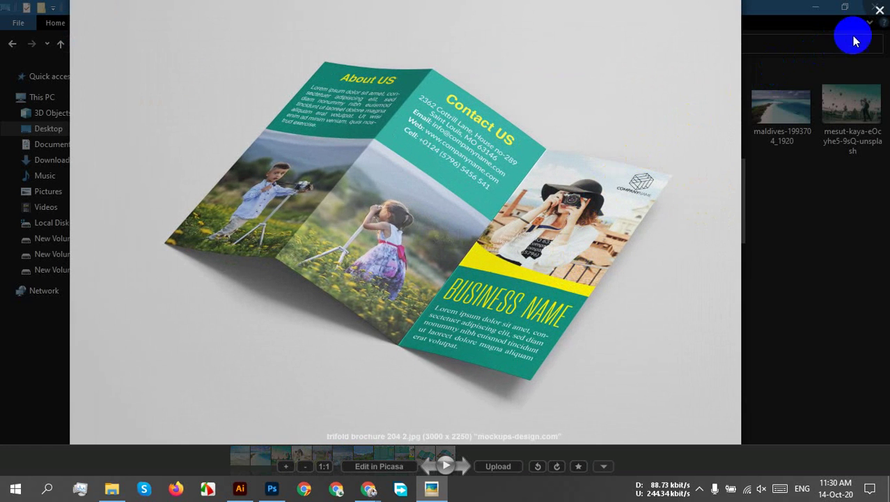
left_click(876, 11)
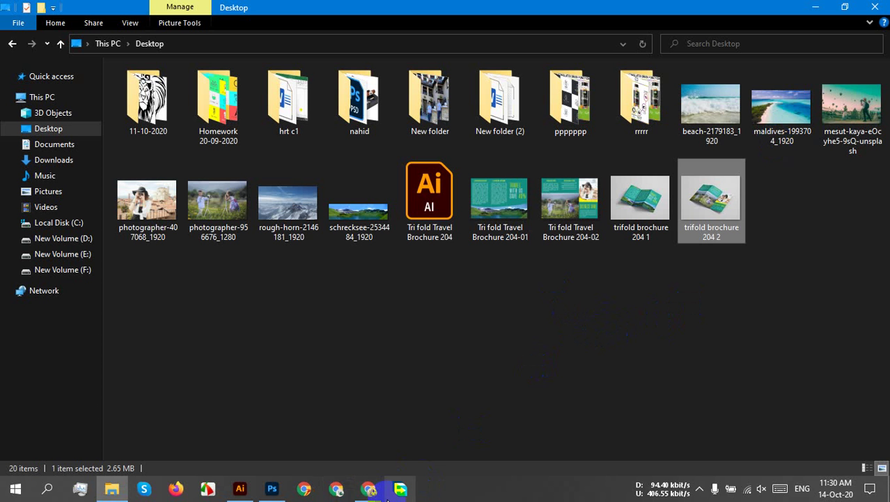
Switch to the Google Meet call in Chrome and bring up the call controls.
left_click(368, 489)
left_click(290, 426)
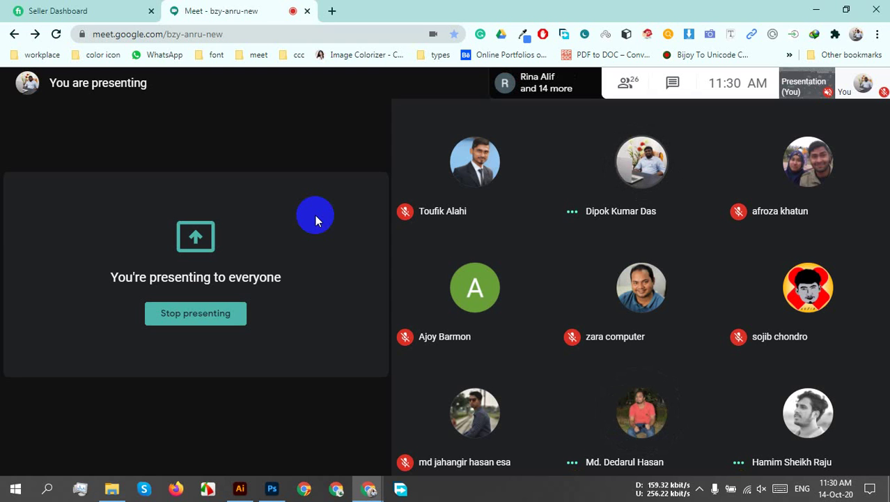
mouse_move(458, 402)
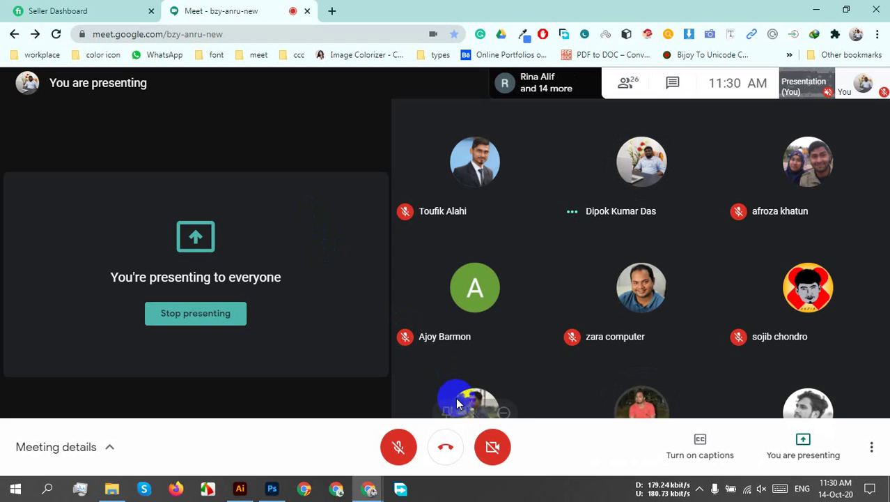